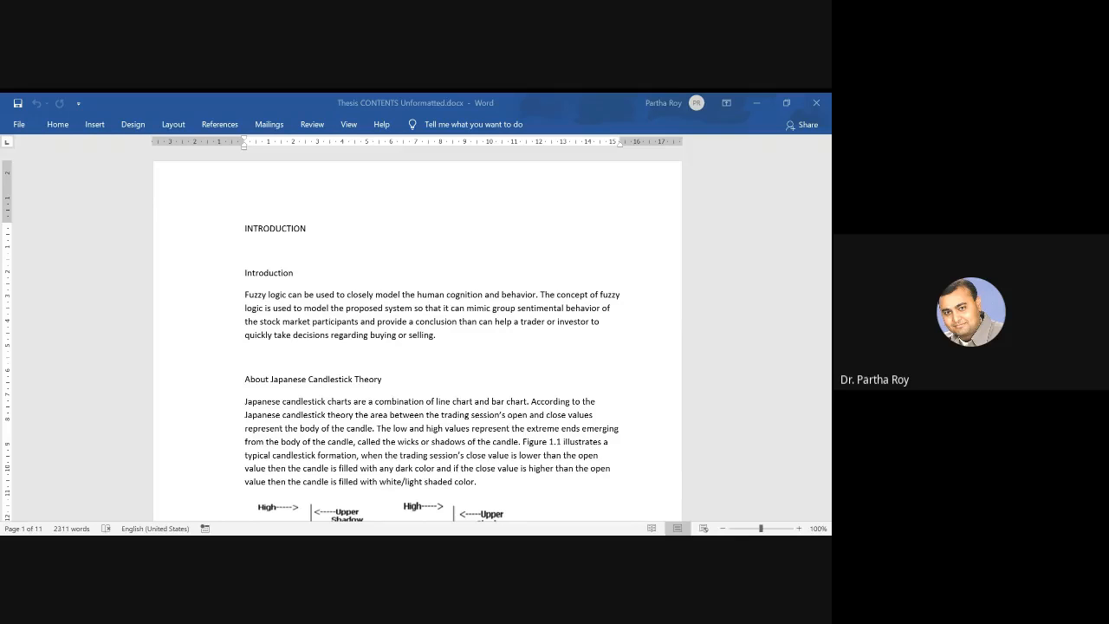
Open the full Styles list for the thesis document.
{"action": "key", "text": "alt+Tab"}
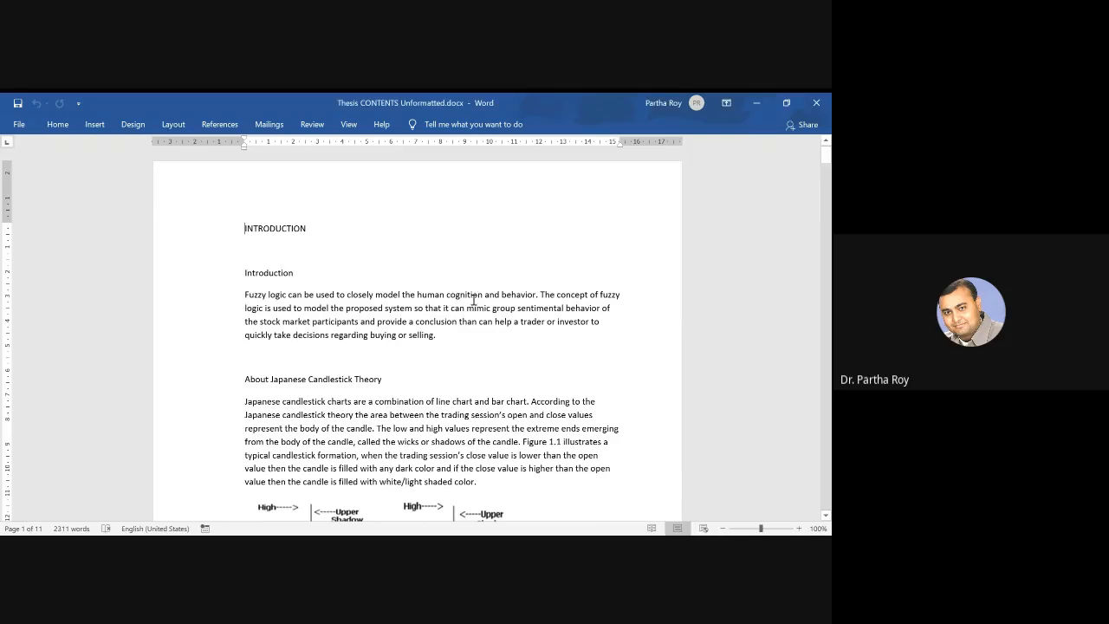
{"action": "left_click", "coordinate": [56, 127]}
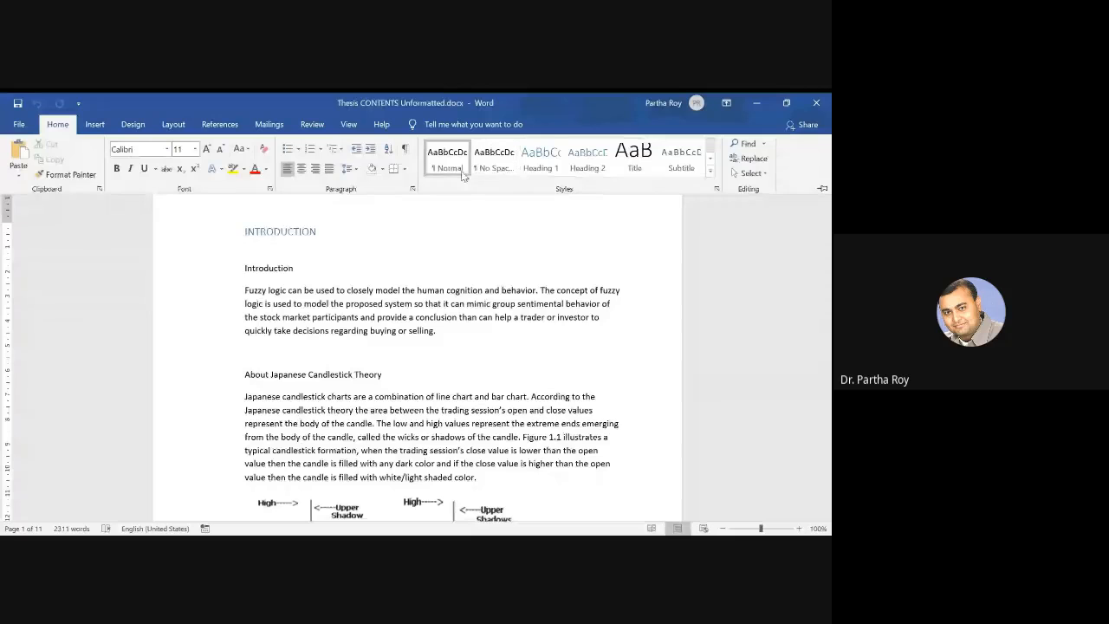
{"action": "left_click", "coordinate": [710, 175]}
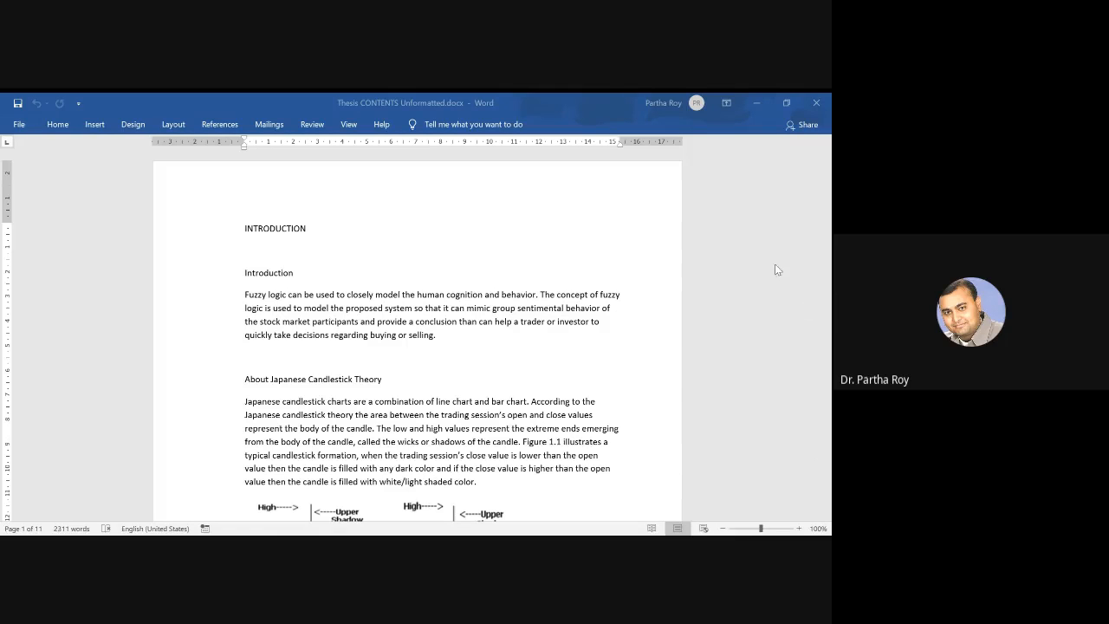
{"action": "left_click", "coordinate": [52, 124]}
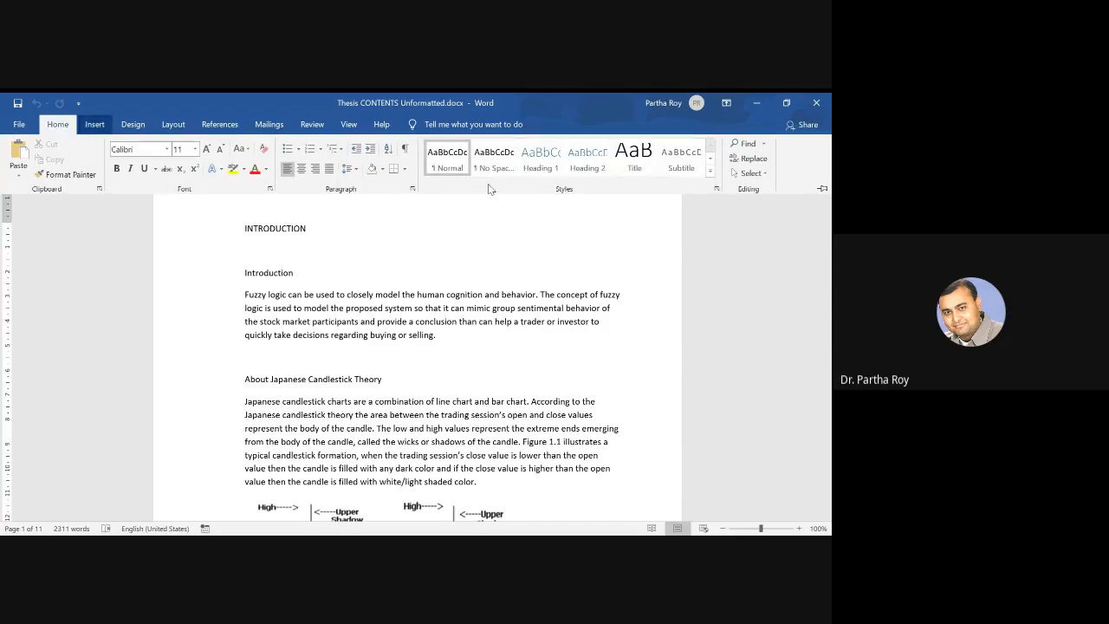
{"action": "left_click", "coordinate": [716, 189]}
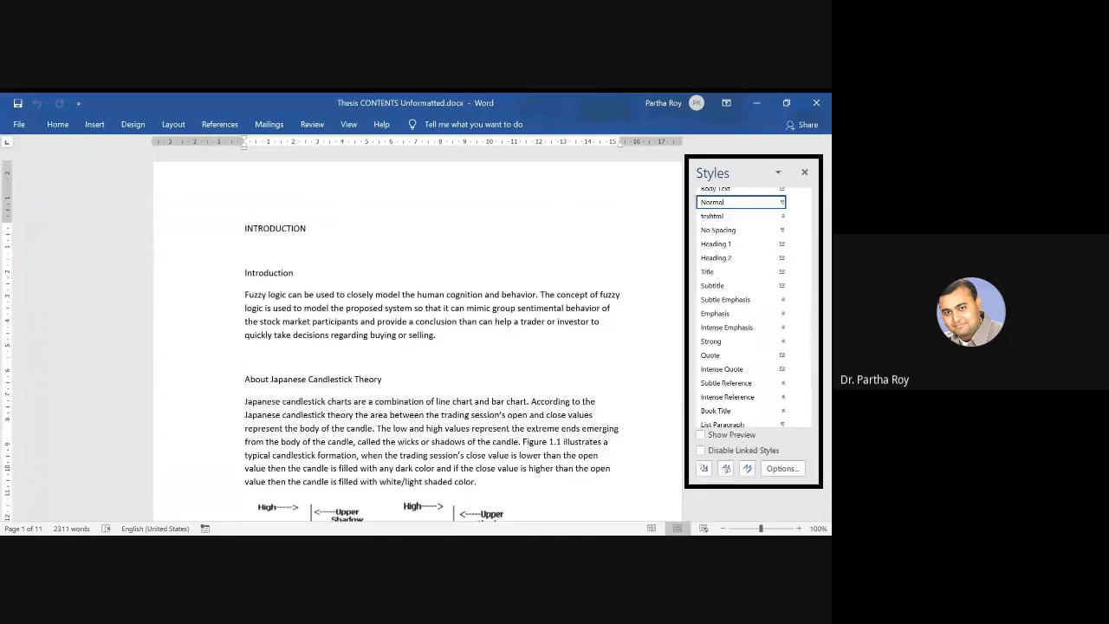
{"action": "key", "text": "alt+Tab"}
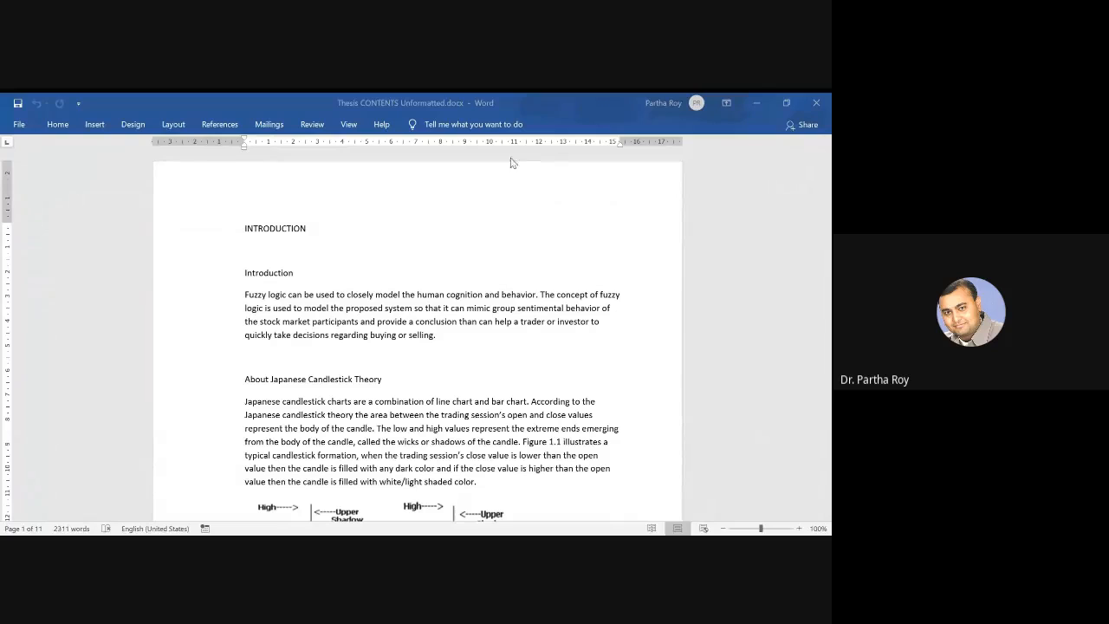
{"action": "left_click", "coordinate": [64, 127]}
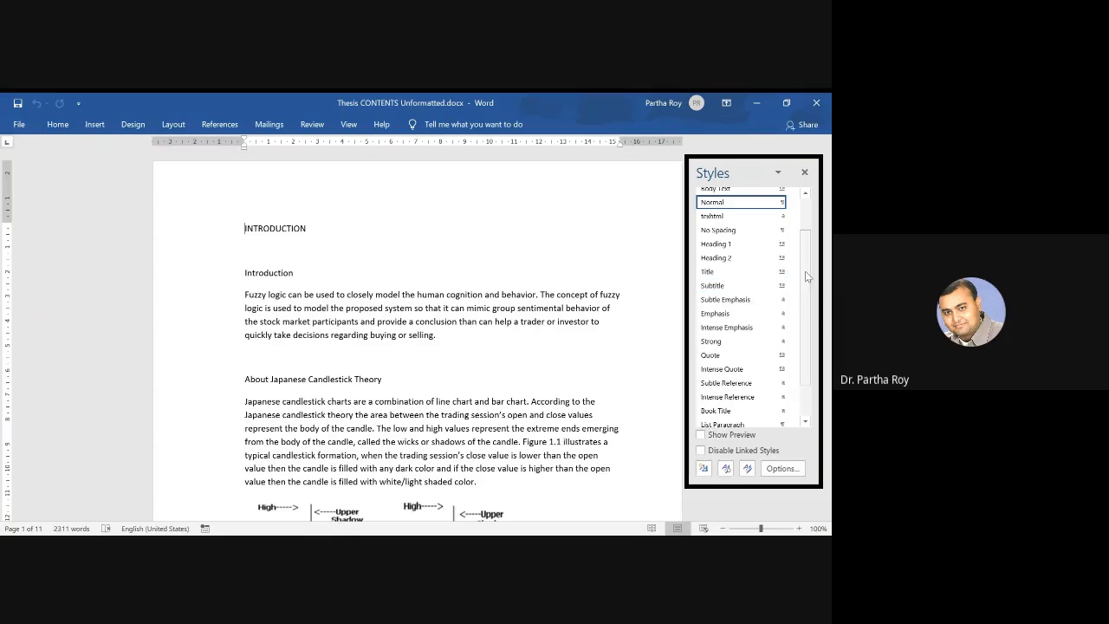
Browse the available styles in the Styles list and turn on Show Preview.
{"action": "left_click_drag", "start_coordinate": [805, 271], "coordinate": [802, 234]}
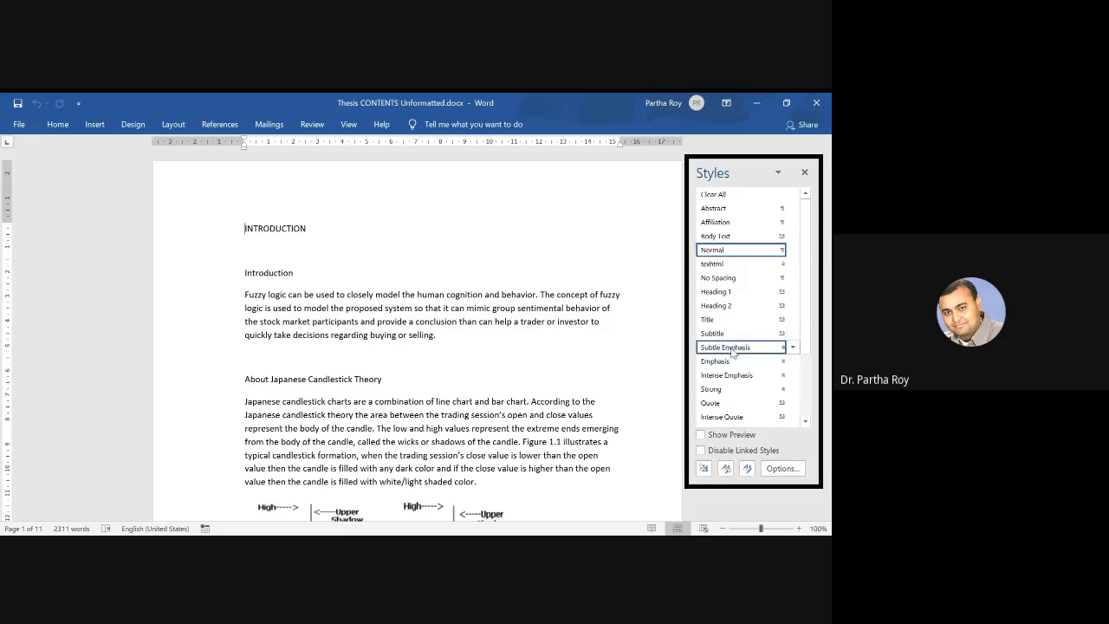
{"action": "scroll", "coordinate": [804, 400], "scroll_direction": "down", "scroll_amount": 2}
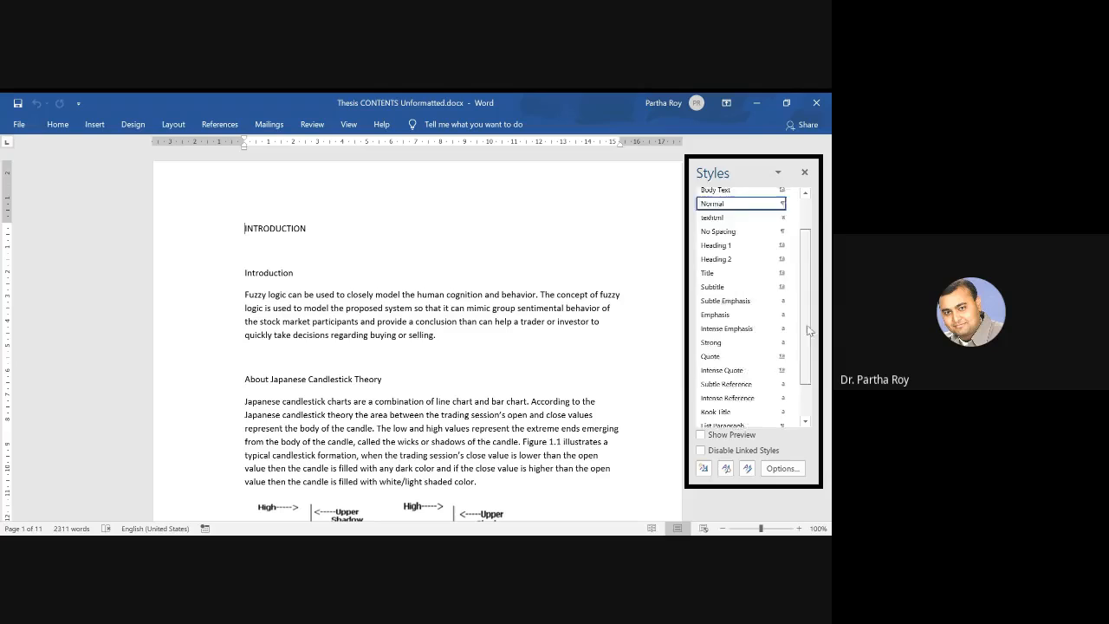
{"action": "left_click_drag", "start_coordinate": [804, 401], "coordinate": [806, 303]}
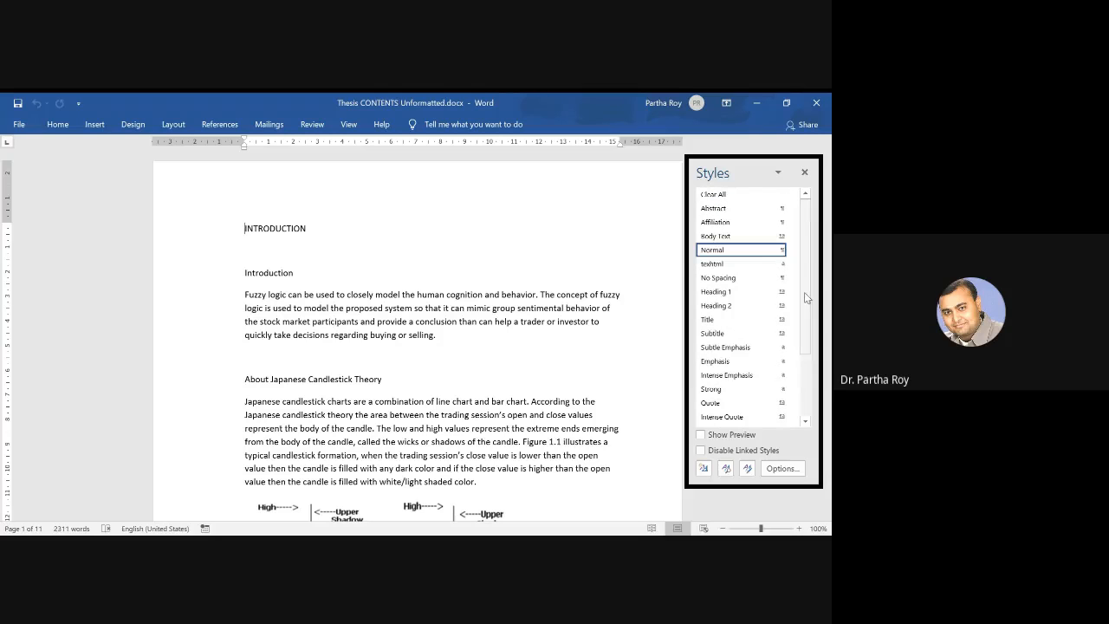
{"action": "left_click", "coordinate": [702, 435]}
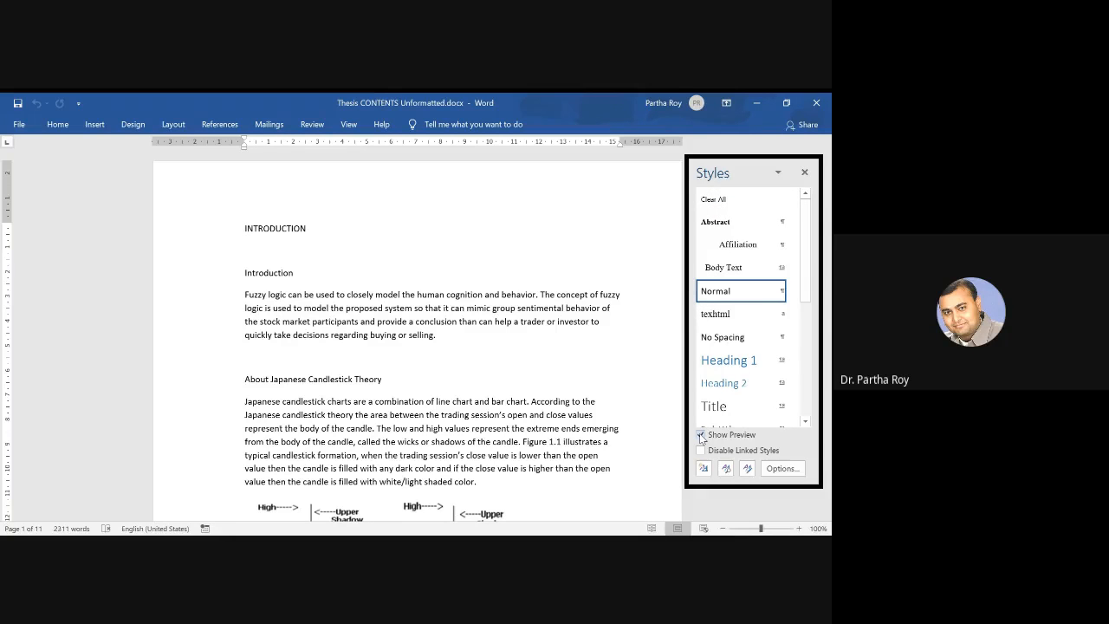
{"action": "left_click", "coordinate": [701, 436]}
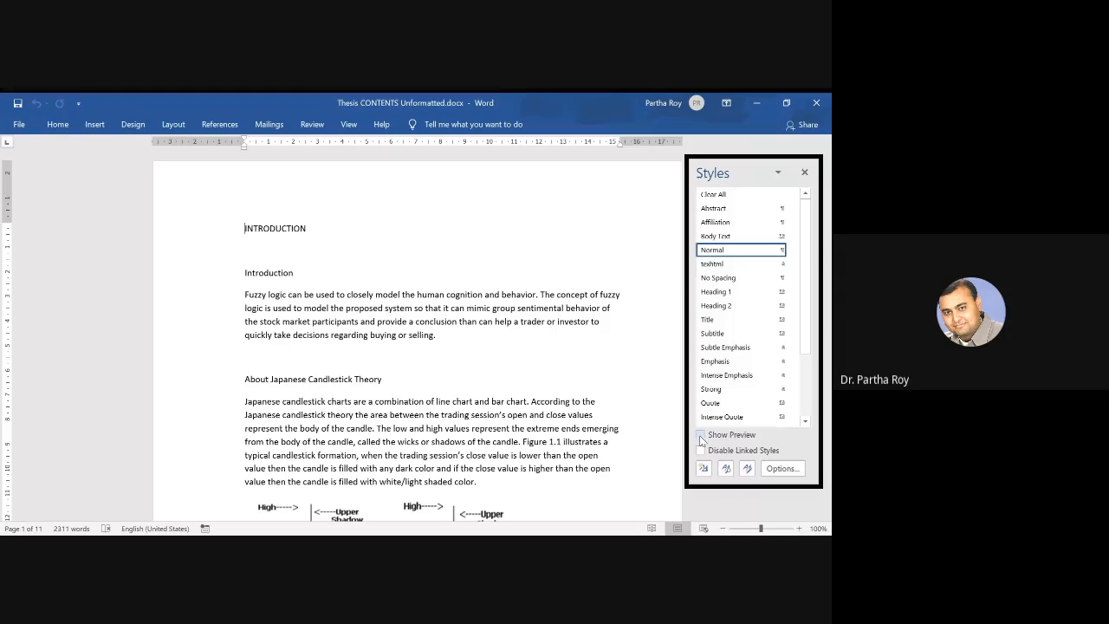
{"action": "left_click", "coordinate": [702, 436]}
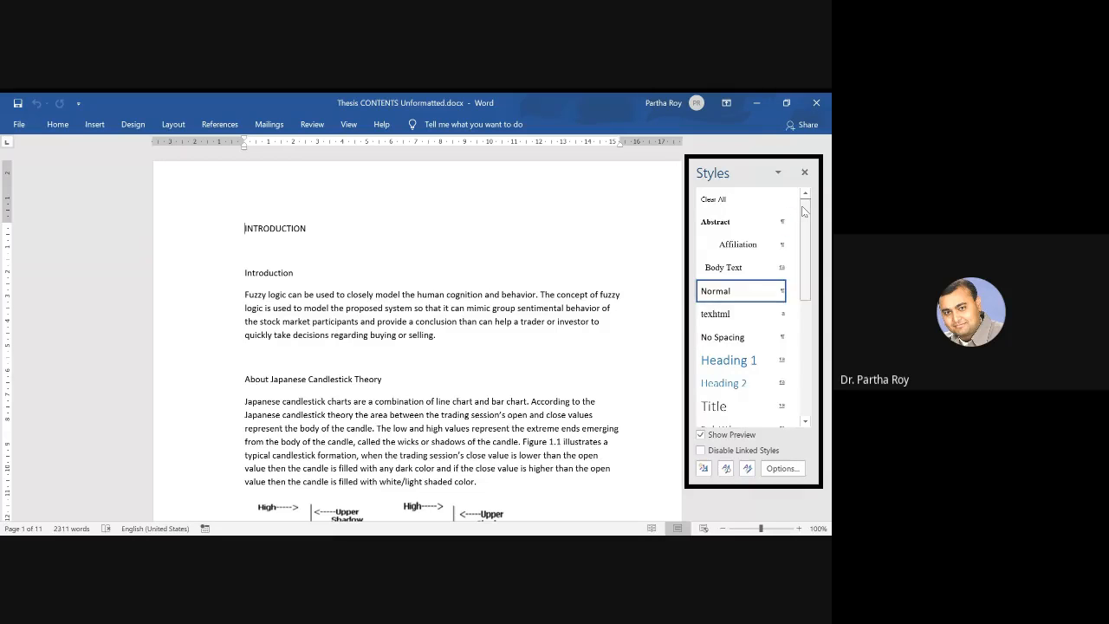
{"action": "mouse_move", "coordinate": [804, 212]}
{"action": "left_mouse_down"}
{"action": "mouse_move", "coordinate": [797, 339]}
{"action": "mouse_move", "coordinate": [808, 202]}
{"action": "left_mouse_up"}
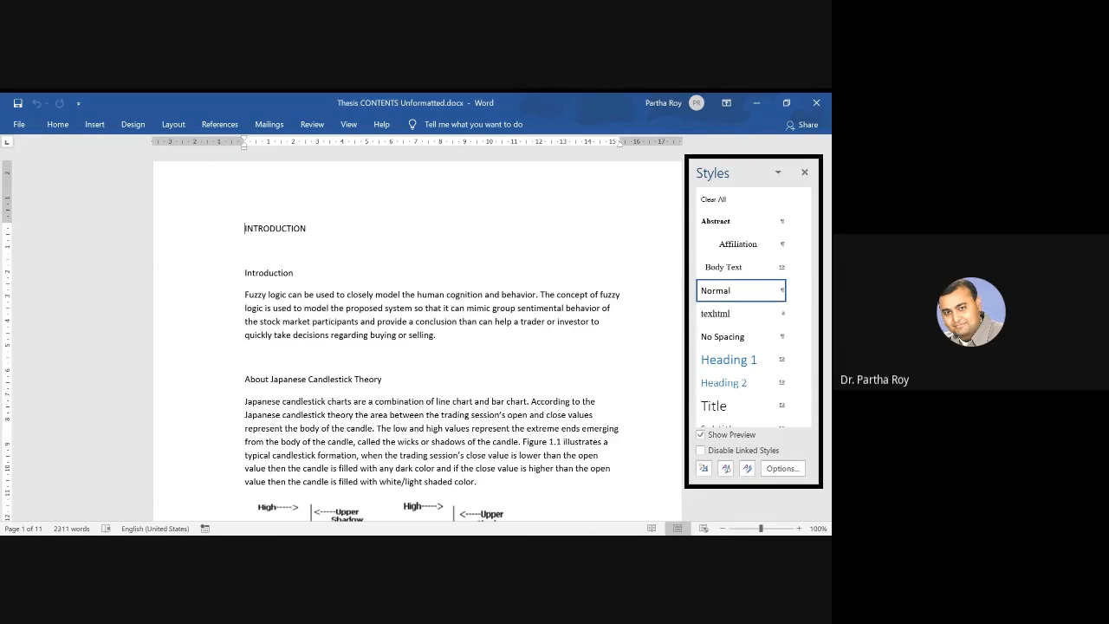
Apply the Heading 1 style to the chapter title INTRODUCTION on the first page.
{"action": "key", "text": "alt+Tab"}
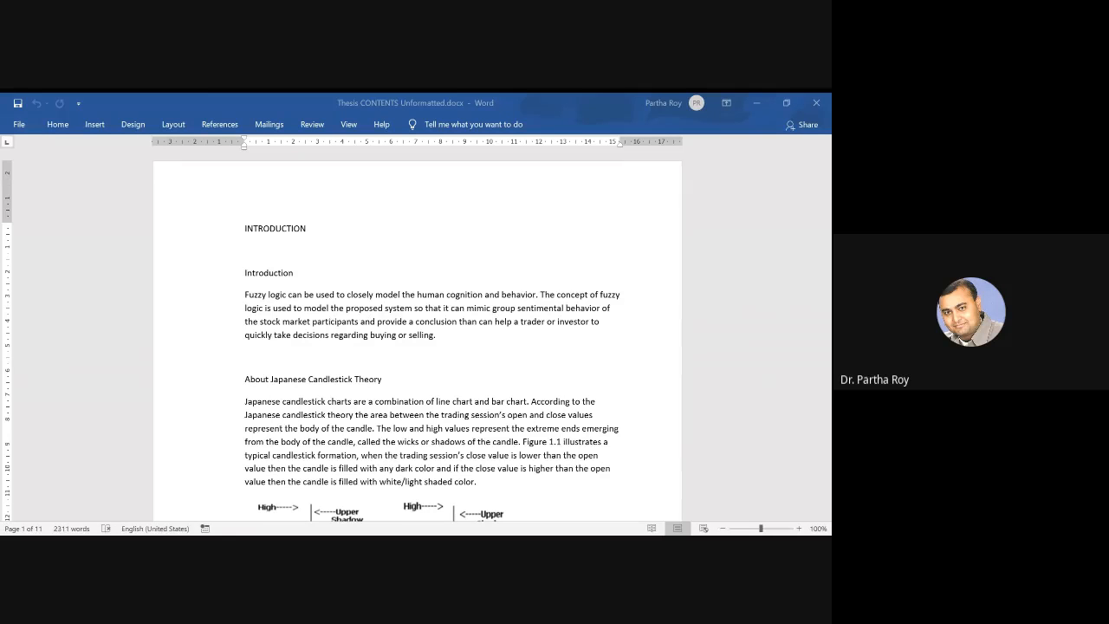
{"action": "key", "text": "ctrl+alt+shift+s"}
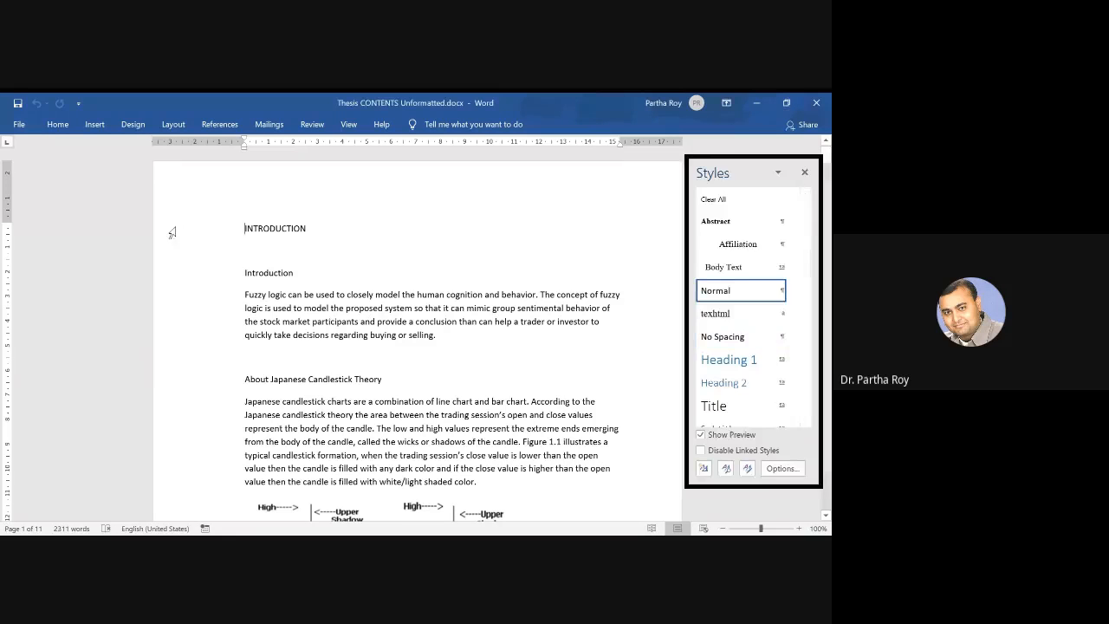
{"action": "left_click_drag", "start_coordinate": [245, 227], "coordinate": [312, 223]}
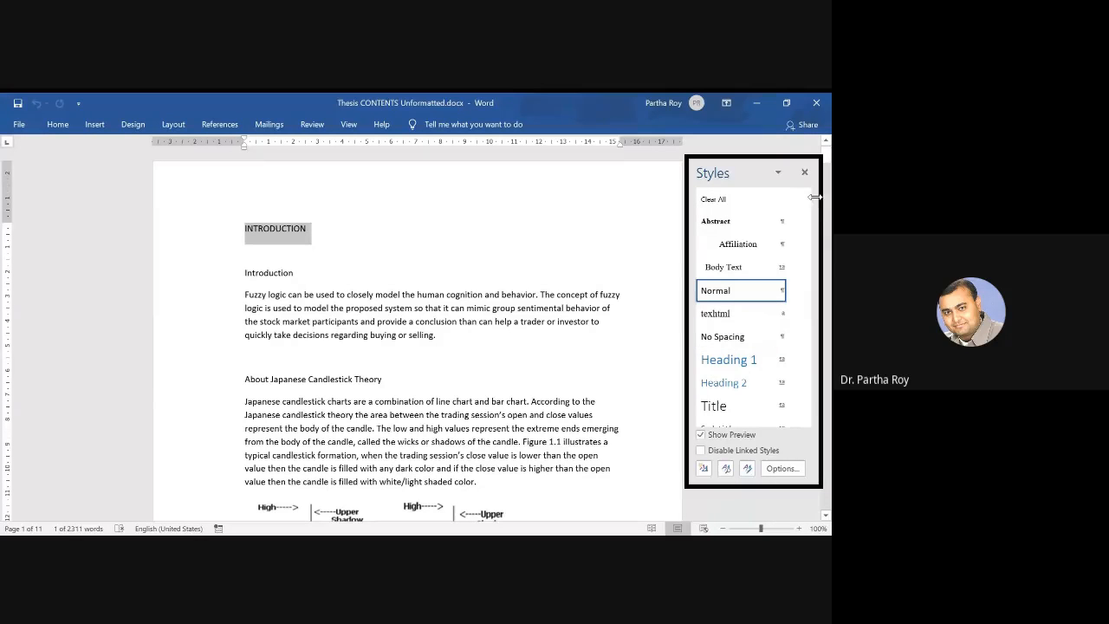
{"action": "scroll", "coordinate": [312, 346], "scroll_direction": "down", "scroll_amount": 3}
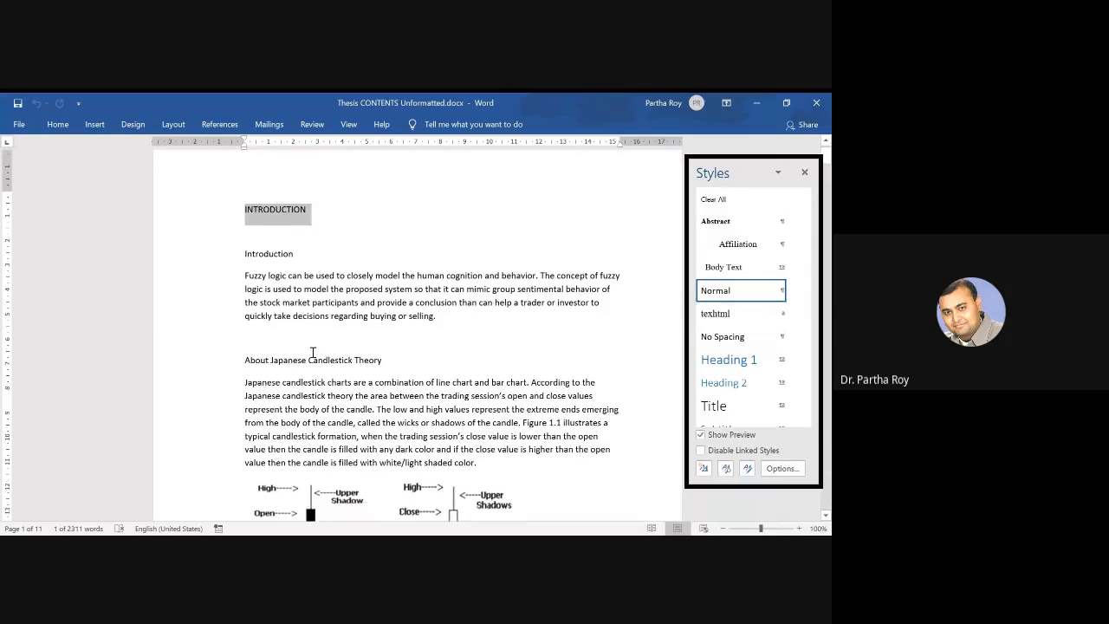
{"action": "scroll", "coordinate": [313, 352], "scroll_direction": "up", "scroll_amount": 3}
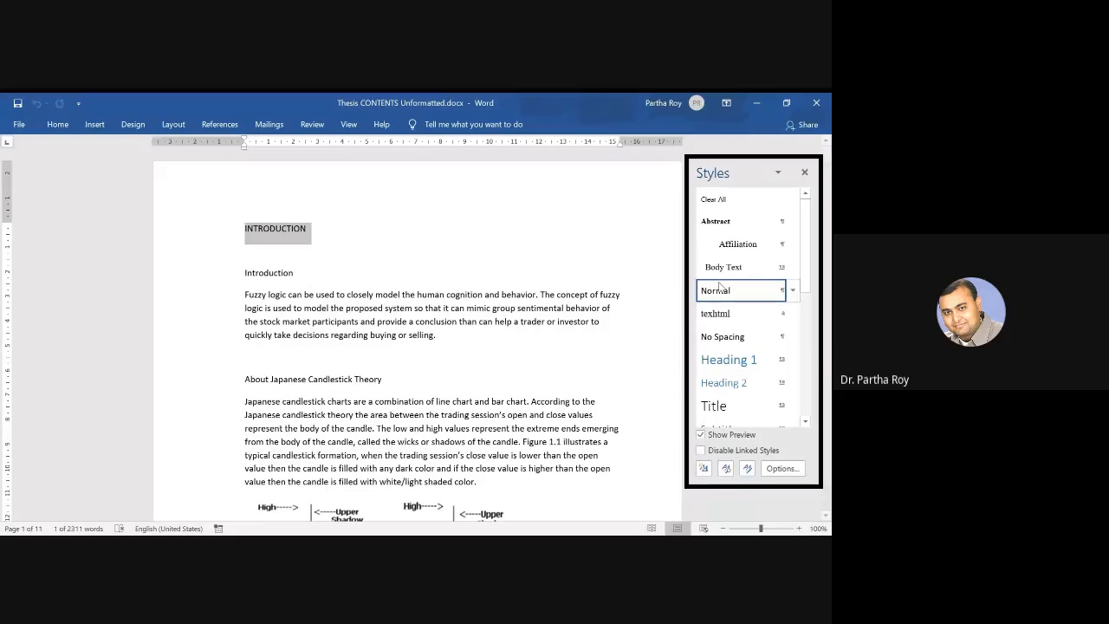
{"action": "left_click", "coordinate": [726, 368]}
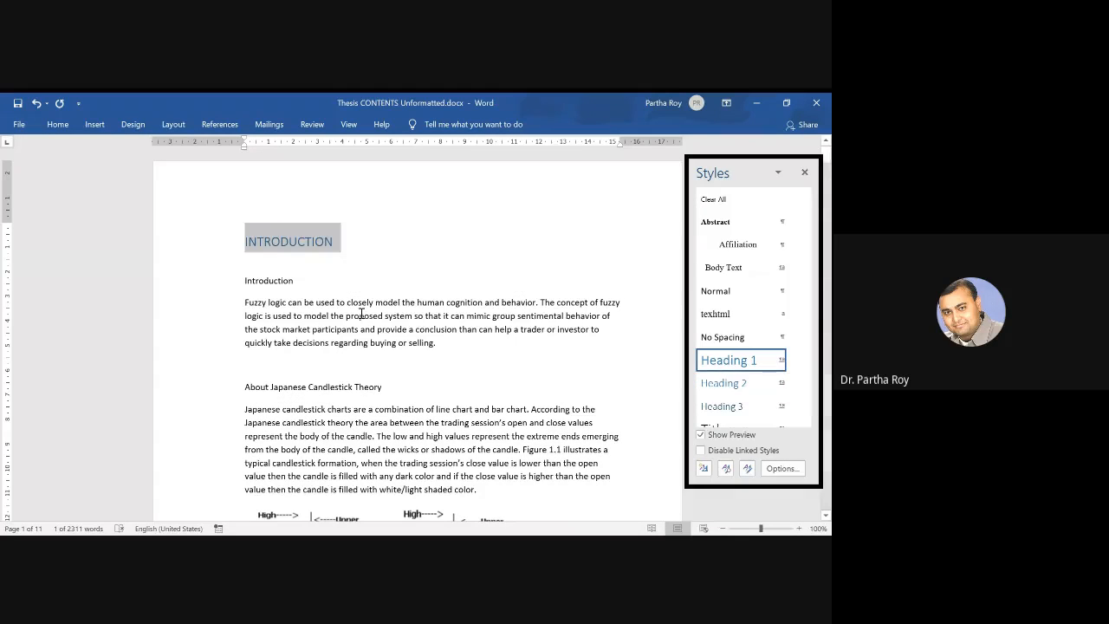
{"action": "left_click", "coordinate": [264, 242]}
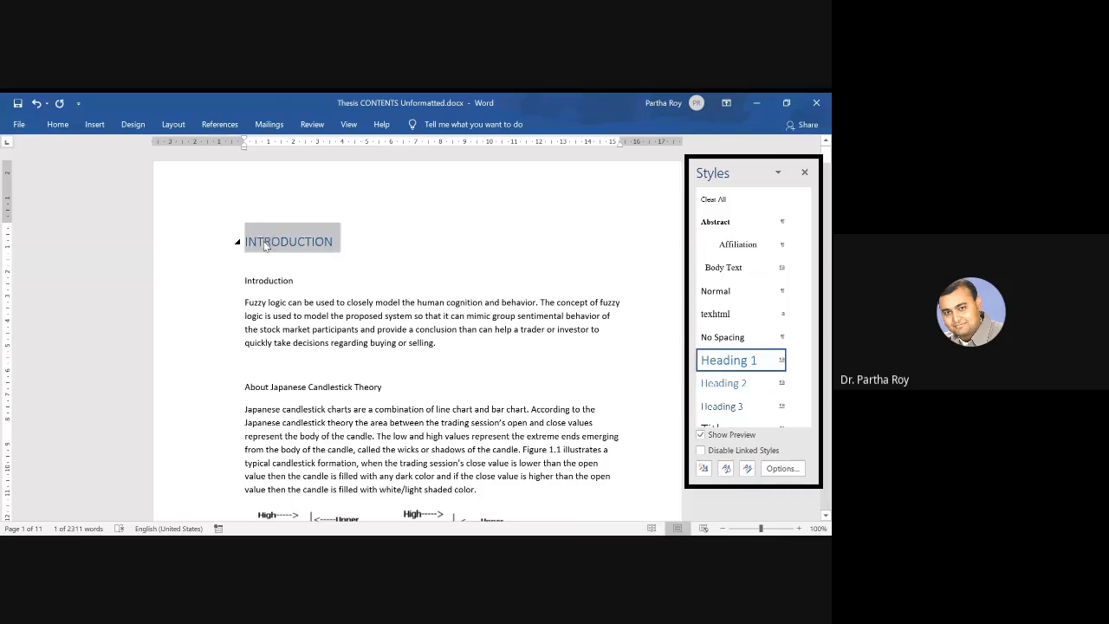
Apply the Heading 1 style to the chapter title REVIEW OF LITERATURE on page 3.
{"action": "scroll", "coordinate": [471, 340], "scroll_direction": "down", "scroll_amount": 15}
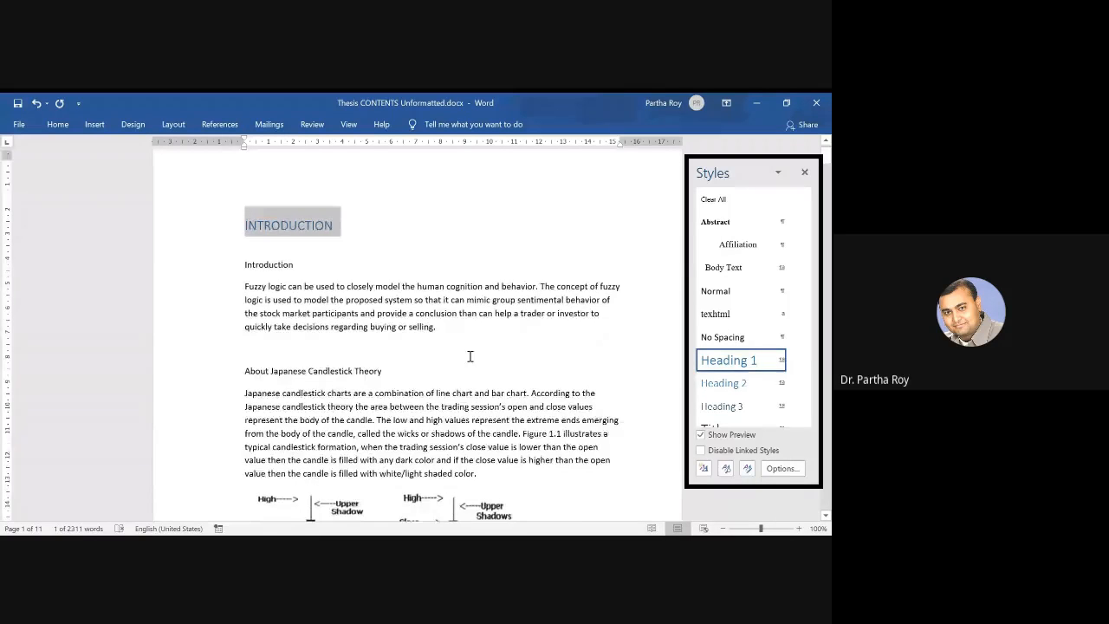
{"action": "scroll", "coordinate": [471, 355], "scroll_direction": "down", "scroll_amount": 12}
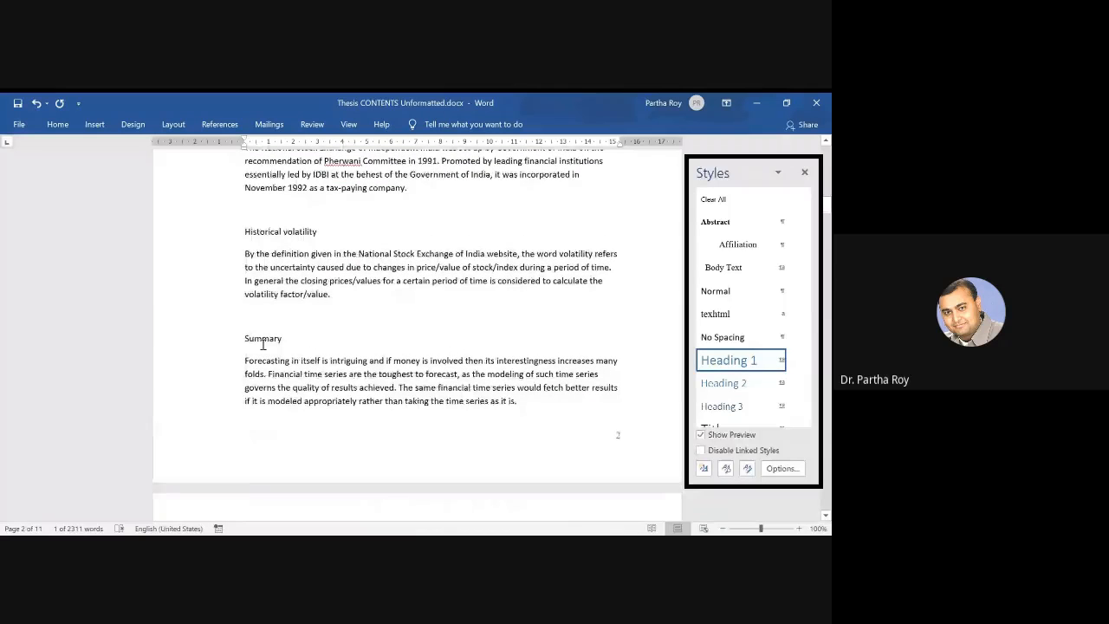
{"action": "left_click_drag", "start_coordinate": [246, 338], "coordinate": [276, 347]}
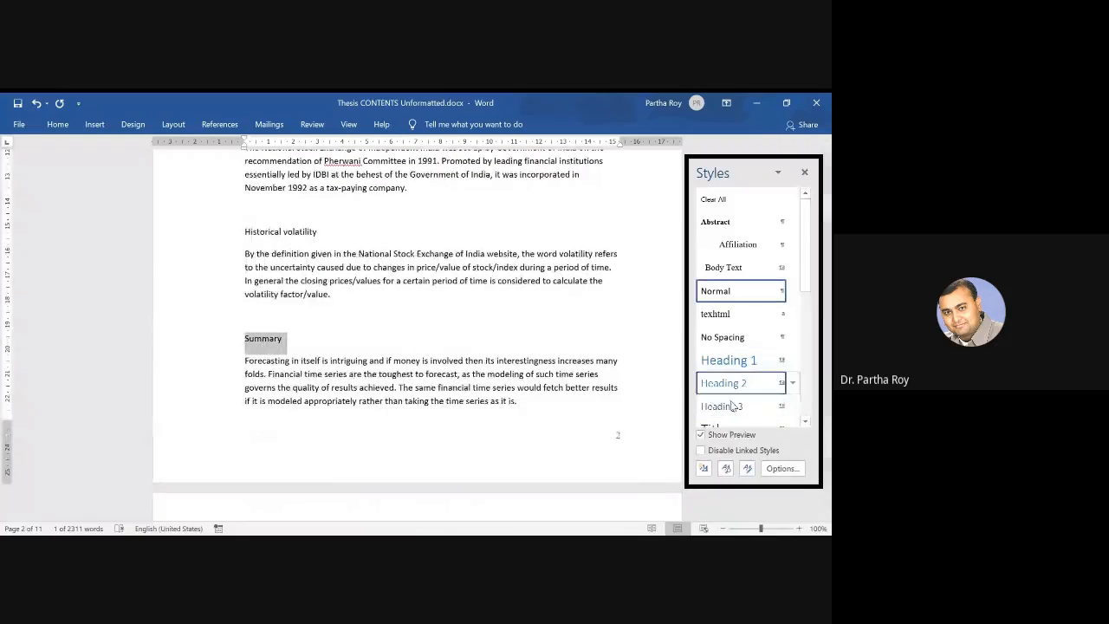
{"action": "left_click", "coordinate": [407, 360]}
{"action": "scroll", "coordinate": [407, 357], "scroll_direction": "up", "scroll_amount": 1}
{"action": "scroll", "coordinate": [407, 355], "scroll_direction": "down", "scroll_amount": 5}
{"action": "scroll", "coordinate": [407, 354], "scroll_direction": "down", "scroll_amount": 2}
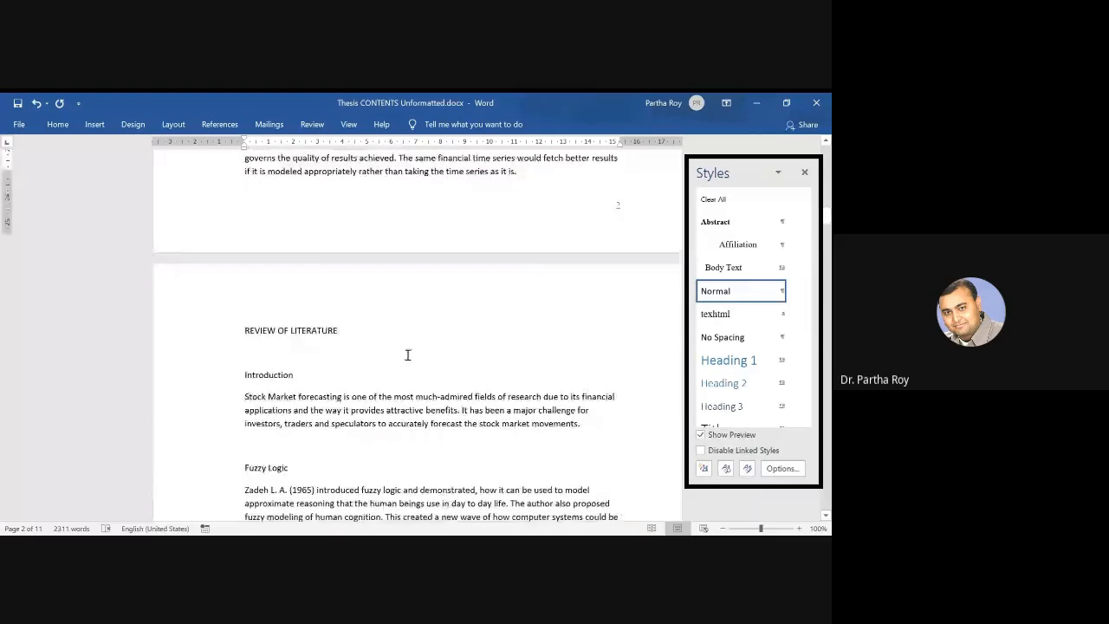
{"action": "left_click_drag", "start_coordinate": [248, 310], "coordinate": [345, 311]}
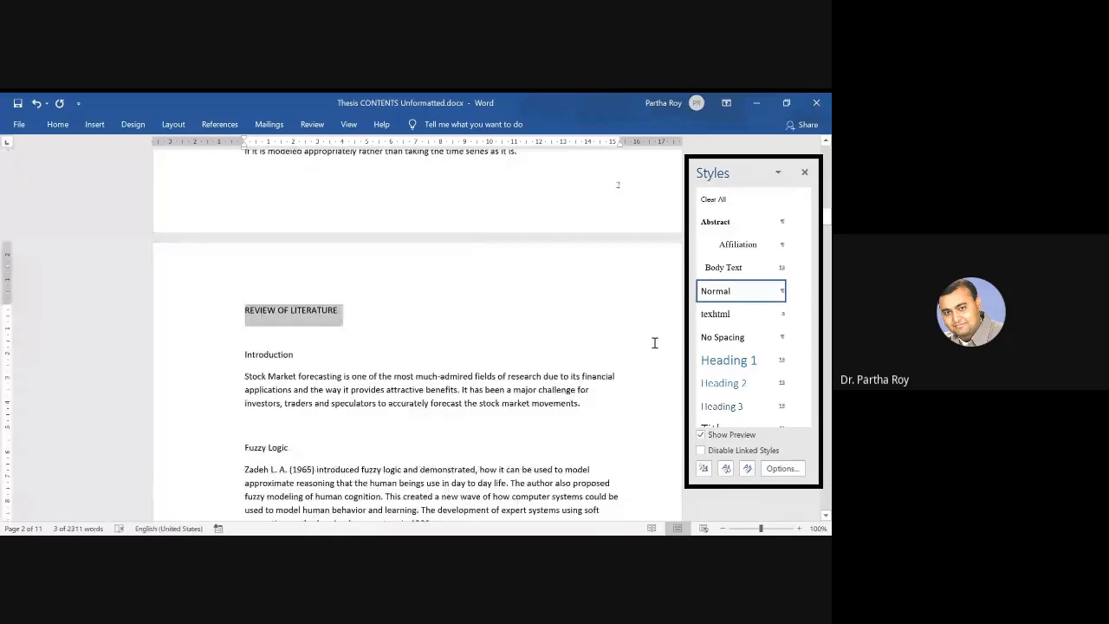
{"action": "left_click", "coordinate": [729, 360]}
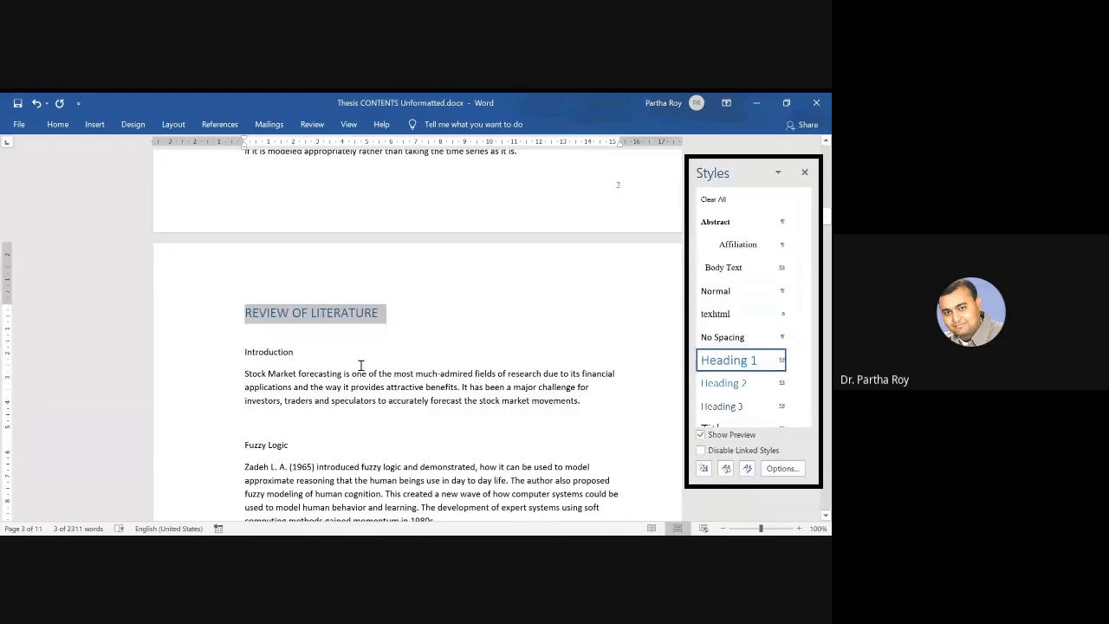
{"action": "left_click", "coordinate": [358, 364]}
Apply the Heading 1 style to the chapter title PROPOSED METHODOLOGY on page 5.
{"action": "scroll", "coordinate": [358, 364], "scroll_direction": "down", "scroll_amount": 3}
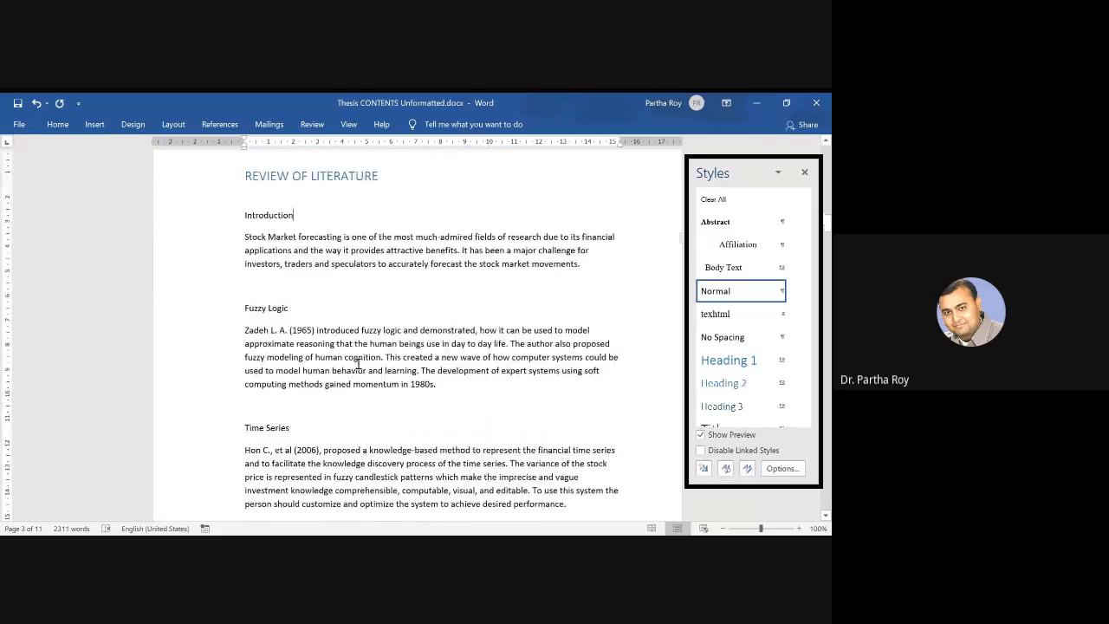
{"action": "scroll", "coordinate": [358, 364], "scroll_direction": "down", "scroll_amount": 18}
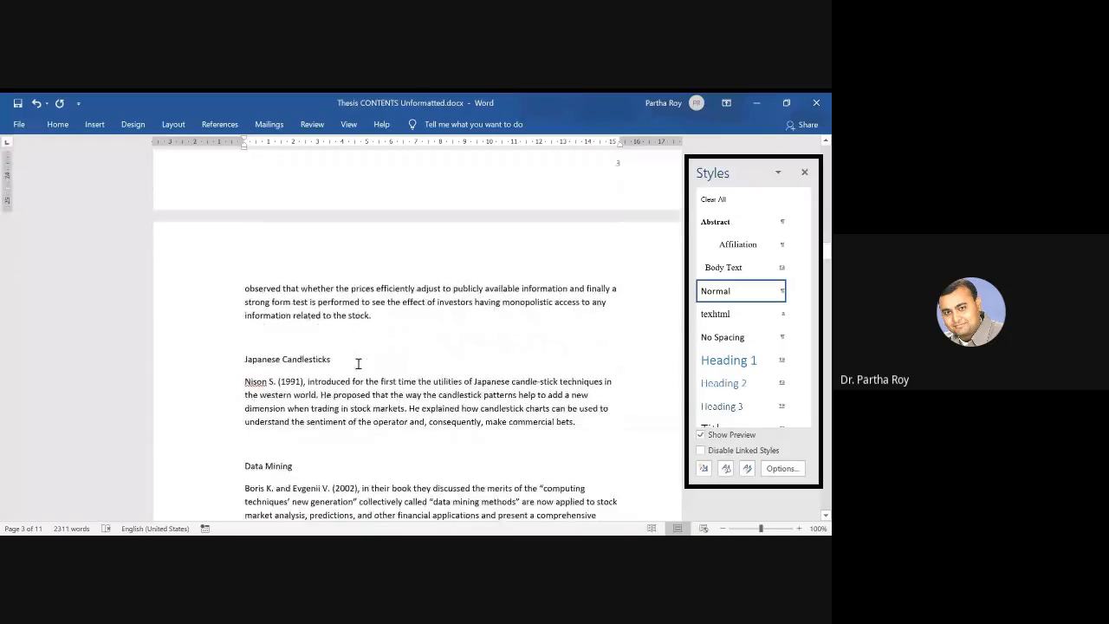
{"action": "scroll", "coordinate": [358, 364], "scroll_direction": "down", "scroll_amount": 11}
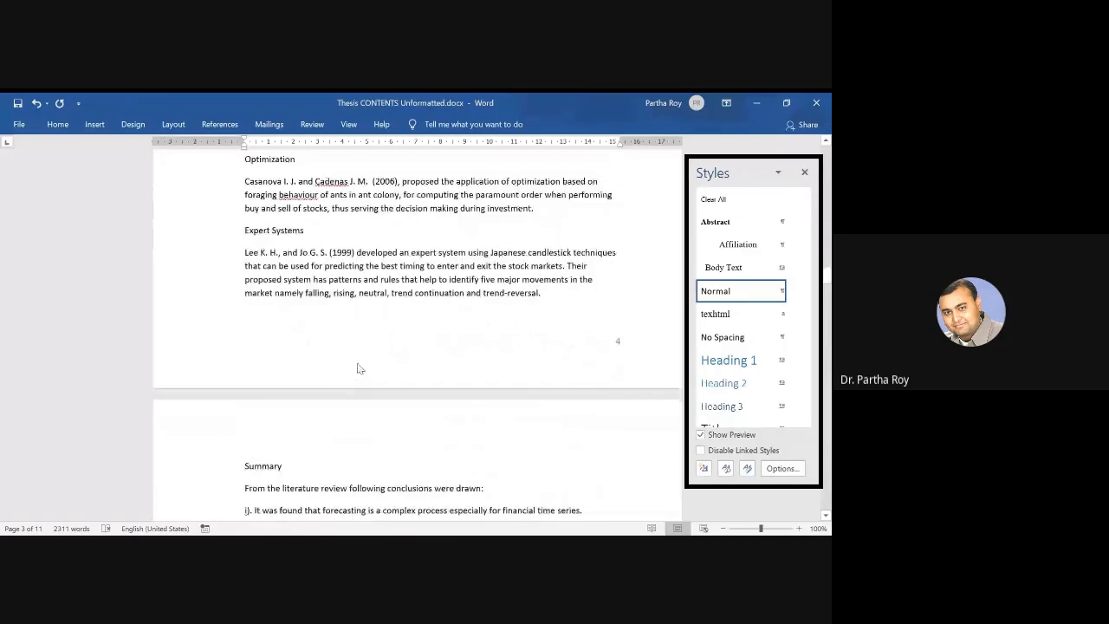
{"action": "scroll", "coordinate": [358, 364], "scroll_direction": "down", "scroll_amount": 2}
{"action": "double_click", "coordinate": [320, 363]}
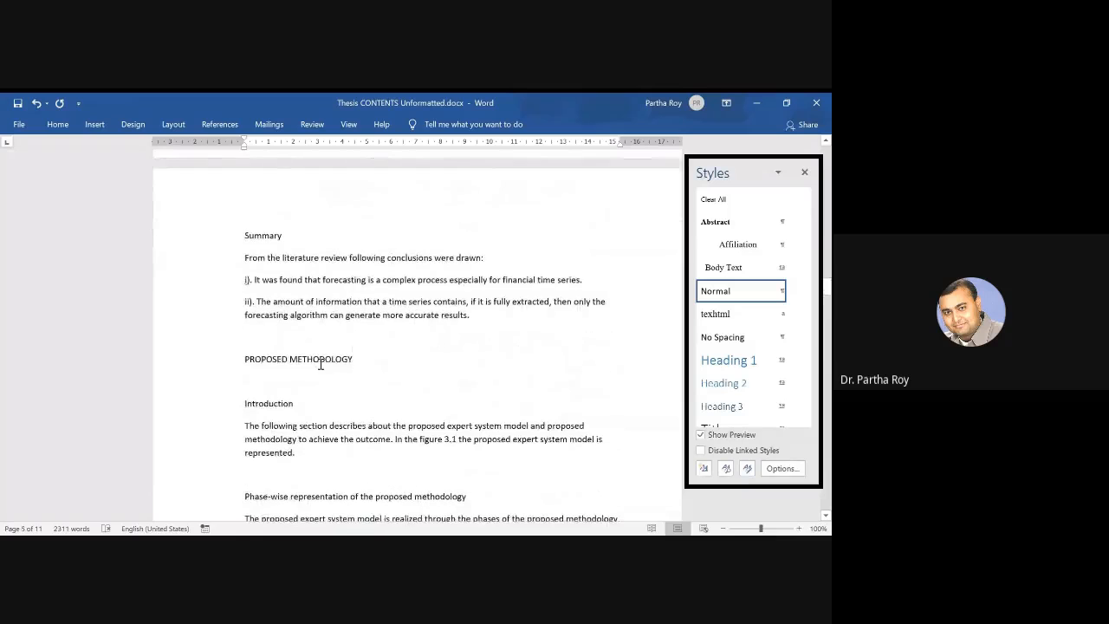
{"action": "triple_click", "coordinate": [320, 362]}
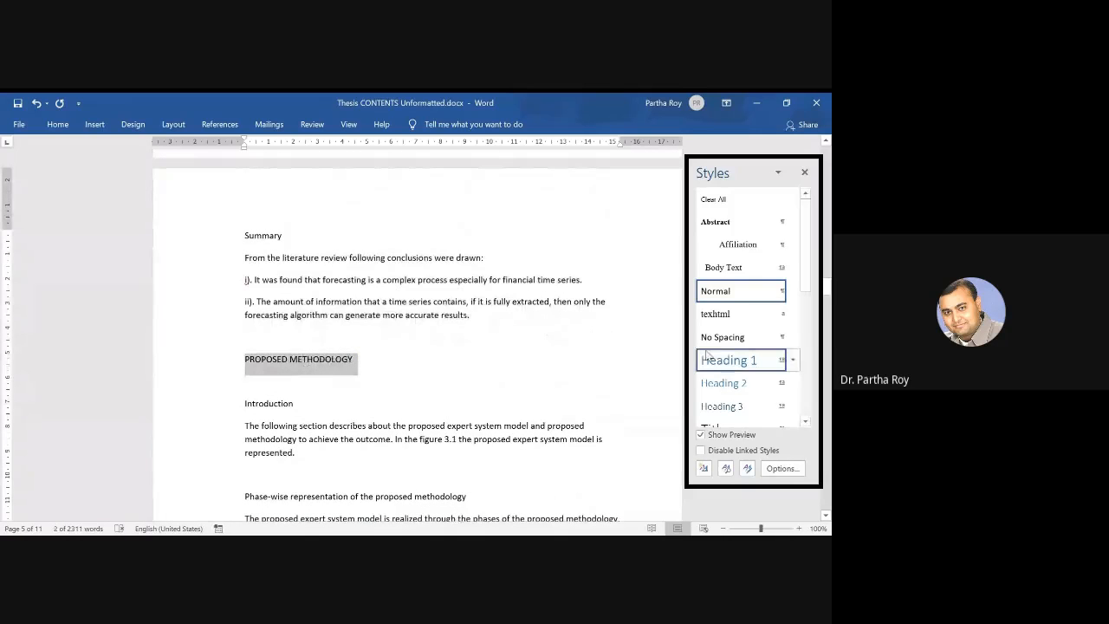
{"action": "left_click", "coordinate": [724, 362]}
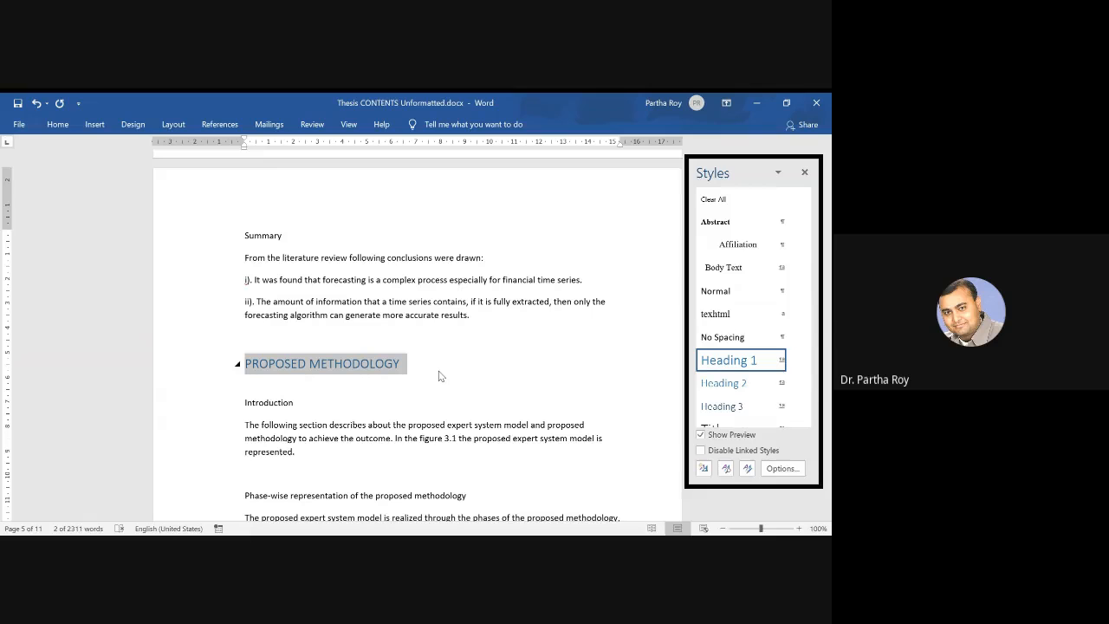
Apply the Heading 1 style to the chapter title RESULTS, DISCUSSION AND FUTURE SCOPE on page 8.
{"action": "scroll", "coordinate": [438, 375], "scroll_direction": "down", "scroll_amount": 10}
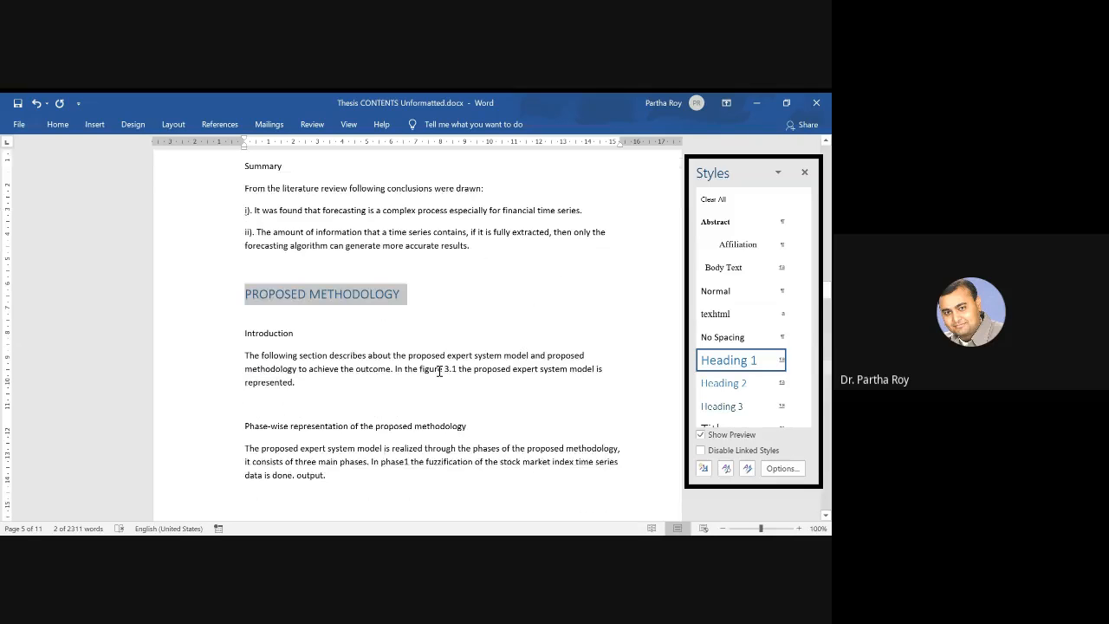
{"action": "scroll", "coordinate": [439, 376], "scroll_direction": "down", "scroll_amount": 10}
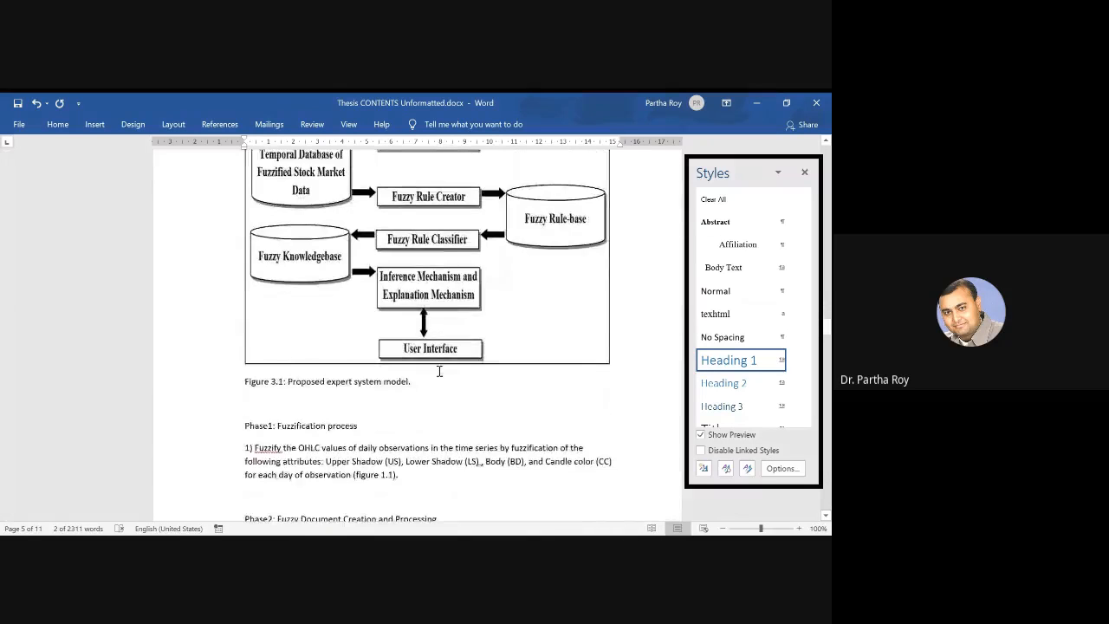
{"action": "scroll", "coordinate": [439, 375], "scroll_direction": "down", "scroll_amount": 6}
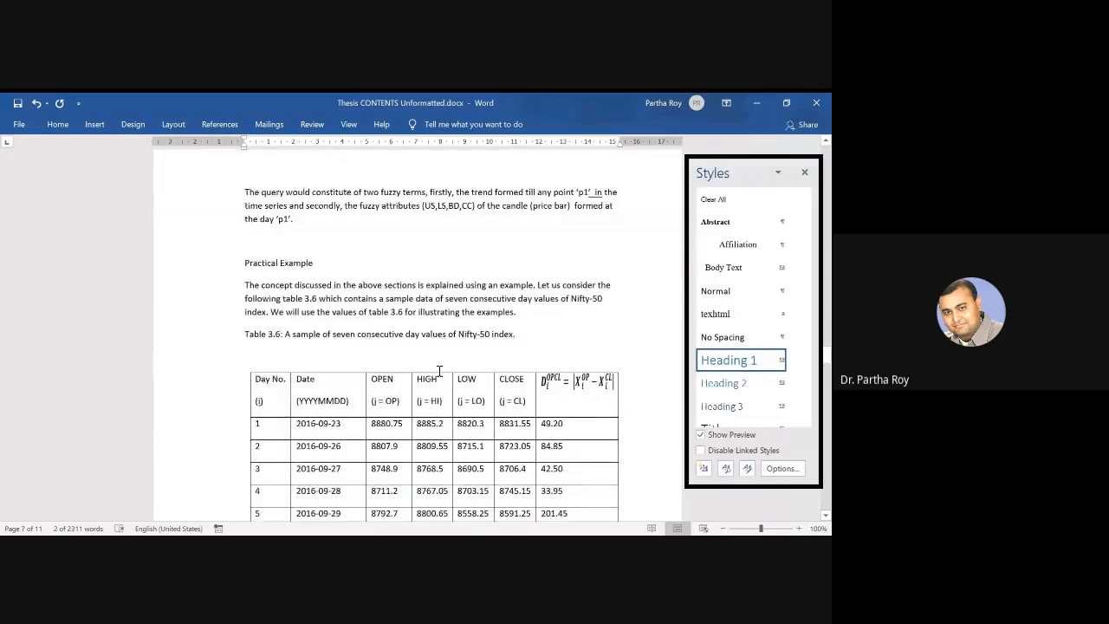
{"action": "scroll", "coordinate": [439, 373], "scroll_direction": "down", "scroll_amount": 8}
{"action": "scroll", "coordinate": [439, 376], "scroll_direction": "down", "scroll_amount": 4}
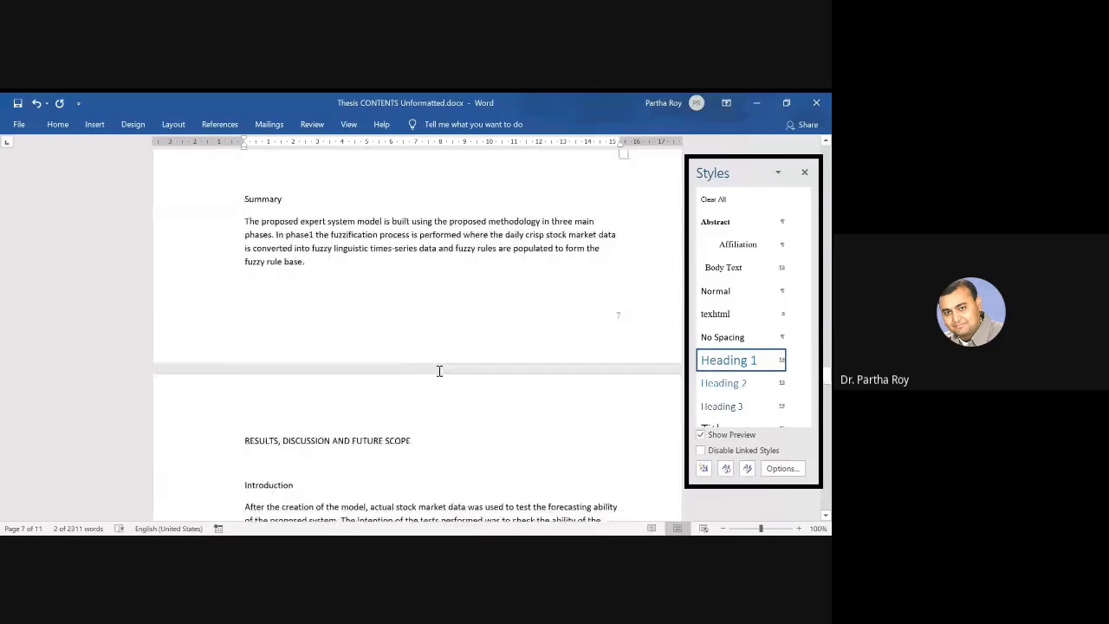
{"action": "left_click", "coordinate": [279, 294]}
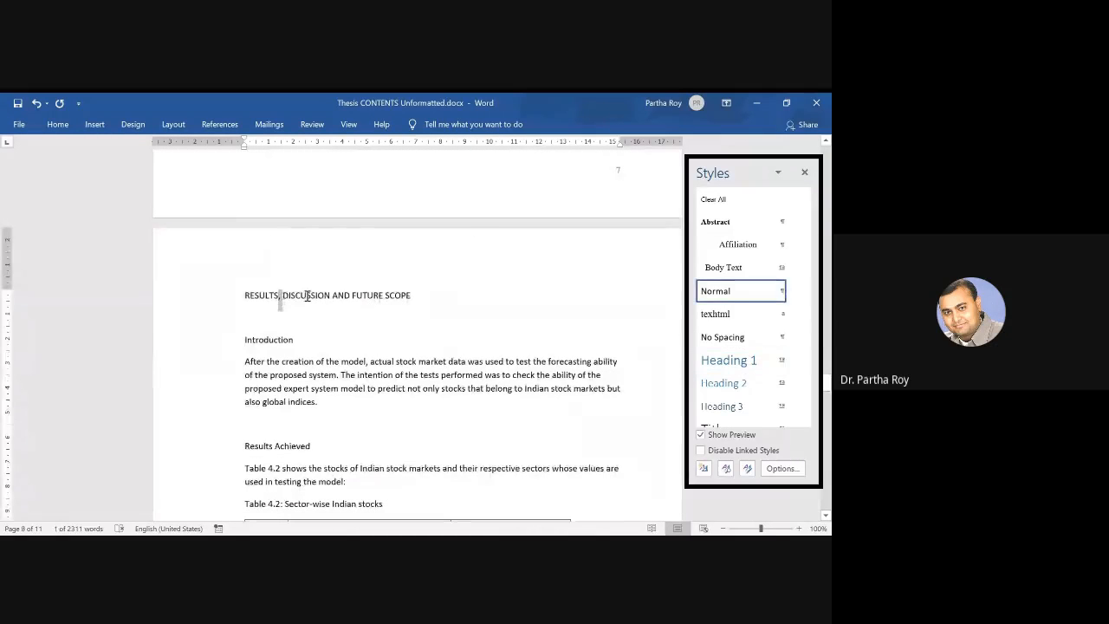
{"action": "triple_click", "coordinate": [312, 294]}
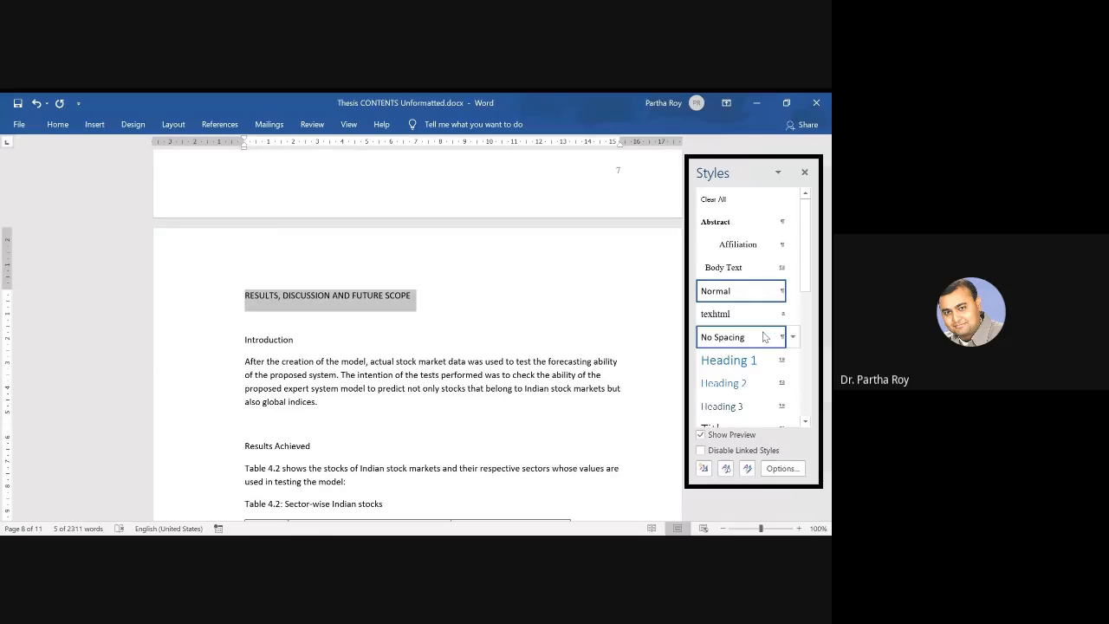
{"action": "left_click", "coordinate": [732, 360]}
{"action": "left_click", "coordinate": [367, 338]}
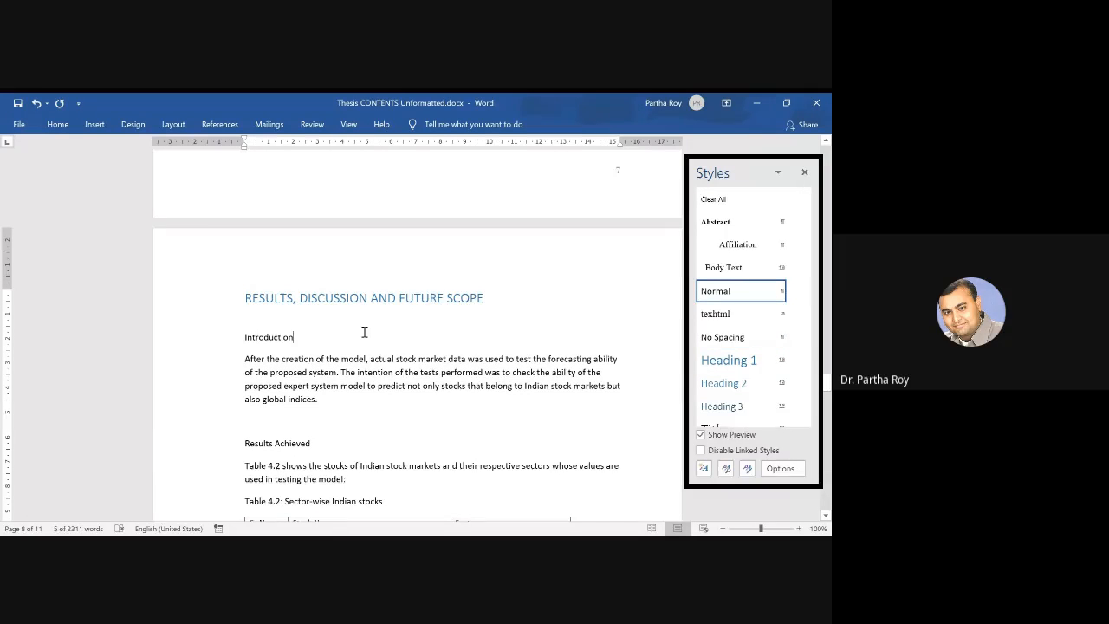
Apply the Heading 1 style to the title REFERENCES on page 10.
{"action": "scroll", "coordinate": [364, 334], "scroll_direction": "down", "scroll_amount": 5}
{"action": "scroll", "coordinate": [364, 334], "scroll_direction": "down", "scroll_amount": 12}
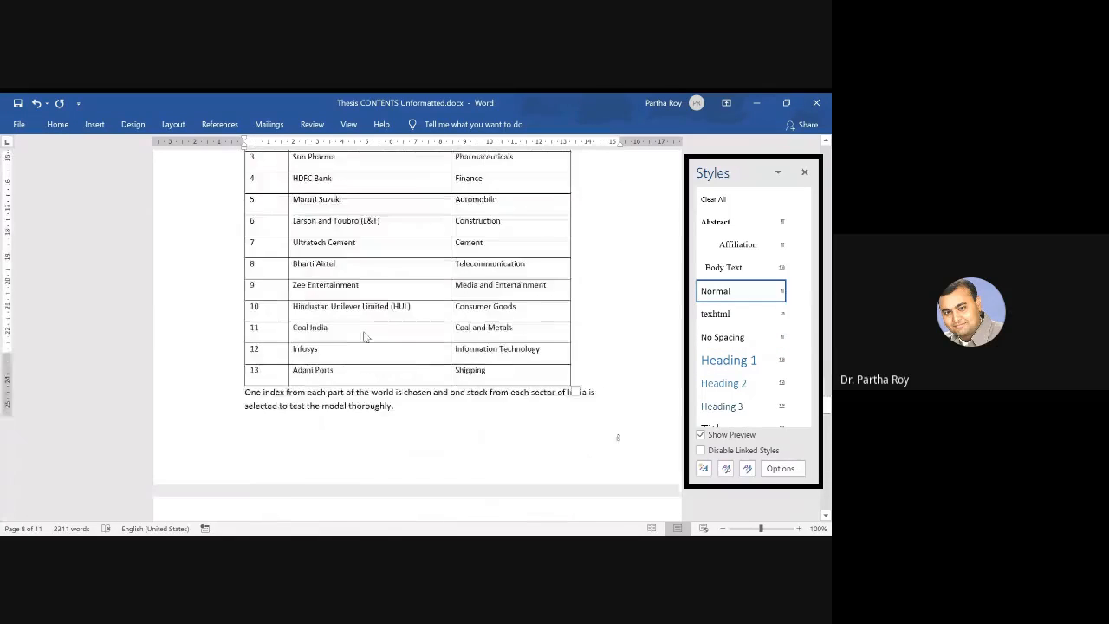
{"action": "scroll", "coordinate": [364, 333], "scroll_direction": "down", "scroll_amount": 10}
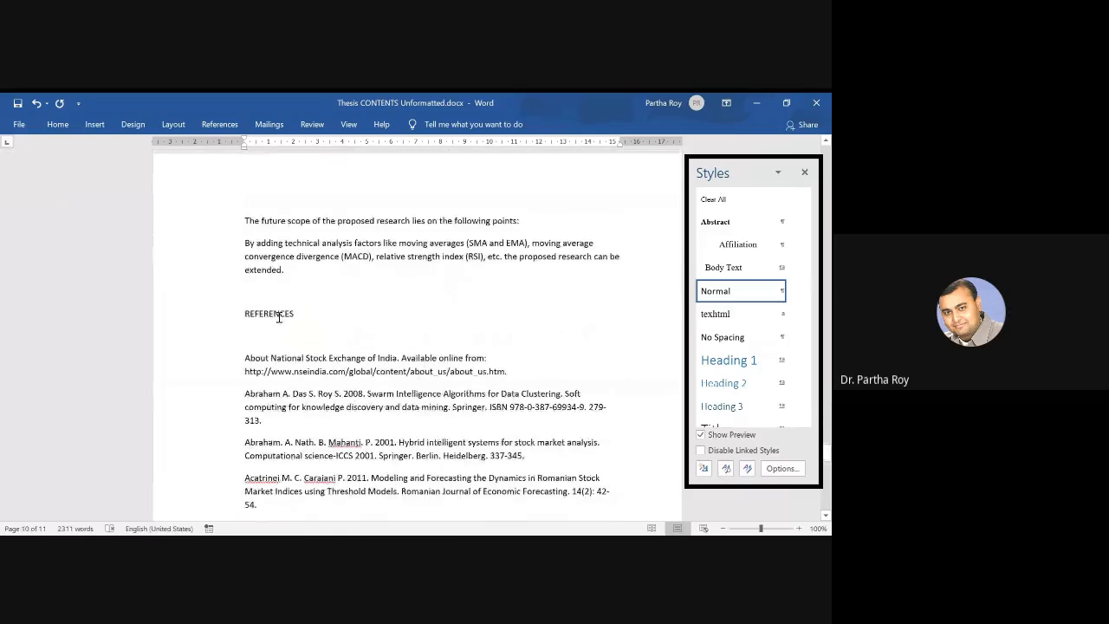
{"action": "double_click", "coordinate": [278, 313]}
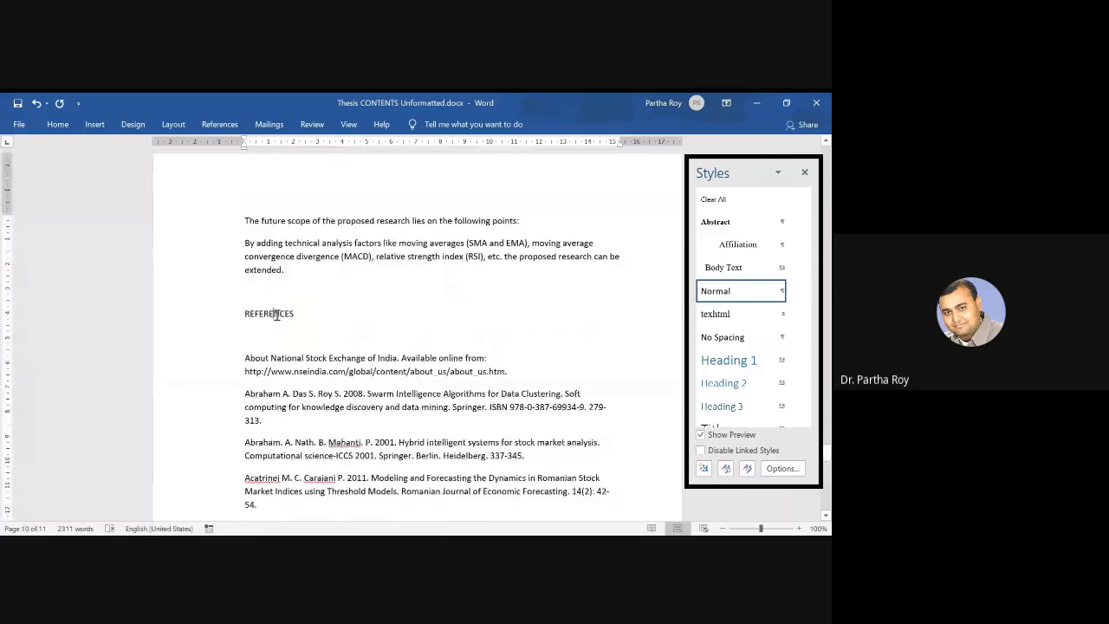
{"action": "left_click", "coordinate": [728, 361]}
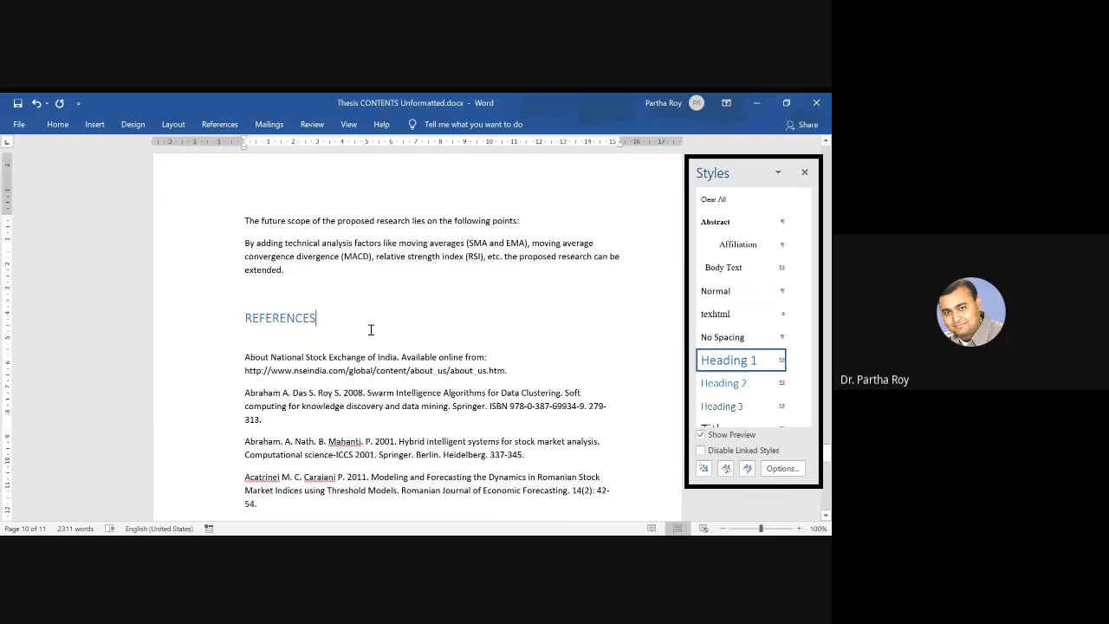
Review the chapter titles styled as Heading 1, from REFERENCES back to INTRODUCTION on the first page.
{"action": "scroll", "coordinate": [370, 329], "scroll_direction": "down", "scroll_amount": 3}
{"action": "scroll", "coordinate": [370, 329], "scroll_direction": "up", "scroll_amount": 4}
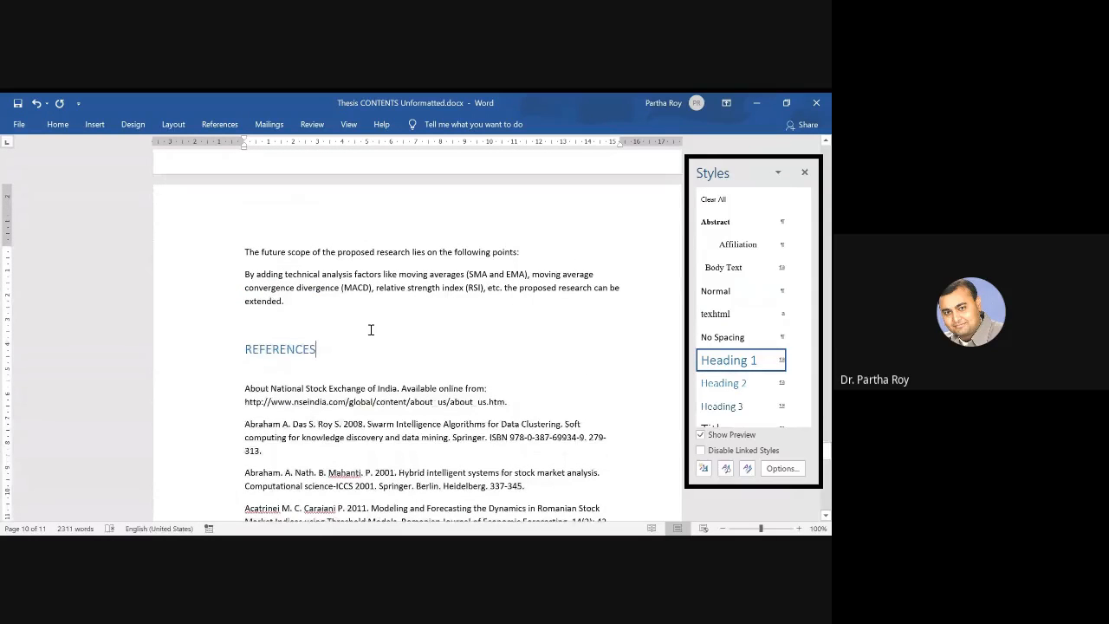
{"action": "scroll", "coordinate": [370, 329], "scroll_direction": "up", "scroll_amount": 15}
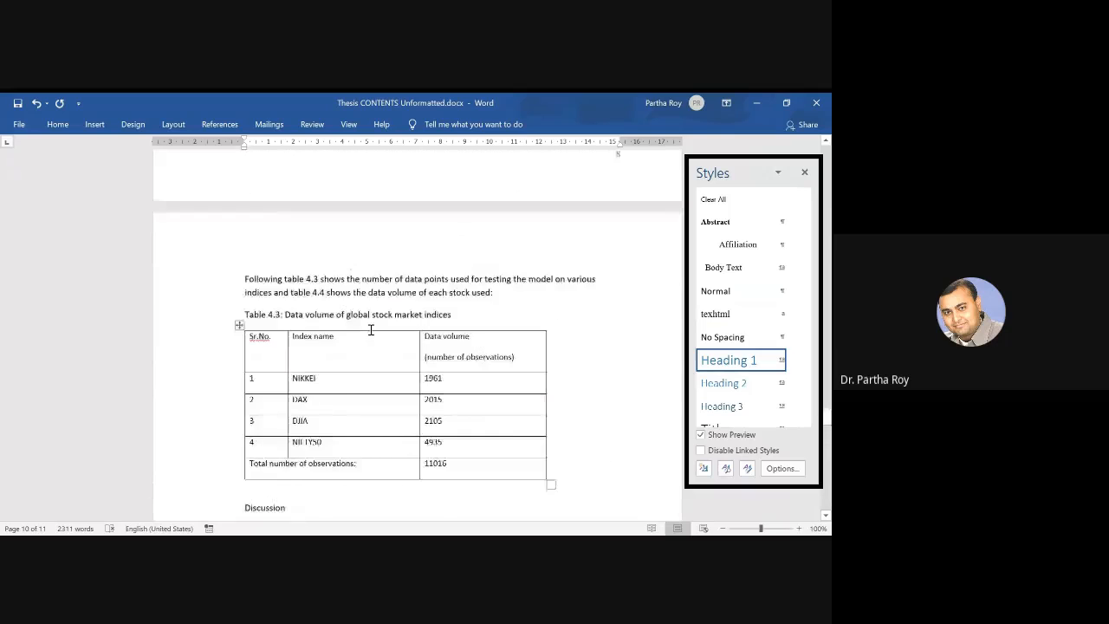
{"action": "scroll", "coordinate": [370, 329], "scroll_direction": "up", "scroll_amount": 15}
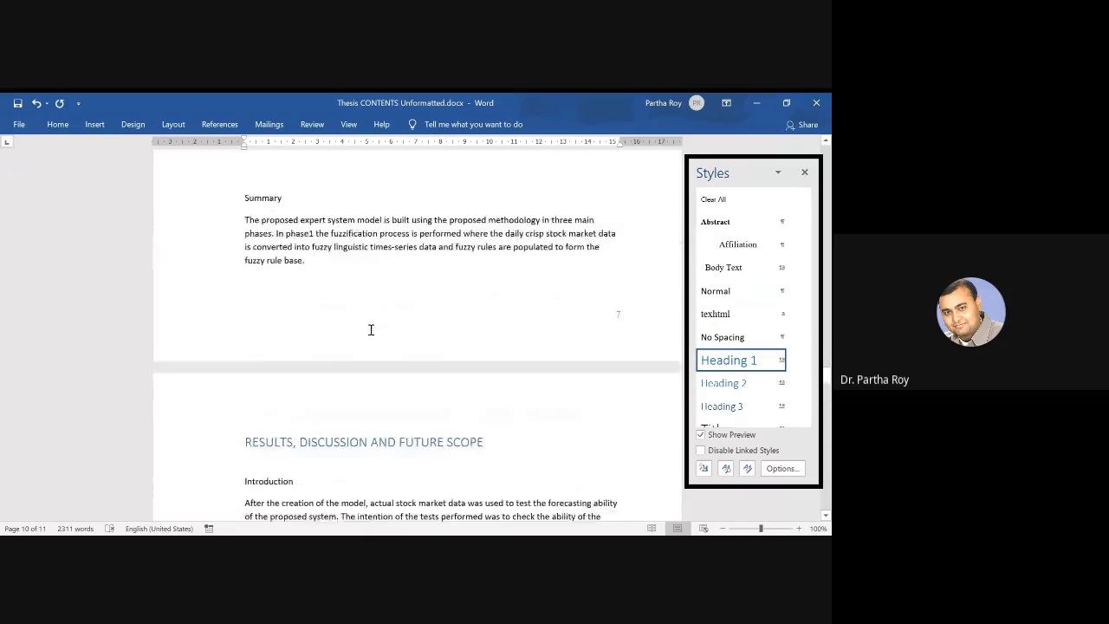
{"action": "scroll", "coordinate": [355, 363], "scroll_direction": "up", "scroll_amount": 5}
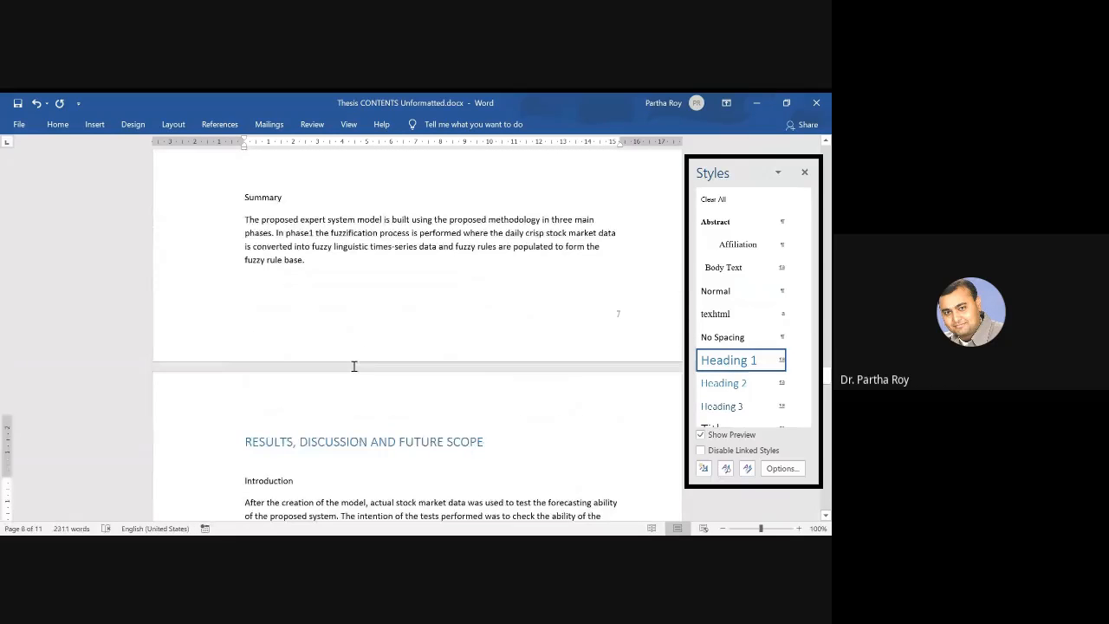
{"action": "scroll", "coordinate": [354, 366], "scroll_direction": "up", "scroll_amount": 15}
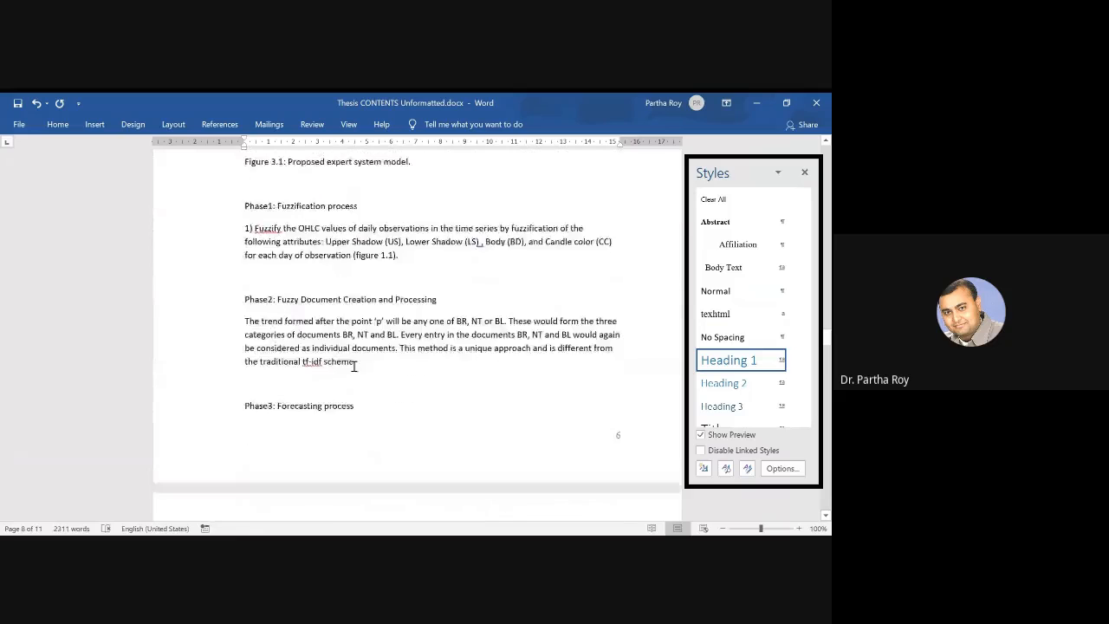
{"action": "scroll", "coordinate": [354, 366], "scroll_direction": "up", "scroll_amount": 15}
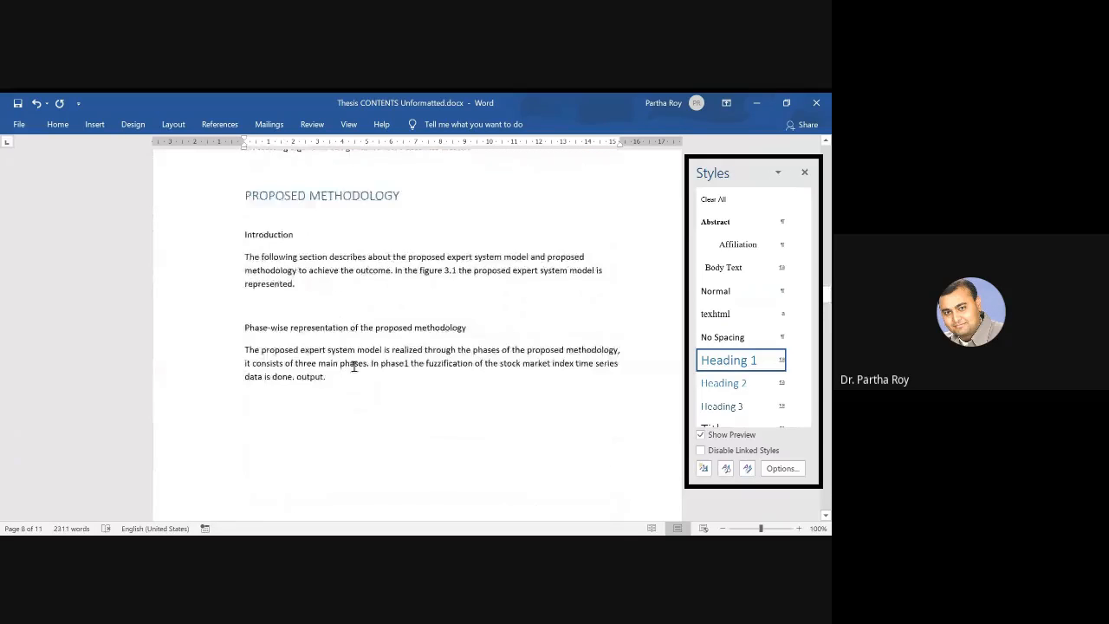
{"action": "scroll", "coordinate": [348, 394], "scroll_direction": "up", "scroll_amount": 3}
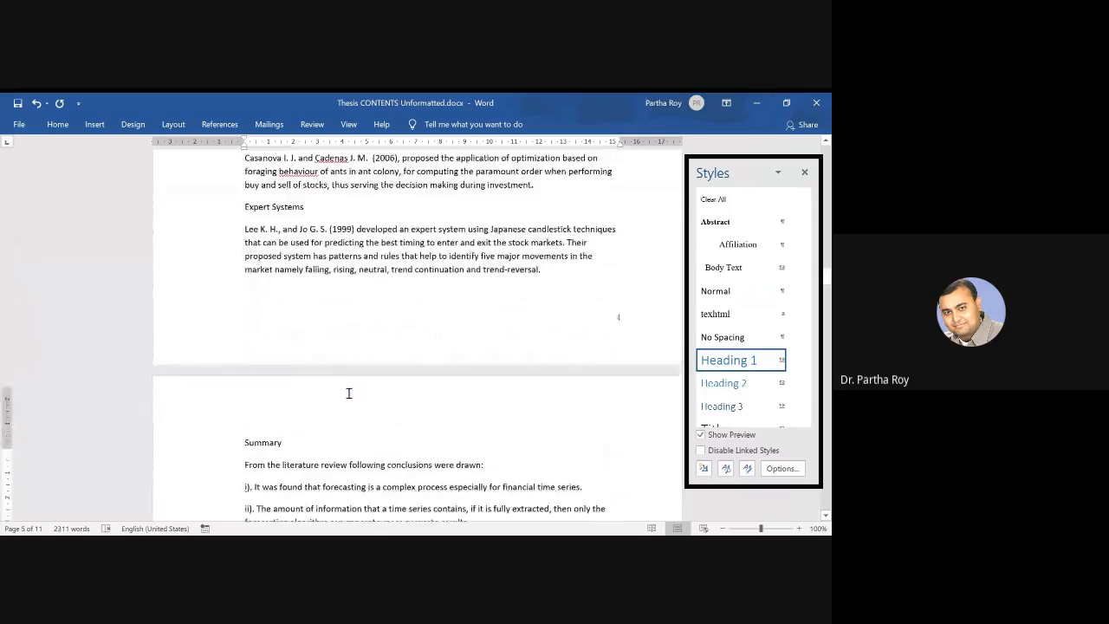
{"action": "scroll", "coordinate": [348, 393], "scroll_direction": "up", "scroll_amount": 15}
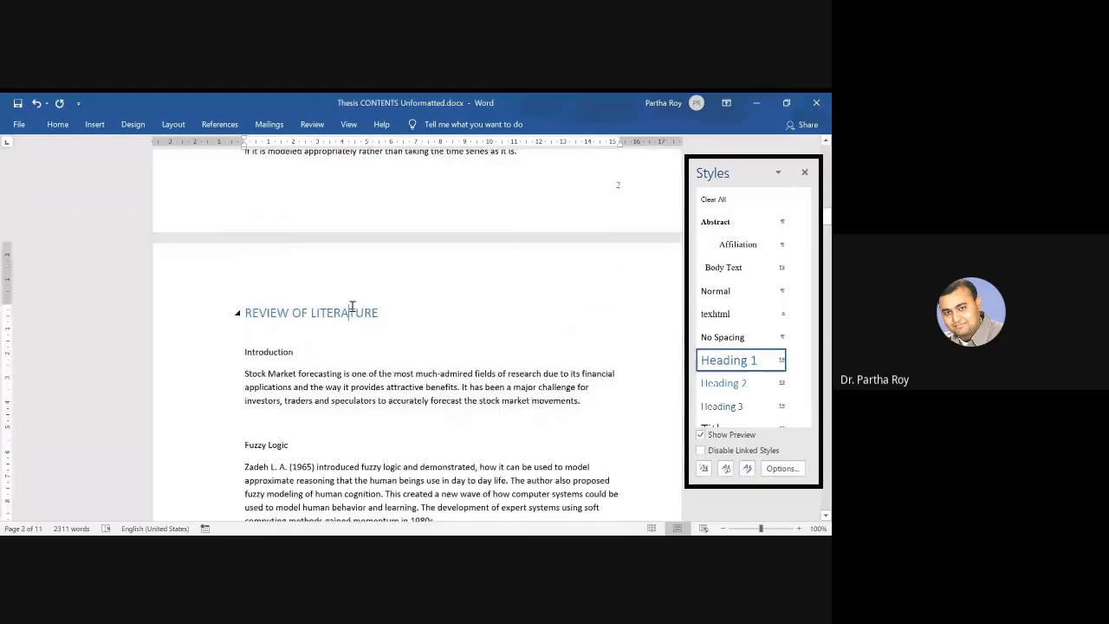
{"action": "scroll", "coordinate": [414, 347], "scroll_direction": "up", "scroll_amount": 3}
{"action": "scroll", "coordinate": [414, 347], "scroll_direction": "up", "scroll_amount": 15}
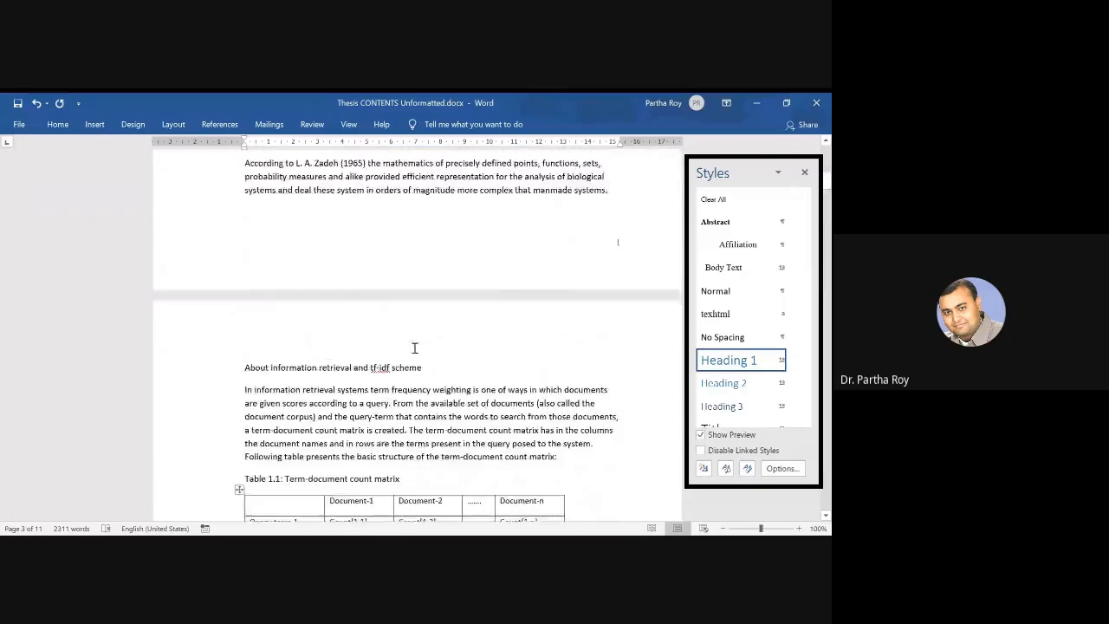
{"action": "scroll", "coordinate": [414, 348], "scroll_direction": "up", "scroll_amount": 5}
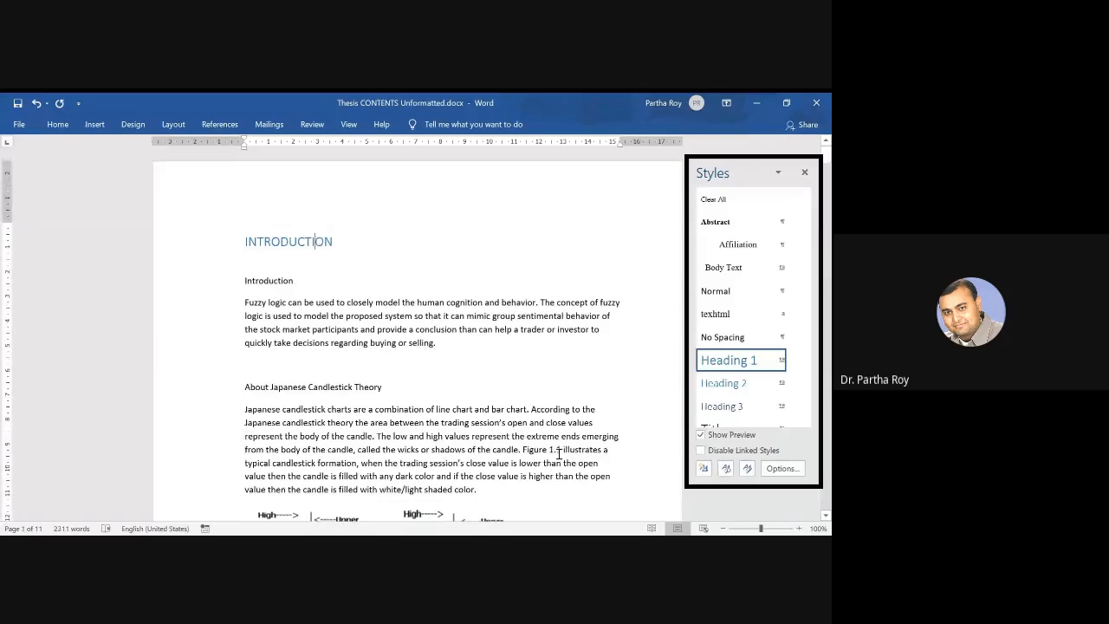
Apply the Heading 2 style to the section titles Introduction and About Japanese Candlestick Theory on page 1.
{"action": "key", "text": "alt+Tab"}
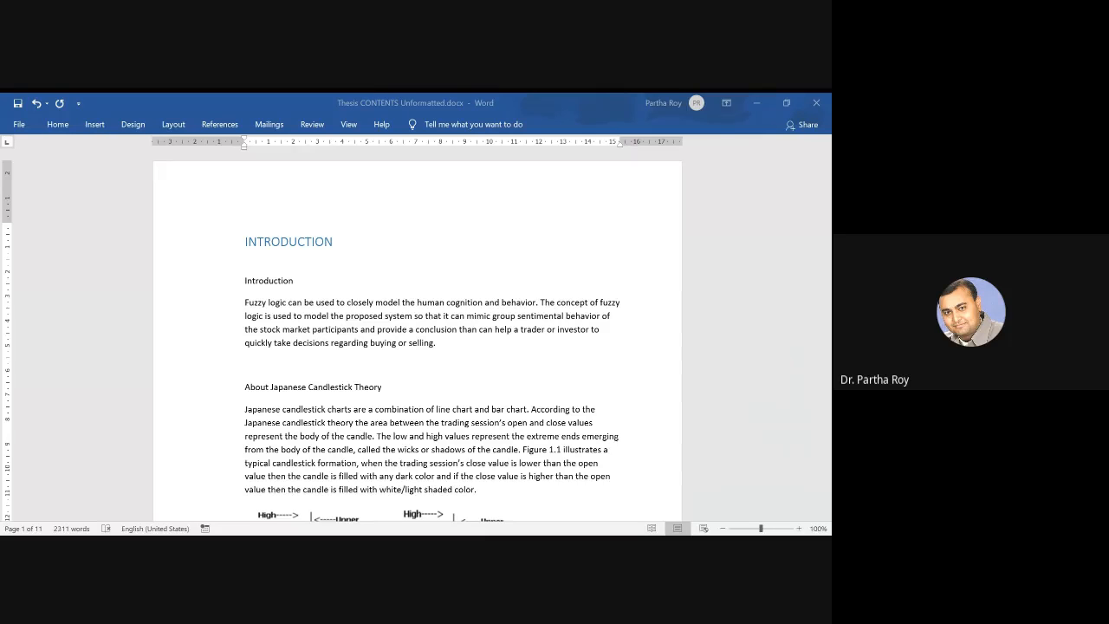
{"action": "key", "text": "ctrl+alt+shift+s"}
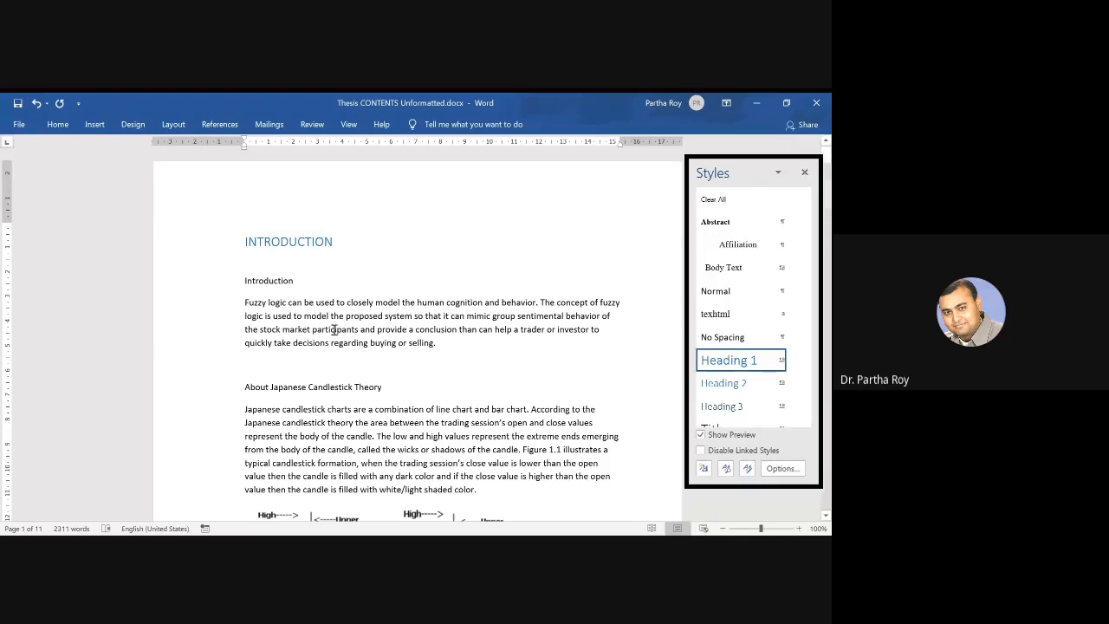
{"action": "left_click", "coordinate": [257, 282]}
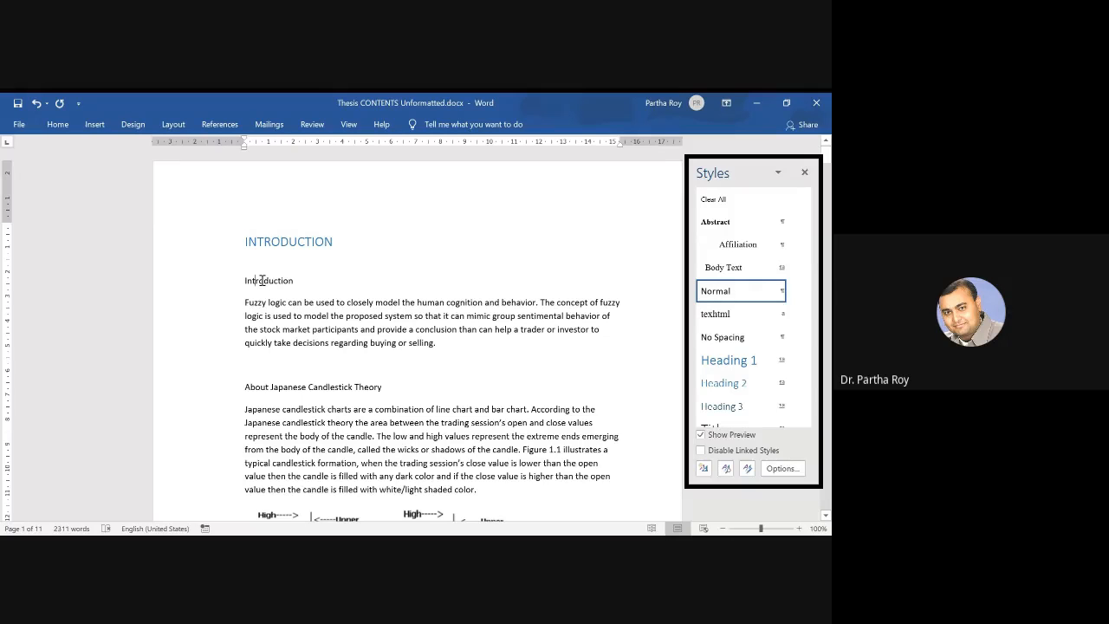
{"action": "double_click", "coordinate": [261, 280]}
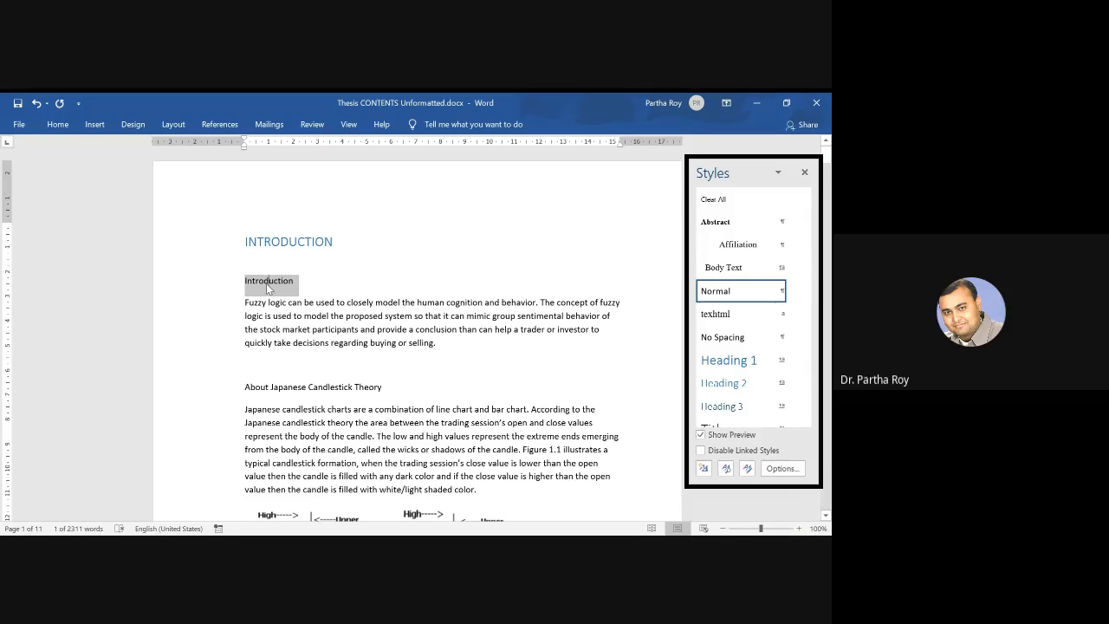
{"action": "left_click", "coordinate": [726, 386]}
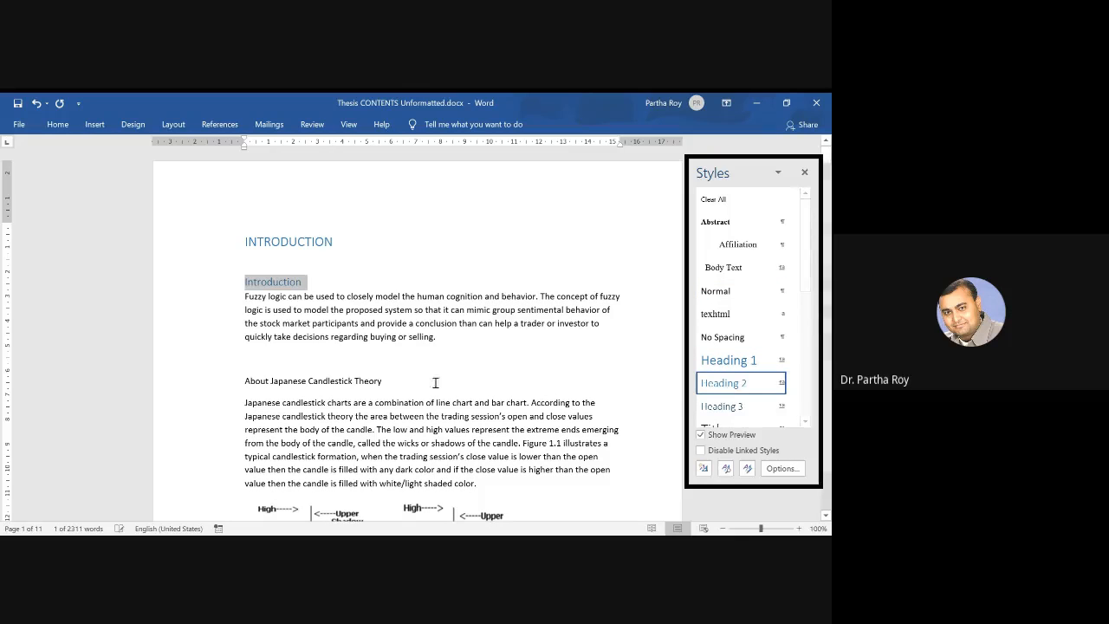
{"action": "triple_click", "coordinate": [308, 387]}
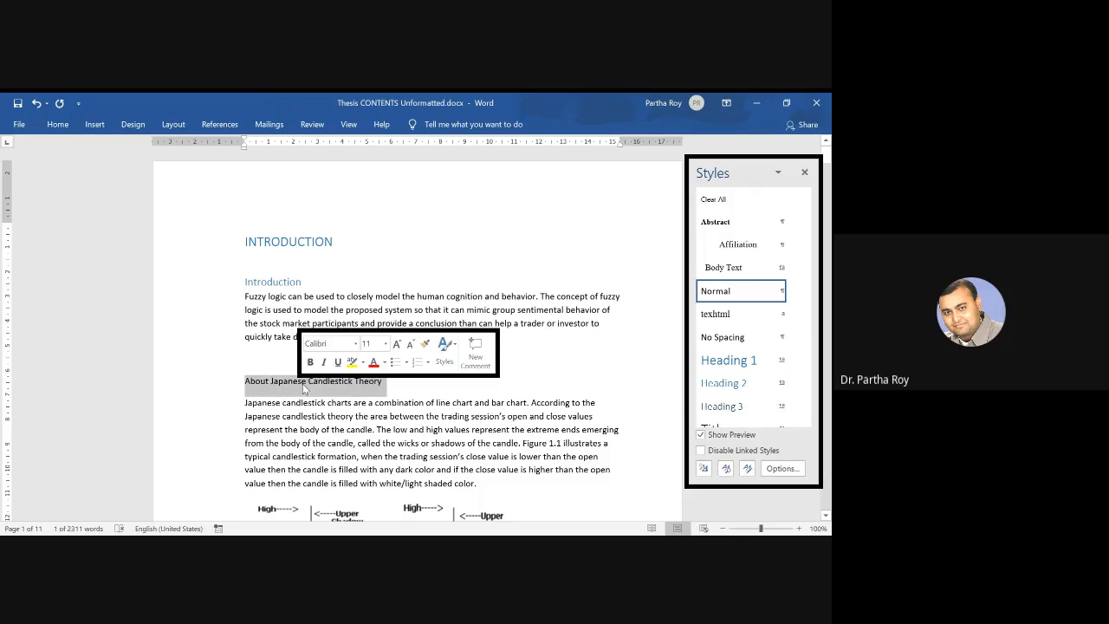
{"action": "left_click", "coordinate": [724, 383]}
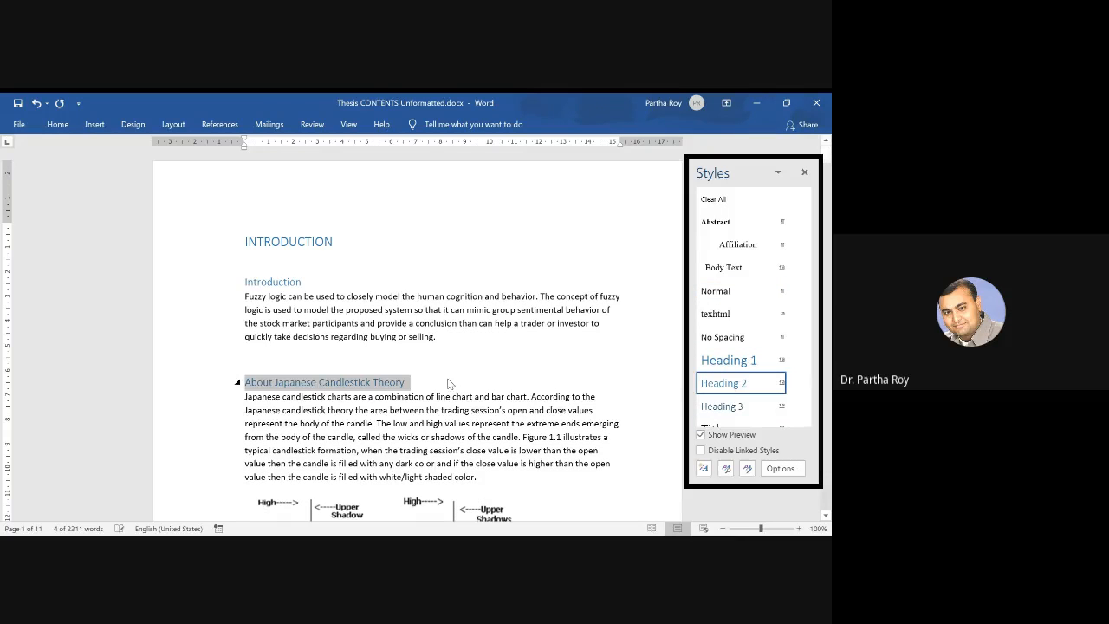
Apply the Heading 2 style to the section titles About Fuzzy Logic Theory and About information retrieval and tf-idf scheme.
{"action": "scroll", "coordinate": [415, 383], "scroll_direction": "down", "scroll_amount": 8}
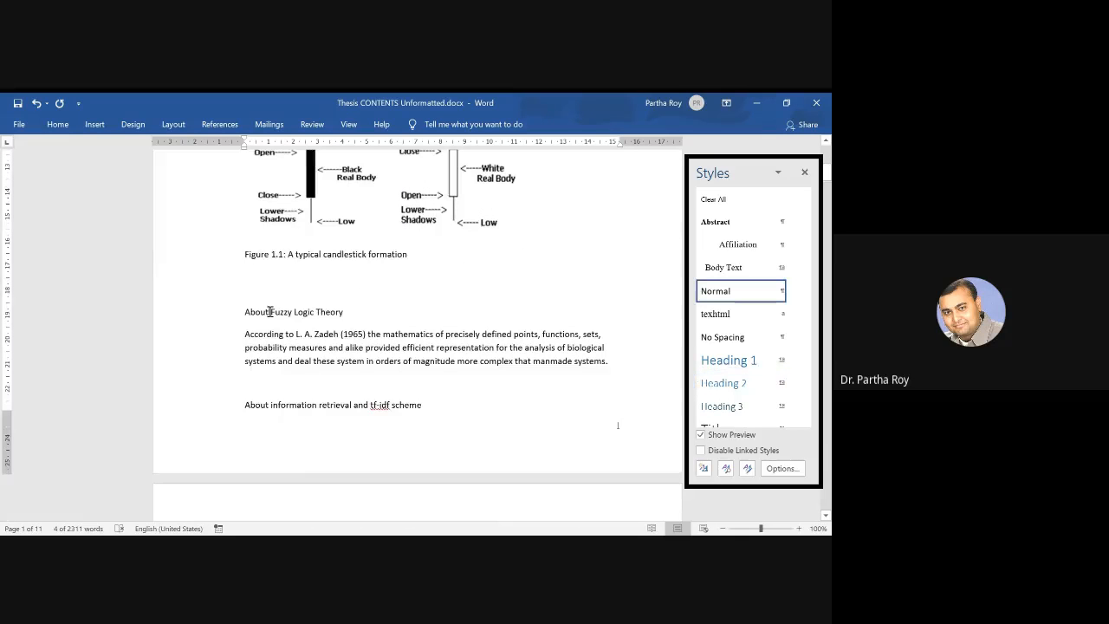
{"action": "triple_click", "coordinate": [270, 312]}
{"action": "left_click", "coordinate": [726, 383]}
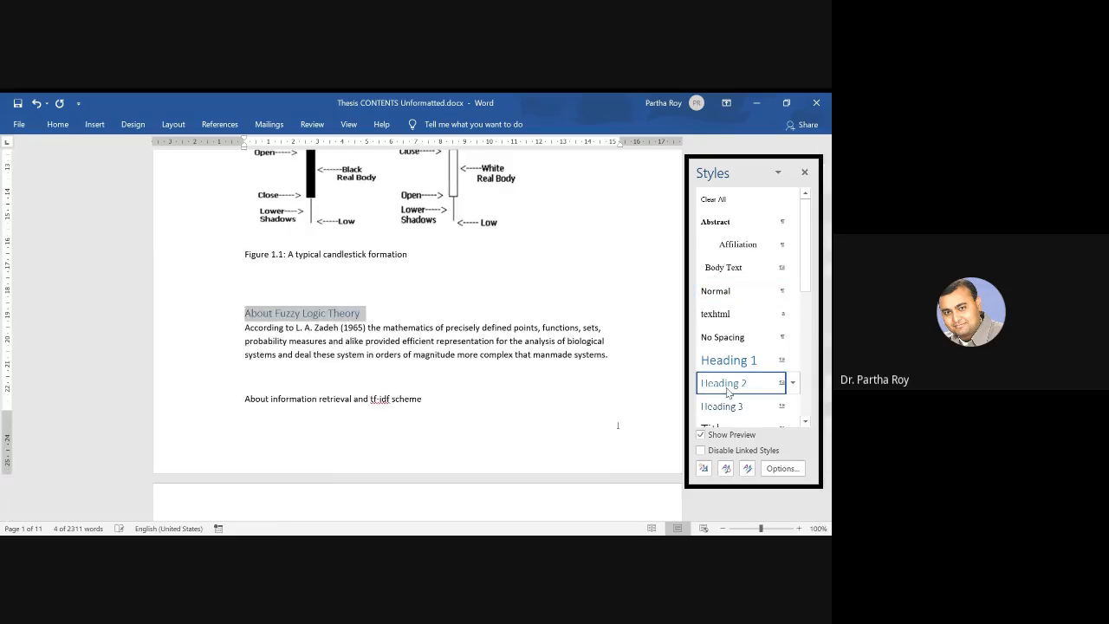
{"action": "triple_click", "coordinate": [305, 399]}
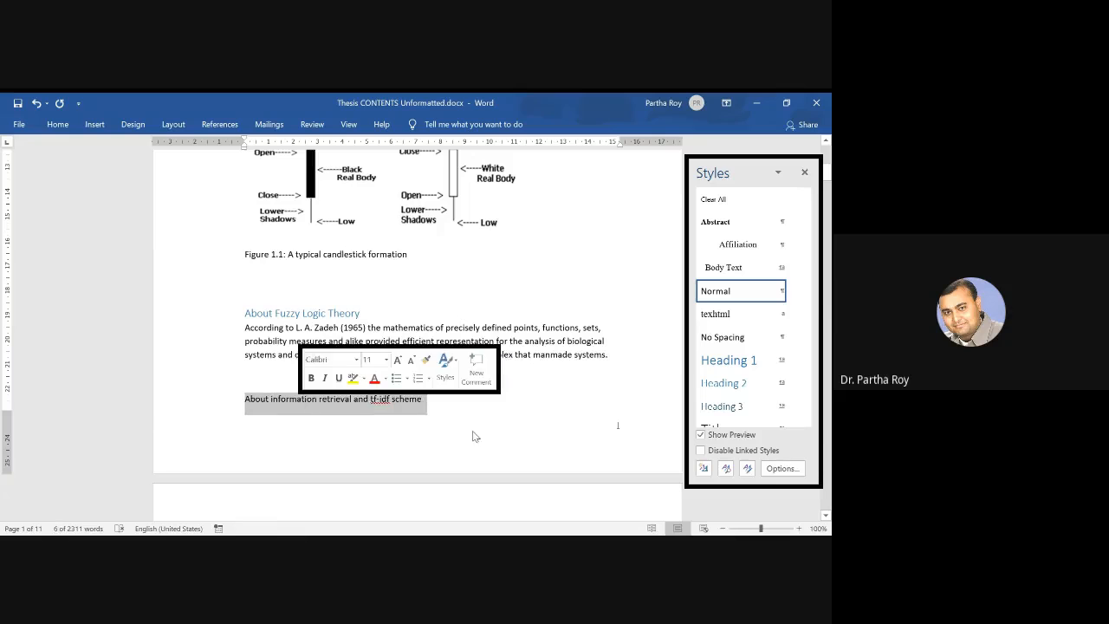
{"action": "left_click", "coordinate": [736, 387]}
Apply the Heading 2 style to the section title About National Stock Exchange of India below Table 1.1 on page 2.
{"action": "scroll", "coordinate": [417, 394], "scroll_direction": "down", "scroll_amount": 6}
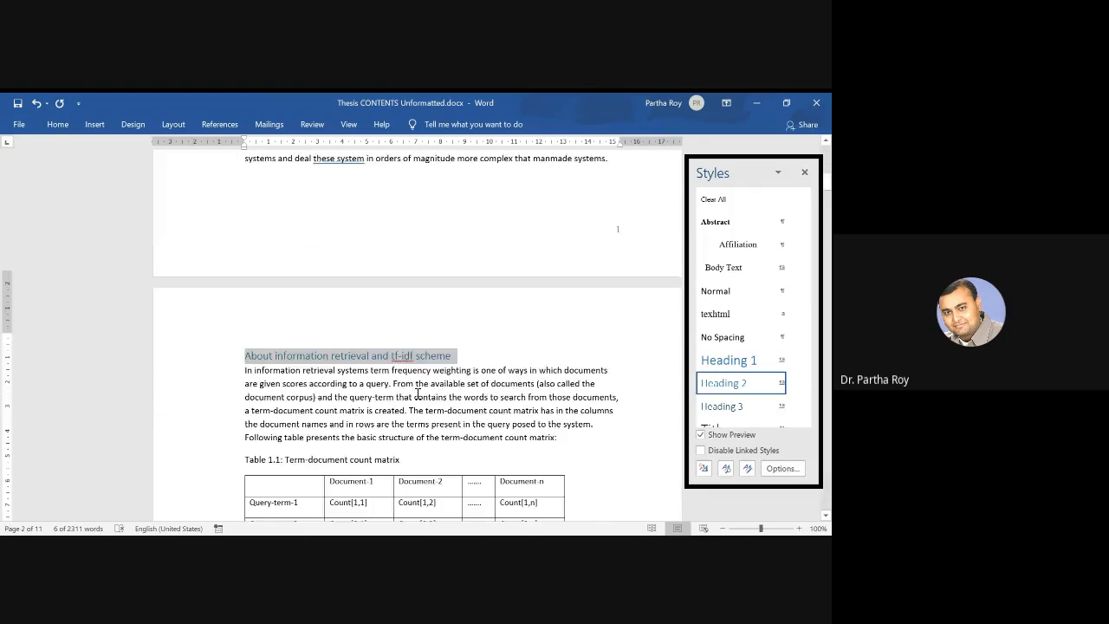
{"action": "scroll", "coordinate": [418, 394], "scroll_direction": "down", "scroll_amount": 3}
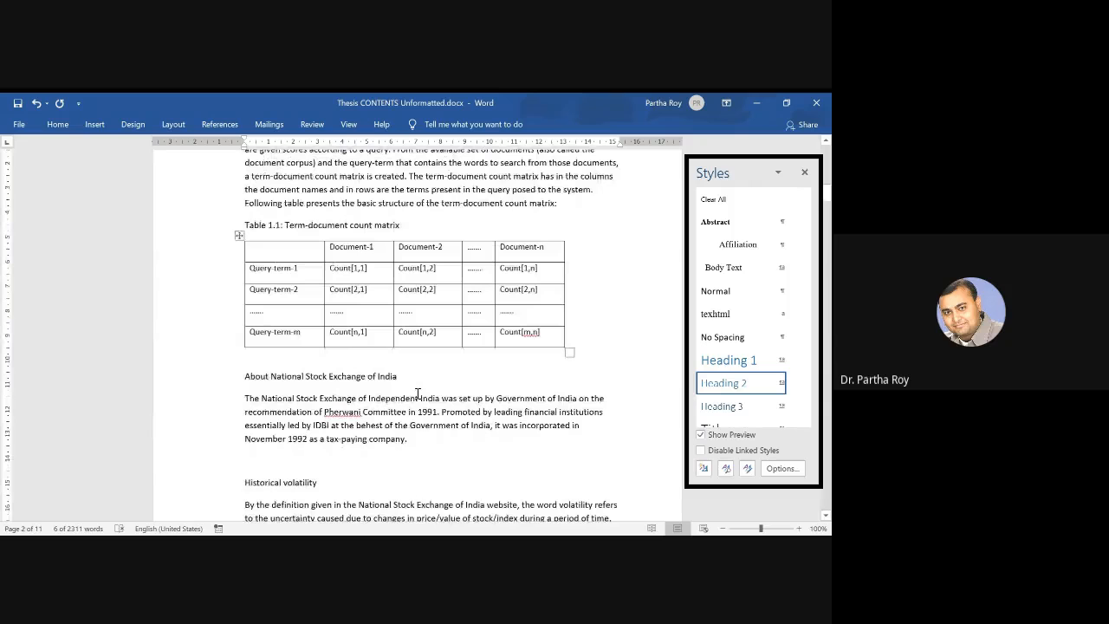
{"action": "left_click", "coordinate": [307, 376]}
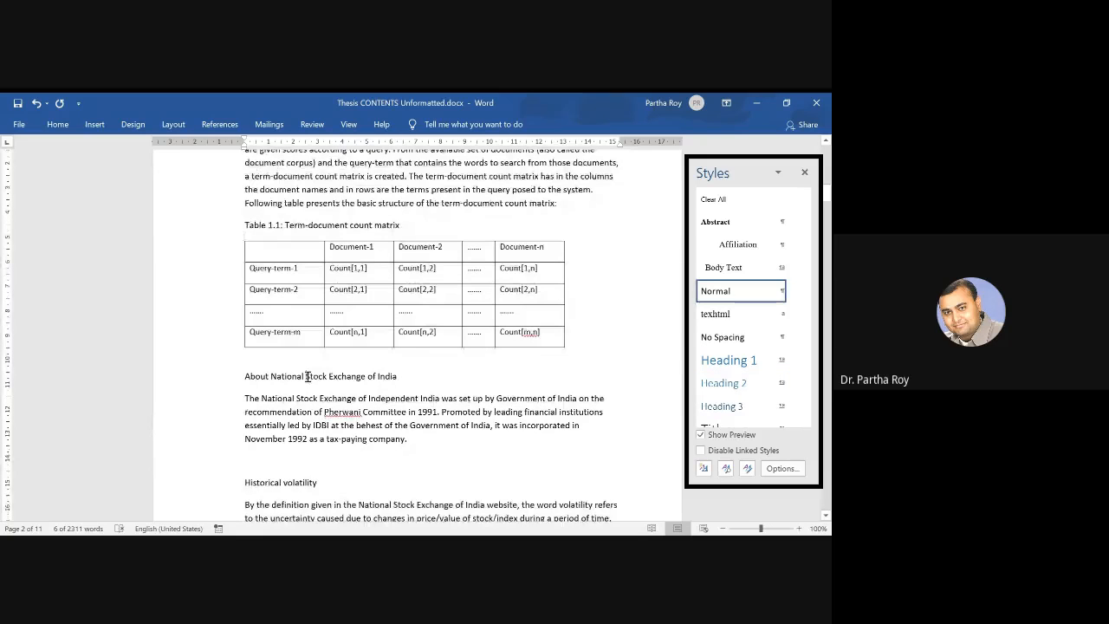
{"action": "triple_click", "coordinate": [306, 377]}
{"action": "left_click", "coordinate": [724, 383]}
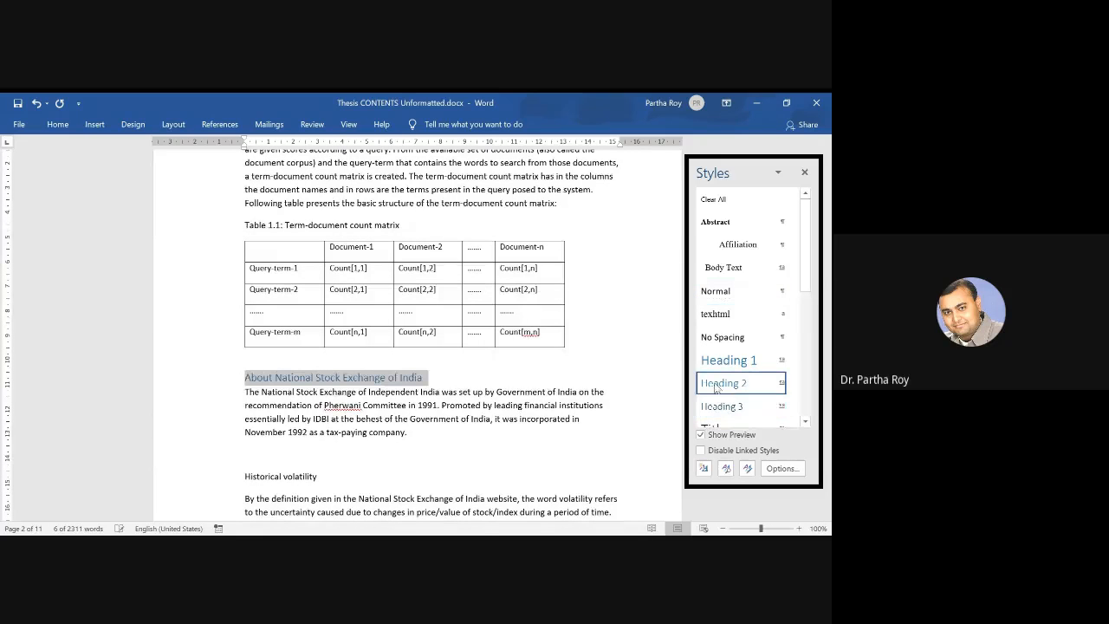
Apply the Heading 2 style to the section titles Historical volatility and Summary on page 2.
{"action": "scroll", "coordinate": [418, 399], "scroll_direction": "down", "scroll_amount": 3}
{"action": "left_click", "coordinate": [280, 387]}
{"action": "triple_click", "coordinate": [280, 387]}
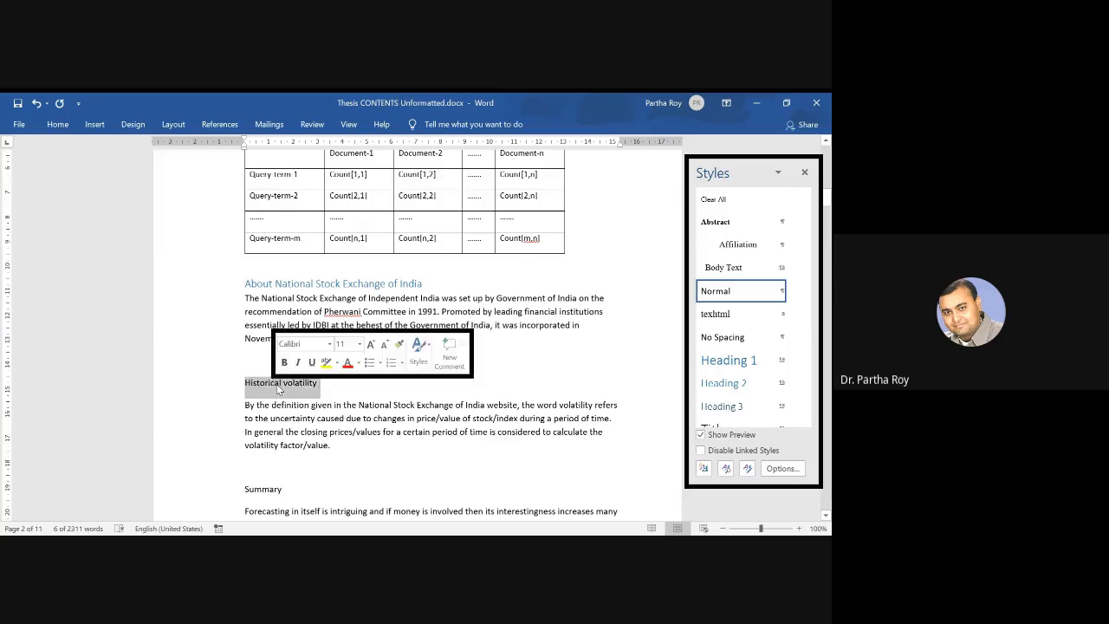
{"action": "left_click", "coordinate": [707, 390]}
{"action": "scroll", "coordinate": [426, 377], "scroll_direction": "down", "scroll_amount": 1}
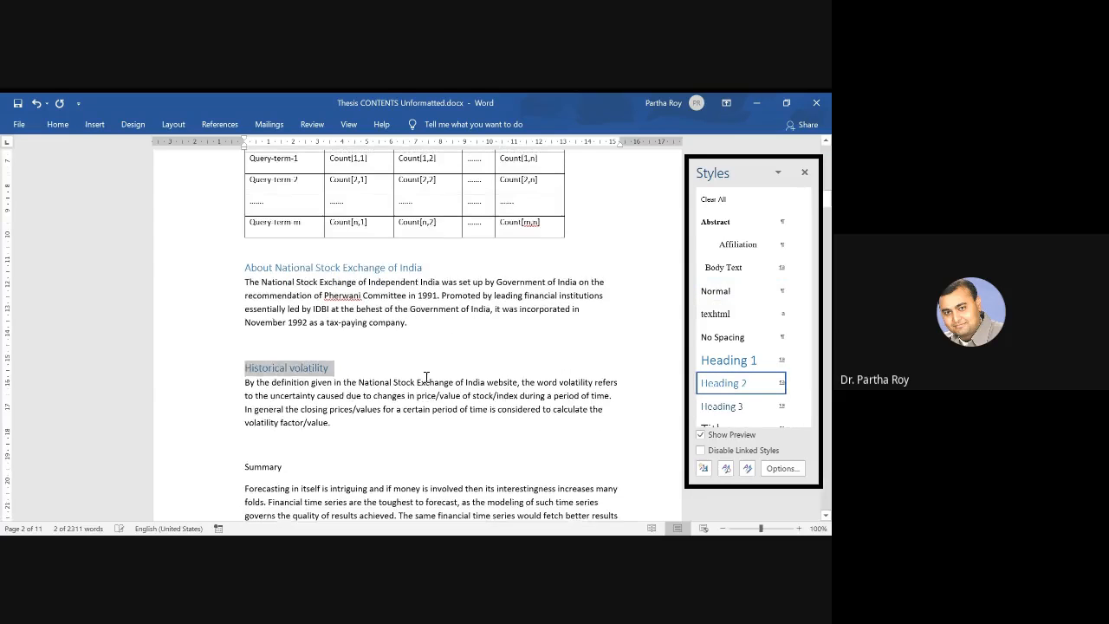
{"action": "scroll", "coordinate": [426, 377], "scroll_direction": "down", "scroll_amount": 4}
{"action": "left_click", "coordinate": [262, 357]}
{"action": "triple_click", "coordinate": [262, 357]}
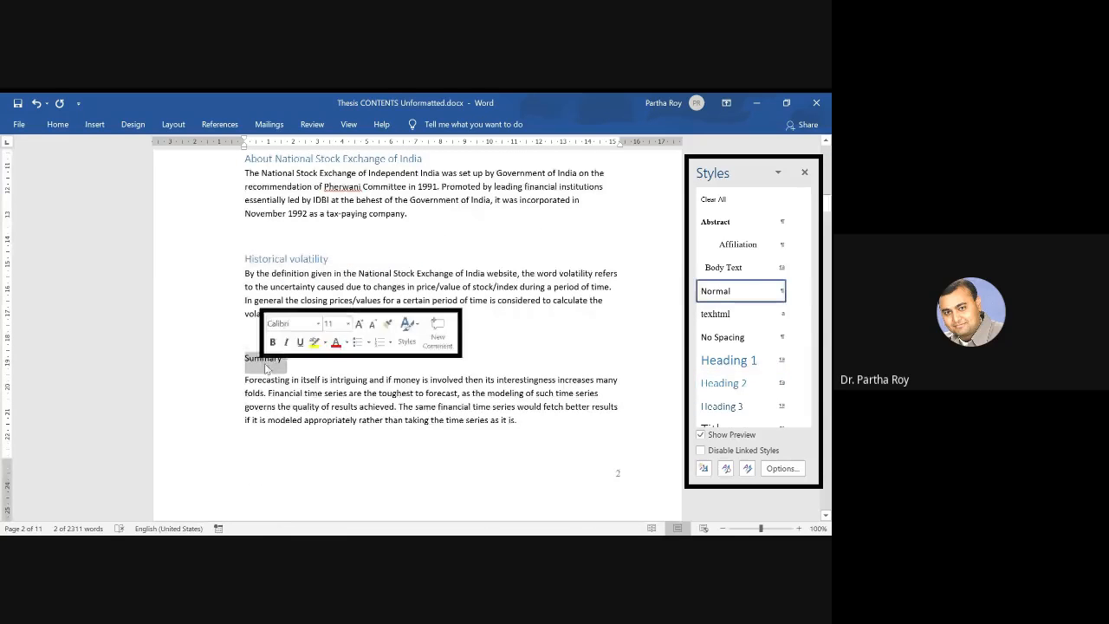
{"action": "left_click", "coordinate": [723, 384]}
Apply the Heading 2 style to the section titles Introduction and Fuzzy Logic in the REVIEW OF LITERATURE chapter.
{"action": "scroll", "coordinate": [431, 370], "scroll_direction": "down", "scroll_amount": 10}
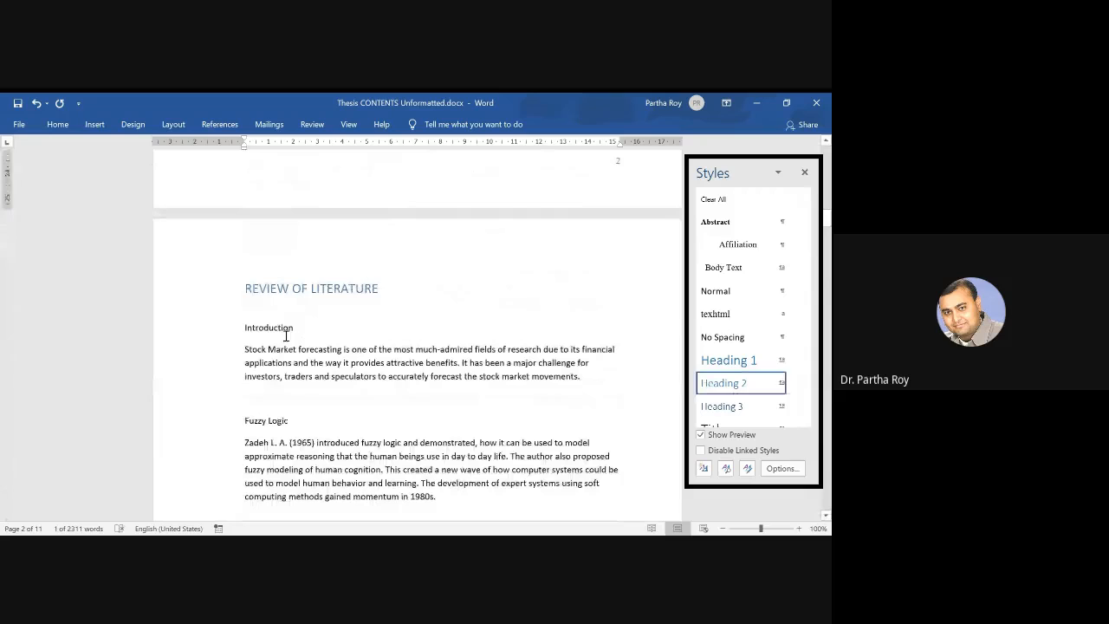
{"action": "left_click", "coordinate": [277, 328]}
{"action": "triple_click", "coordinate": [277, 327]}
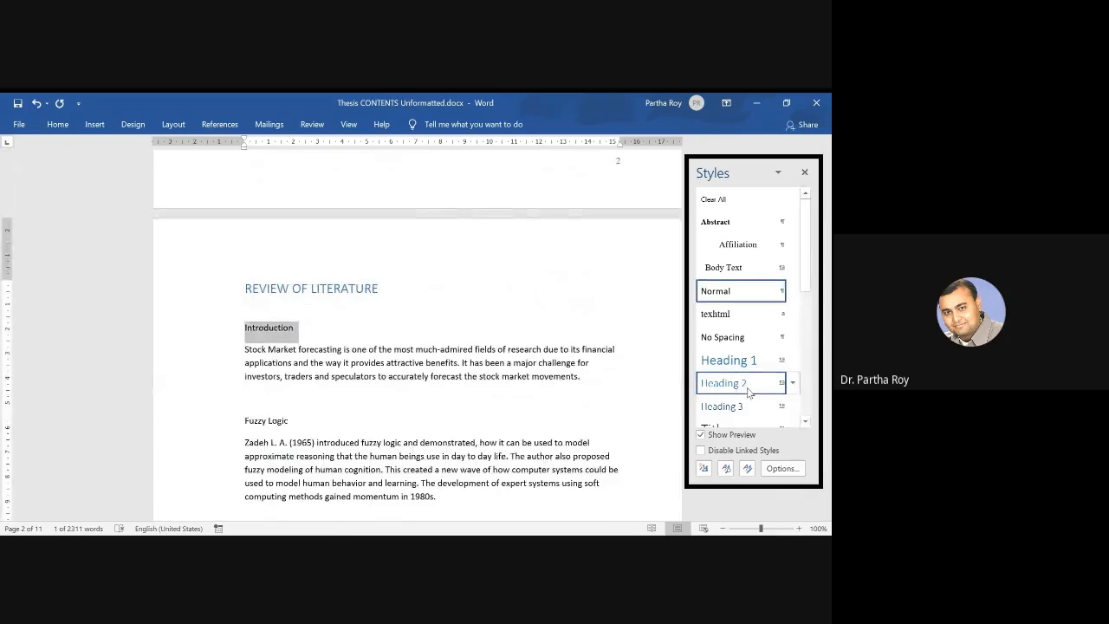
{"action": "left_click", "coordinate": [728, 383]}
{"action": "left_click", "coordinate": [268, 414]}
{"action": "triple_click", "coordinate": [268, 414]}
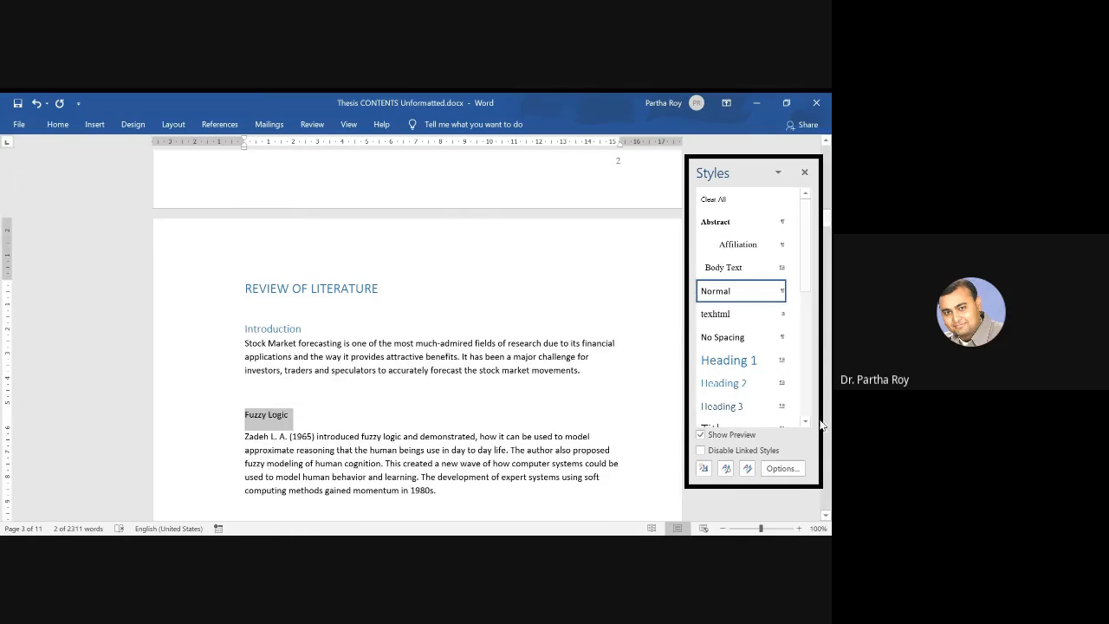
{"action": "left_click", "coordinate": [728, 384]}
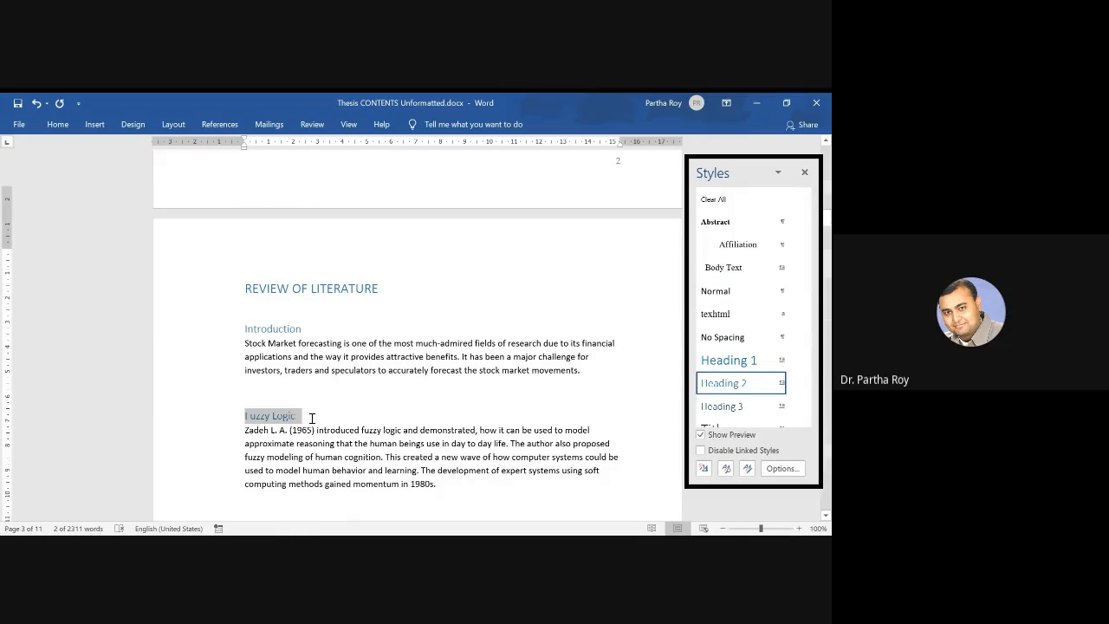
Apply the Heading 2 style to the section titles Time Series and Forecasting on page 3.
{"action": "scroll", "coordinate": [309, 416], "scroll_direction": "down", "scroll_amount": 3}
{"action": "triple_click", "coordinate": [268, 340]}
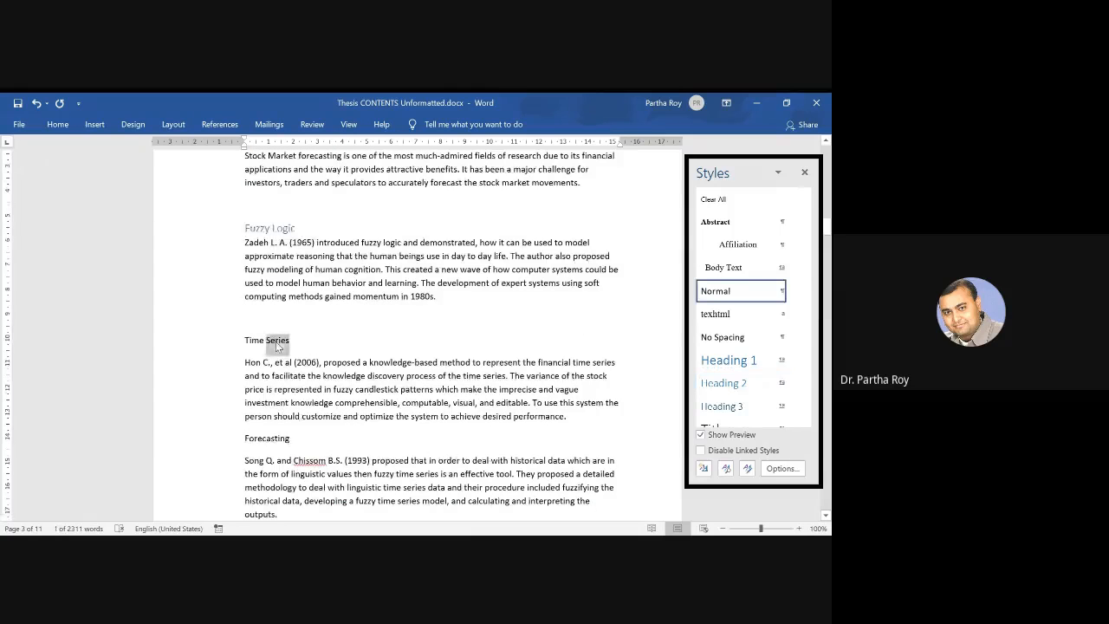
{"action": "left_click", "coordinate": [723, 383]}
{"action": "left_click", "coordinate": [269, 431]}
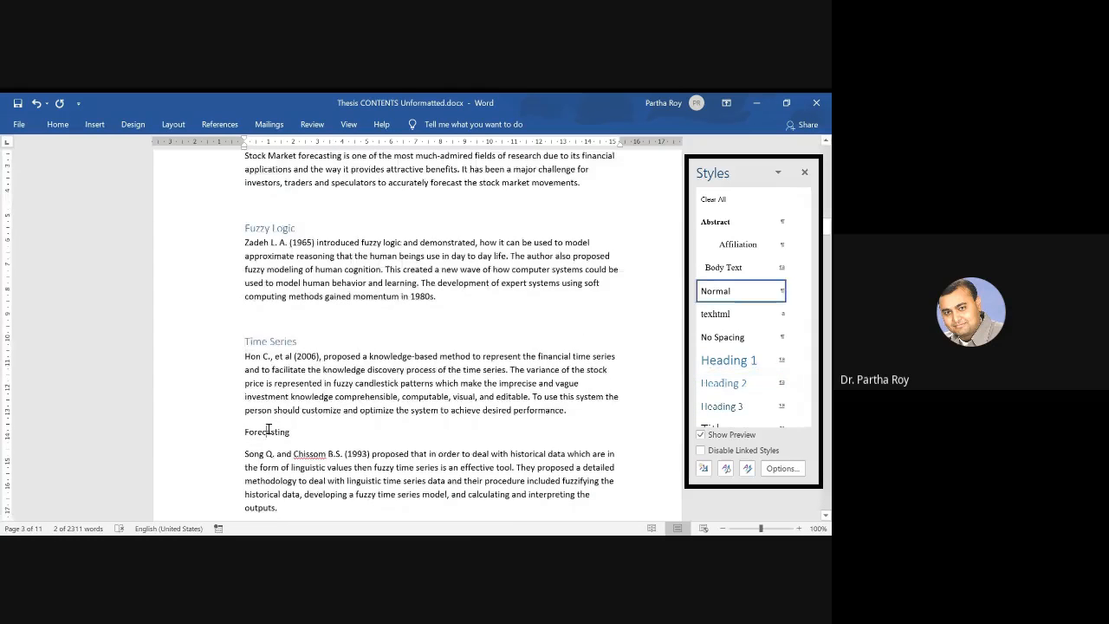
{"action": "triple_click", "coordinate": [269, 431]}
{"action": "left_click", "coordinate": [724, 383]}
Apply the Heading 2 style to the section titles Stock Markets on page 3 and Japanese Candlesticks on page 4.
{"action": "scroll", "coordinate": [449, 364], "scroll_direction": "down", "scroll_amount": 4}
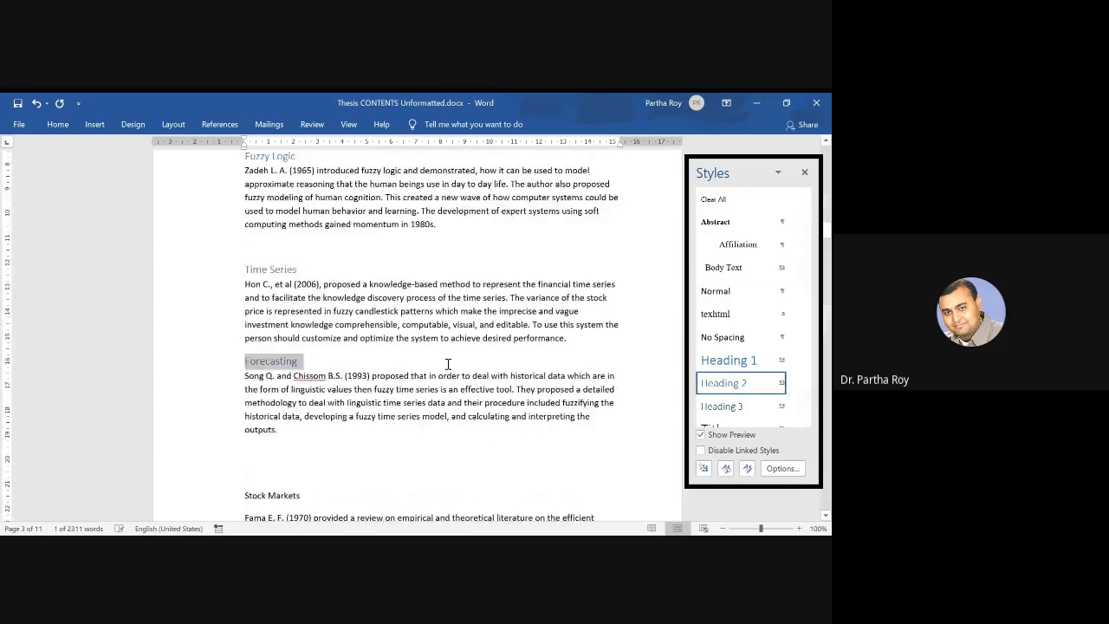
{"action": "left_click", "coordinate": [287, 317]}
{"action": "triple_click", "coordinate": [287, 317]}
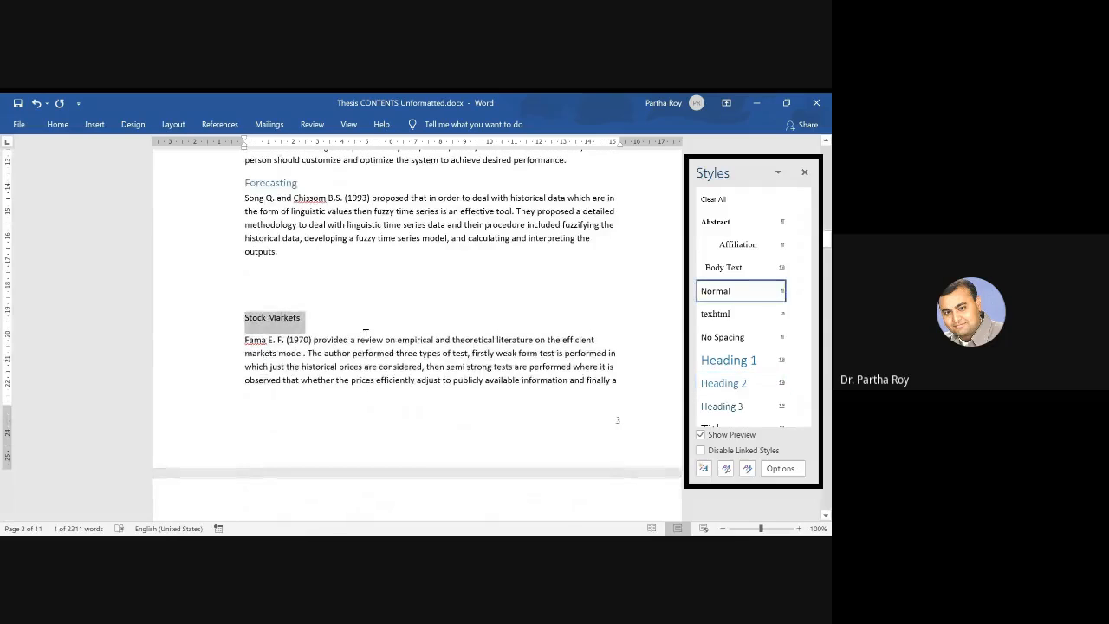
{"action": "left_click", "coordinate": [724, 383]}
{"action": "scroll", "coordinate": [407, 345], "scroll_direction": "down", "scroll_amount": 3}
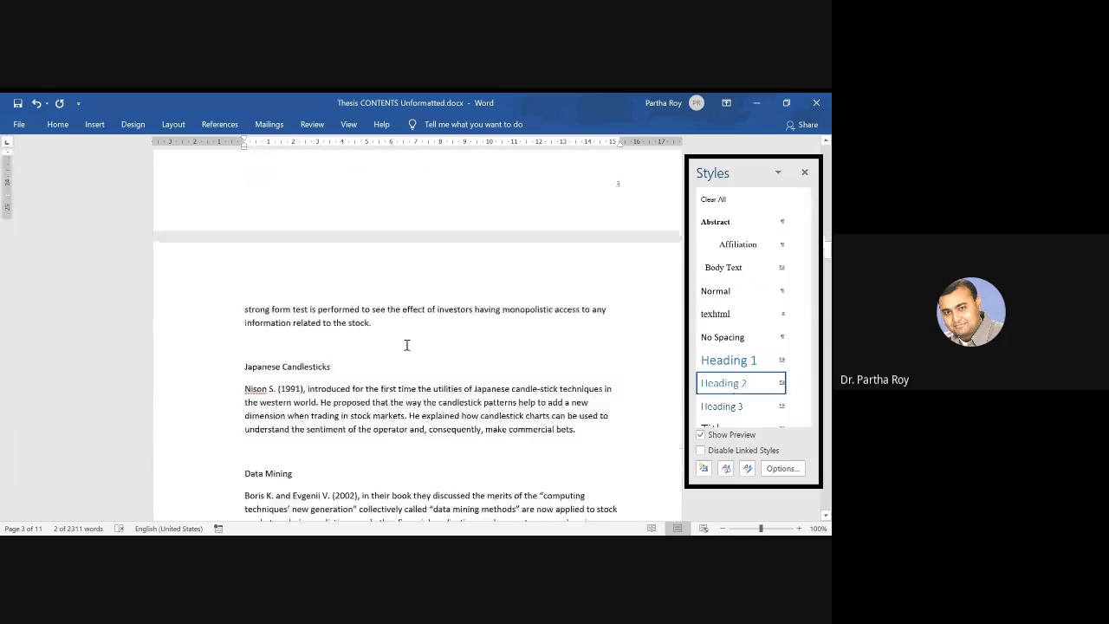
{"action": "triple_click", "coordinate": [317, 353]}
{"action": "left_click", "coordinate": [729, 385]}
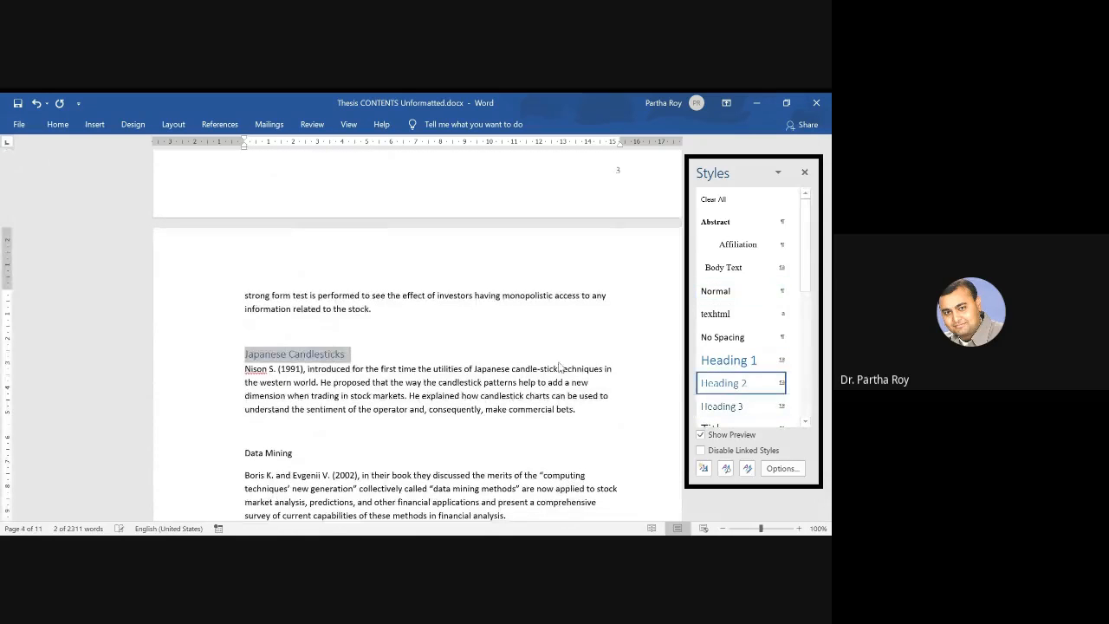
Apply the Heading 2 style to the section titles Data Mining and Information Retrieval on page 4.
{"action": "scroll", "coordinate": [396, 347], "scroll_direction": "down", "scroll_amount": 3}
{"action": "triple_click", "coordinate": [283, 265]}
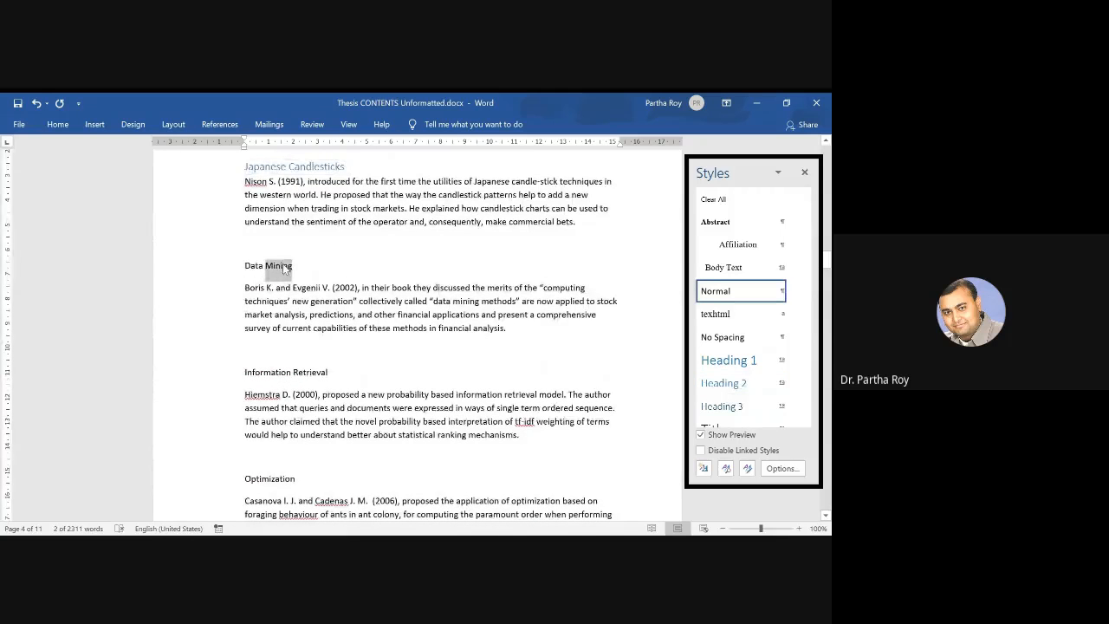
{"action": "left_click", "coordinate": [728, 383]}
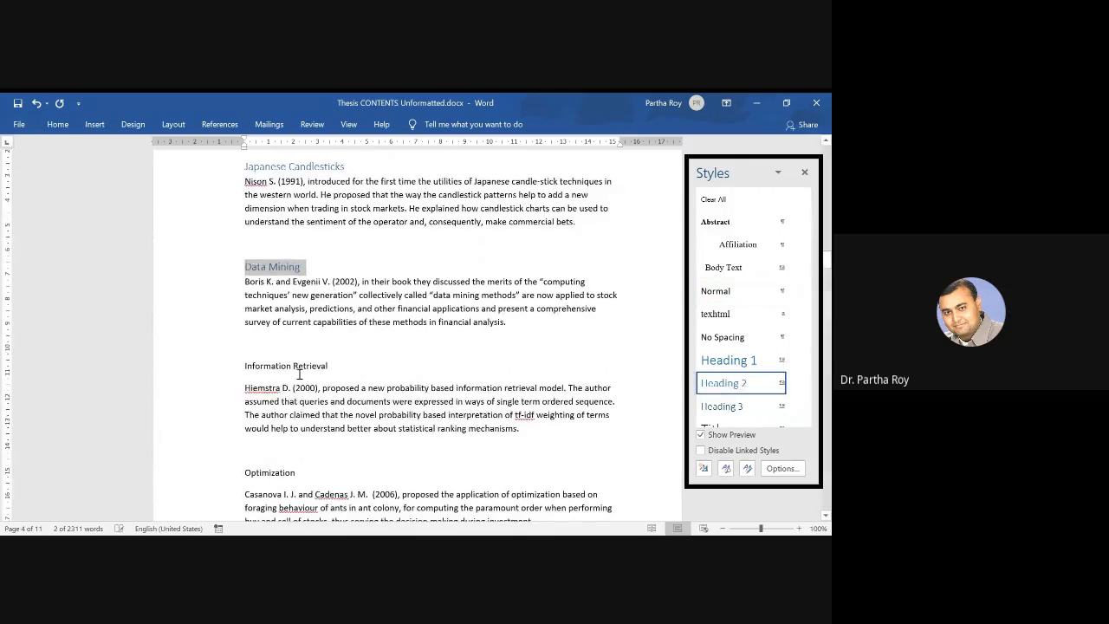
{"action": "triple_click", "coordinate": [299, 371]}
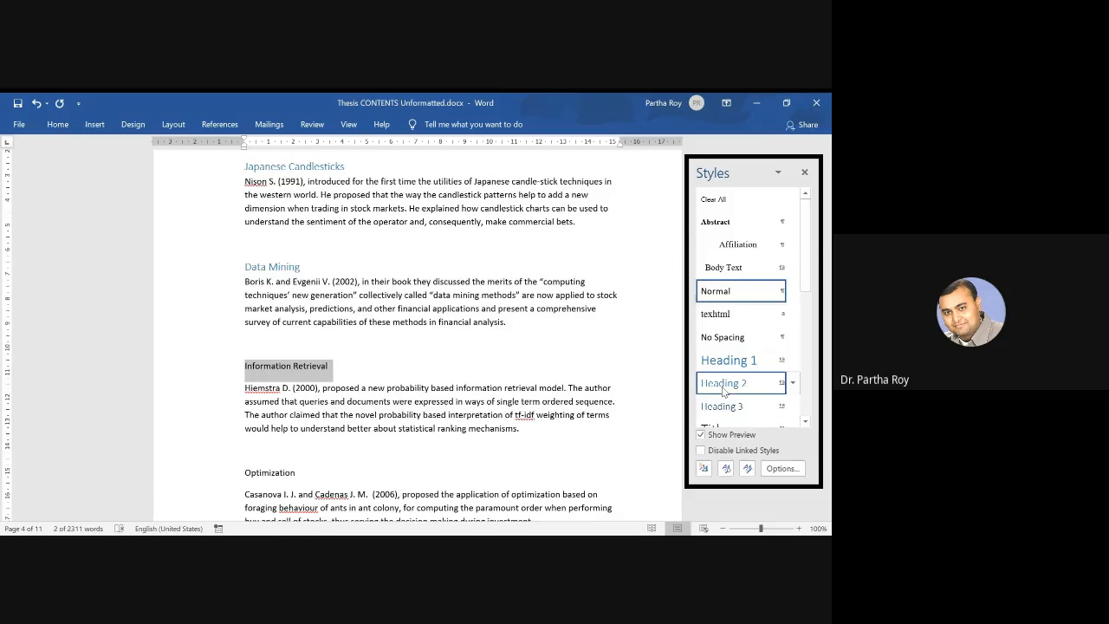
{"action": "left_click", "coordinate": [724, 385]}
Apply the Heading 2 style to the section titles Optimization and Expert Systems on page 4.
{"action": "scroll", "coordinate": [483, 361], "scroll_direction": "down", "scroll_amount": 2}
{"action": "triple_click", "coordinate": [272, 344]}
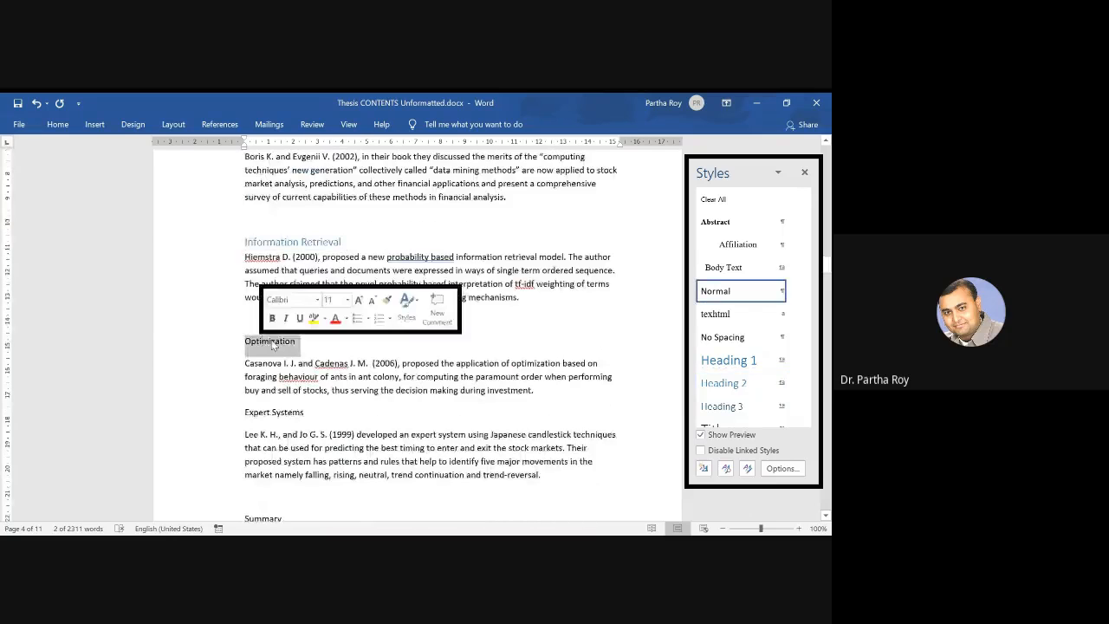
{"action": "left_click", "coordinate": [726, 383]}
{"action": "triple_click", "coordinate": [286, 405]}
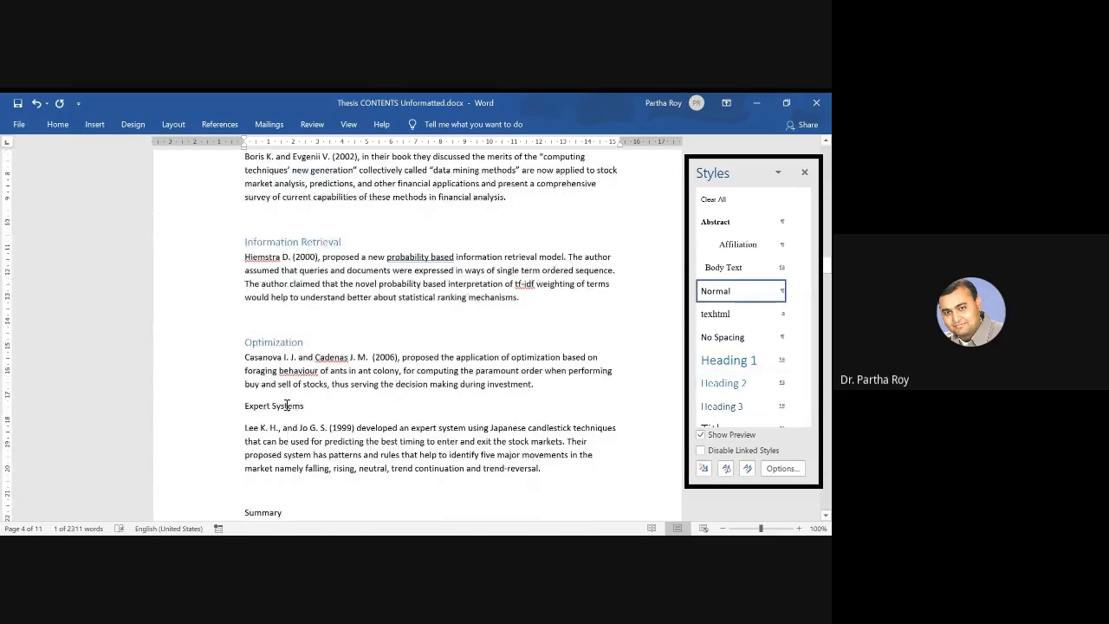
{"action": "left_click", "coordinate": [724, 383]}
Apply the Heading 2 style to the Summary title that ends the REVIEW OF LITERATURE chapter.
{"action": "scroll", "coordinate": [445, 357], "scroll_direction": "down", "scroll_amount": 4}
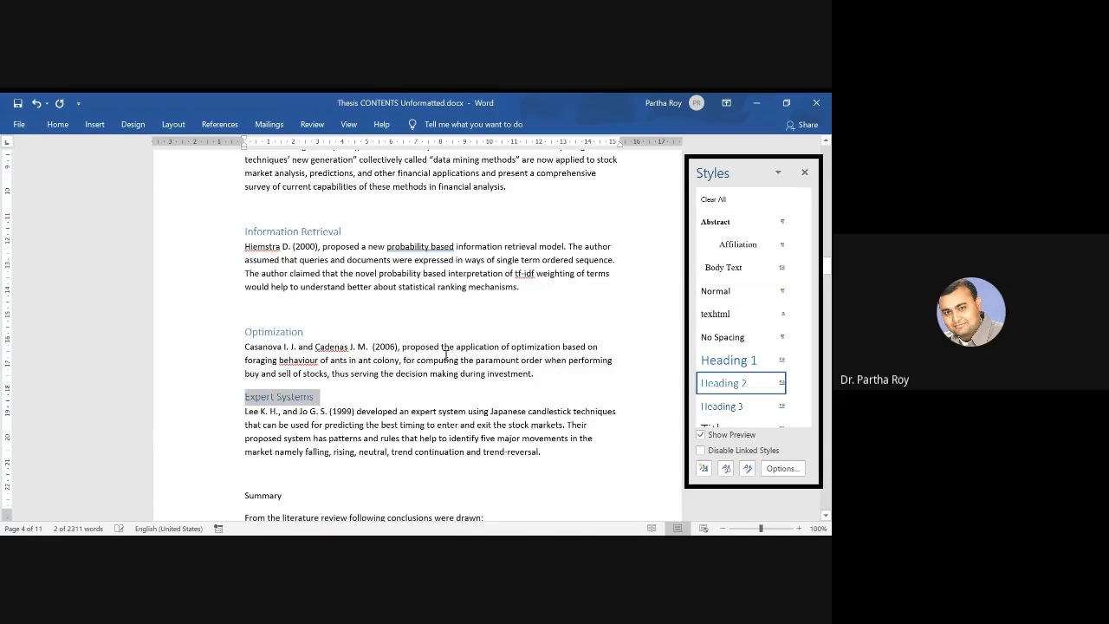
{"action": "triple_click", "coordinate": [265, 319]}
{"action": "left_click", "coordinate": [724, 383]}
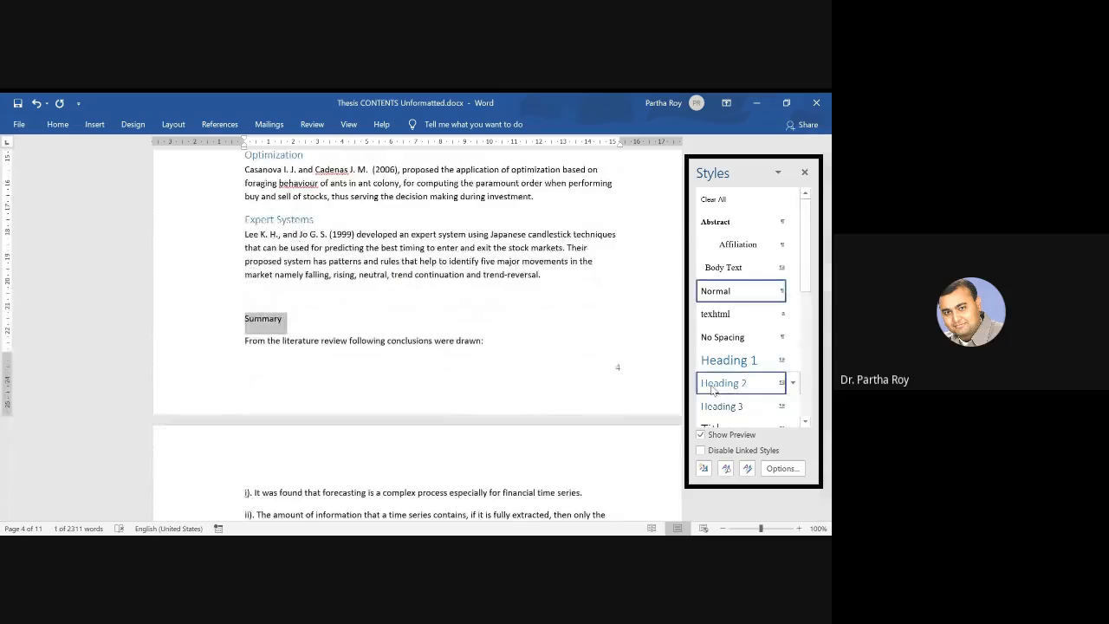
Apply the Heading 2 style to Introduction and Phase-wise representation of the proposed methodology in the PROPOSED METHODOLOGY chapter.
{"action": "scroll", "coordinate": [436, 352], "scroll_direction": "down", "scroll_amount": 3}
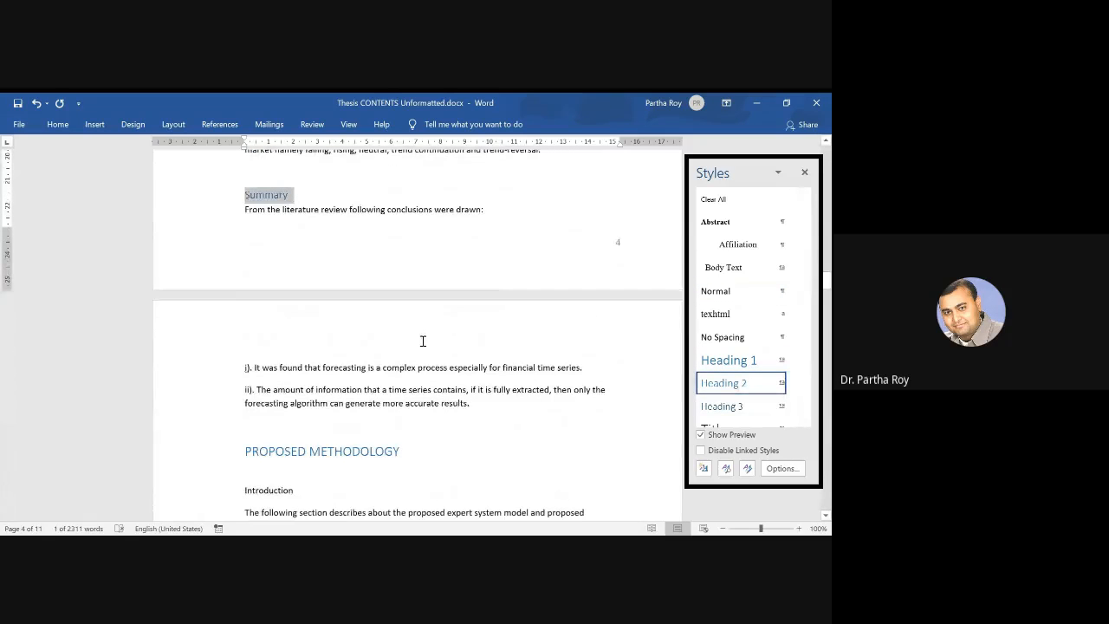
{"action": "scroll", "coordinate": [423, 340], "scroll_direction": "down", "scroll_amount": 2}
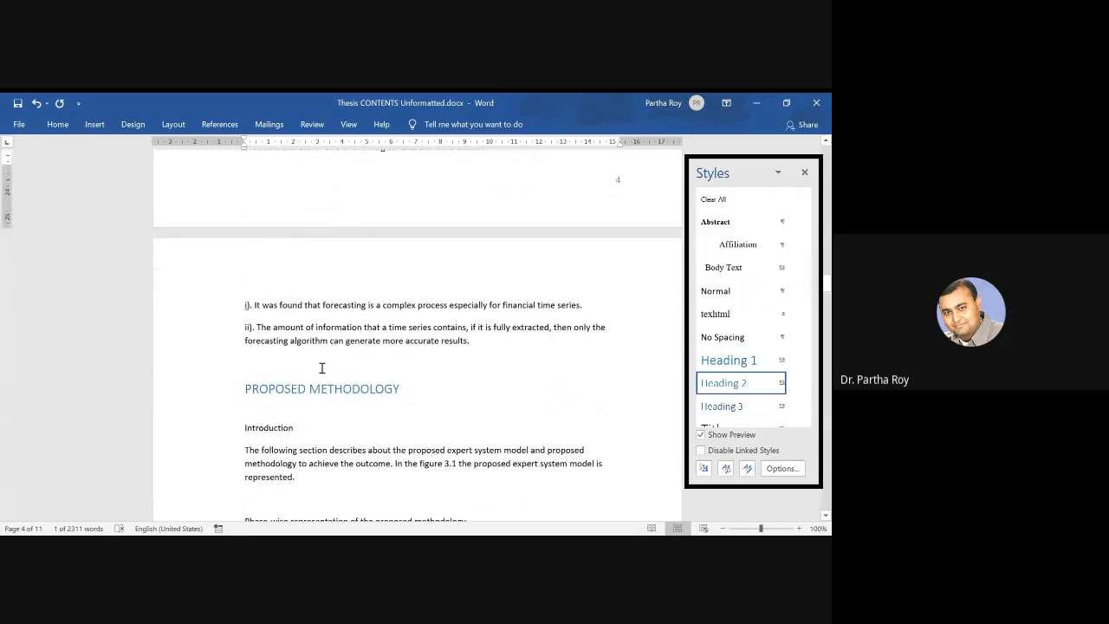
{"action": "scroll", "coordinate": [372, 352], "scroll_direction": "down", "scroll_amount": 3}
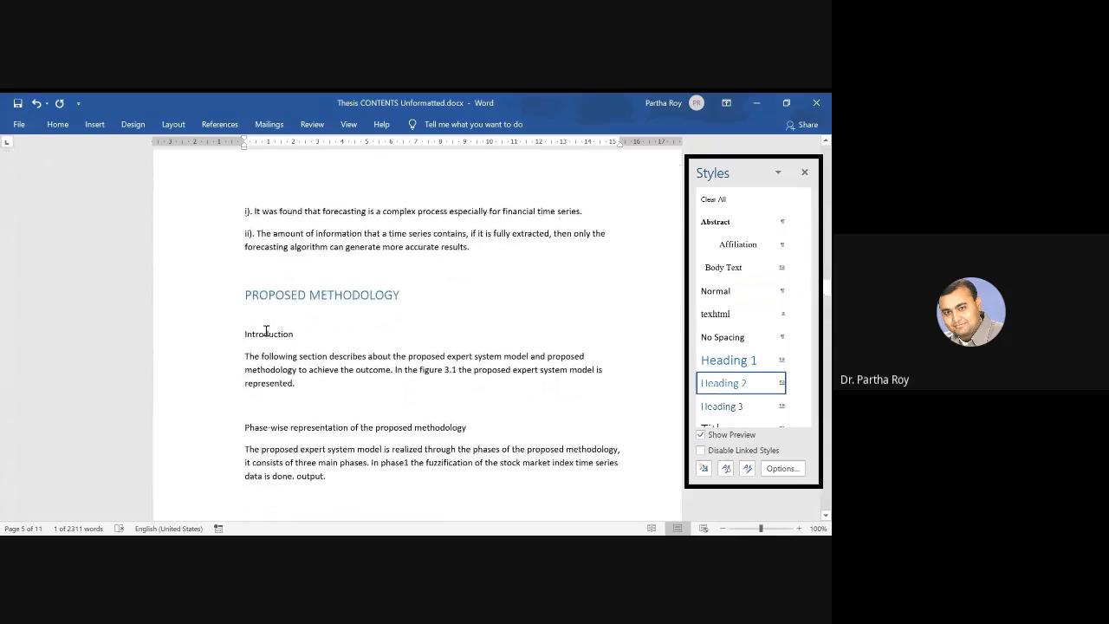
{"action": "left_click", "coordinate": [266, 332]}
{"action": "double_click", "coordinate": [267, 333]}
{"action": "left_click", "coordinate": [723, 383]}
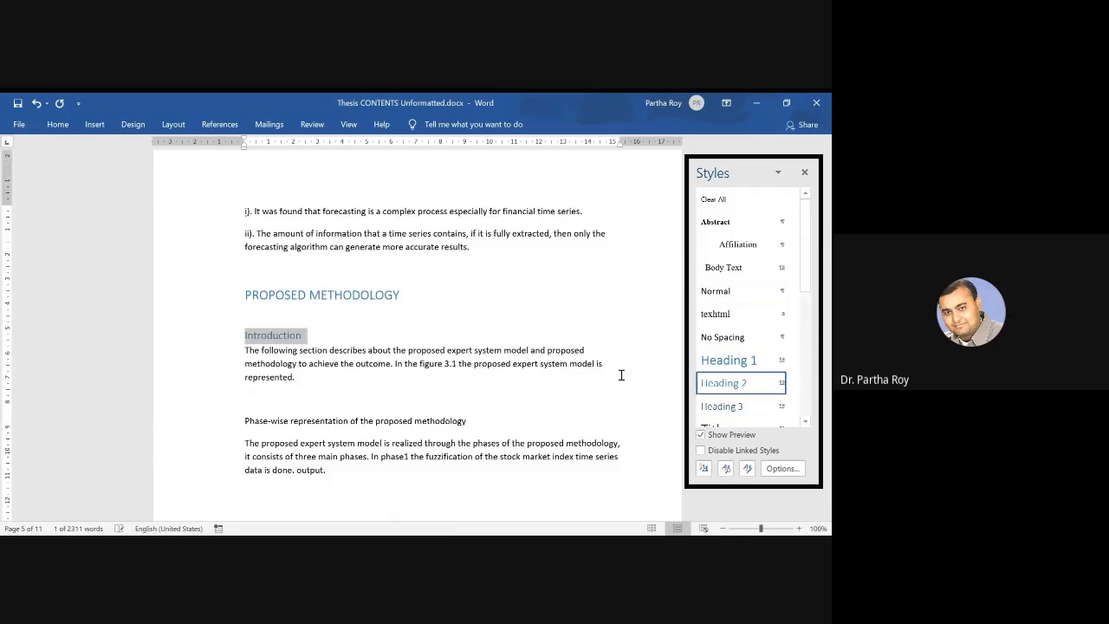
{"action": "scroll", "coordinate": [315, 361], "scroll_direction": "down", "scroll_amount": 2}
{"action": "triple_click", "coordinate": [328, 328]}
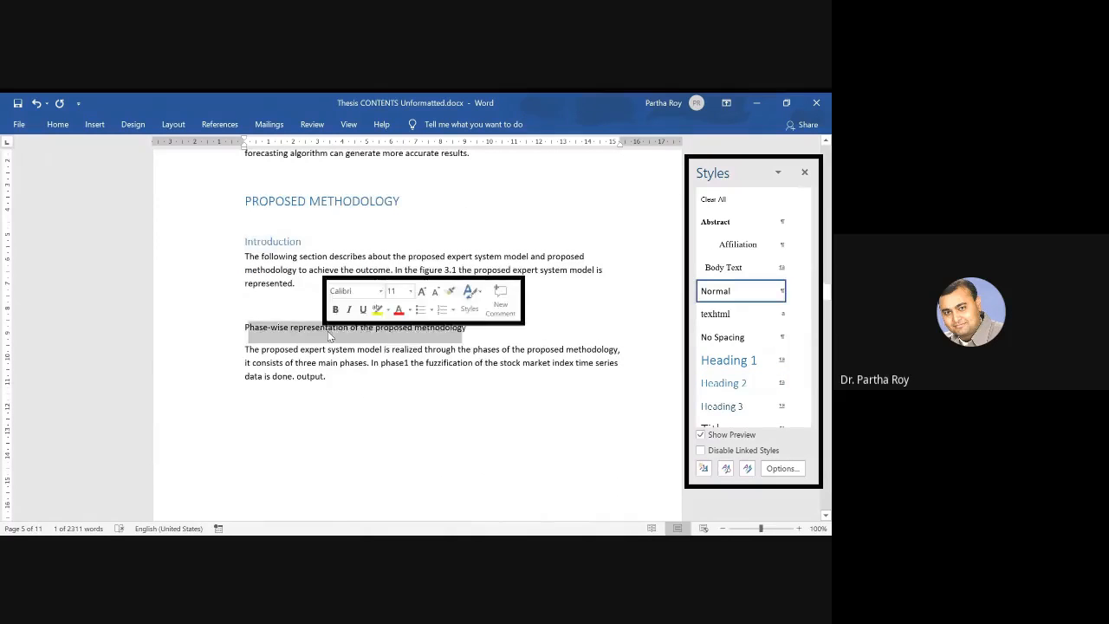
{"action": "left_click", "coordinate": [735, 390]}
Examine how the title Phase1: Fuzzification process on page 6 relates to the section Phase-wise representation of the proposed methodology on page 5.
{"action": "scroll", "coordinate": [346, 358], "scroll_direction": "down", "scroll_amount": 12}
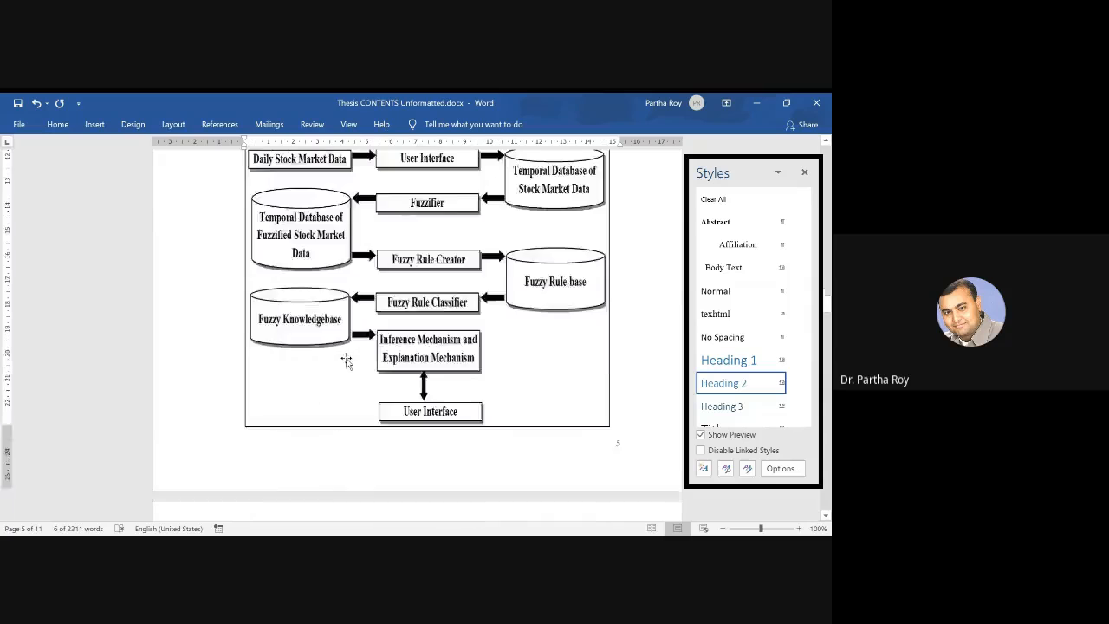
{"action": "left_click", "coordinate": [326, 327]}
{"action": "triple_click", "coordinate": [326, 326]}
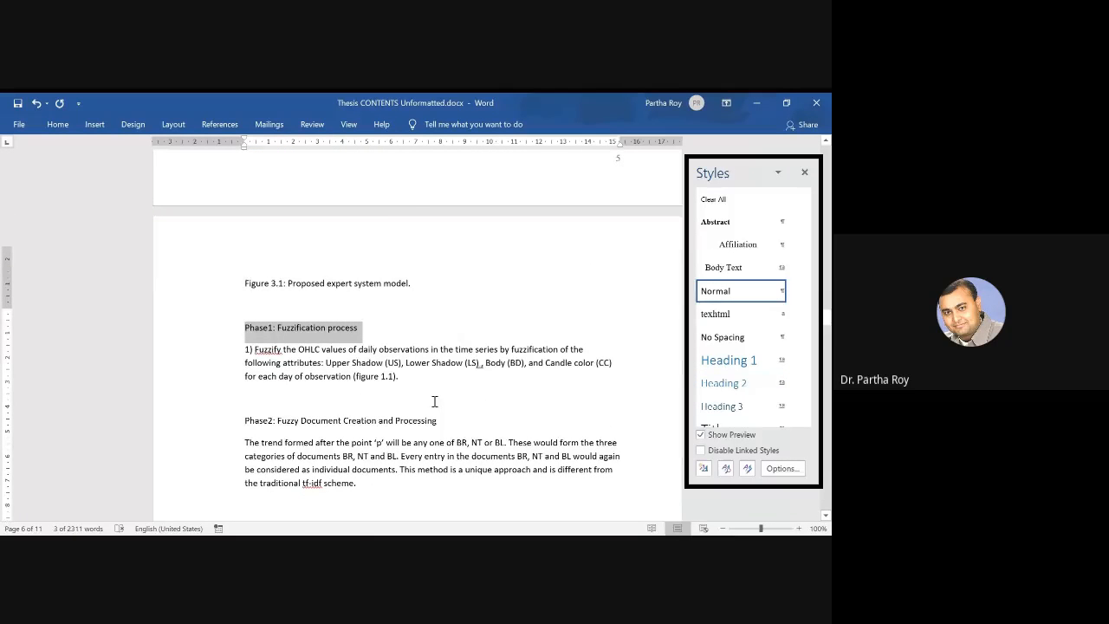
{"action": "scroll", "coordinate": [435, 402], "scroll_direction": "up", "scroll_amount": 10}
{"action": "scroll", "coordinate": [435, 402], "scroll_direction": "down", "scroll_amount": 6}
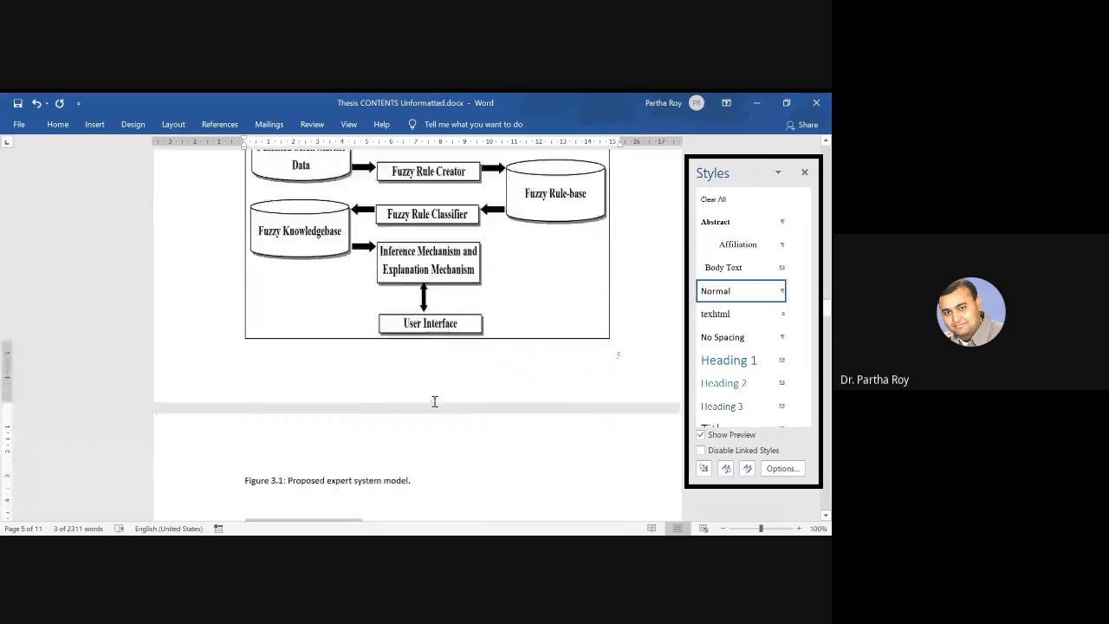
{"action": "scroll", "coordinate": [436, 401], "scroll_direction": "down", "scroll_amount": 3}
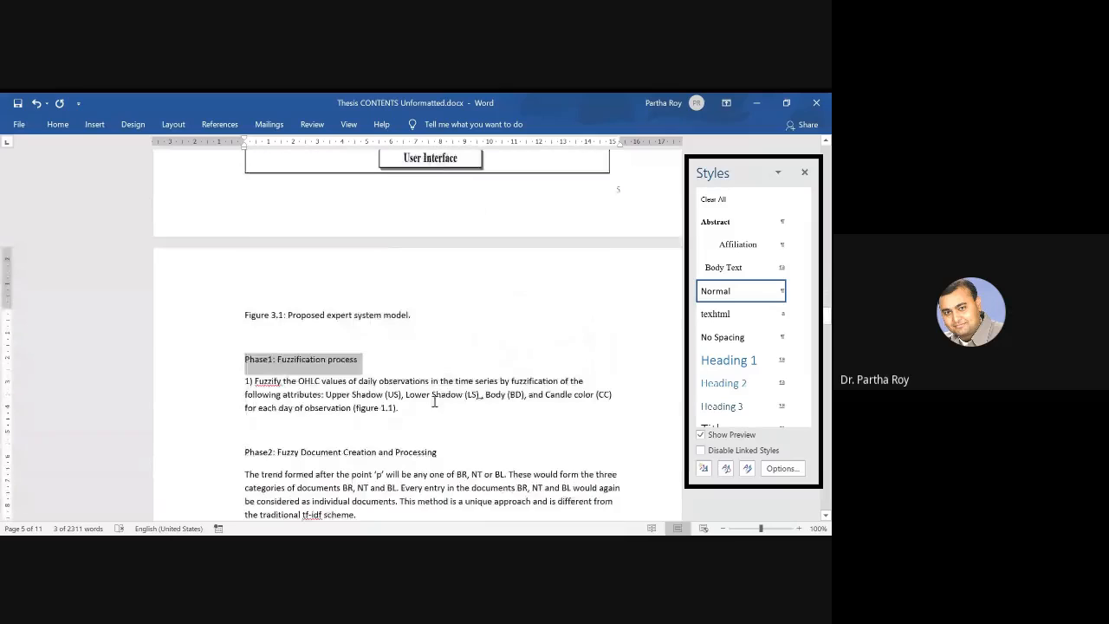
{"action": "left_click", "coordinate": [323, 359]}
{"action": "scroll", "coordinate": [386, 370], "scroll_direction": "up", "scroll_amount": 5}
{"action": "scroll", "coordinate": [387, 369], "scroll_direction": "up", "scroll_amount": 2}
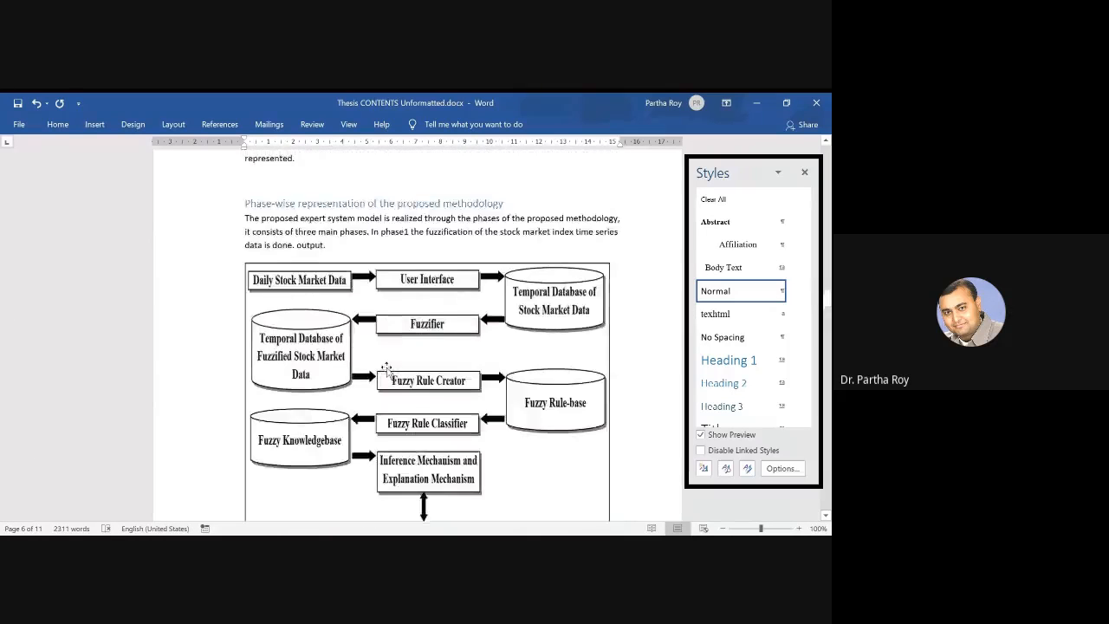
{"action": "scroll", "coordinate": [386, 369], "scroll_direction": "down", "scroll_amount": 3}
{"action": "scroll", "coordinate": [387, 369], "scroll_direction": "up", "scroll_amount": 6}
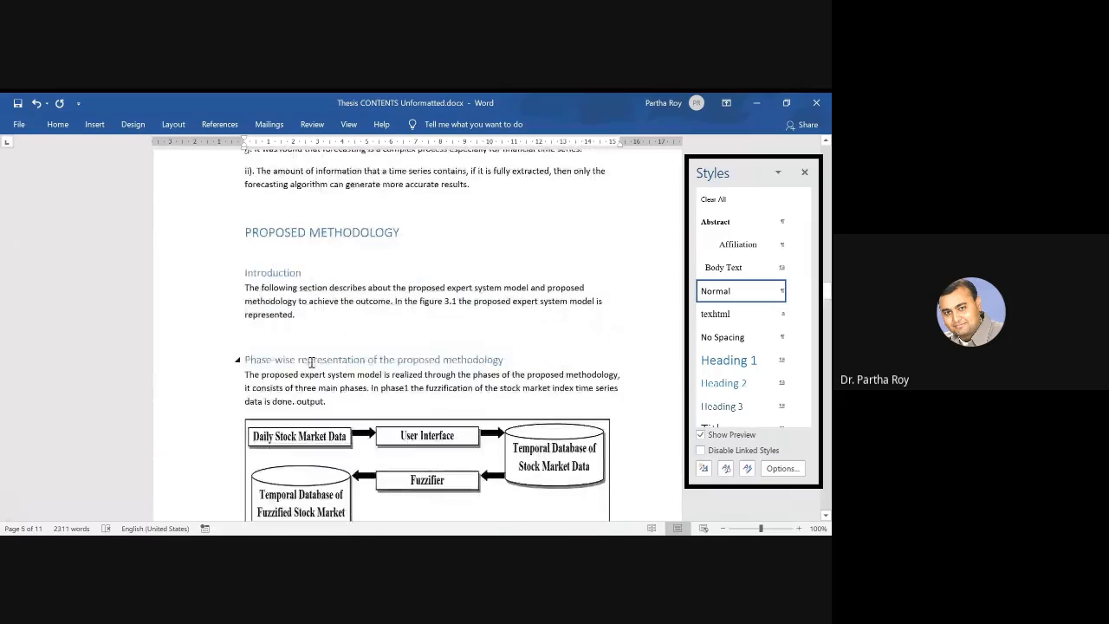
{"action": "triple_click", "coordinate": [312, 362]}
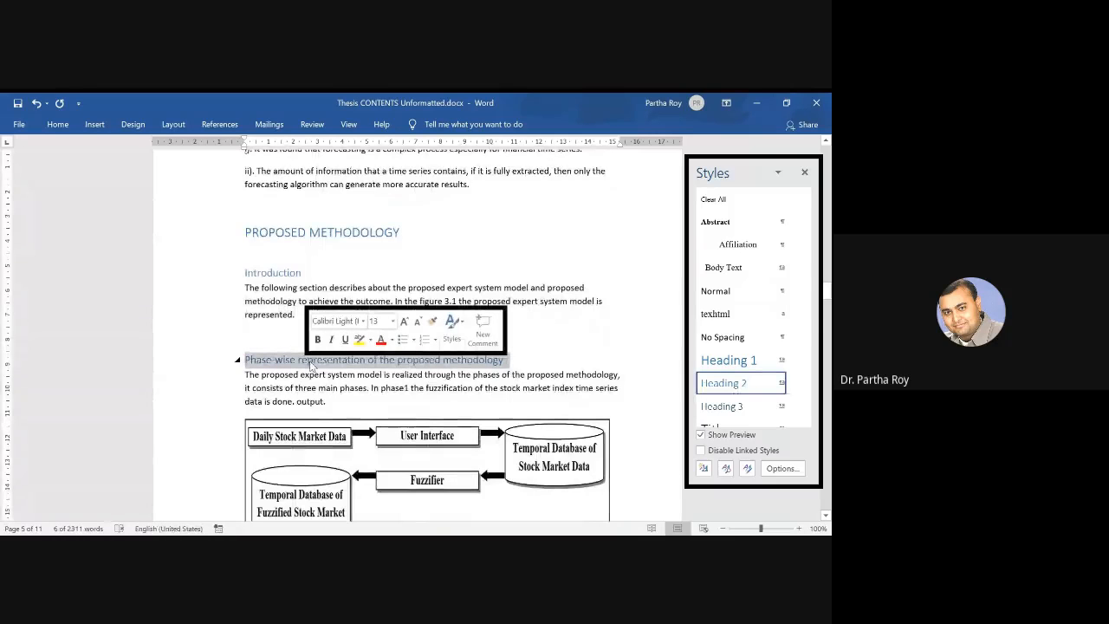
{"action": "scroll", "coordinate": [311, 364], "scroll_direction": "down", "scroll_amount": 10}
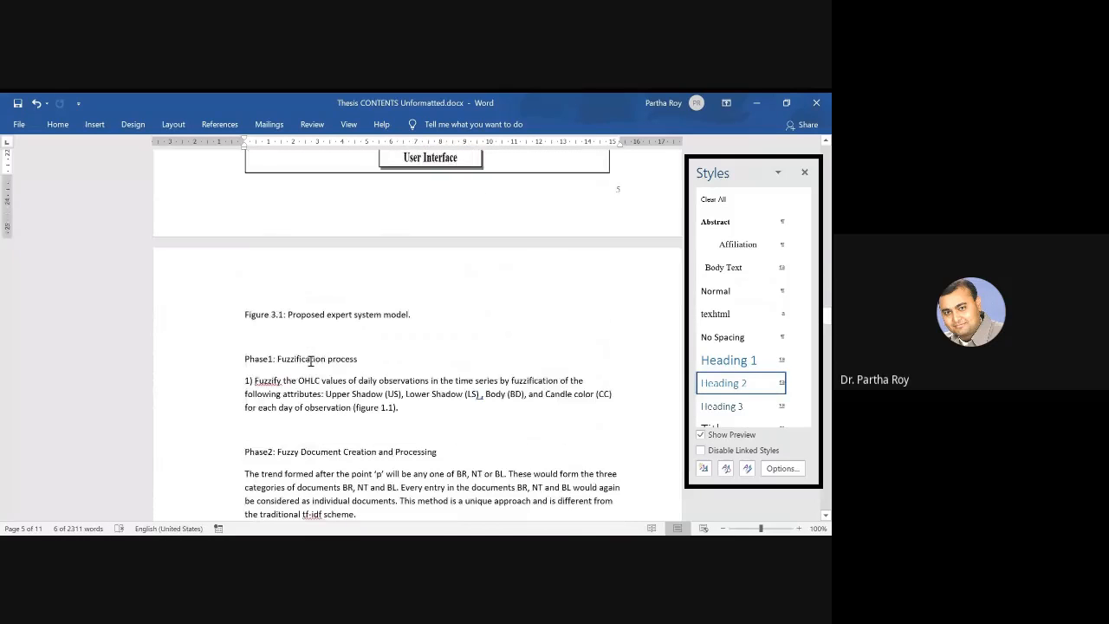
{"action": "left_click", "coordinate": [301, 361]}
{"action": "triple_click", "coordinate": [300, 360]}
{"action": "scroll", "coordinate": [392, 395], "scroll_direction": "up", "scroll_amount": 5}
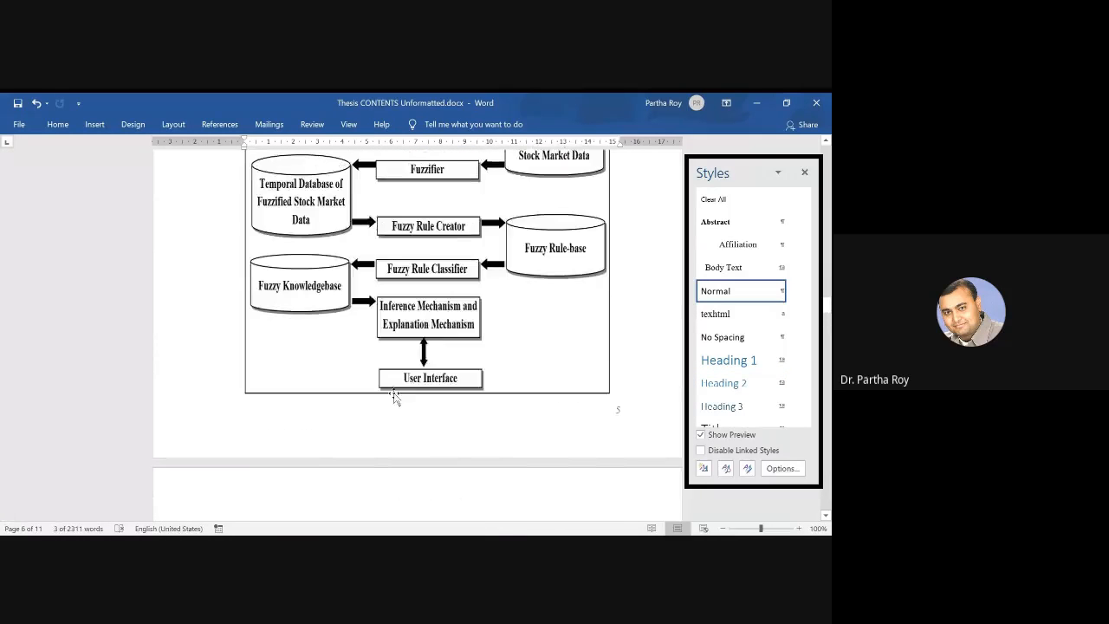
{"action": "scroll", "coordinate": [394, 397], "scroll_direction": "up", "scroll_amount": 2}
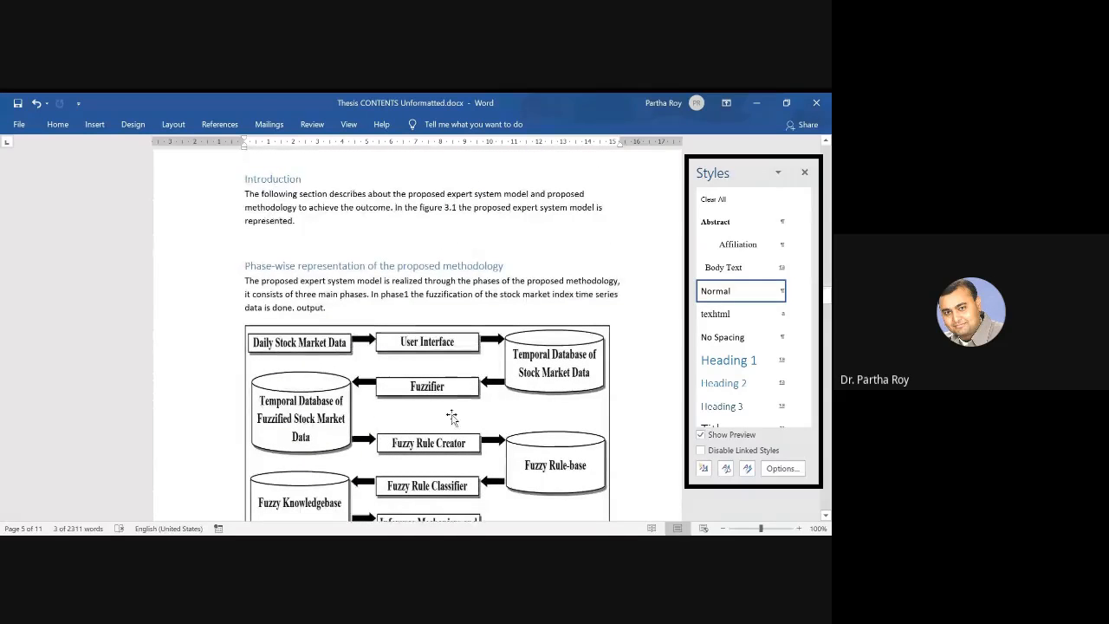
Apply the Heading 3 style to the title Phase1: Fuzzification process on page 6.
{"action": "triple_click", "coordinate": [353, 266]}
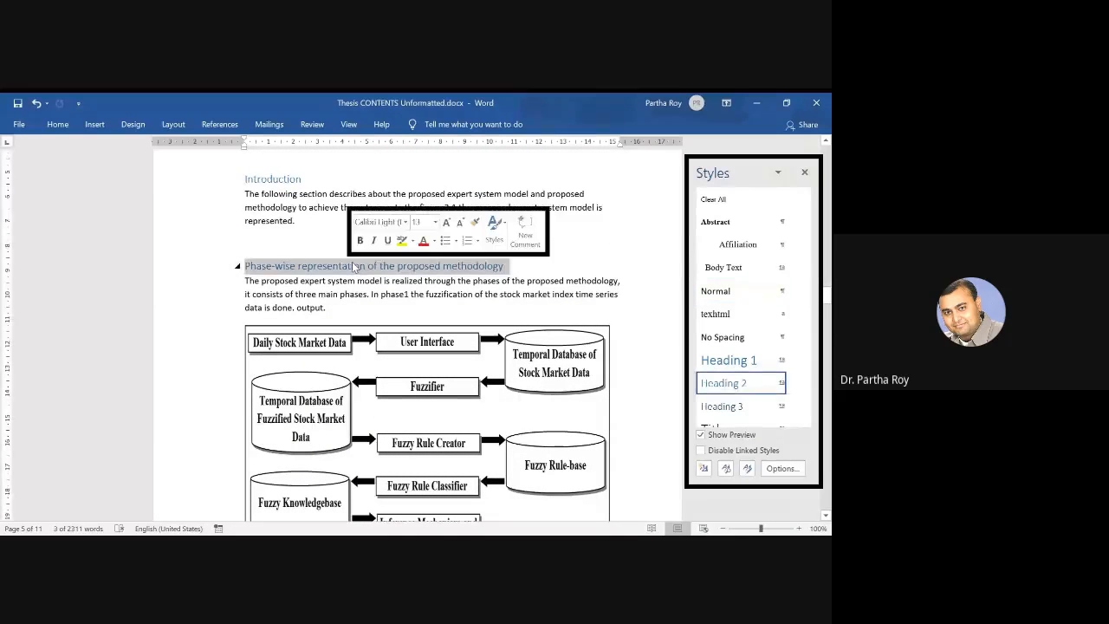
{"action": "scroll", "coordinate": [412, 355], "scroll_direction": "down", "scroll_amount": 9}
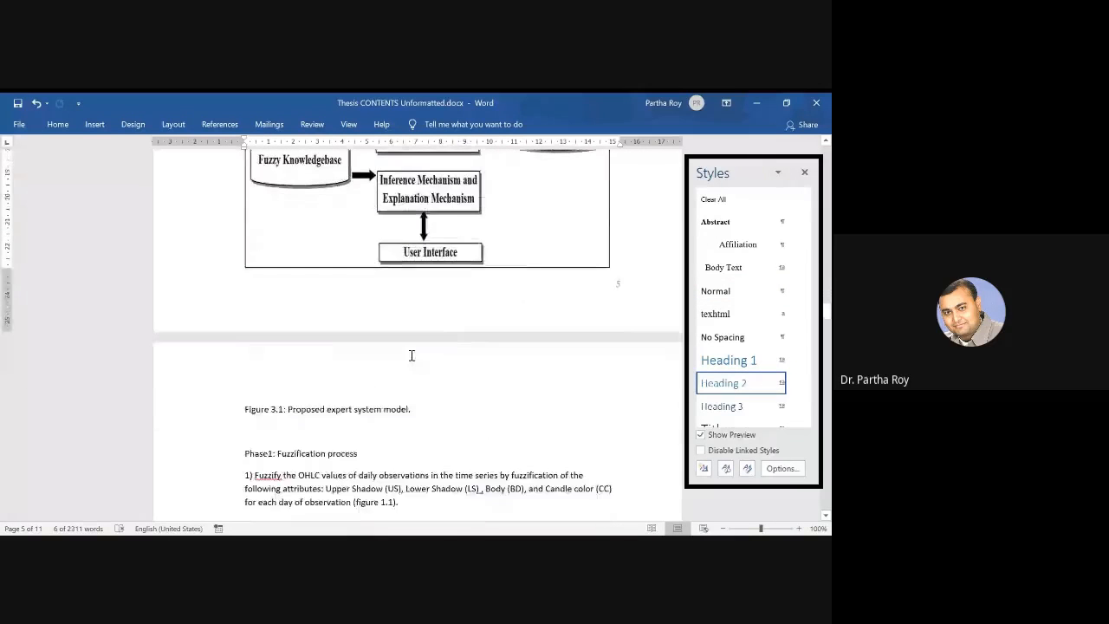
{"action": "triple_click", "coordinate": [334, 362]}
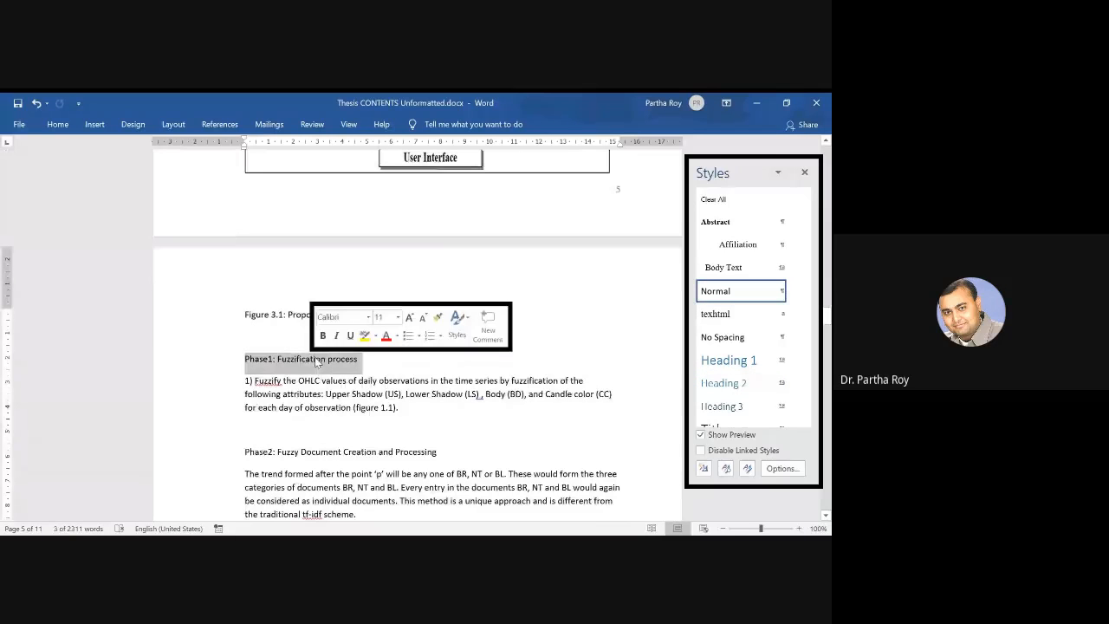
{"action": "left_click", "coordinate": [741, 407]}
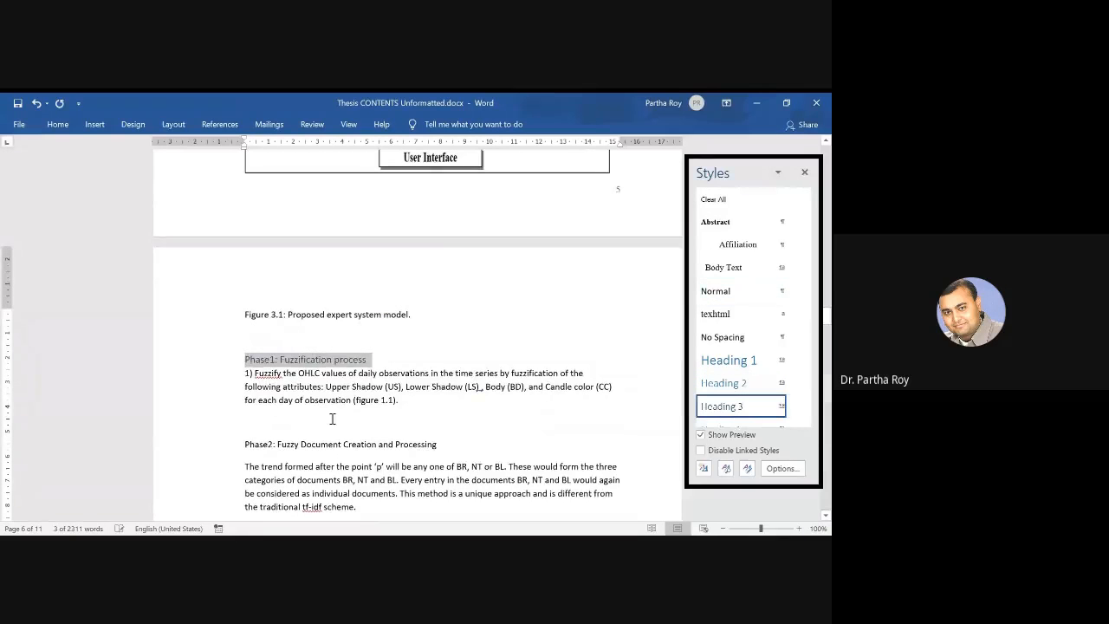
Apply the Heading 3 style to the titles Phase2: Fuzzy Document Creation and Processing and Phase3: Forecasting process.
{"action": "scroll", "coordinate": [332, 419], "scroll_direction": "down", "scroll_amount": 2}
{"action": "double_click", "coordinate": [326, 350]}
{"action": "triple_click", "coordinate": [325, 351]}
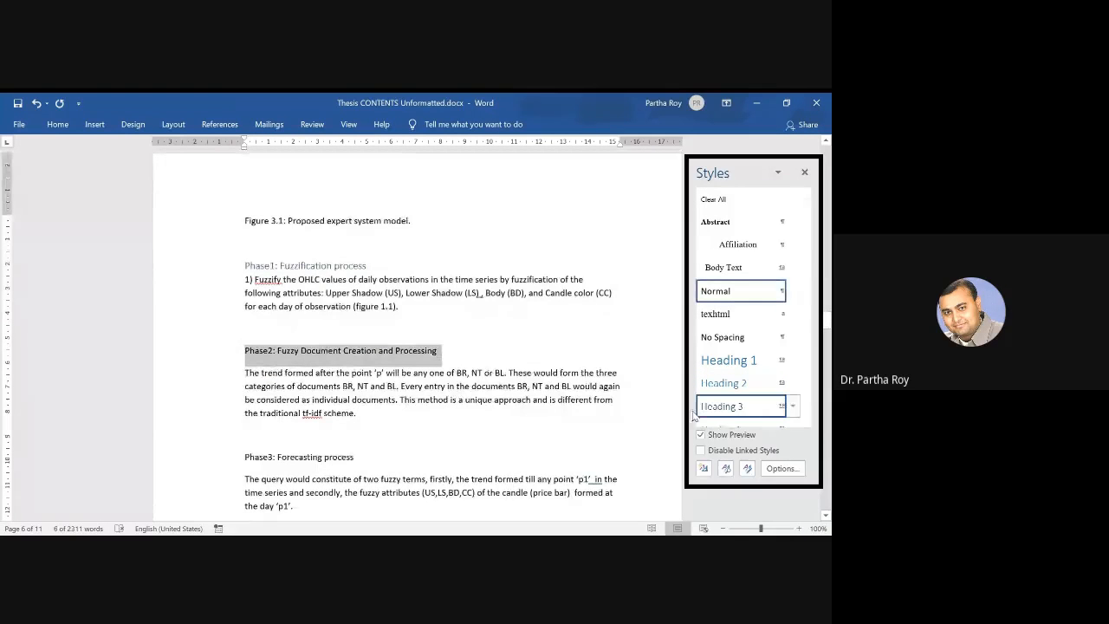
{"action": "left_click", "coordinate": [741, 407]}
{"action": "scroll", "coordinate": [379, 396], "scroll_direction": "down", "scroll_amount": 2}
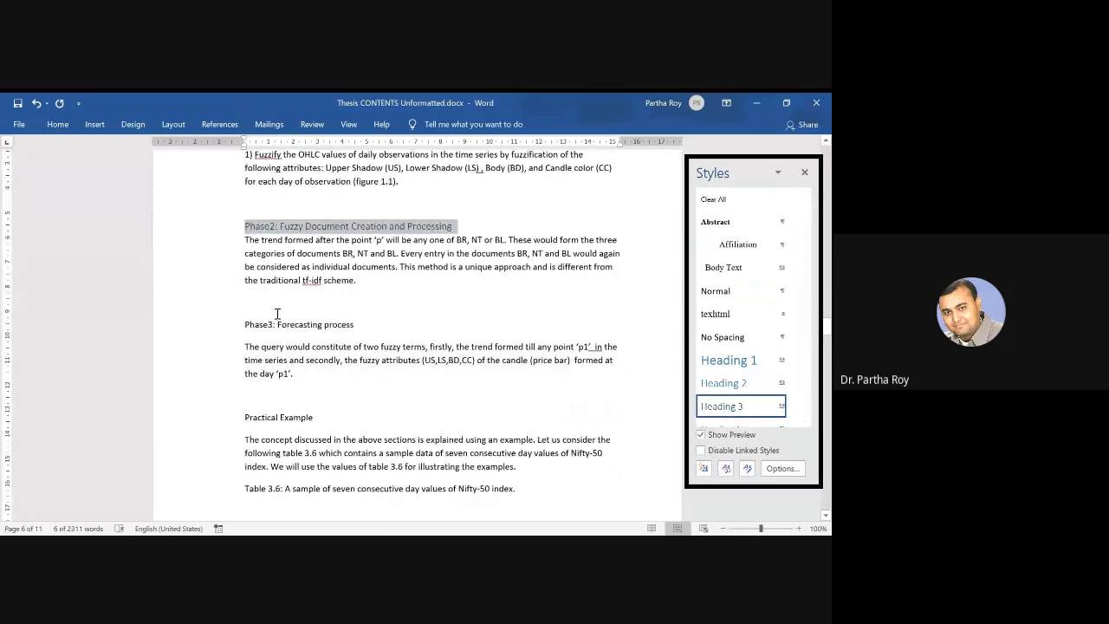
{"action": "triple_click", "coordinate": [302, 324]}
{"action": "left_click", "coordinate": [722, 413]}
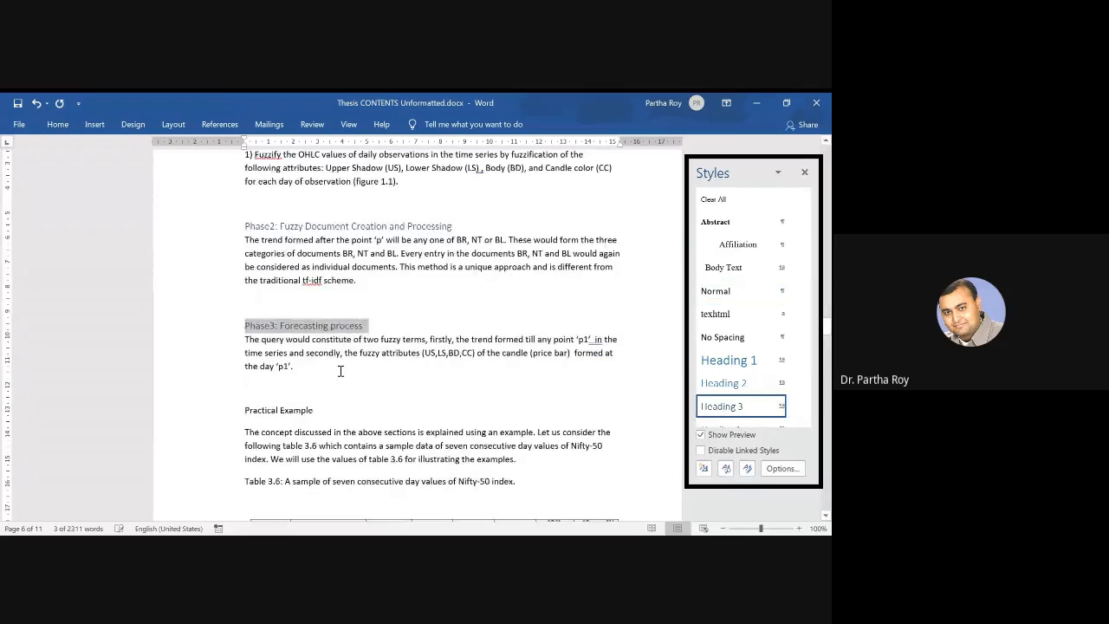
Apply the Heading 2 style to the titles Practical Example and Summary in the PROPOSED METHODOLOGY chapter.
{"action": "scroll", "coordinate": [325, 355], "scroll_direction": "down", "scroll_amount": 2}
{"action": "triple_click", "coordinate": [291, 319]}
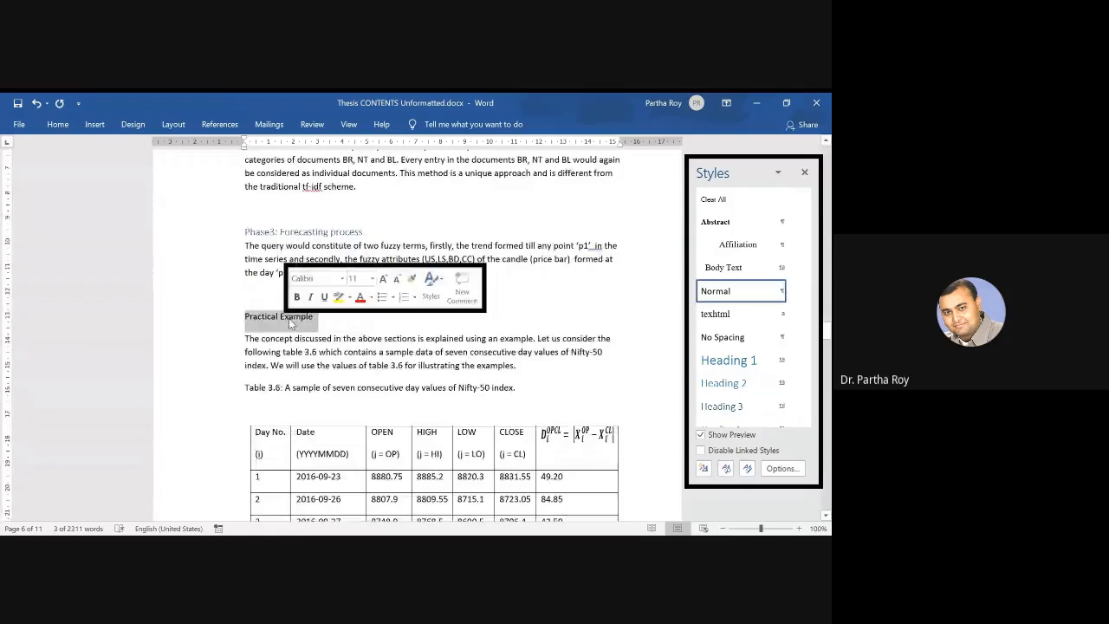
{"action": "left_click", "coordinate": [728, 388]}
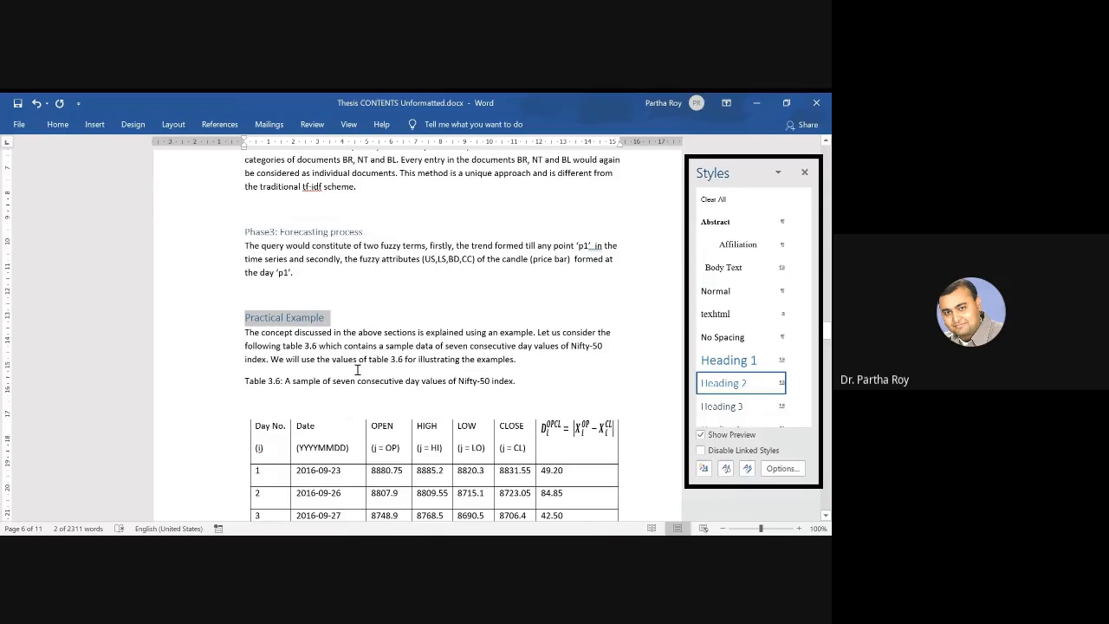
{"action": "scroll", "coordinate": [357, 370], "scroll_direction": "down", "scroll_amount": 10}
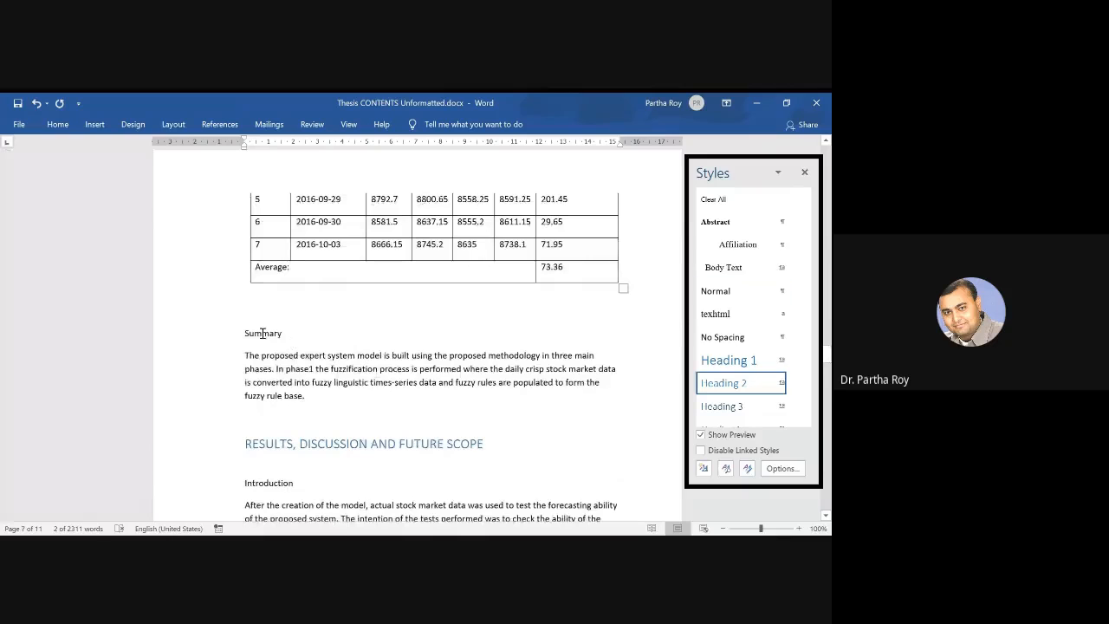
{"action": "double_click", "coordinate": [262, 333]}
{"action": "left_click", "coordinate": [724, 384]}
Apply the Heading 2 style to Introduction and Results Achieved in the RESULTS, DISCUSSION AND FUTURE SCOPE chapter.
{"action": "scroll", "coordinate": [405, 352], "scroll_direction": "down", "scroll_amount": 1}
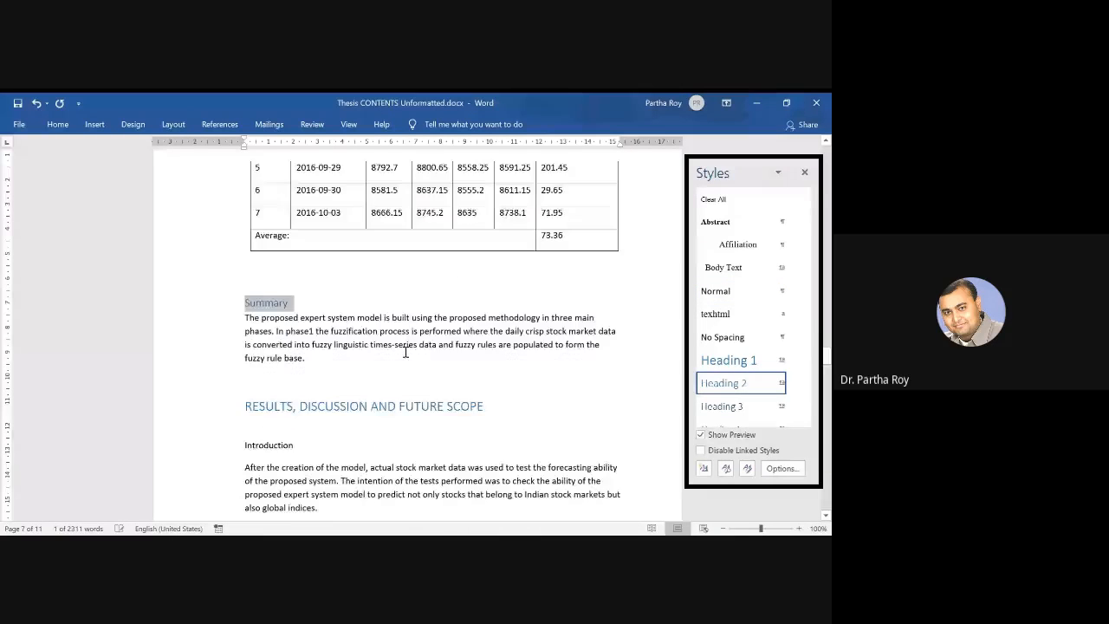
{"action": "scroll", "coordinate": [405, 352], "scroll_direction": "down", "scroll_amount": 5}
{"action": "double_click", "coordinate": [273, 227]}
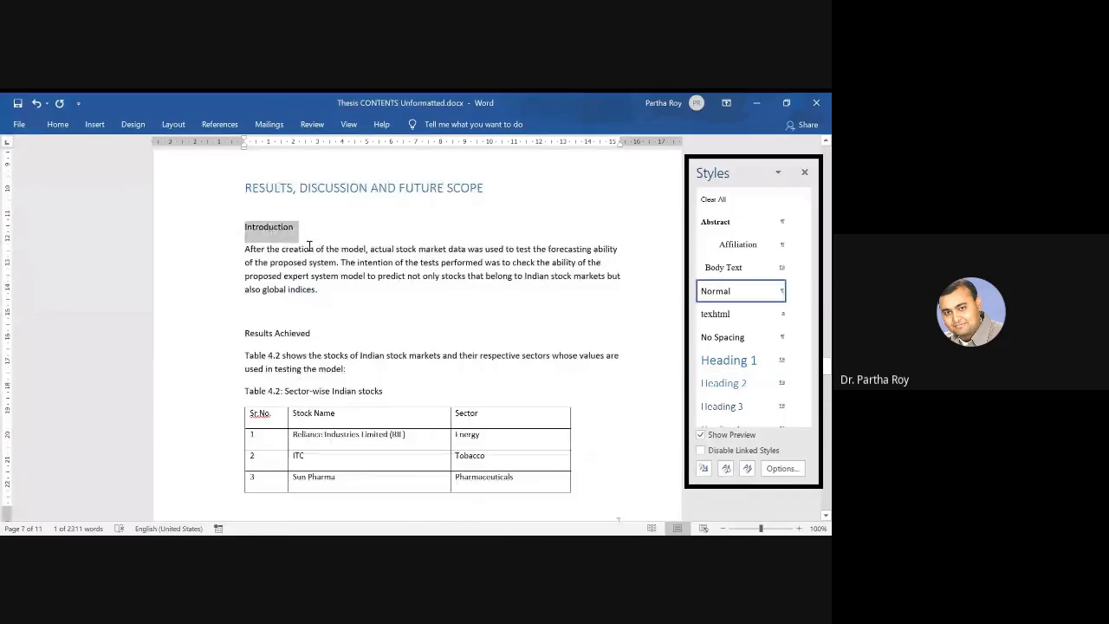
{"action": "left_click", "coordinate": [723, 383]}
{"action": "left_click", "coordinate": [278, 328]}
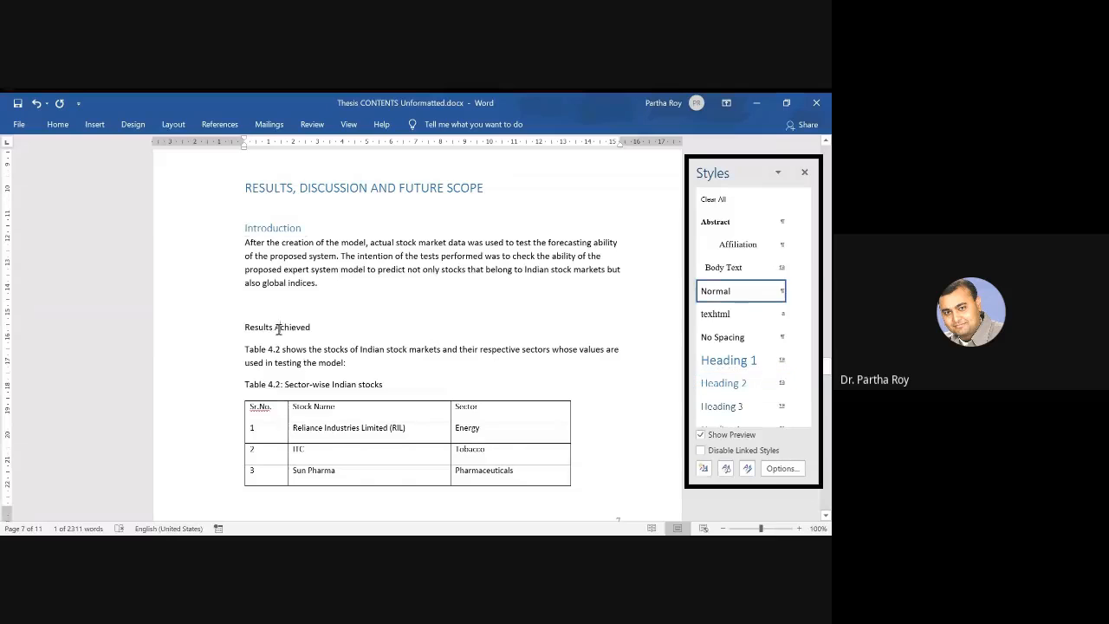
{"action": "triple_click", "coordinate": [278, 329]}
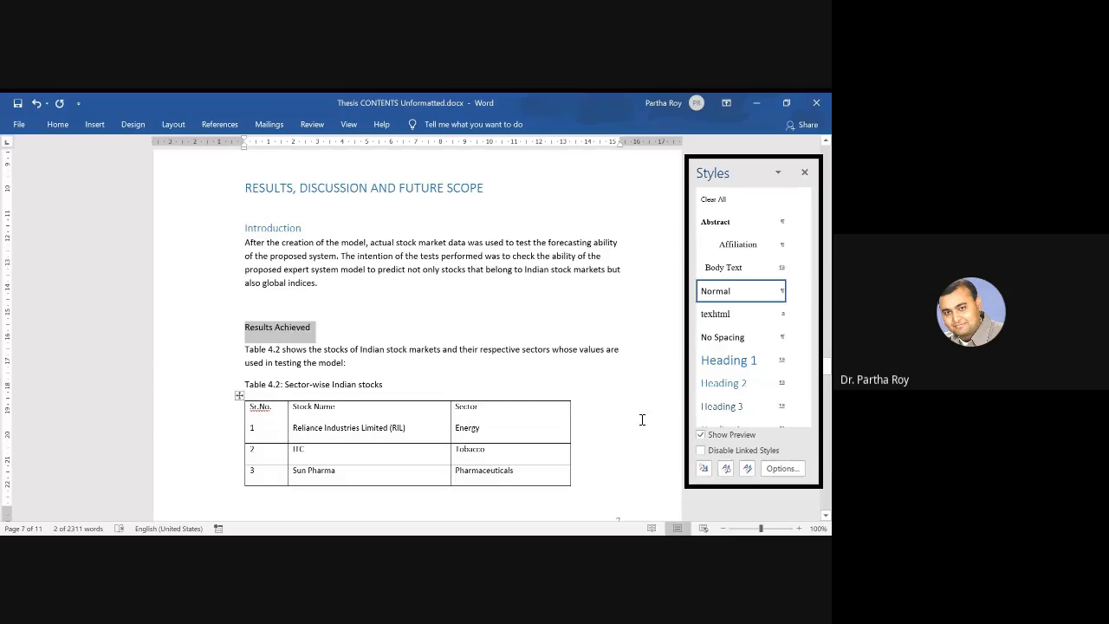
{"action": "left_click", "coordinate": [727, 383]}
Apply the Heading 2 style to the section titles Discussion and Conclusions after table 4.3.
{"action": "scroll", "coordinate": [477, 355], "scroll_direction": "down", "scroll_amount": 1}
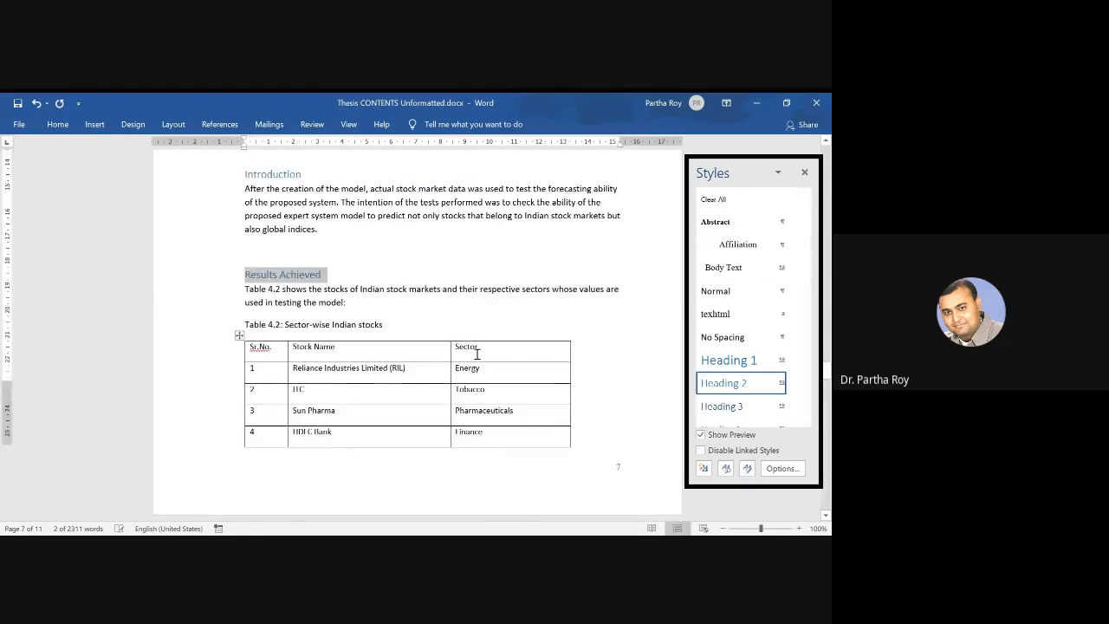
{"action": "scroll", "coordinate": [477, 354], "scroll_direction": "down", "scroll_amount": 10}
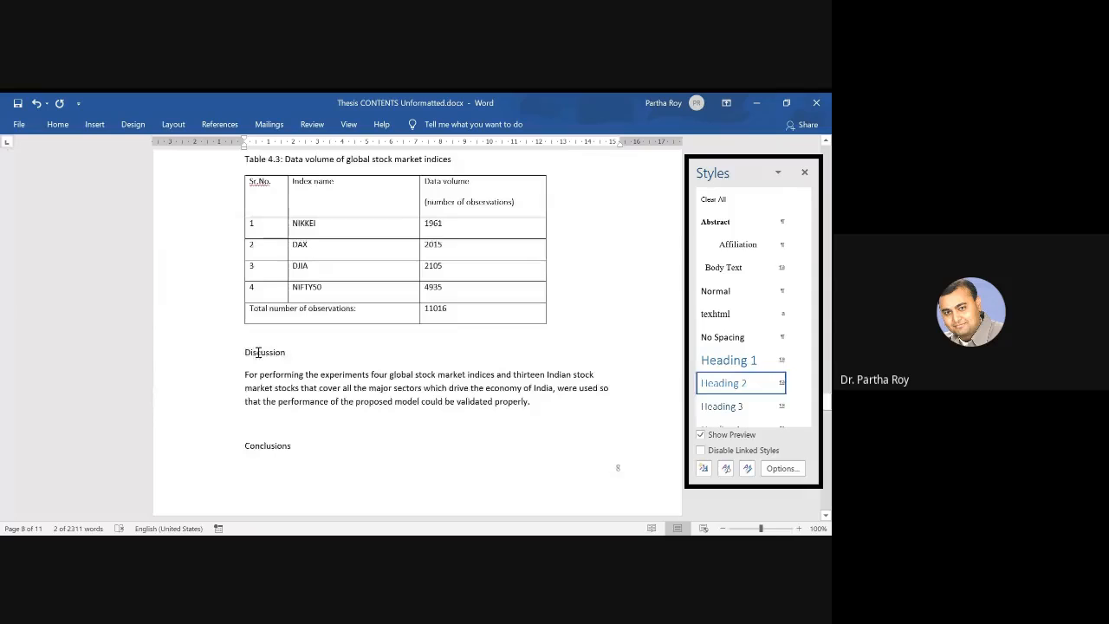
{"action": "triple_click", "coordinate": [257, 352]}
{"action": "left_click", "coordinate": [728, 383]}
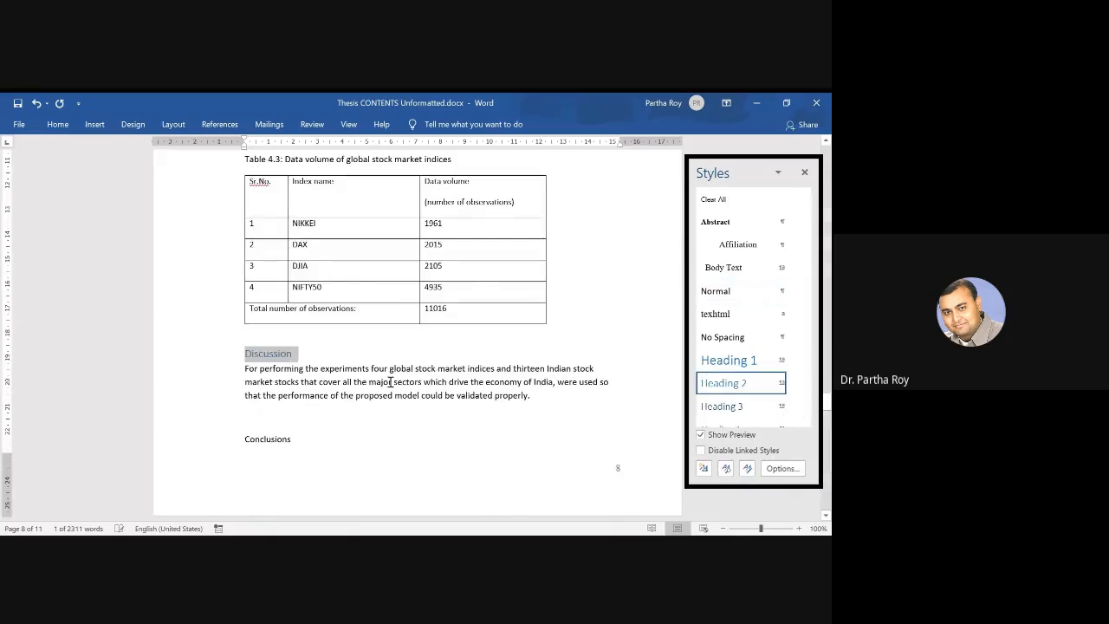
{"action": "scroll", "coordinate": [390, 381], "scroll_direction": "down", "scroll_amount": 3}
{"action": "triple_click", "coordinate": [277, 314]}
{"action": "left_click", "coordinate": [728, 383]}
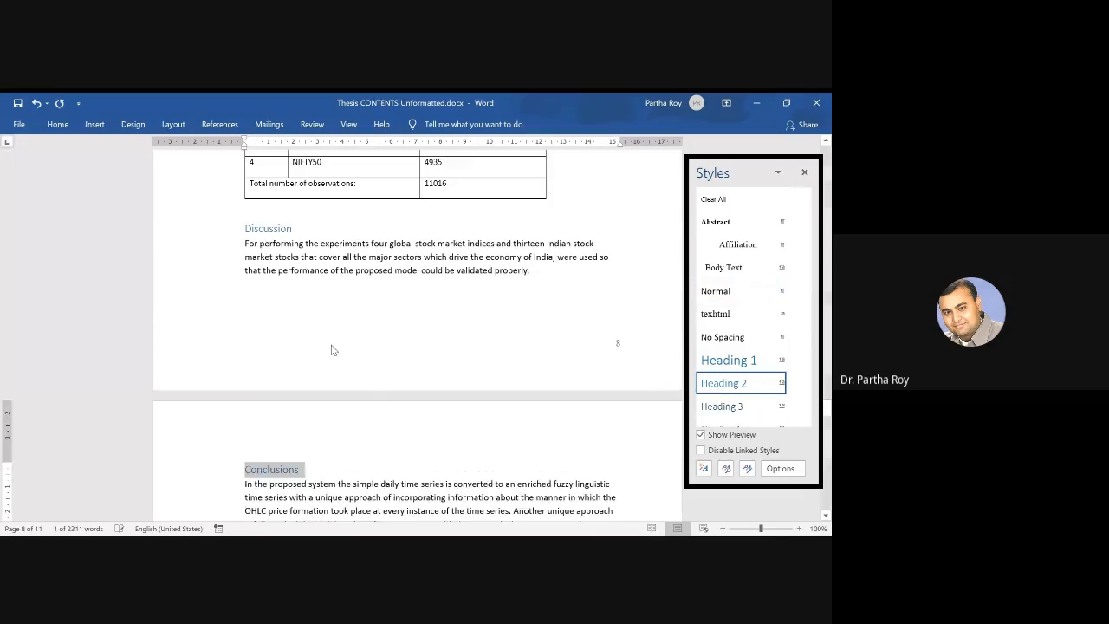
Apply the Heading 2 style to the section titles Limitations and Future scope on page 9.
{"action": "scroll", "coordinate": [331, 350], "scroll_direction": "down", "scroll_amount": 5}
{"action": "triple_click", "coordinate": [271, 301]}
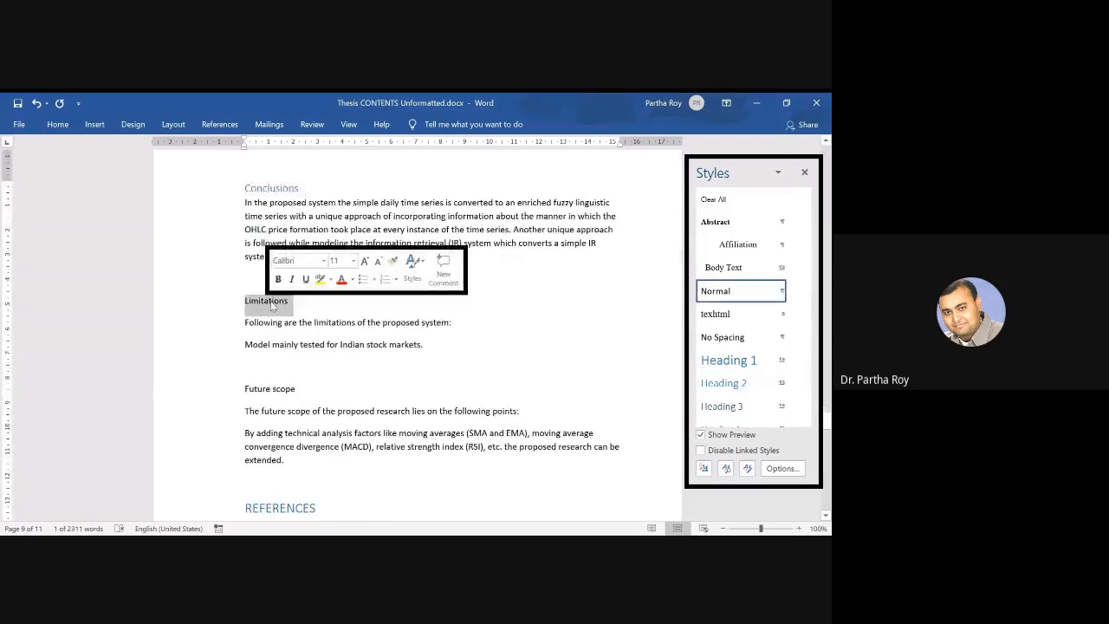
{"action": "left_click", "coordinate": [728, 383]}
{"action": "triple_click", "coordinate": [276, 384]}
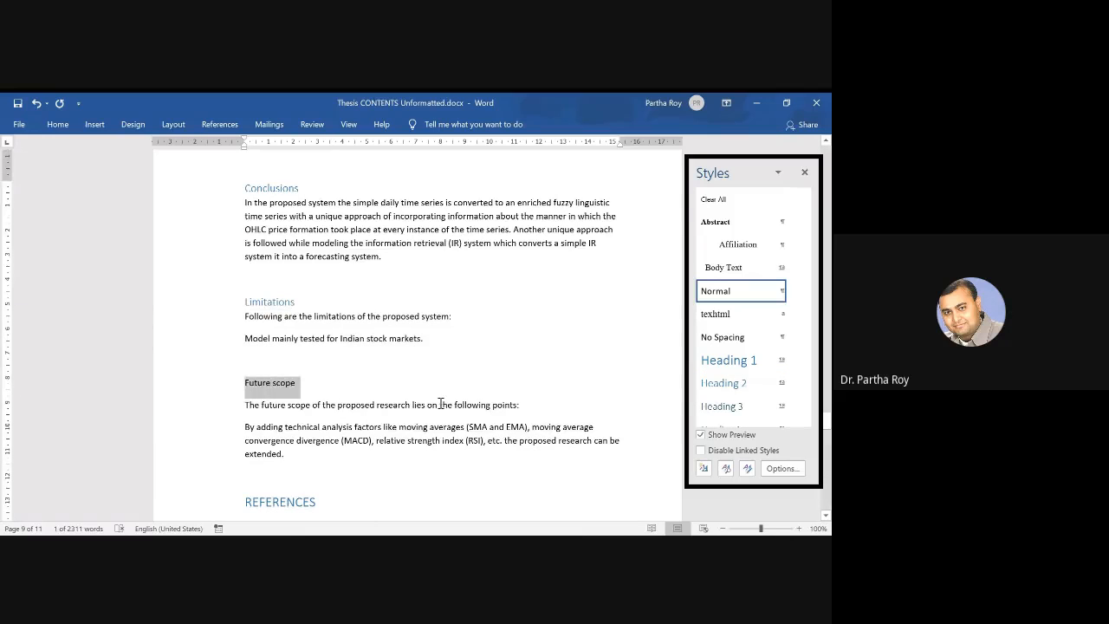
{"action": "left_click", "coordinate": [728, 383]}
Save a copy of the document as Thesis CONTENTS Unformatted.docx in the DOWNLOADS folder.
{"action": "scroll", "coordinate": [428, 366], "scroll_direction": "down", "scroll_amount": 3}
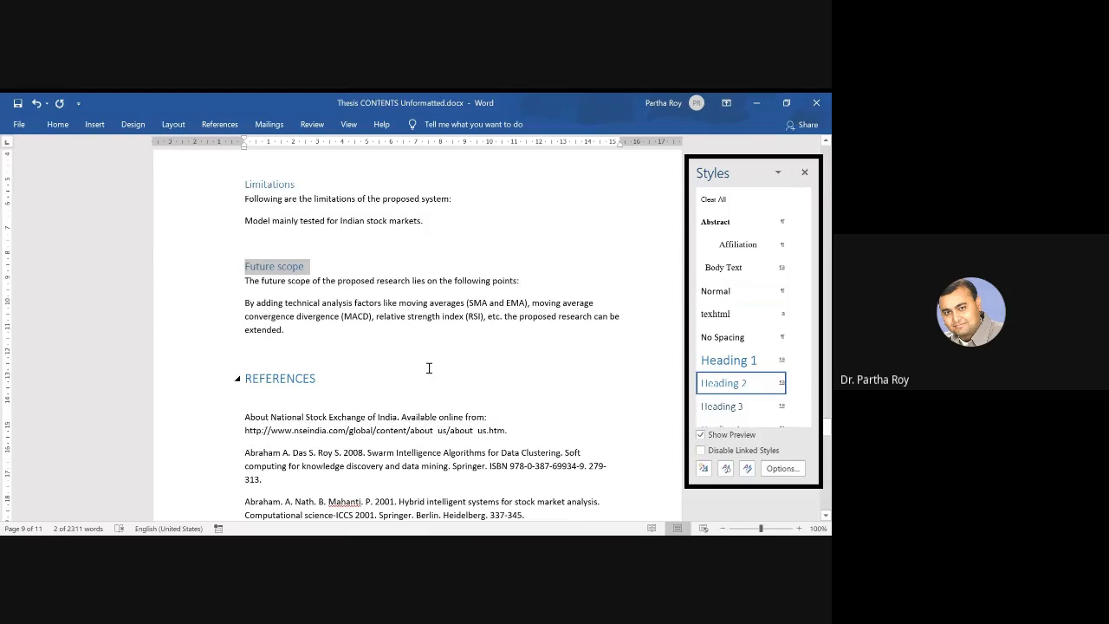
{"action": "scroll", "coordinate": [428, 368], "scroll_direction": "up", "scroll_amount": 5}
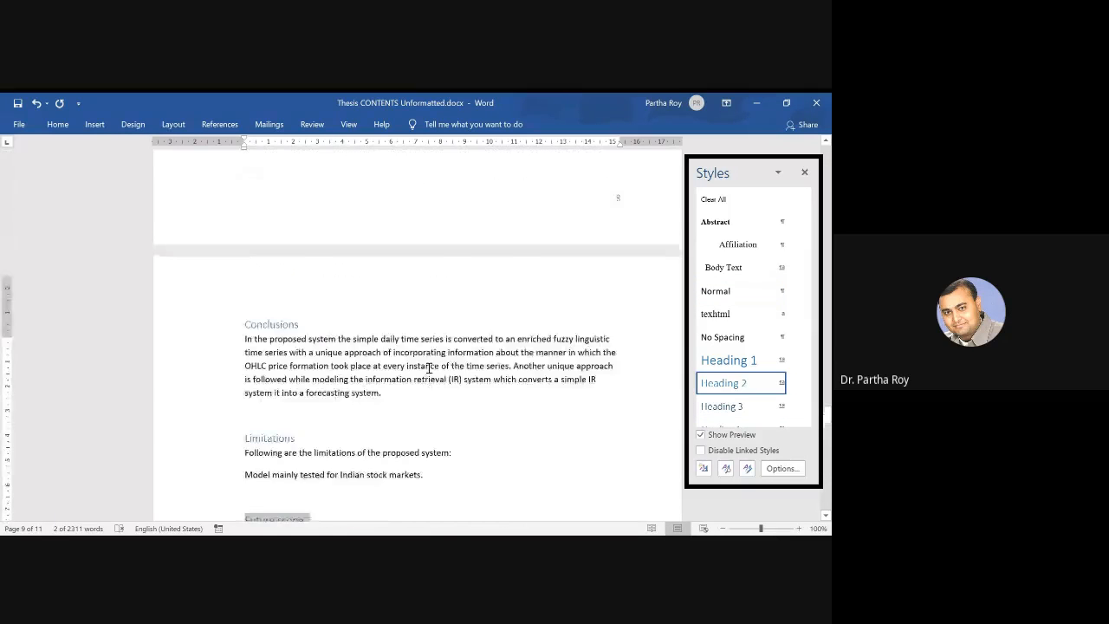
{"action": "scroll", "coordinate": [428, 367], "scroll_direction": "up", "scroll_amount": 15}
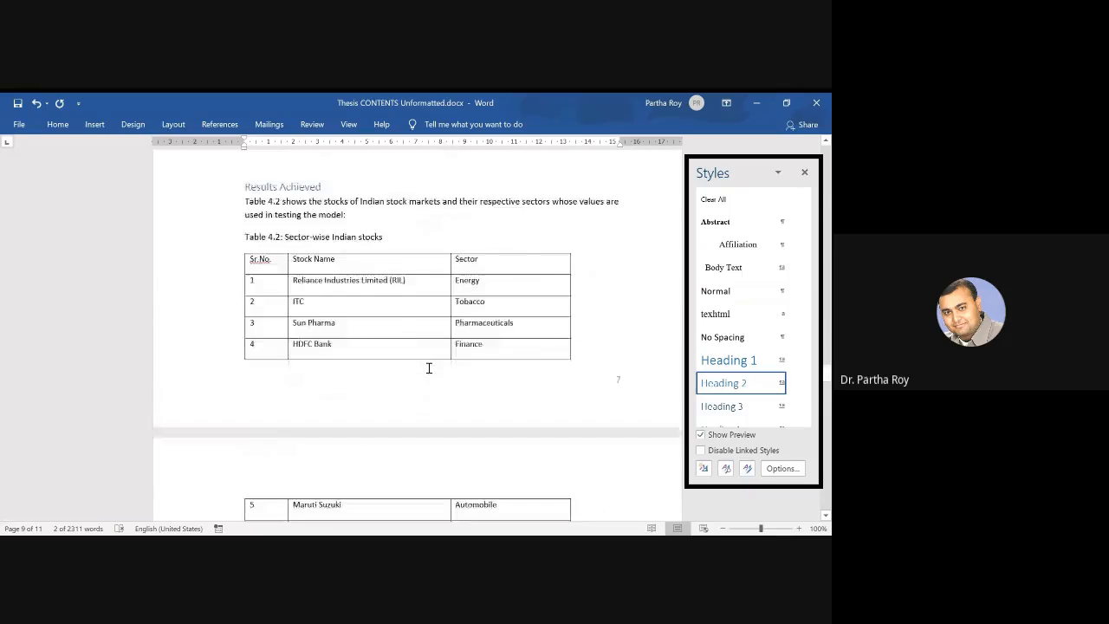
{"action": "scroll", "coordinate": [428, 368], "scroll_direction": "up", "scroll_amount": 15}
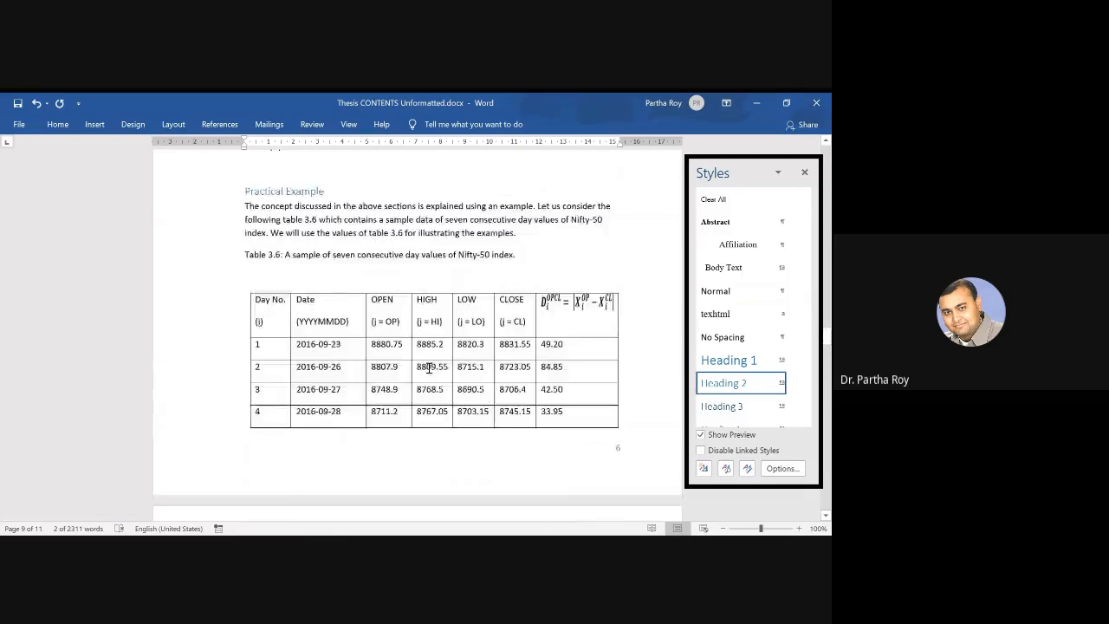
{"action": "scroll", "coordinate": [428, 368], "scroll_direction": "up", "scroll_amount": 5}
{"action": "left_click", "coordinate": [18, 124]}
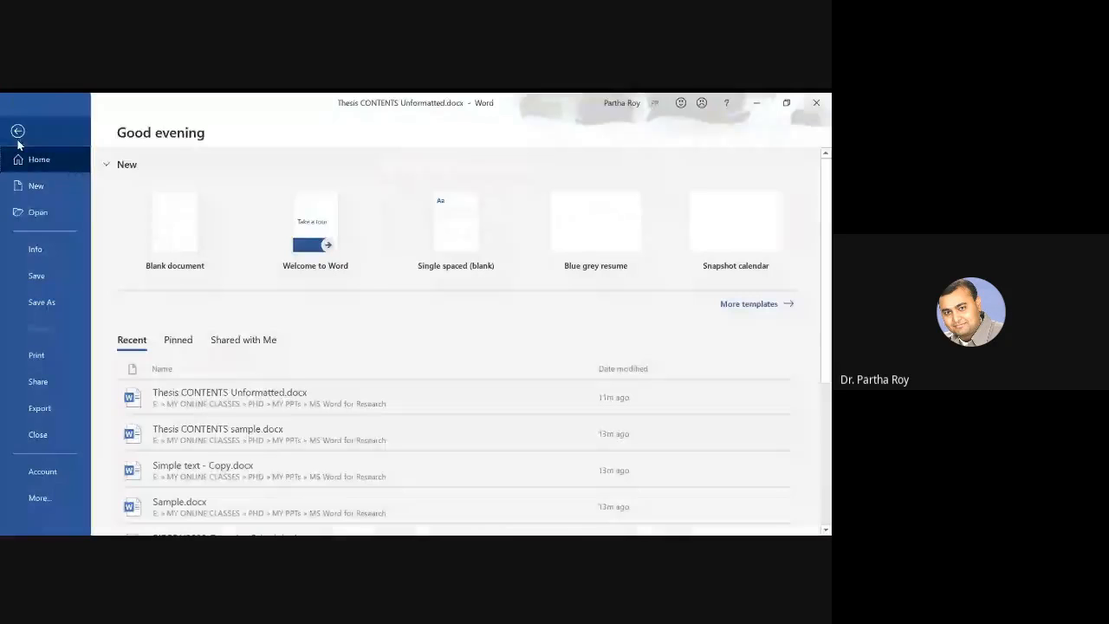
{"action": "left_click", "coordinate": [44, 301]}
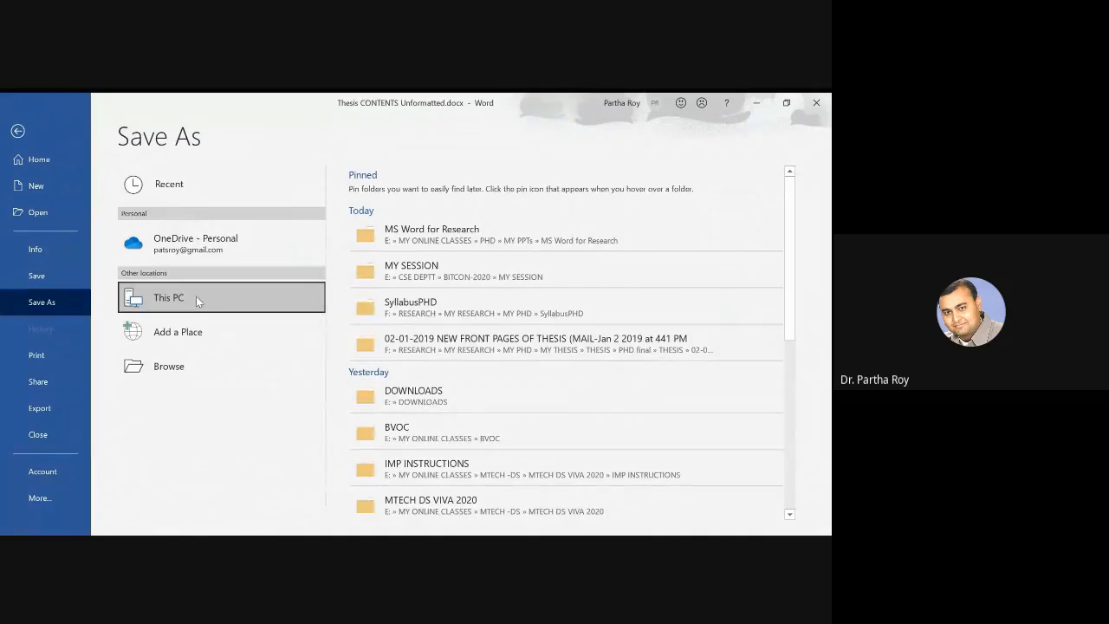
{"action": "left_click", "coordinate": [436, 393]}
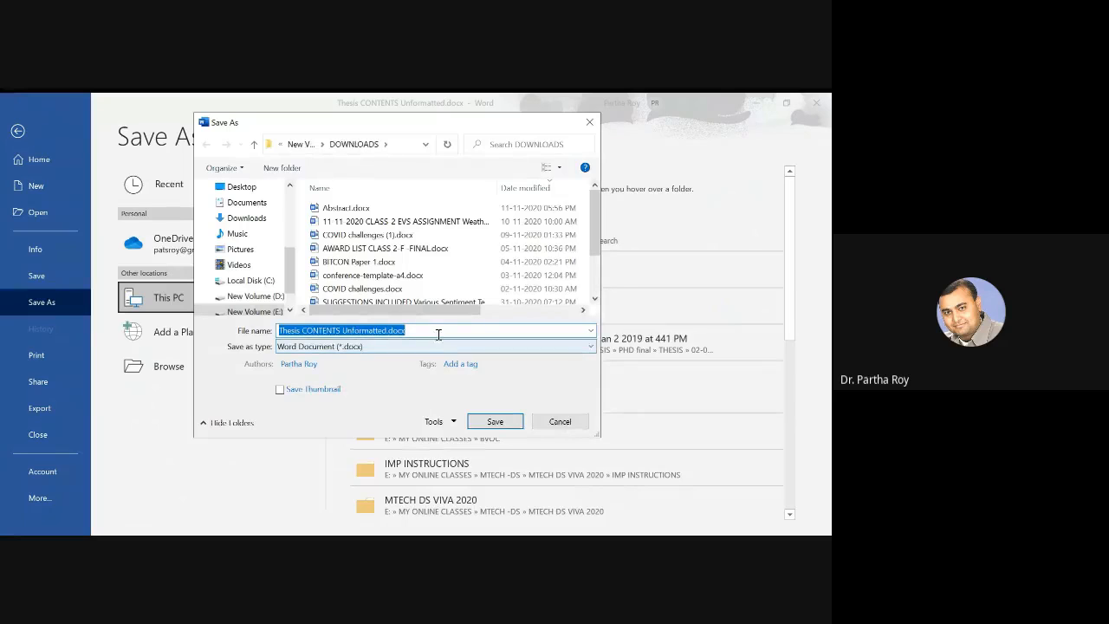
{"action": "left_click", "coordinate": [495, 423]}
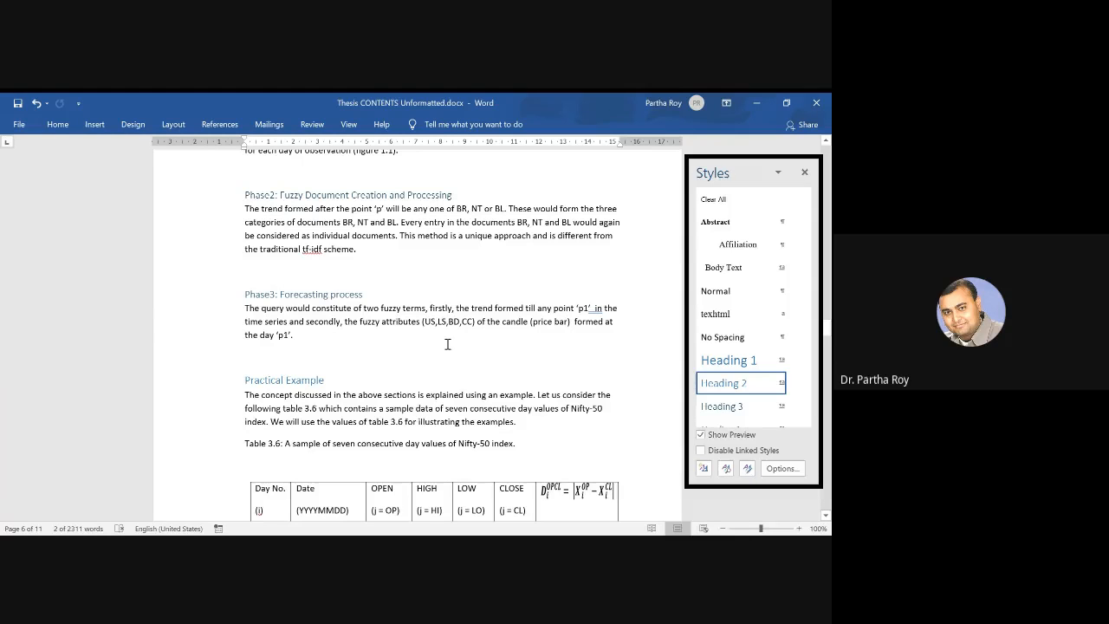
{"action": "key", "text": "alt+Tab"}
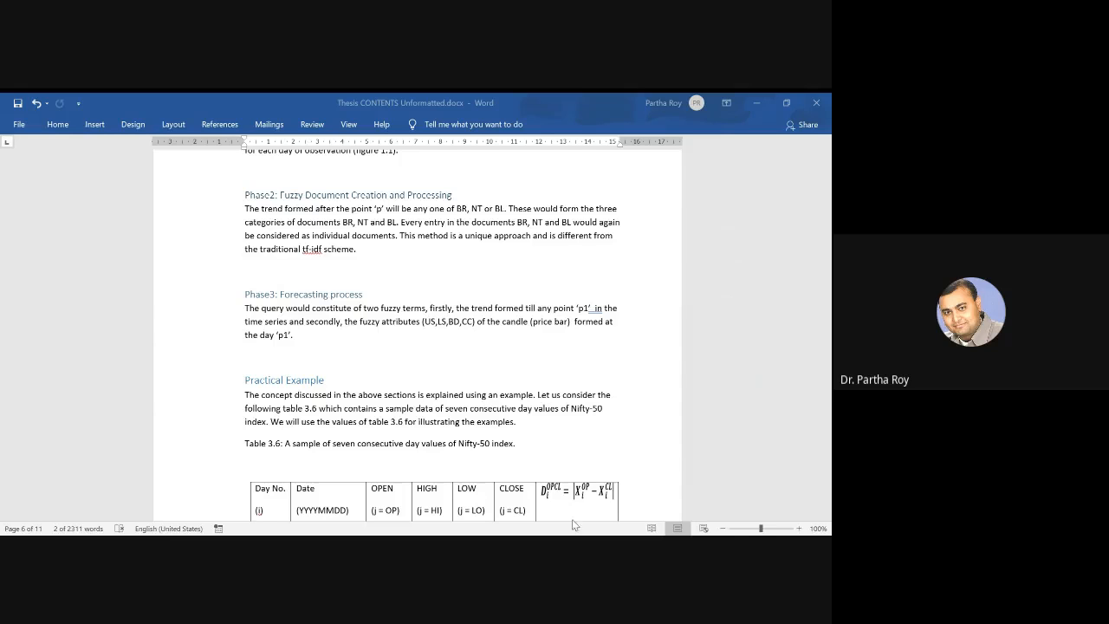
{"action": "key", "text": "alt+Tab"}
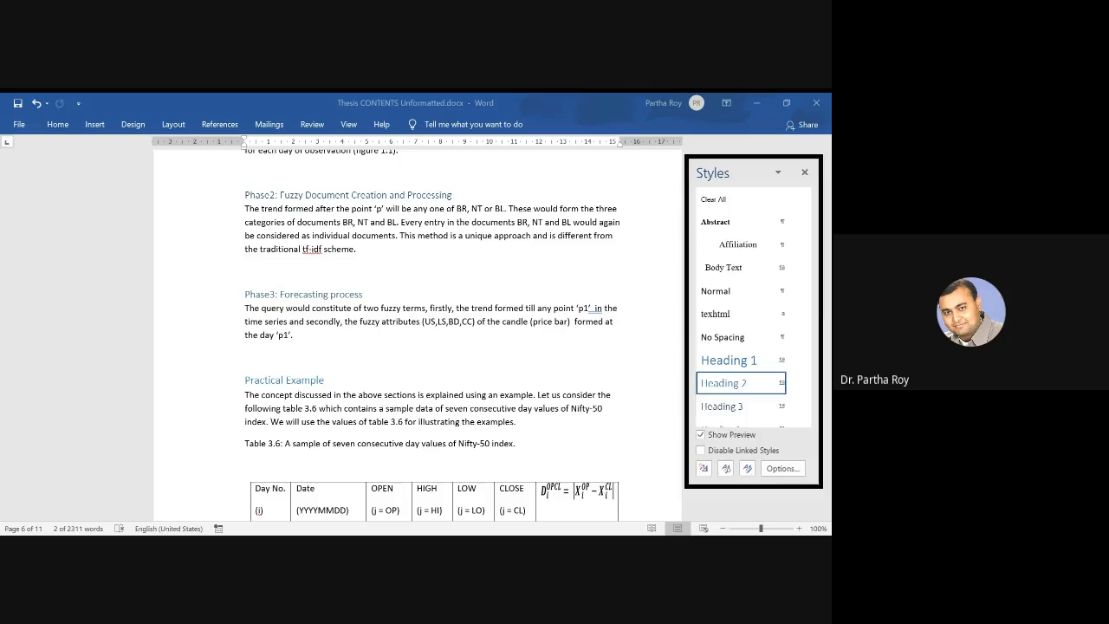
Check which style the body paragraphs under Introduction and About Japanese Candlestick Theory use in the first chapter.
{"action": "scroll", "coordinate": [416, 251], "scroll_direction": "up", "scroll_amount": 3}
{"action": "scroll", "coordinate": [416, 251], "scroll_direction": "up", "scroll_amount": 20}
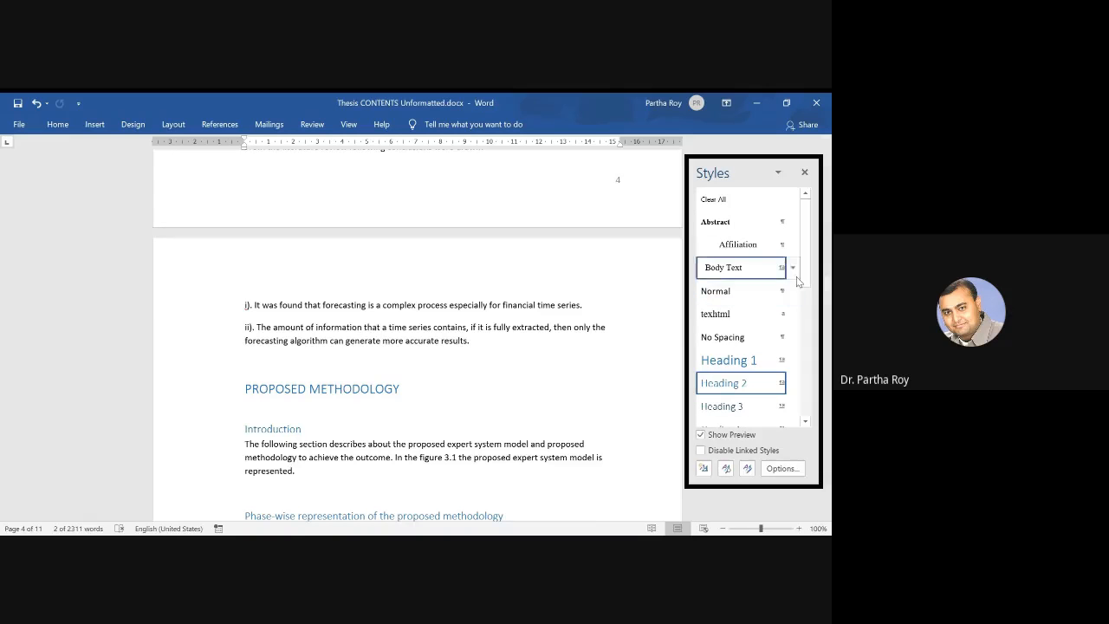
{"action": "scroll", "coordinate": [582, 276], "scroll_direction": "up", "scroll_amount": 12}
{"action": "scroll", "coordinate": [582, 276], "scroll_direction": "up", "scroll_amount": 8}
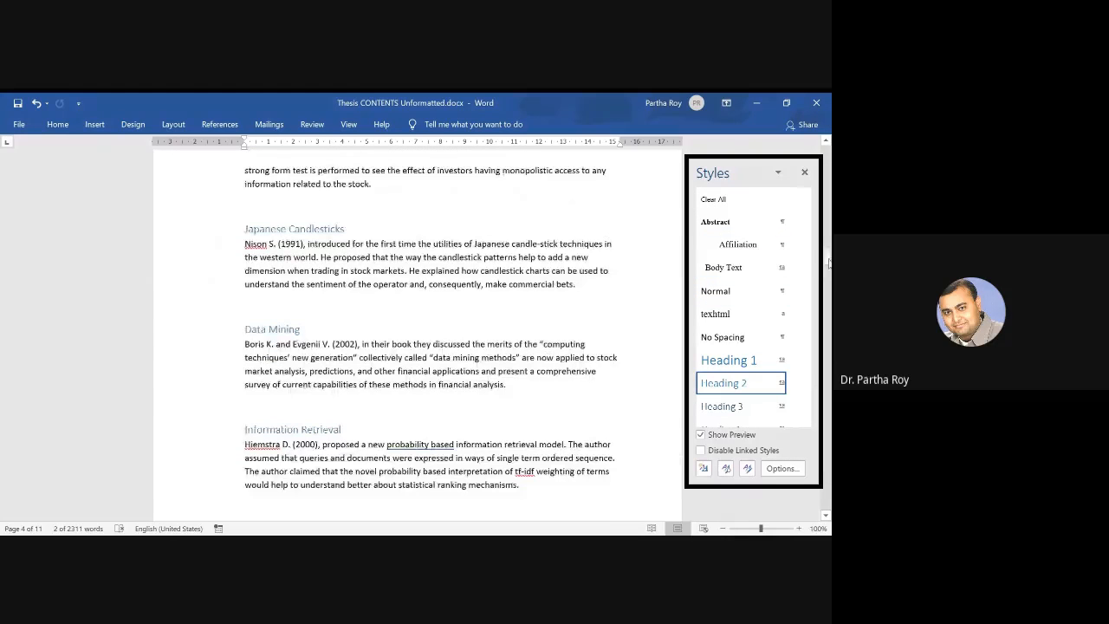
{"action": "left_click", "coordinate": [259, 283]}
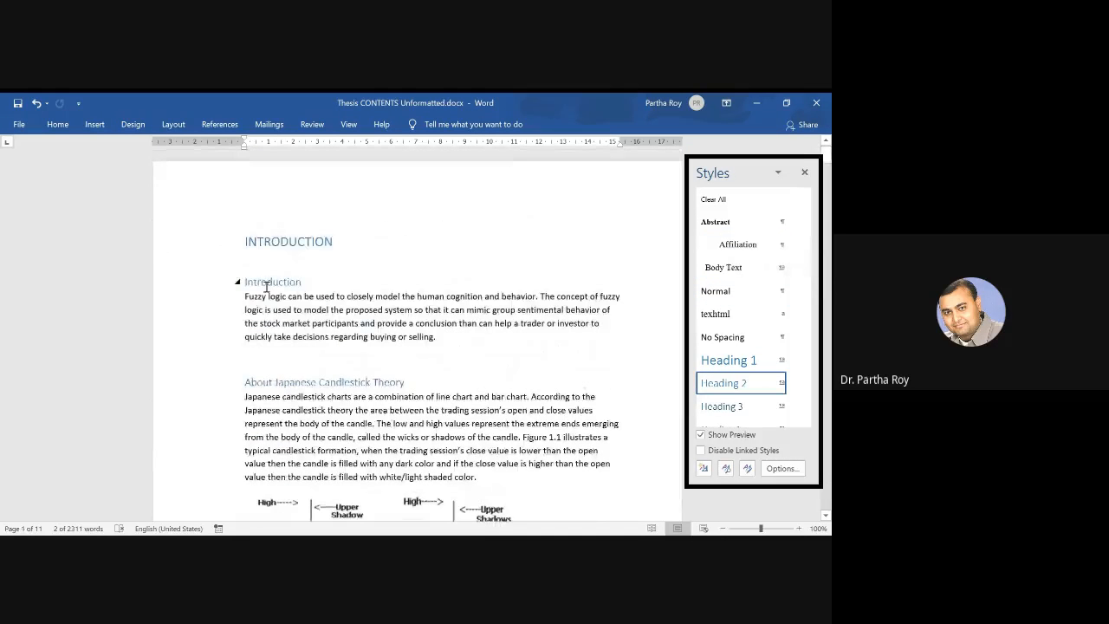
{"action": "left_click_drag", "start_coordinate": [243, 301], "coordinate": [434, 337]}
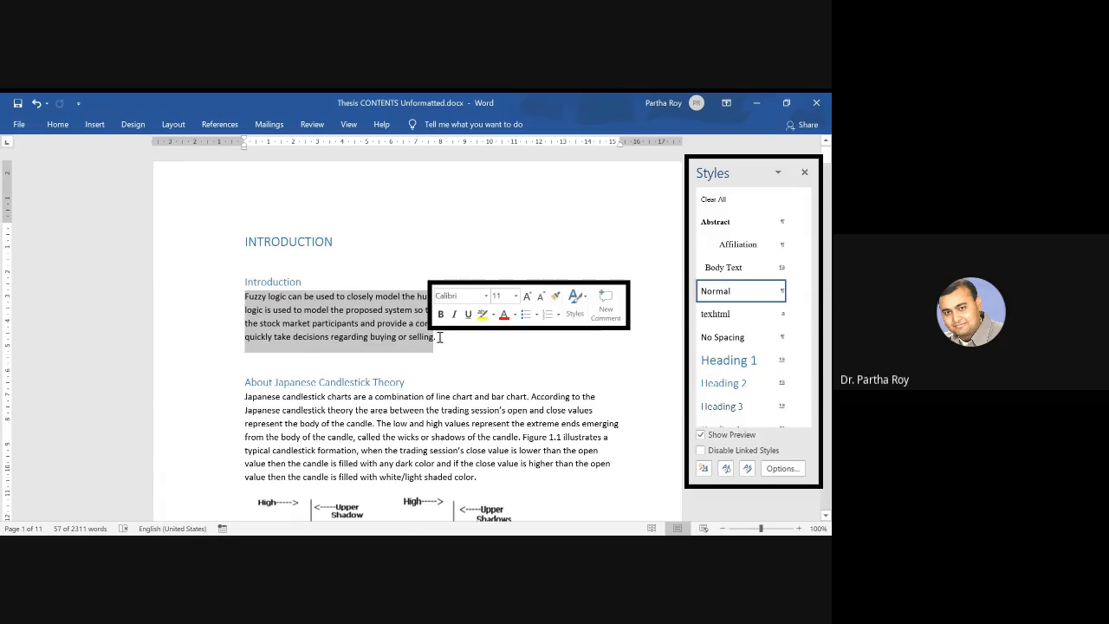
{"action": "left_click", "coordinate": [408, 338]}
{"action": "left_click_drag", "start_coordinate": [440, 338], "coordinate": [245, 296]}
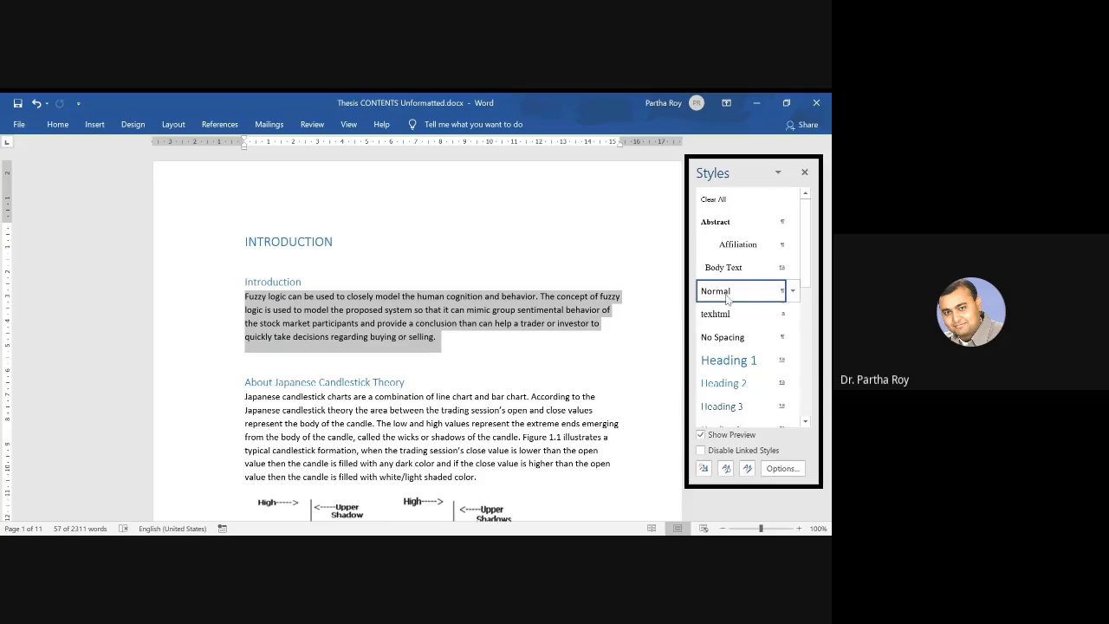
{"action": "mouse_move", "coordinate": [725, 299]}
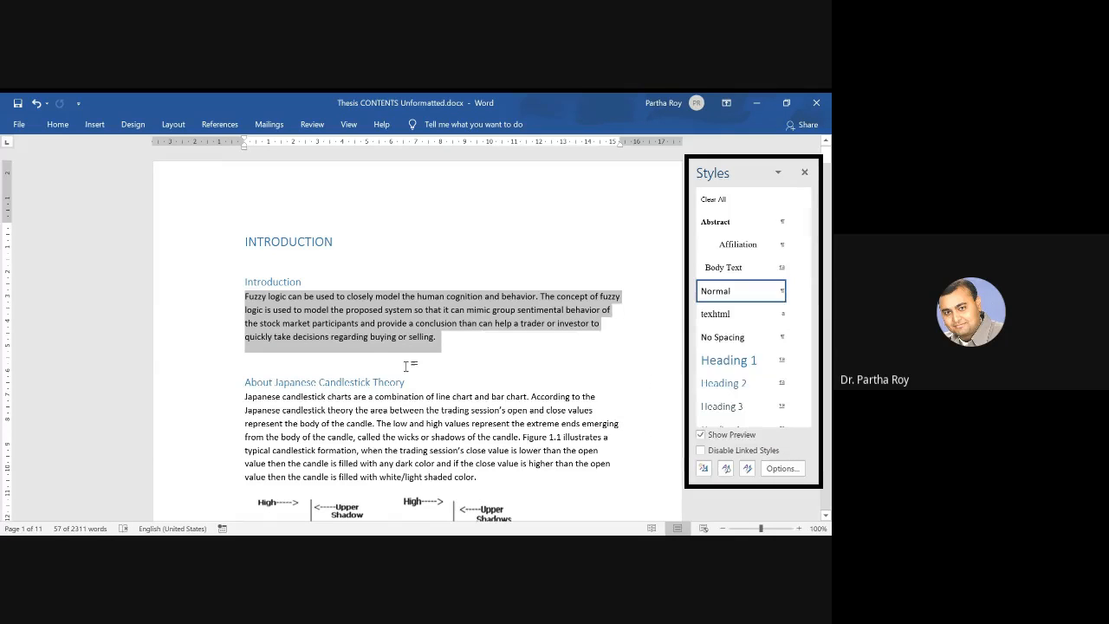
{"action": "scroll", "coordinate": [361, 351], "scroll_direction": "down", "scroll_amount": 2}
{"action": "left_click_drag", "start_coordinate": [244, 304], "coordinate": [477, 380]}
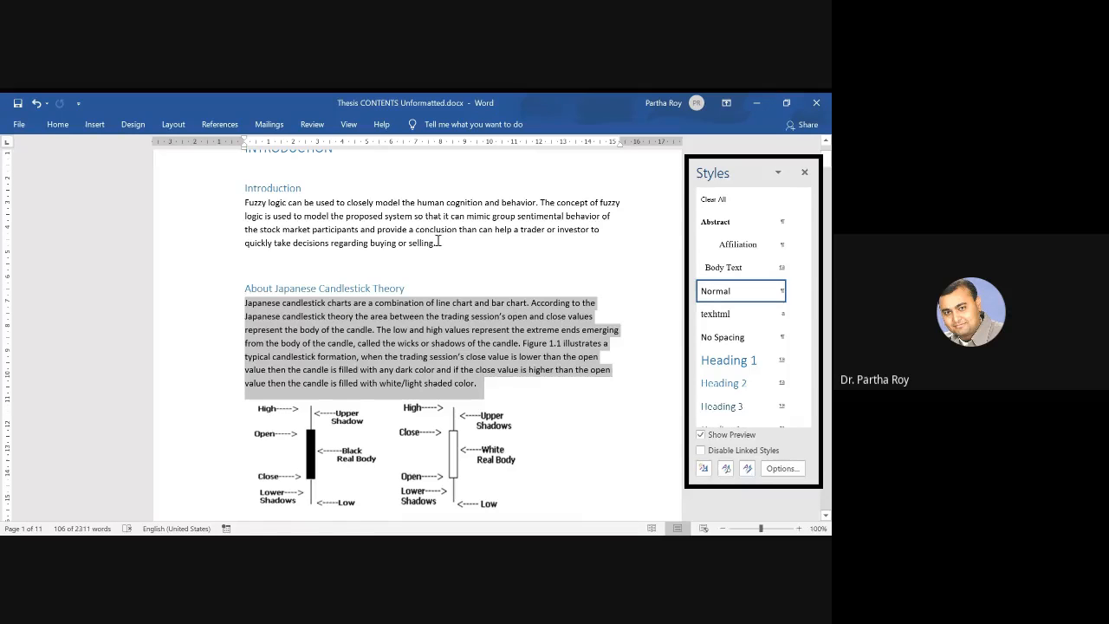
{"action": "left_click_drag", "start_coordinate": [439, 243], "coordinate": [245, 203]}
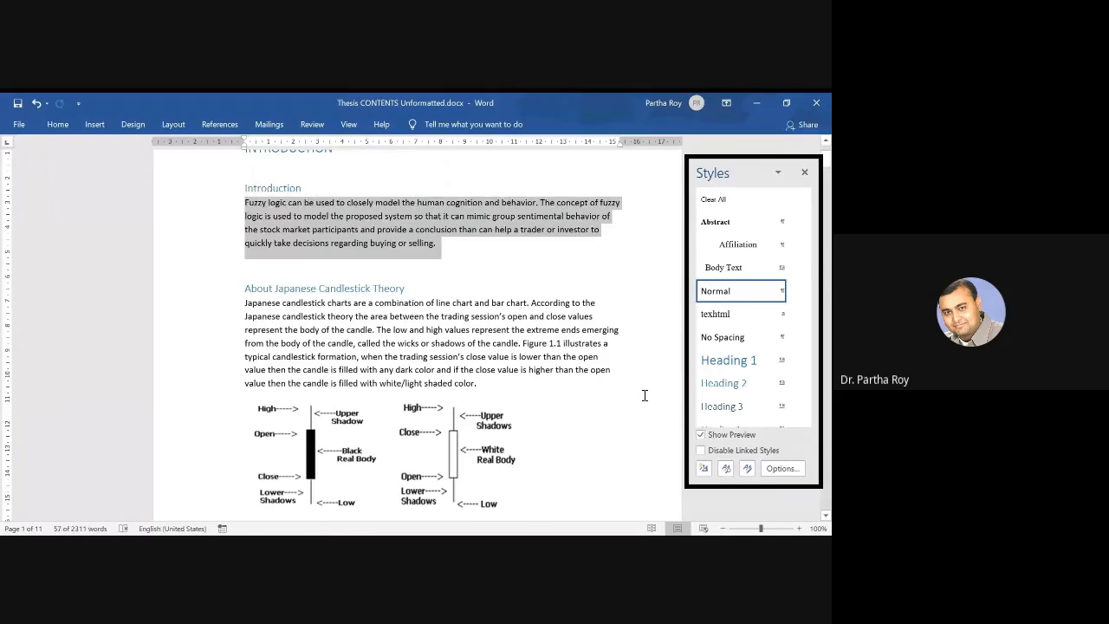
Review the recommendation, restriction and default settings in Manage Styles, including the default alignment choices, and leave without saving changes.
{"action": "left_click", "coordinate": [747, 469]}
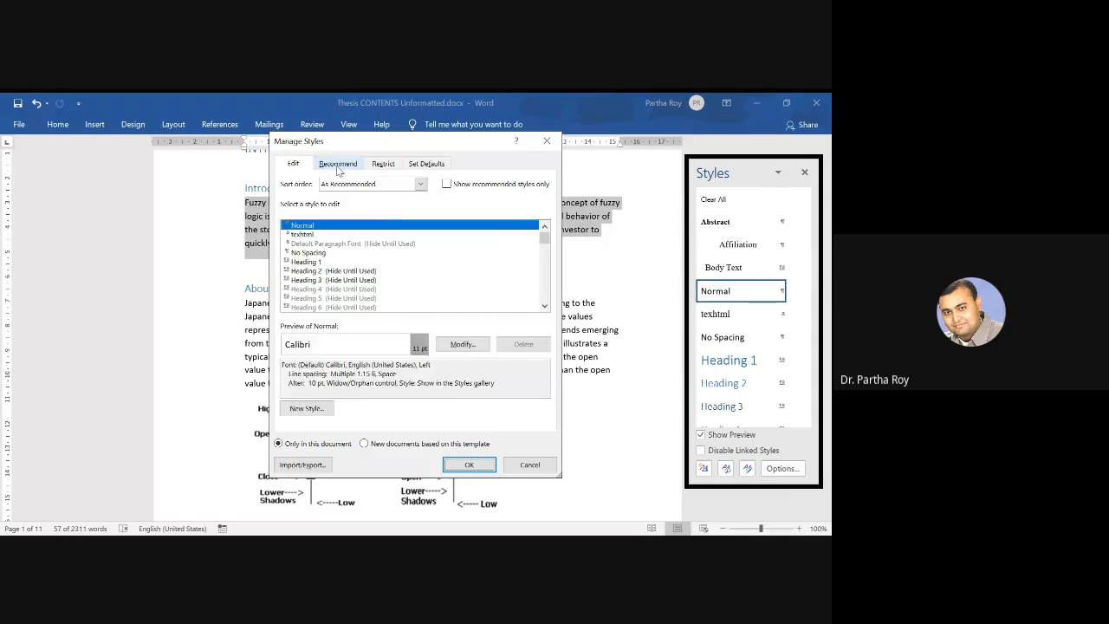
{"action": "left_click", "coordinate": [338, 170]}
{"action": "left_click", "coordinate": [383, 166]}
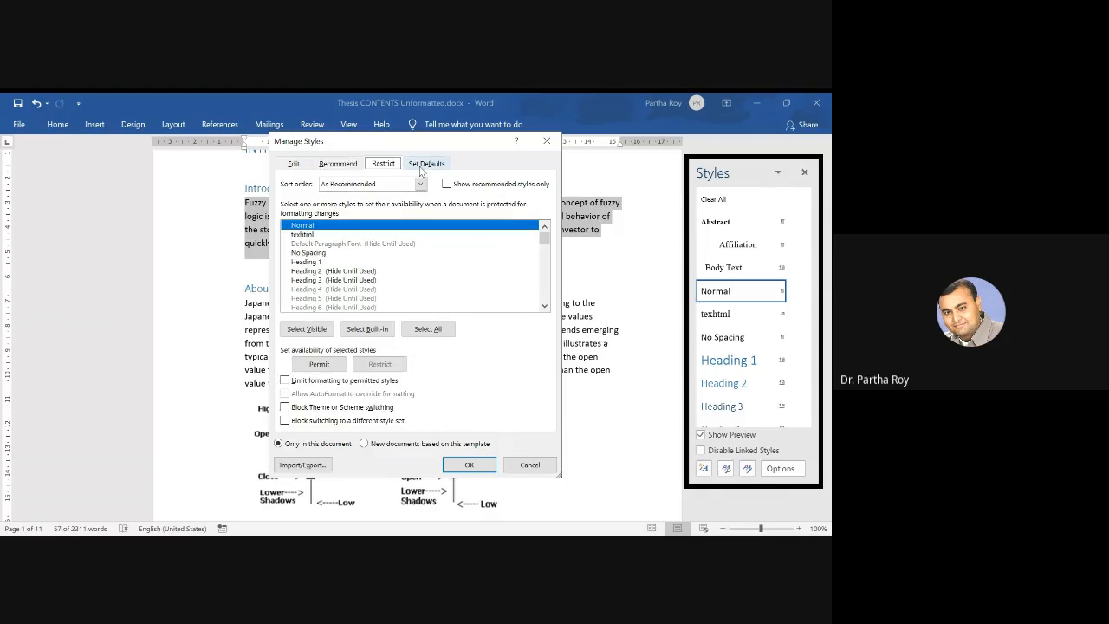
{"action": "left_click", "coordinate": [422, 167]}
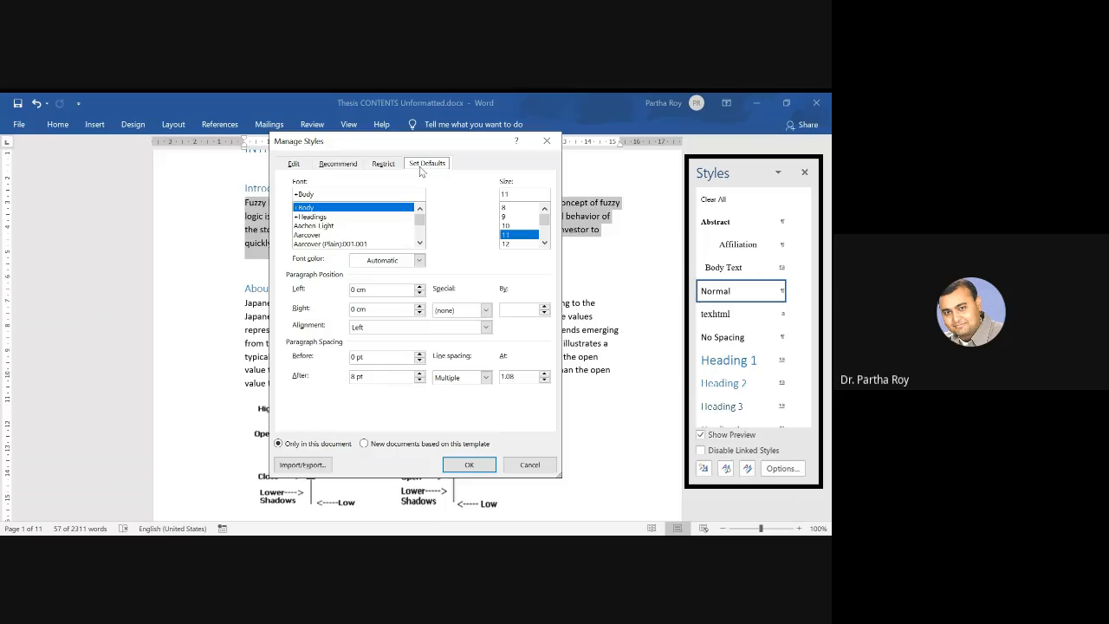
{"action": "left_click", "coordinate": [485, 328]}
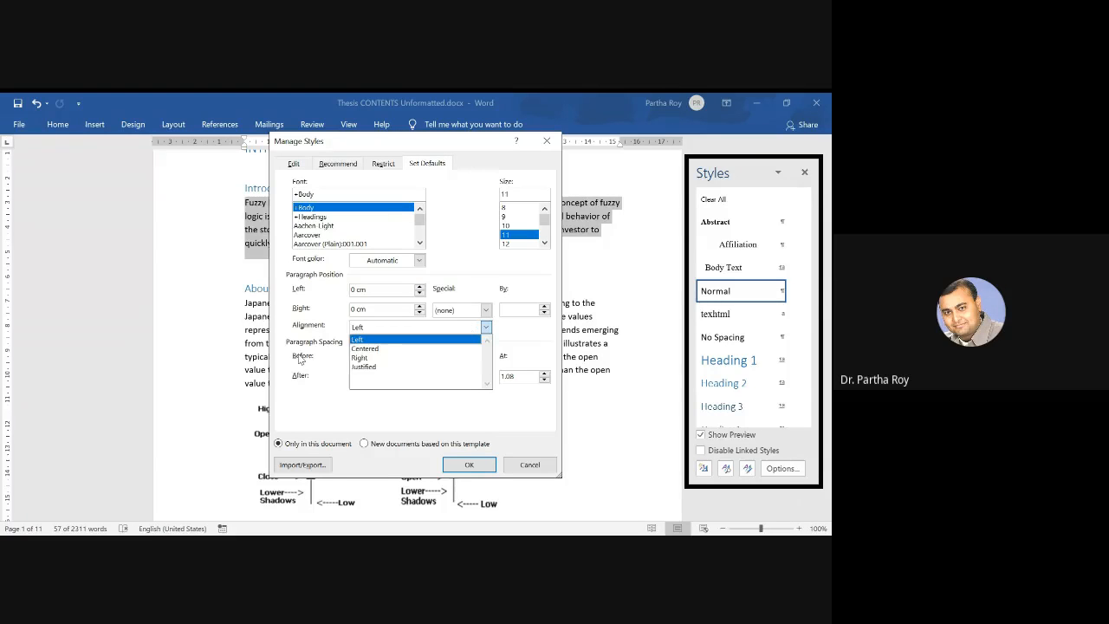
{"action": "left_click", "coordinate": [473, 338]}
{"action": "left_click", "coordinate": [539, 466]}
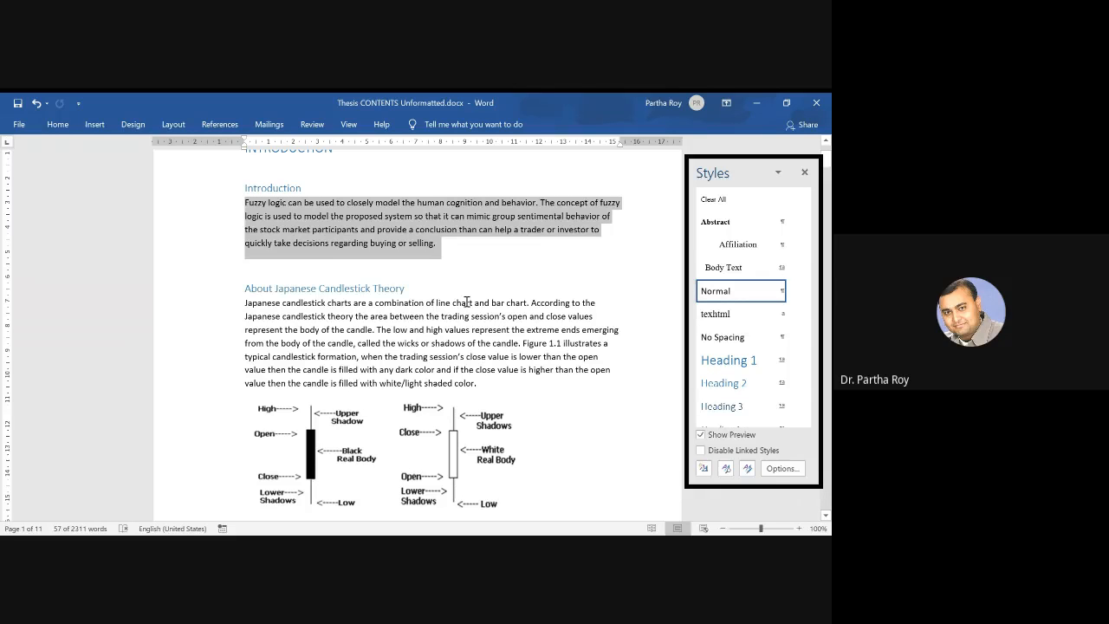
Check the style of the body paragraphs under About Japanese Candlestick Theory, About Fuzzy Logic Theory and About information retrieval and tf-idf scheme.
{"action": "left_click", "coordinate": [307, 238]}
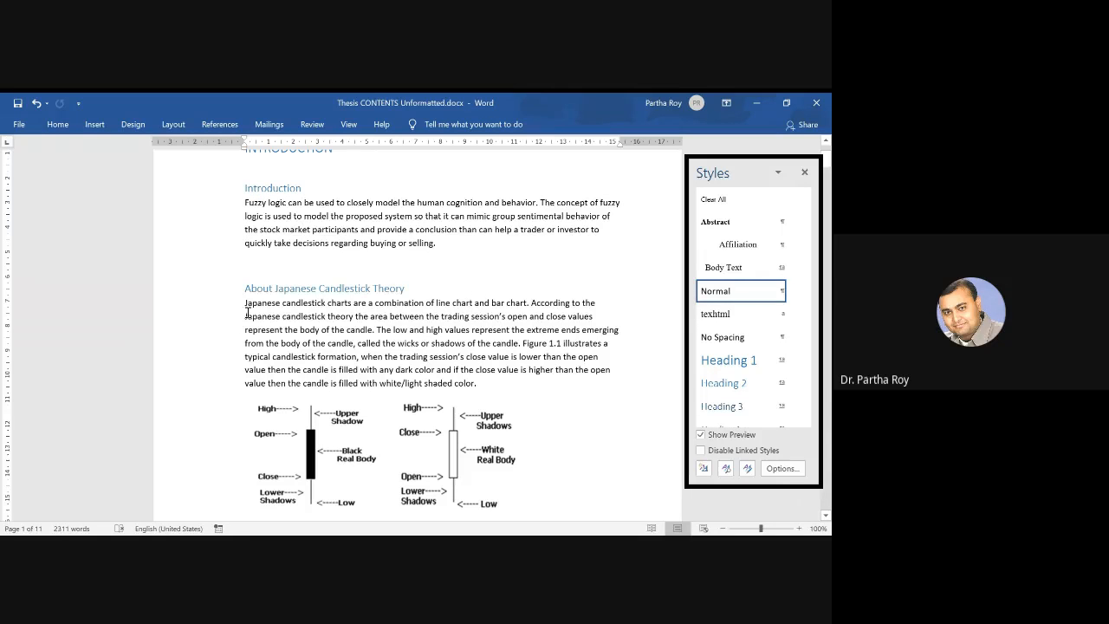
{"action": "left_click_drag", "start_coordinate": [245, 303], "coordinate": [460, 370]}
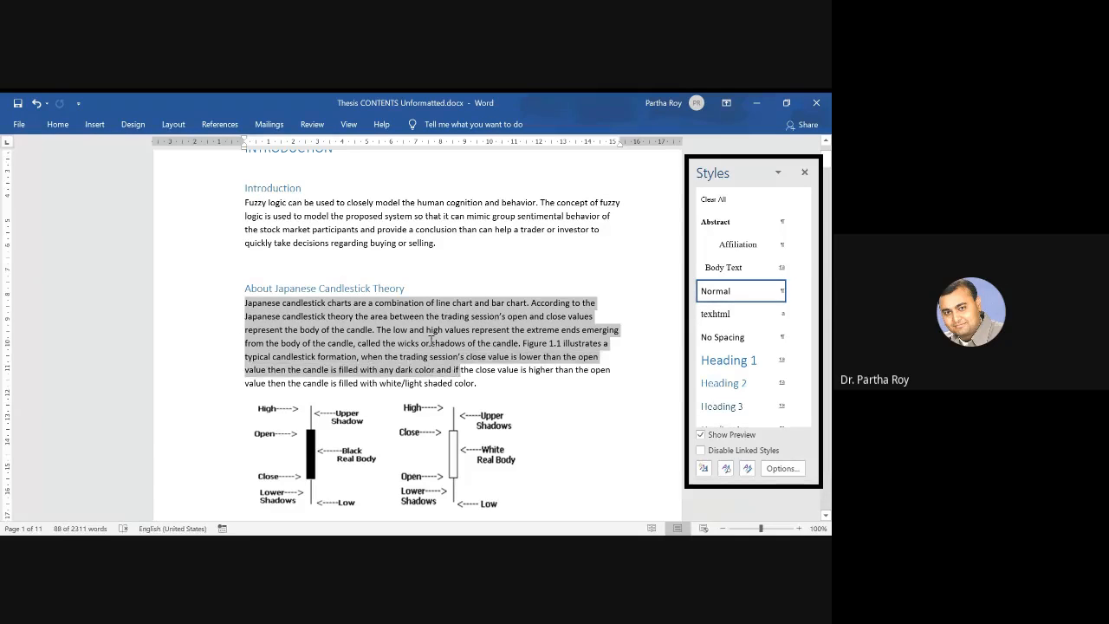
{"action": "scroll", "coordinate": [431, 341], "scroll_direction": "down", "scroll_amount": 8}
{"action": "triple_click", "coordinate": [303, 261]}
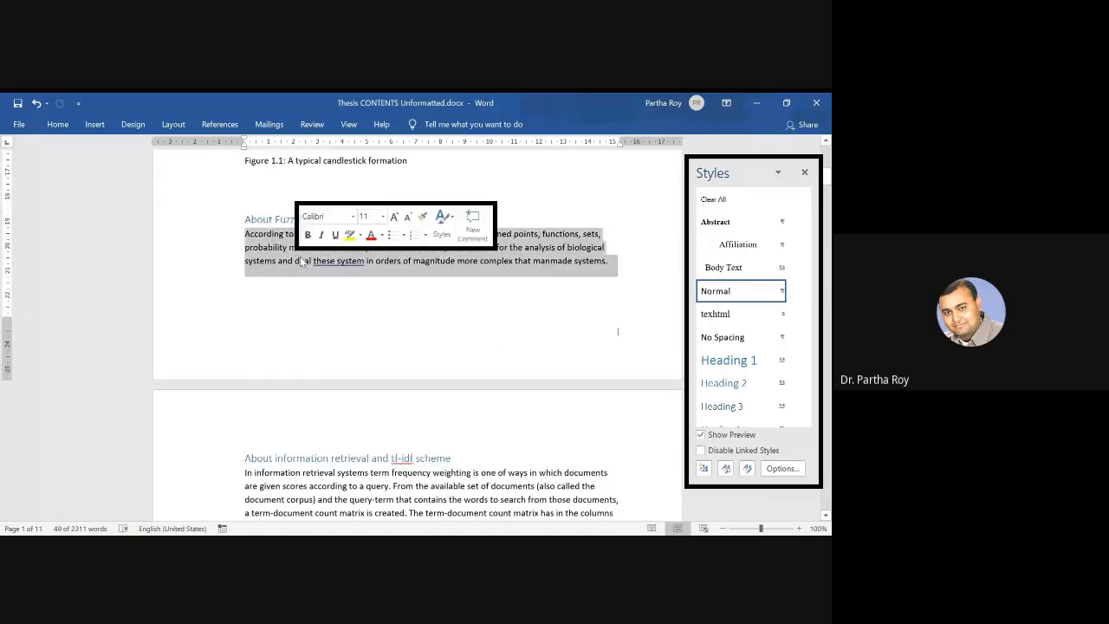
{"action": "left_click", "coordinate": [303, 261]}
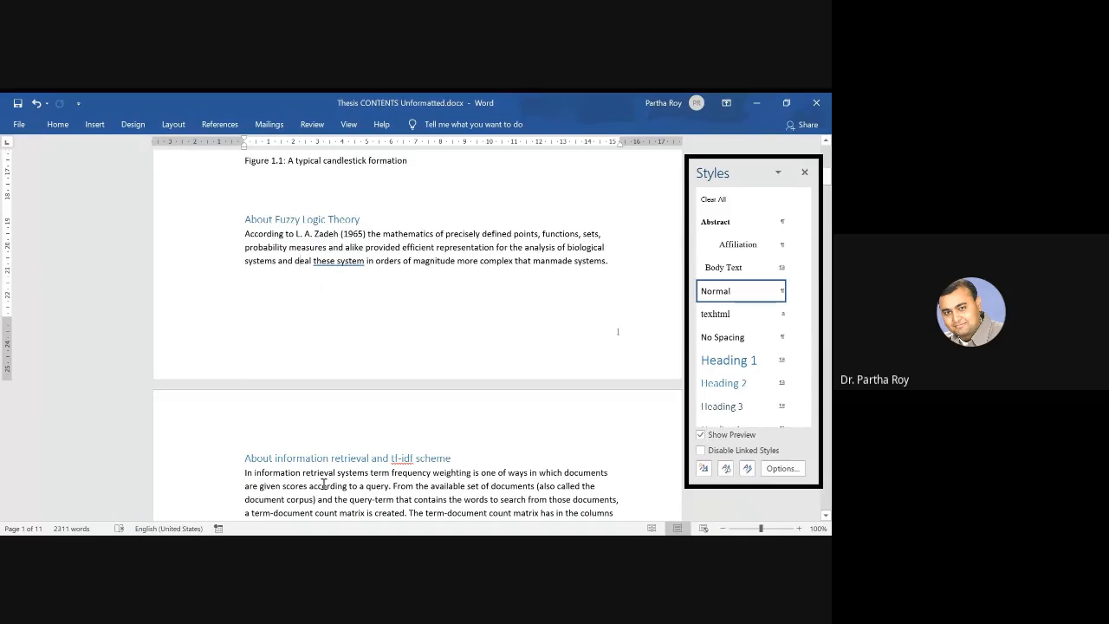
{"action": "scroll", "coordinate": [324, 484], "scroll_direction": "down", "scroll_amount": 3}
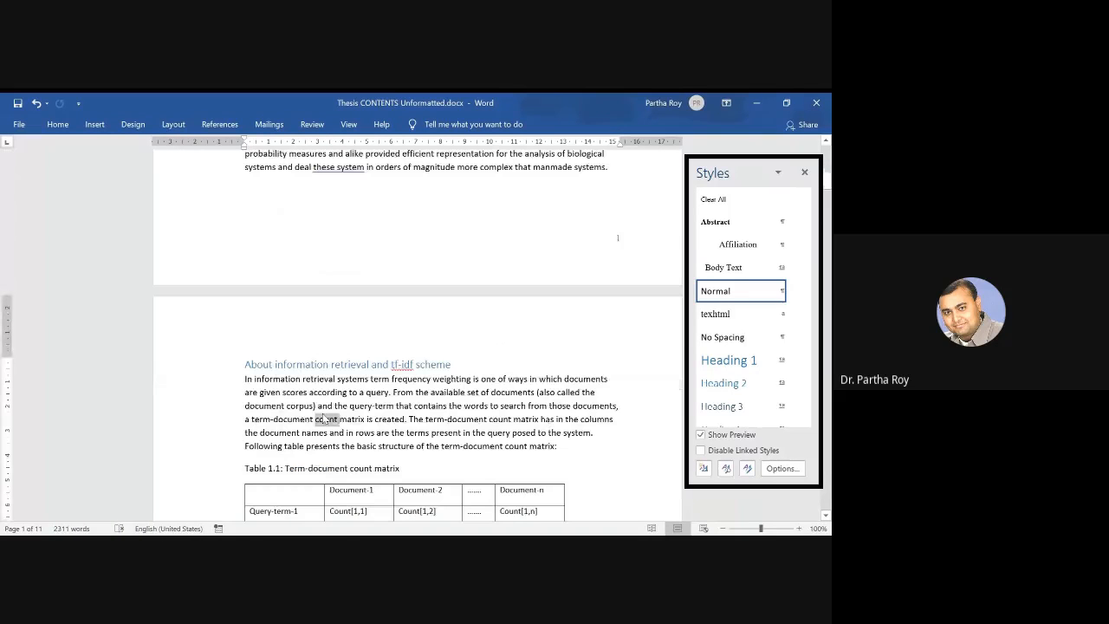
{"action": "triple_click", "coordinate": [324, 419]}
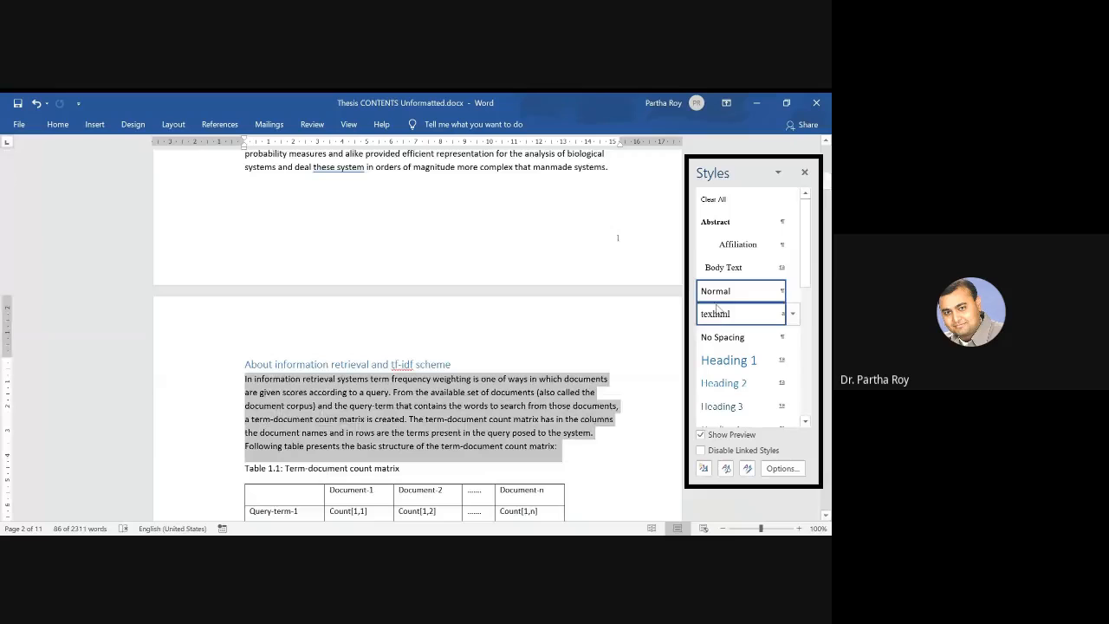
{"action": "left_click", "coordinate": [418, 419]}
{"action": "scroll", "coordinate": [418, 419], "scroll_direction": "up", "scroll_amount": 20}
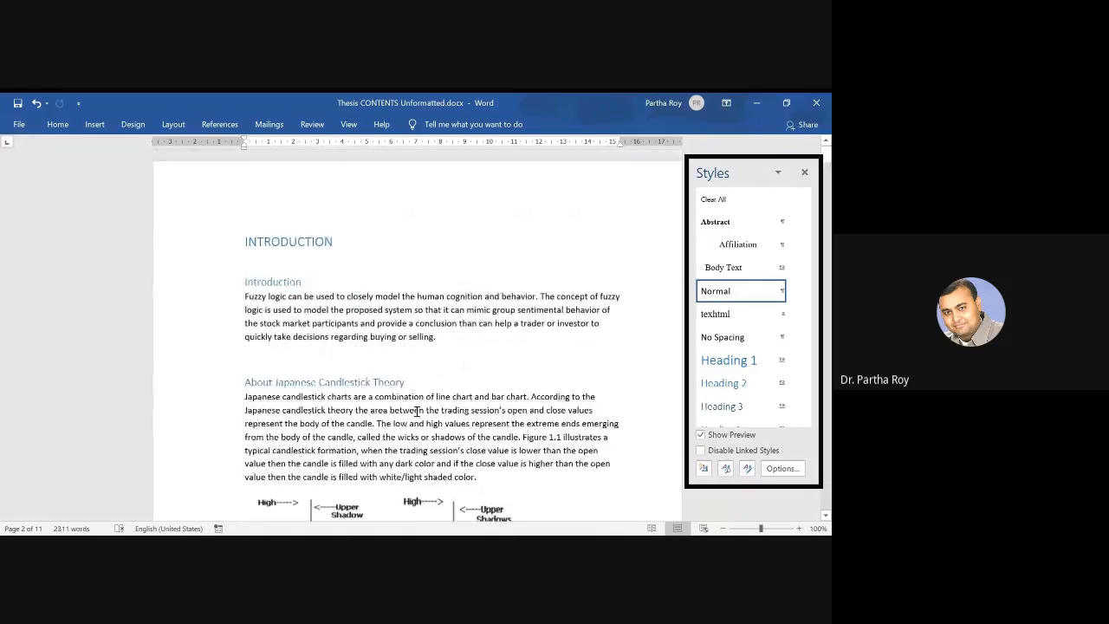
Clear all formatting from the chapter title INTRODUCTION and reapply the Heading 1 style to it.
{"action": "double_click", "coordinate": [278, 244]}
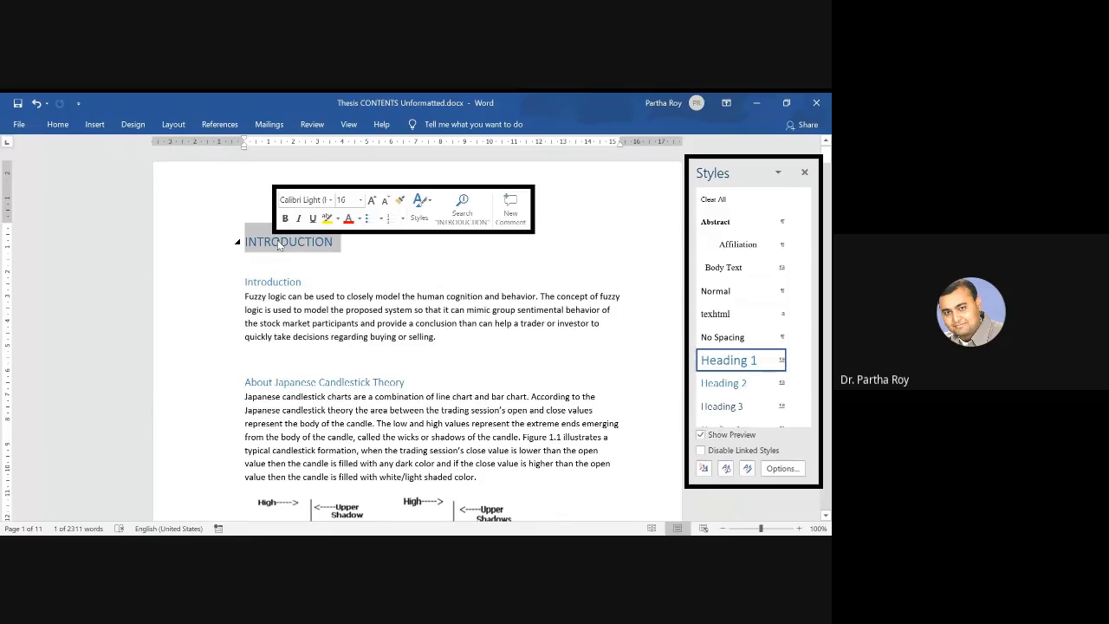
{"action": "left_click", "coordinate": [18, 126]}
{"action": "left_click", "coordinate": [16, 131]}
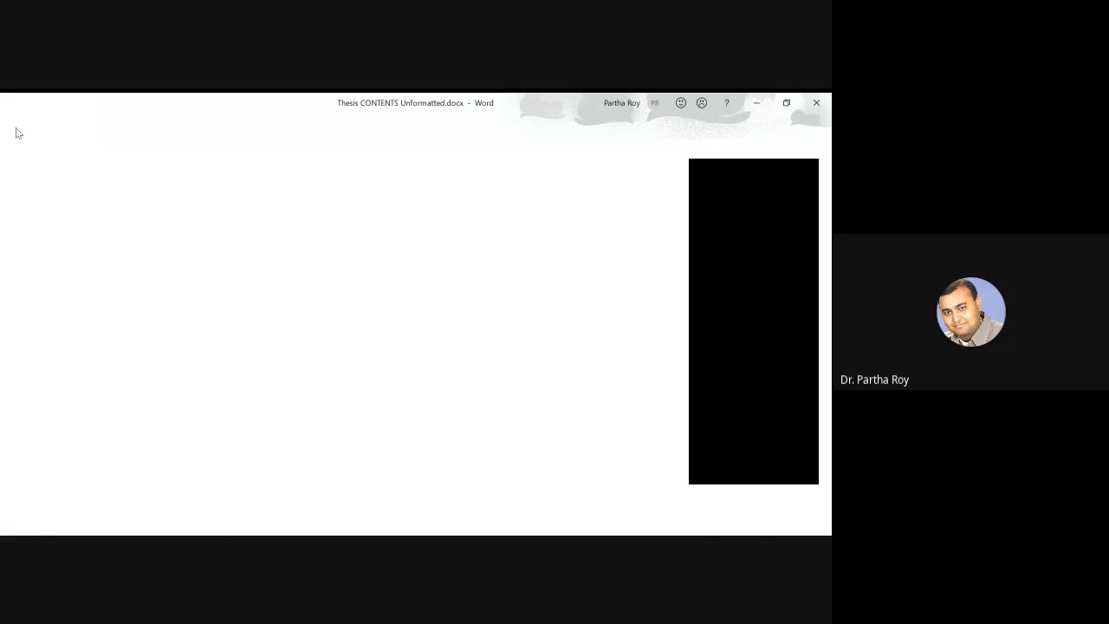
{"action": "left_click", "coordinate": [307, 241]}
{"action": "double_click", "coordinate": [290, 242]}
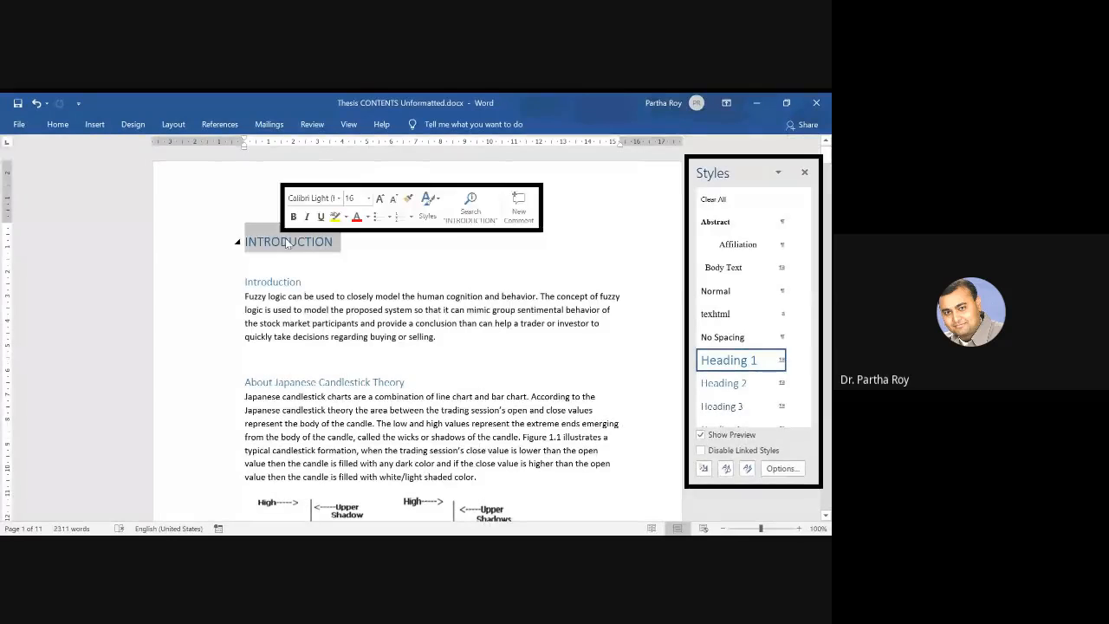
{"action": "left_click", "coordinate": [64, 127]}
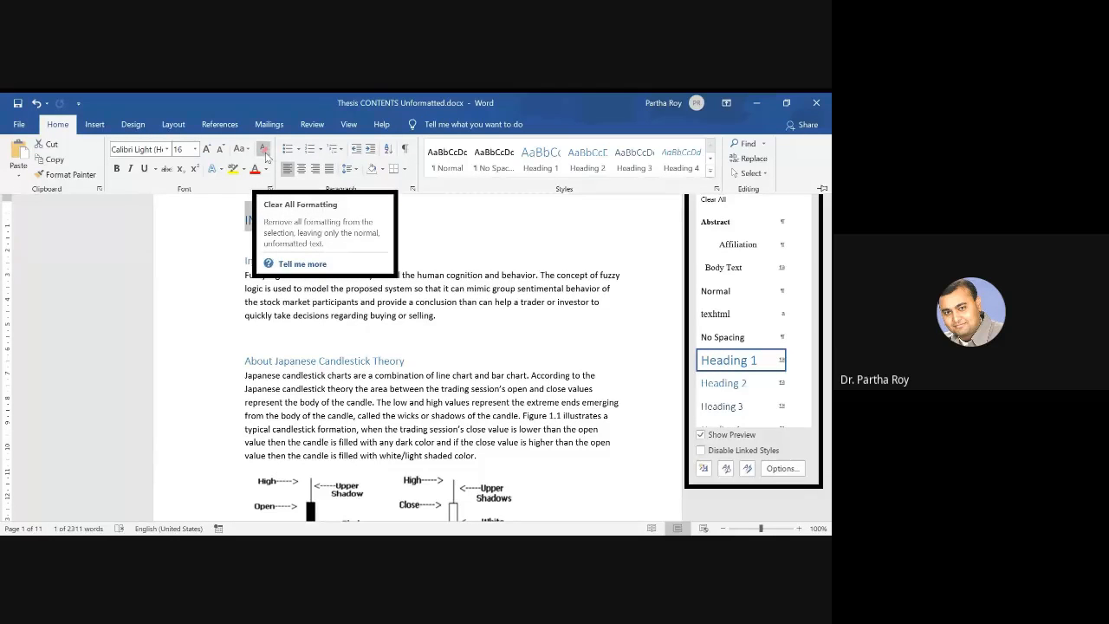
{"action": "left_click", "coordinate": [265, 156]}
{"action": "key", "text": "ctrl+F1"}
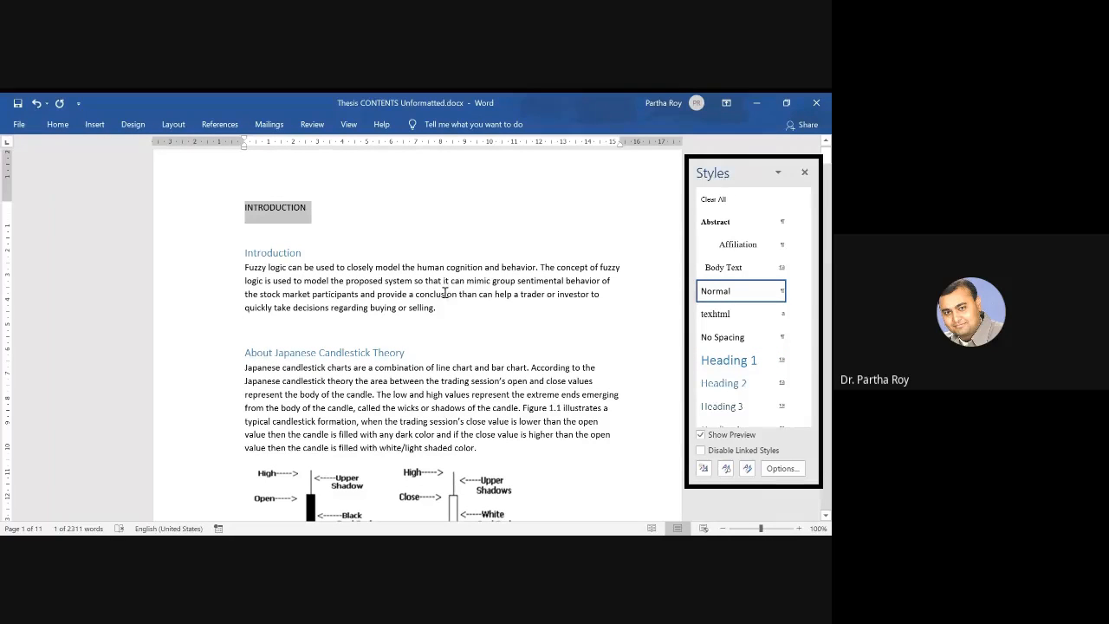
{"action": "left_click", "coordinate": [729, 360]}
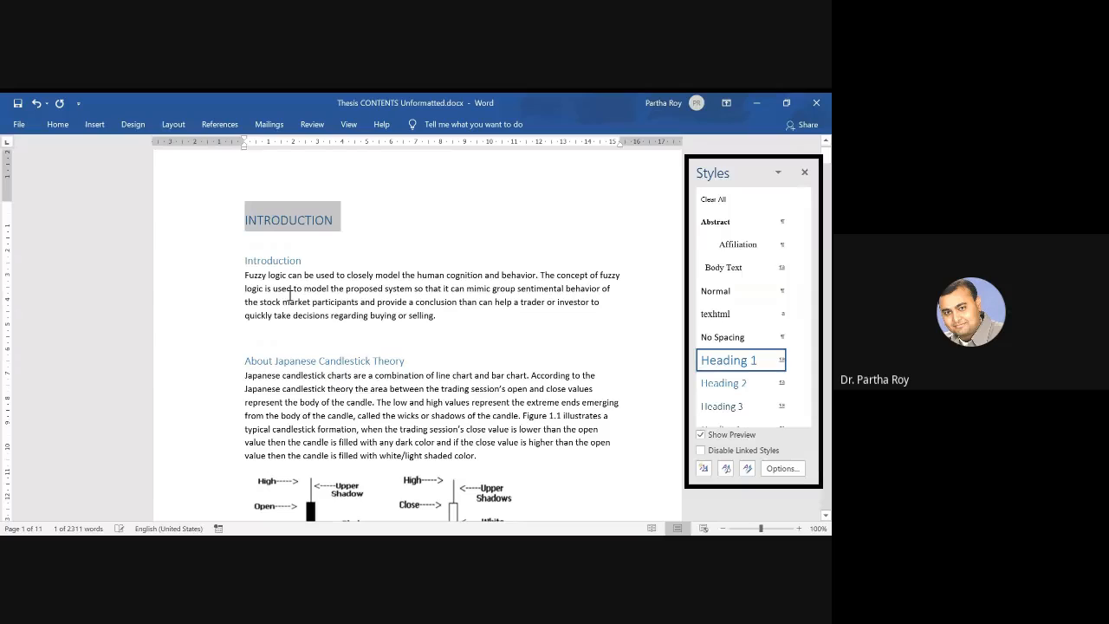
Strip the INTRODUCTION chapter title back to plain text once more and restore its Heading 1 style.
{"action": "left_click", "coordinate": [279, 226]}
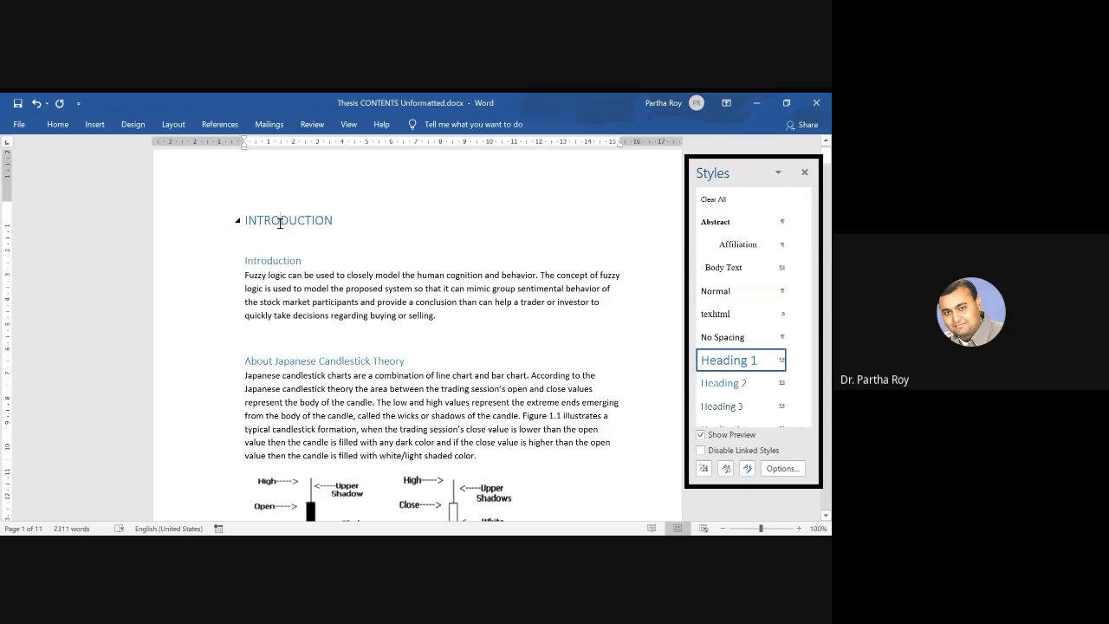
{"action": "double_click", "coordinate": [279, 227]}
{"action": "left_click", "coordinate": [57, 124]}
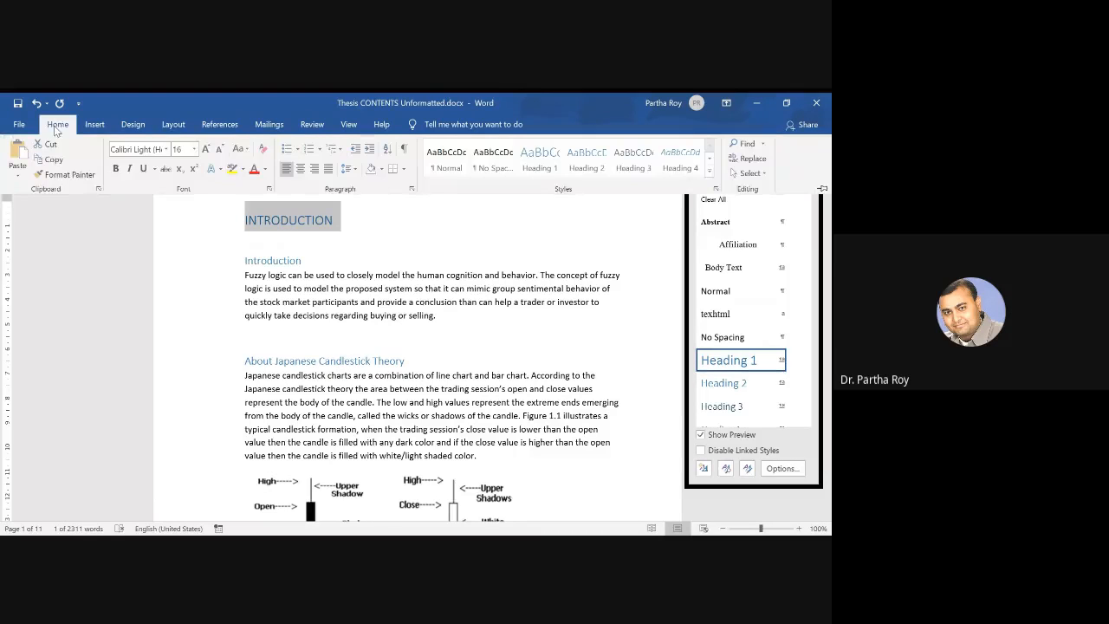
{"action": "left_click", "coordinate": [266, 153]}
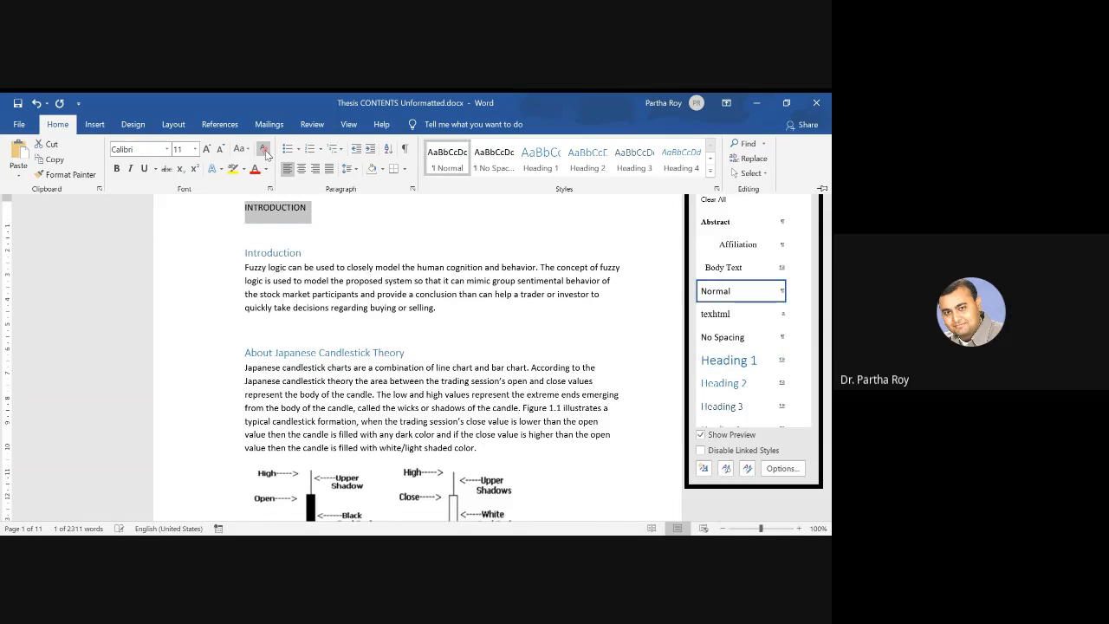
{"action": "triple_click", "coordinate": [288, 210]}
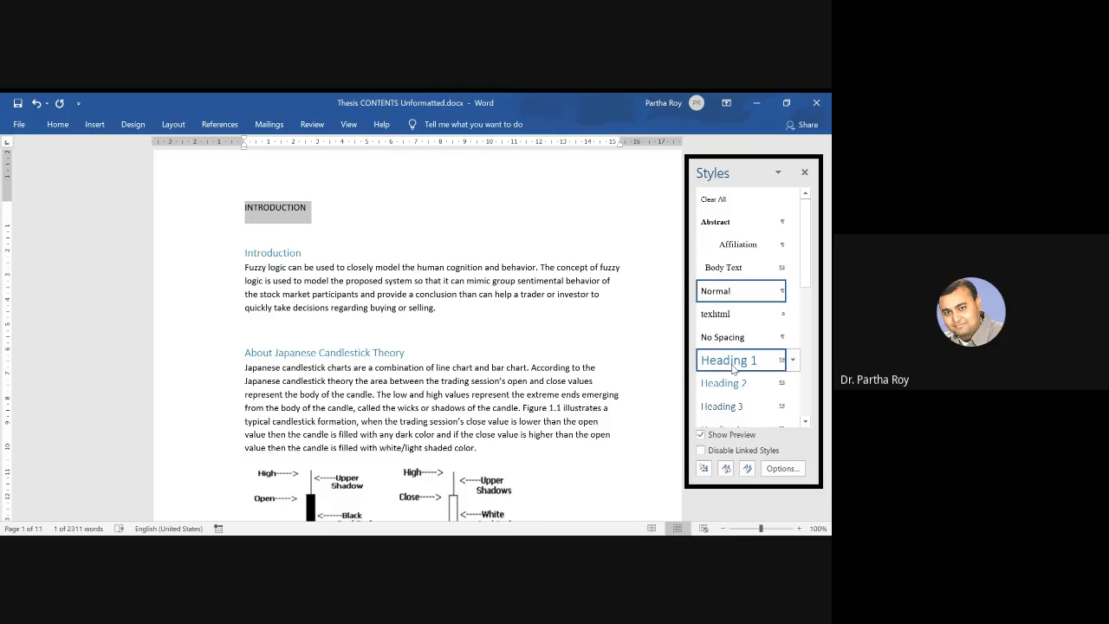
{"action": "triple_click", "coordinate": [289, 208]}
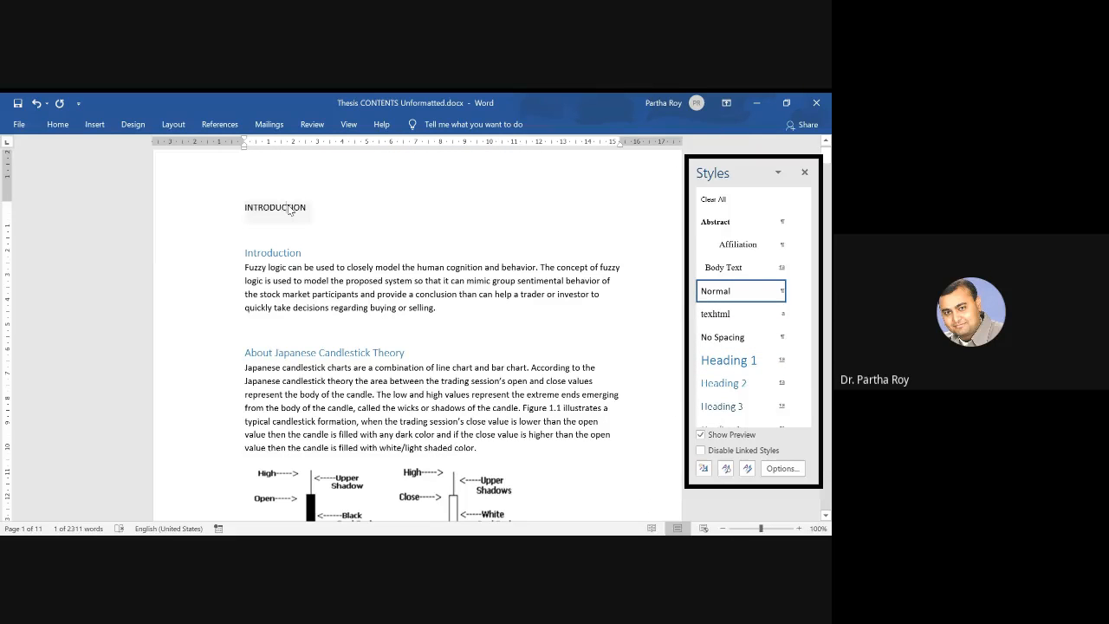
{"action": "left_click", "coordinate": [732, 359]}
{"action": "triple_click", "coordinate": [271, 222]}
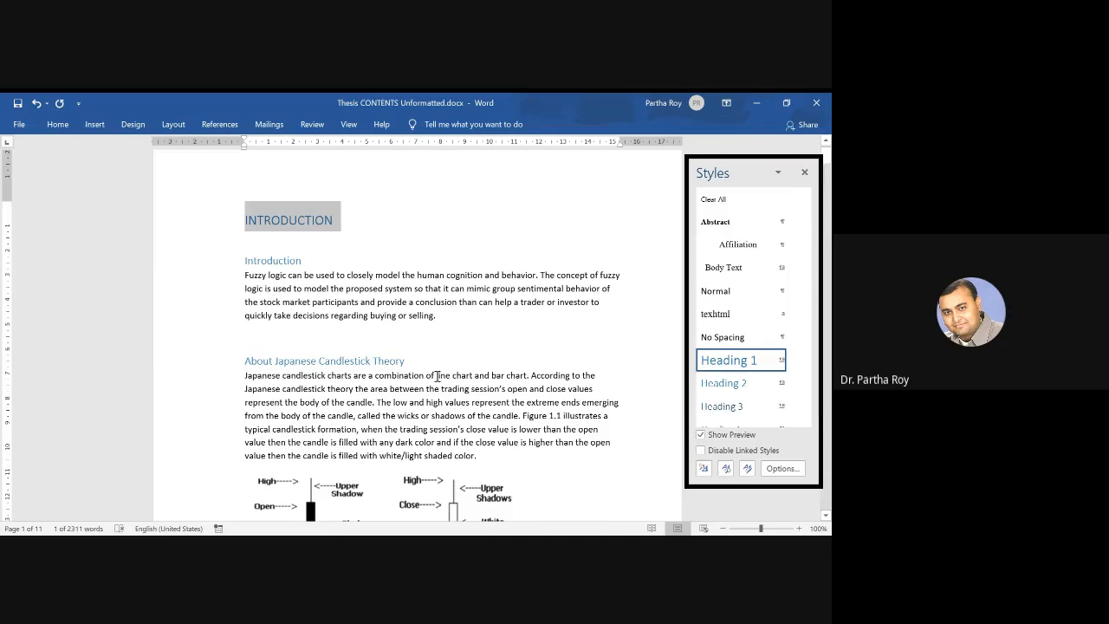
{"action": "left_click", "coordinate": [654, 544]}
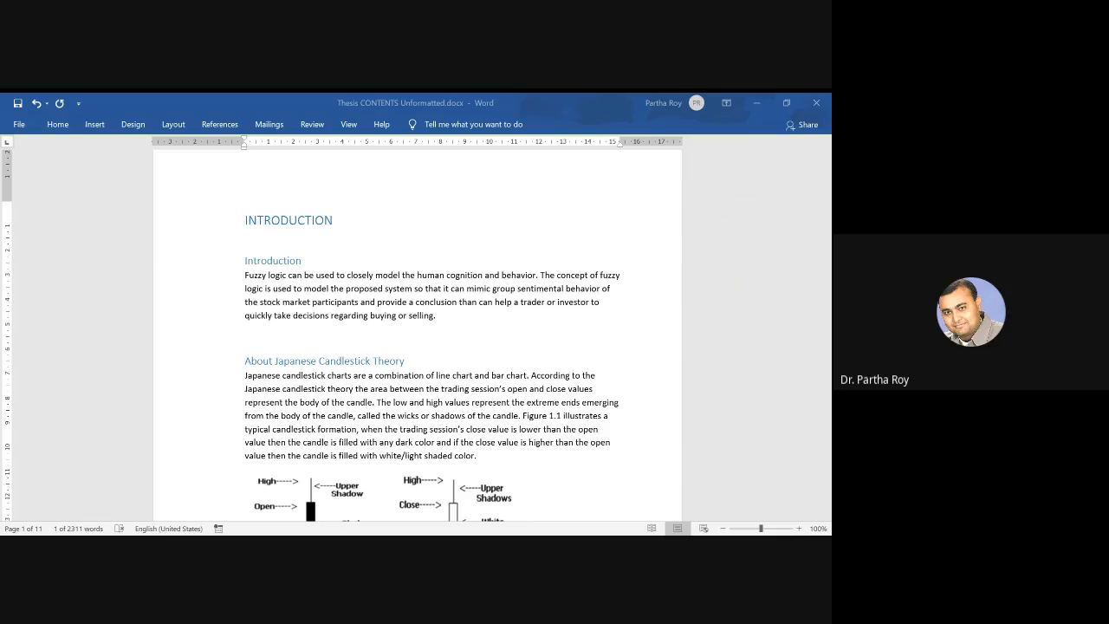
{"action": "key", "text": "alt+Tab"}
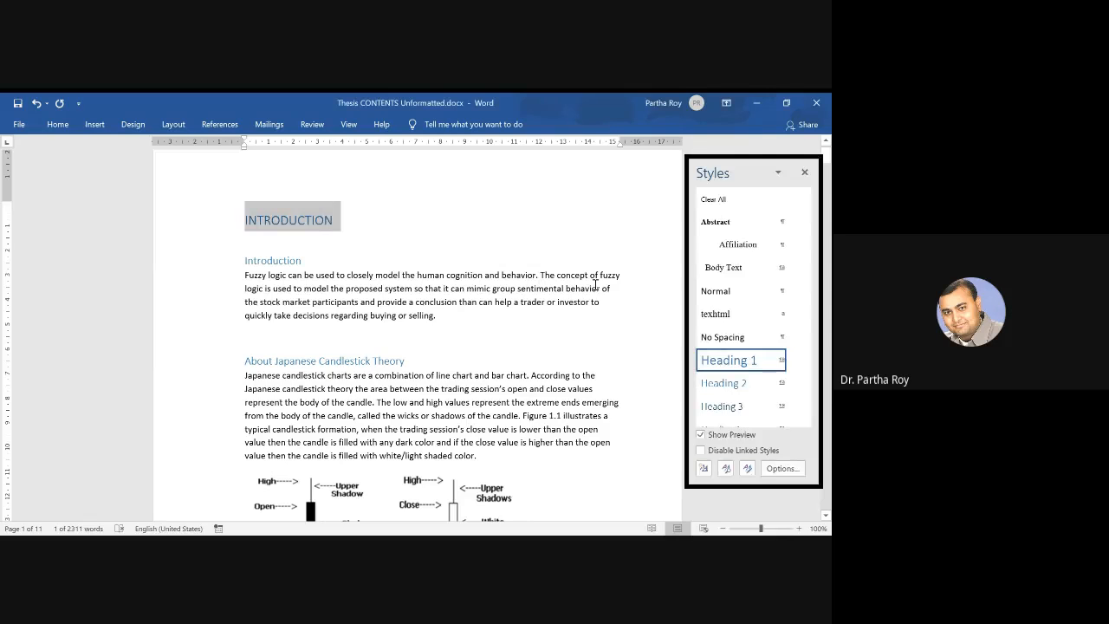
{"action": "left_click", "coordinate": [357, 220]}
{"action": "left_click", "coordinate": [305, 221]}
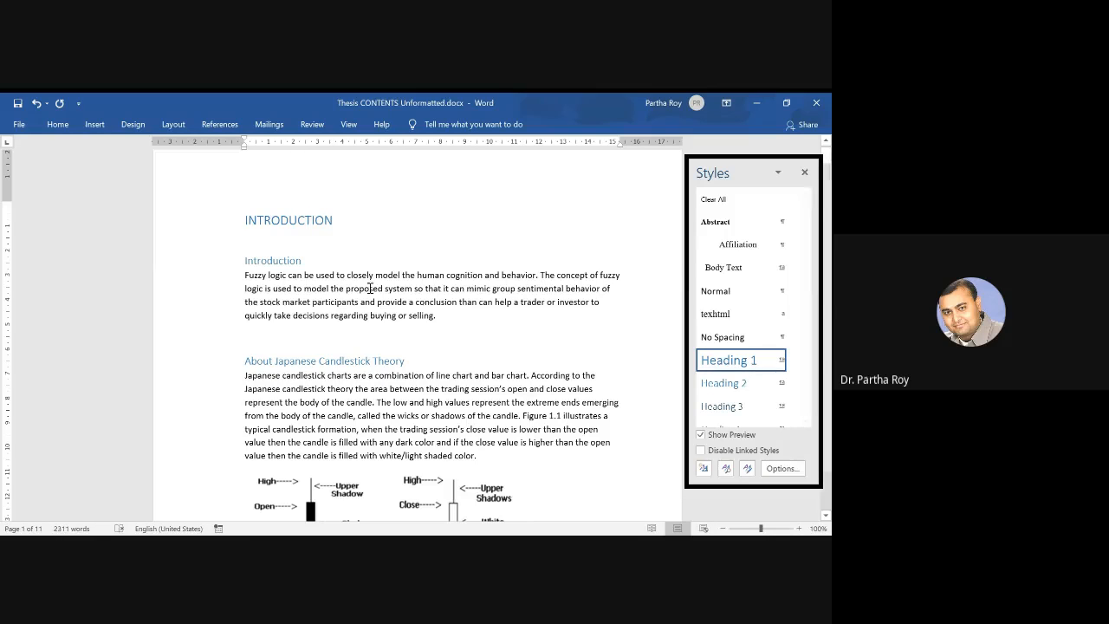
Select the INTRODUCTION chapter title and review the update and modify options of the Heading 1 style without applying any.
{"action": "left_click", "coordinate": [272, 218]}
{"action": "left_click", "coordinate": [295, 221]}
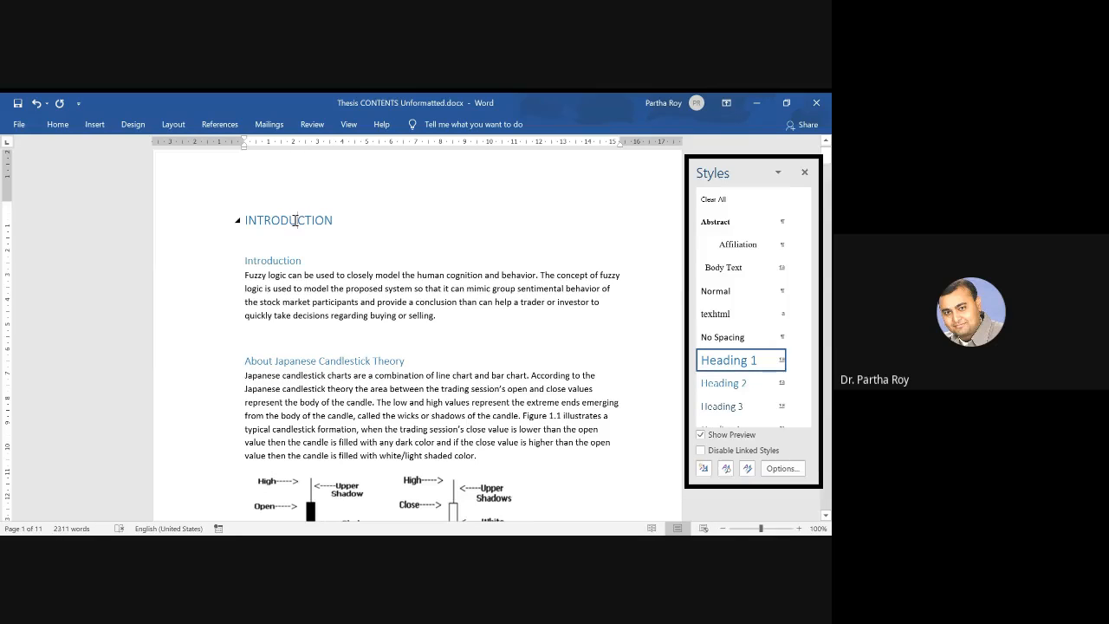
{"action": "left_click", "coordinate": [248, 225]}
{"action": "left_click", "coordinate": [289, 216]}
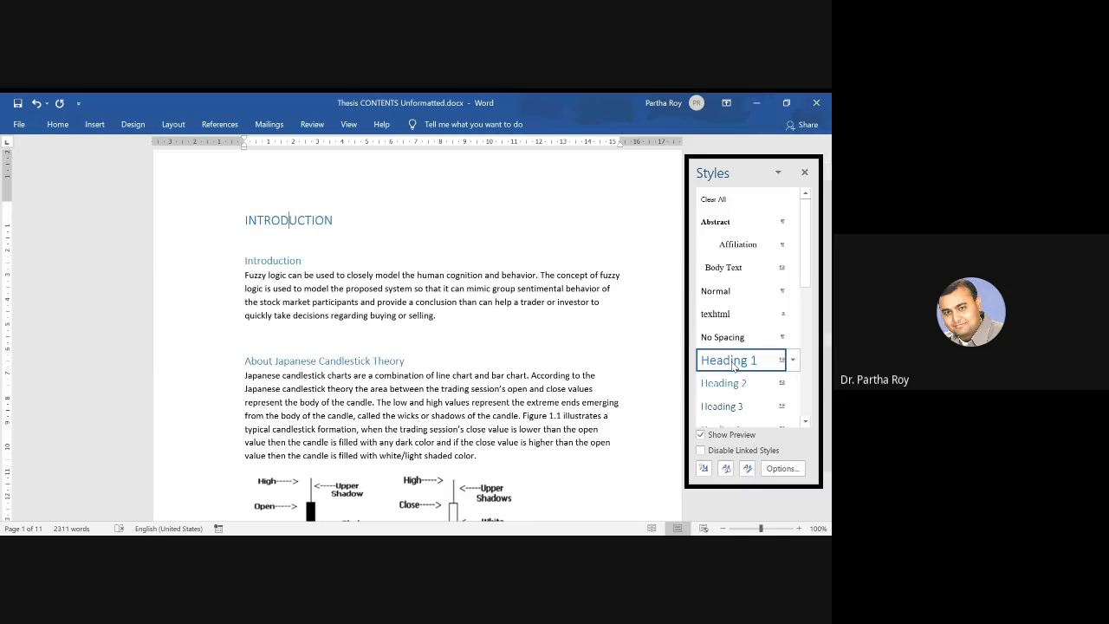
{"action": "mouse_move", "coordinate": [761, 368]}
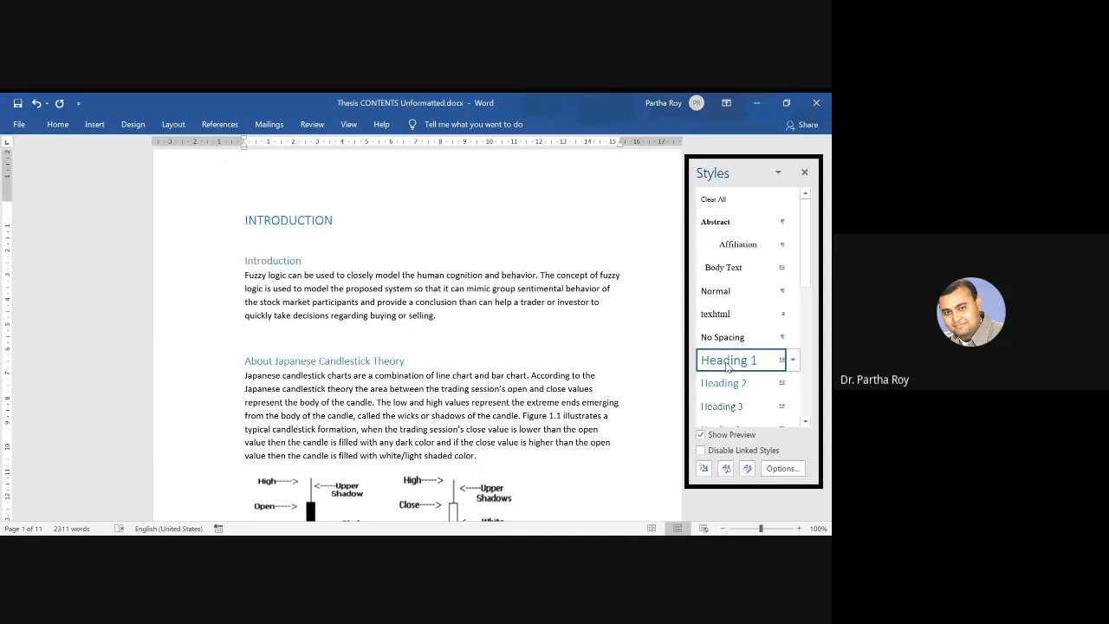
{"action": "left_click", "coordinate": [794, 361]}
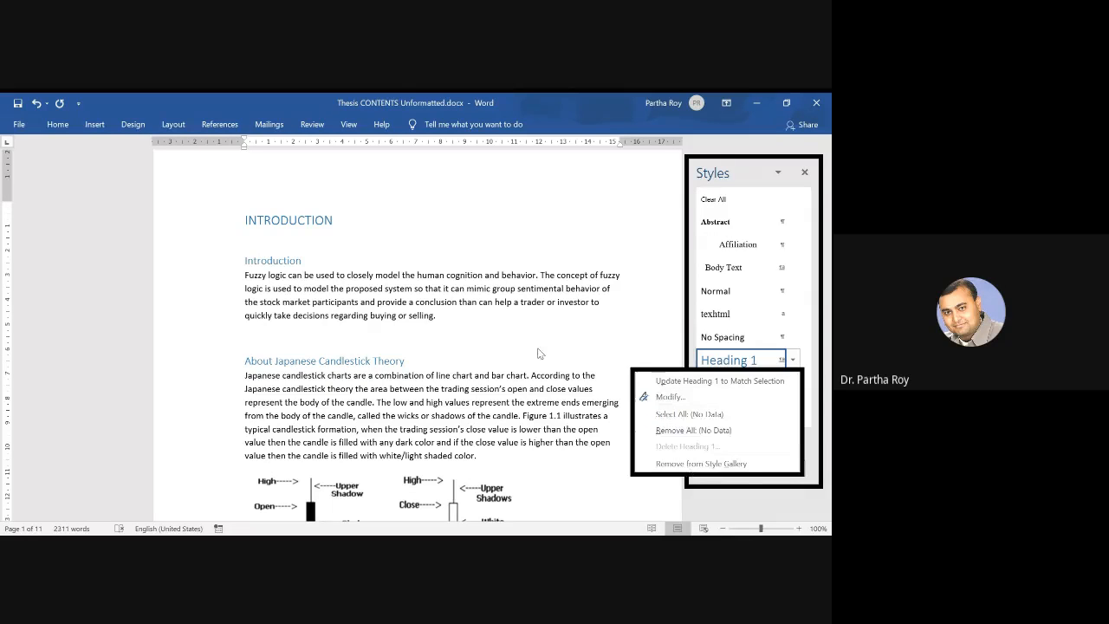
{"action": "left_click", "coordinate": [289, 221]}
{"action": "double_click", "coordinate": [289, 220]}
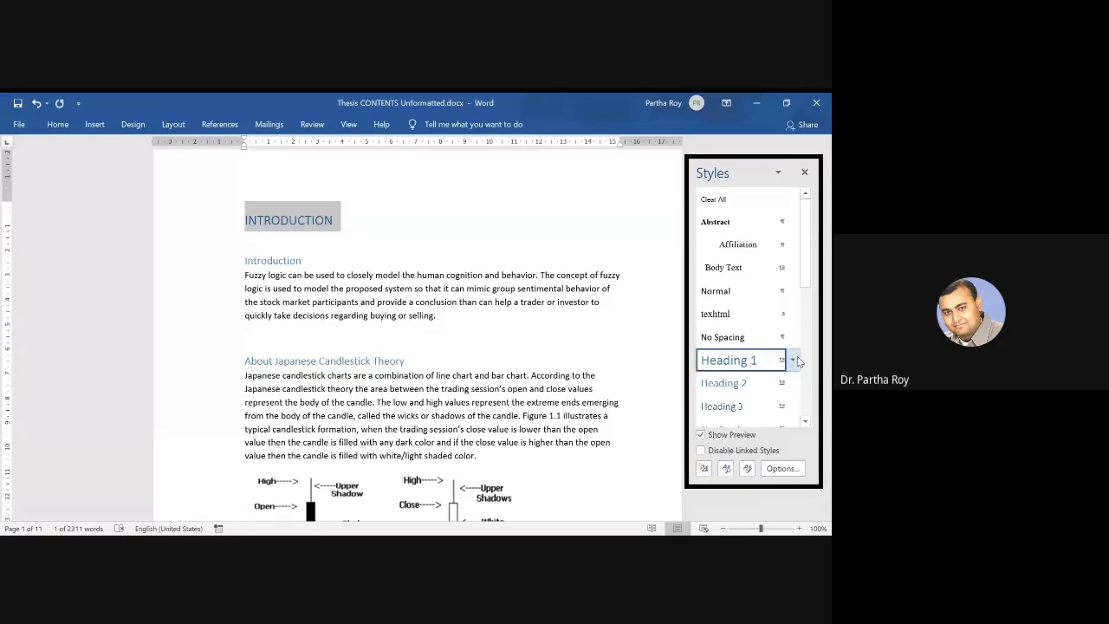
{"action": "left_click", "coordinate": [793, 360]}
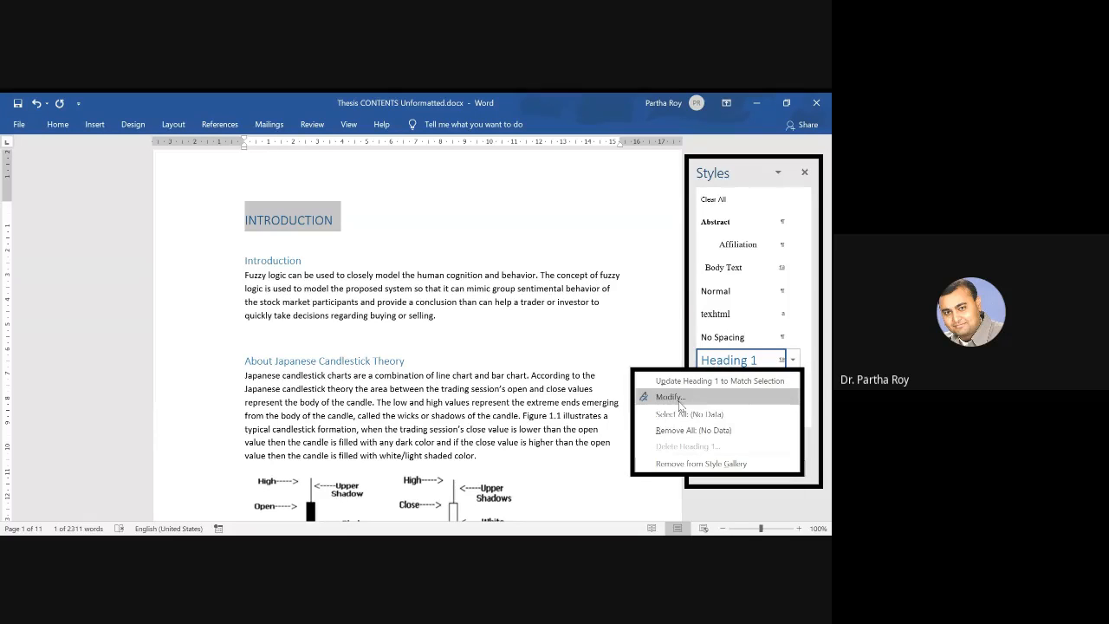
{"action": "key", "text": "Escape"}
Update the Heading 1 style to match the REVIEW OF LITERATURE chapter title.
{"action": "left_click", "coordinate": [350, 341]}
{"action": "scroll", "coordinate": [349, 342], "scroll_direction": "down", "scroll_amount": 2}
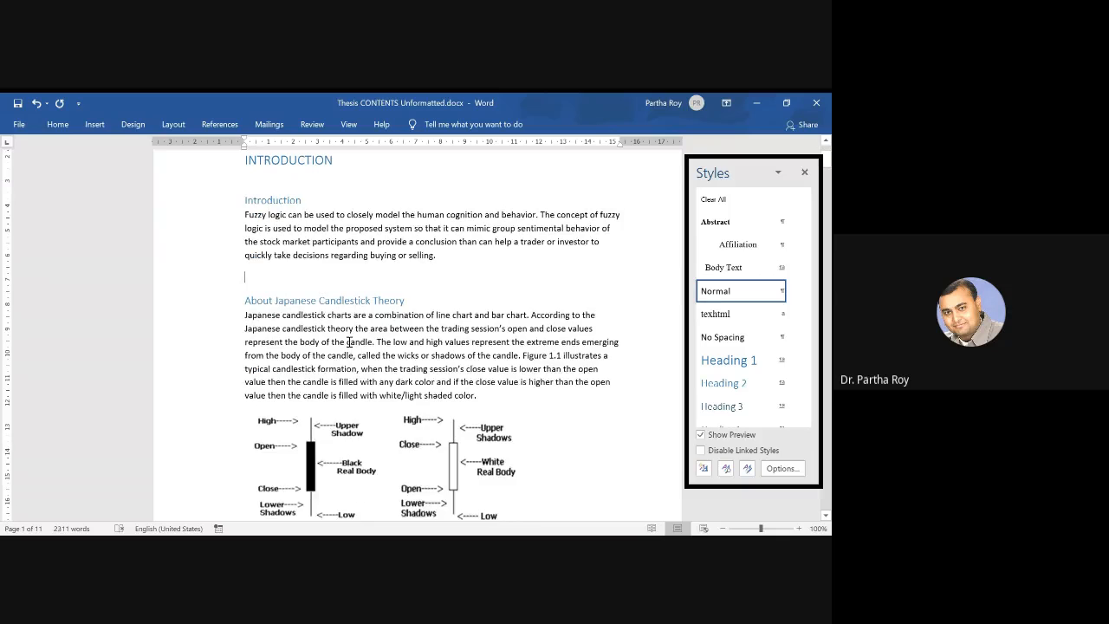
{"action": "scroll", "coordinate": [349, 341], "scroll_direction": "down", "scroll_amount": 3}
{"action": "scroll", "coordinate": [354, 418], "scroll_direction": "down", "scroll_amount": 20}
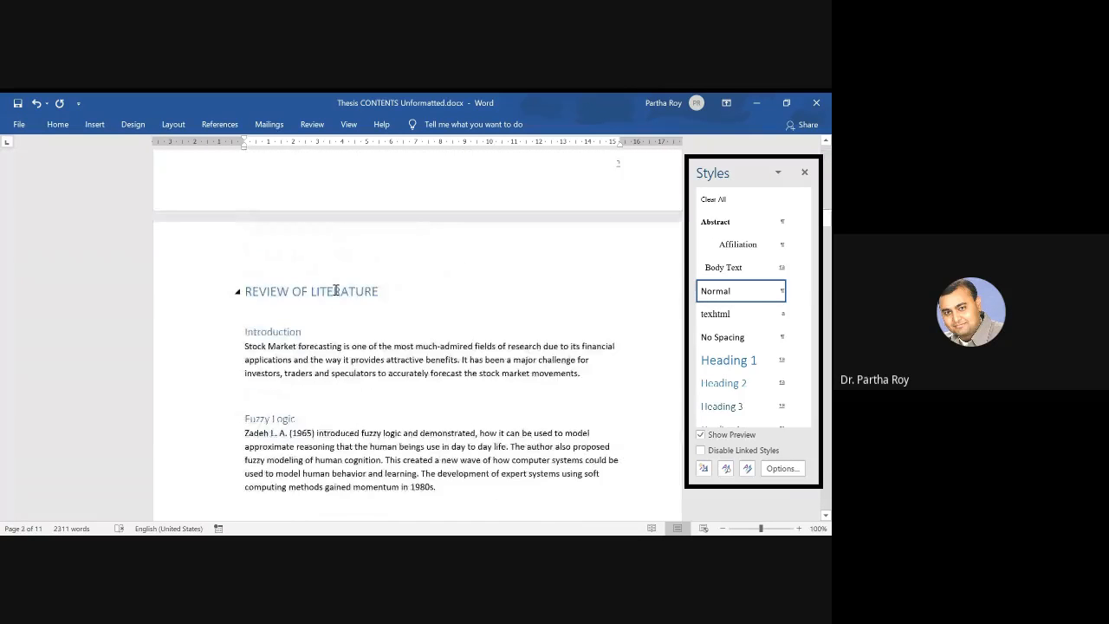
{"action": "left_click", "coordinate": [336, 291]}
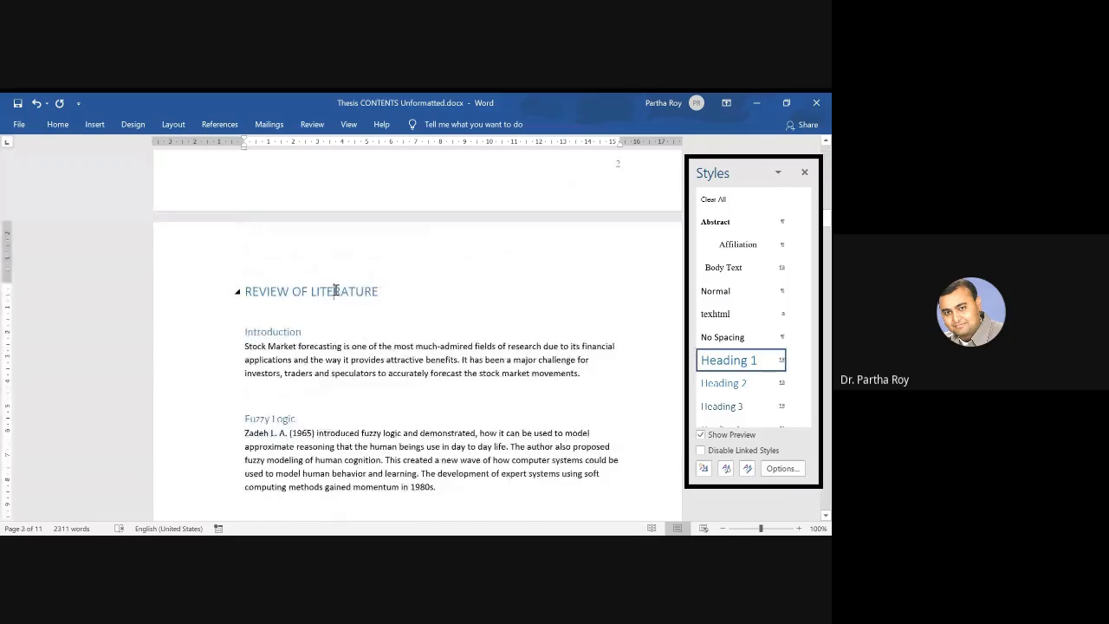
{"action": "left_click", "coordinate": [793, 361]}
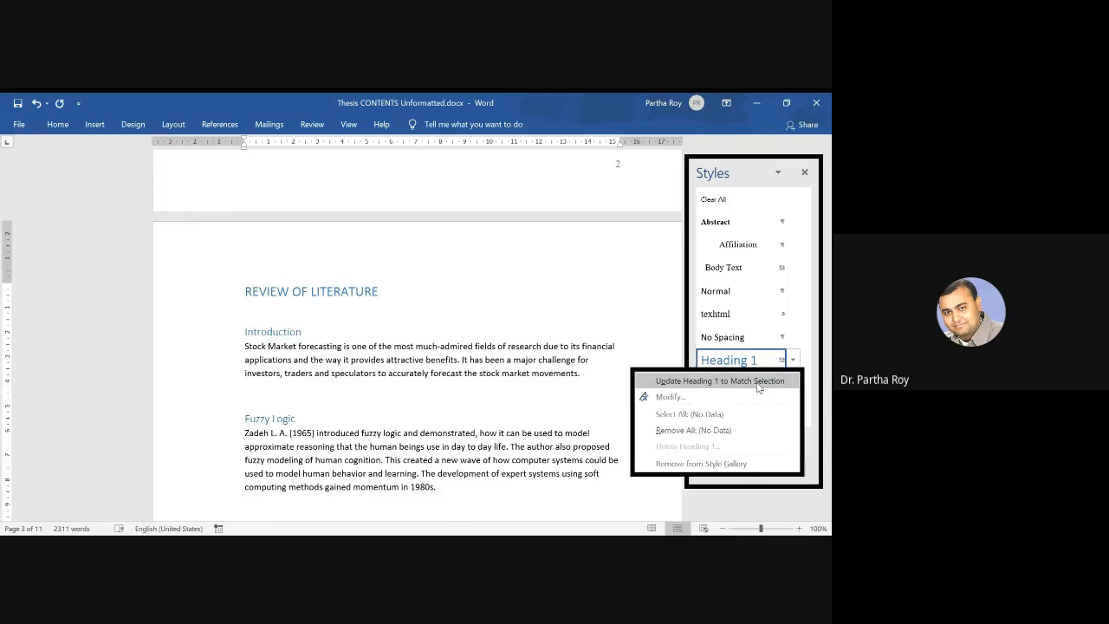
{"action": "left_click", "coordinate": [758, 381]}
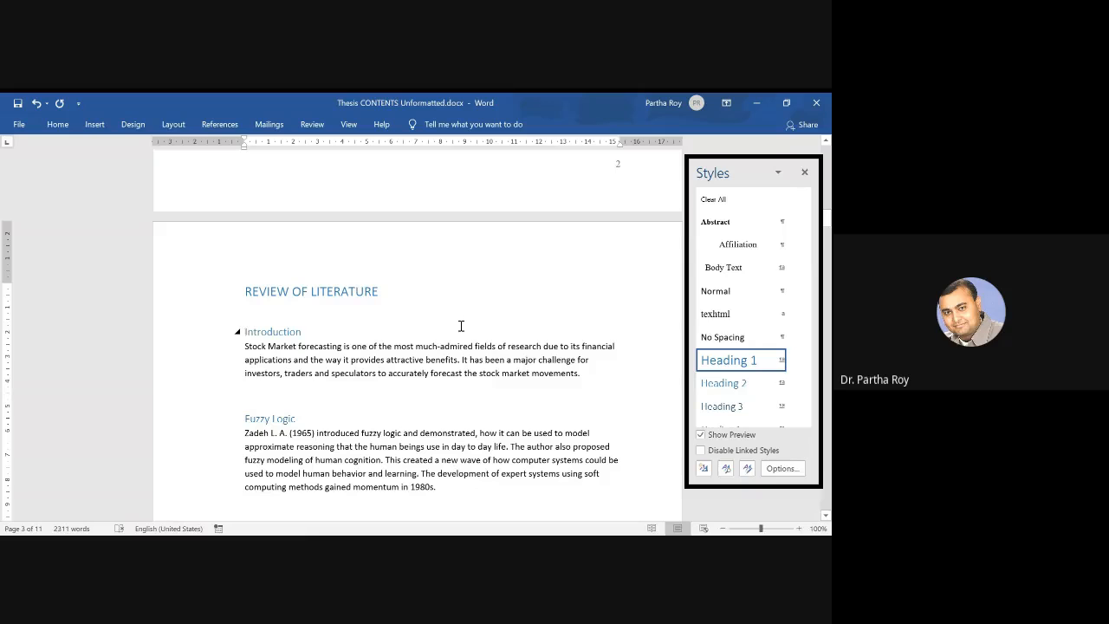
{"action": "triple_click", "coordinate": [341, 295]}
{"action": "left_click", "coordinate": [340, 295]}
{"action": "double_click", "coordinate": [337, 295]}
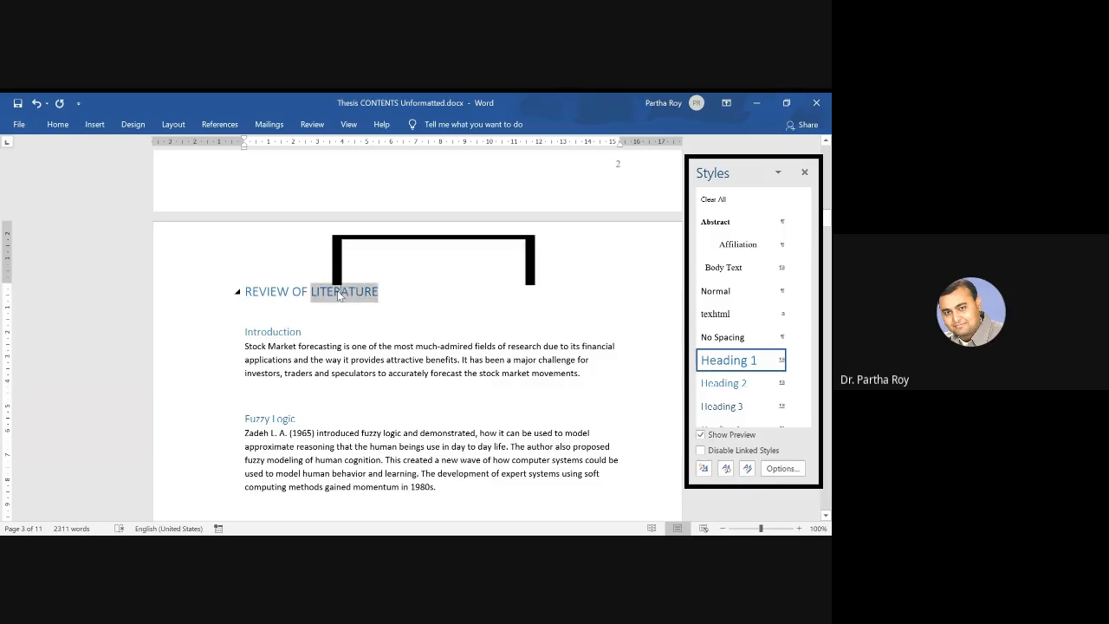
Try bold formatting on the INTRODUCTION chapter title.
{"action": "scroll", "coordinate": [445, 338], "scroll_direction": "up", "scroll_amount": 7}
{"action": "scroll", "coordinate": [445, 340], "scroll_direction": "up", "scroll_amount": 15}
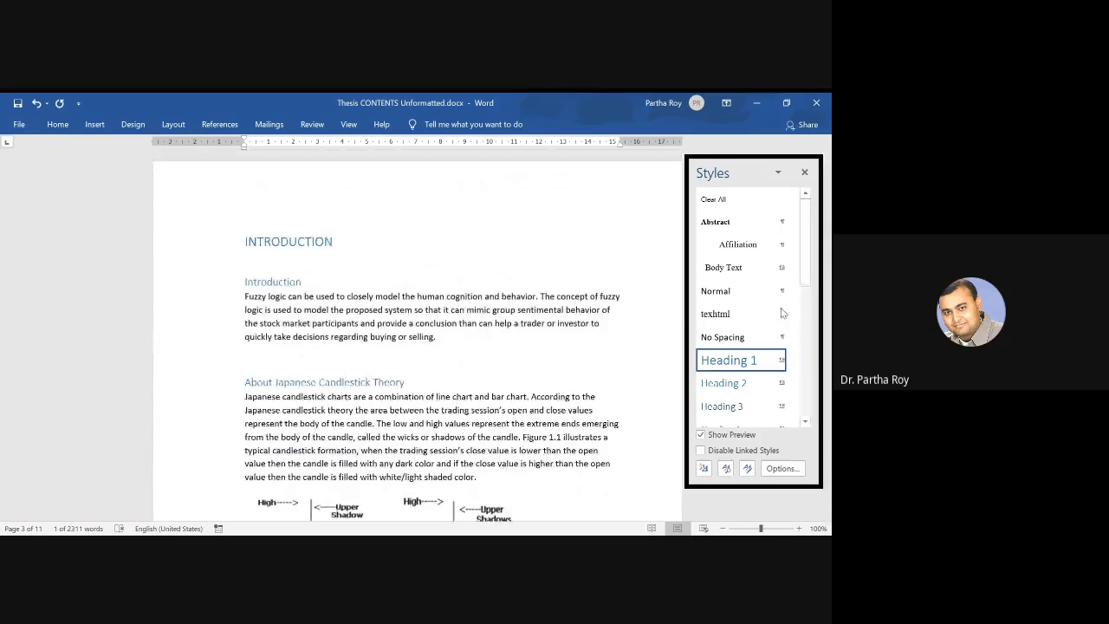
{"action": "double_click", "coordinate": [286, 244]}
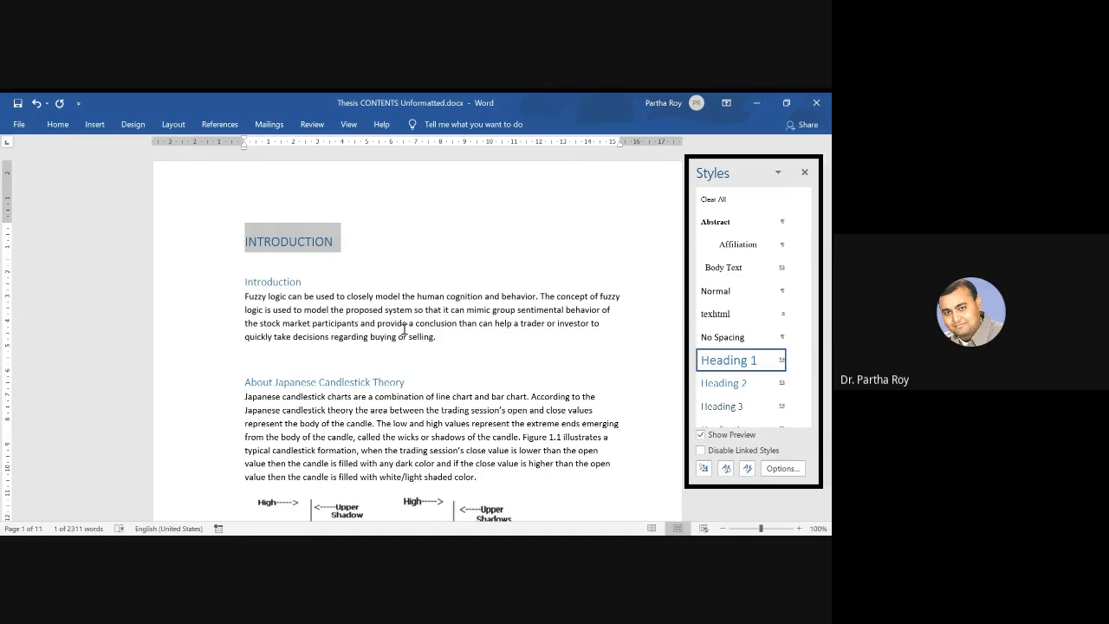
{"action": "mouse_move", "coordinate": [271, 251]}
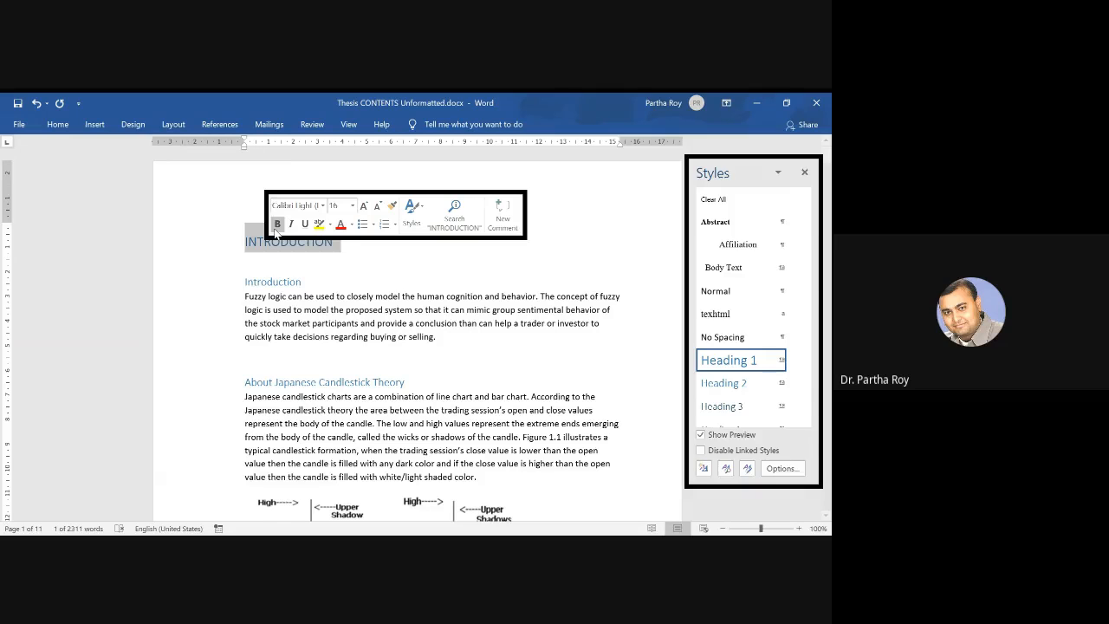
{"action": "left_click", "coordinate": [275, 227]}
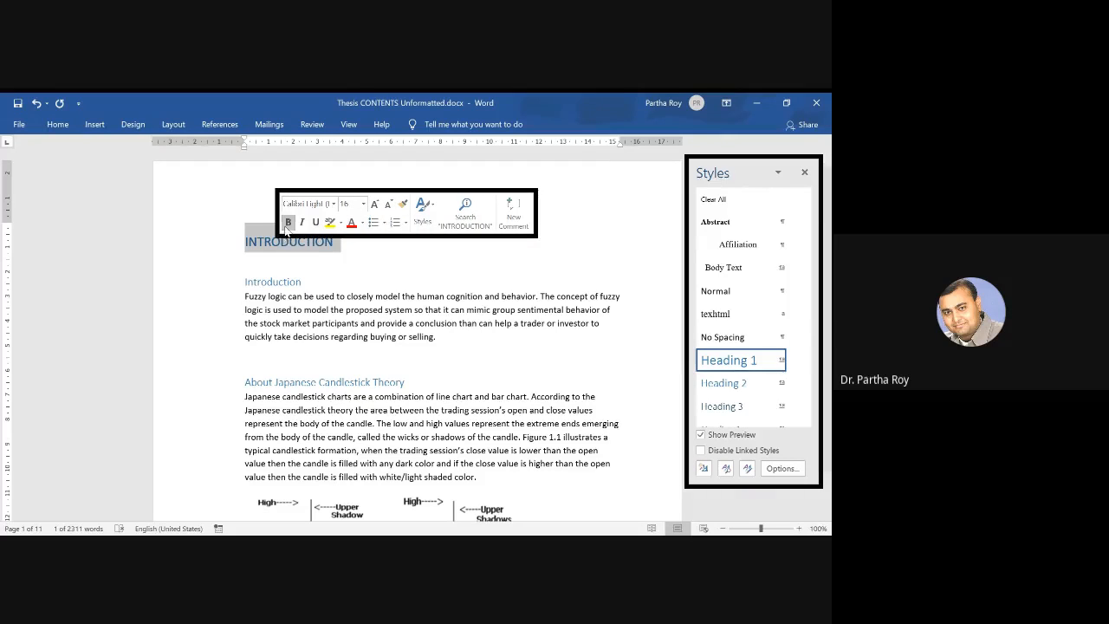
{"action": "left_click", "coordinate": [314, 247]}
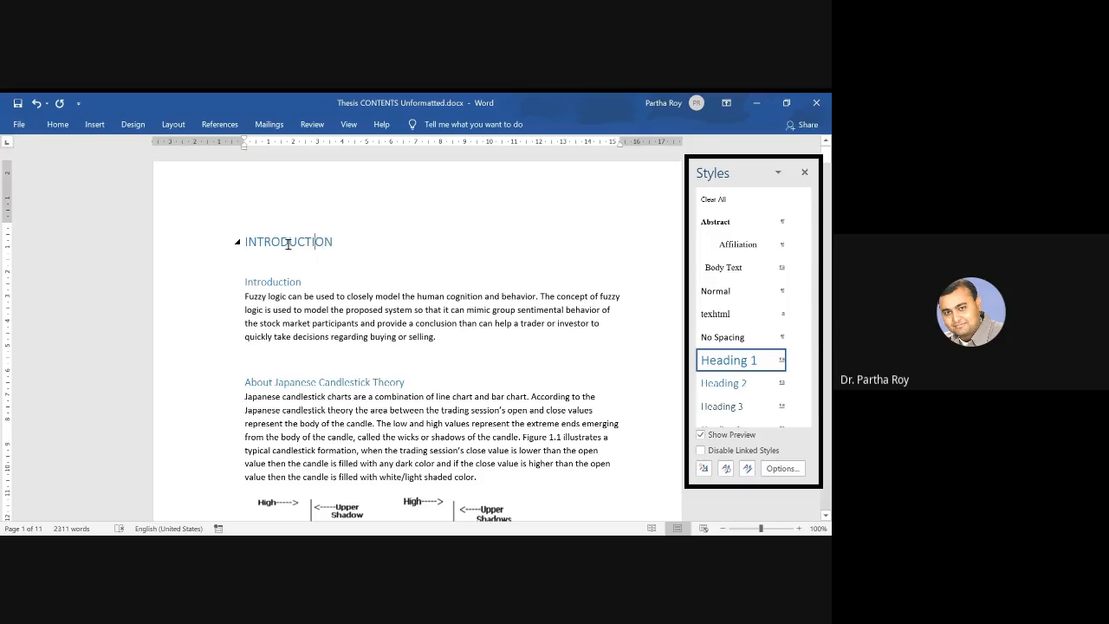
Make the INTRODUCTION chapter title bold and set its font colour to black.
{"action": "double_click", "coordinate": [289, 243]}
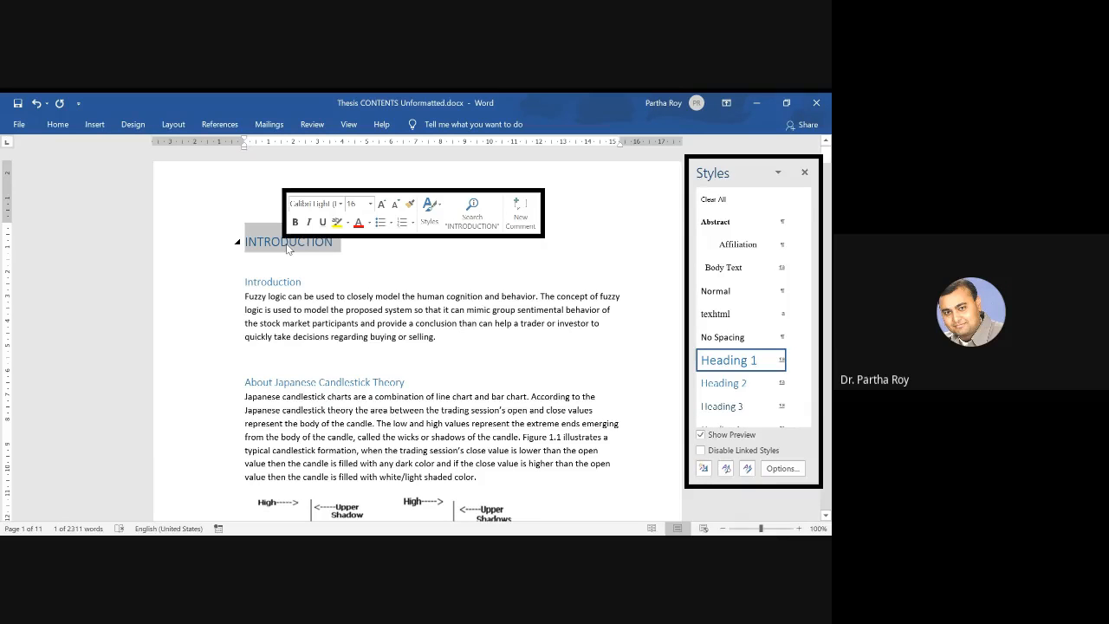
{"action": "left_click", "coordinate": [294, 222]}
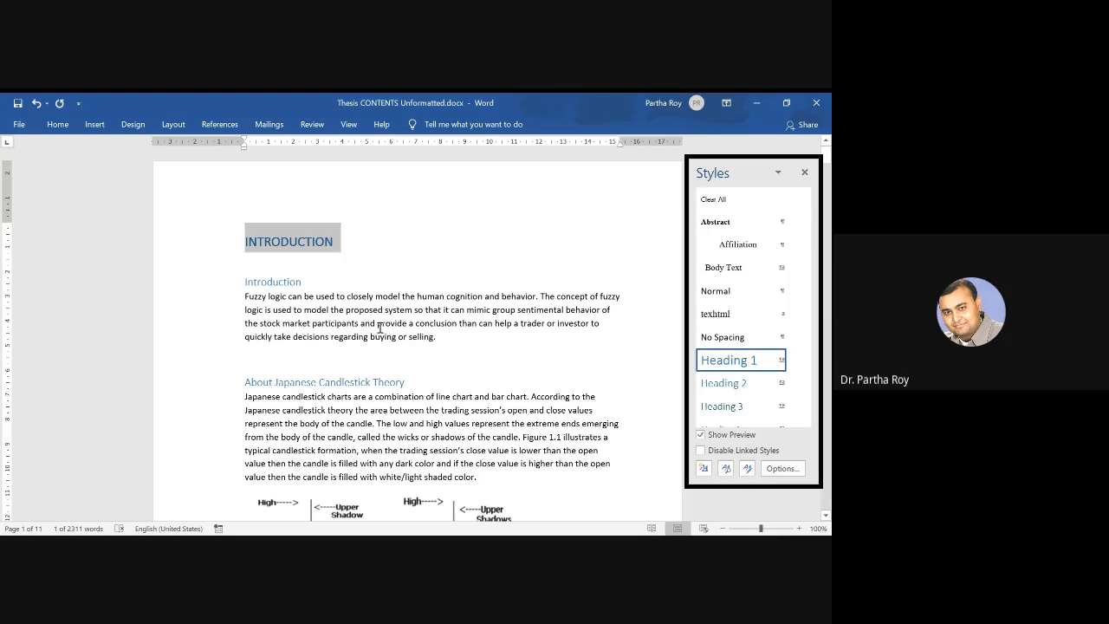
{"action": "mouse_move", "coordinate": [305, 250]}
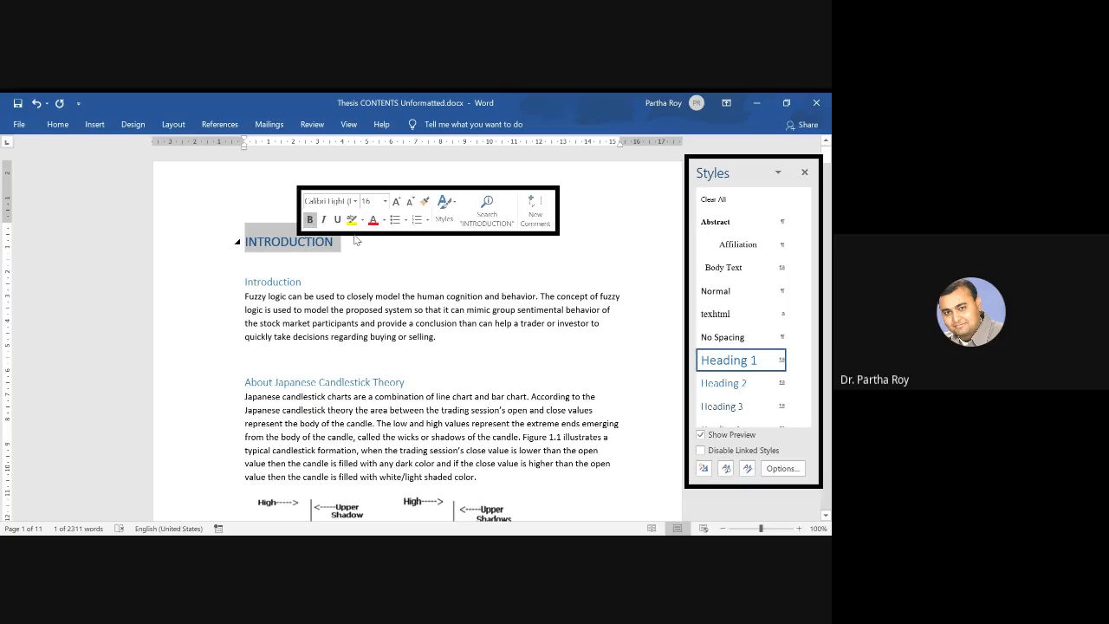
{"action": "left_click", "coordinate": [384, 221]}
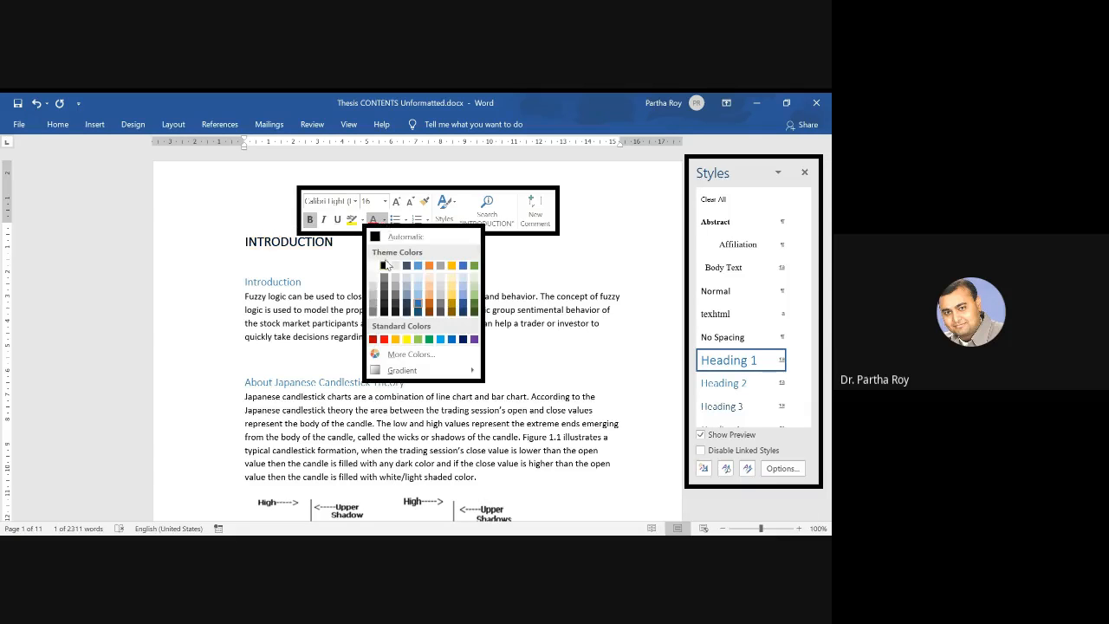
{"action": "left_click", "coordinate": [388, 270]}
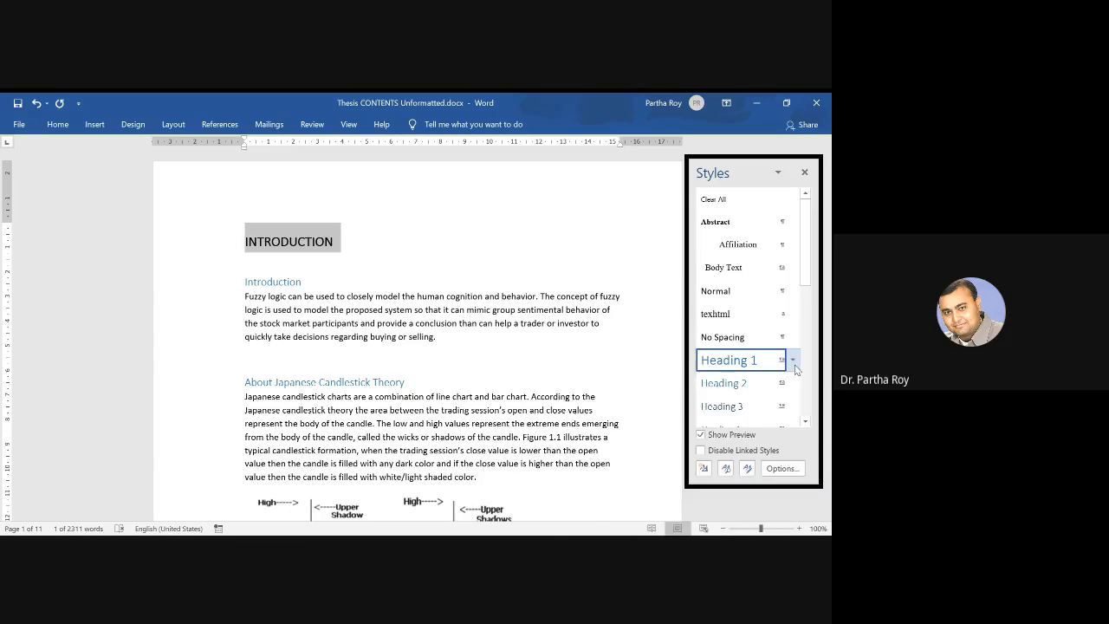
Update the Heading 1 style to match the formatting of the selected INTRODUCTION chapter title.
{"action": "mouse_move", "coordinate": [796, 369]}
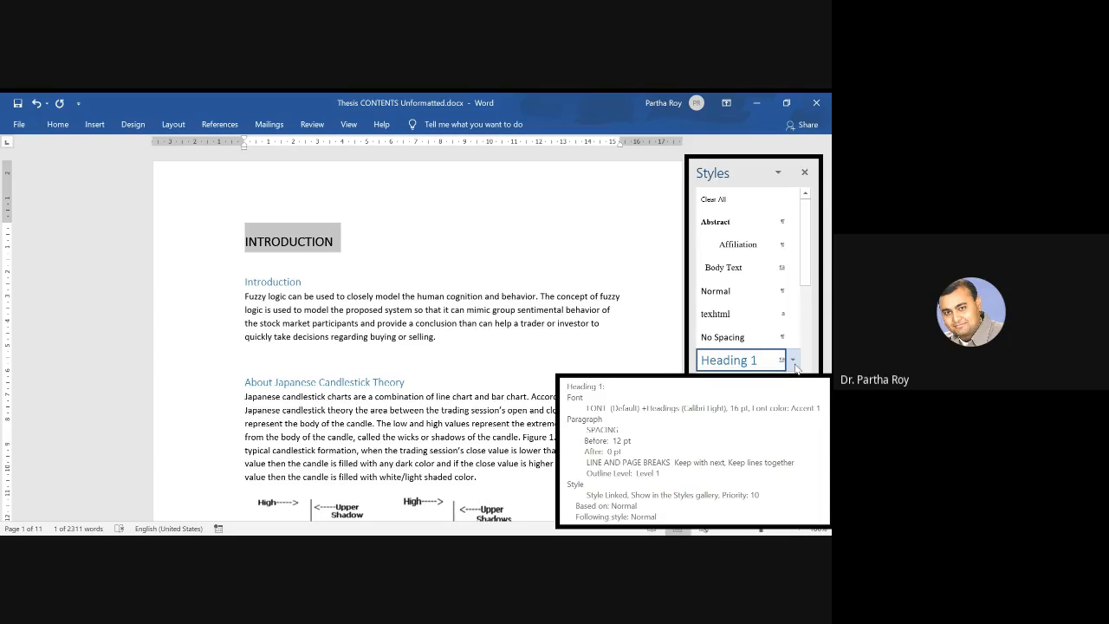
{"action": "left_click", "coordinate": [303, 242]}
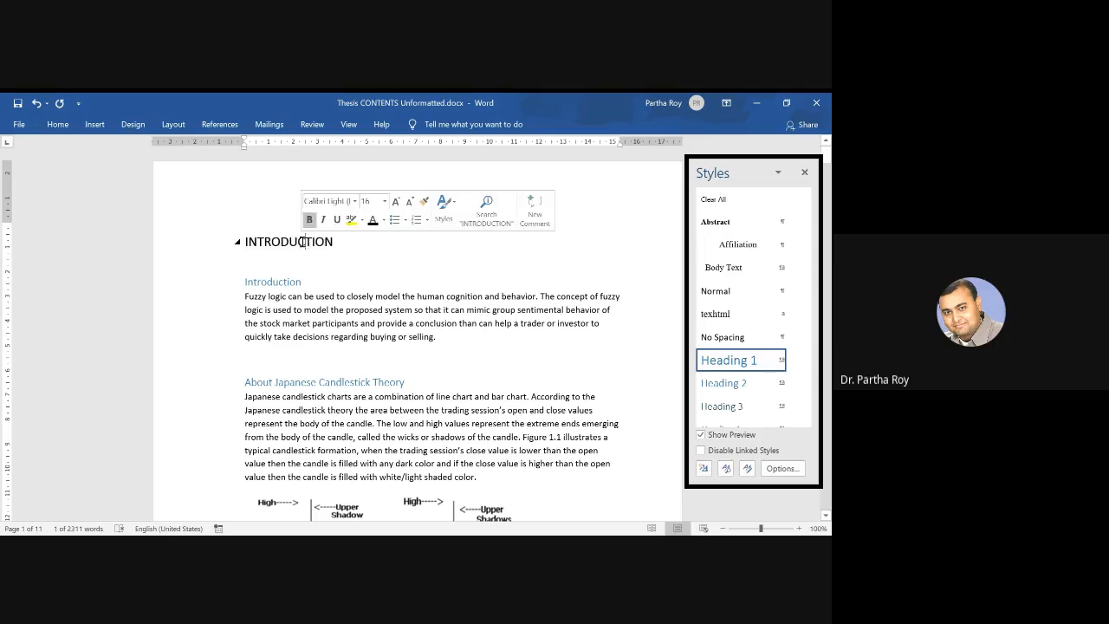
{"action": "triple_click", "coordinate": [304, 242]}
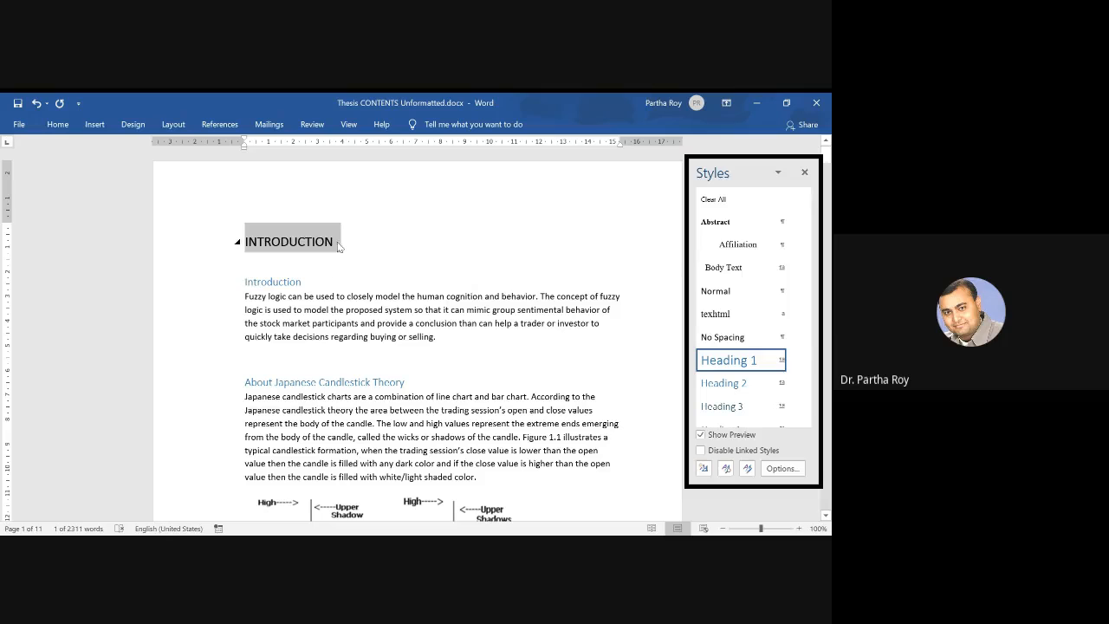
{"action": "mouse_move", "coordinate": [794, 364]}
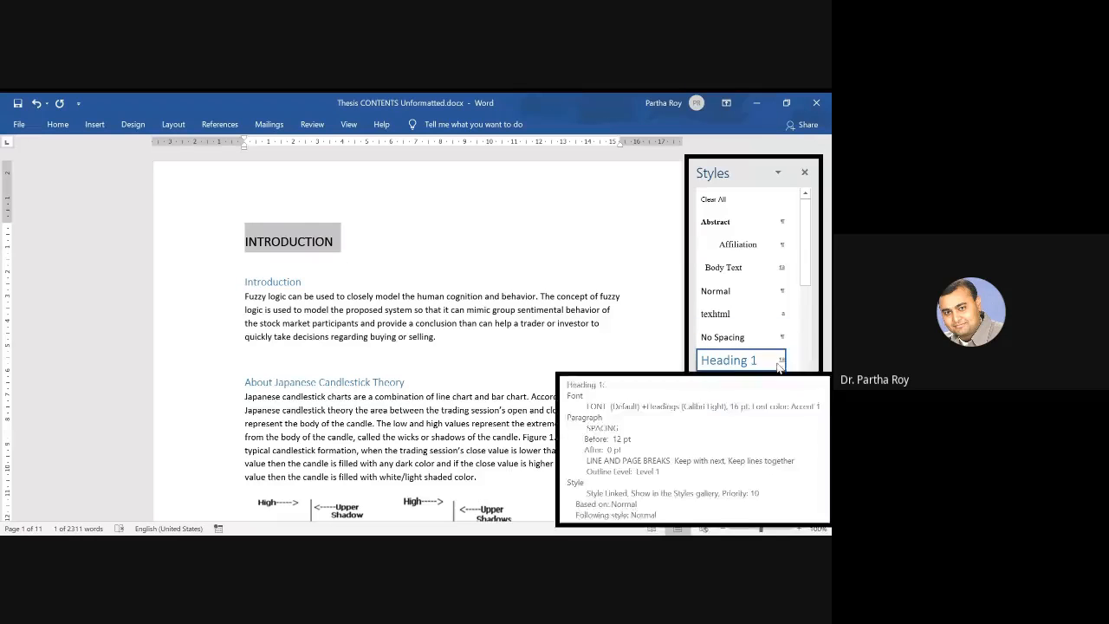
{"action": "left_click", "coordinate": [745, 360]}
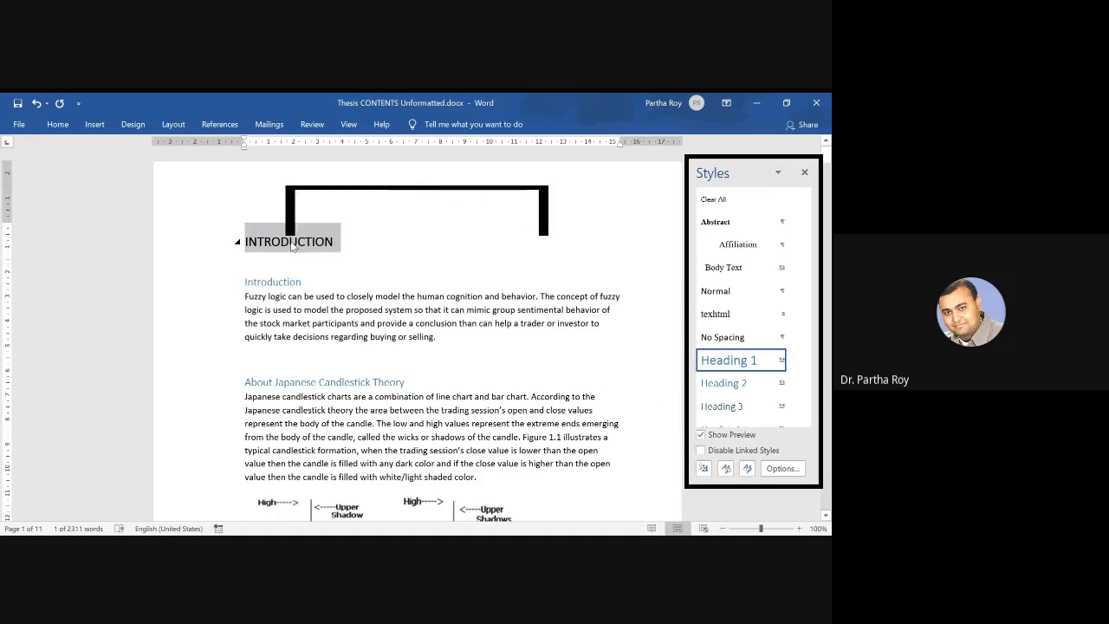
{"action": "mouse_move", "coordinate": [793, 364]}
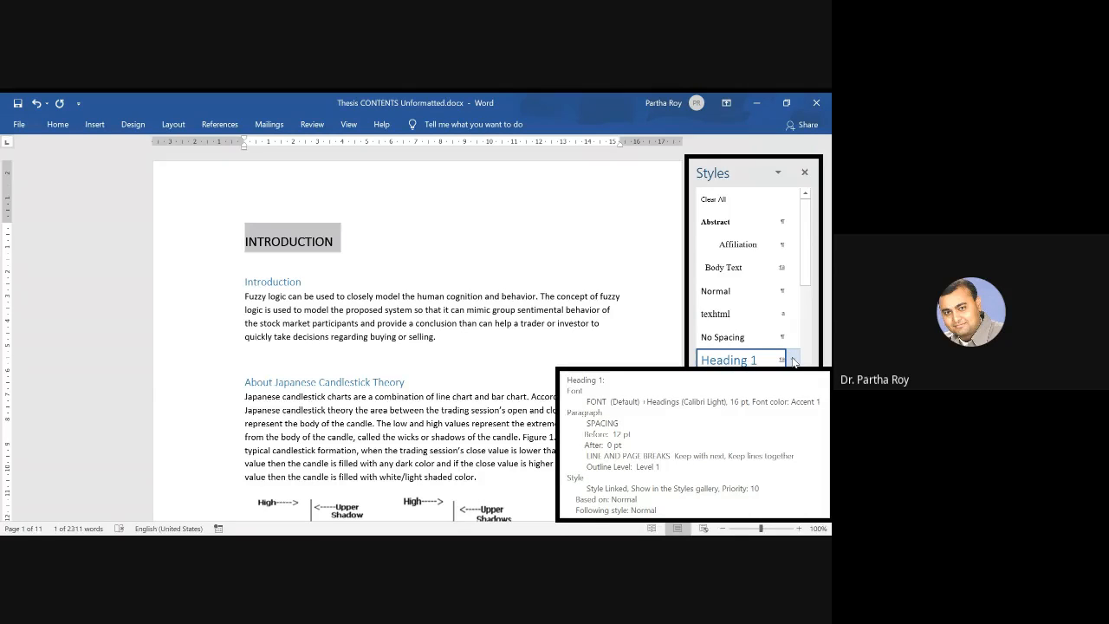
{"action": "left_click", "coordinate": [792, 360]}
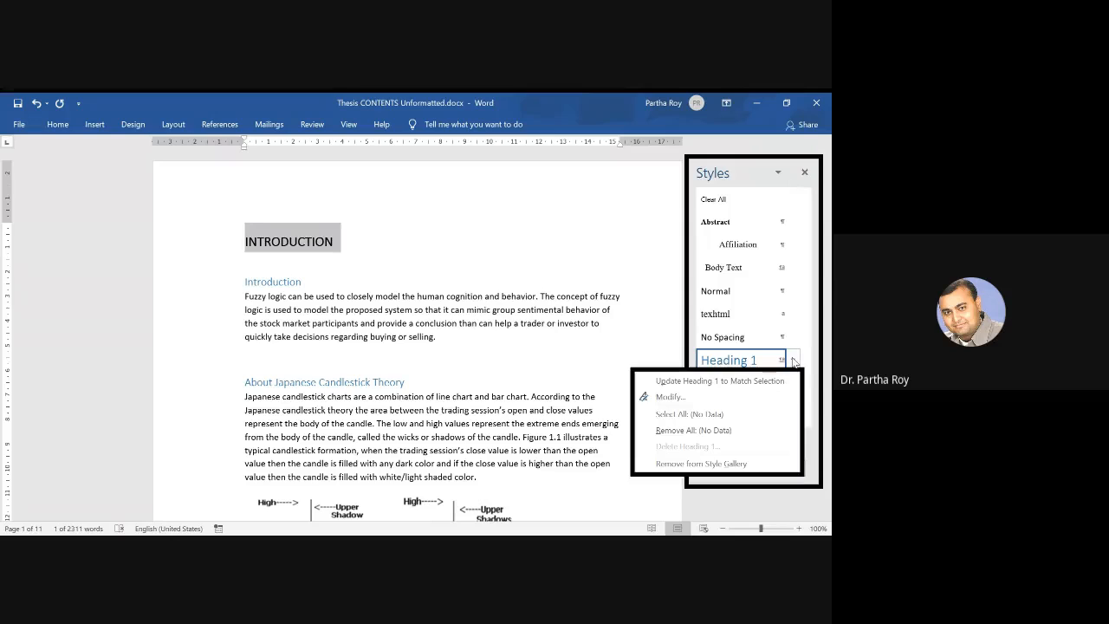
{"action": "left_click", "coordinate": [702, 385]}
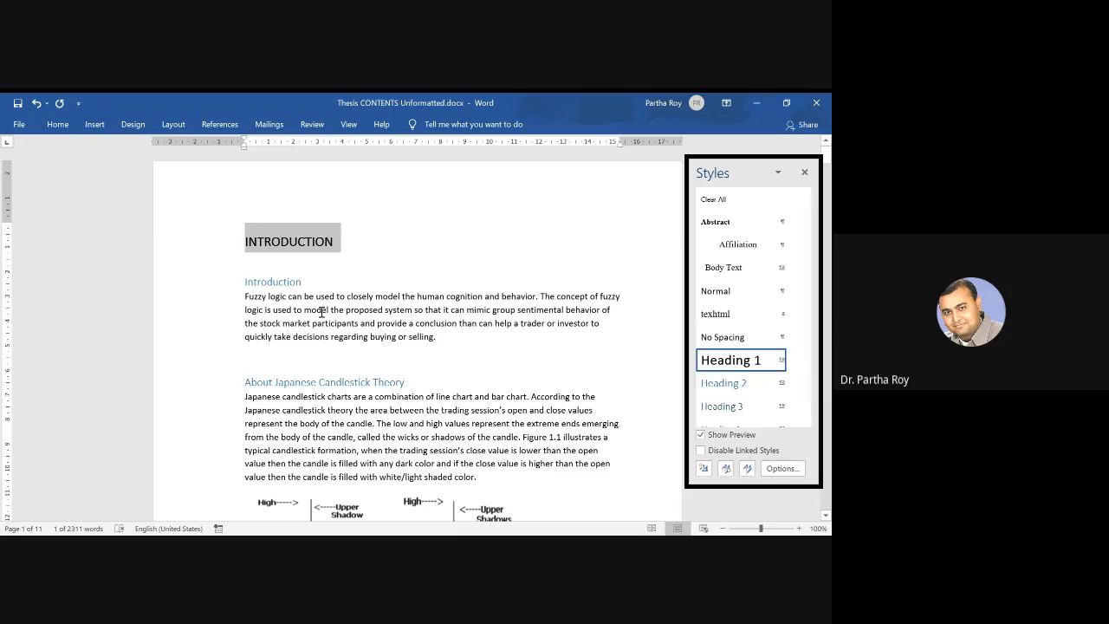
Check the REVIEW OF LITERATURE and PROPOSED METHODOLOGY chapter titles for the bold black Heading 1 formatting.
{"action": "scroll", "coordinate": [339, 430], "scroll_direction": "down", "scroll_amount": 10}
{"action": "scroll", "coordinate": [339, 429], "scroll_direction": "down", "scroll_amount": 15}
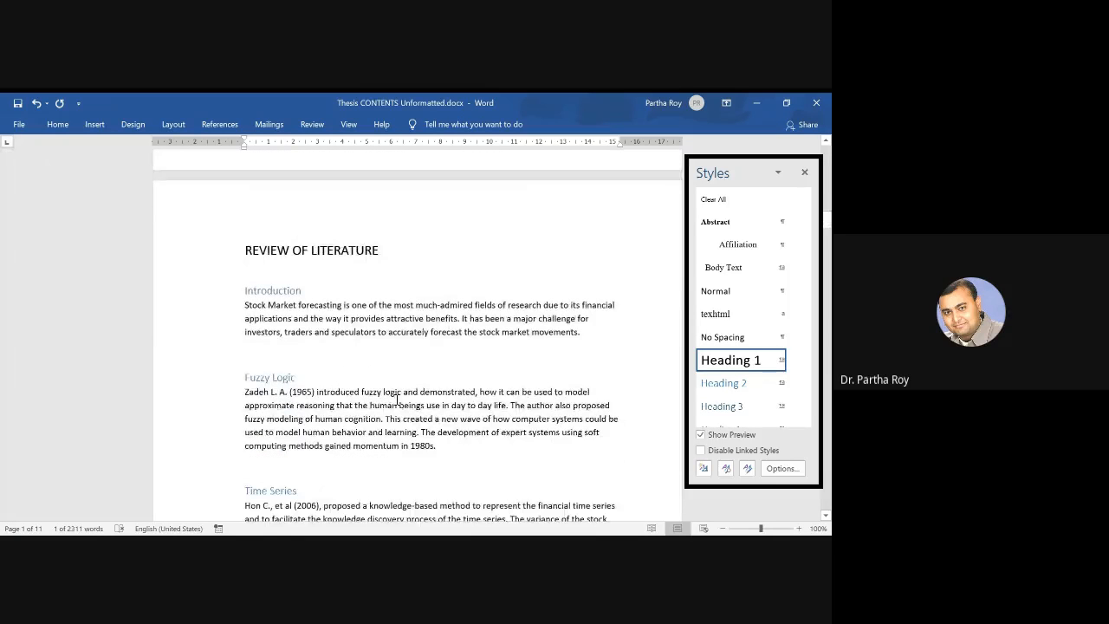
{"action": "triple_click", "coordinate": [314, 251]}
{"action": "scroll", "coordinate": [371, 317], "scroll_direction": "down", "scroll_amount": 10}
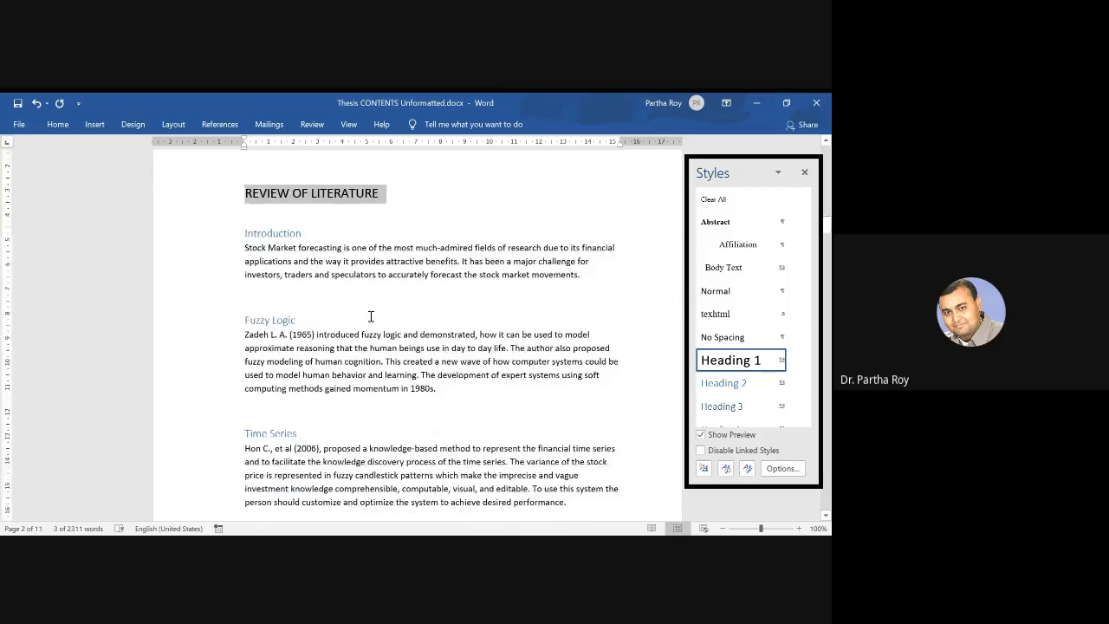
{"action": "scroll", "coordinate": [371, 317], "scroll_direction": "down", "scroll_amount": 12}
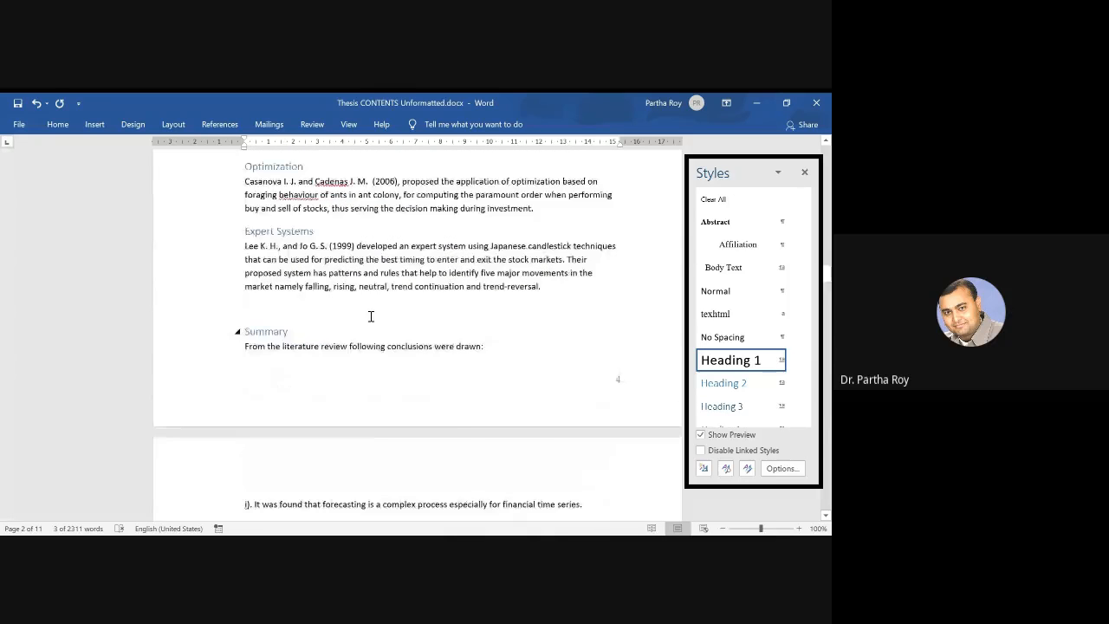
{"action": "triple_click", "coordinate": [353, 256]}
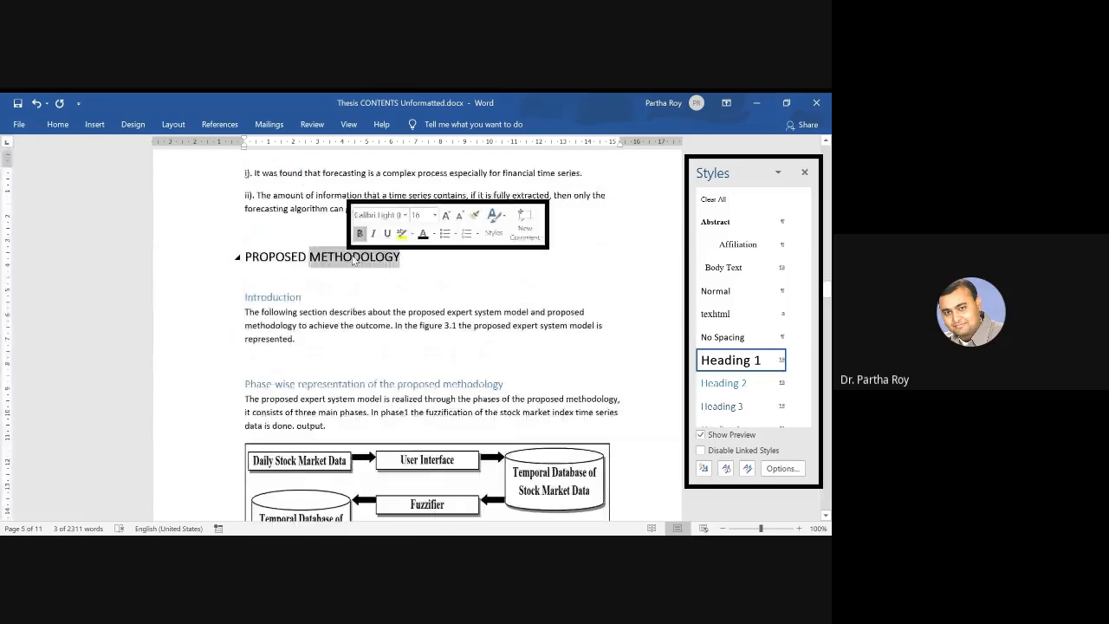
{"action": "scroll", "coordinate": [402, 302], "scroll_direction": "down", "scroll_amount": 2}
{"action": "scroll", "coordinate": [401, 303], "scroll_direction": "down", "scroll_amount": 8}
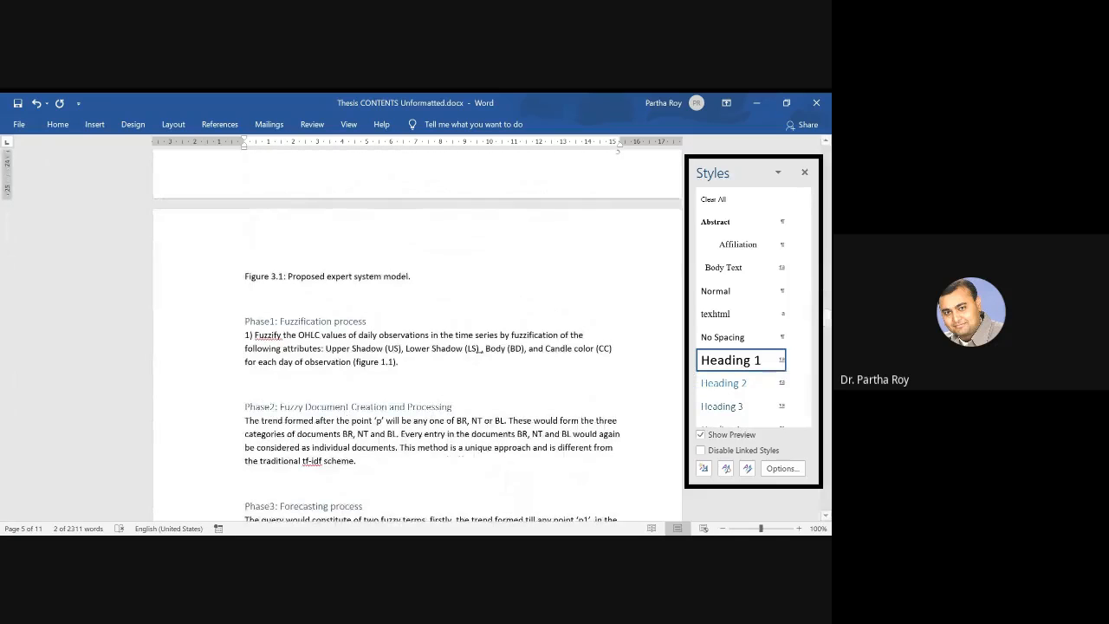
{"action": "left_click", "coordinate": [651, 300]}
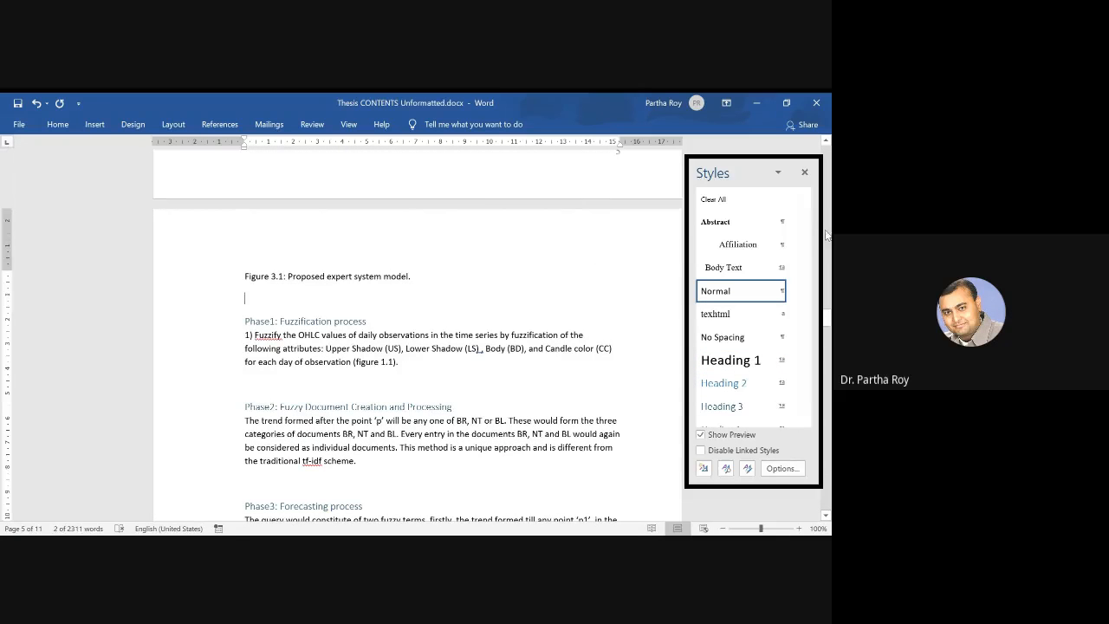
Set the INTRODUCTION chapter title's font to Times New Roman and update the Heading 1 style to match it.
{"action": "left_click", "coordinate": [828, 160]}
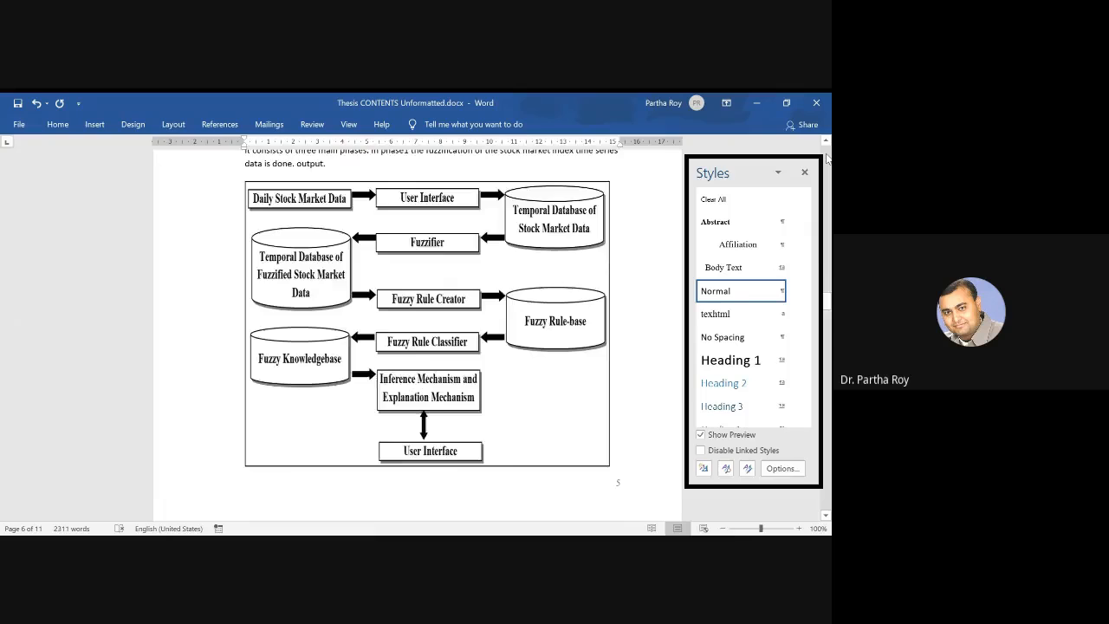
{"action": "left_click", "coordinate": [828, 159]}
{"action": "left_click", "coordinate": [282, 241]}
{"action": "double_click", "coordinate": [282, 241]}
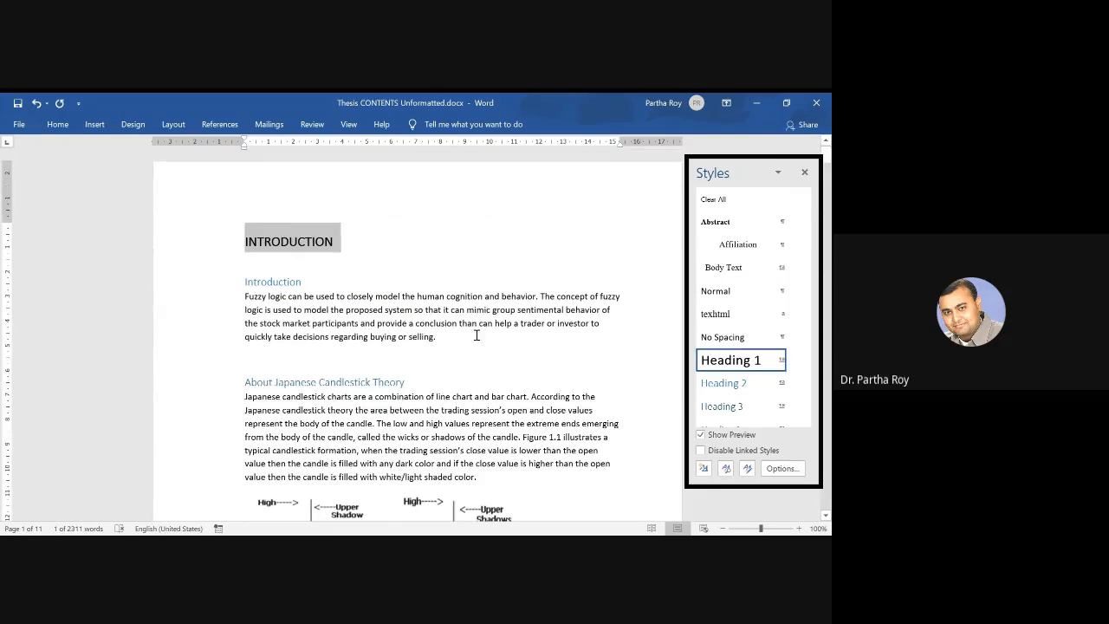
{"action": "double_click", "coordinate": [310, 243]}
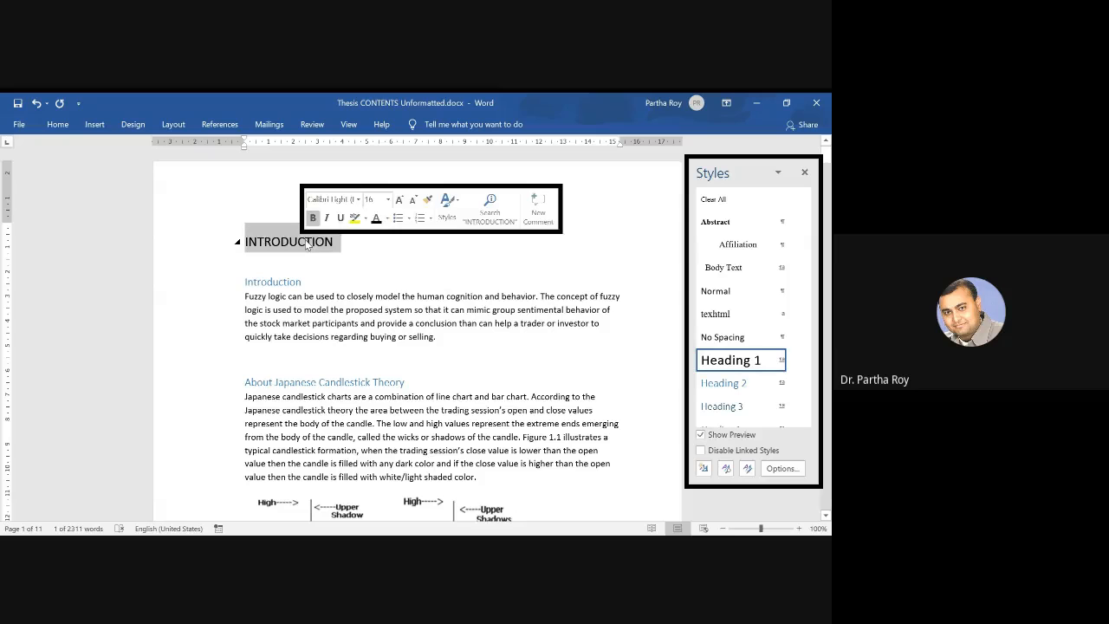
{"action": "left_click", "coordinate": [358, 200]}
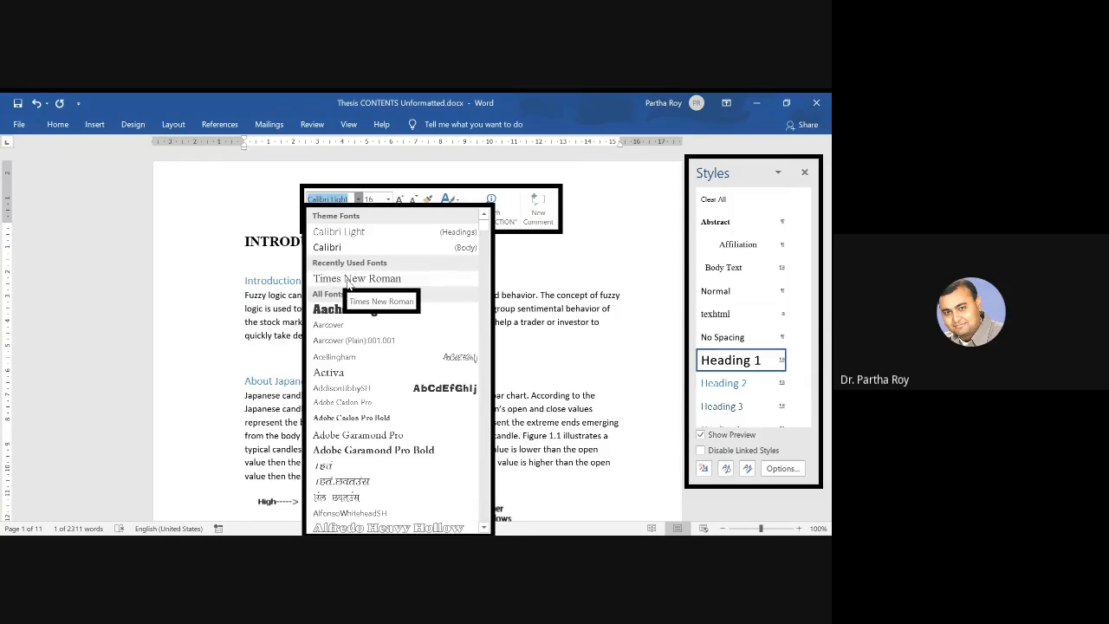
{"action": "left_click", "coordinate": [289, 242]}
{"action": "double_click", "coordinate": [289, 242]}
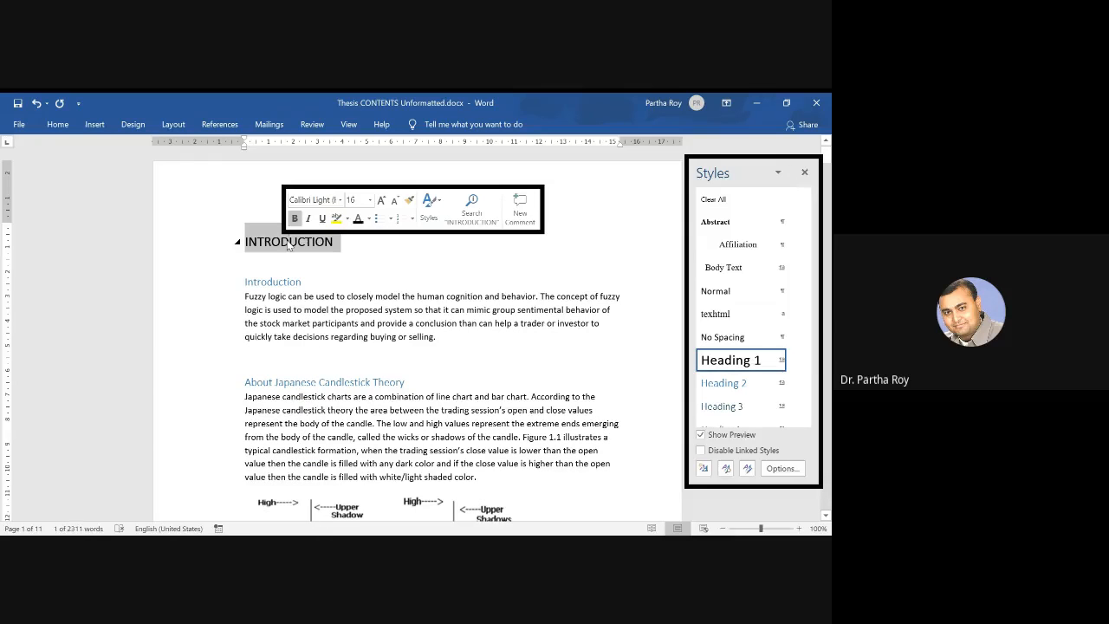
{"action": "left_click", "coordinate": [341, 200]}
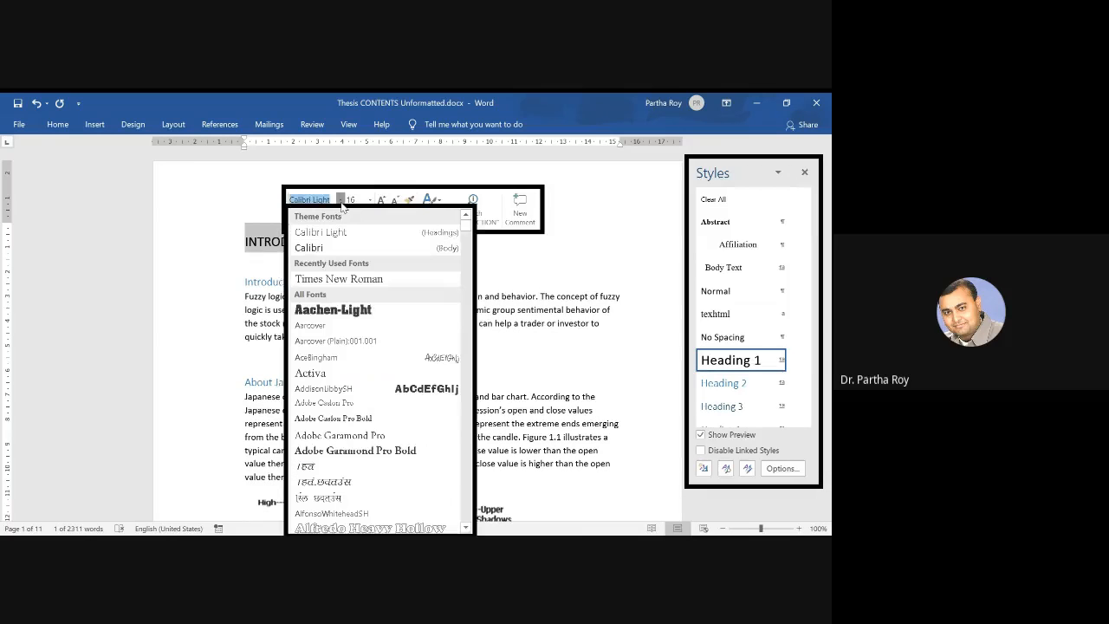
{"action": "left_click", "coordinate": [340, 279]}
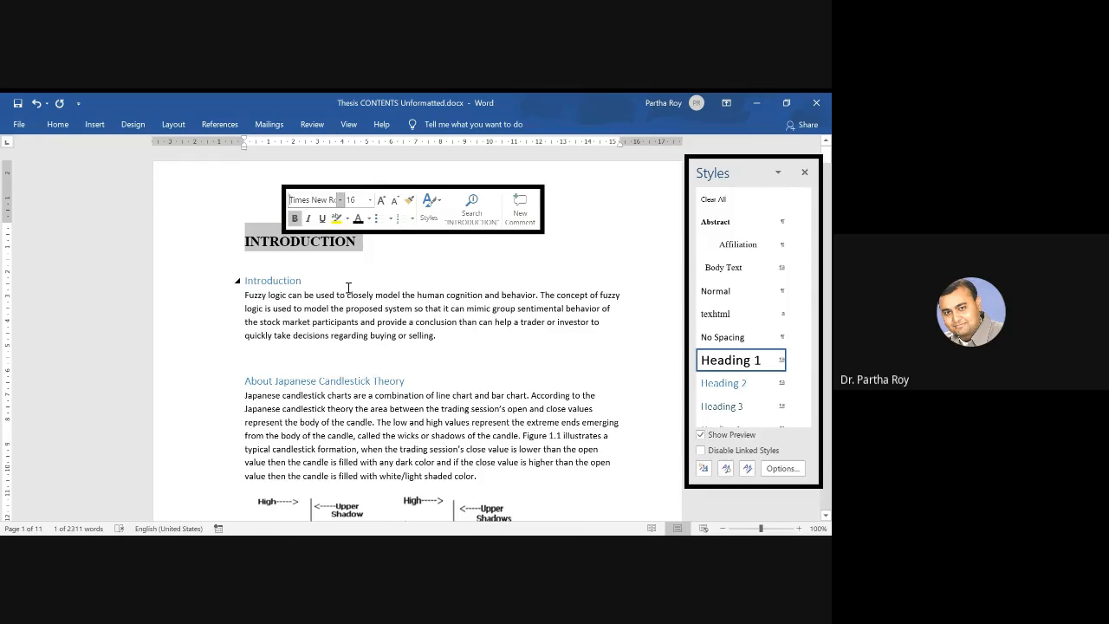
{"action": "left_click", "coordinate": [793, 361]}
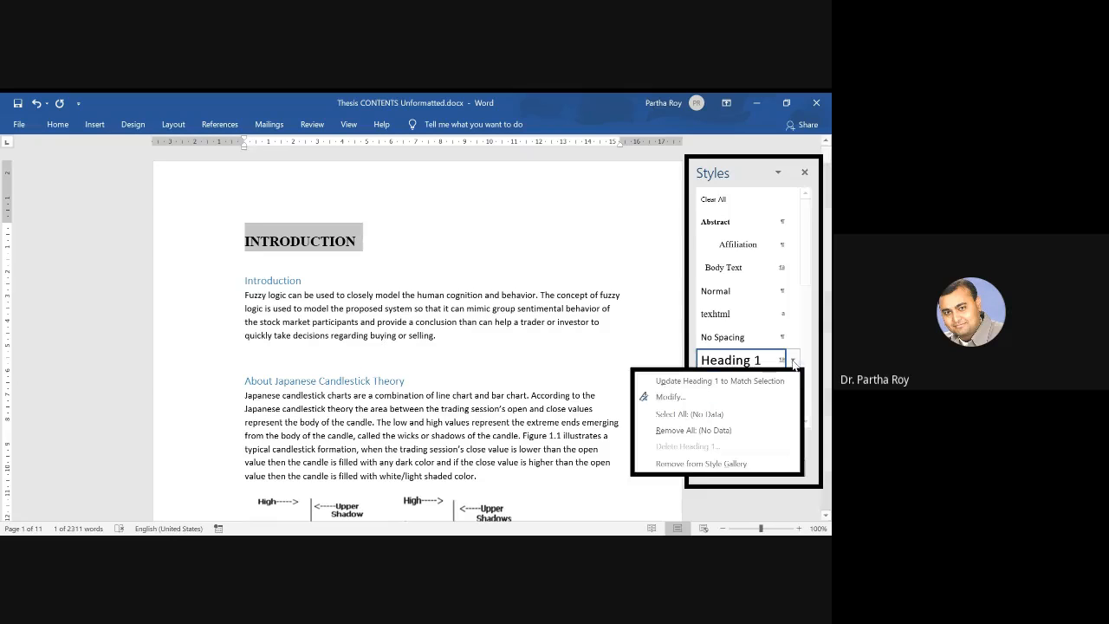
{"action": "left_click", "coordinate": [709, 386]}
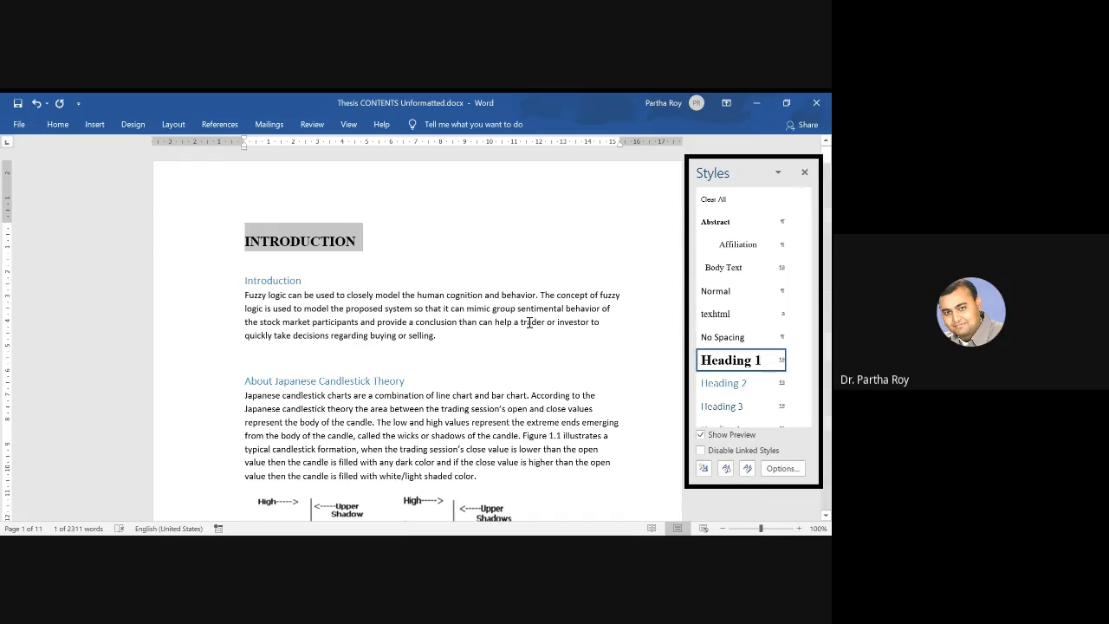
Examine the REVIEW OF LITERATURE and PROPOSED METHODOLOGY chapter titles for the Times New Roman font of Heading 1.
{"action": "scroll", "coordinate": [322, 323], "scroll_direction": "down", "scroll_amount": 20}
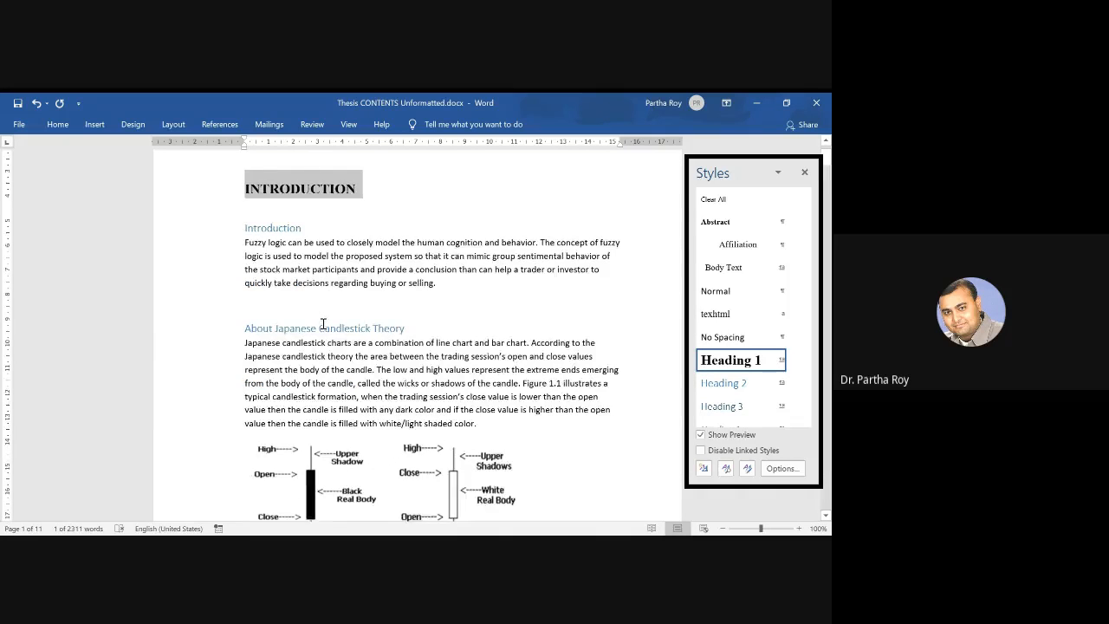
{"action": "scroll", "coordinate": [300, 386], "scroll_direction": "down", "scroll_amount": 3}
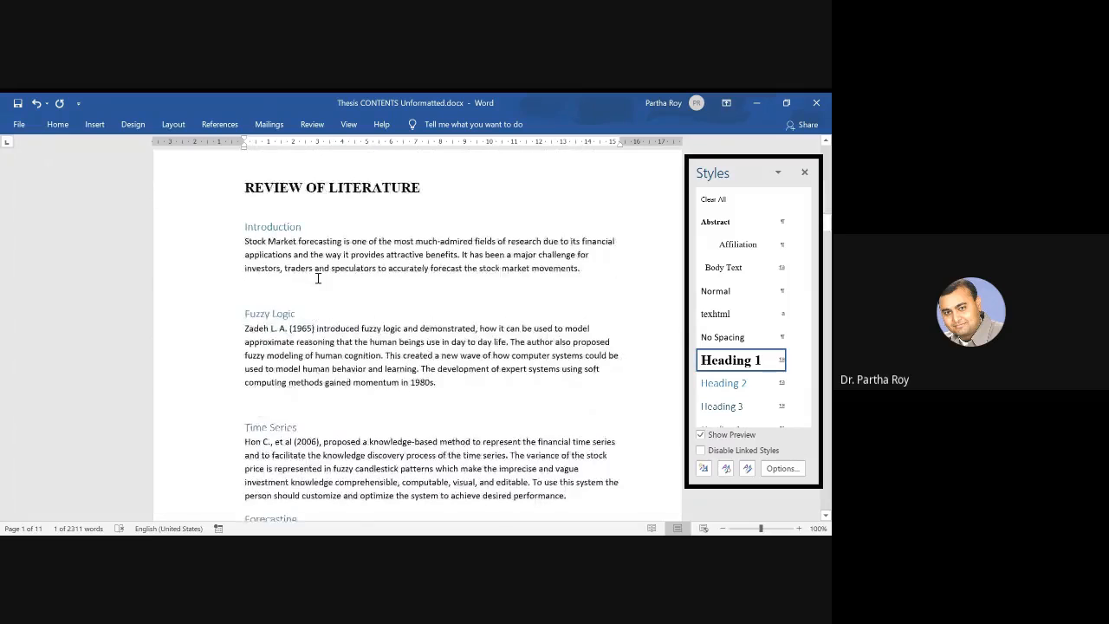
{"action": "scroll", "coordinate": [317, 278], "scroll_direction": "up", "scroll_amount": 2}
{"action": "left_click", "coordinate": [347, 254]}
{"action": "triple_click", "coordinate": [348, 253]}
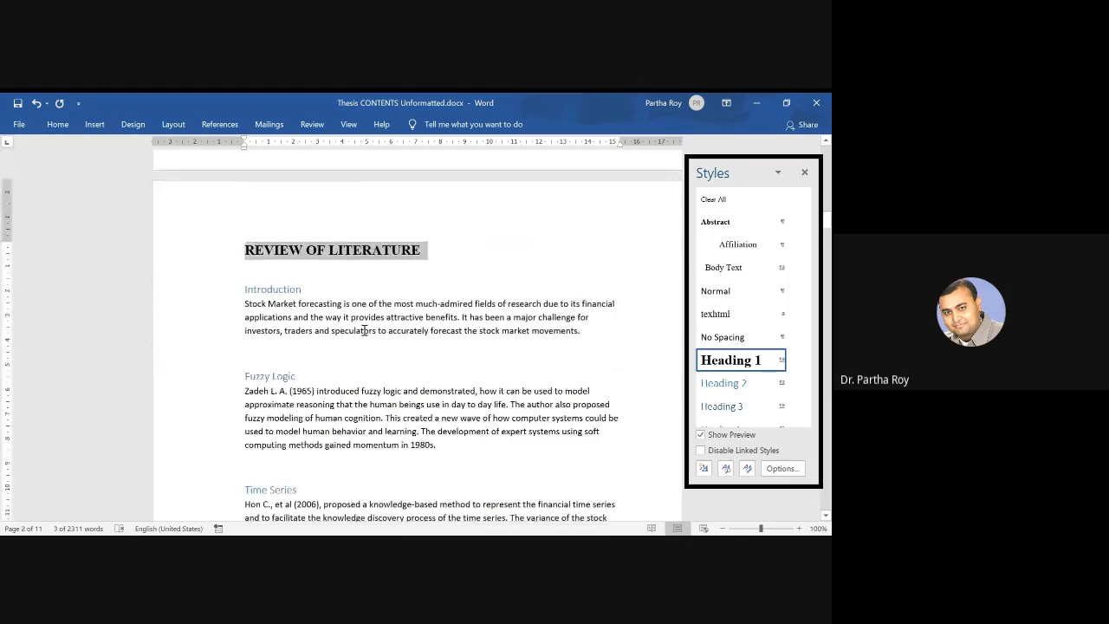
{"action": "scroll", "coordinate": [346, 338], "scroll_direction": "down", "scroll_amount": 10}
{"action": "scroll", "coordinate": [363, 342], "scroll_direction": "down", "scroll_amount": 15}
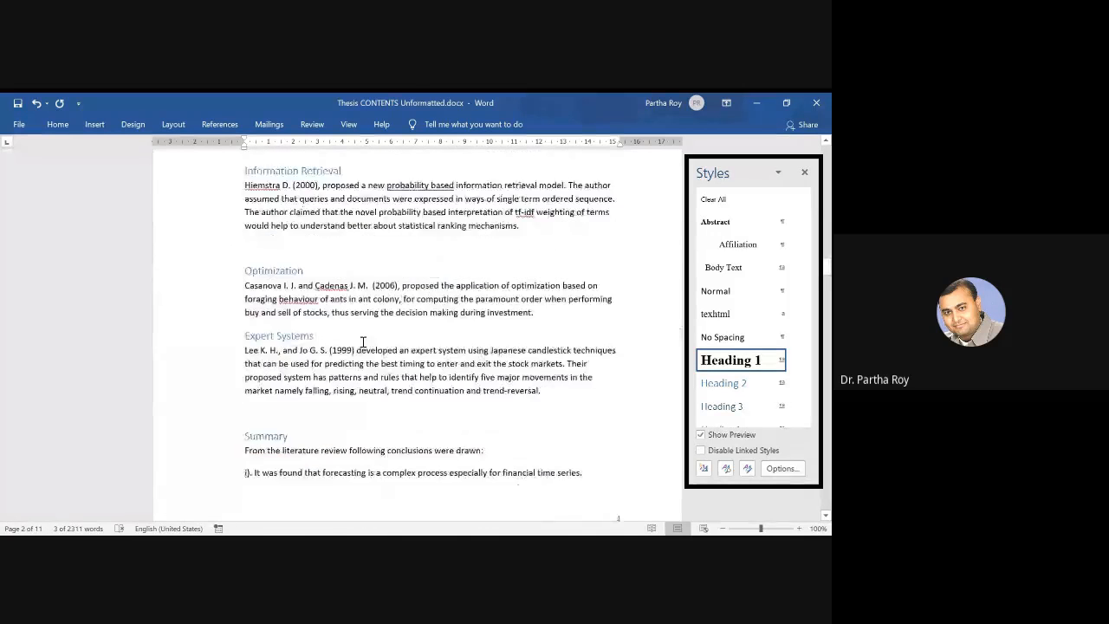
{"action": "triple_click", "coordinate": [356, 394]}
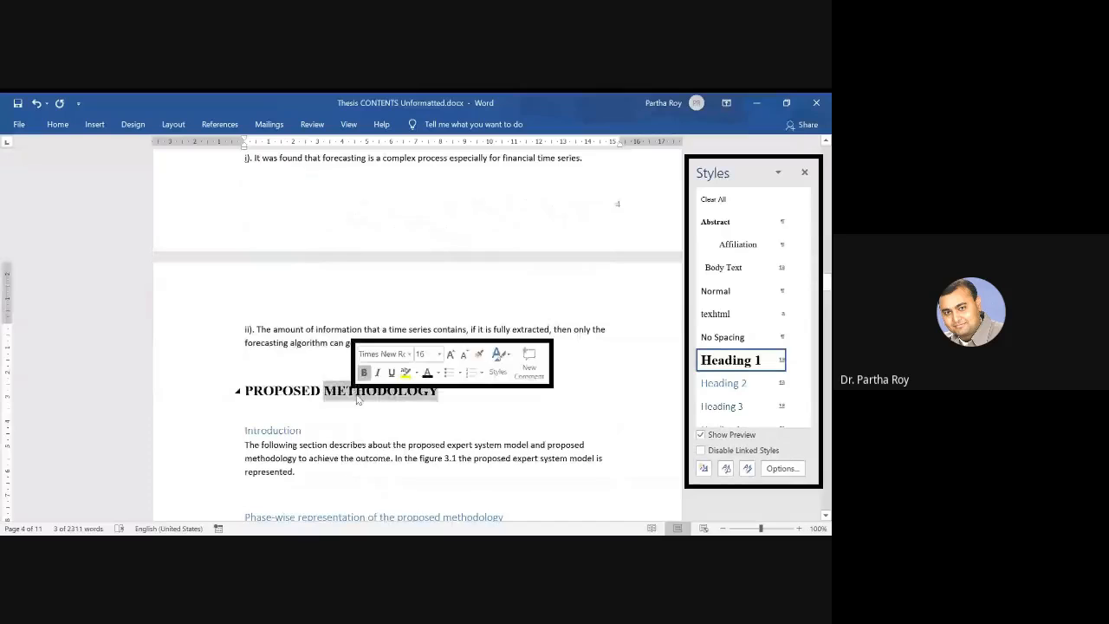
{"action": "left_click", "coordinate": [439, 355]}
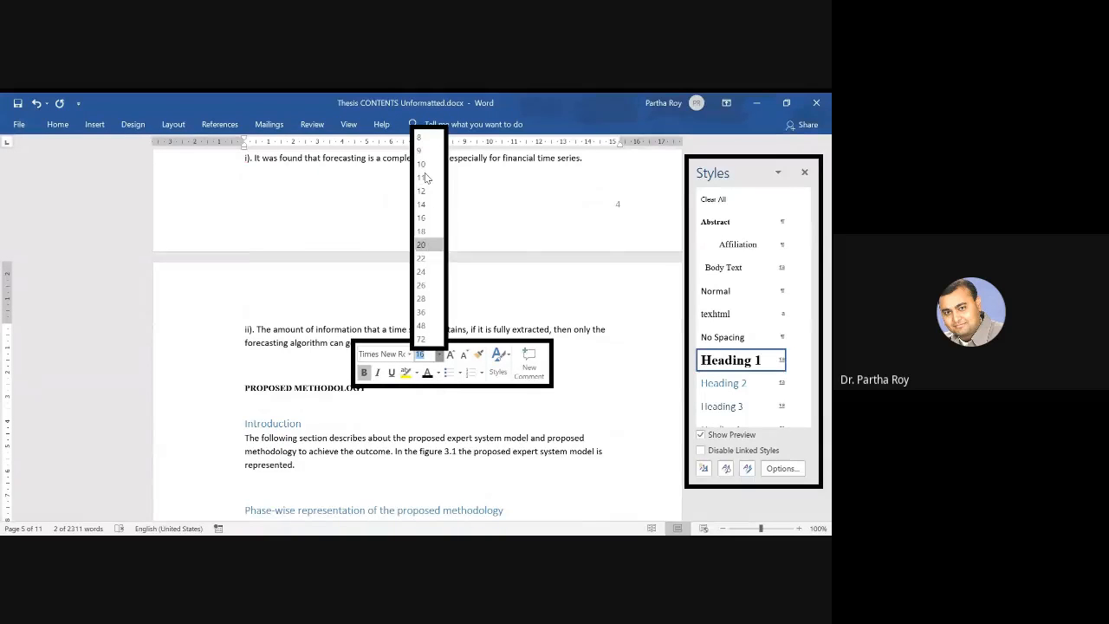
{"action": "left_click", "coordinate": [422, 271]}
{"action": "left_click", "coordinate": [448, 386]}
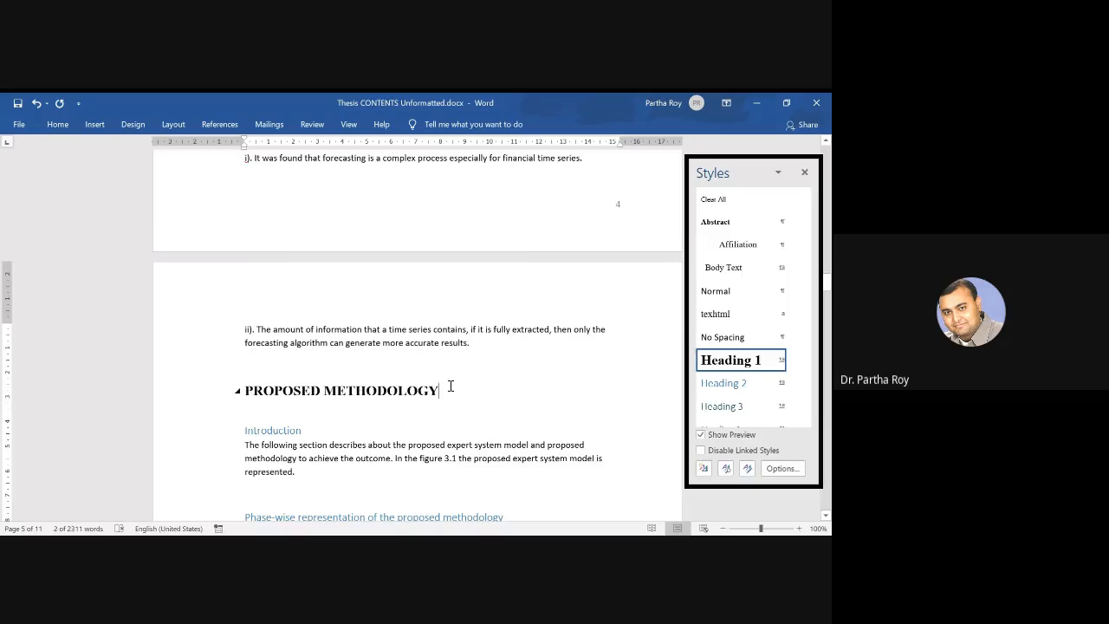
Format the Introduction subheading below the INTRODUCTION chapter title as bold, Times New Roman and black.
{"action": "scroll", "coordinate": [377, 391], "scroll_direction": "up", "scroll_amount": 20}
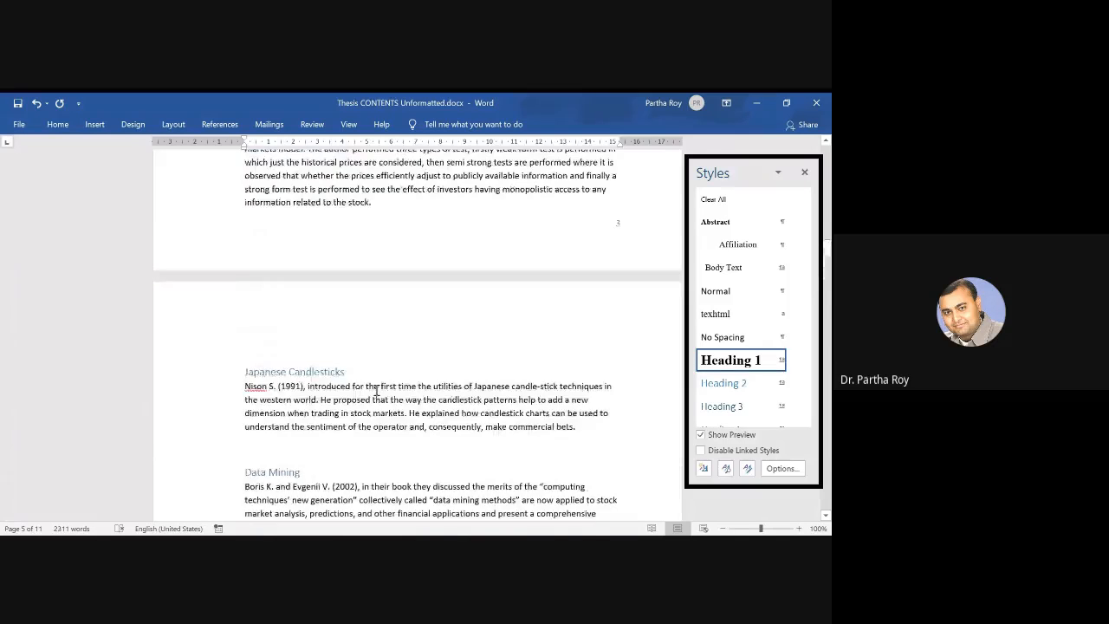
{"action": "scroll", "coordinate": [377, 391], "scroll_direction": "up", "scroll_amount": 15}
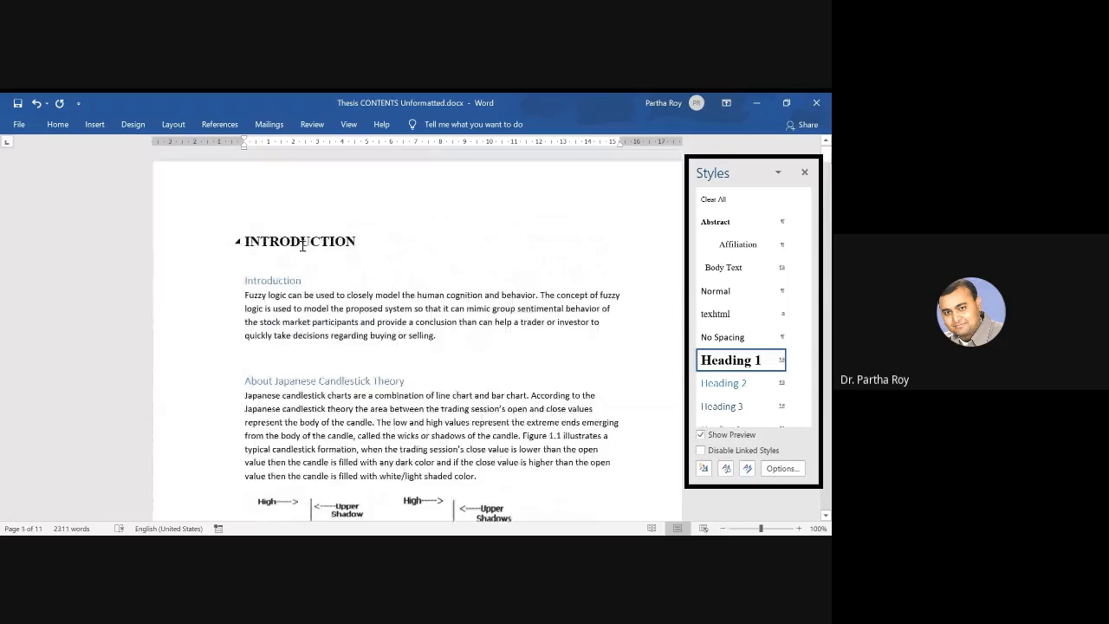
{"action": "double_click", "coordinate": [301, 244]}
{"action": "left_click", "coordinate": [302, 248]}
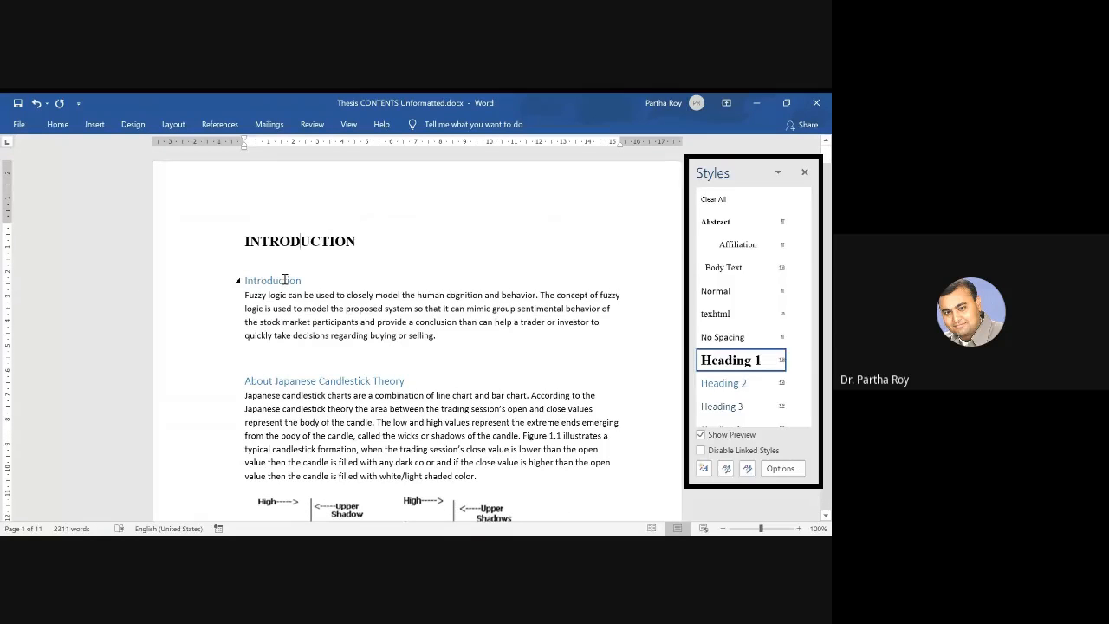
{"action": "left_click", "coordinate": [285, 282]}
{"action": "double_click", "coordinate": [286, 282]}
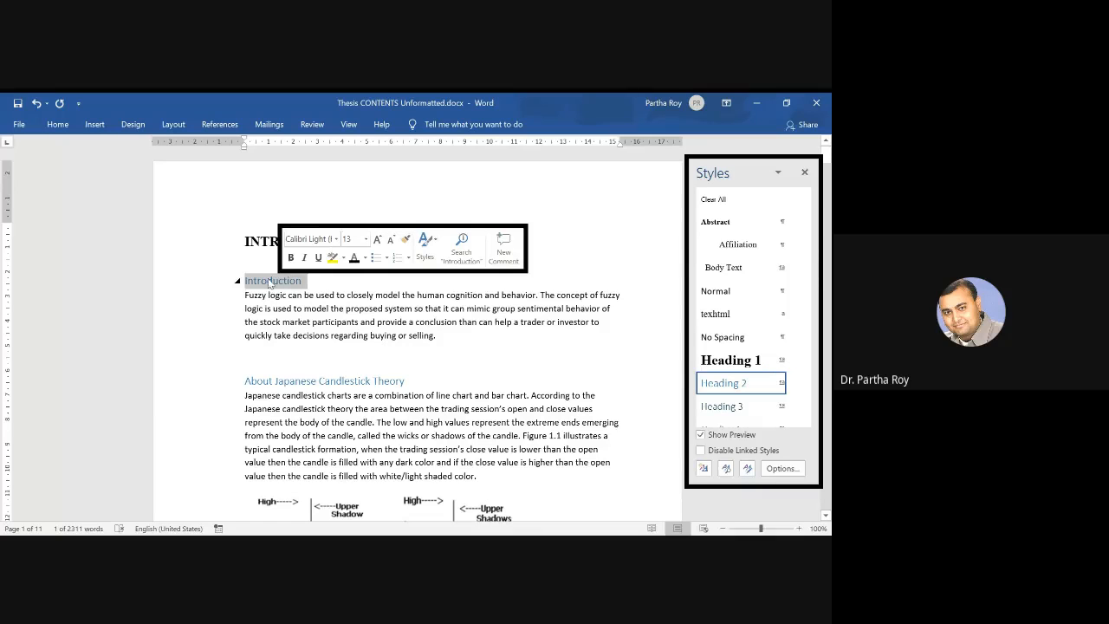
{"action": "left_click", "coordinate": [269, 281]}
{"action": "double_click", "coordinate": [270, 281]}
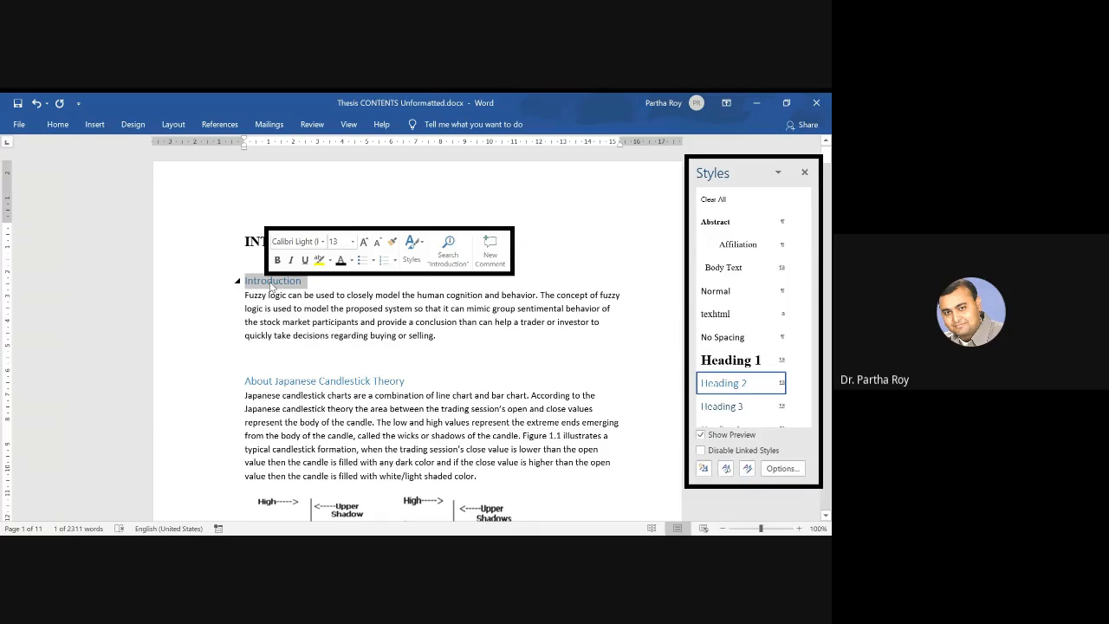
{"action": "left_click", "coordinate": [277, 260]}
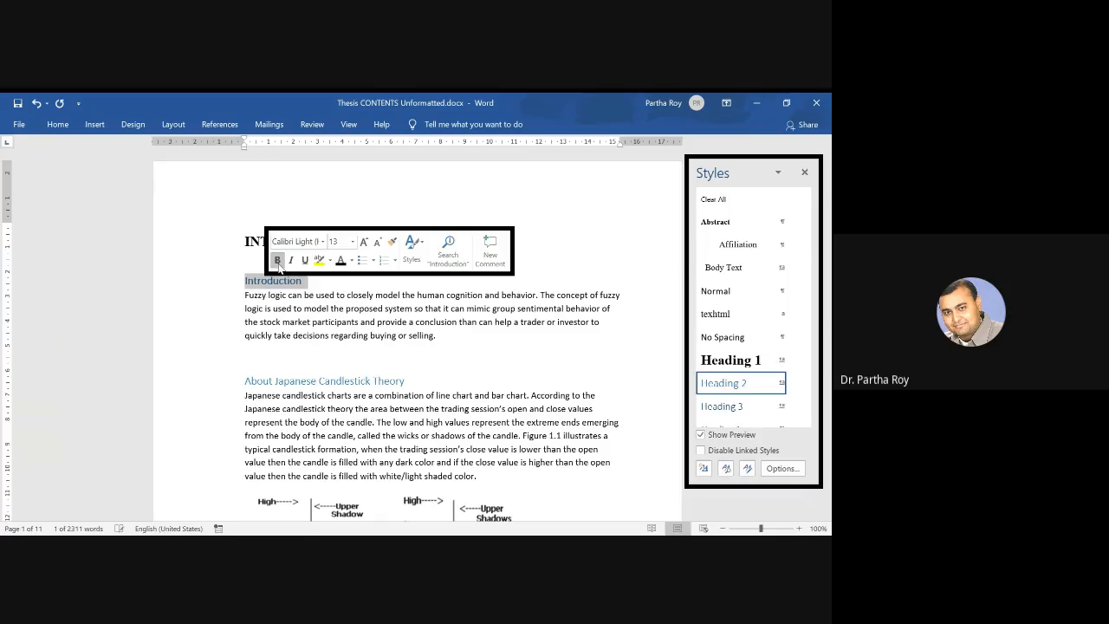
{"action": "left_click", "coordinate": [322, 242]}
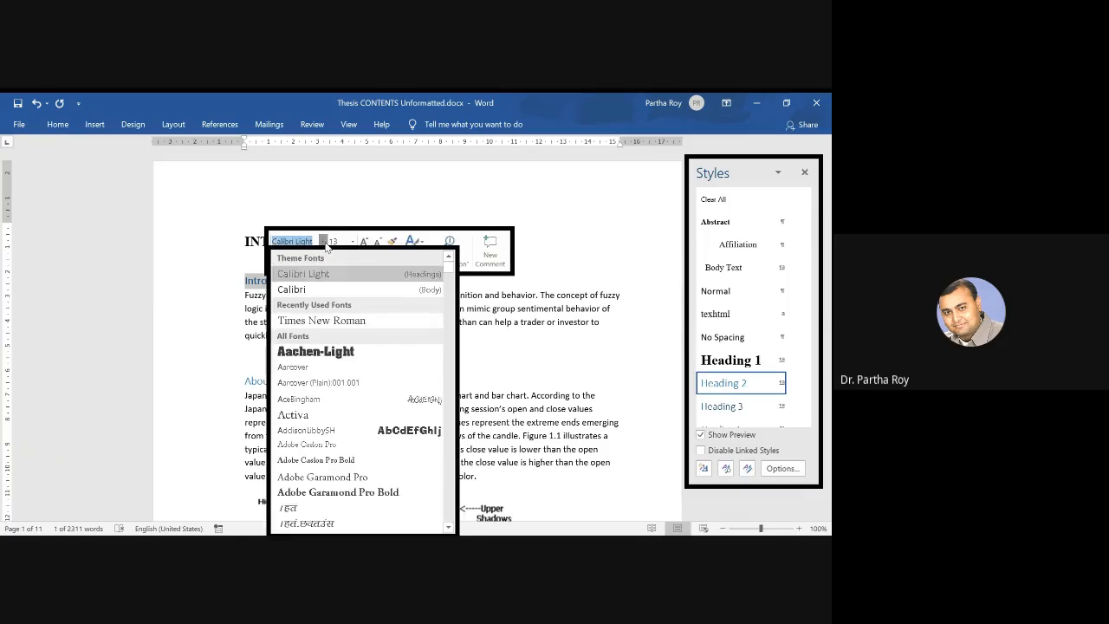
{"action": "left_click", "coordinate": [321, 321]}
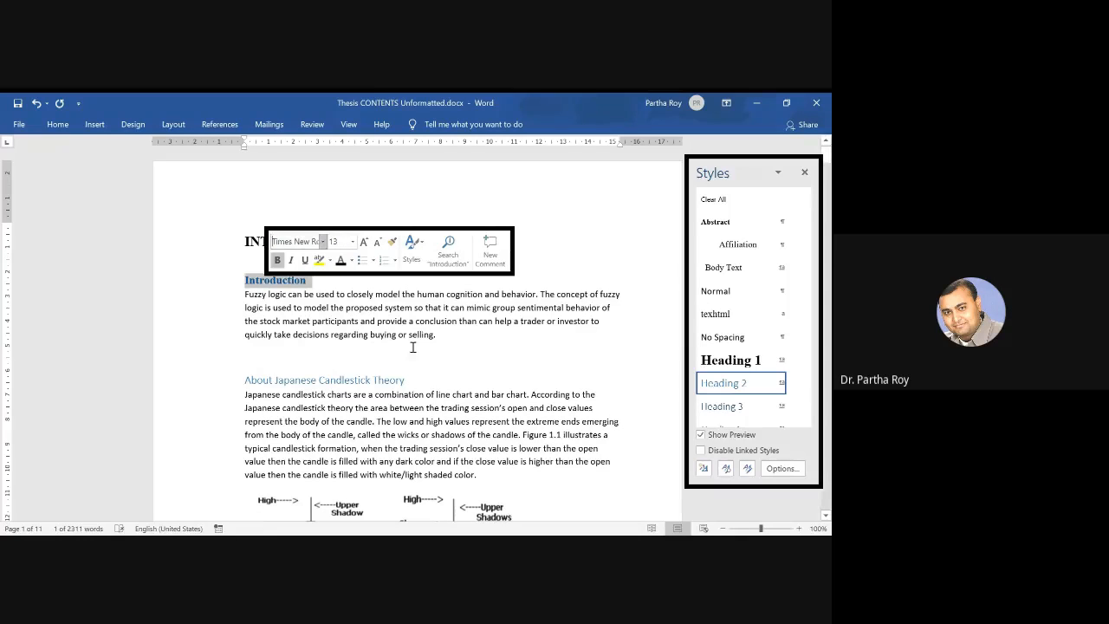
{"action": "left_click", "coordinate": [341, 260]}
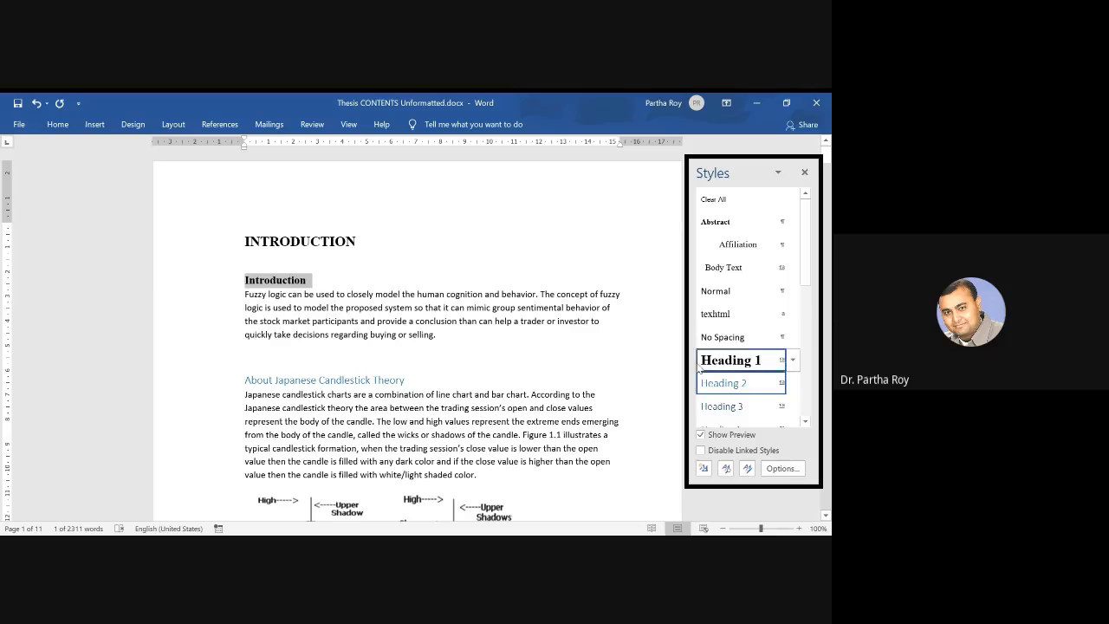
Update the Heading 2 style to match the formatting of the selected Introduction subheading.
{"action": "left_click", "coordinate": [792, 384]}
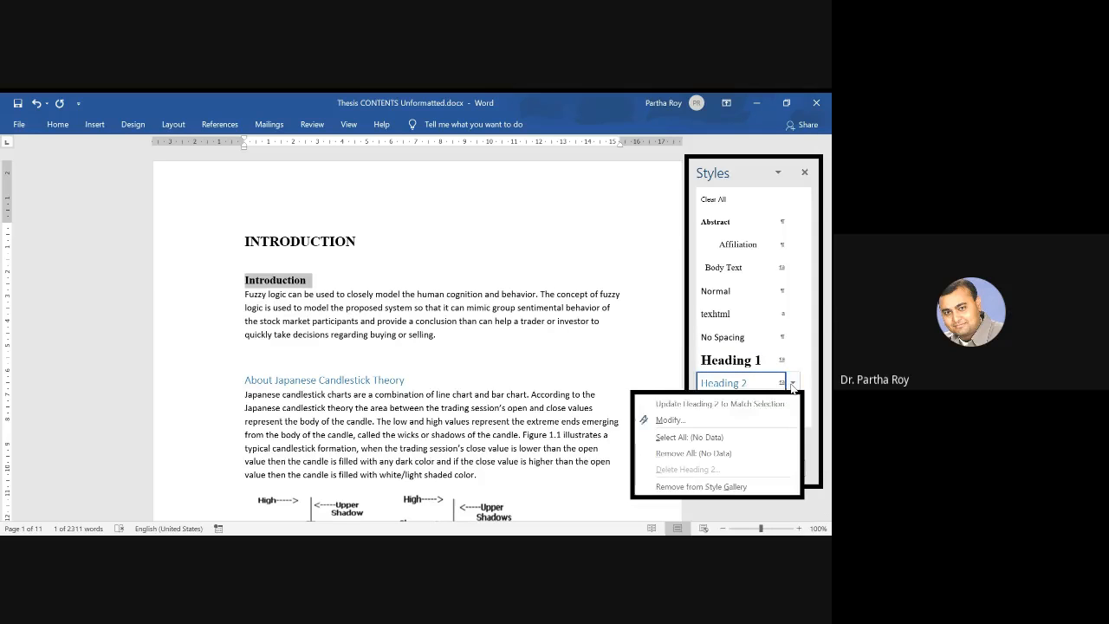
{"action": "left_click", "coordinate": [684, 405]}
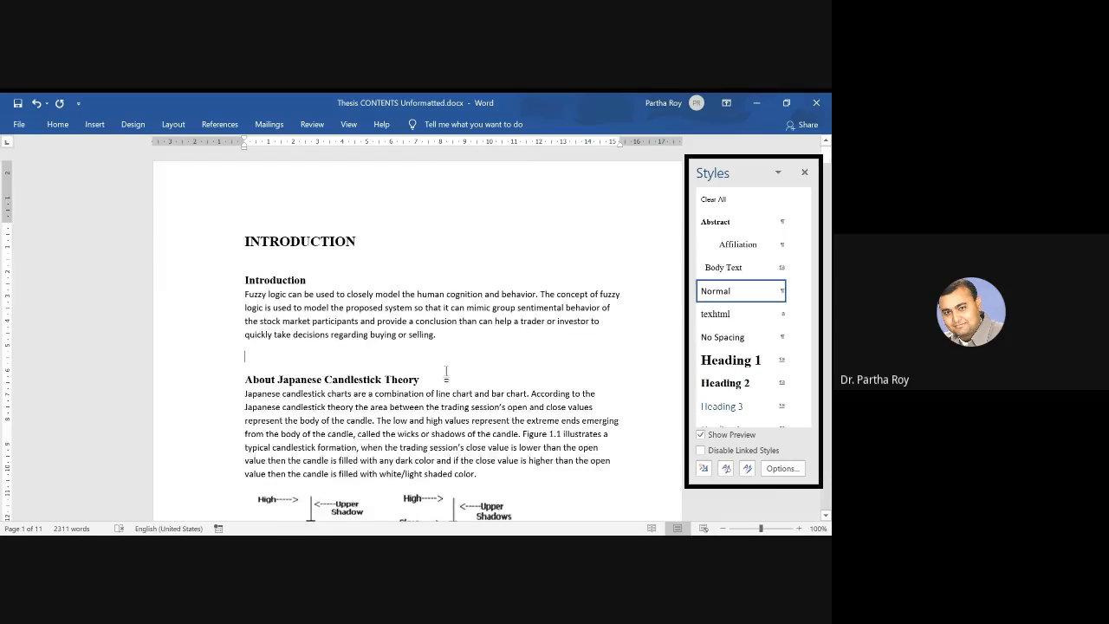
{"action": "scroll", "coordinate": [446, 372], "scroll_direction": "down", "scroll_amount": 15}
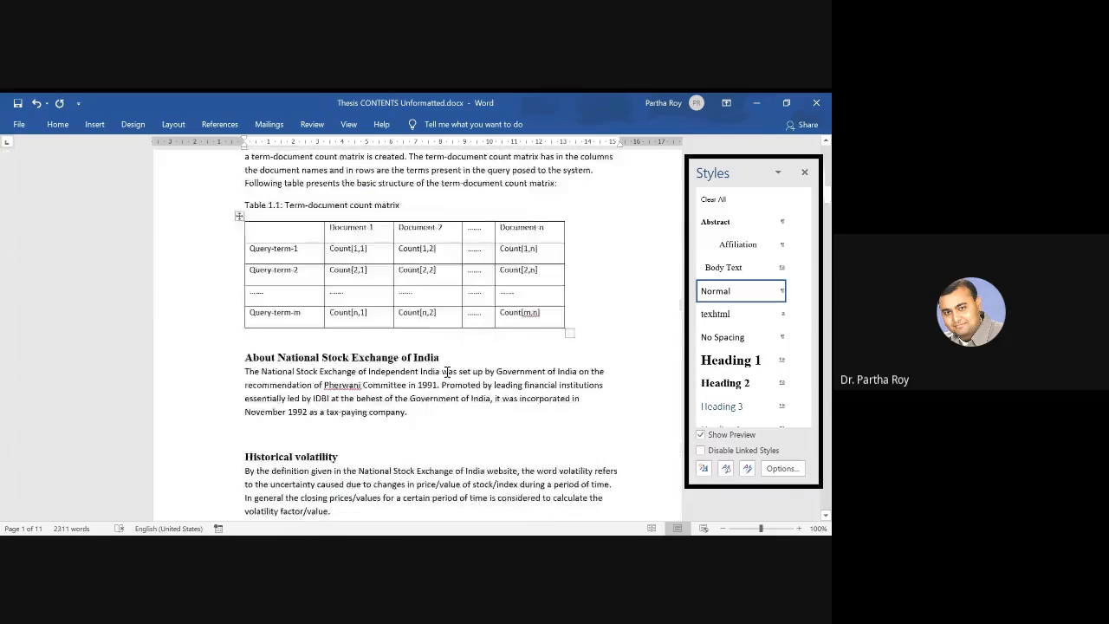
{"action": "scroll", "coordinate": [446, 373], "scroll_direction": "down", "scroll_amount": 15}
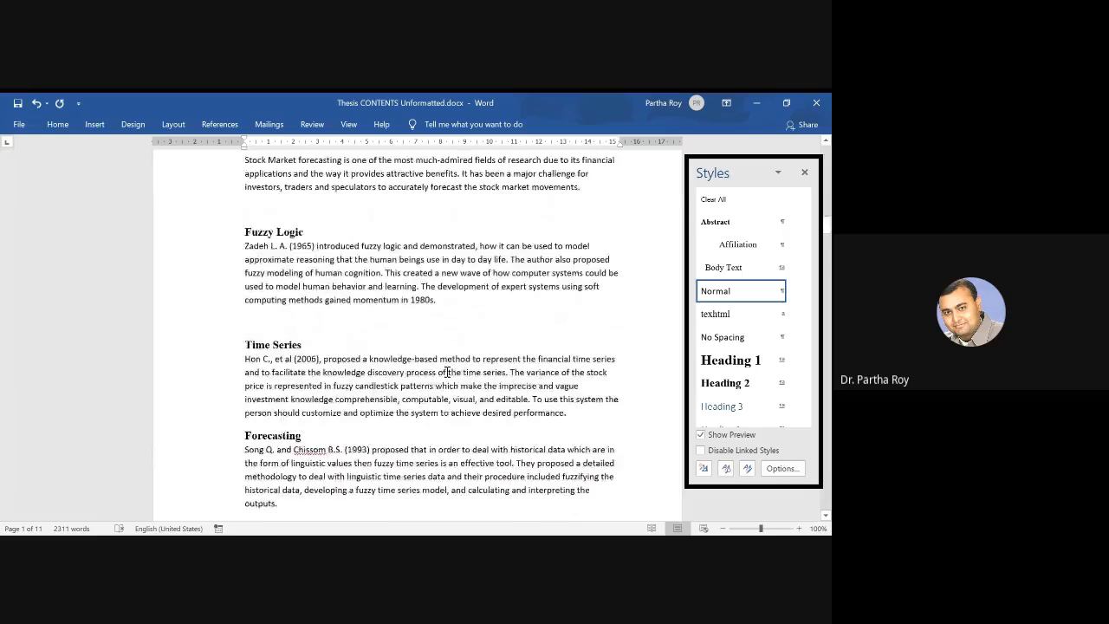
Format the Phase1: Fuzzification process subheading as bold, Times New Roman and black.
{"action": "scroll", "coordinate": [446, 373], "scroll_direction": "down", "scroll_amount": 15}
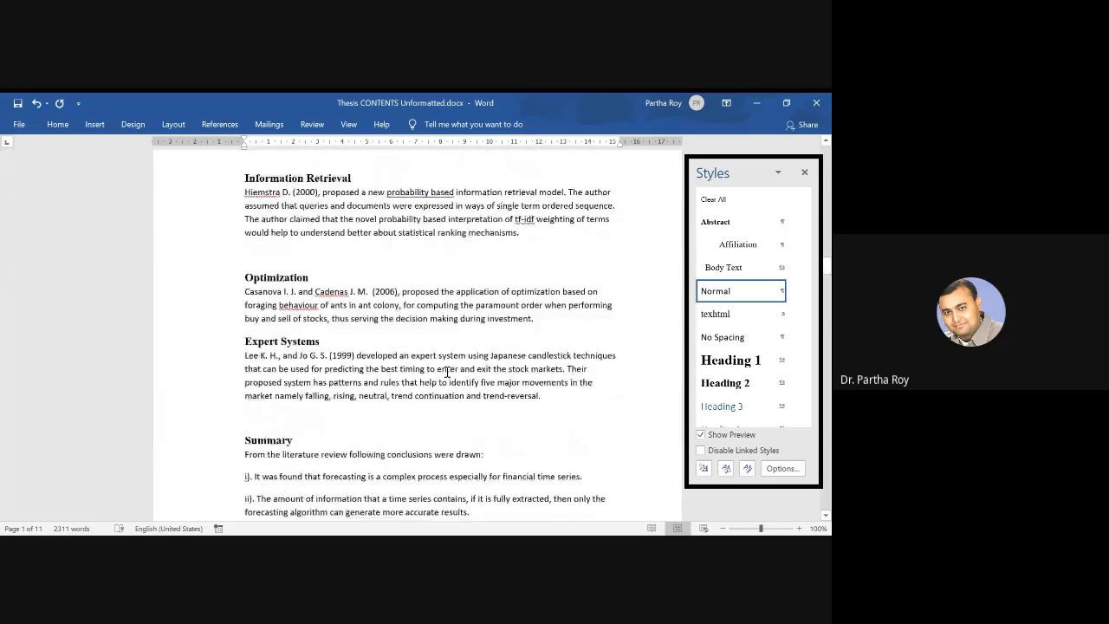
{"action": "scroll", "coordinate": [447, 372], "scroll_direction": "down", "scroll_amount": 15}
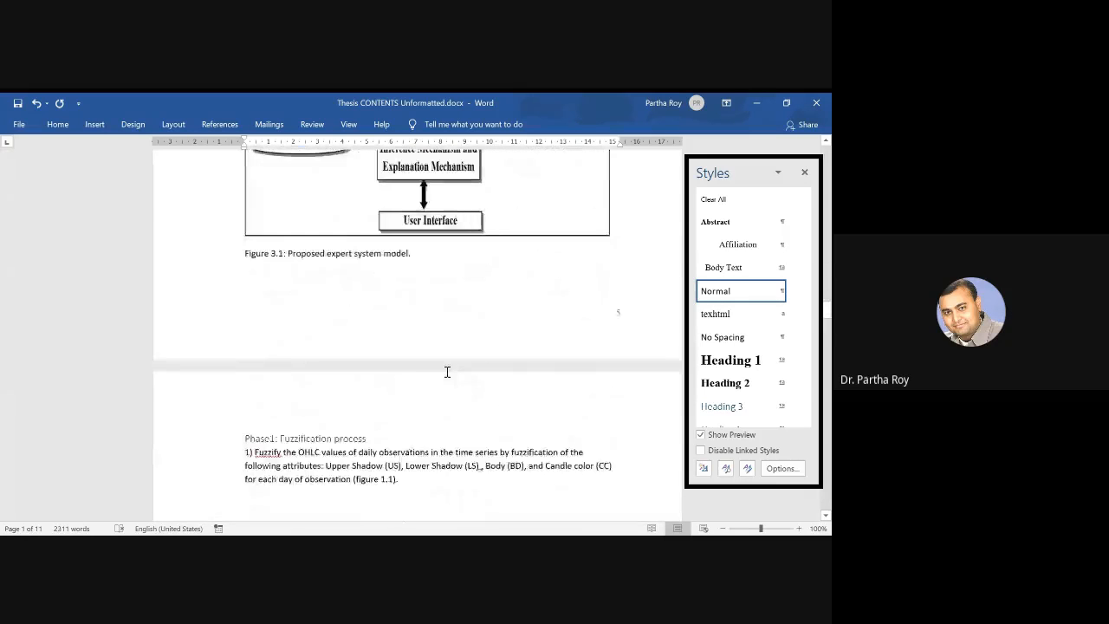
{"action": "scroll", "coordinate": [447, 372], "scroll_direction": "down", "scroll_amount": 5}
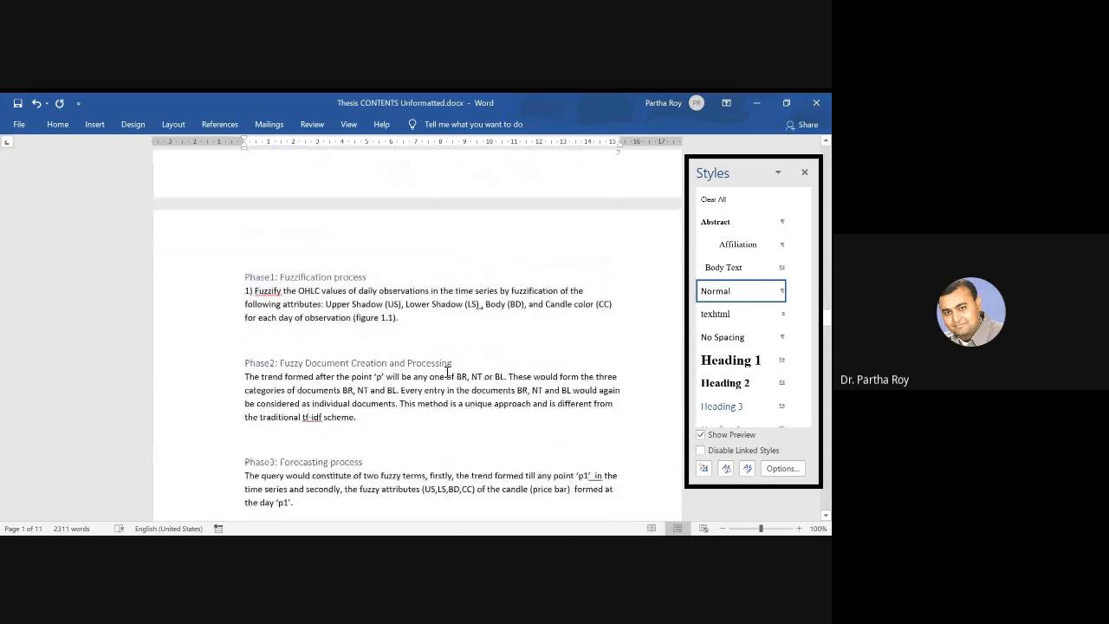
{"action": "triple_click", "coordinate": [325, 277]}
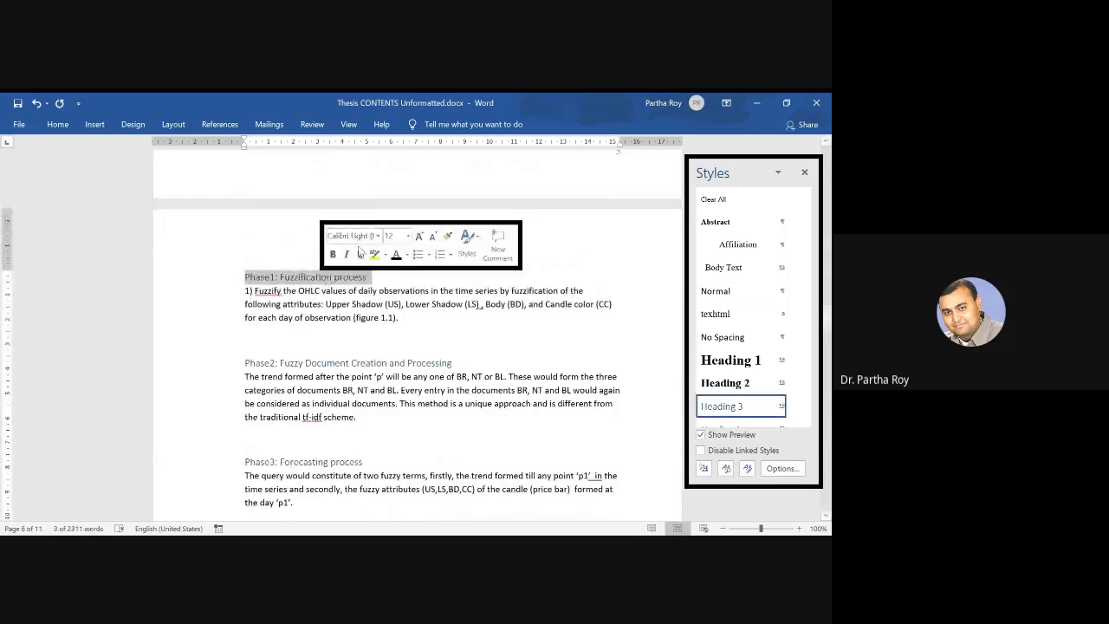
{"action": "left_click", "coordinate": [377, 235]}
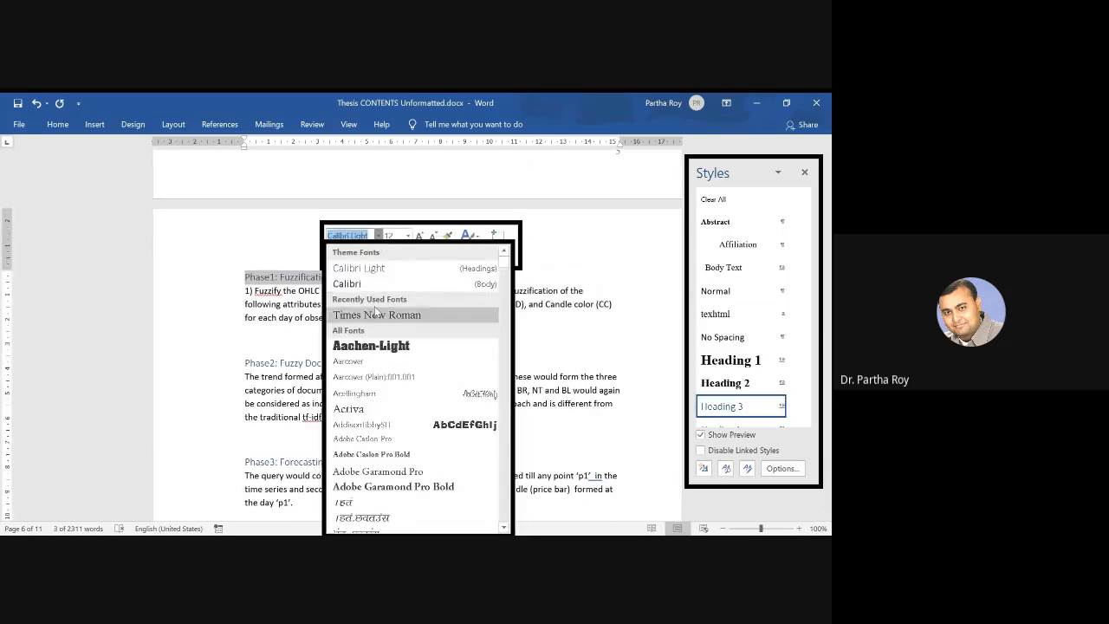
{"action": "left_click", "coordinate": [376, 315]}
{"action": "left_click", "coordinate": [333, 254]}
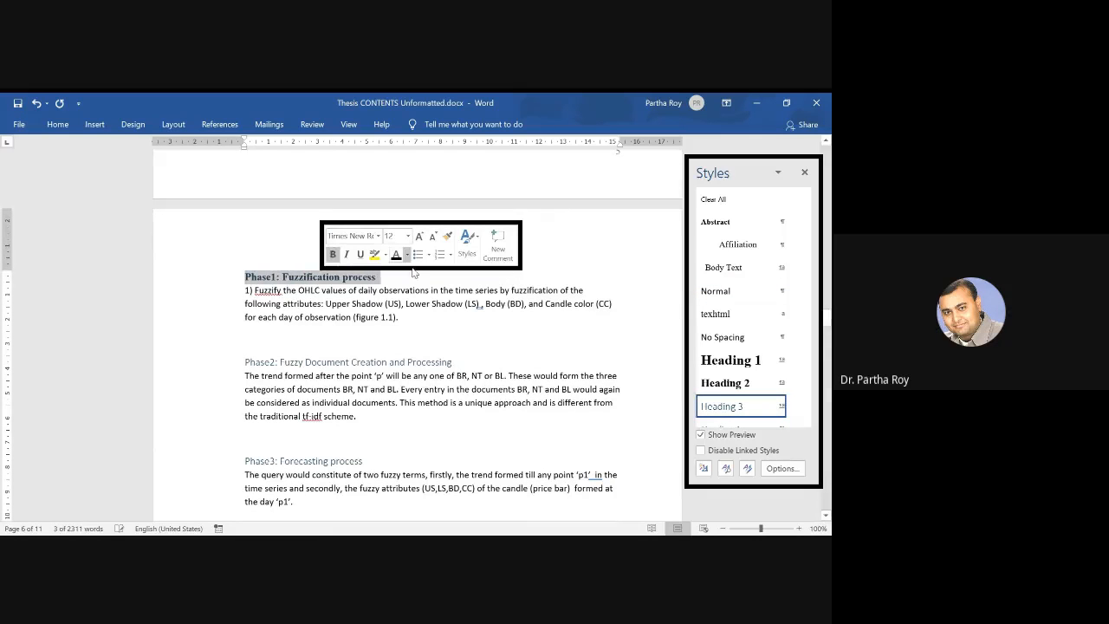
{"action": "left_click", "coordinate": [406, 254]}
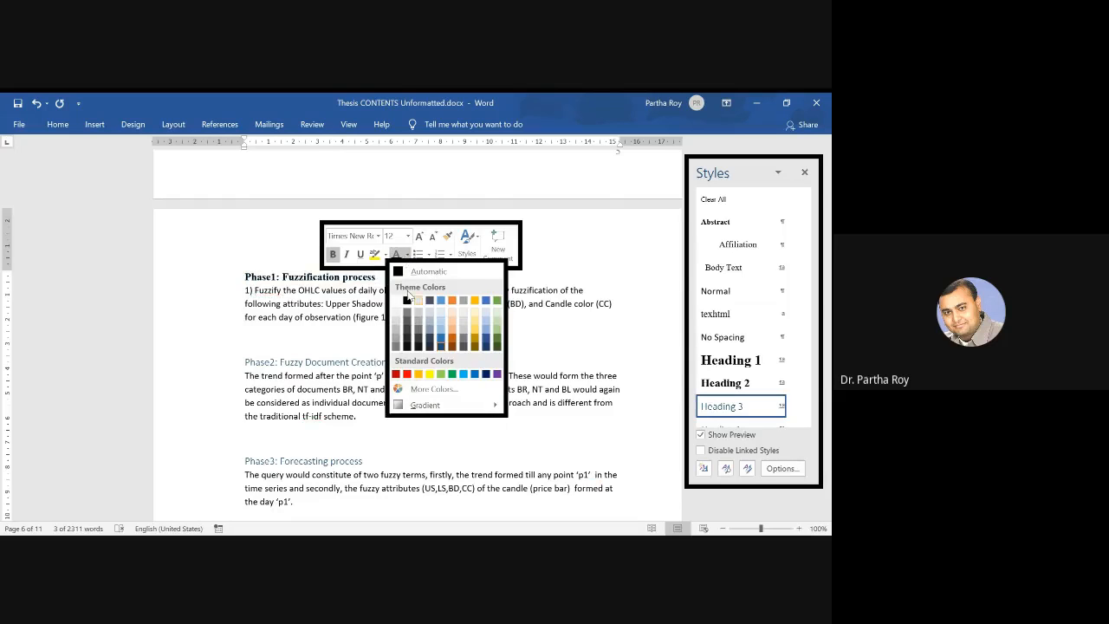
{"action": "left_click", "coordinate": [407, 296]}
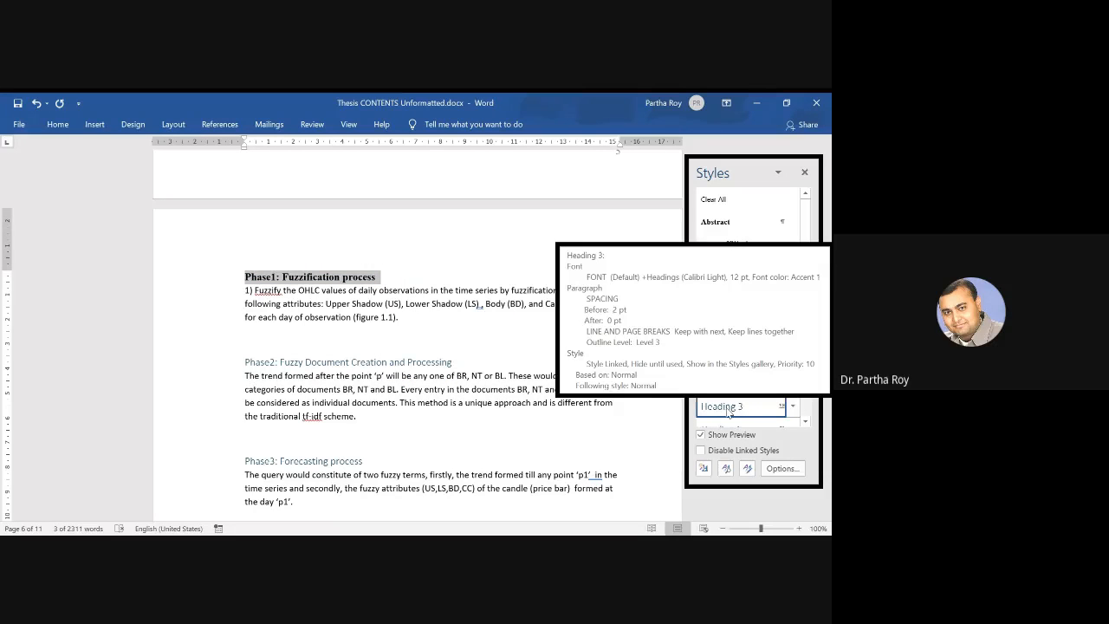
Update the Heading 3 style to match the formatting of the selected Phase1 subheading.
{"action": "left_click", "coordinate": [793, 408]}
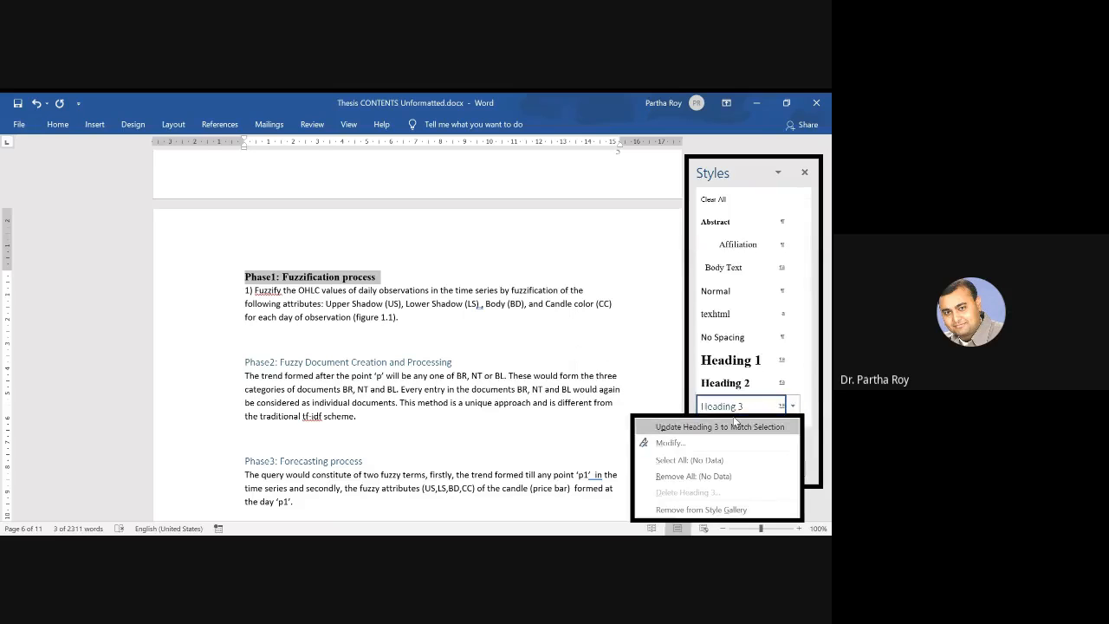
{"action": "left_click", "coordinate": [675, 428]}
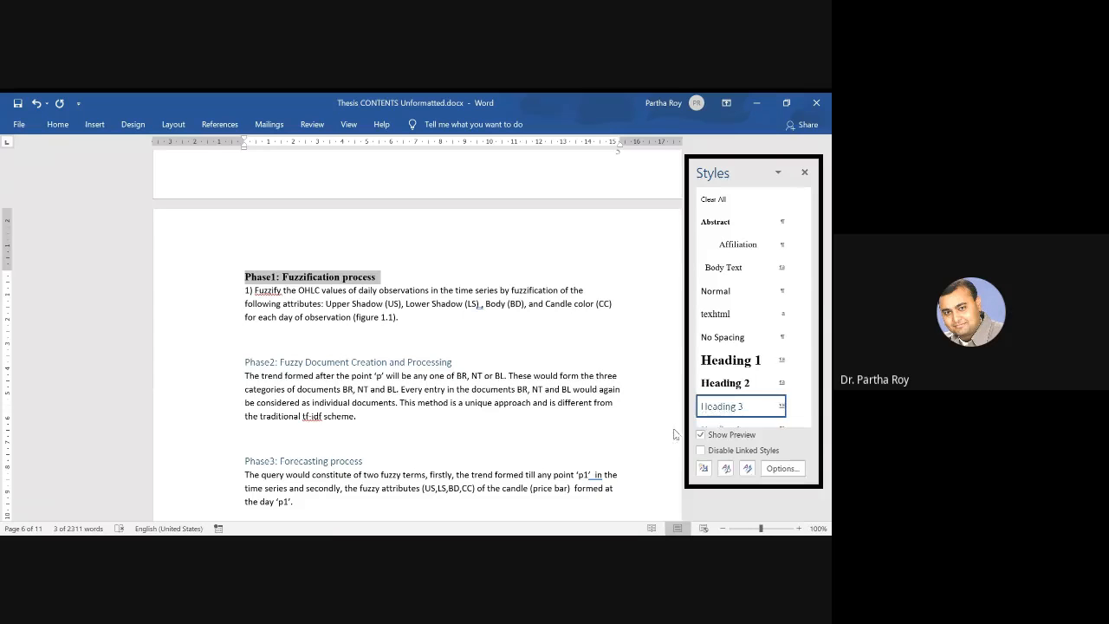
{"action": "left_click", "coordinate": [356, 374]}
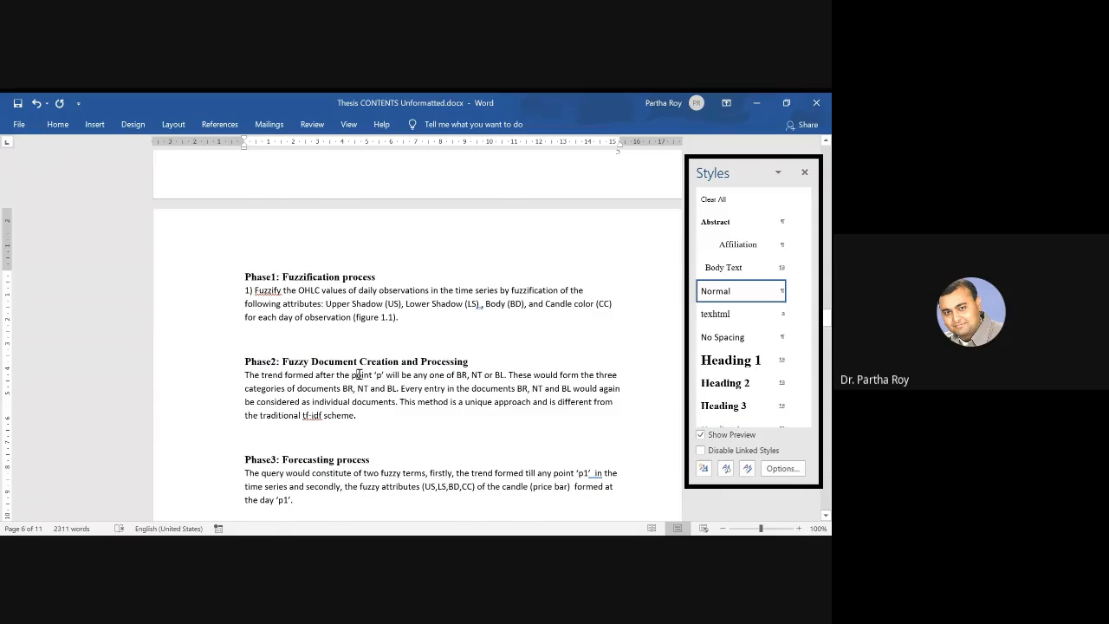
Examine the headings through the results chapter and the style of the first body paragraph in the INTRODUCTION chapter.
{"action": "scroll", "coordinate": [357, 375], "scroll_direction": "down", "scroll_amount": 15}
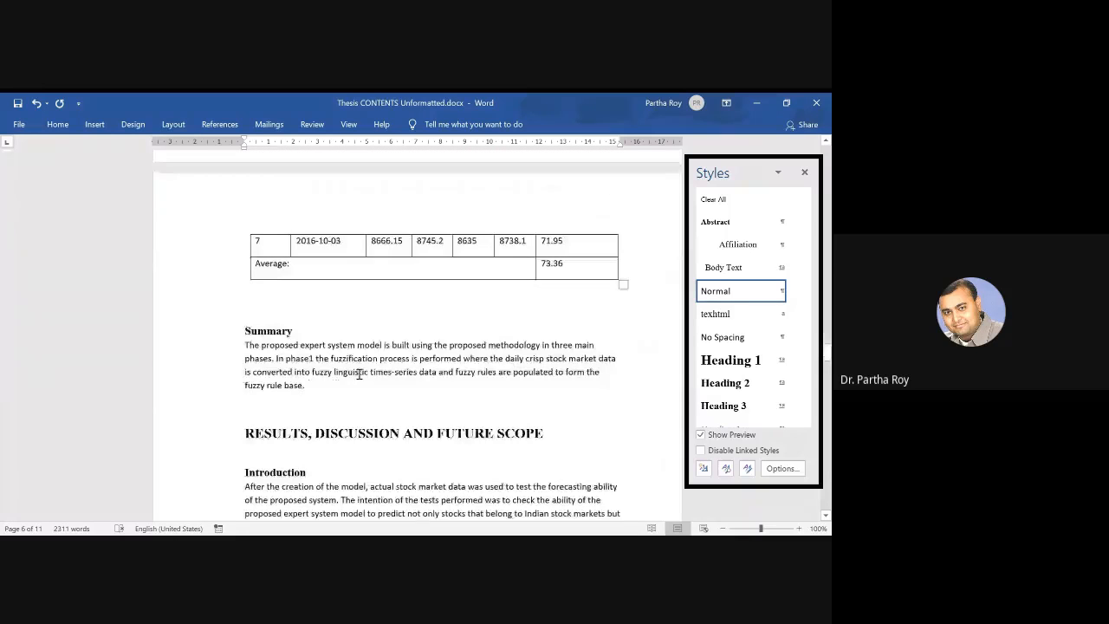
{"action": "scroll", "coordinate": [358, 375], "scroll_direction": "down", "scroll_amount": 8}
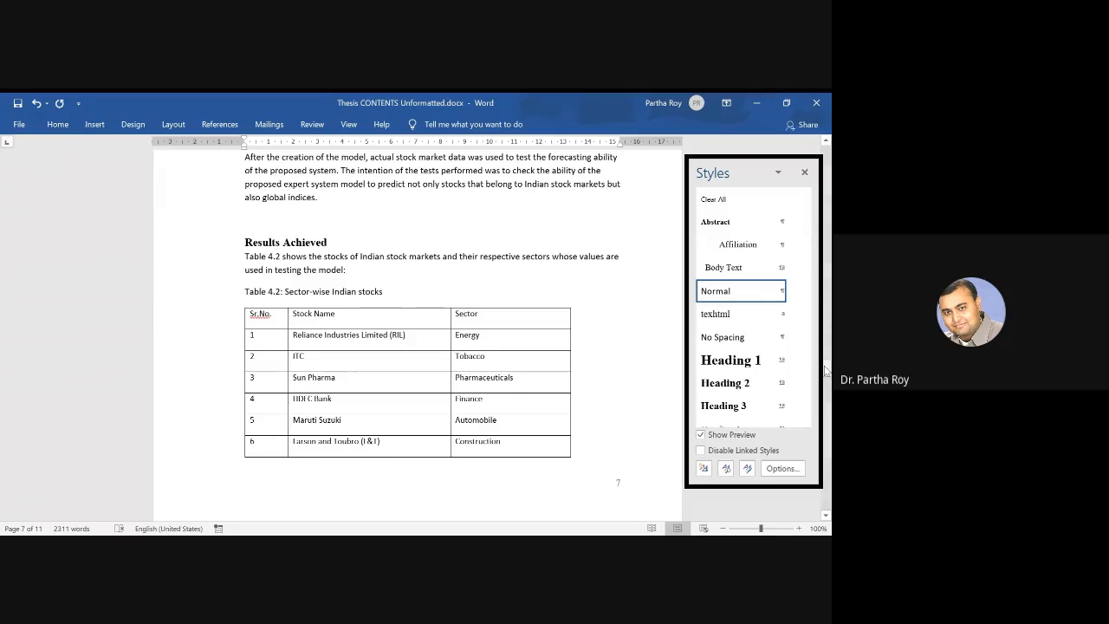
{"action": "left_click_drag", "start_coordinate": [826, 370], "coordinate": [826, 363]}
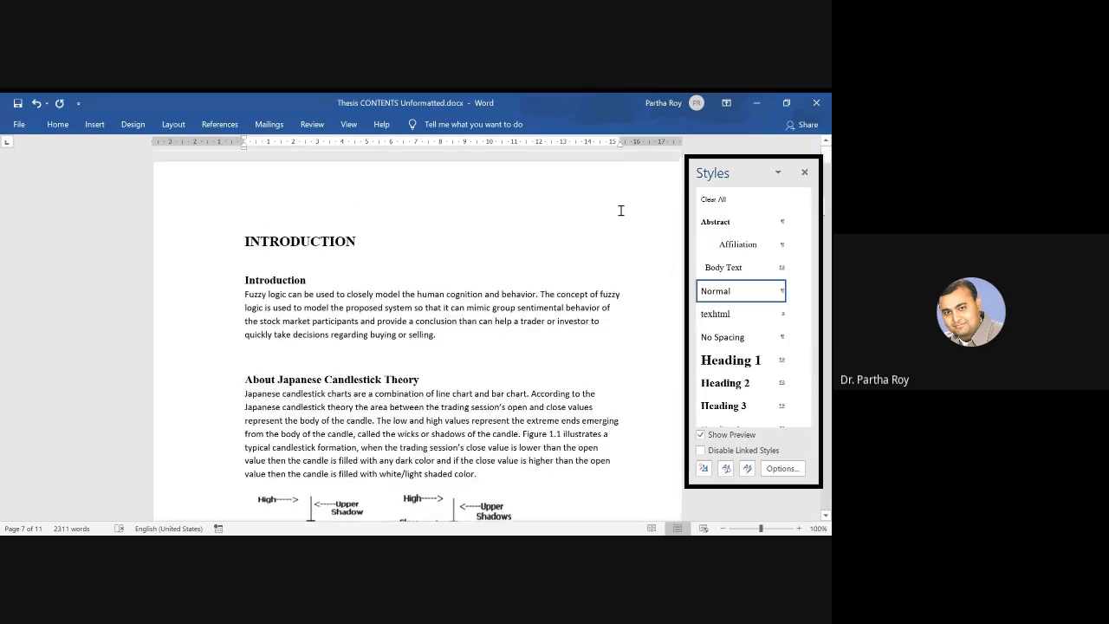
{"action": "triple_click", "coordinate": [329, 310]}
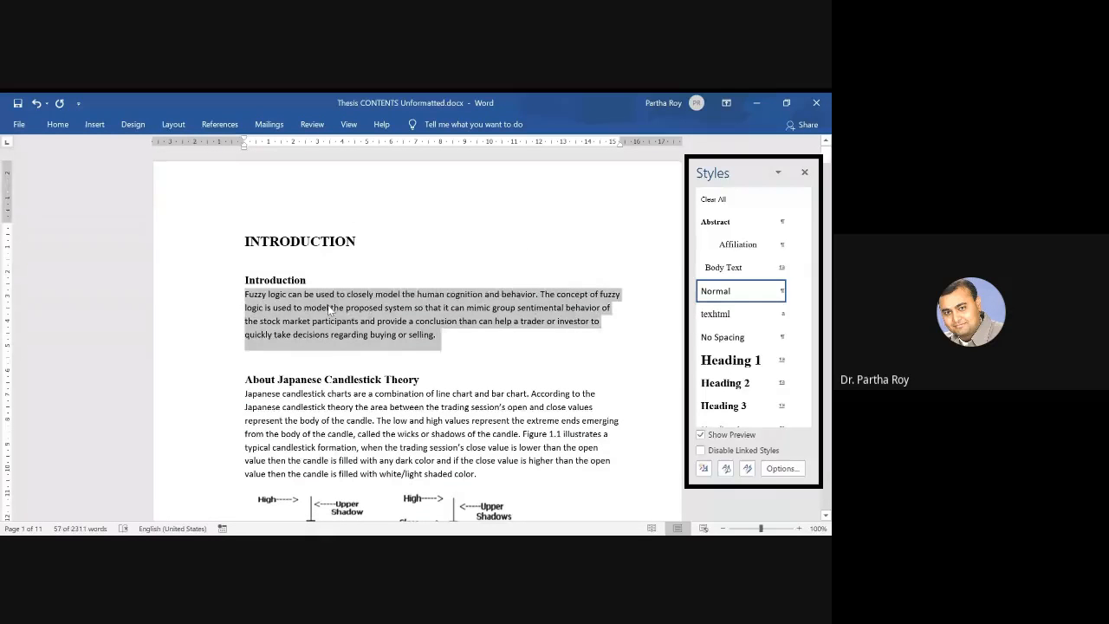
{"action": "left_click", "coordinate": [329, 310]}
{"action": "triple_click", "coordinate": [330, 310]}
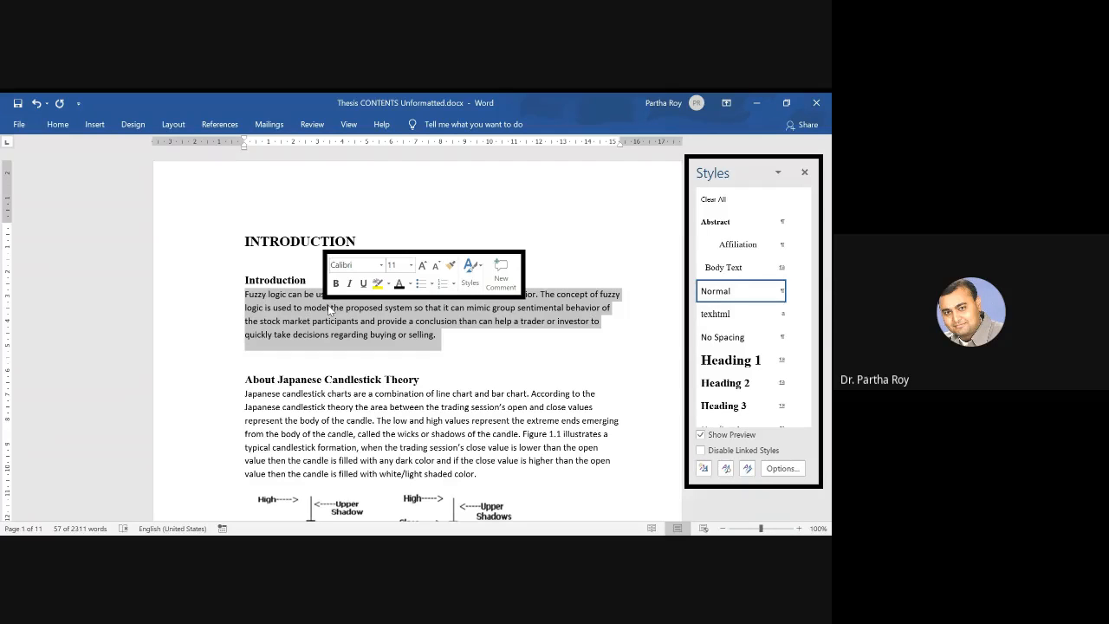
{"action": "left_click", "coordinate": [327, 304]}
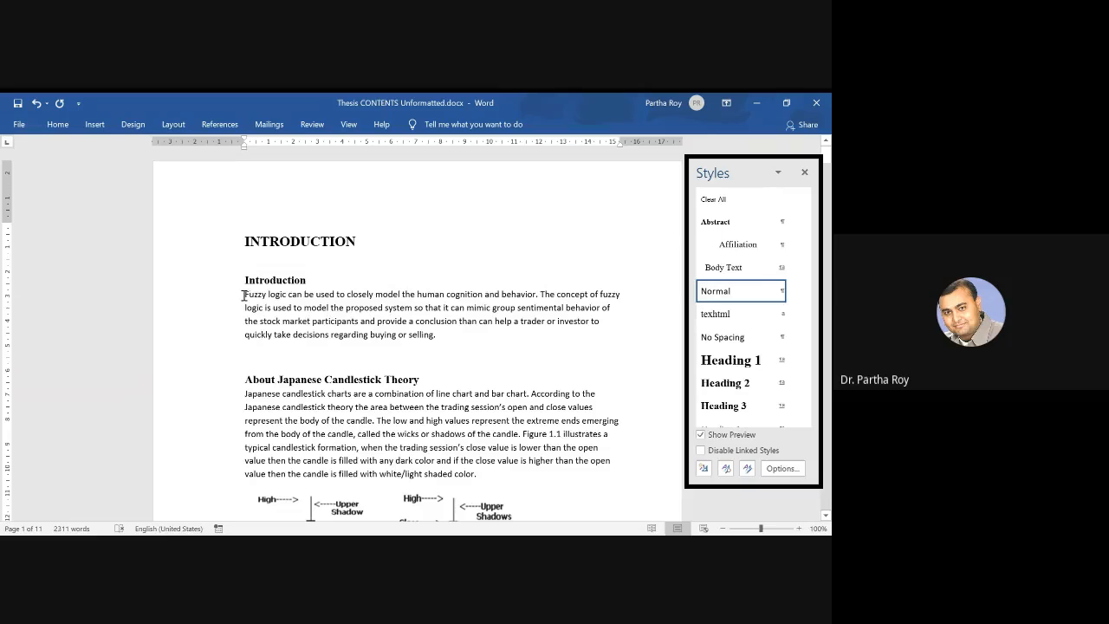
{"action": "left_click_drag", "start_coordinate": [244, 295], "coordinate": [438, 335]}
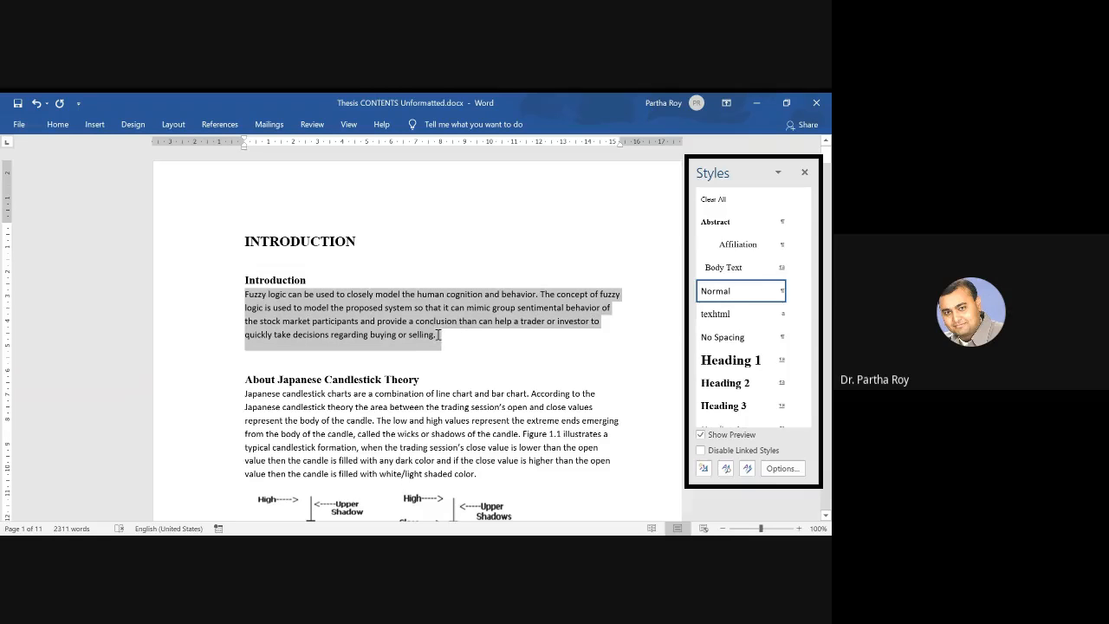
{"action": "left_click", "coordinate": [438, 335]}
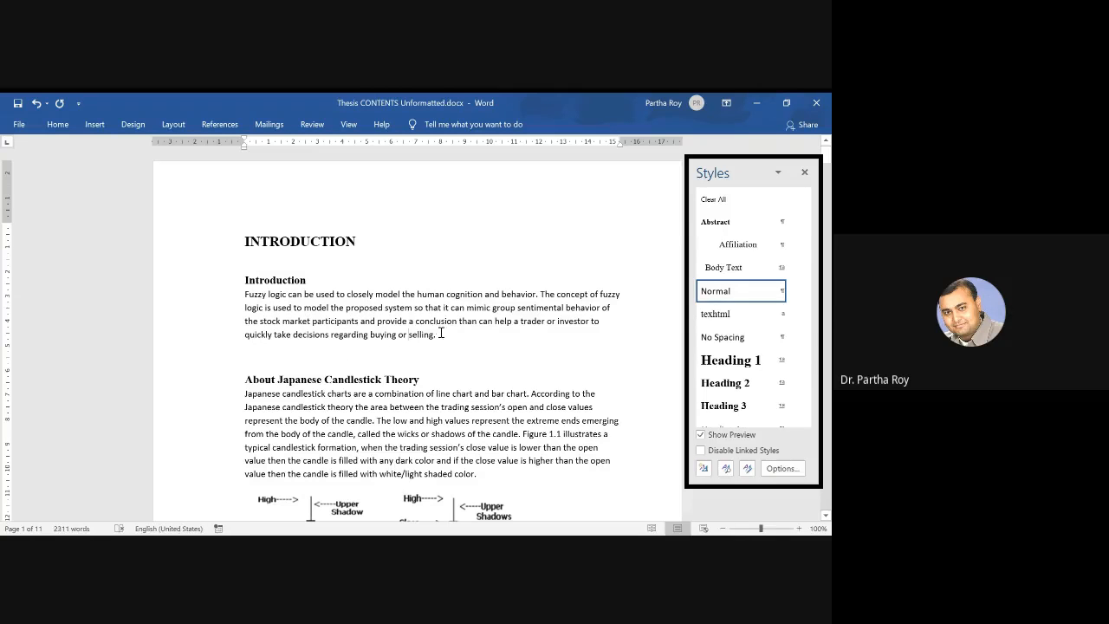
{"action": "left_click_drag", "start_coordinate": [436, 335], "coordinate": [246, 294]}
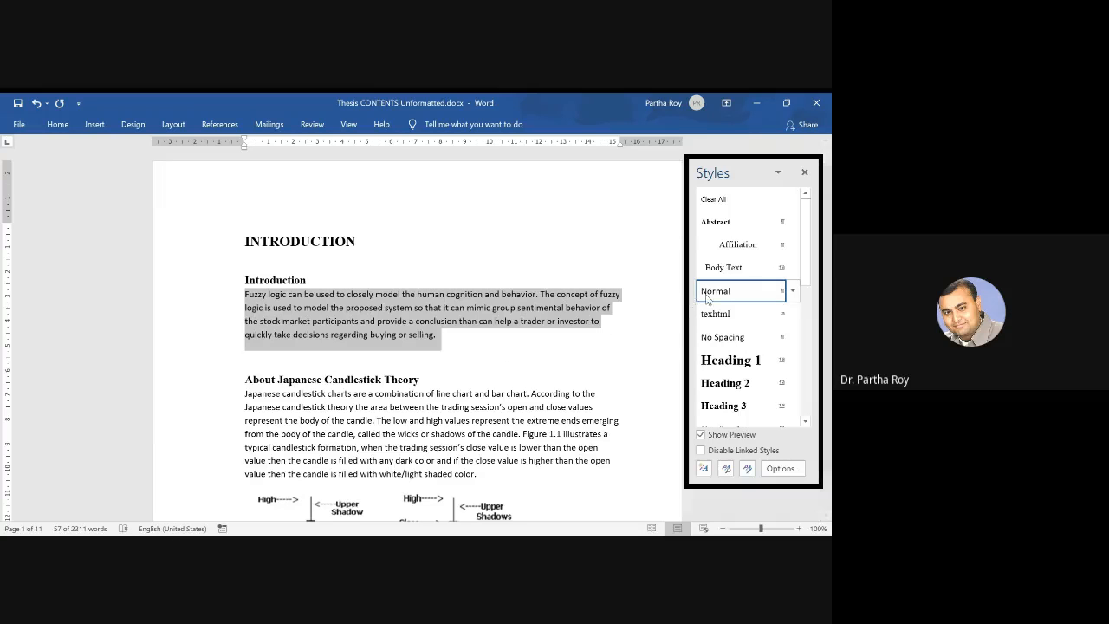
{"action": "mouse_move", "coordinate": [715, 297]}
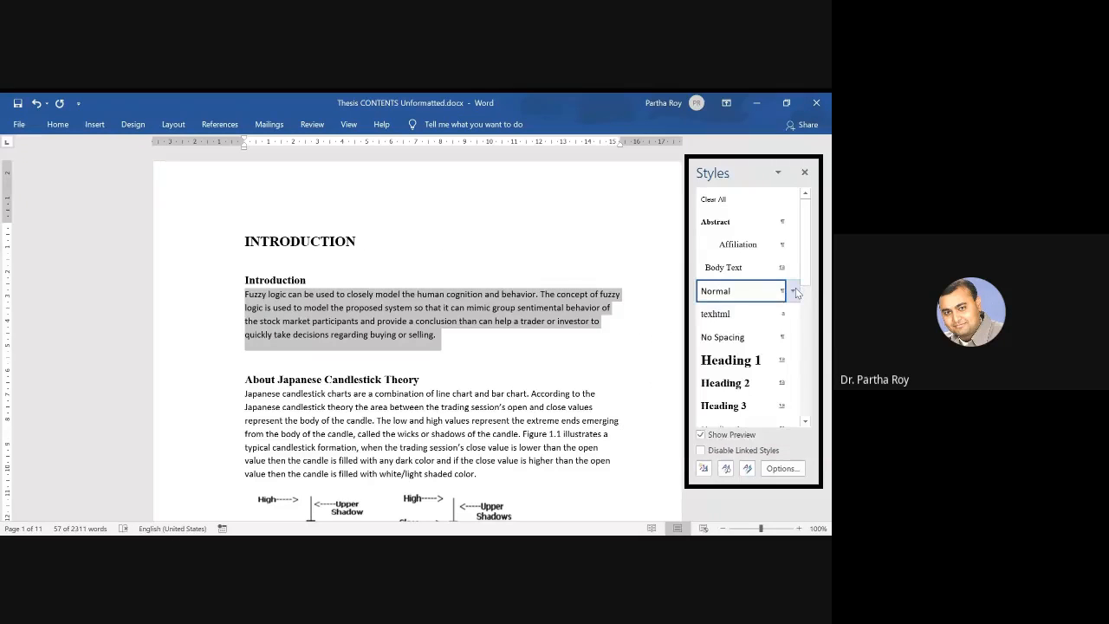
{"action": "left_click", "coordinate": [412, 295]}
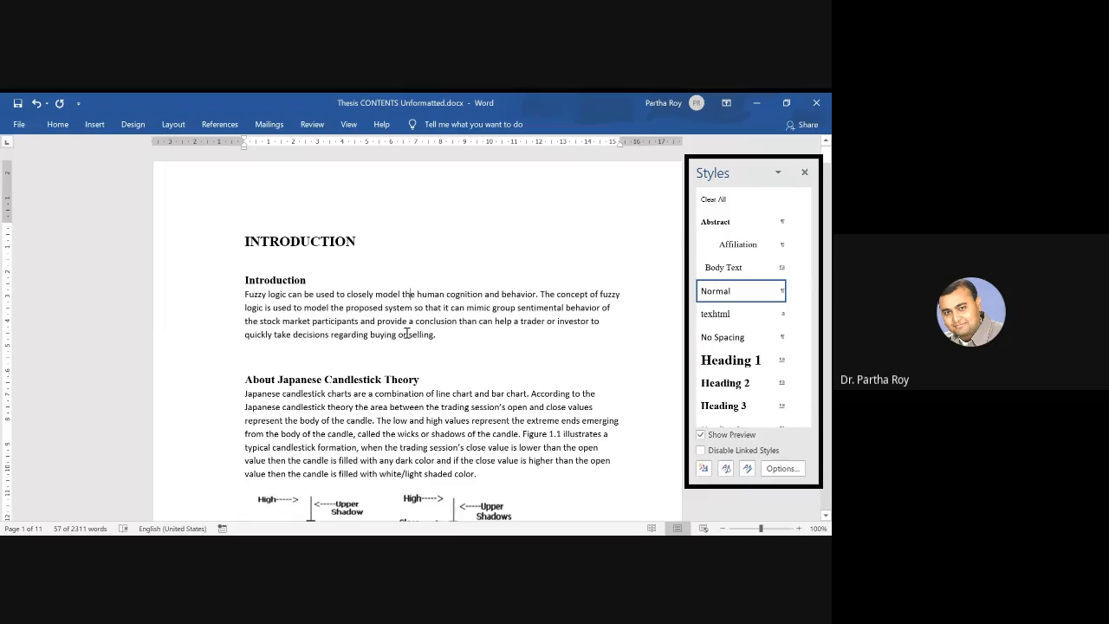
Set the text of the first body paragraph in the INTRODUCTION chapter to Times New Roman and black.
{"action": "left_click_drag", "start_coordinate": [438, 334], "coordinate": [253, 295]}
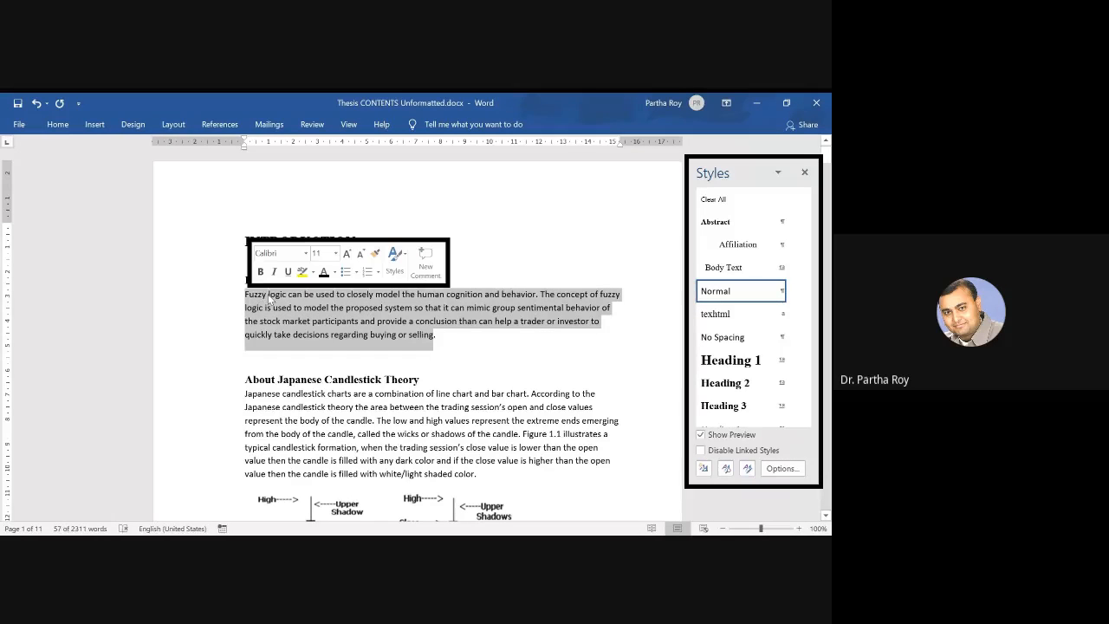
{"action": "left_click", "coordinate": [305, 253]}
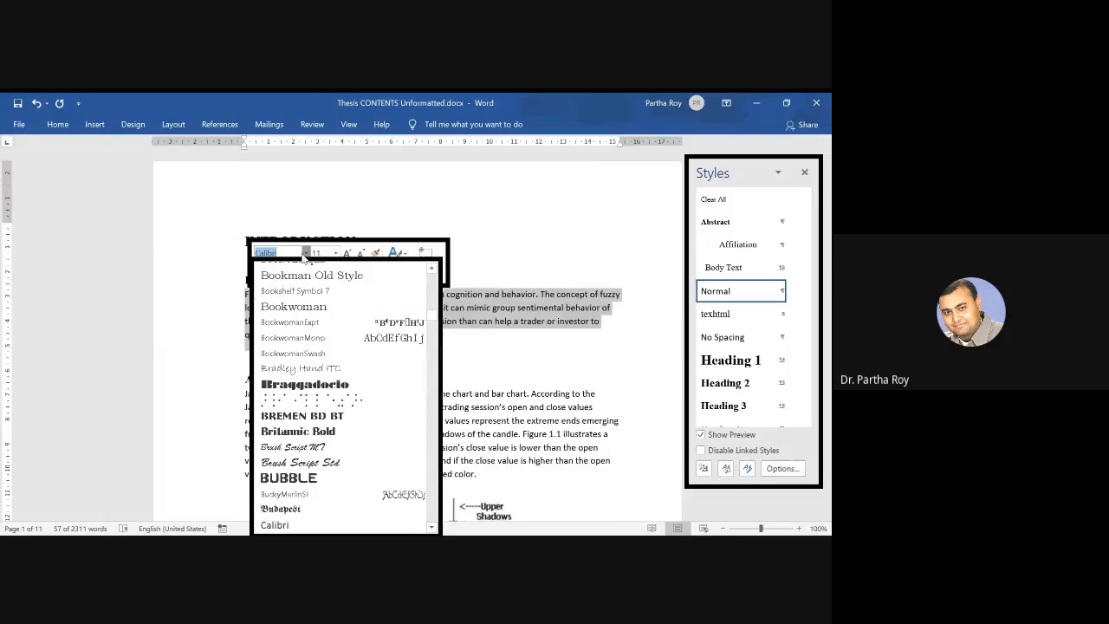
{"action": "type", "text": "Times New Ro"}
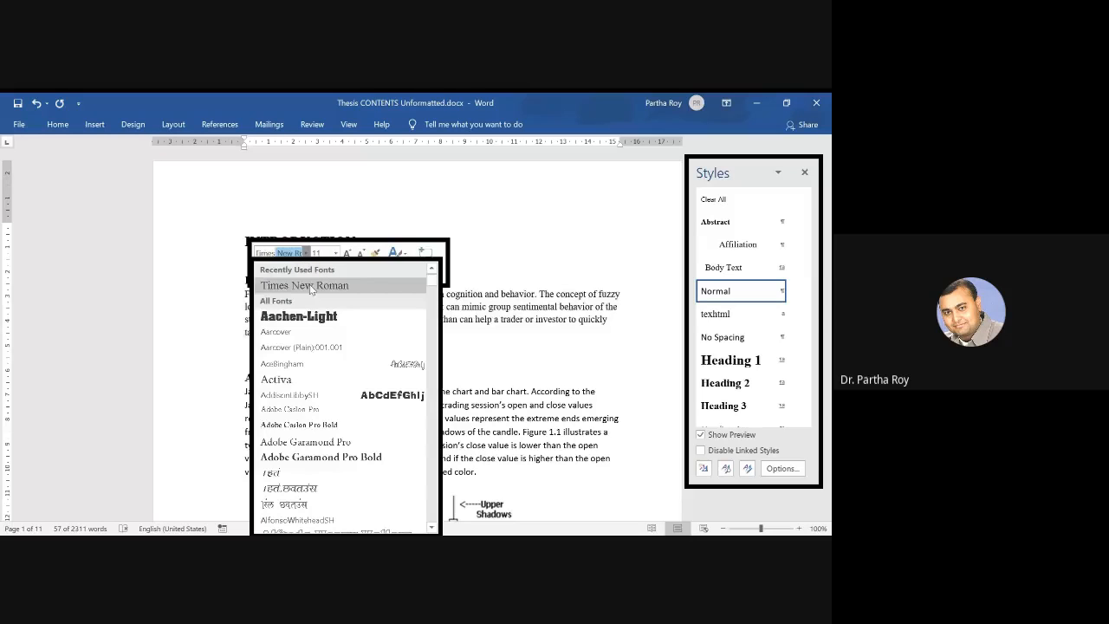
{"action": "left_click", "coordinate": [311, 284]}
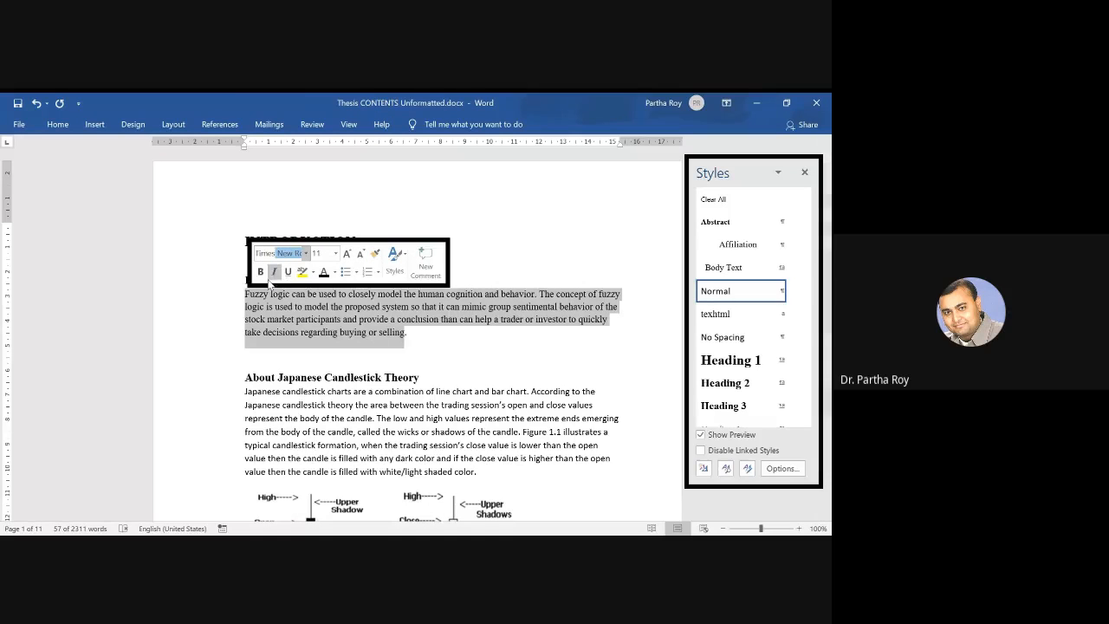
{"action": "left_click", "coordinate": [334, 272]}
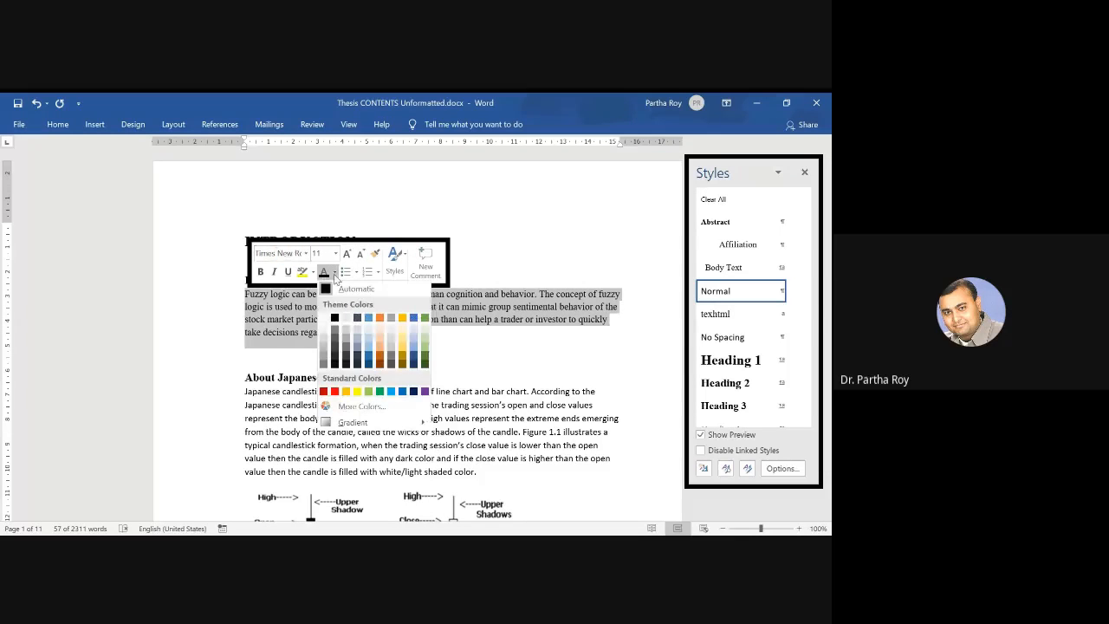
{"action": "left_click", "coordinate": [335, 318]}
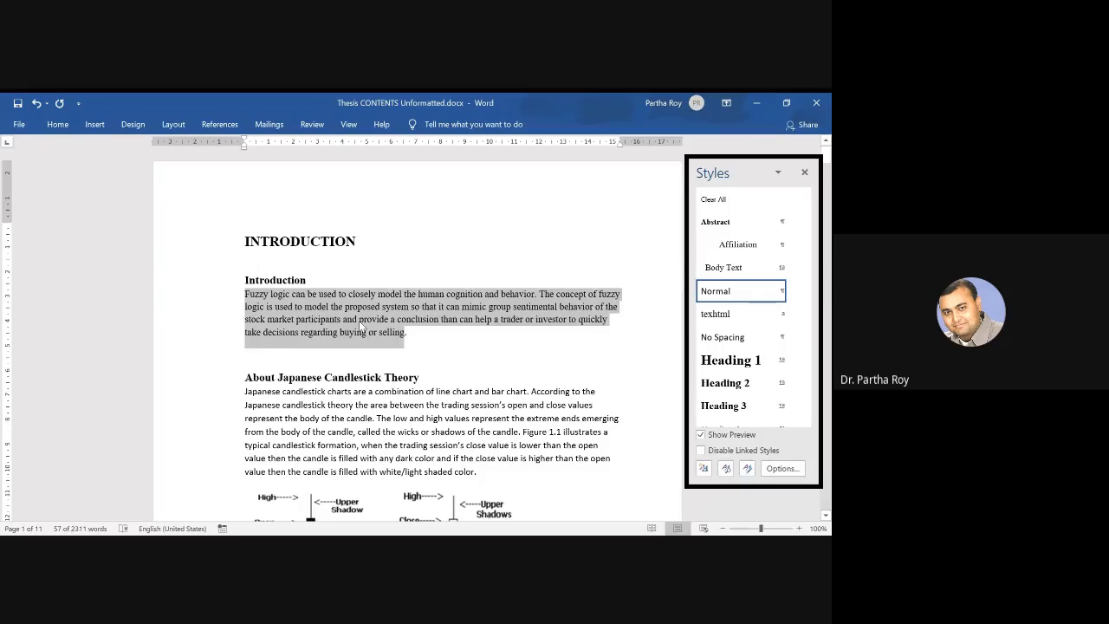
Justify the entire first body paragraph below the Introduction subheading.
{"action": "left_click", "coordinate": [406, 332]}
{"action": "left_click_drag", "start_coordinate": [406, 332], "coordinate": [247, 295]}
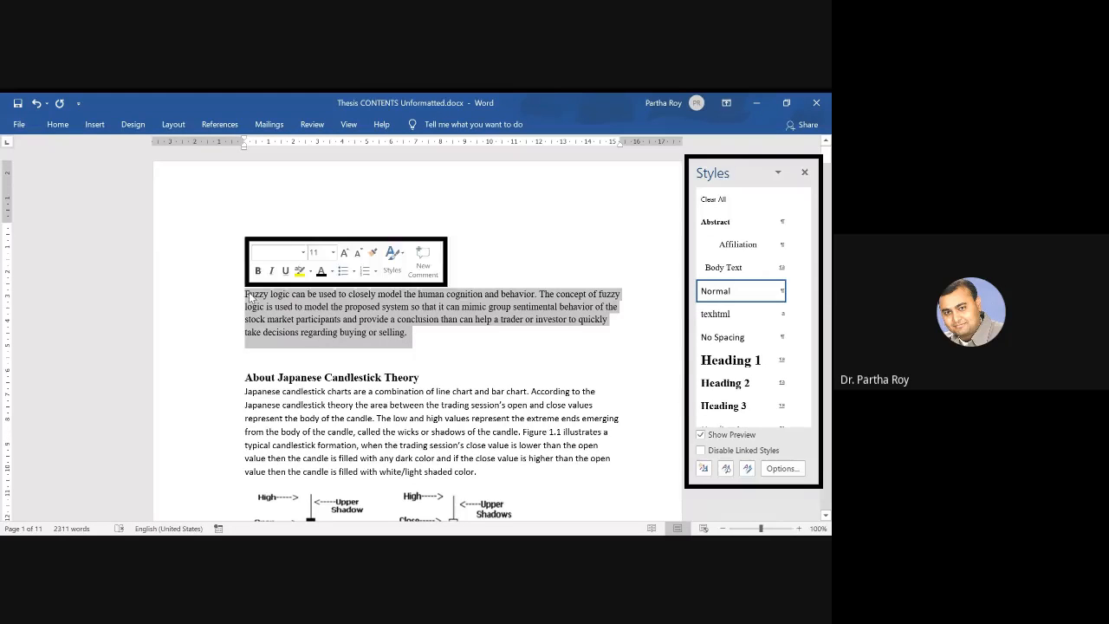
{"action": "left_click", "coordinate": [57, 125]}
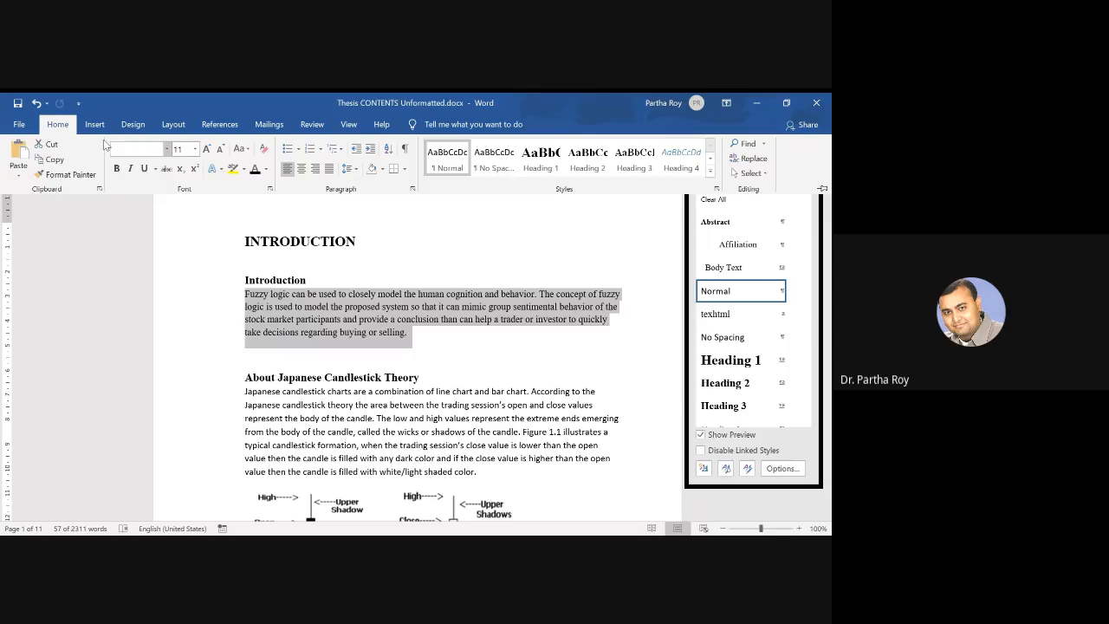
{"action": "left_click", "coordinate": [329, 169]}
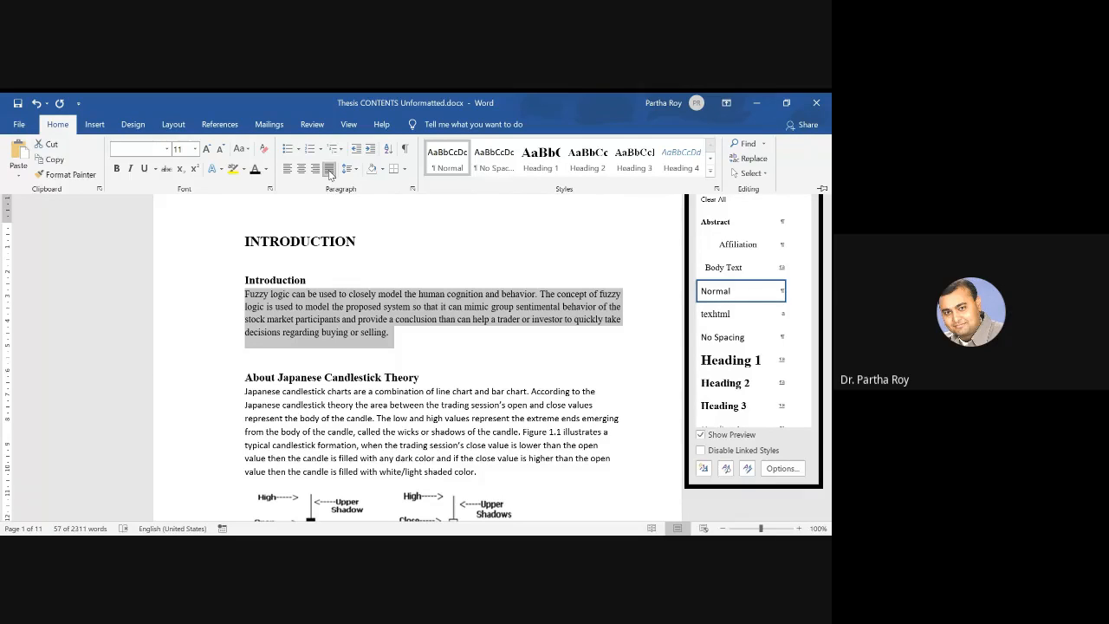
{"action": "left_click", "coordinate": [334, 232]}
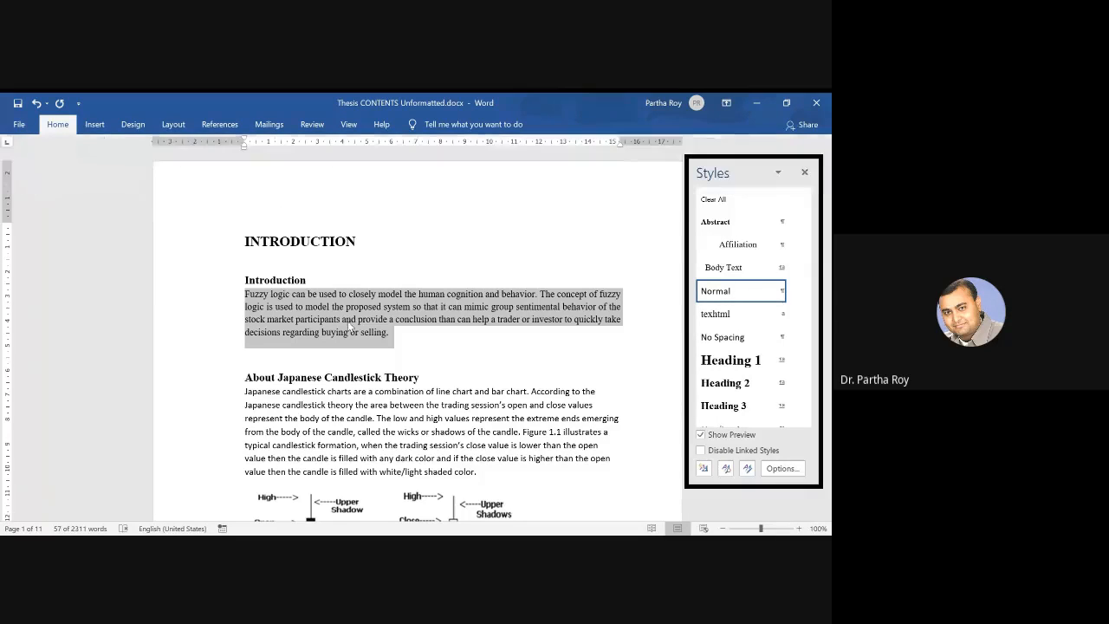
Apply Times New Roman to the whole justified Introduction paragraph, including its final period, and open its font colour choices.
{"action": "left_click", "coordinate": [391, 331]}
{"action": "left_click_drag", "start_coordinate": [391, 331], "coordinate": [246, 294]}
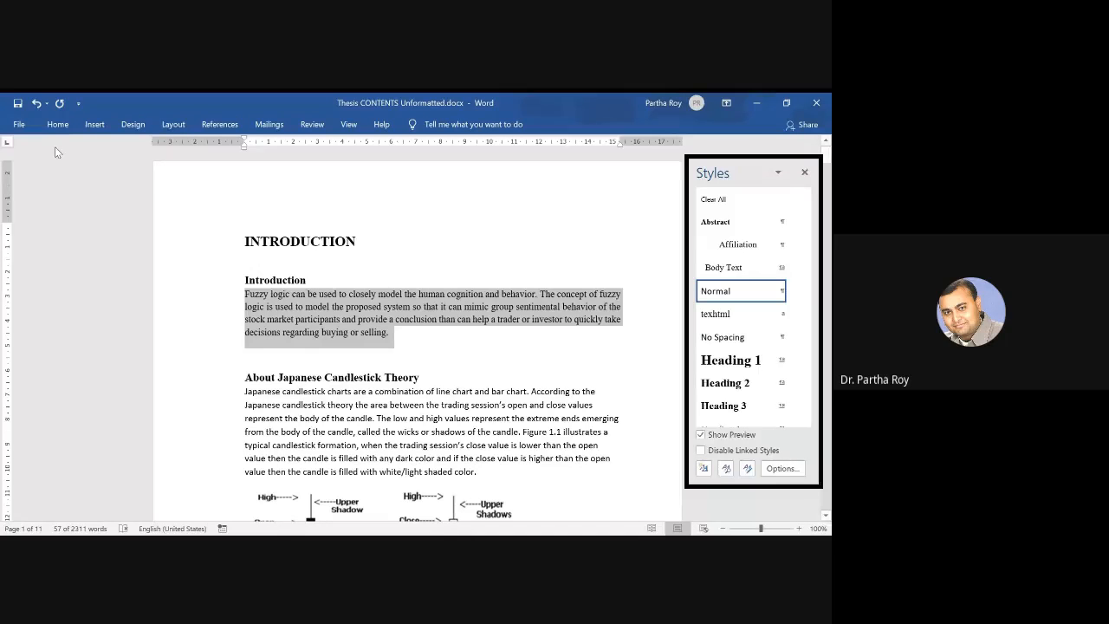
{"action": "left_click", "coordinate": [57, 124]}
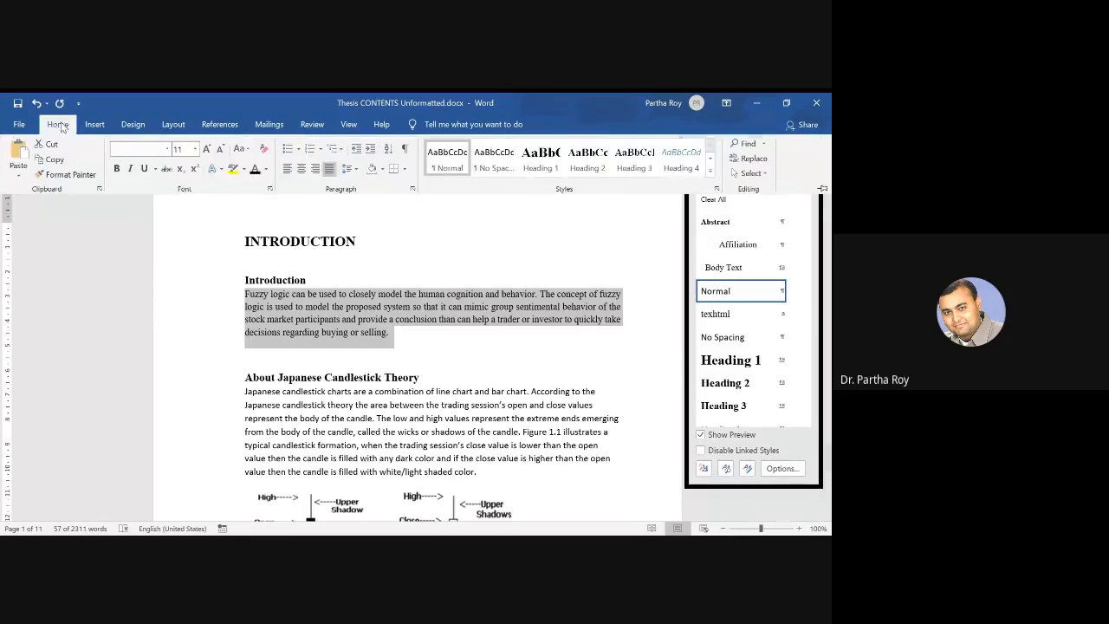
{"action": "left_click", "coordinate": [169, 151]}
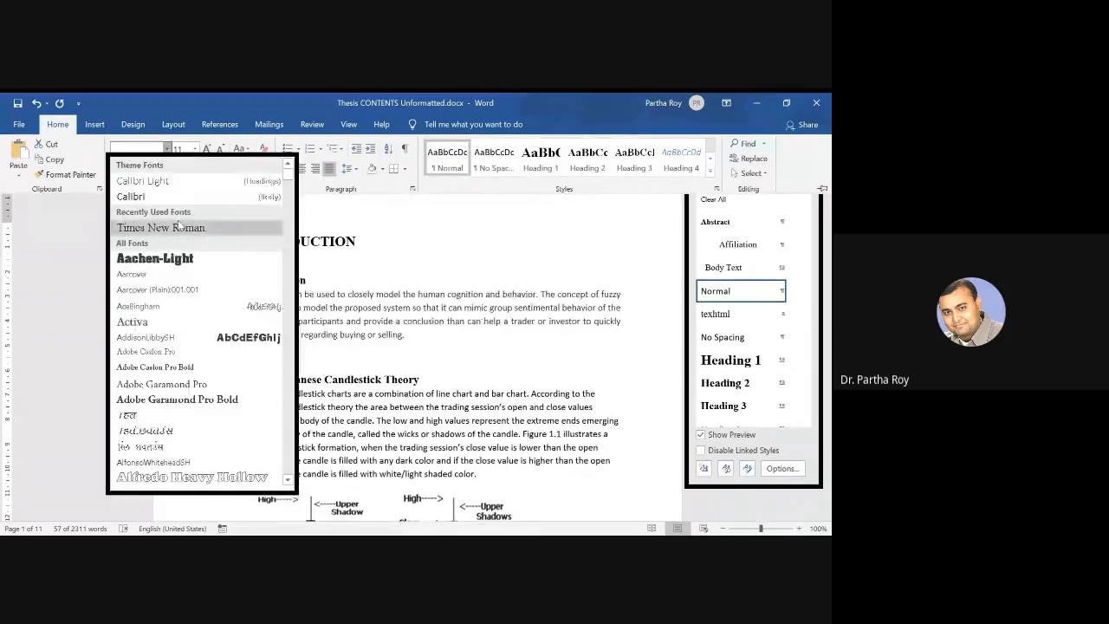
{"action": "left_click", "coordinate": [178, 235]}
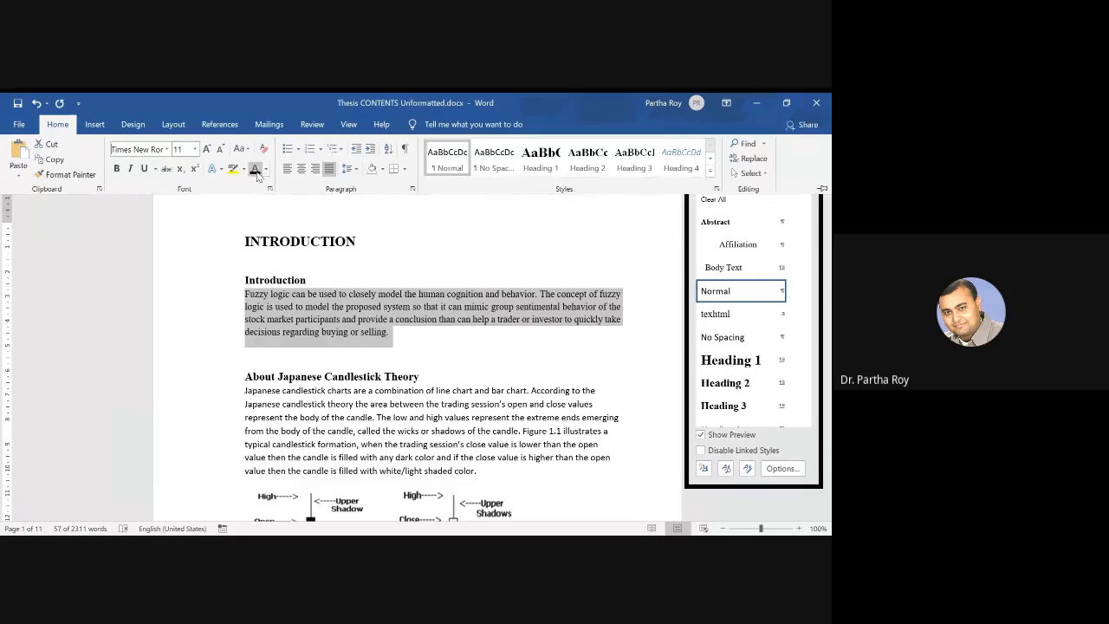
{"action": "left_click", "coordinate": [265, 169]}
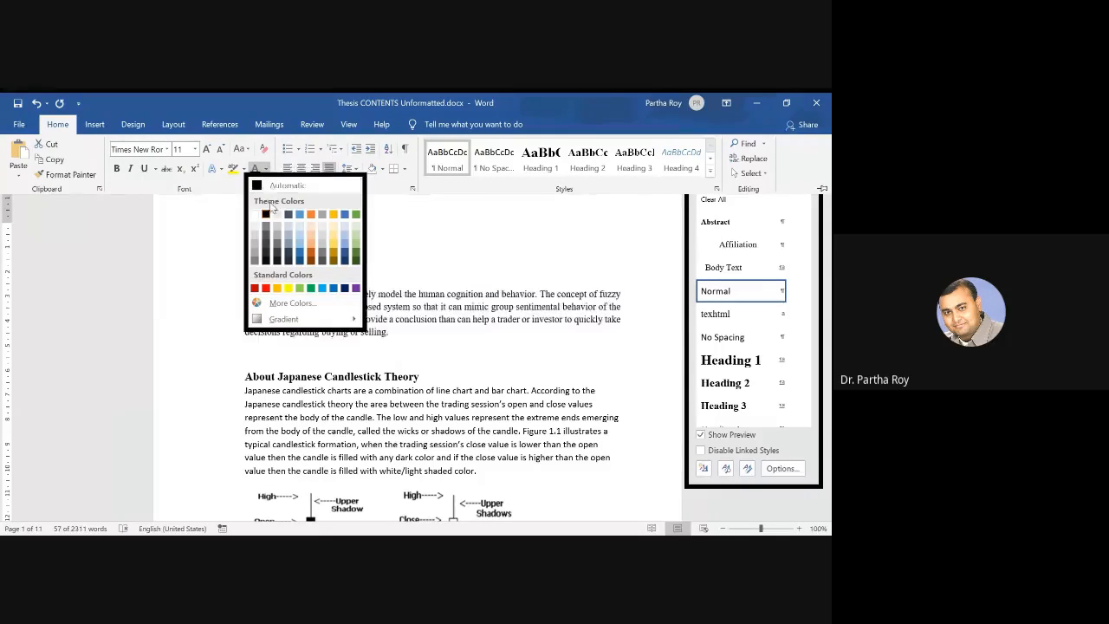
Apply black font color to the body paragraph under the first Introduction subheading and update the Normal style to match that paragraph.
{"action": "left_click", "coordinate": [267, 215]}
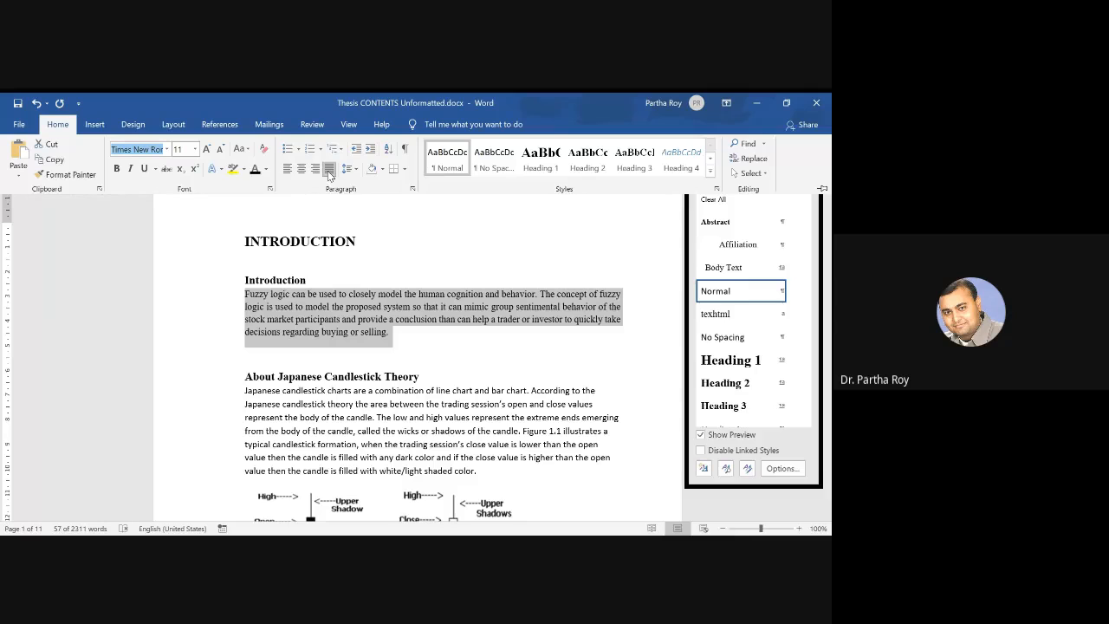
{"action": "key", "text": "ctrl+F1"}
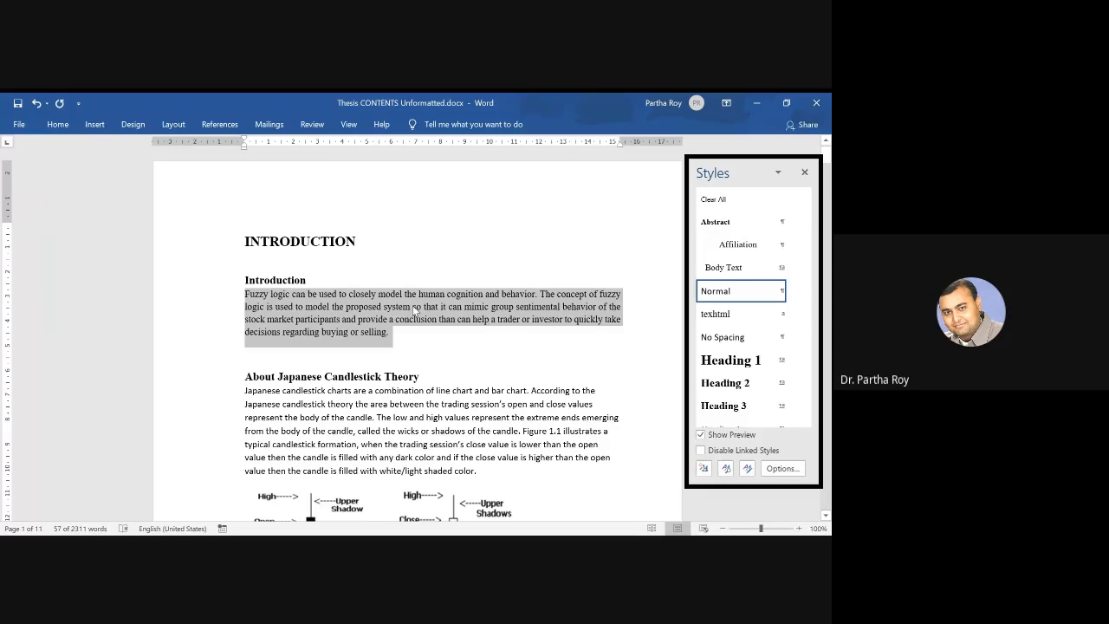
{"action": "left_click", "coordinate": [792, 291]}
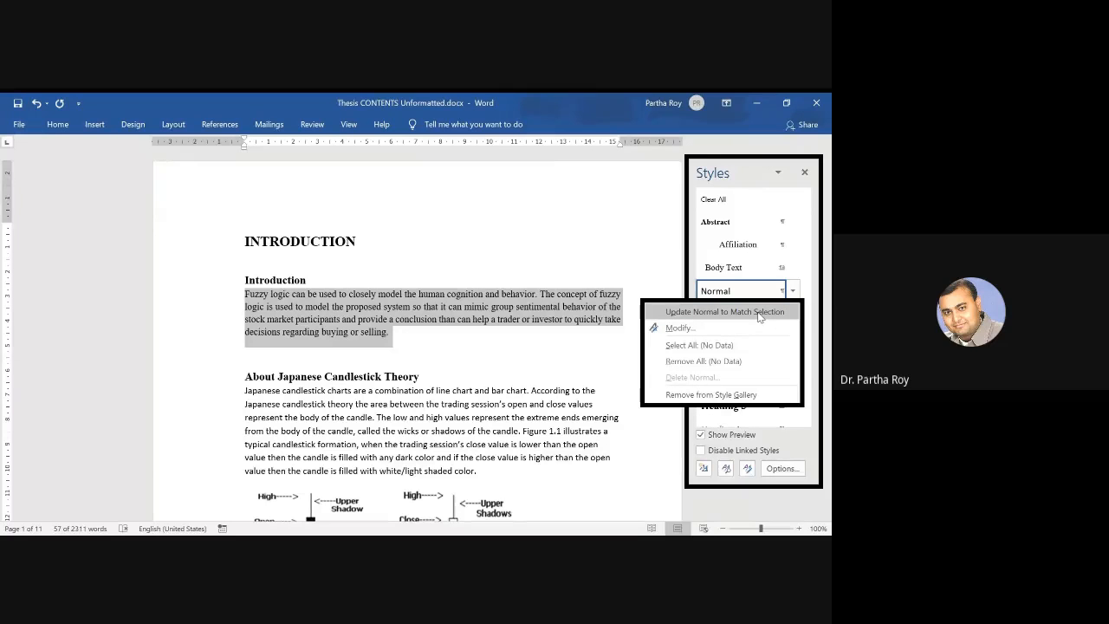
{"action": "left_click", "coordinate": [435, 307]}
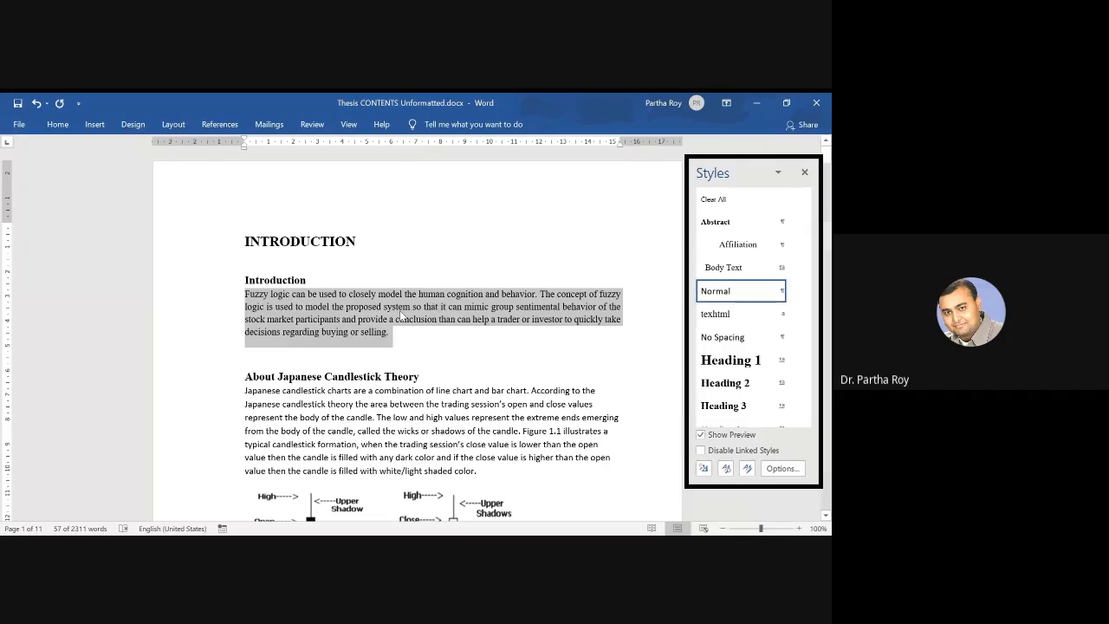
{"action": "left_click", "coordinate": [389, 334]}
{"action": "triple_click", "coordinate": [382, 332]}
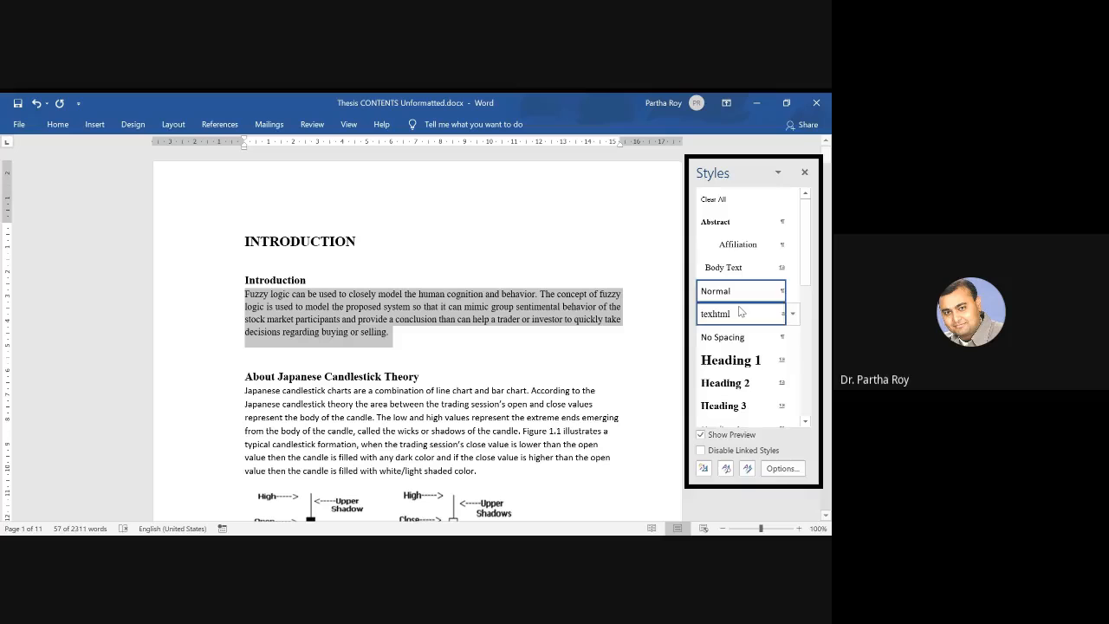
{"action": "left_click", "coordinate": [791, 292]}
{"action": "left_click", "coordinate": [729, 312]}
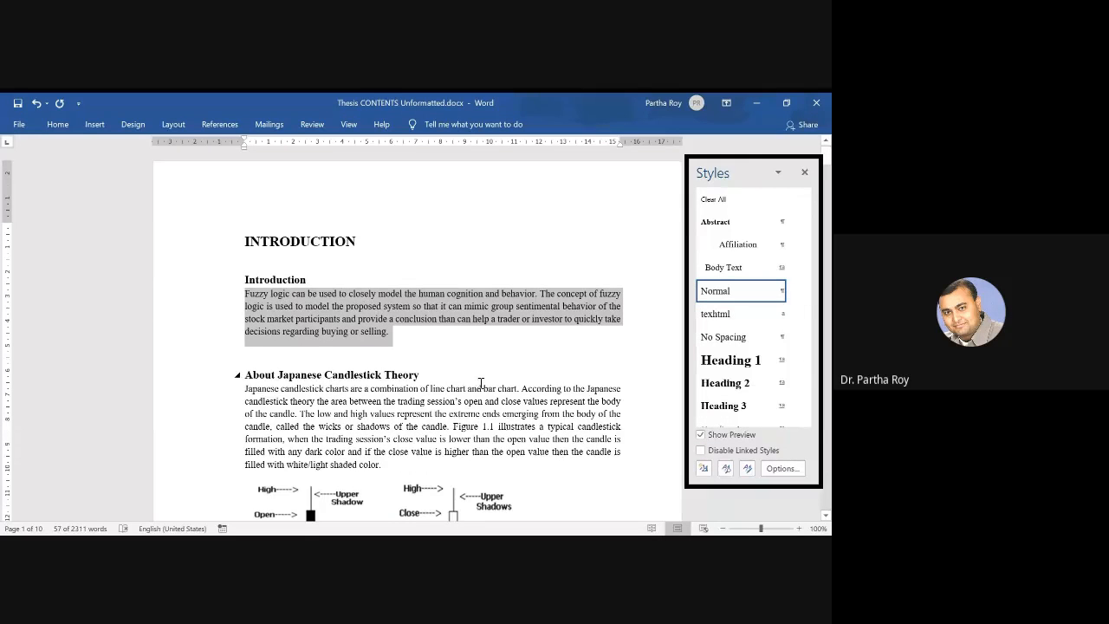
Review the body text, tables and figure captions throughout the thesis to check the formatting applied by the updated Normal style.
{"action": "scroll", "coordinate": [481, 383], "scroll_direction": "down", "scroll_amount": 15}
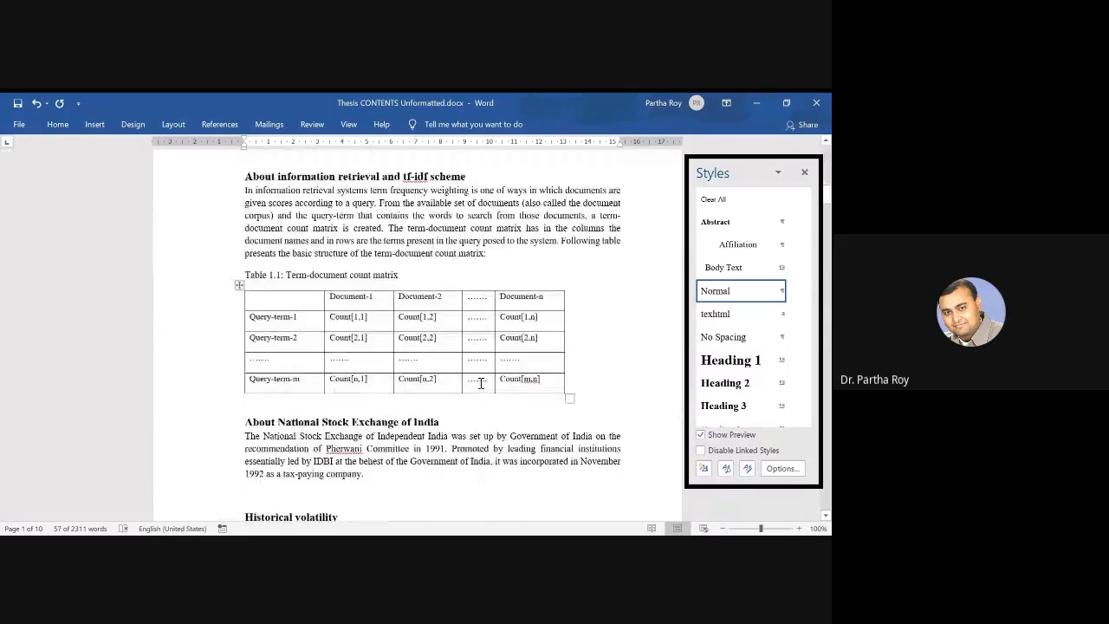
{"action": "scroll", "coordinate": [481, 383], "scroll_direction": "down", "scroll_amount": 15}
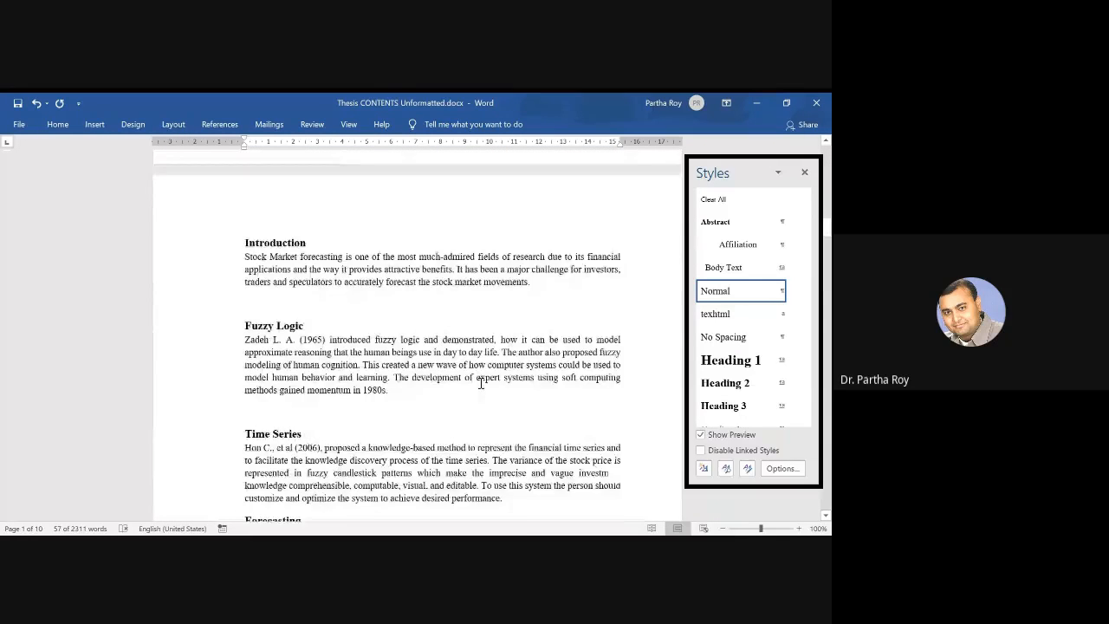
{"action": "scroll", "coordinate": [481, 383], "scroll_direction": "down", "scroll_amount": 15}
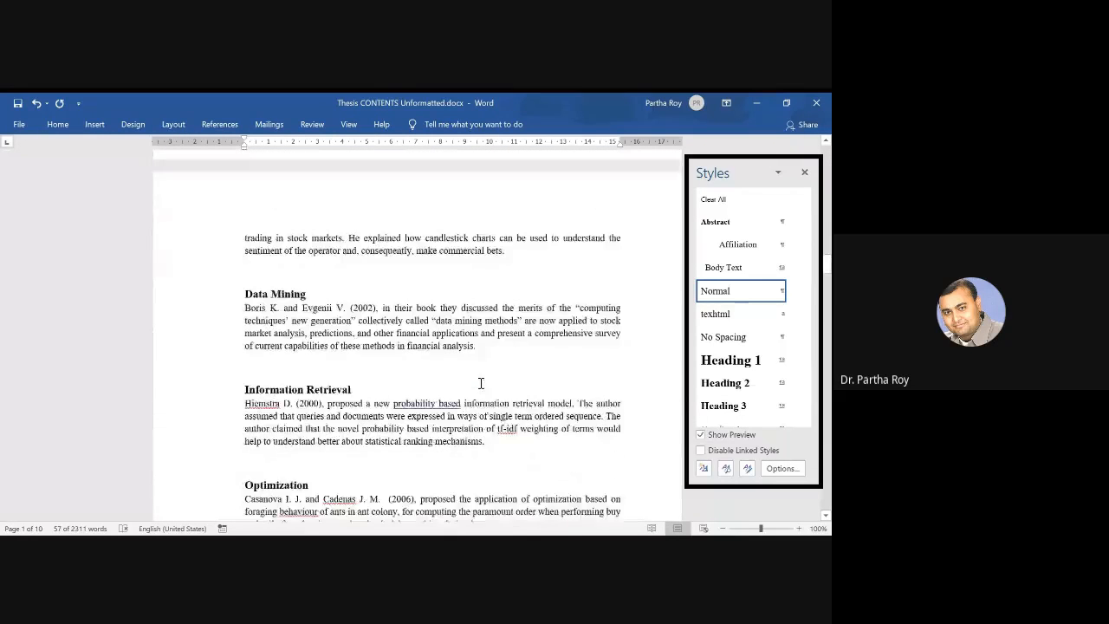
{"action": "scroll", "coordinate": [481, 383], "scroll_direction": "down", "scroll_amount": 4}
{"action": "double_click", "coordinate": [447, 337]}
{"action": "scroll", "coordinate": [457, 347], "scroll_direction": "down", "scroll_amount": 2}
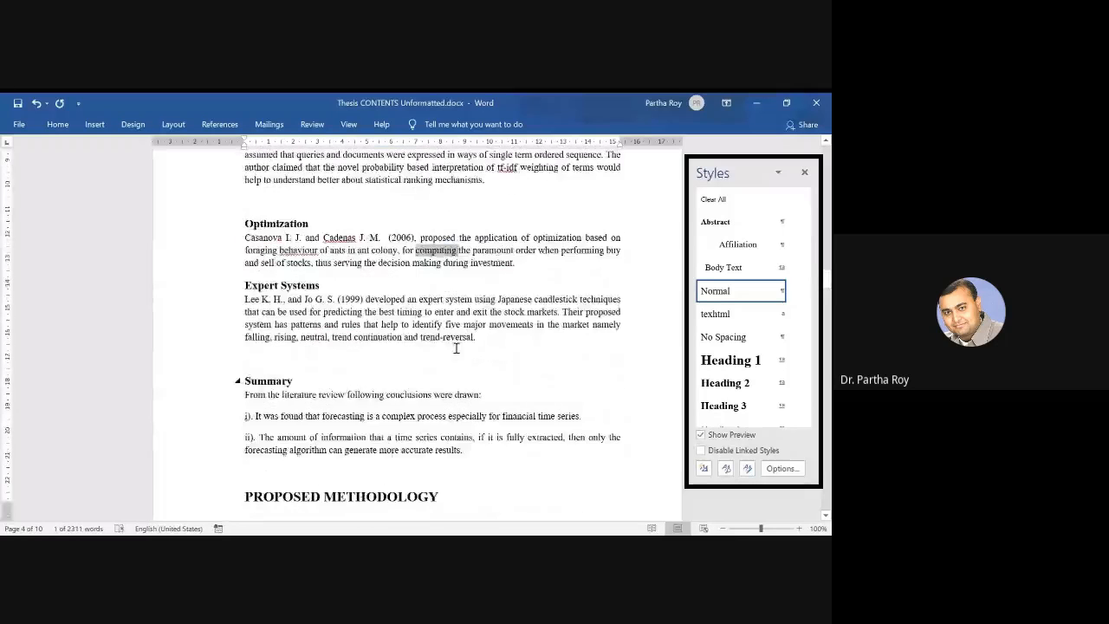
{"action": "scroll", "coordinate": [456, 347], "scroll_direction": "down", "scroll_amount": 15}
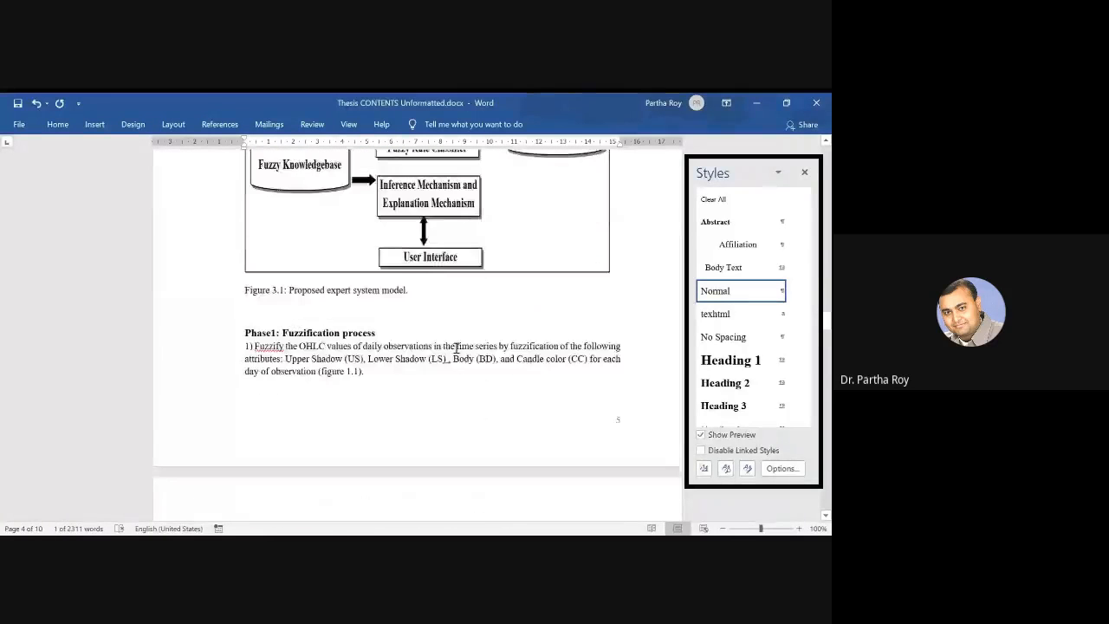
{"action": "scroll", "coordinate": [457, 348], "scroll_direction": "down", "scroll_amount": 12}
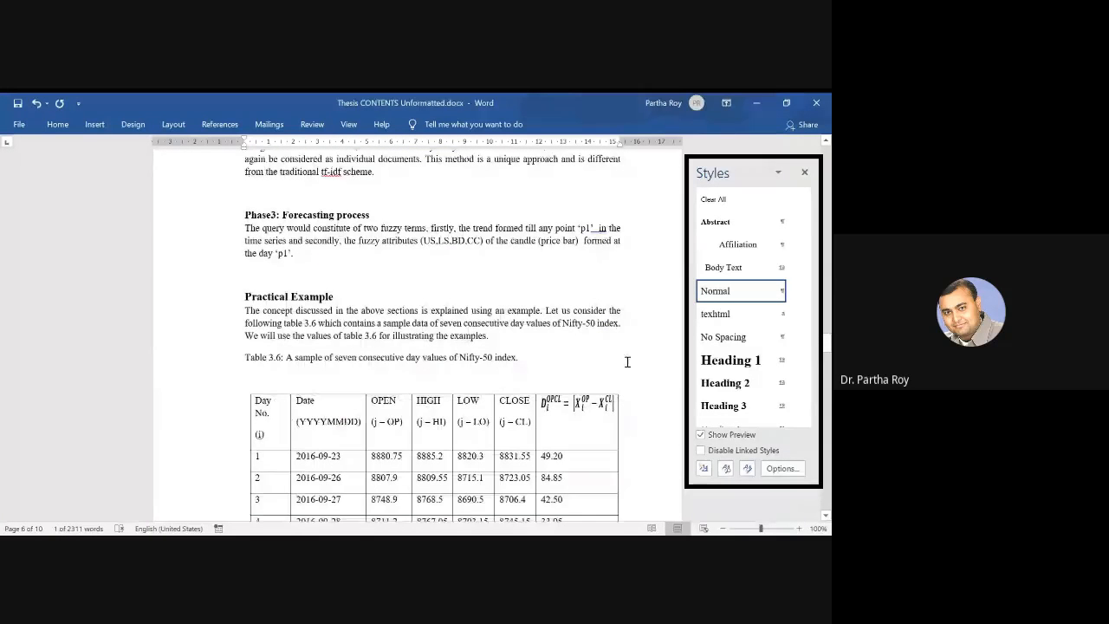
{"action": "left_click", "coordinate": [556, 229]}
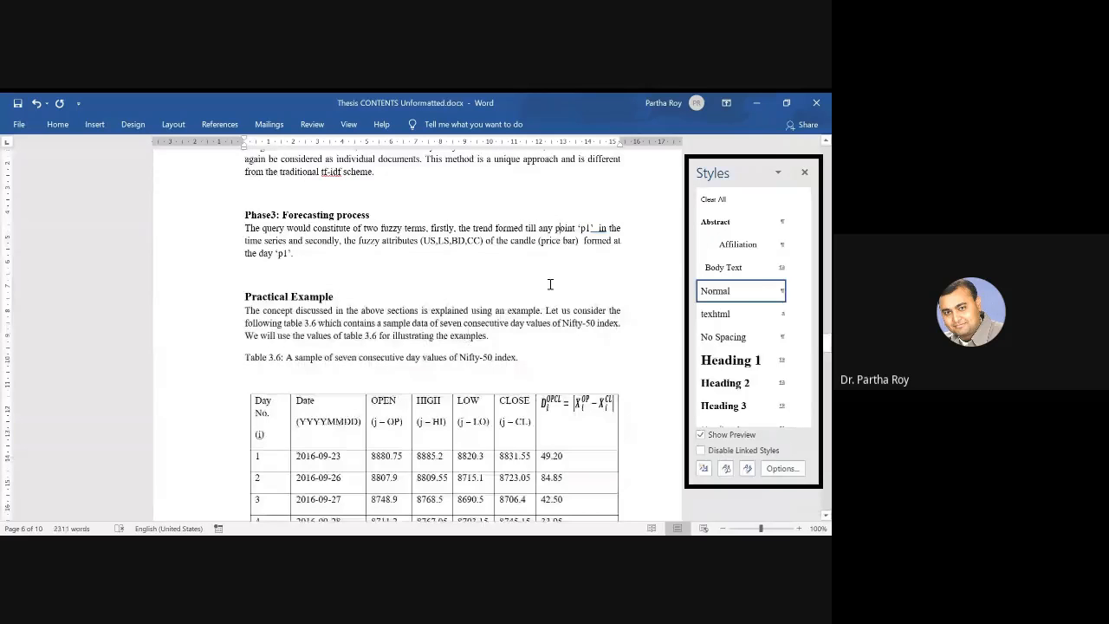
{"action": "scroll", "coordinate": [549, 284], "scroll_direction": "up", "scroll_amount": 10}
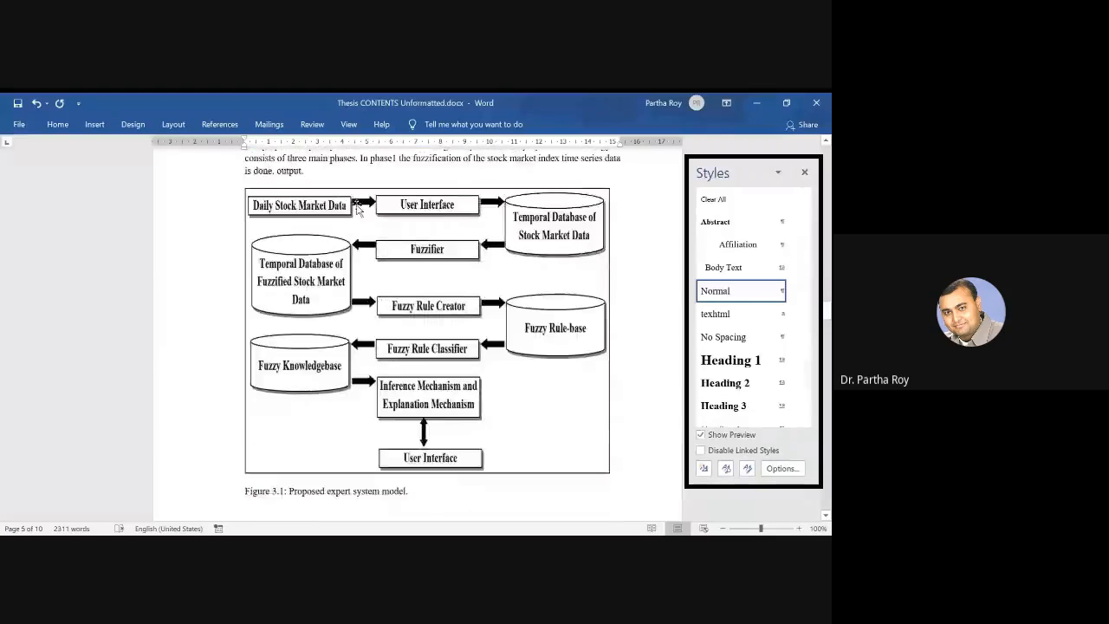
{"action": "scroll", "coordinate": [358, 208], "scroll_direction": "up", "scroll_amount": 10}
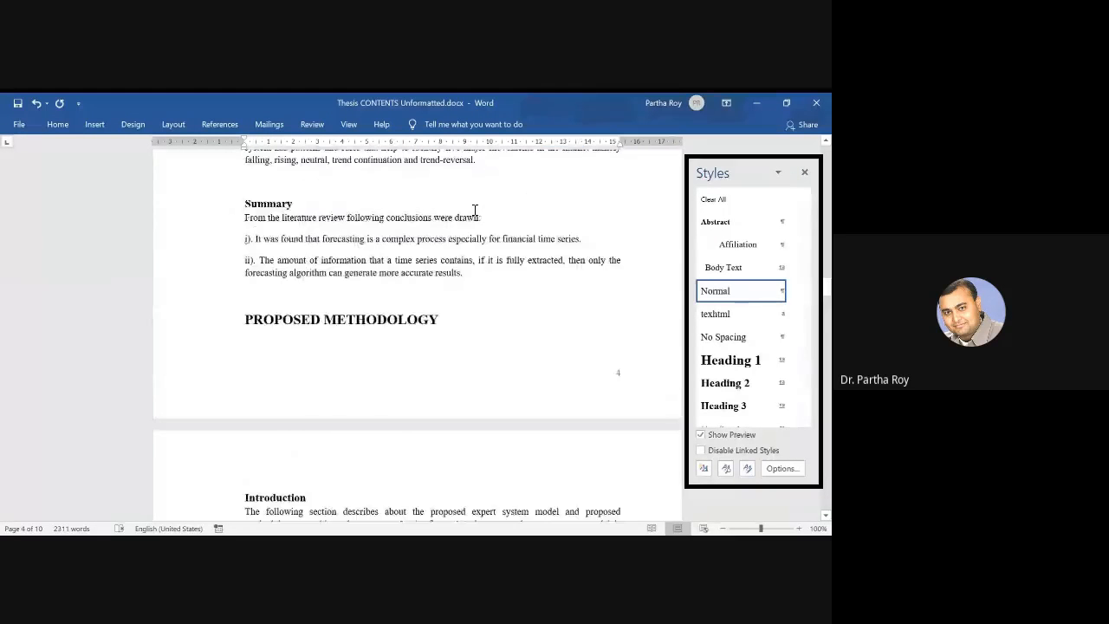
{"action": "scroll", "coordinate": [475, 213], "scroll_direction": "up", "scroll_amount": 15}
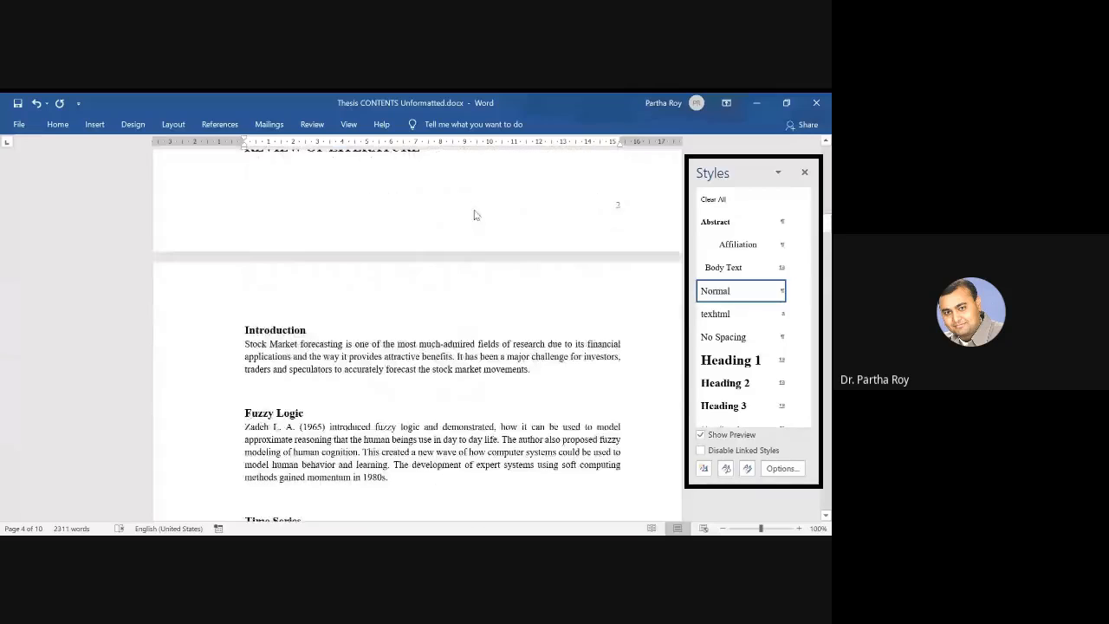
{"action": "scroll", "coordinate": [475, 214], "scroll_direction": "up", "scroll_amount": 3}
{"action": "left_click_drag", "start_coordinate": [827, 223], "coordinate": [827, 202]}
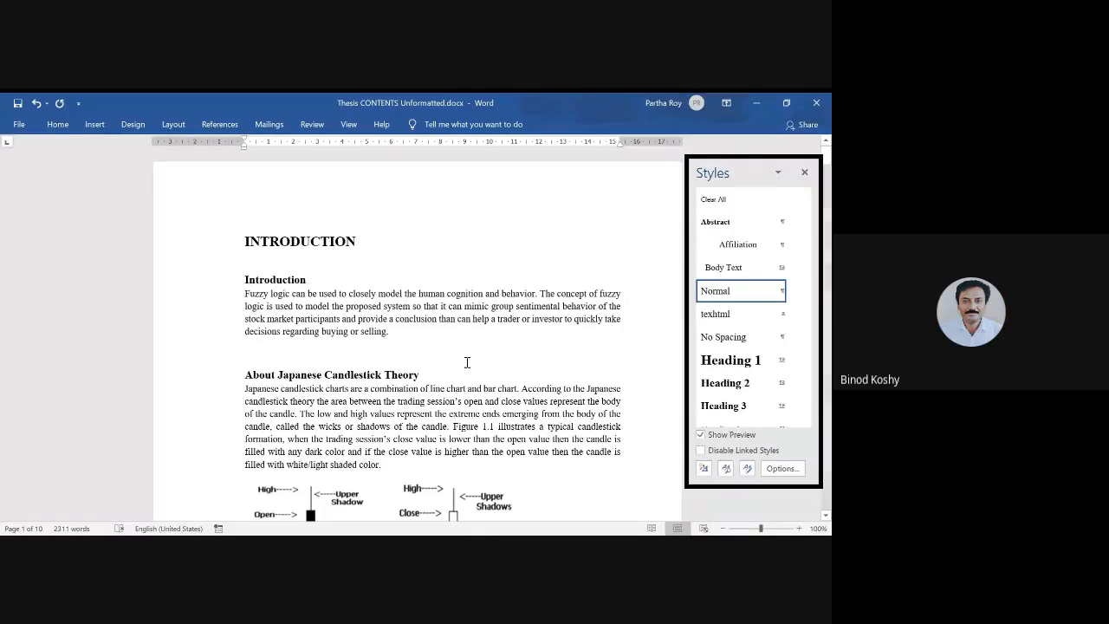
{"action": "key", "text": "alt+Tab"}
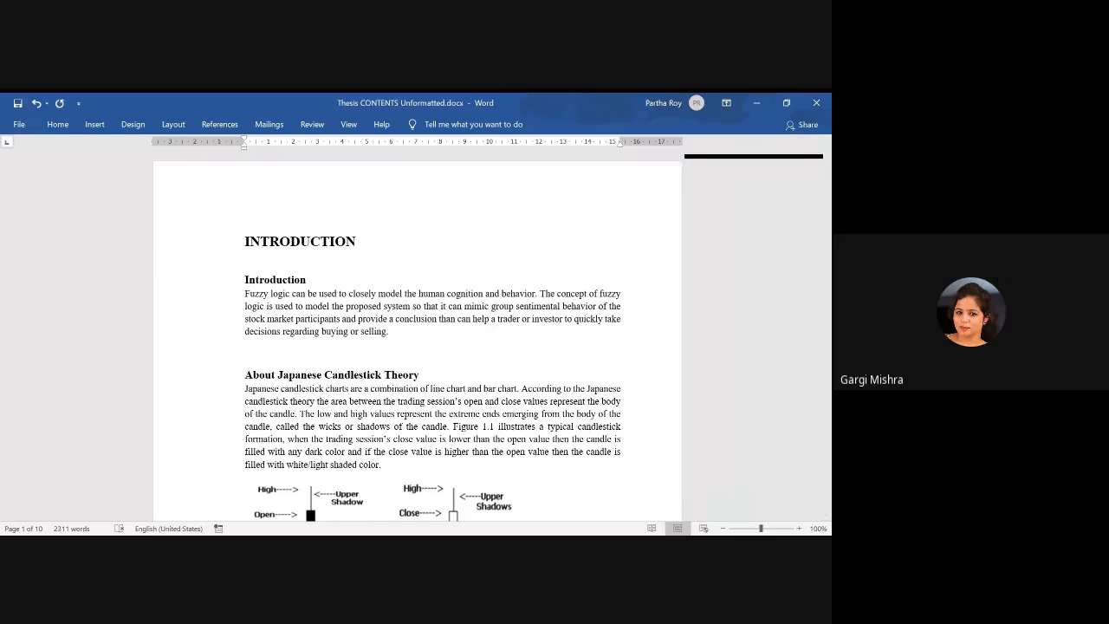
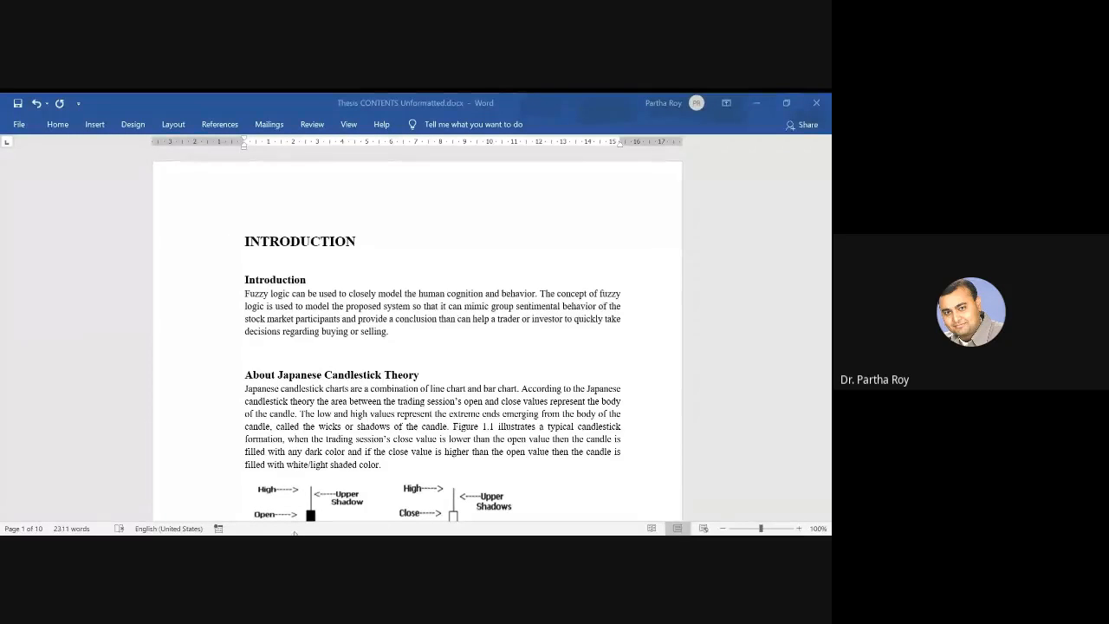
{"action": "key", "text": "alt+Tab"}
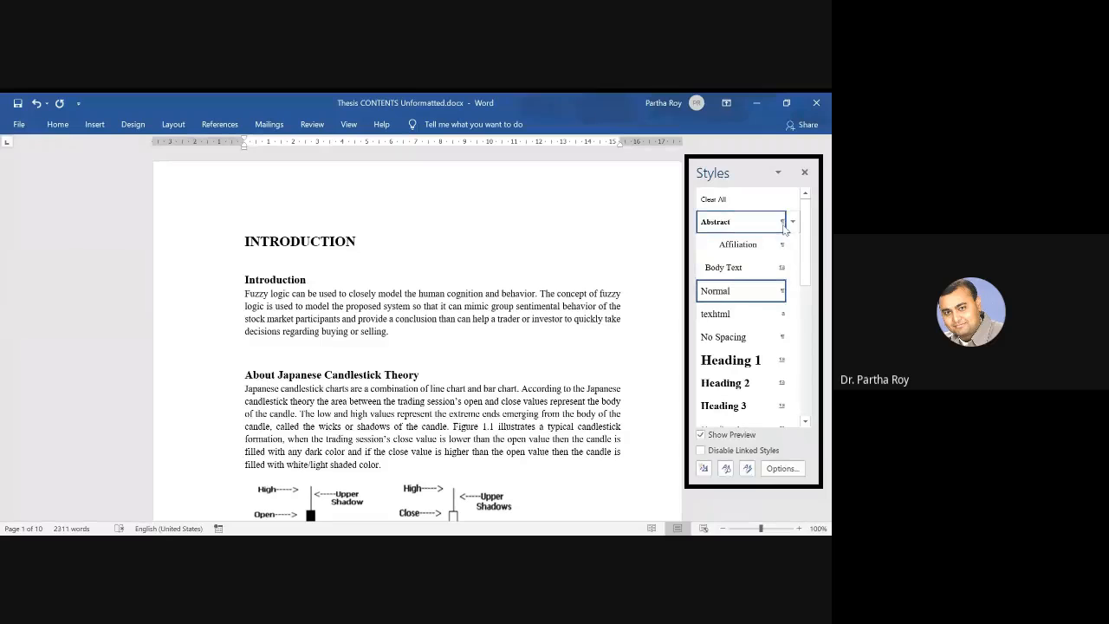
Examine the available styles, from Abstract through Book Title, including the formatting details of Abstract, Affiliation and Body Text.
{"action": "mouse_move", "coordinate": [785, 227]}
{"action": "mouse_move", "coordinate": [768, 274]}
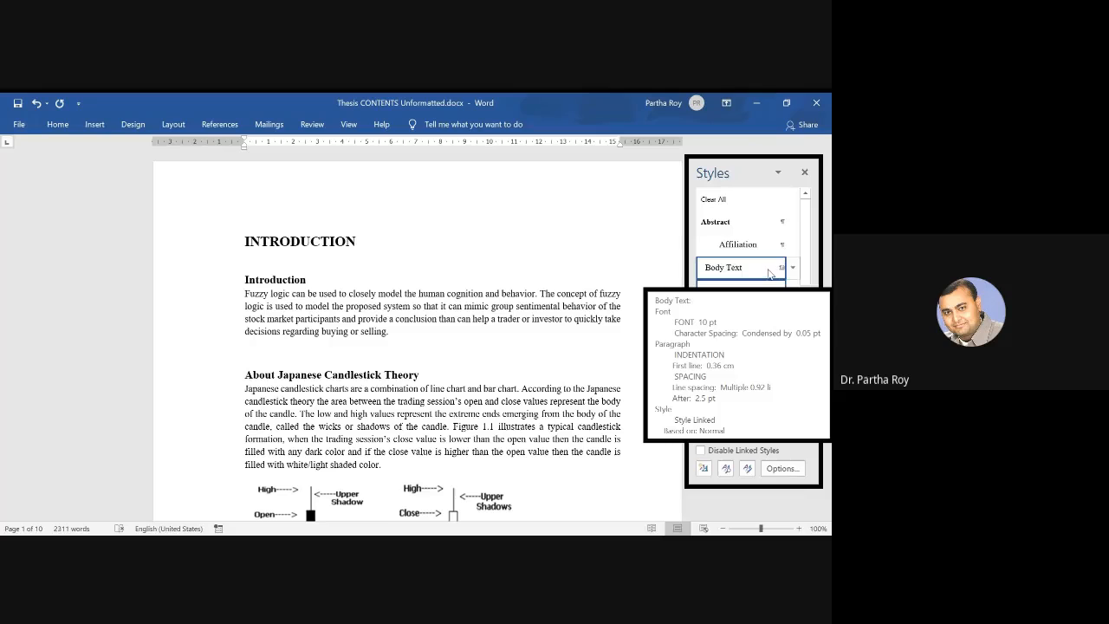
{"action": "mouse_move", "coordinate": [769, 252]}
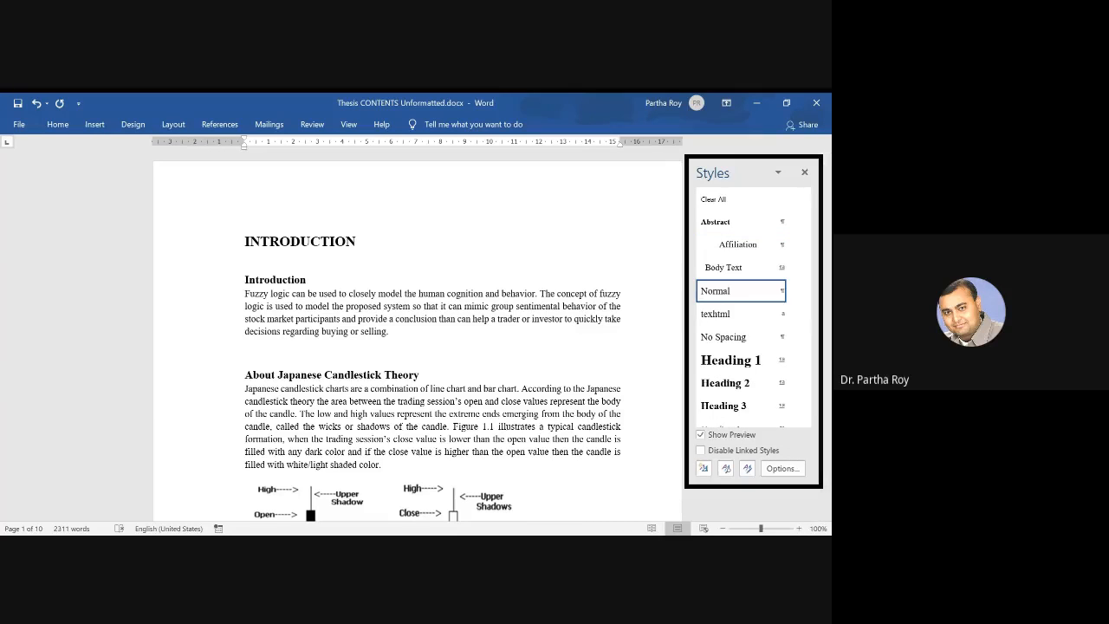
{"action": "key", "text": "alt+Tab"}
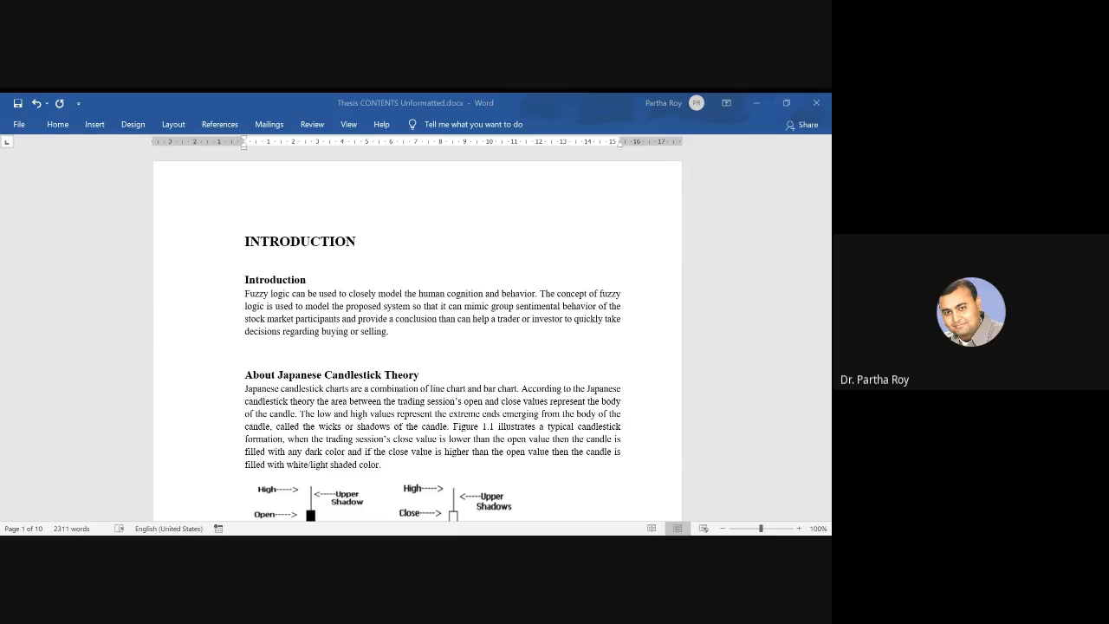
{"action": "key", "text": "alt+Tab"}
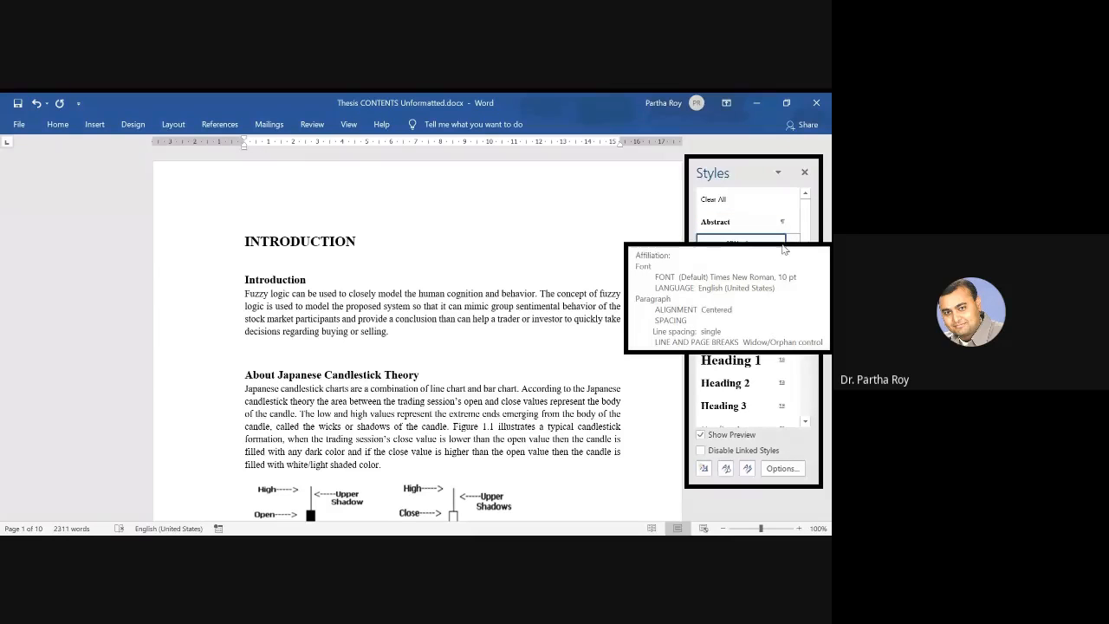
{"action": "mouse_move", "coordinate": [798, 302]}
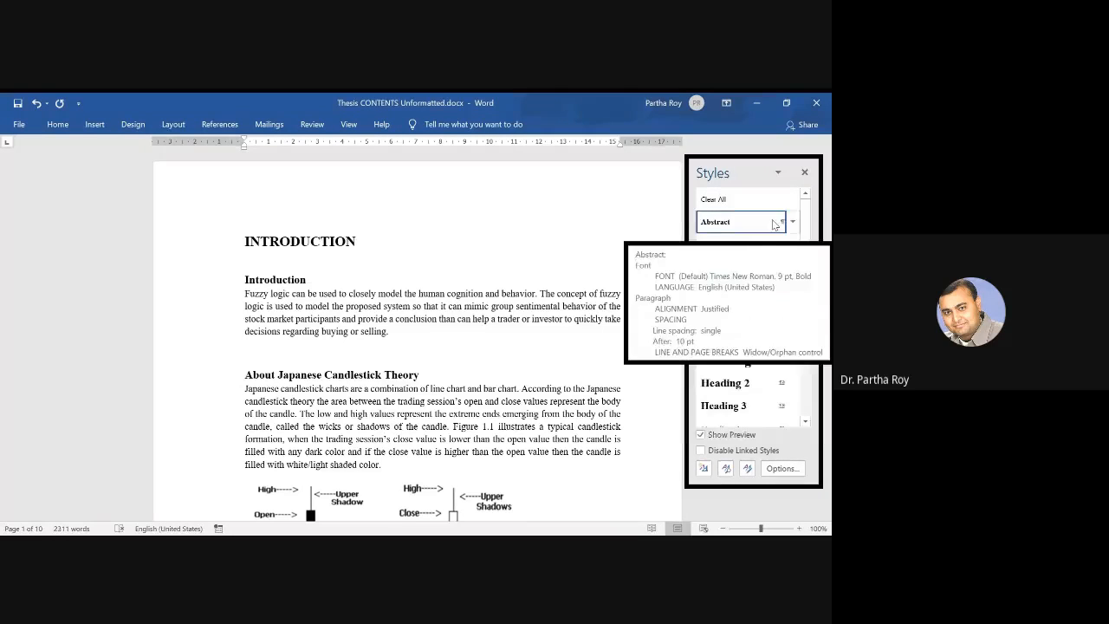
{"action": "mouse_move", "coordinate": [774, 344]}
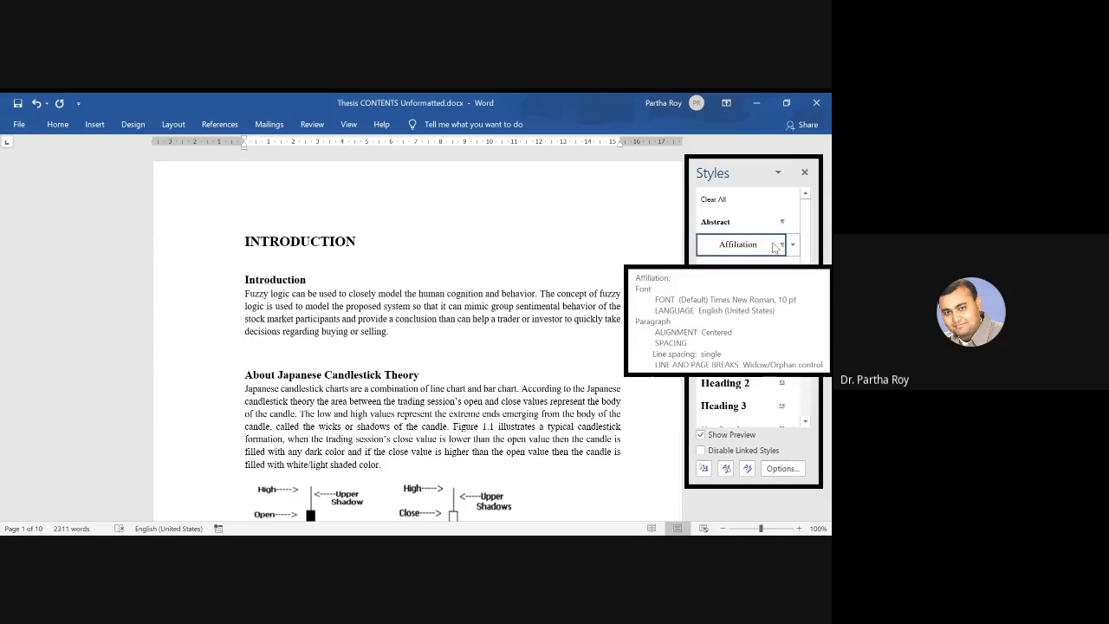
{"action": "mouse_move", "coordinate": [783, 376]}
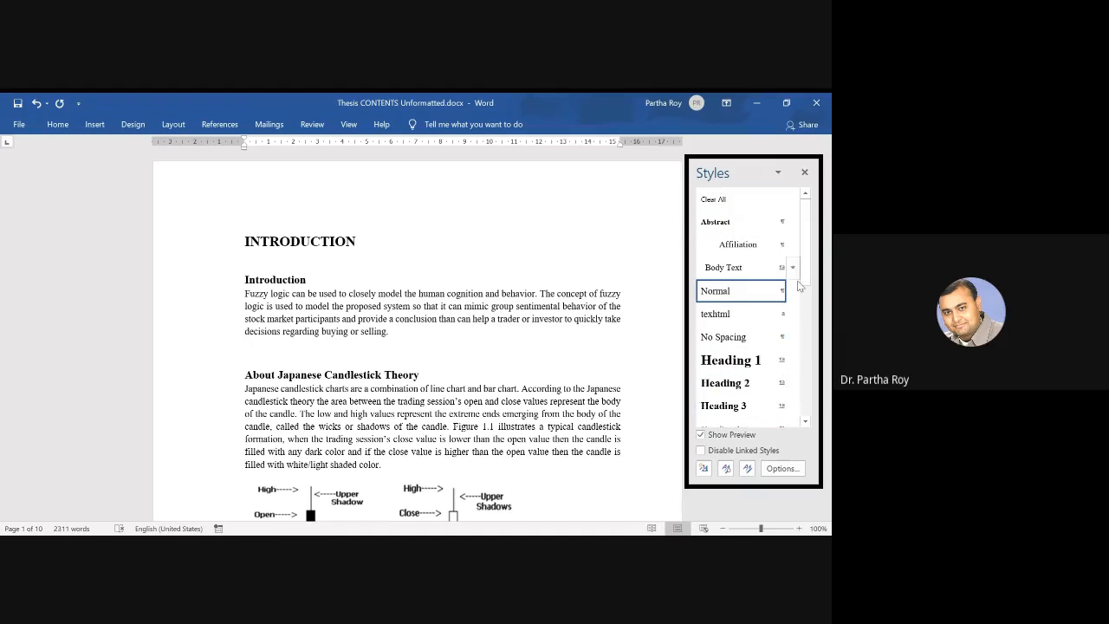
{"action": "left_click_drag", "start_coordinate": [805, 260], "coordinate": [806, 359]}
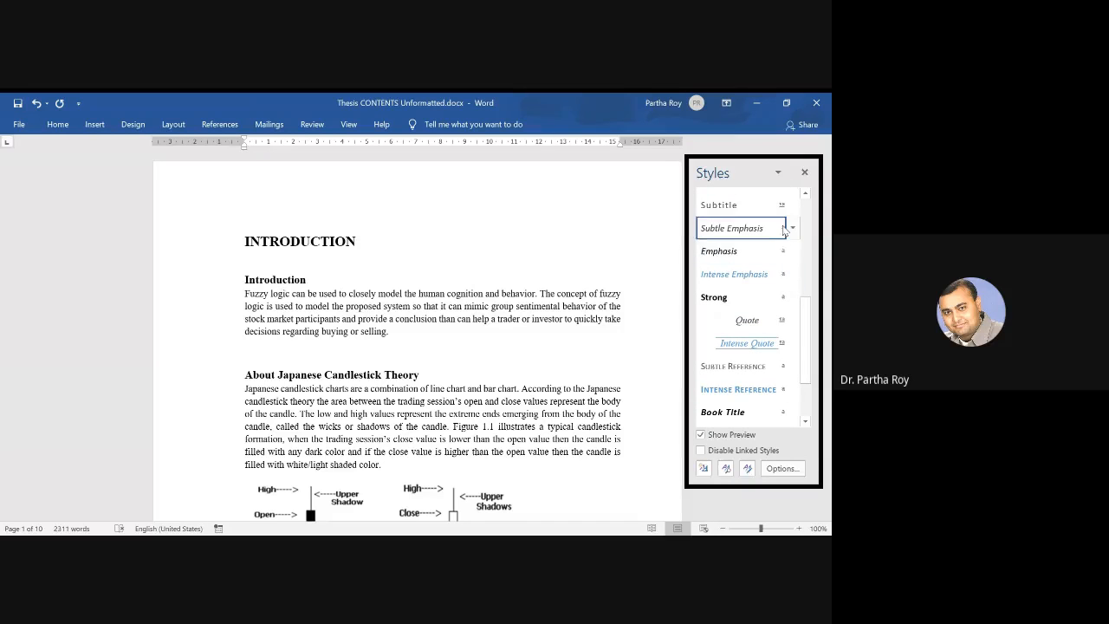
{"action": "left_click_drag", "start_coordinate": [805, 322], "coordinate": [806, 218]}
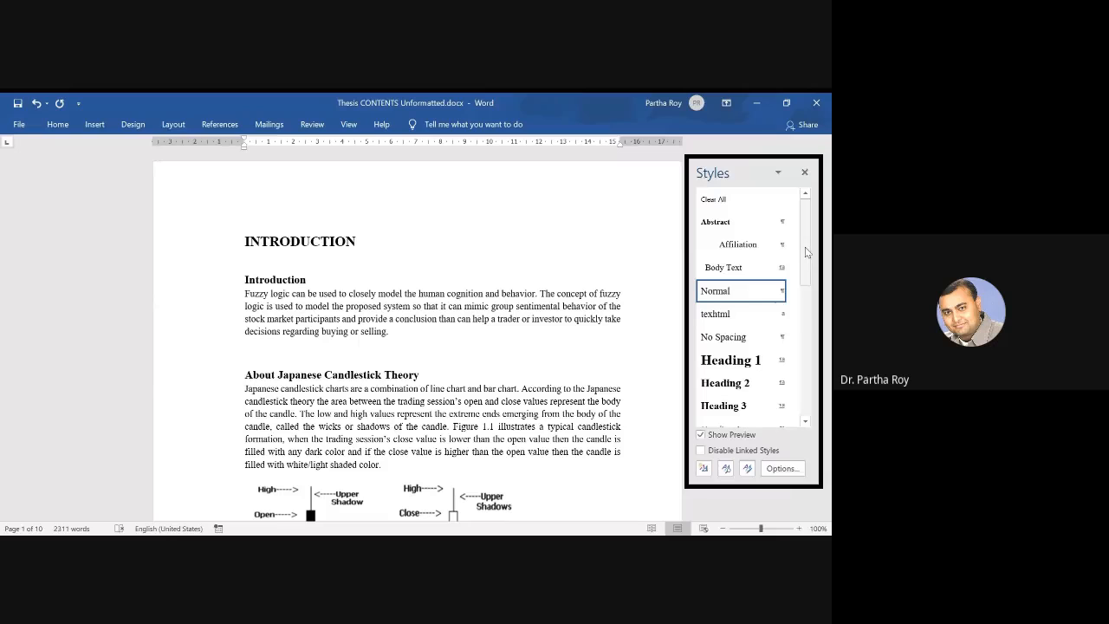
{"action": "scroll", "coordinate": [753, 293], "scroll_direction": "down", "scroll_amount": 3}
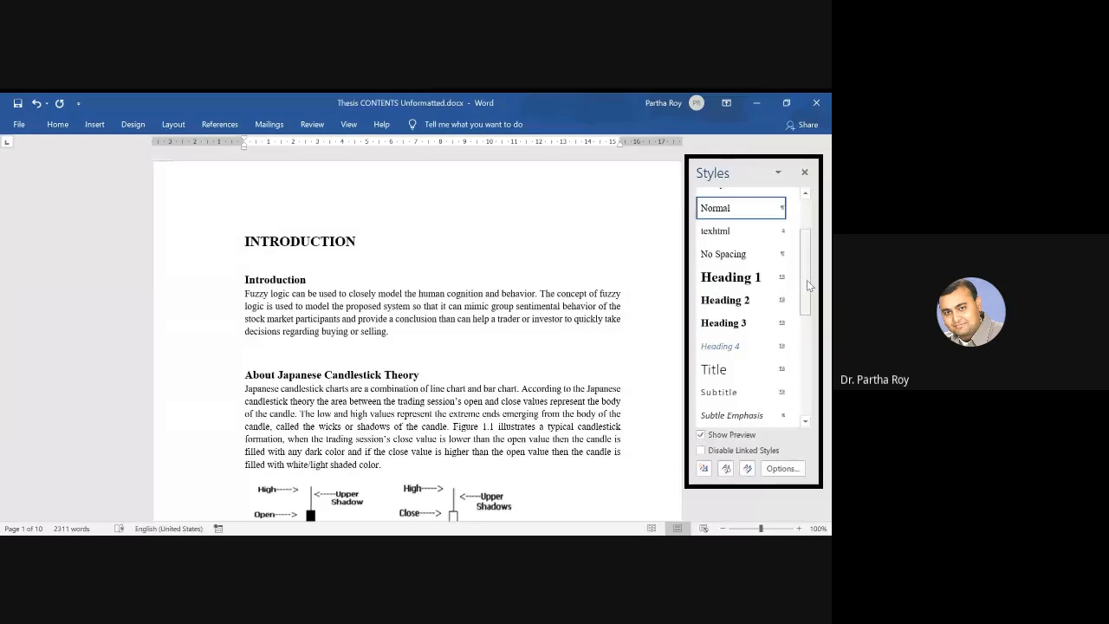
{"action": "scroll", "coordinate": [807, 280], "scroll_direction": "up", "scroll_amount": 2}
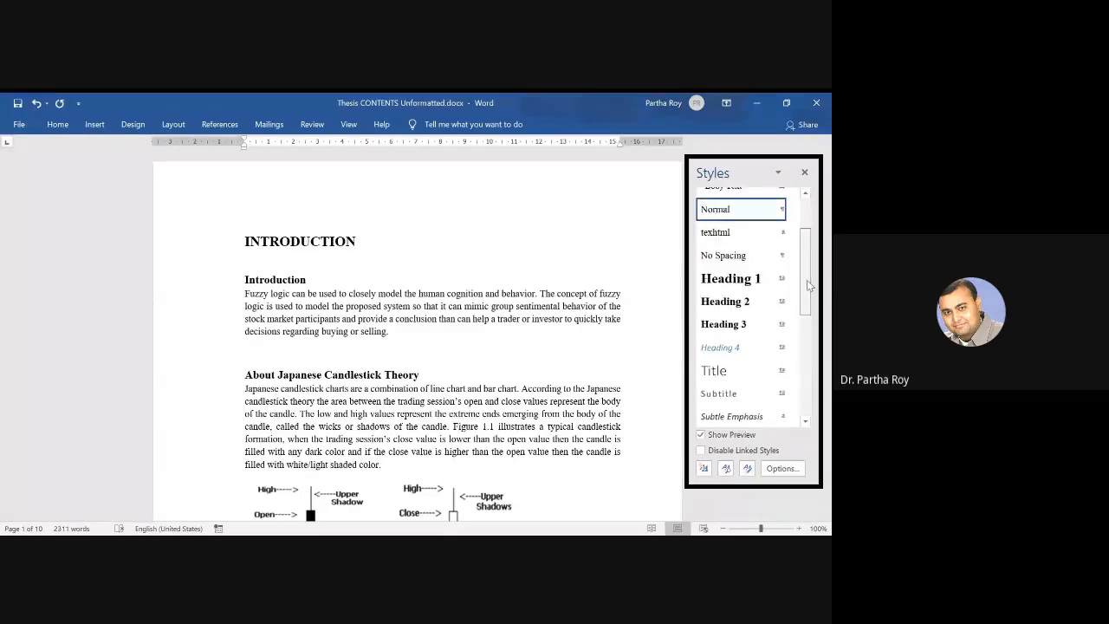
{"action": "scroll", "coordinate": [807, 269], "scroll_direction": "down", "scroll_amount": 1}
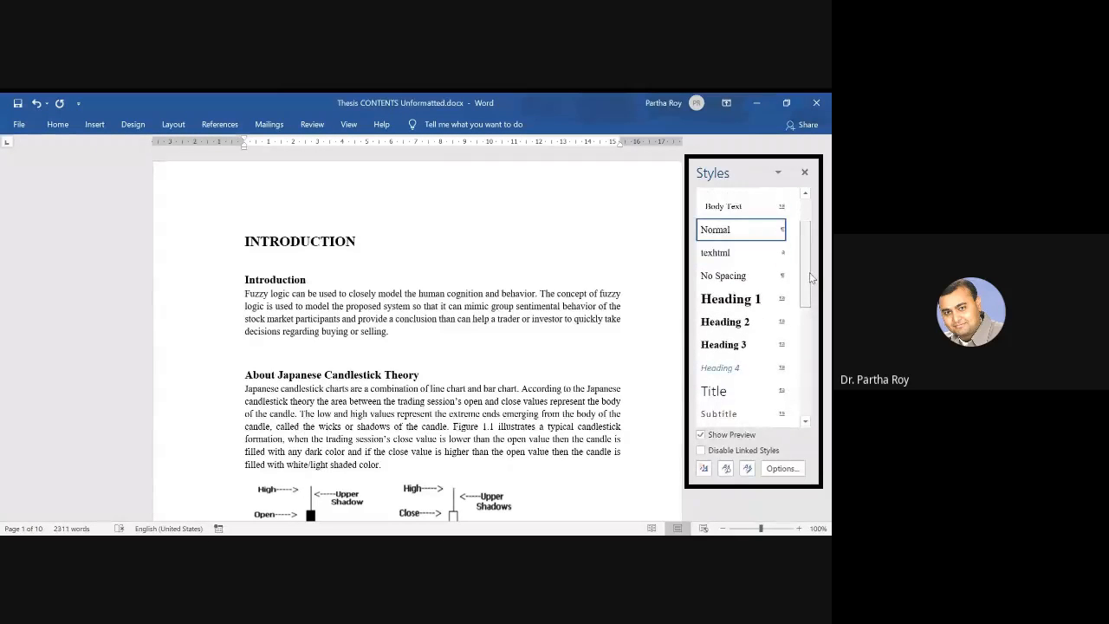
{"action": "mouse_move", "coordinate": [731, 258]}
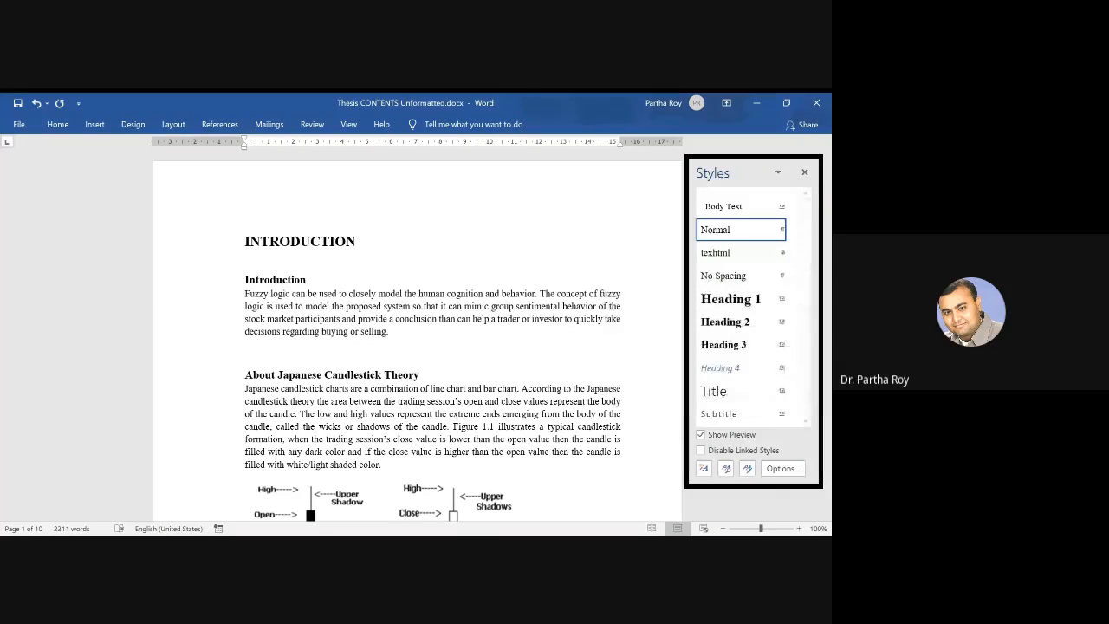
{"action": "key", "text": "alt+Tab"}
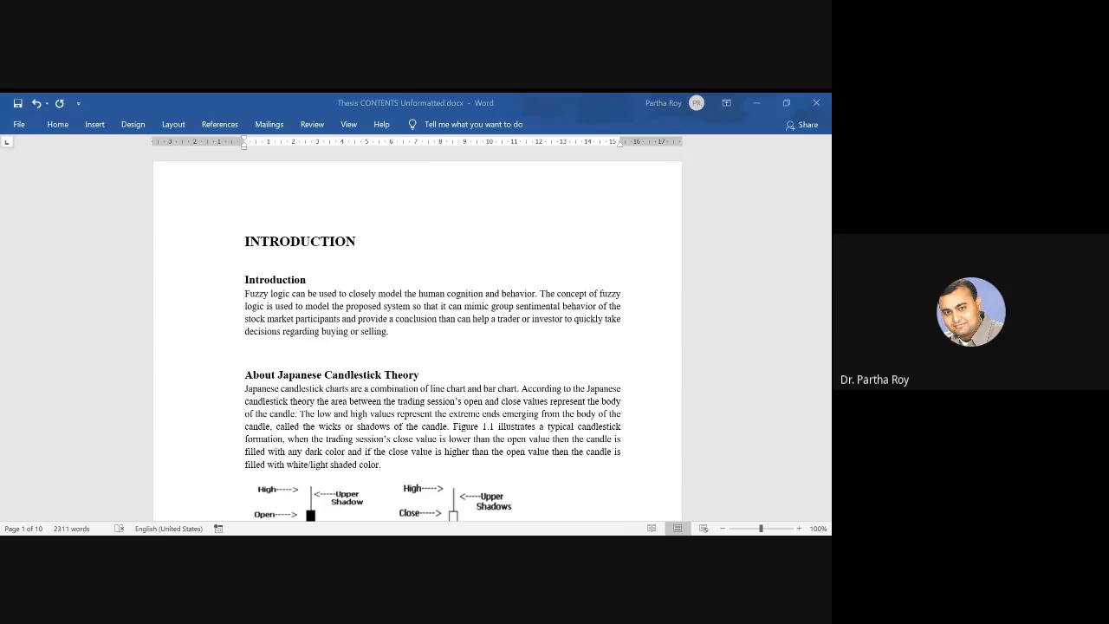
{"action": "key", "text": "alt+Tab"}
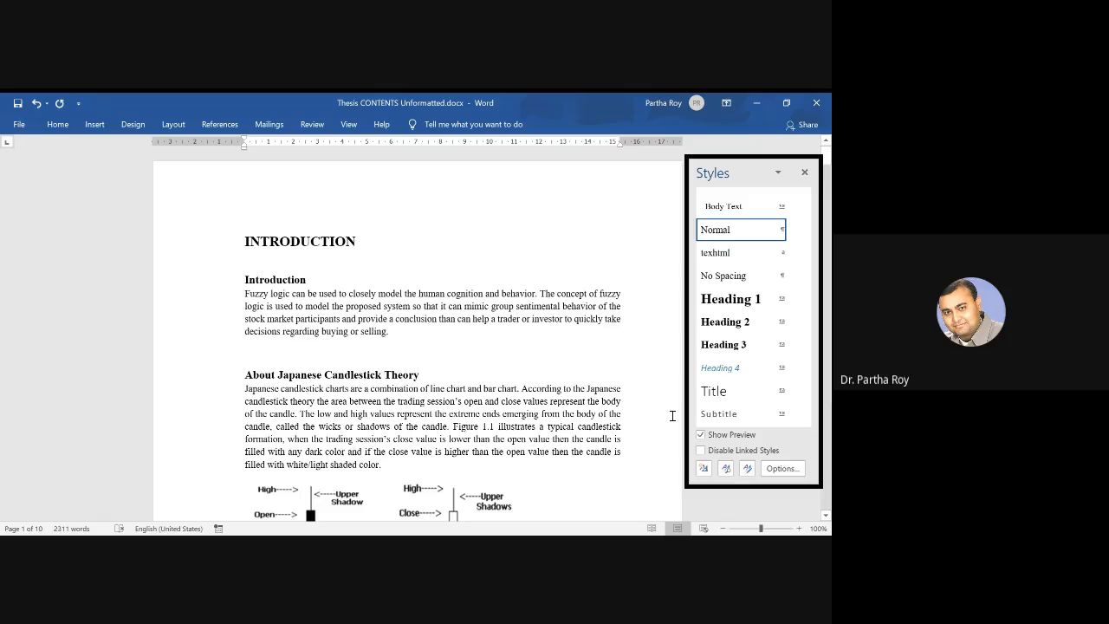
Start a new style named MyStyle1 with the style type Linked (paragraph and character).
{"action": "left_click", "coordinate": [705, 471]}
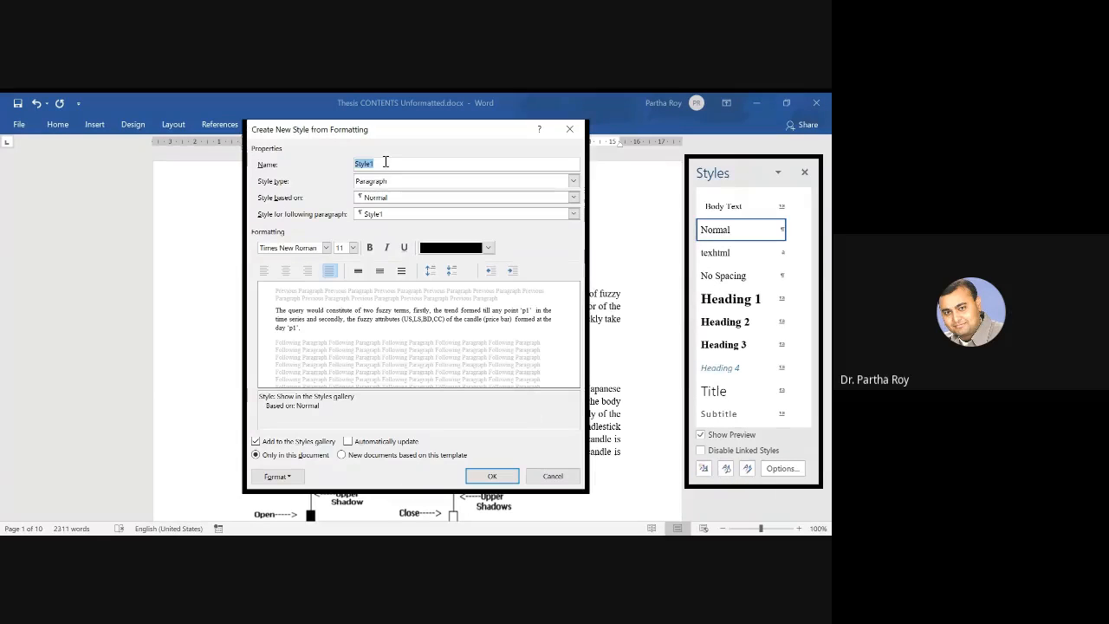
{"action": "left_click", "coordinate": [388, 163]}
{"action": "left_click_drag", "start_coordinate": [387, 163], "coordinate": [351, 165]}
{"action": "type", "text": "MyStyle1"}
{"action": "left_click", "coordinate": [574, 181]}
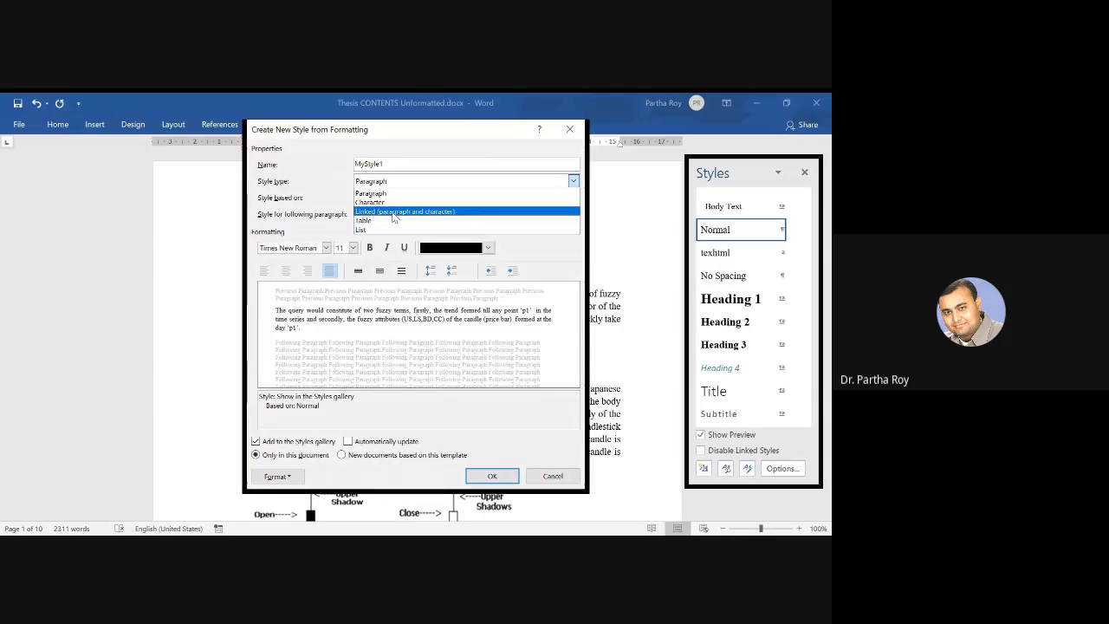
{"action": "left_click", "coordinate": [393, 213]}
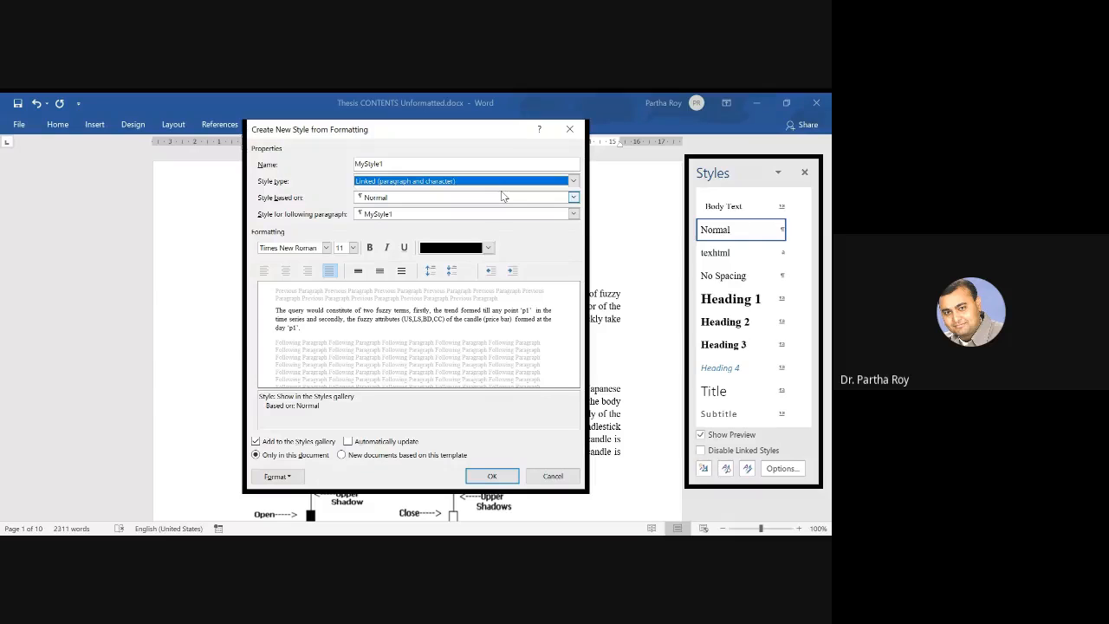
Base MyStyle1 on Heading 1 and keep MyStyle1 as the style for the following paragraph.
{"action": "left_click", "coordinate": [574, 198]}
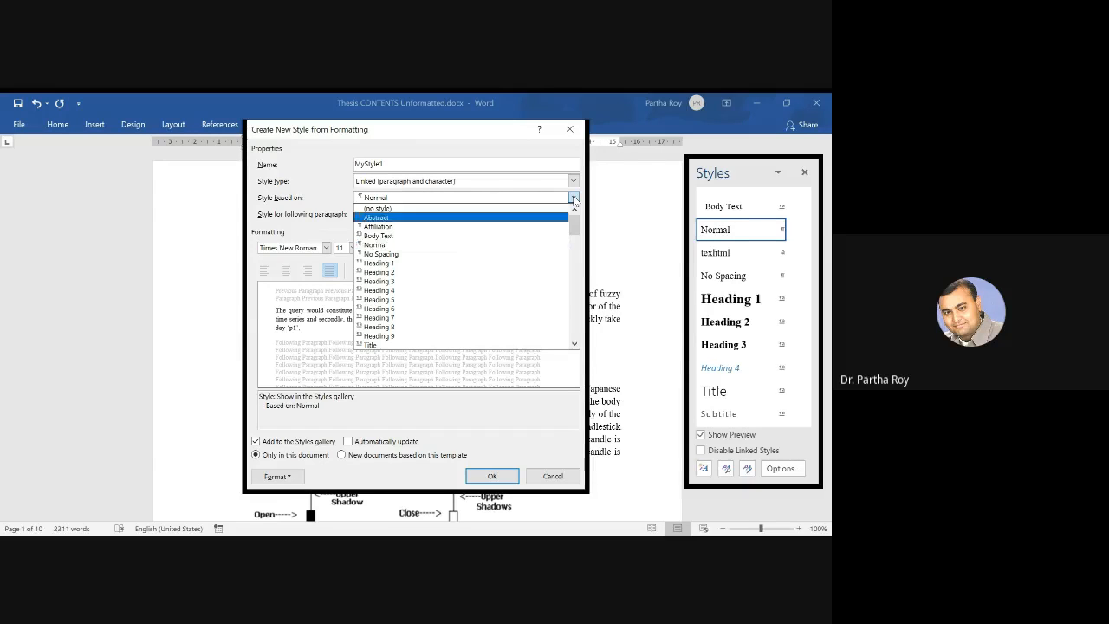
{"action": "left_click", "coordinate": [384, 266]}
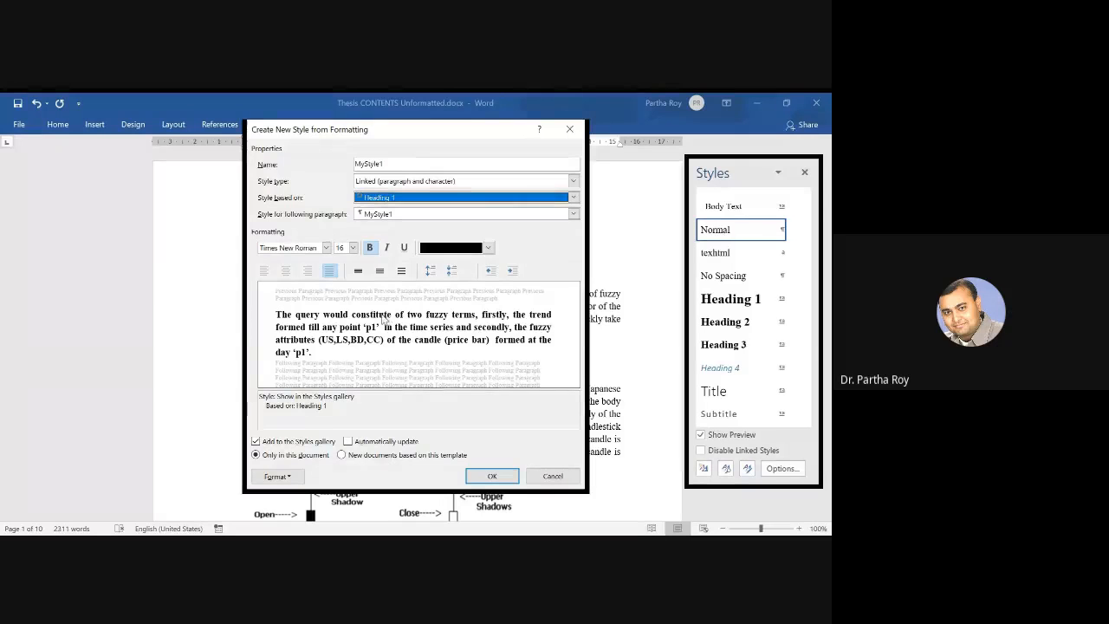
{"action": "left_click", "coordinate": [573, 214]}
{"action": "left_click", "coordinate": [572, 214]}
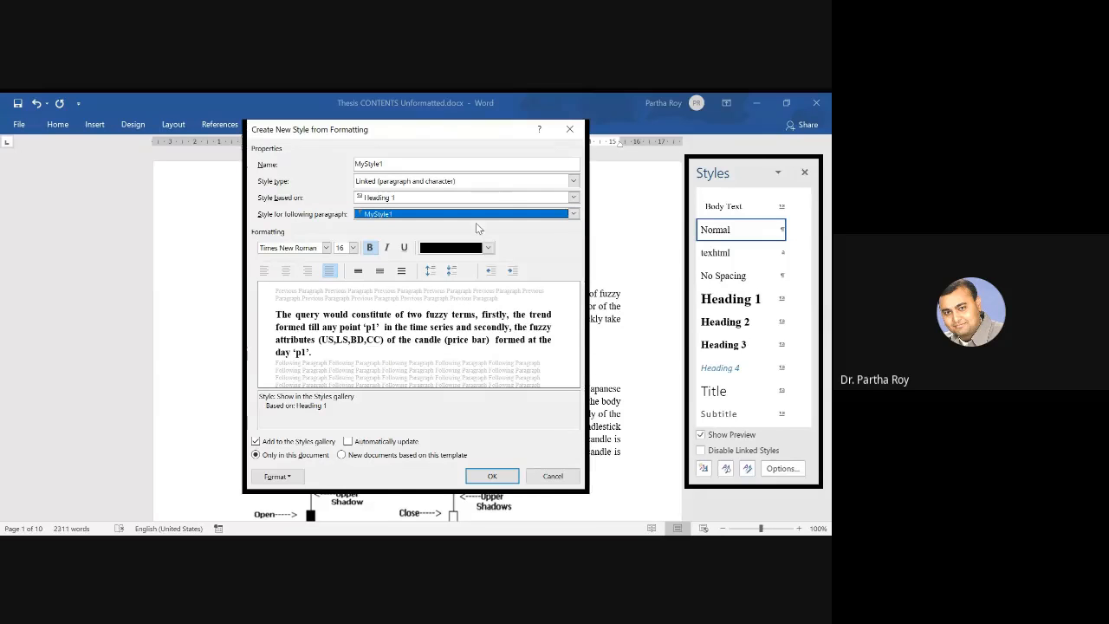
Set the font of MyStyle1 to Algerian at 20 pt.
{"action": "left_click", "coordinate": [325, 248]}
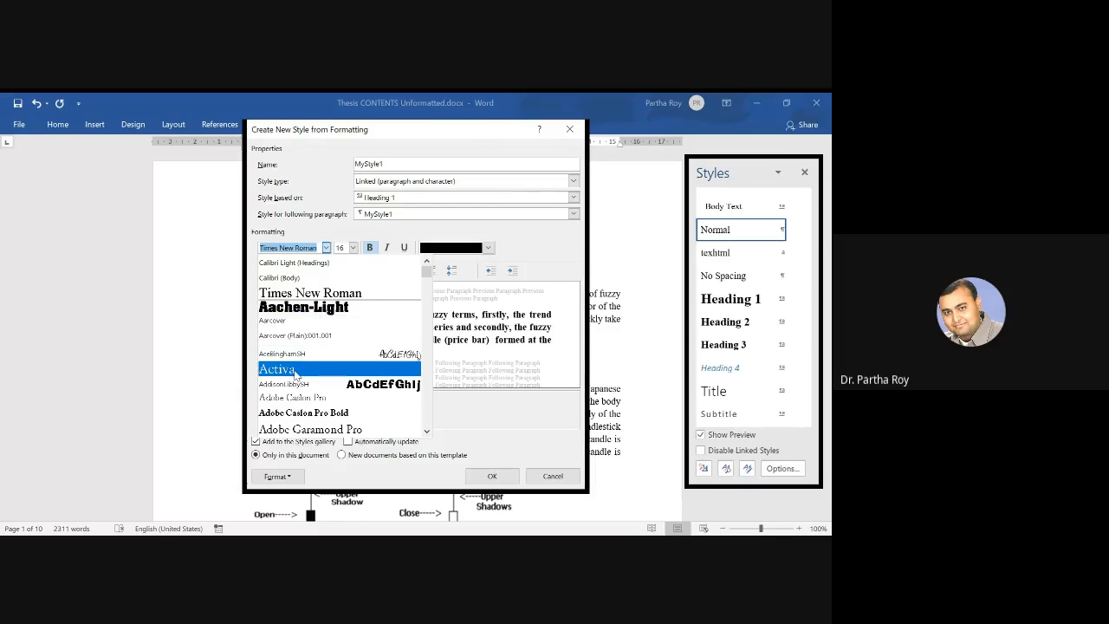
{"action": "scroll", "coordinate": [320, 363], "scroll_direction": "down", "scroll_amount": 3}
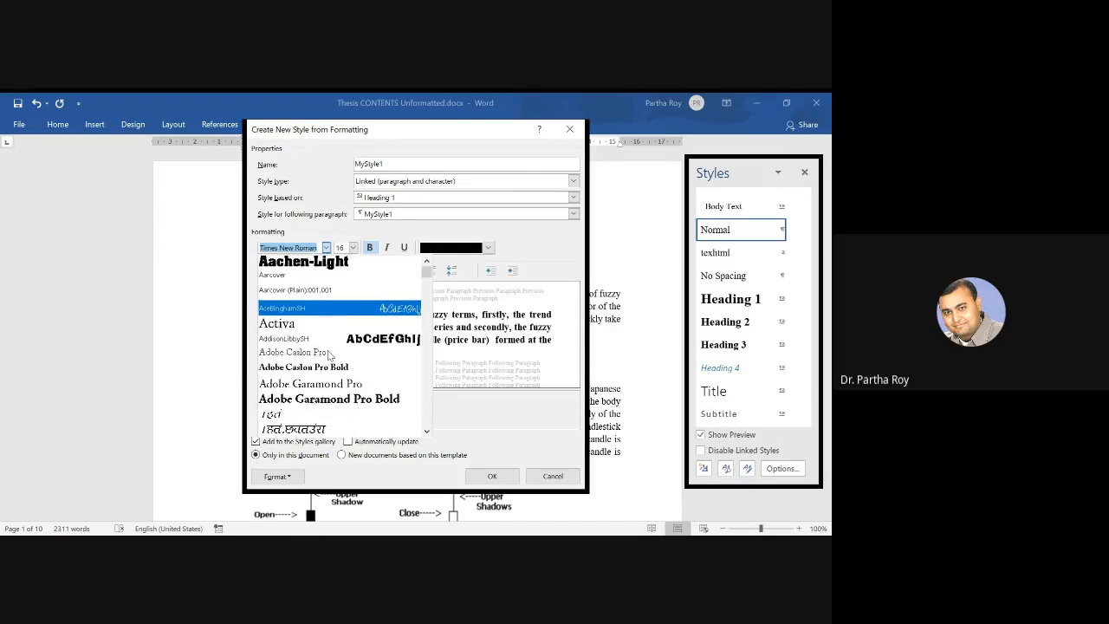
{"action": "scroll", "coordinate": [330, 355], "scroll_direction": "down", "scroll_amount": 5}
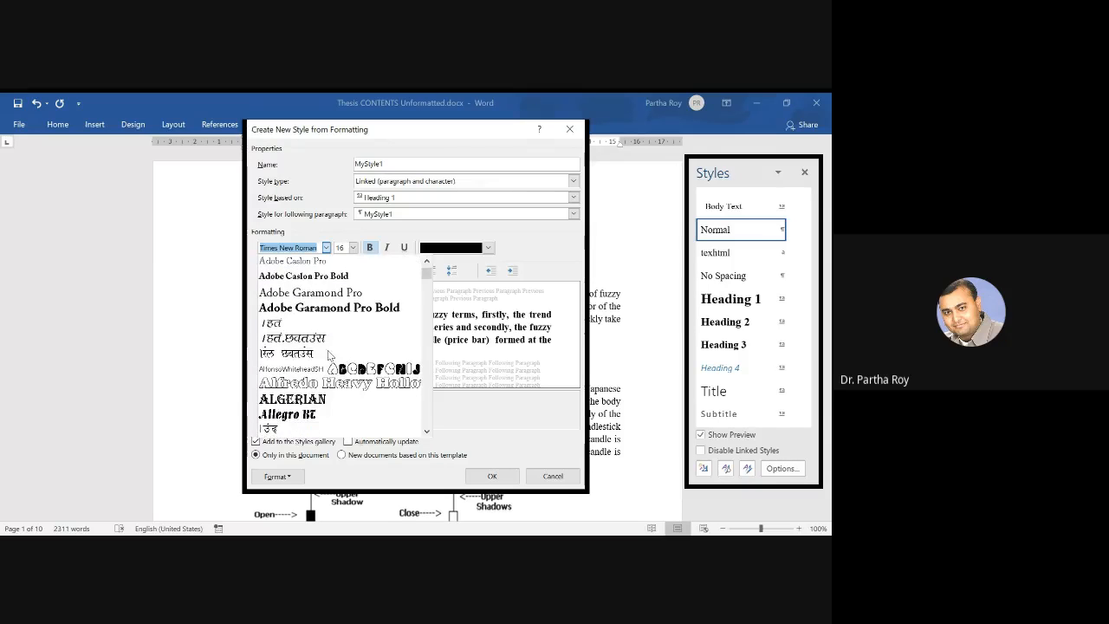
{"action": "left_click", "coordinate": [311, 371]}
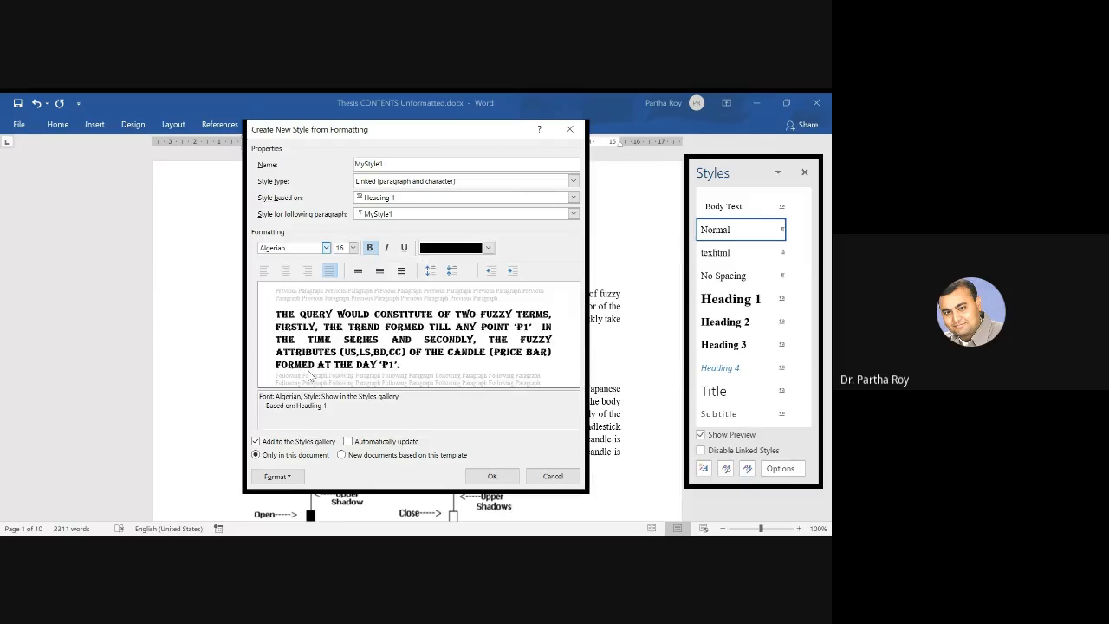
{"action": "left_click", "coordinate": [354, 249]}
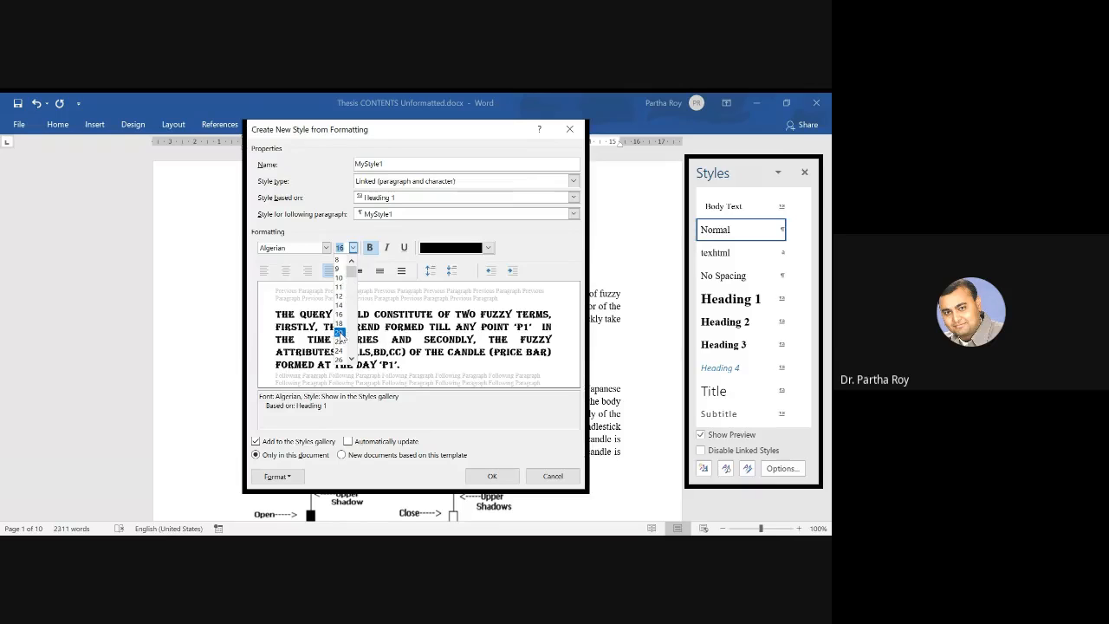
{"action": "left_click", "coordinate": [340, 334]}
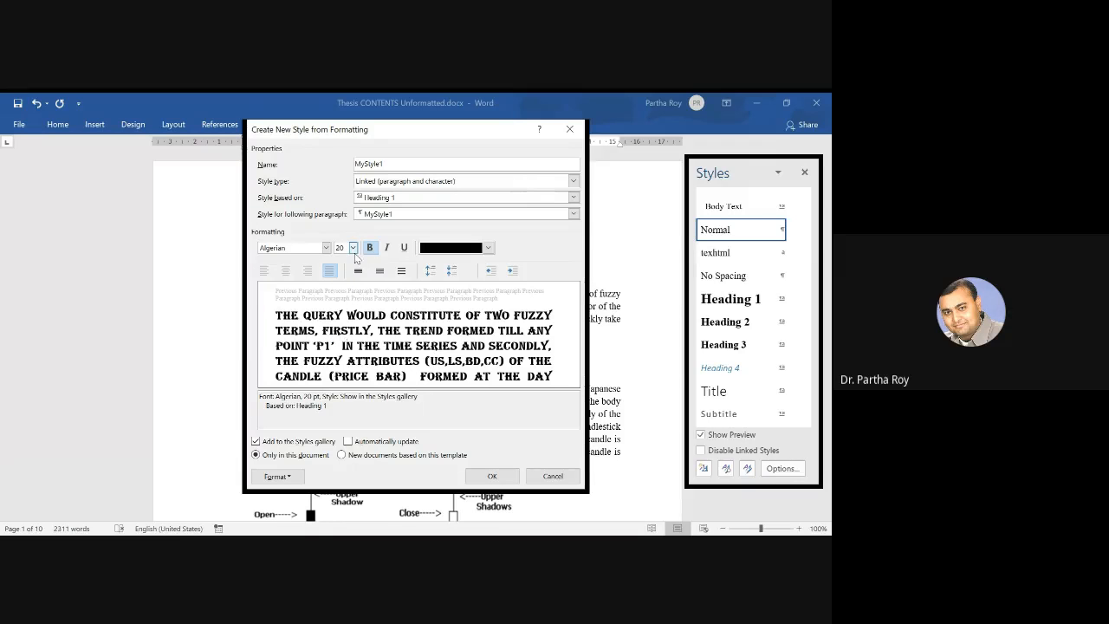
Set the font color of MyStyle1 to the standard Dark Red after trying Red.
{"action": "left_click", "coordinate": [489, 248]}
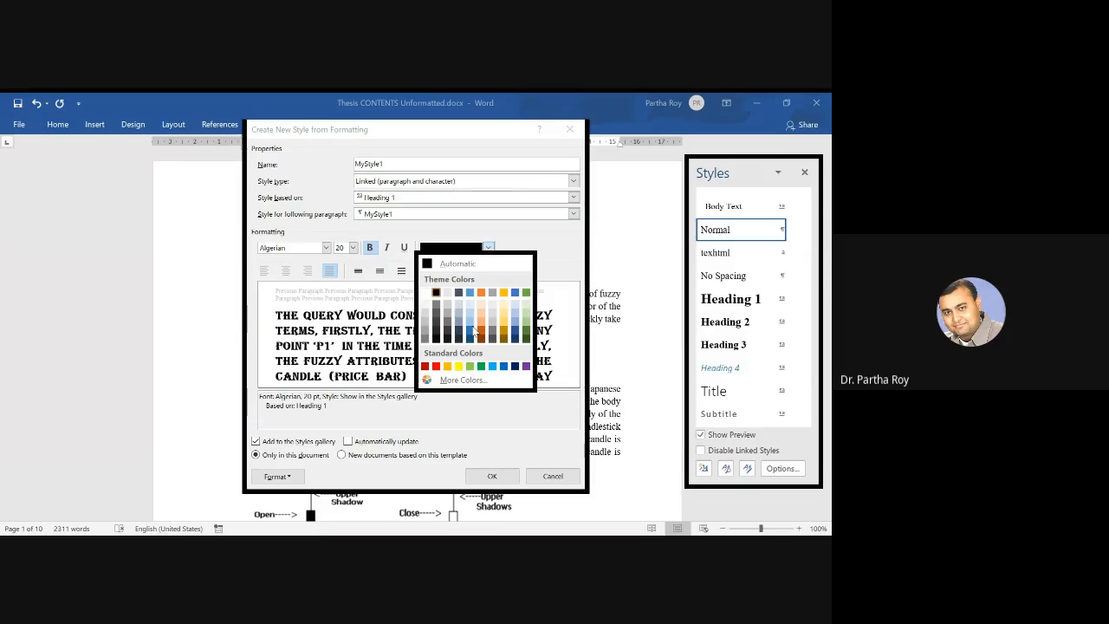
{"action": "left_click", "coordinate": [436, 366]}
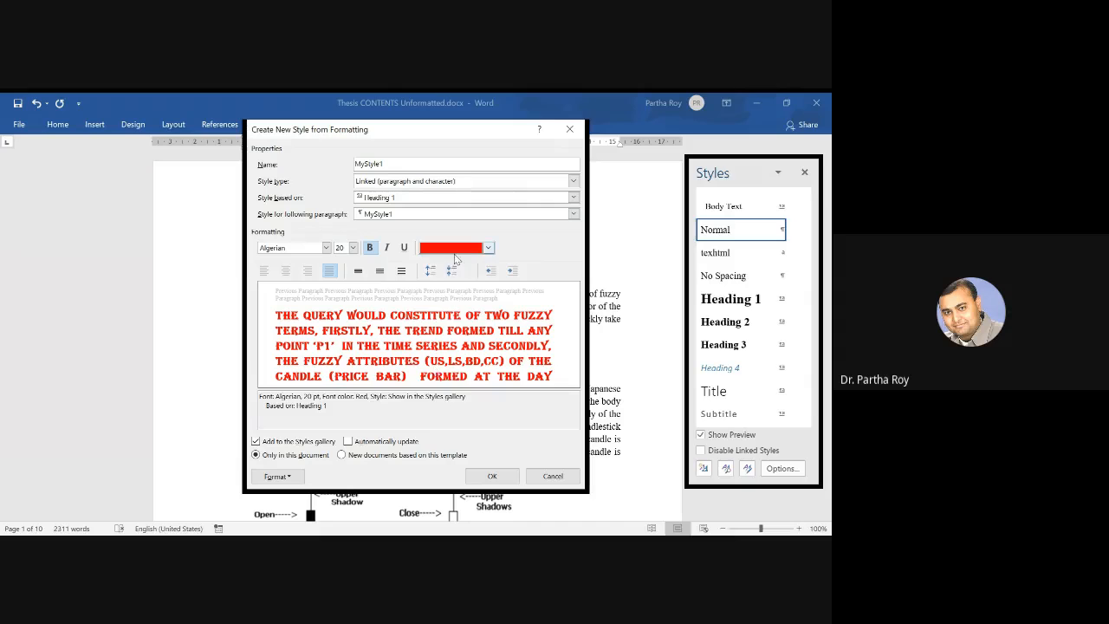
{"action": "left_click", "coordinate": [489, 247]}
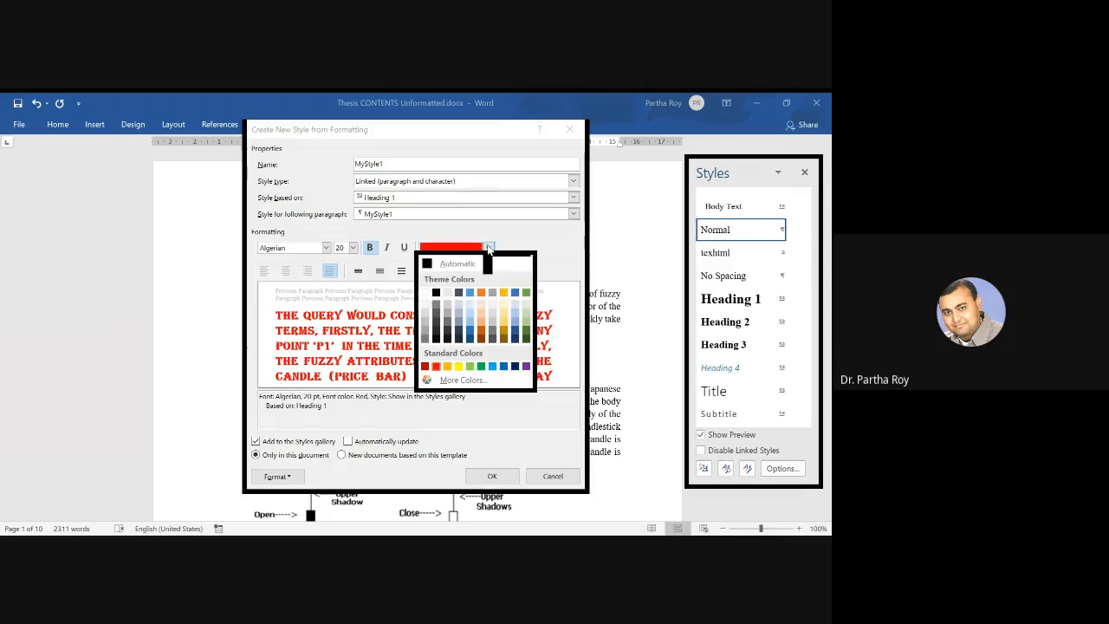
{"action": "left_click", "coordinate": [424, 366]}
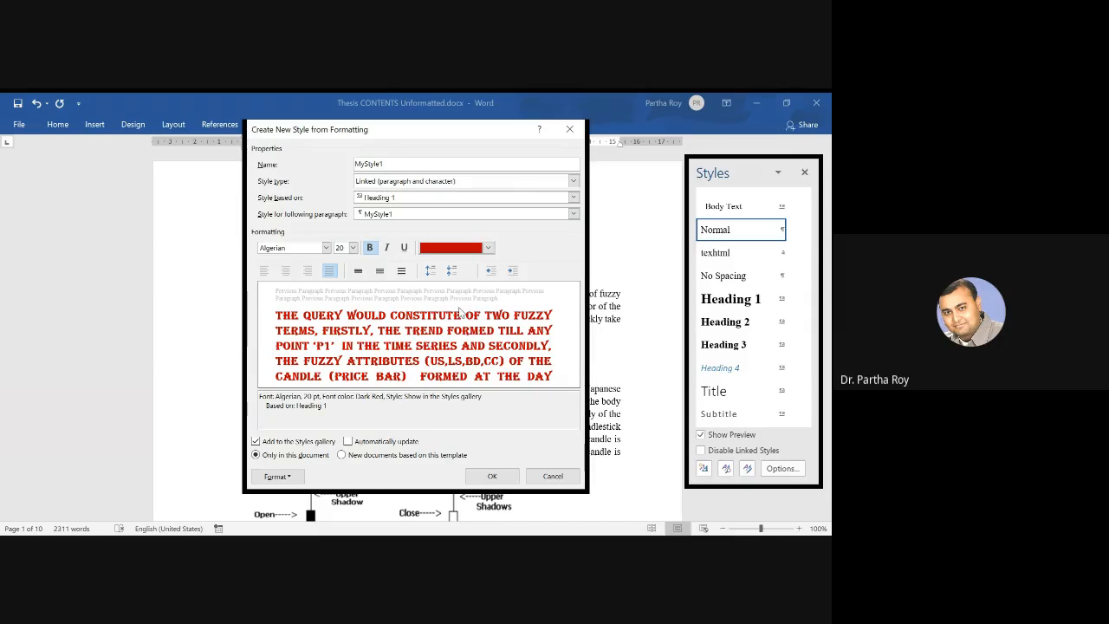
Try different left indents and alignments for MyStyle1, settling on centered text without a left indent.
{"action": "left_click", "coordinate": [511, 273]}
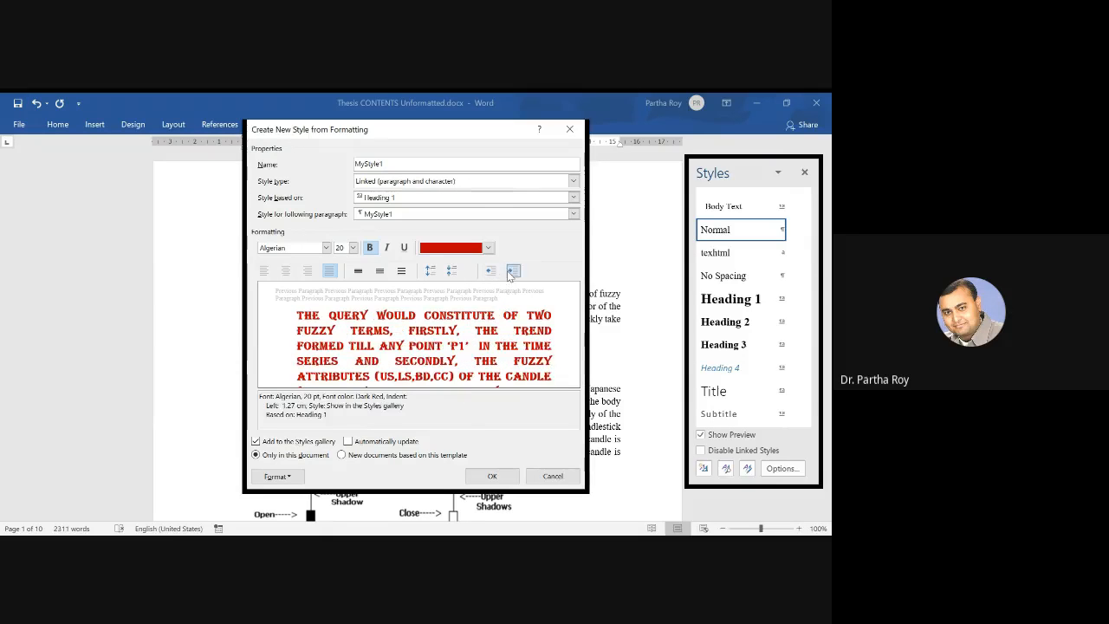
{"action": "left_click", "coordinate": [513, 274]}
{"action": "left_click", "coordinate": [515, 274]}
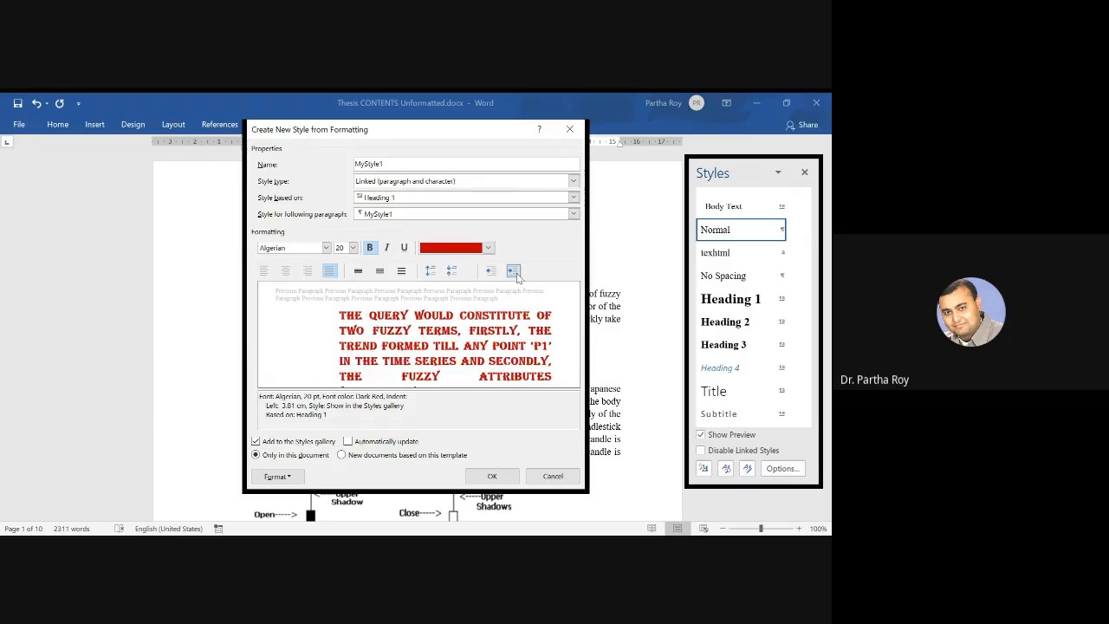
{"action": "left_click", "coordinate": [489, 275]}
{"action": "left_click", "coordinate": [488, 275]}
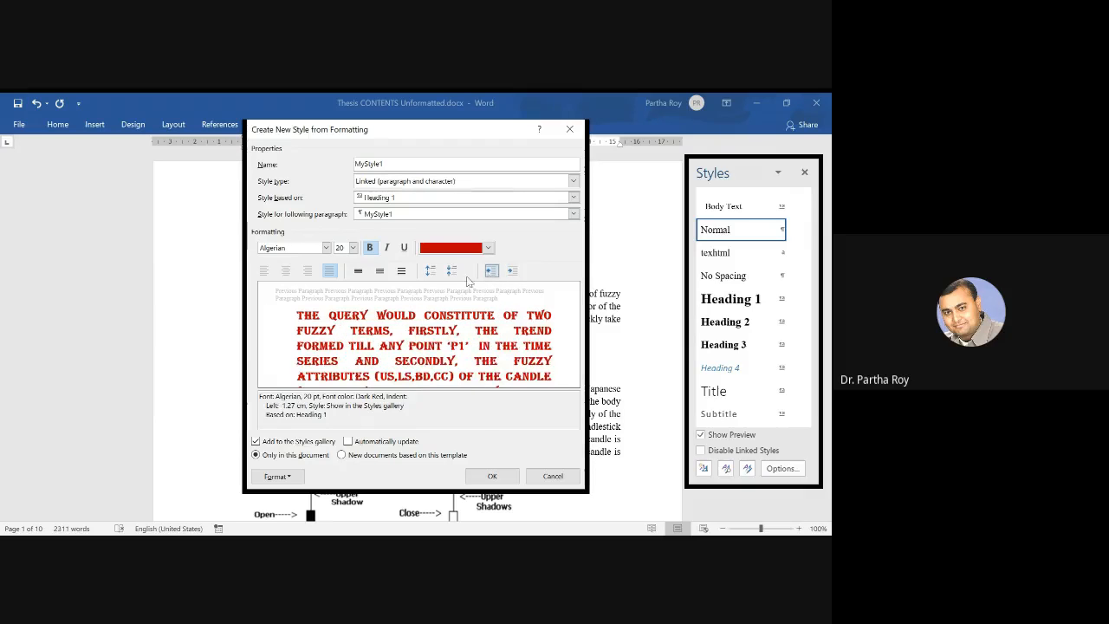
{"action": "left_click", "coordinate": [308, 271]}
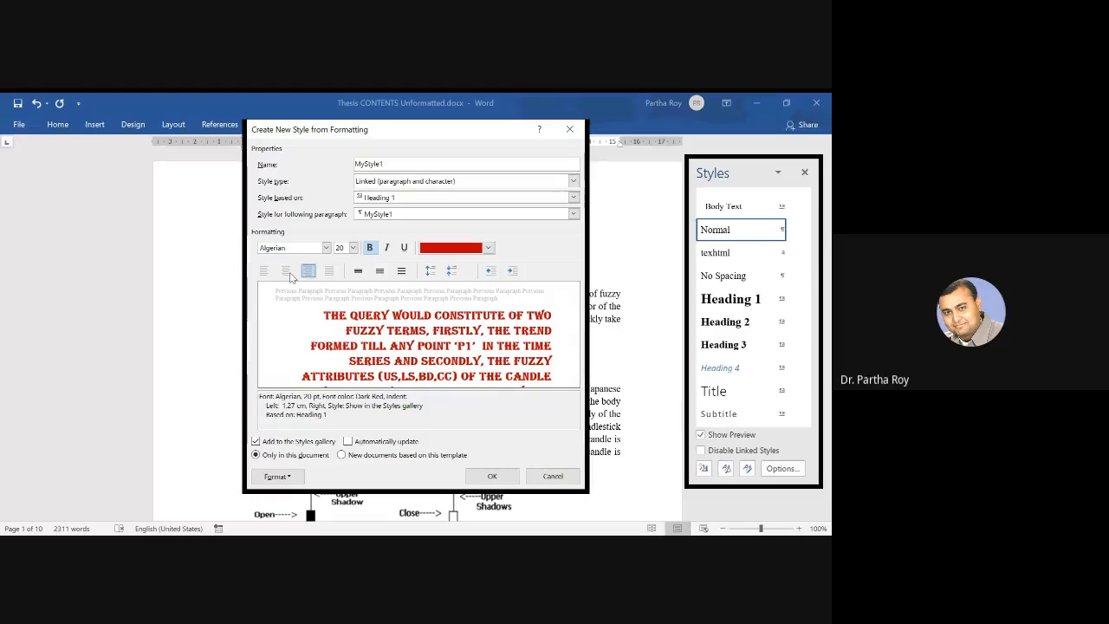
{"action": "left_click", "coordinate": [287, 274]}
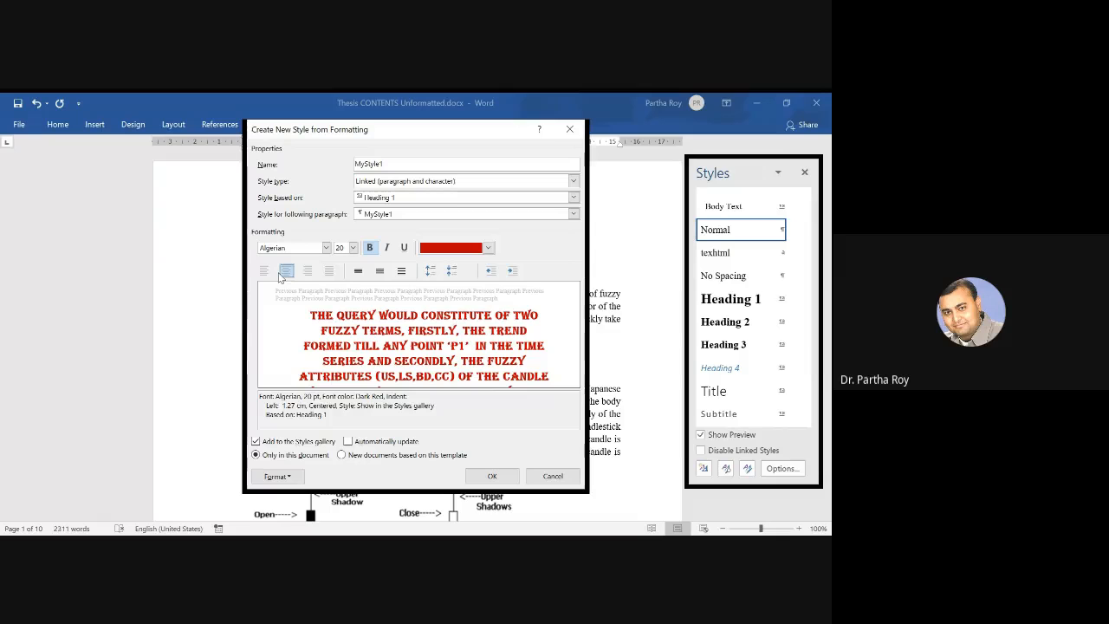
{"action": "left_click", "coordinate": [265, 273]}
{"action": "left_click", "coordinate": [288, 273]}
{"action": "left_click", "coordinate": [493, 271]}
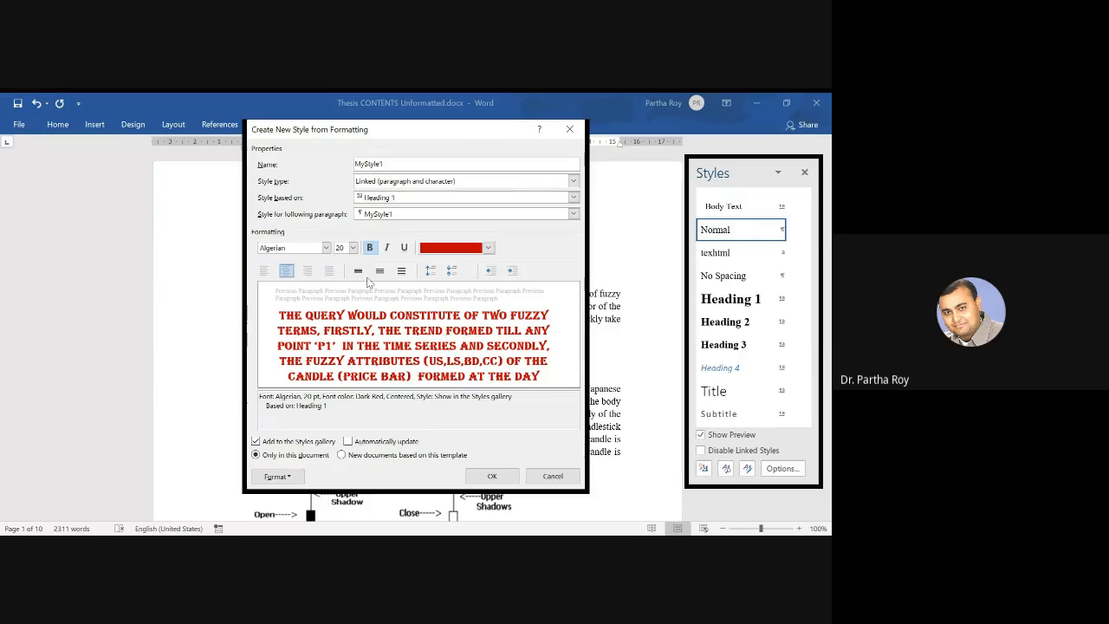
Compare double, 1.5 and single line spacing for MyStyle1 and settle on 1.5 lines.
{"action": "left_click", "coordinate": [402, 271]}
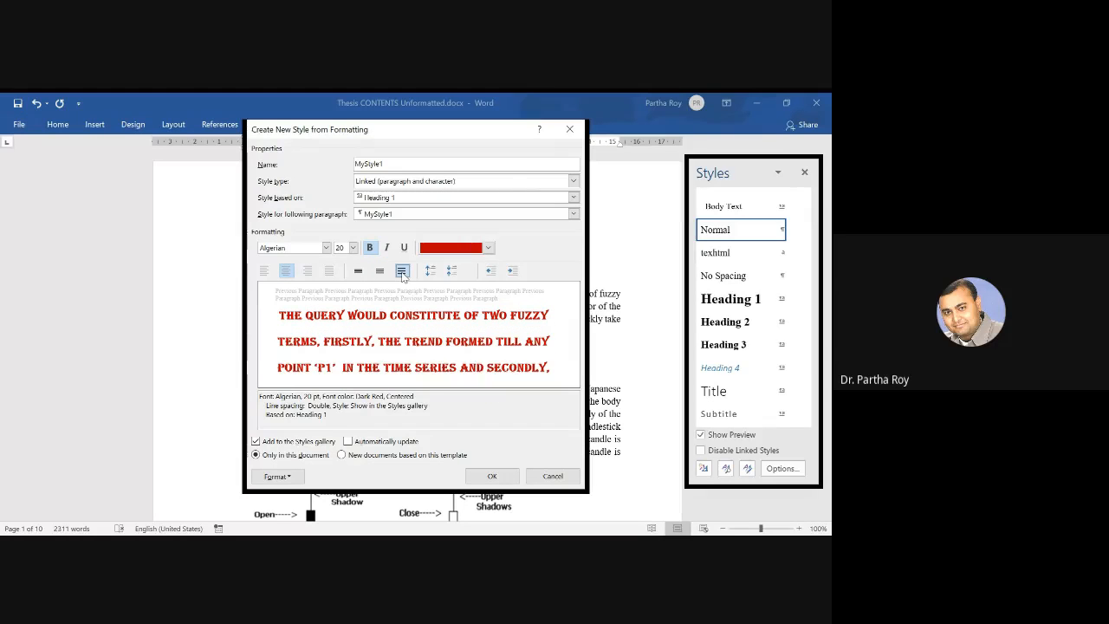
{"action": "left_click", "coordinate": [380, 271]}
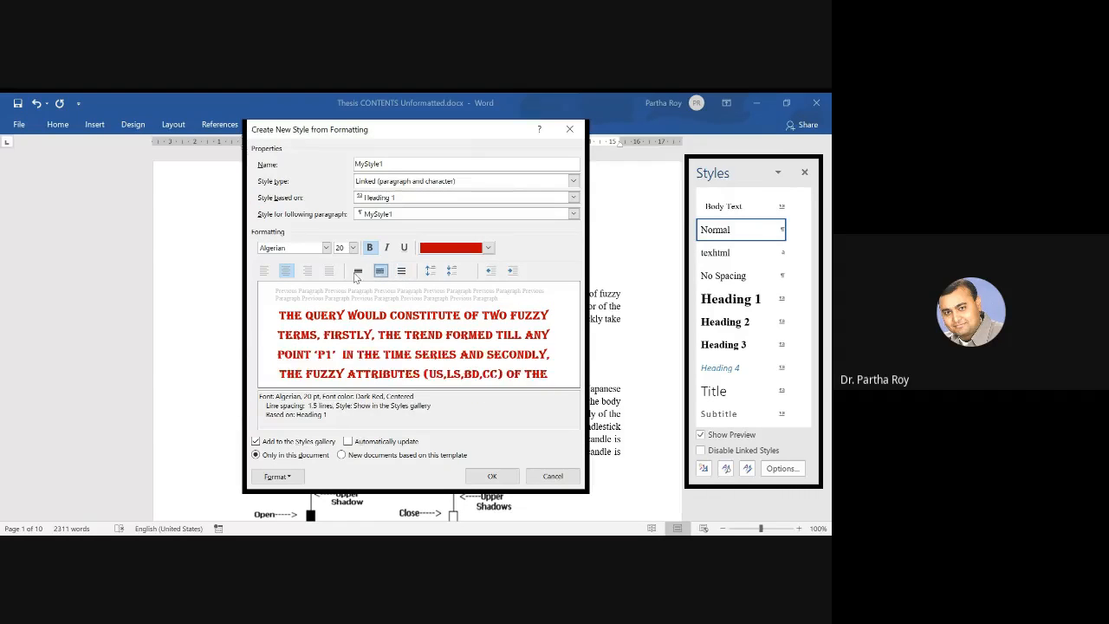
{"action": "left_click", "coordinate": [358, 271]}
{"action": "left_click", "coordinate": [401, 272]}
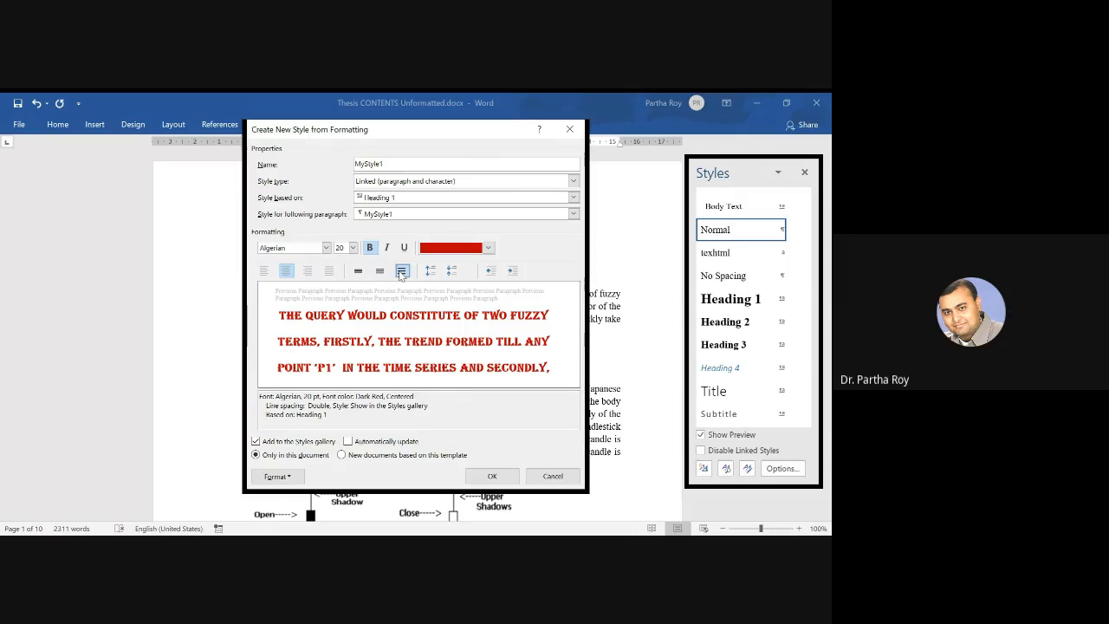
{"action": "left_click", "coordinate": [361, 273]}
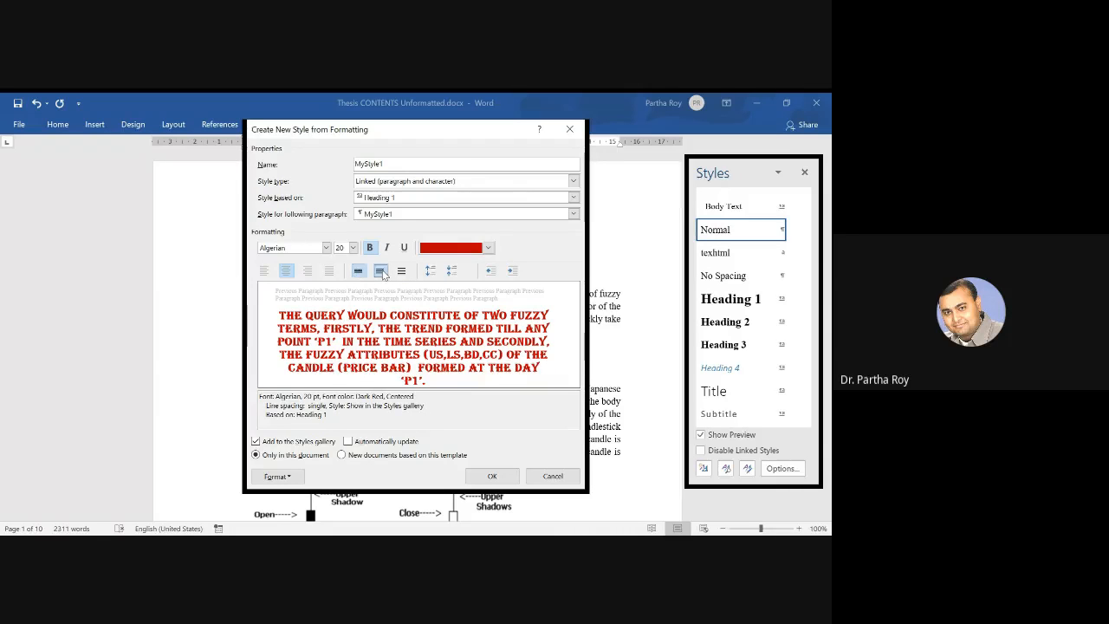
{"action": "left_click", "coordinate": [382, 273]}
Try raising MyStyle1's paragraph spacing to 30 pt before and 18 pt after, and reduce it back to the starting spacing.
{"action": "left_click", "coordinate": [432, 272]}
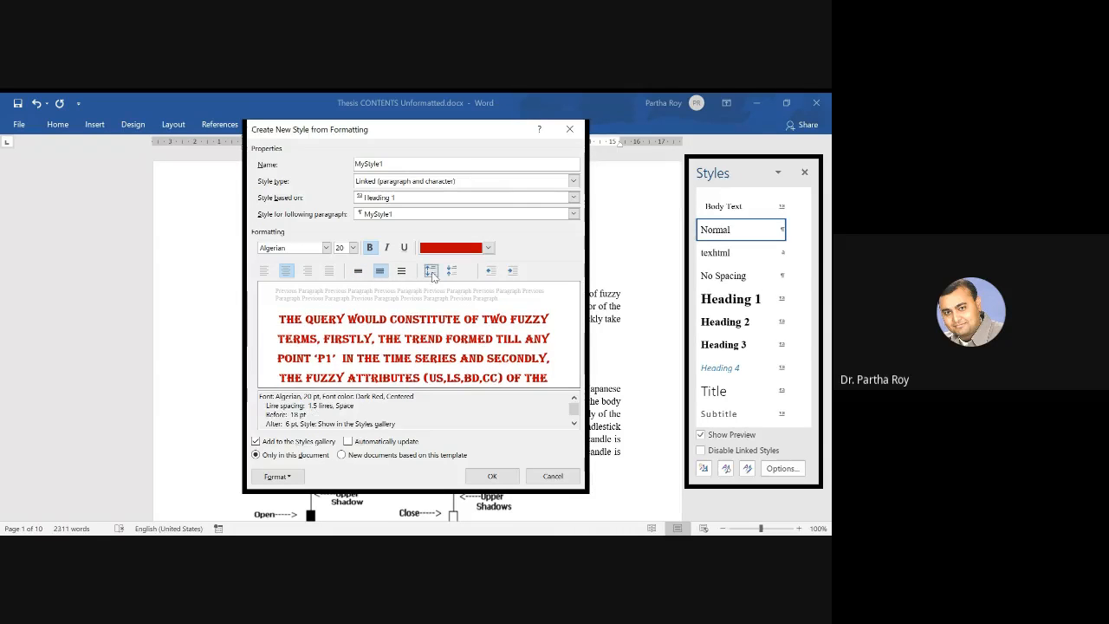
{"action": "left_click", "coordinate": [432, 273]}
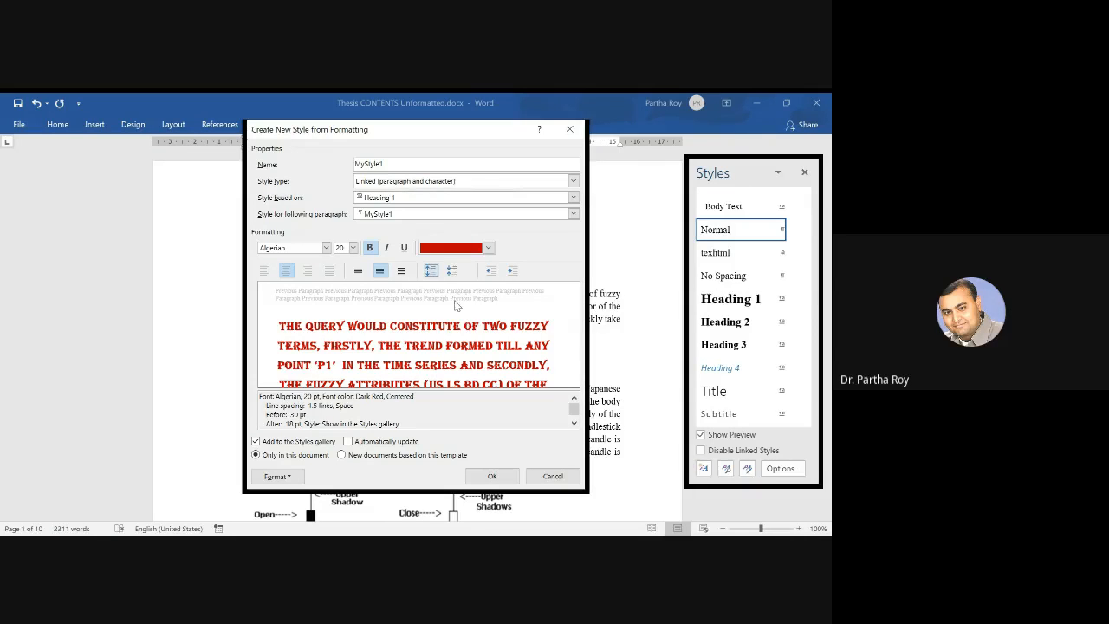
{"action": "left_click", "coordinate": [451, 273]}
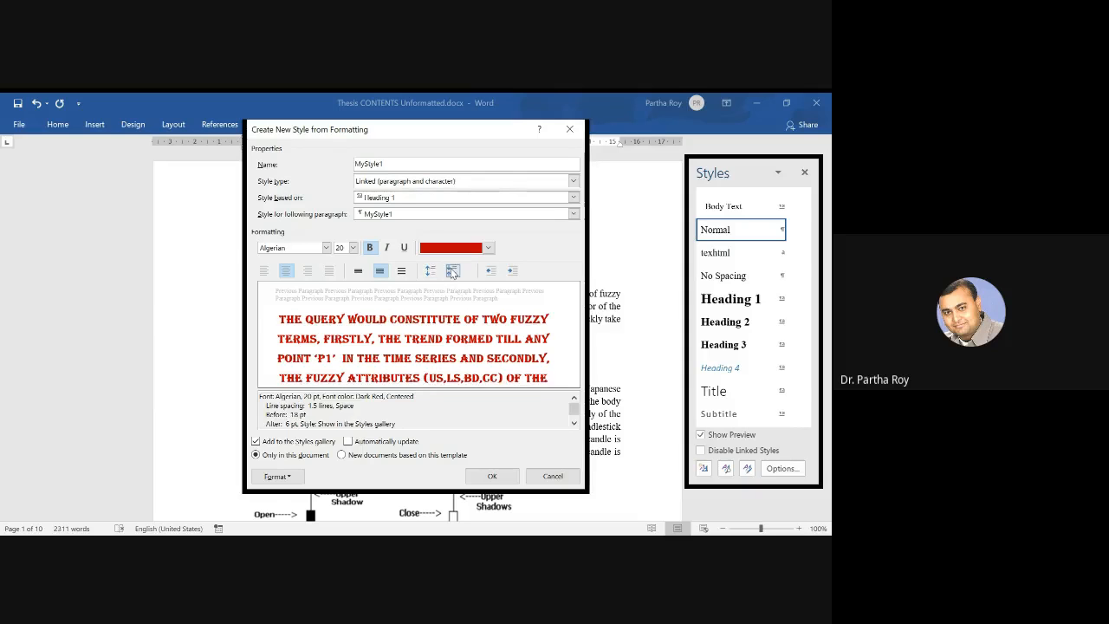
{"action": "left_click", "coordinate": [451, 273]}
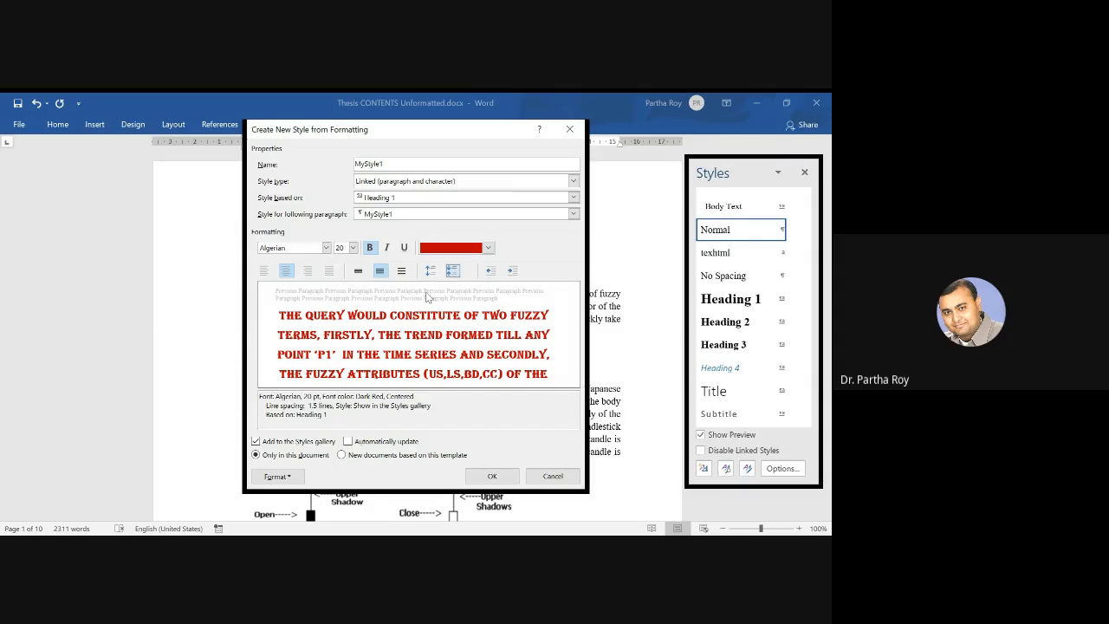
Save the new MyStyle1 style and check it on the paragraph under Phase3: Forecasting process.
{"action": "left_click", "coordinate": [492, 476]}
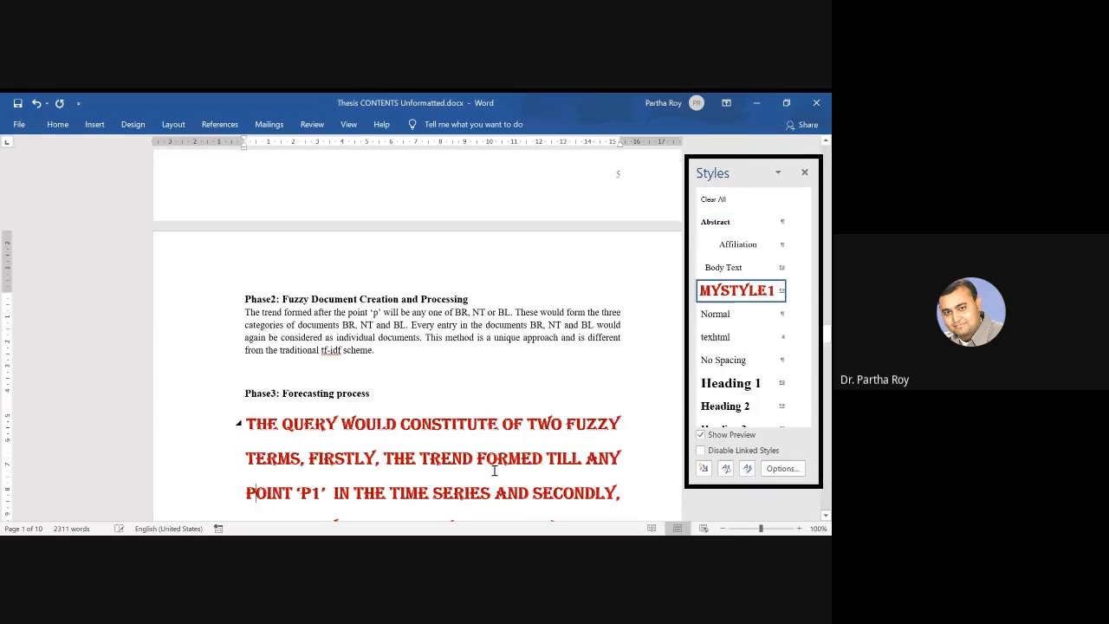
{"action": "scroll", "coordinate": [545, 387], "scroll_direction": "down", "scroll_amount": 5}
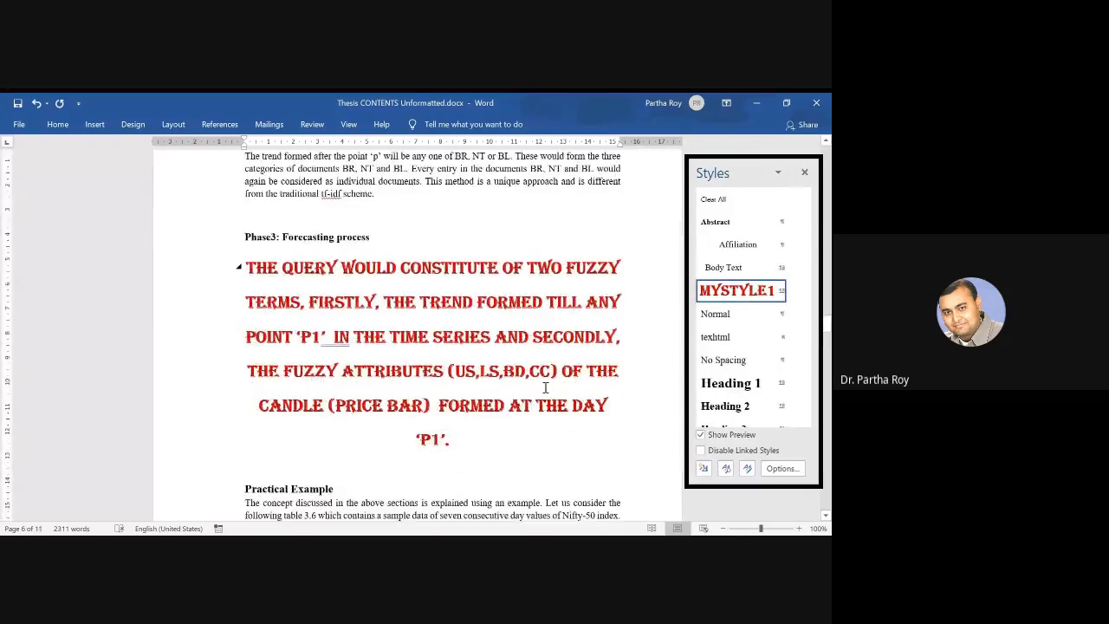
{"action": "scroll", "coordinate": [545, 388], "scroll_direction": "up", "scroll_amount": 1}
Apply the Normal style to the whole paragraph under the Phase3: Forecasting process heading.
{"action": "left_click_drag", "start_coordinate": [246, 266], "coordinate": [589, 436]}
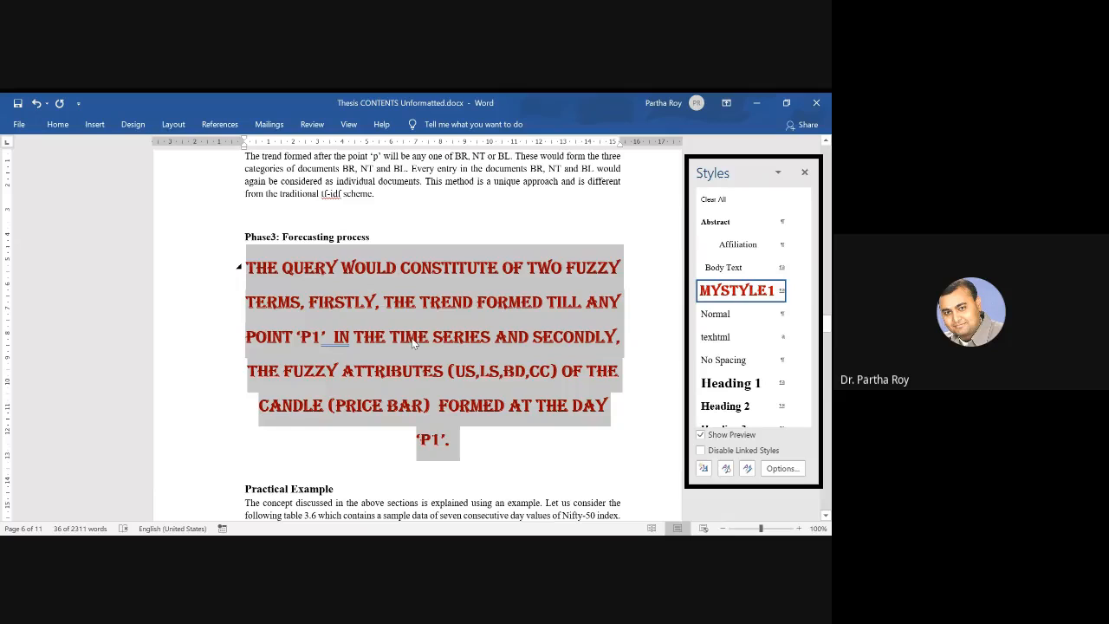
{"action": "left_click", "coordinate": [256, 280]}
{"action": "left_click_drag", "start_coordinate": [248, 271], "coordinate": [494, 437]}
{"action": "left_click", "coordinate": [733, 319]}
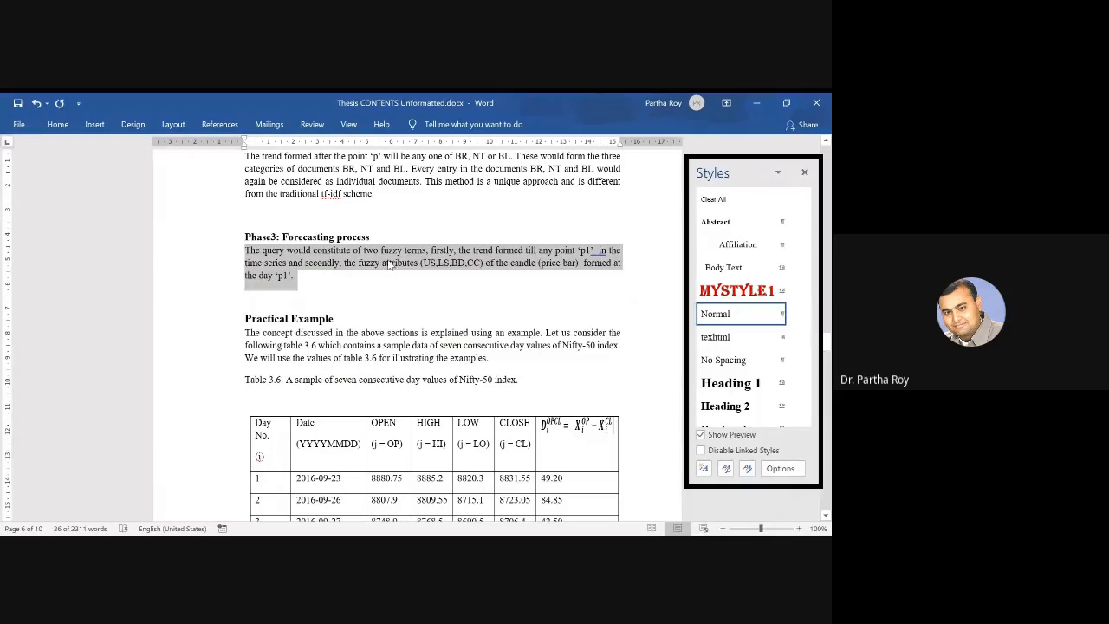
{"action": "left_click", "coordinate": [447, 253]}
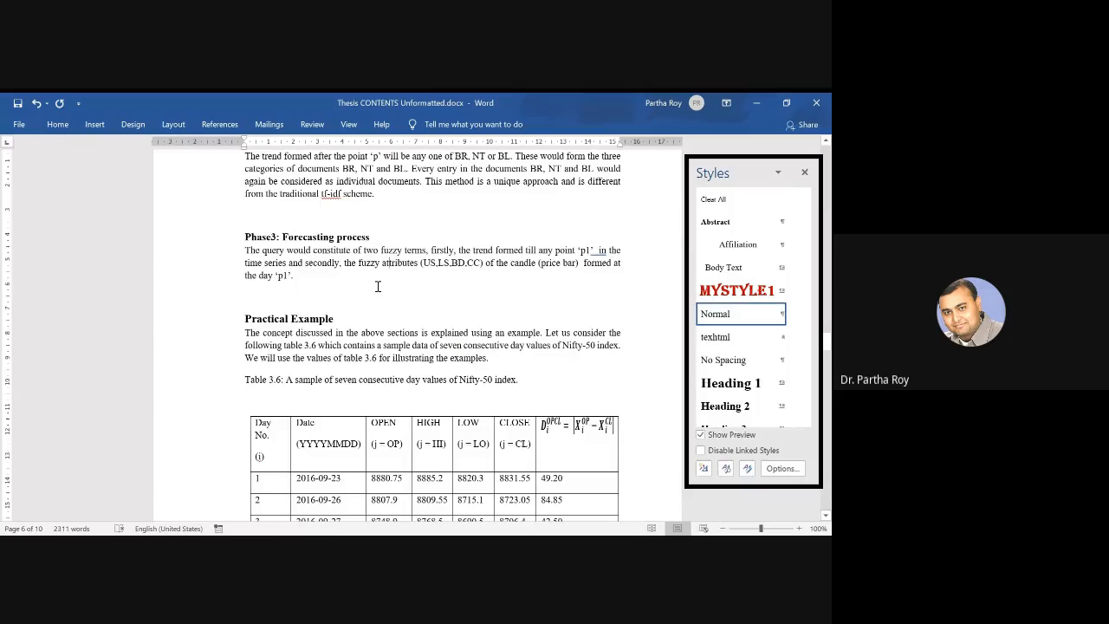
Try the MyStyle1 style on the INTRODUCTION chapter title on the first page, and return it to Heading 1.
{"action": "scroll", "coordinate": [377, 286], "scroll_direction": "up", "scroll_amount": 15}
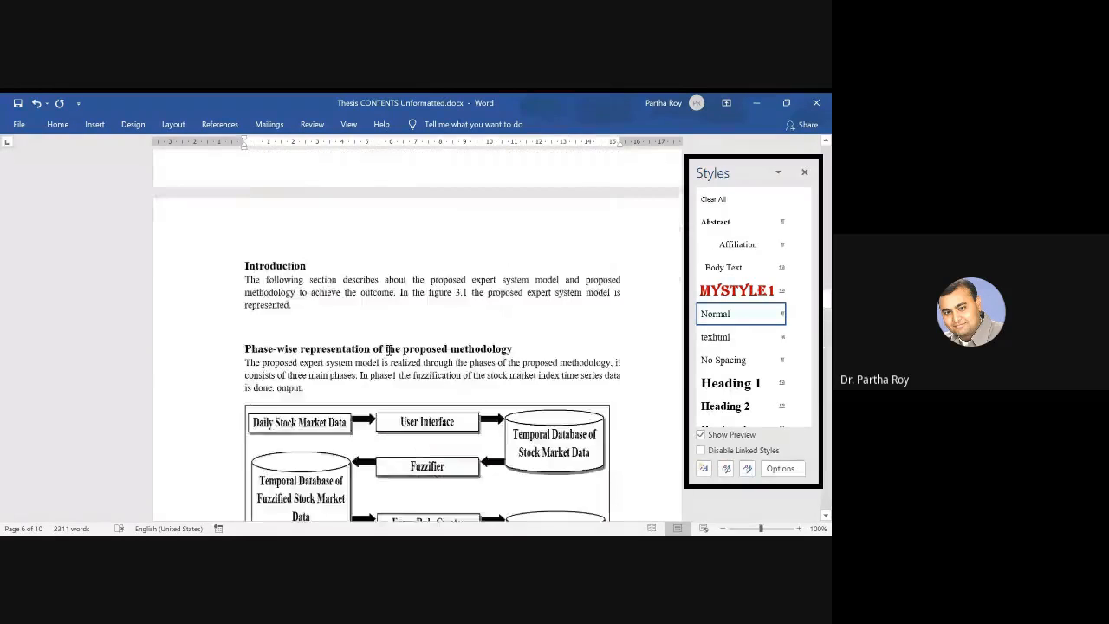
{"action": "scroll", "coordinate": [388, 349], "scroll_direction": "up", "scroll_amount": 4}
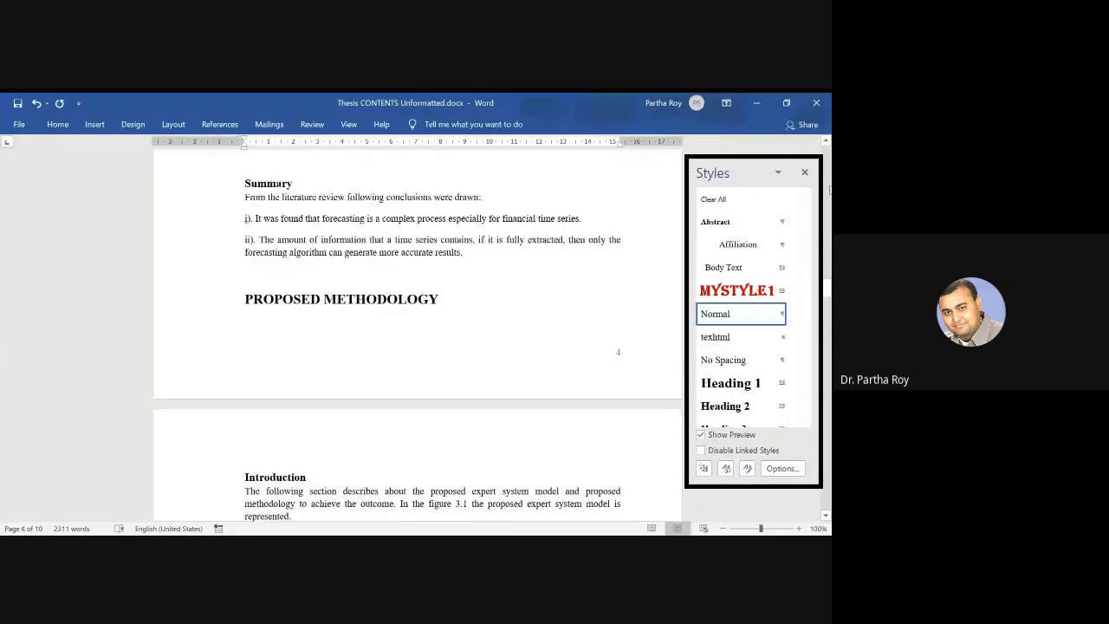
{"action": "scroll", "coordinate": [829, 159], "scroll_direction": "up", "scroll_amount": 20}
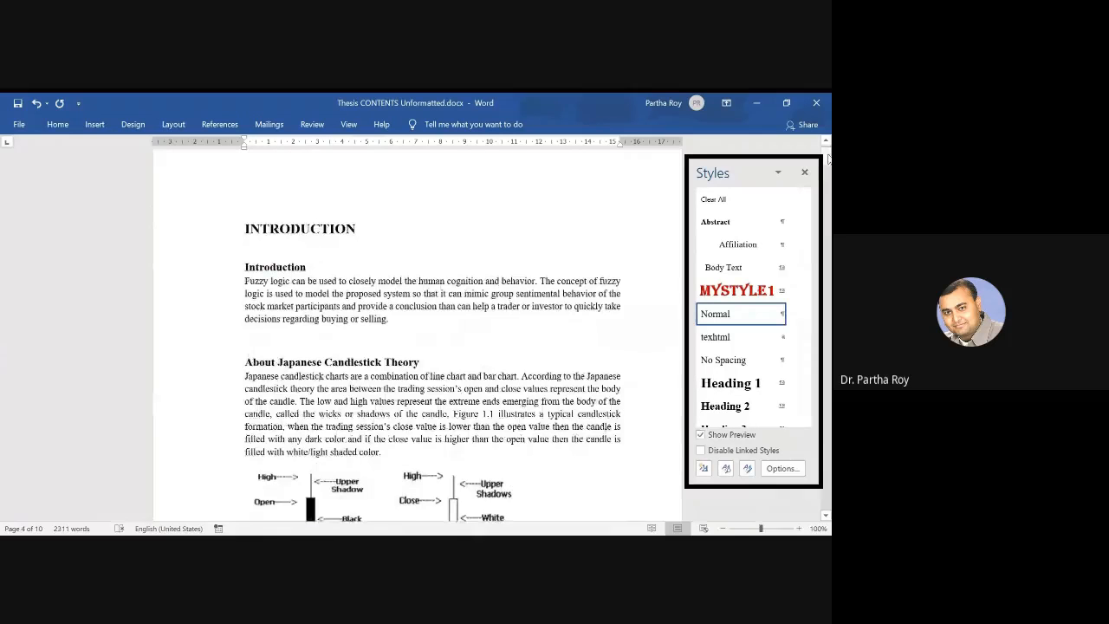
{"action": "left_click", "coordinate": [239, 241]}
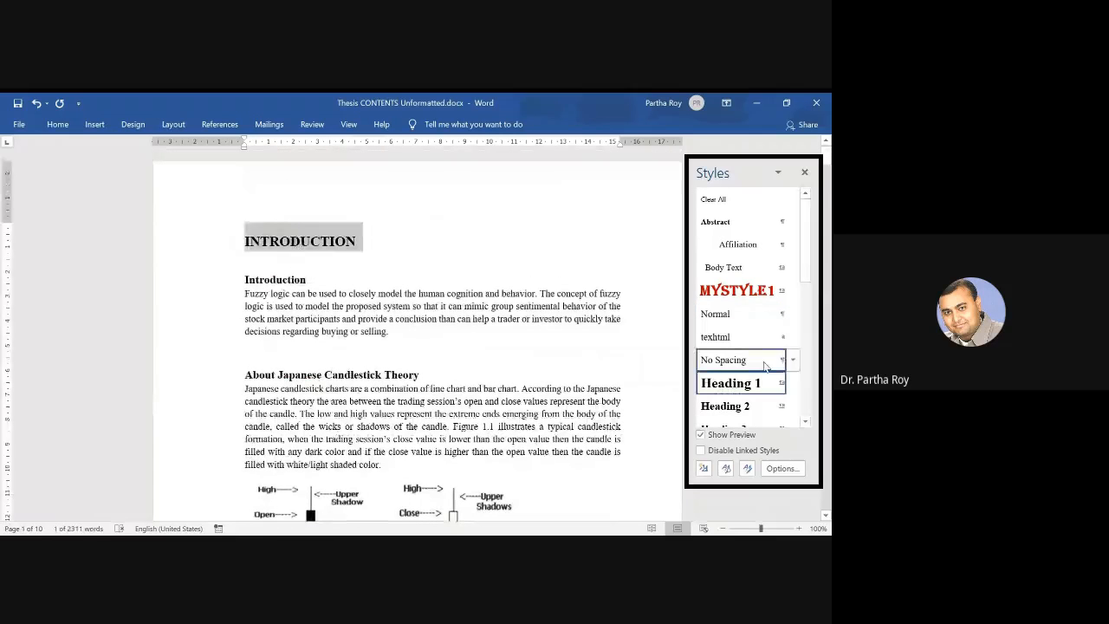
{"action": "left_click", "coordinate": [736, 291]}
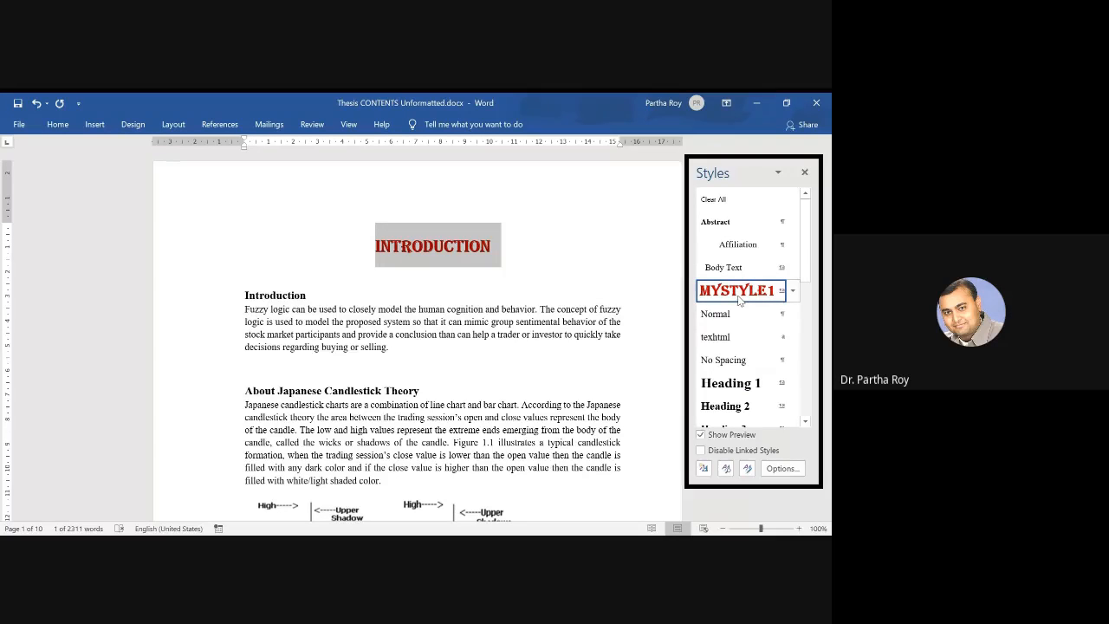
{"action": "left_click", "coordinate": [727, 386]}
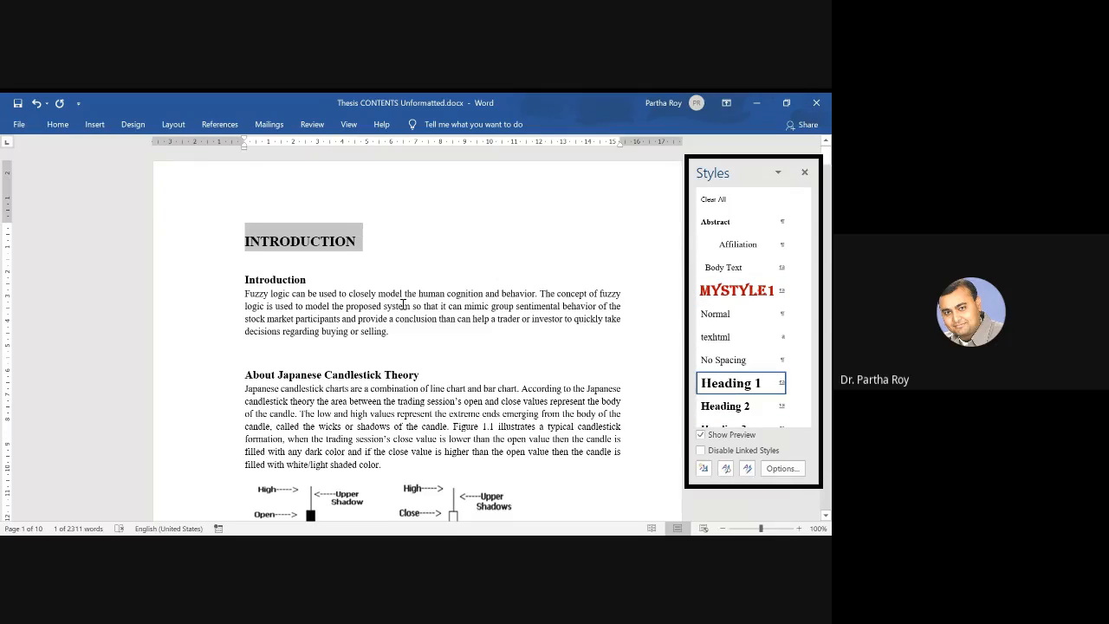
Inspect the paragraph and text formatting of the INTRODUCTION chapter title with the Style Inspector, and close the inspector.
{"action": "left_click", "coordinate": [727, 469]}
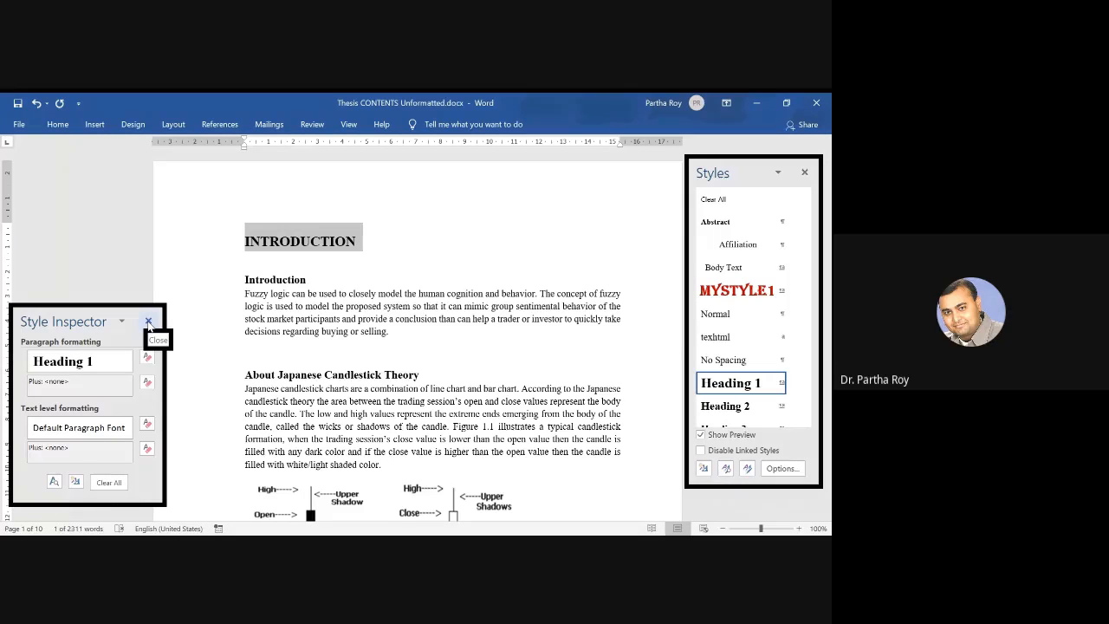
{"action": "left_click", "coordinate": [127, 362]}
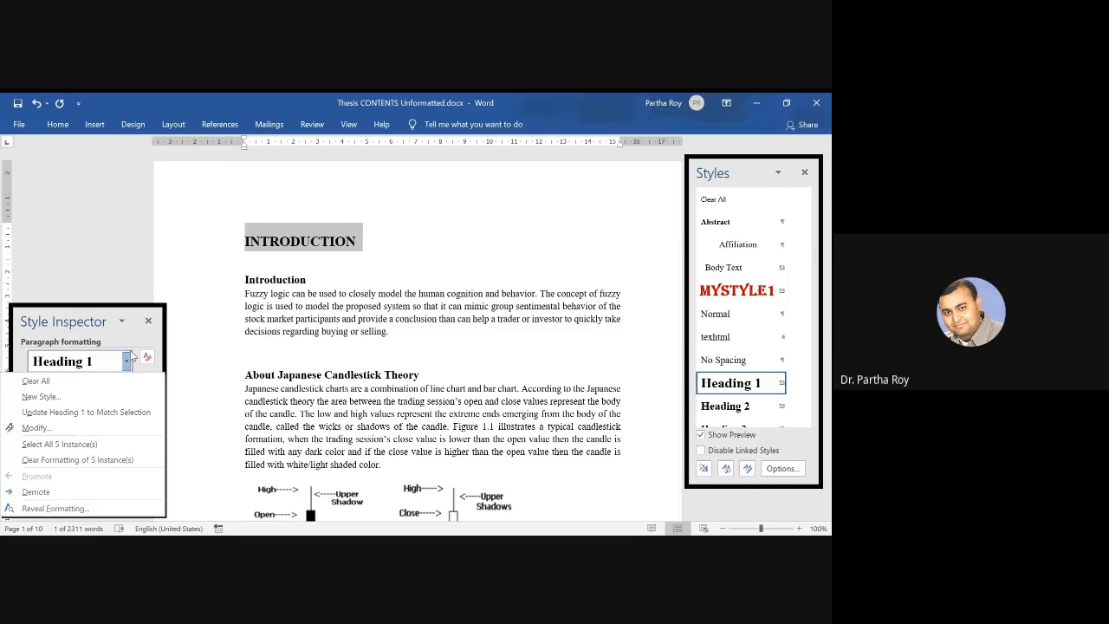
{"action": "left_click", "coordinate": [148, 321]}
{"action": "left_click", "coordinate": [405, 270]}
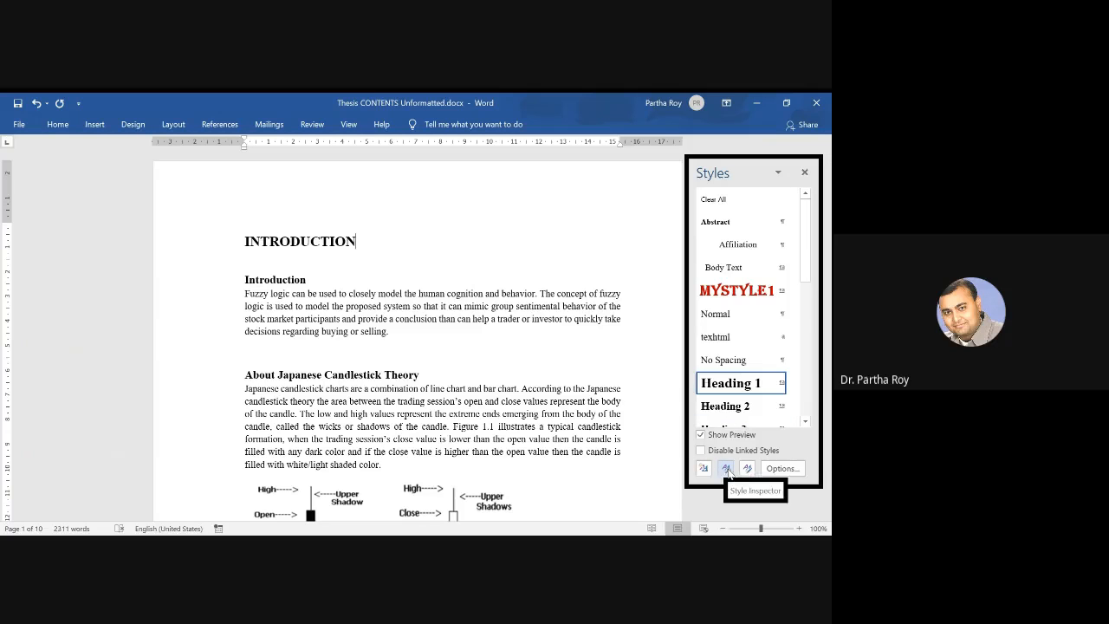
{"action": "double_click", "coordinate": [320, 242]}
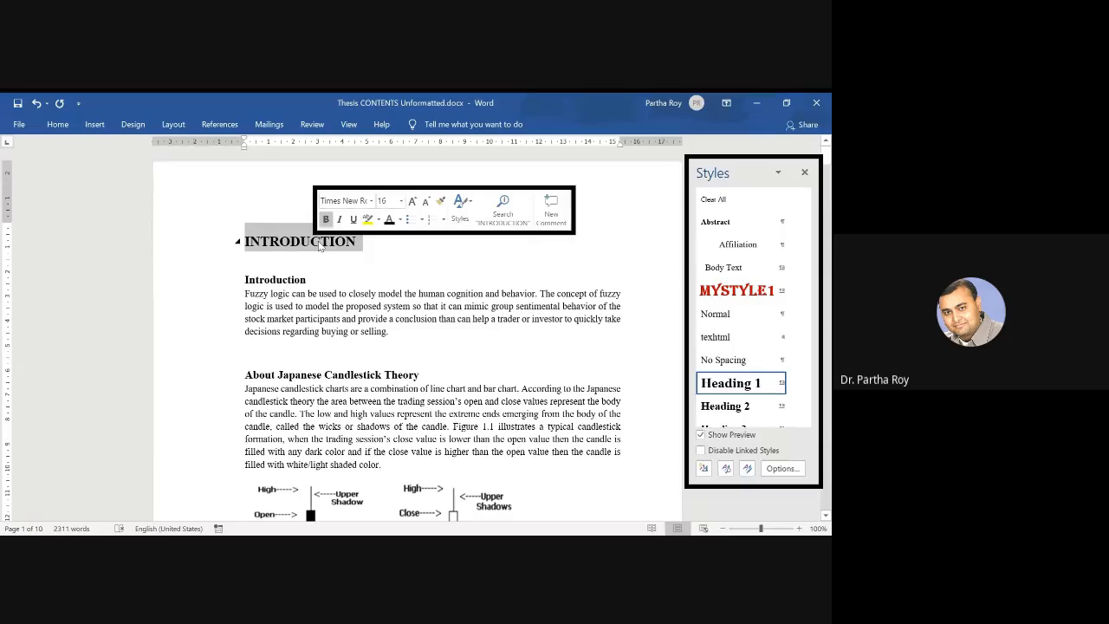
{"action": "left_click", "coordinate": [727, 469]}
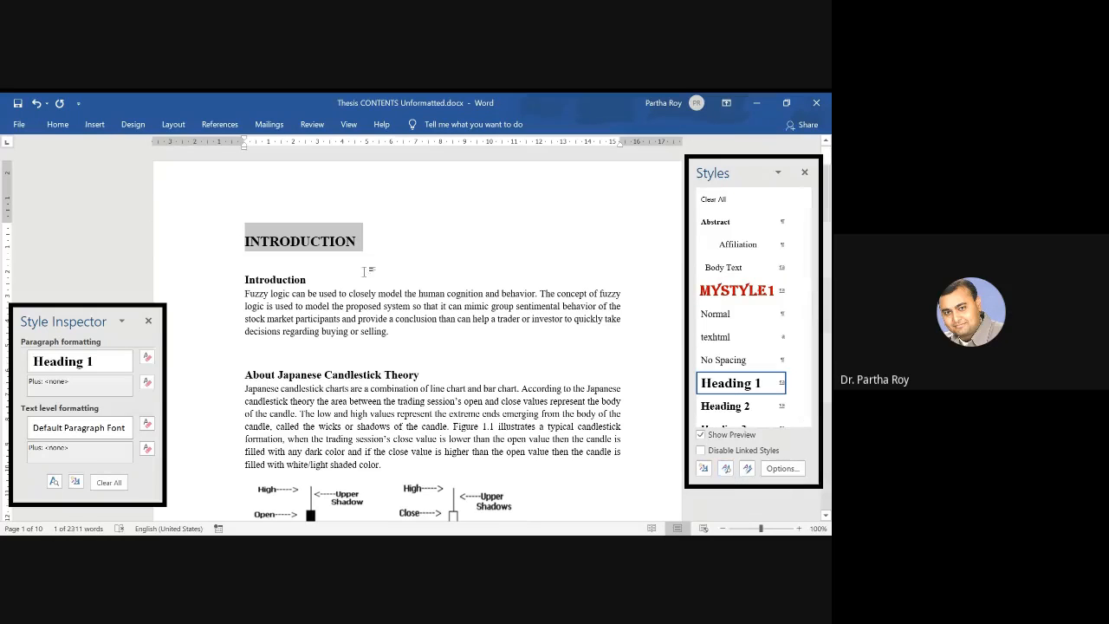
{"action": "left_click", "coordinate": [149, 321]}
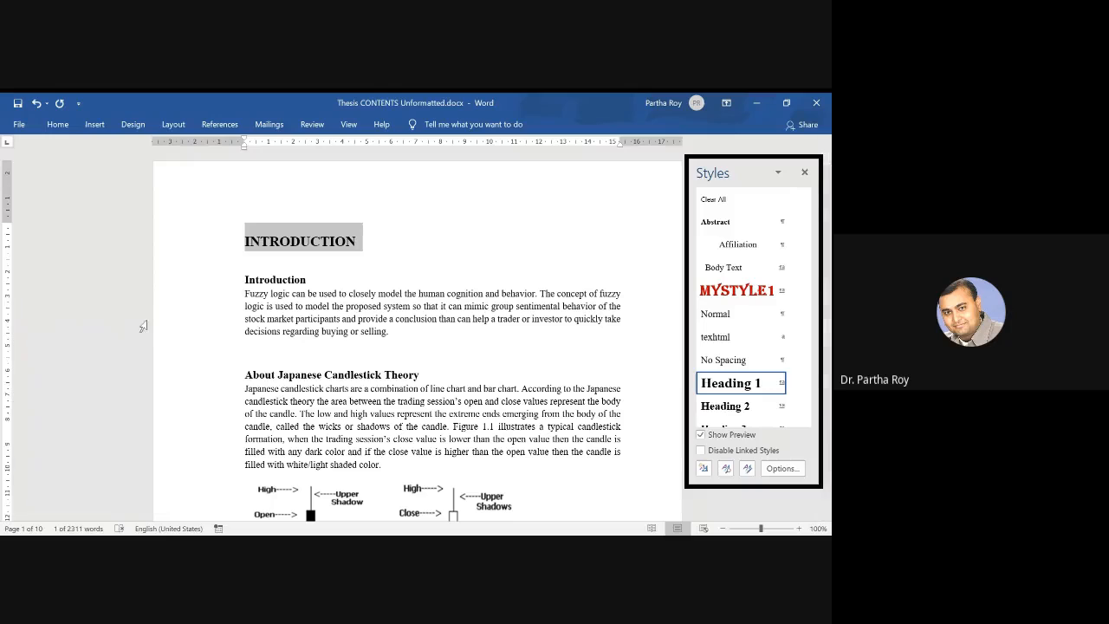
Reopen the Style Inspector on the INTRODUCTION title and select all instances of the Heading 1 style.
{"action": "left_click", "coordinate": [726, 469]}
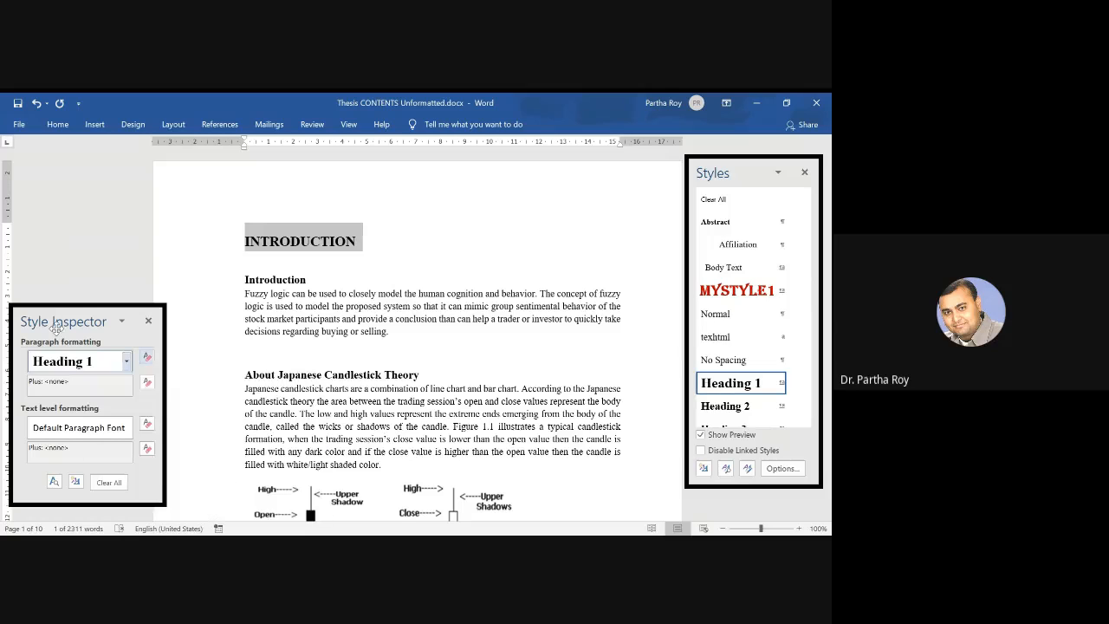
{"action": "left_click", "coordinate": [126, 362]}
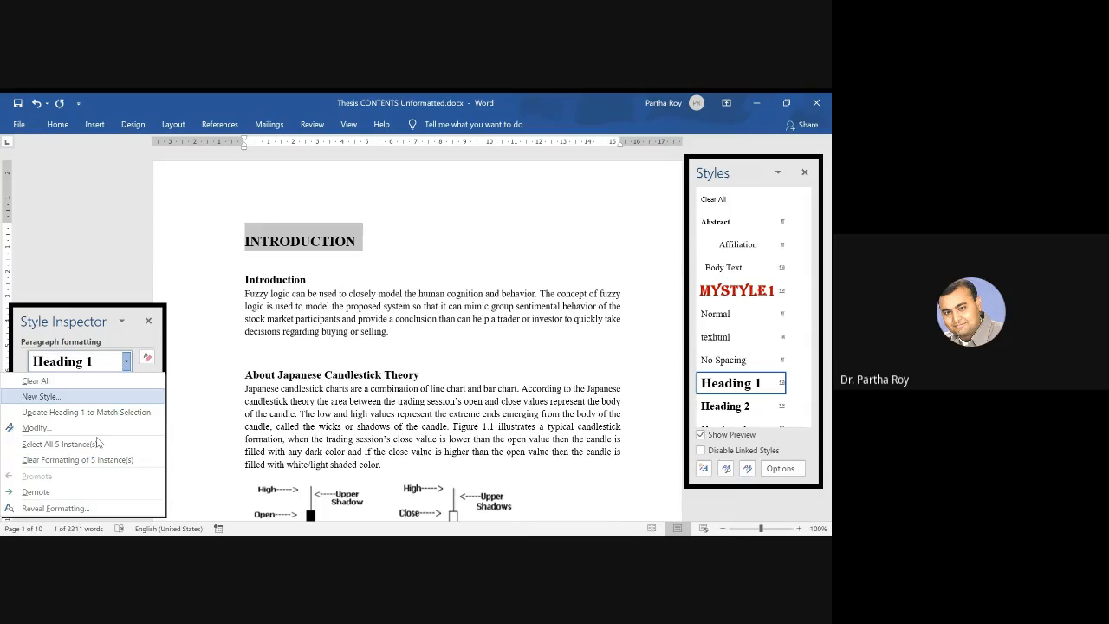
{"action": "left_click", "coordinate": [127, 362]}
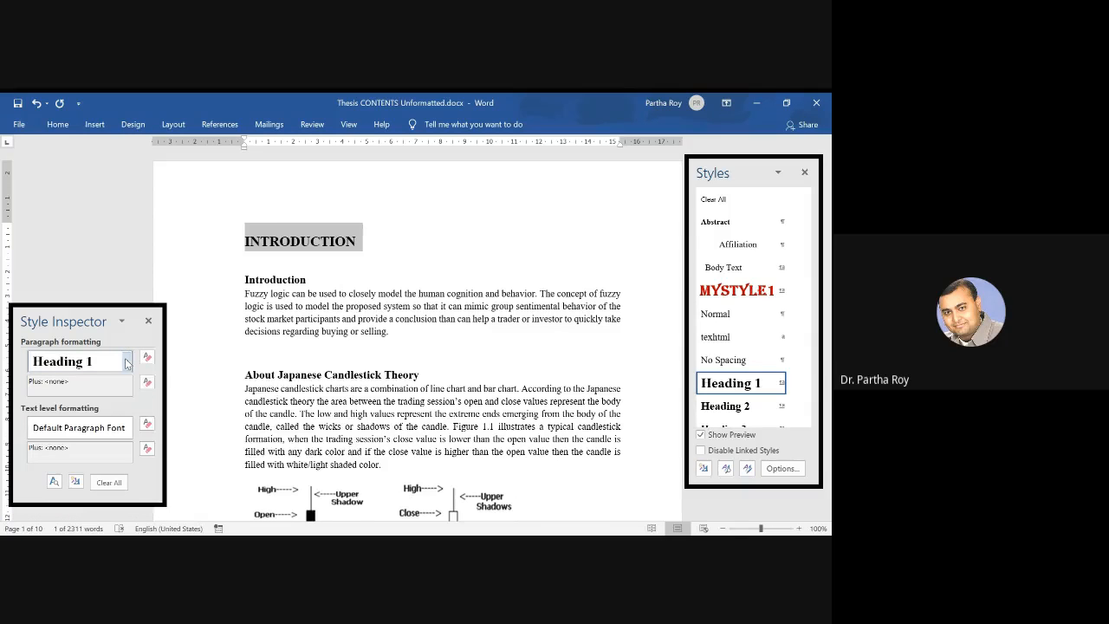
{"action": "left_click", "coordinate": [127, 363]}
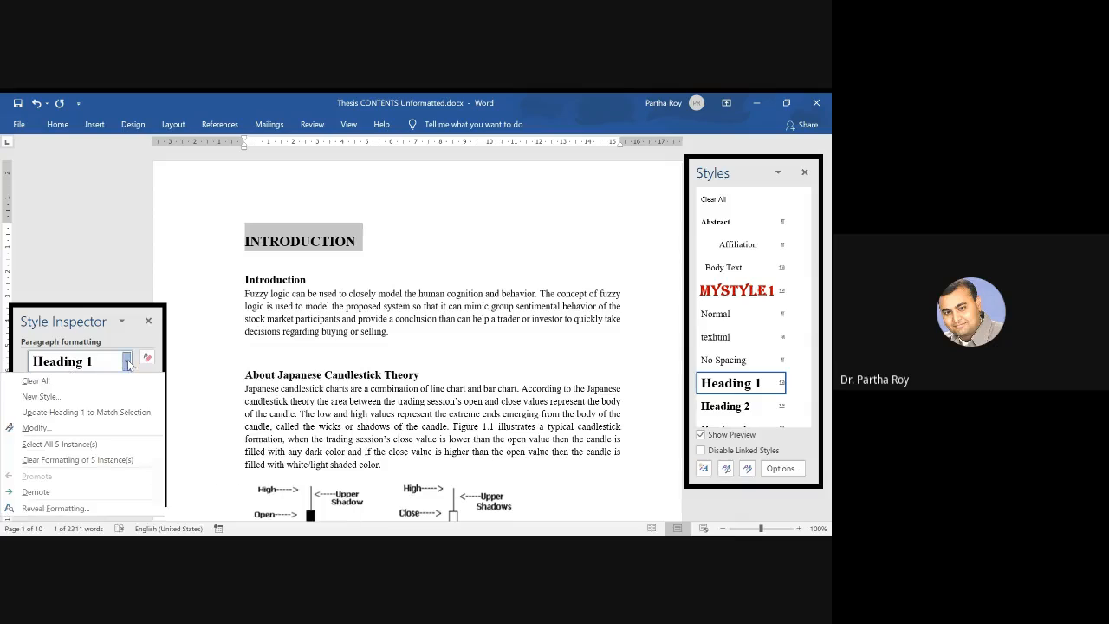
{"action": "left_click", "coordinate": [80, 444]}
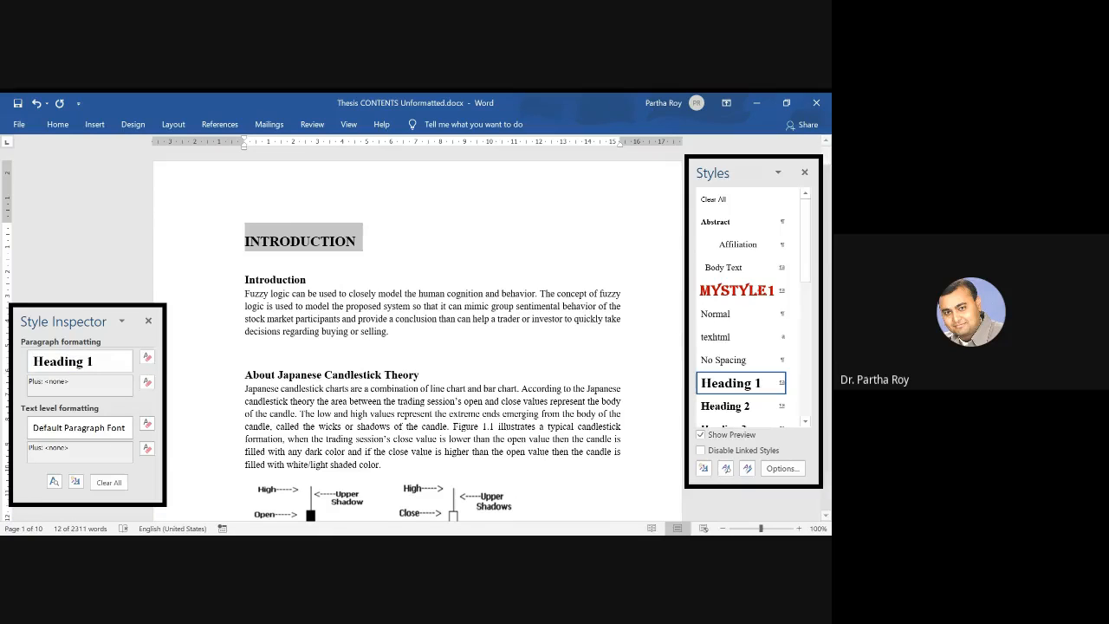
{"action": "mouse_move", "coordinate": [826, 156]}
{"action": "left_mouse_down"}
{"action": "mouse_move", "coordinate": [827, 462]}
{"action": "mouse_move", "coordinate": [828, 156]}
{"action": "left_mouse_up"}
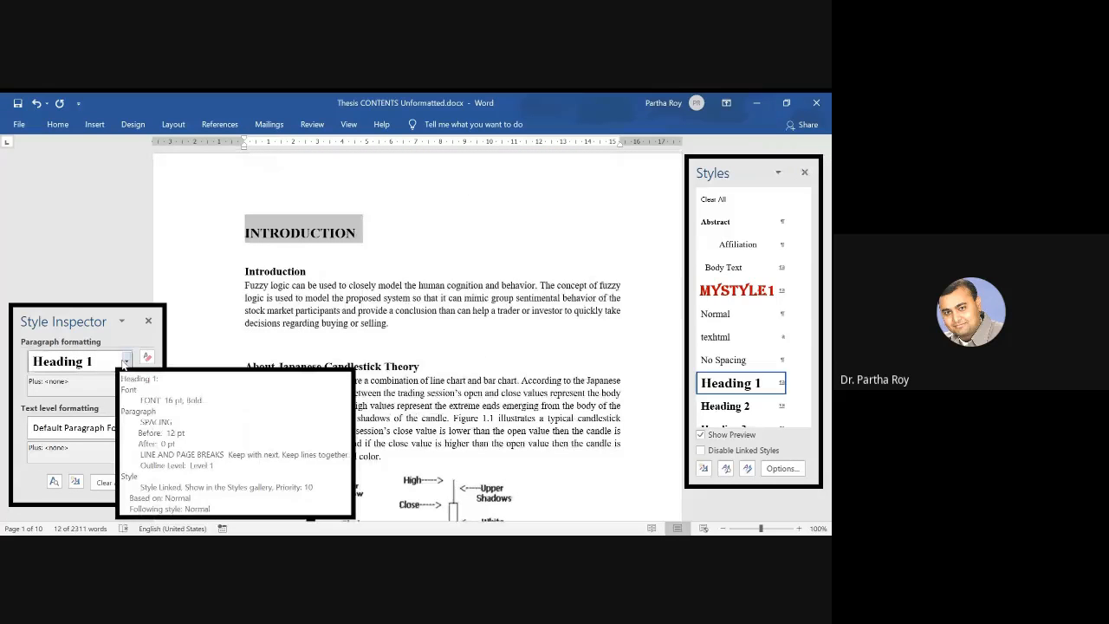
{"action": "left_click", "coordinate": [126, 362]}
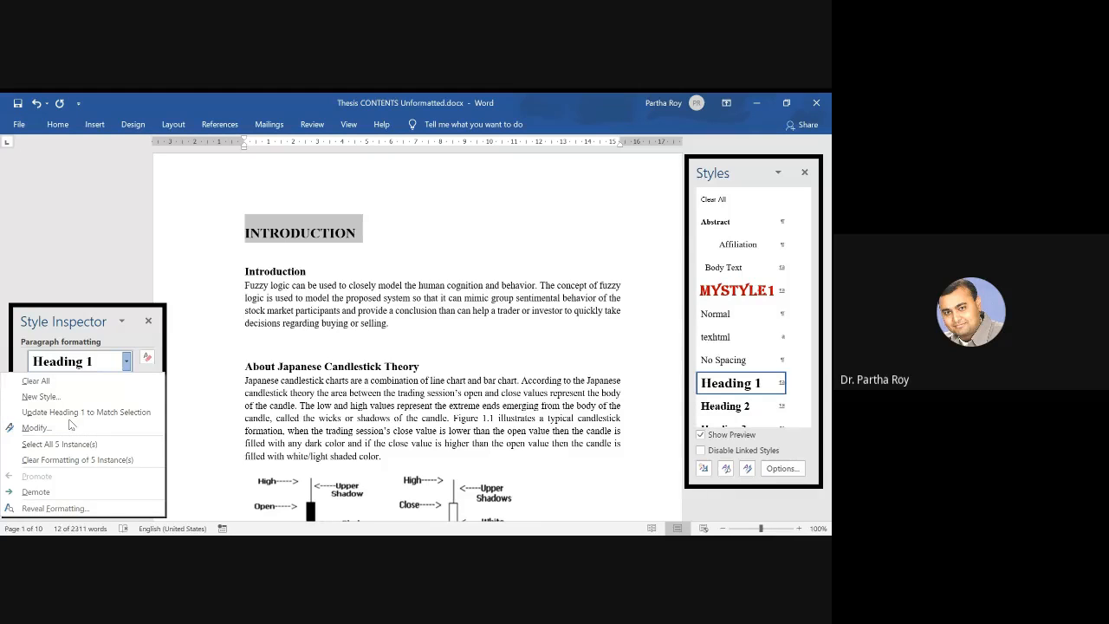
Examine the style and available style actions of the Introduction subheading in the Style Inspector, and close the inspector.
{"action": "left_click", "coordinate": [260, 275]}
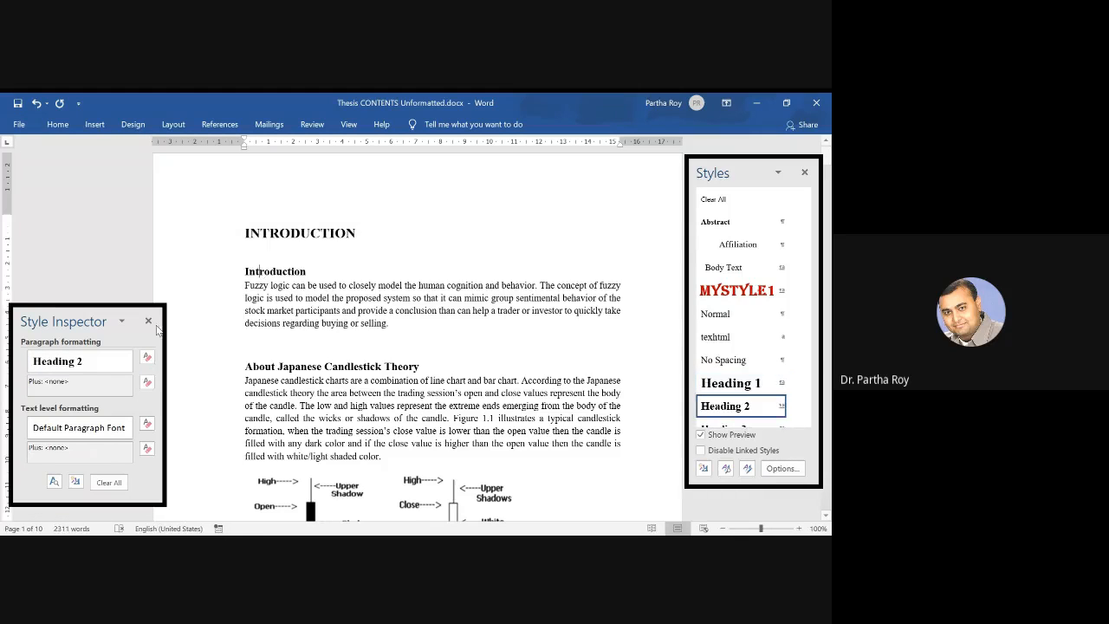
{"action": "double_click", "coordinate": [261, 275]}
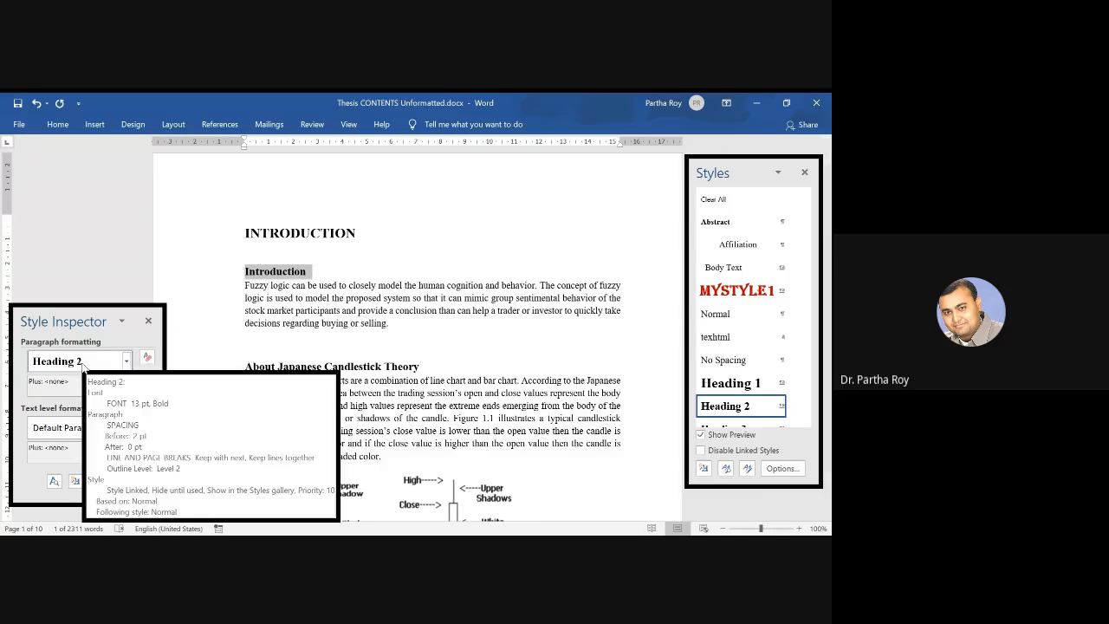
{"action": "left_click", "coordinate": [127, 362]}
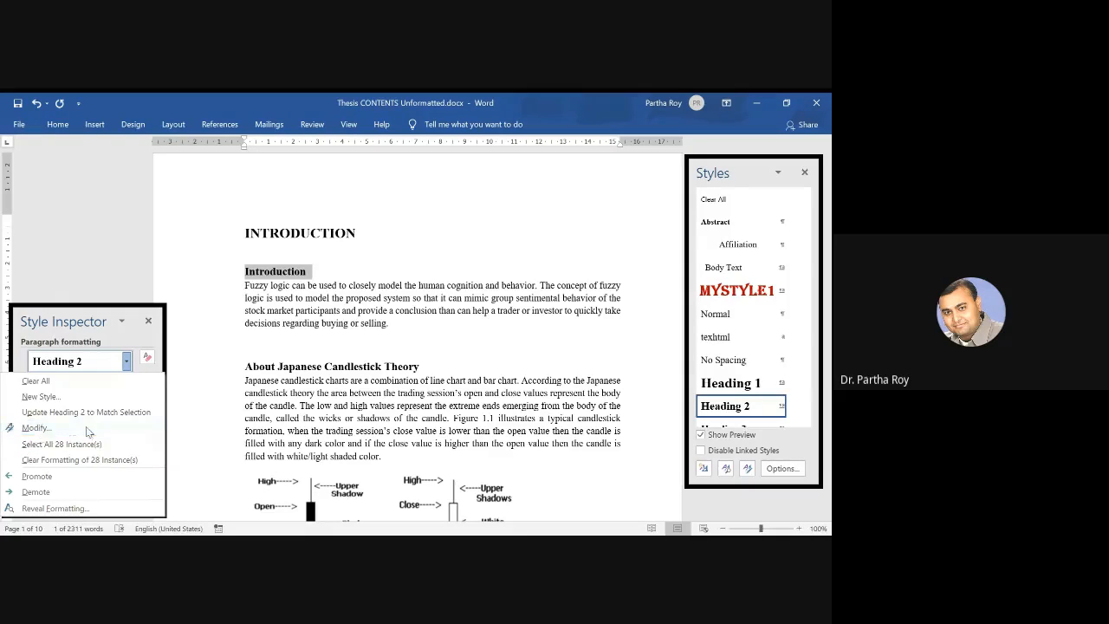
{"action": "left_click", "coordinate": [117, 329]}
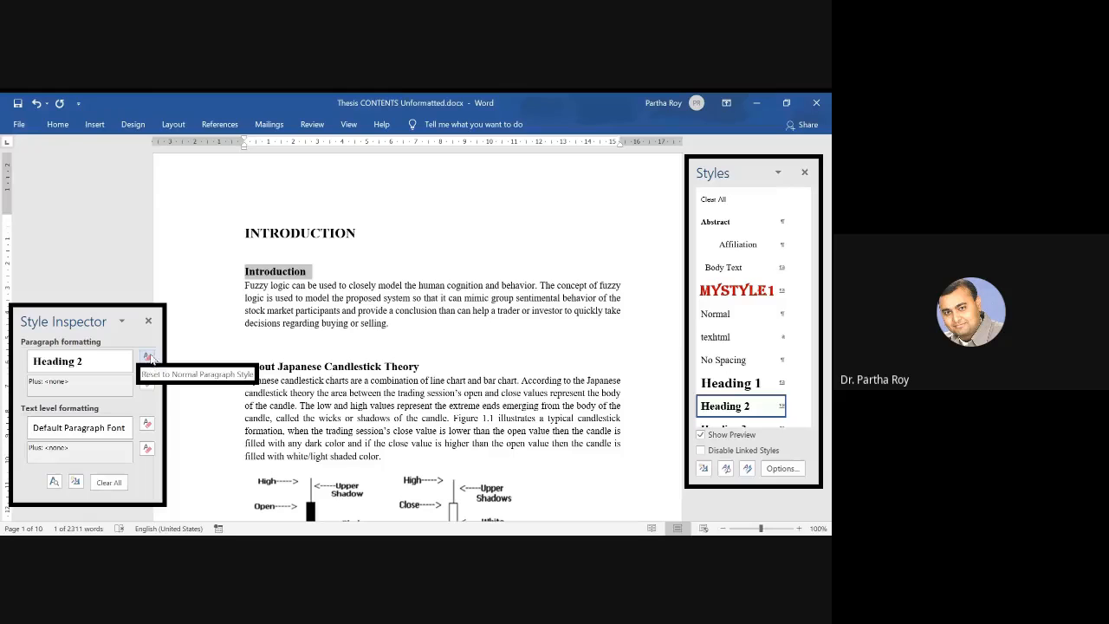
{"action": "left_click", "coordinate": [126, 360]}
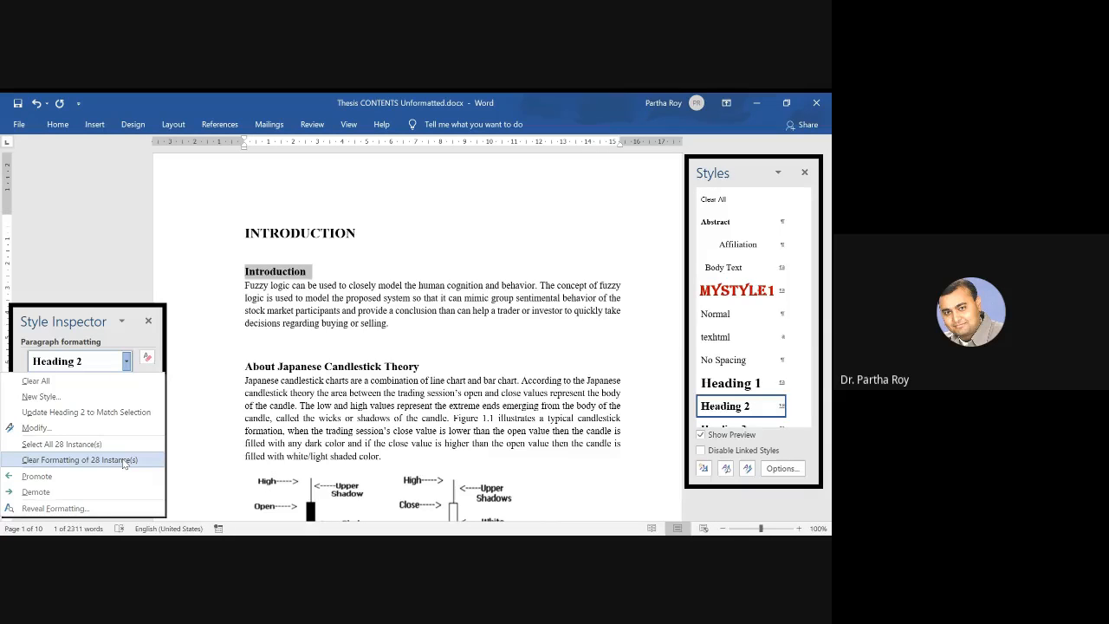
{"action": "left_click", "coordinate": [148, 364]}
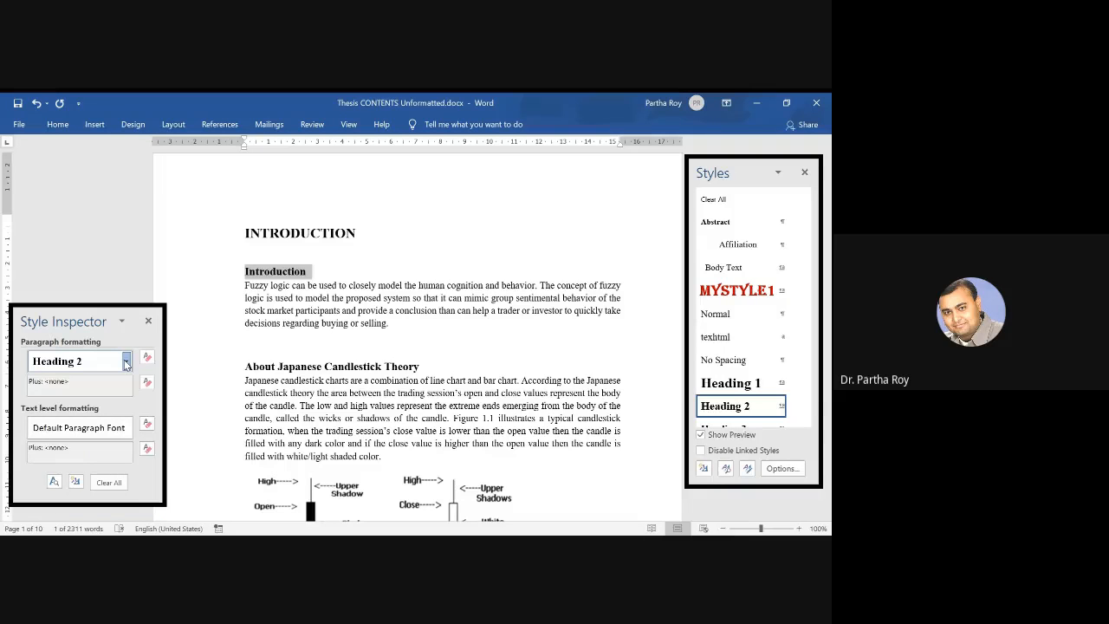
{"action": "left_click", "coordinate": [126, 362]}
{"action": "left_click", "coordinate": [126, 363]}
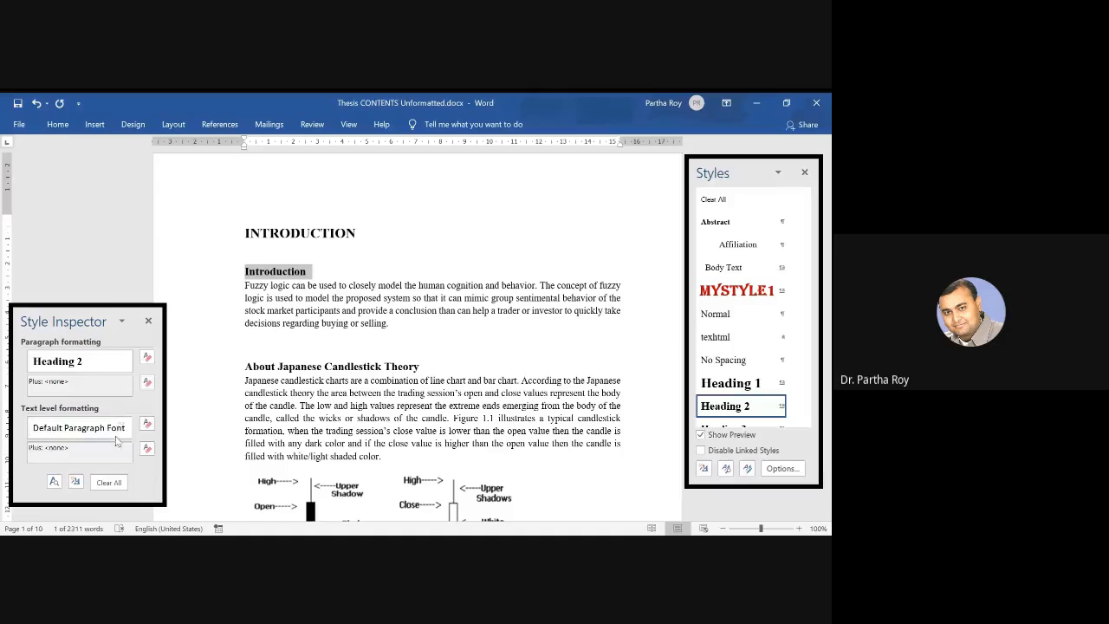
{"action": "left_click", "coordinate": [148, 323]}
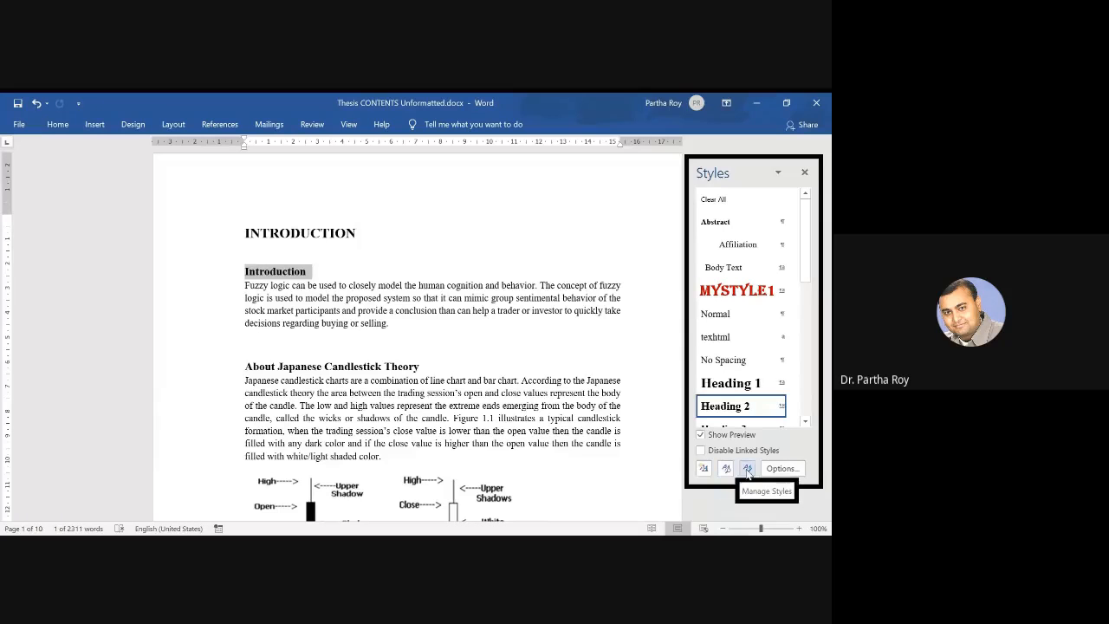
Open Manage Styles and compare several default fonts, including +Headings, leaving Aarcover (Plain):001.001 selected.
{"action": "left_click", "coordinate": [748, 469]}
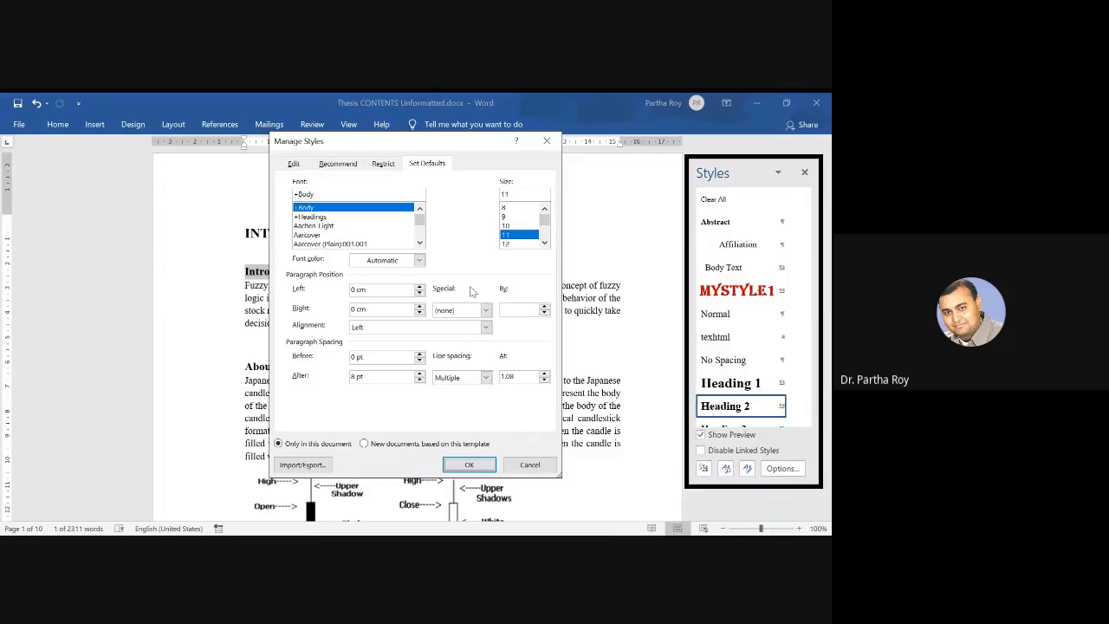
{"action": "left_click", "coordinate": [538, 466]}
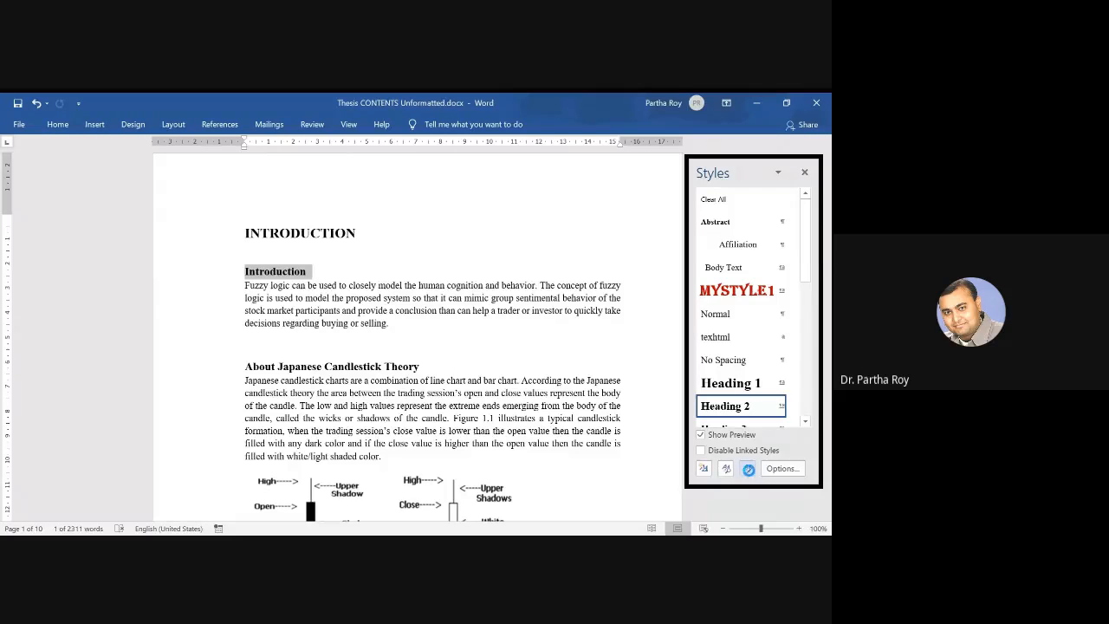
{"action": "left_click", "coordinate": [748, 468]}
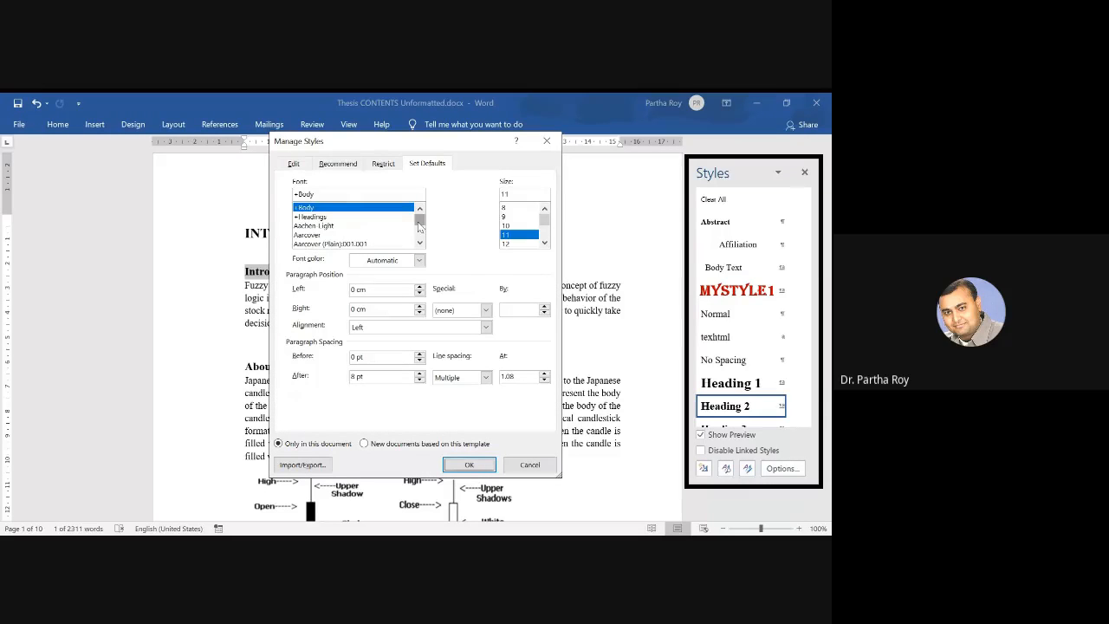
{"action": "mouse_move", "coordinate": [419, 226]}
{"action": "left_mouse_down"}
{"action": "mouse_move", "coordinate": [421, 236]}
{"action": "mouse_move", "coordinate": [419, 212]}
{"action": "left_mouse_up"}
{"action": "left_click", "coordinate": [320, 218]}
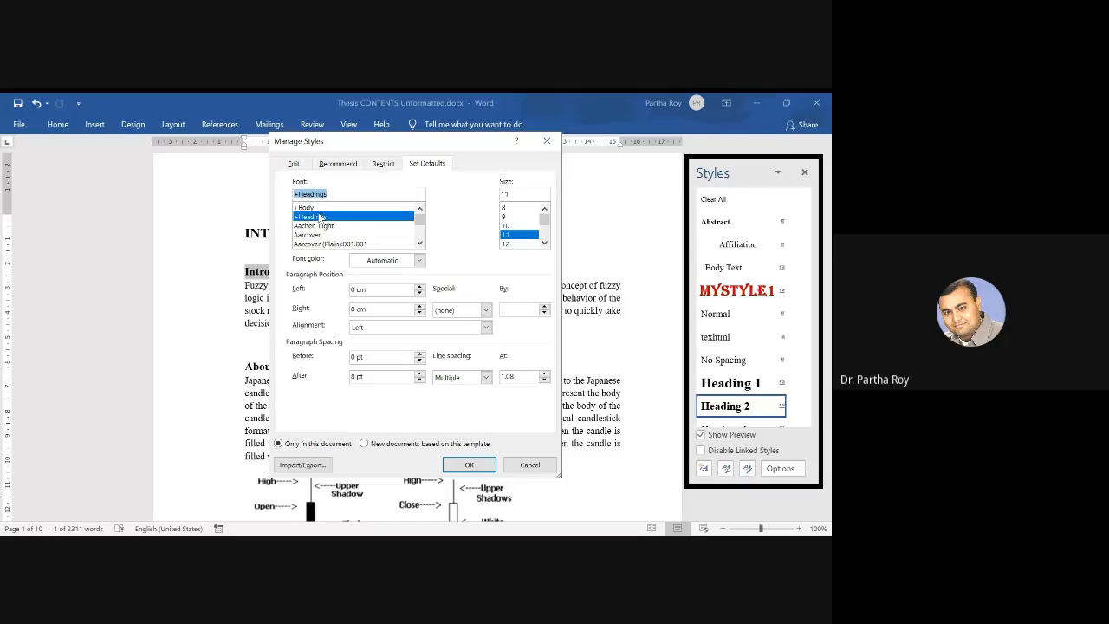
{"action": "left_click", "coordinate": [323, 236]}
{"action": "left_click", "coordinate": [325, 227]}
{"action": "left_click", "coordinate": [316, 245]}
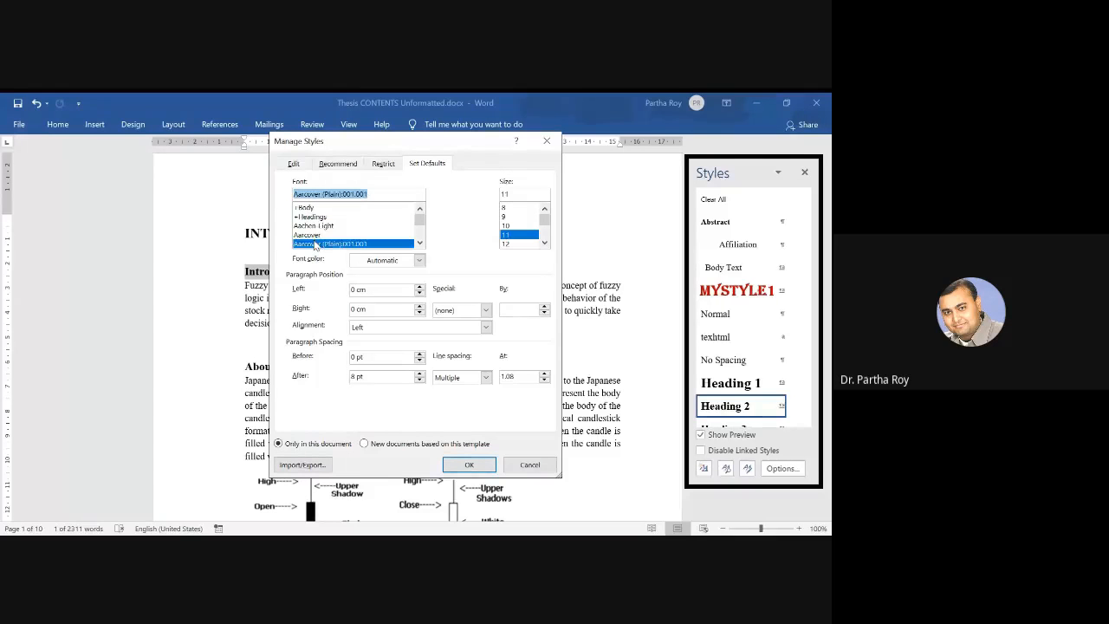
{"action": "left_click", "coordinate": [320, 217]}
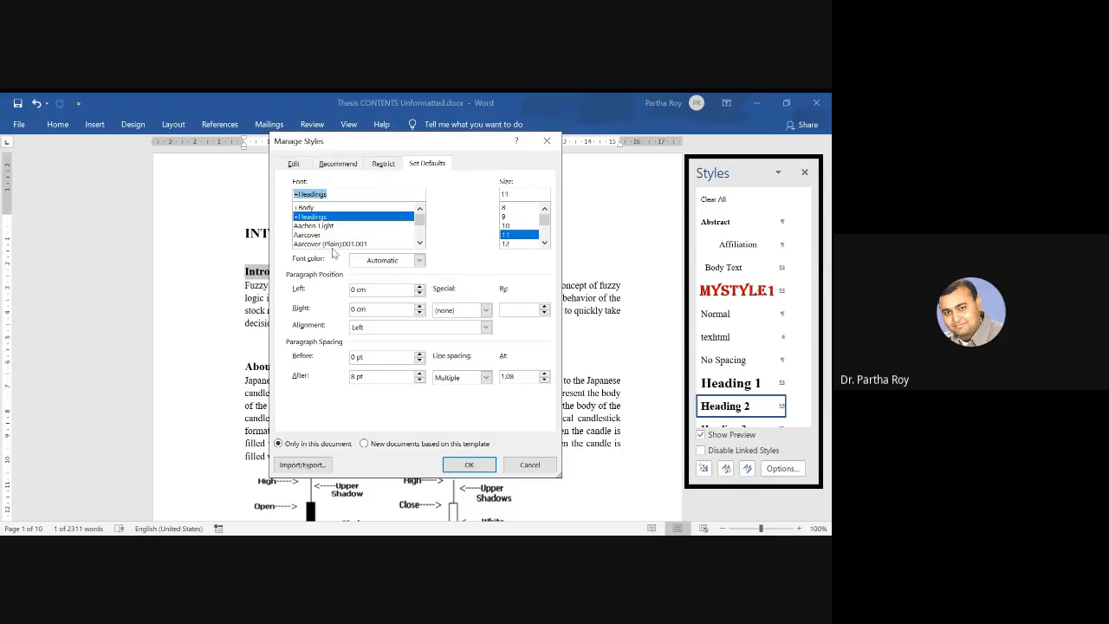
{"action": "left_click", "coordinate": [330, 244]}
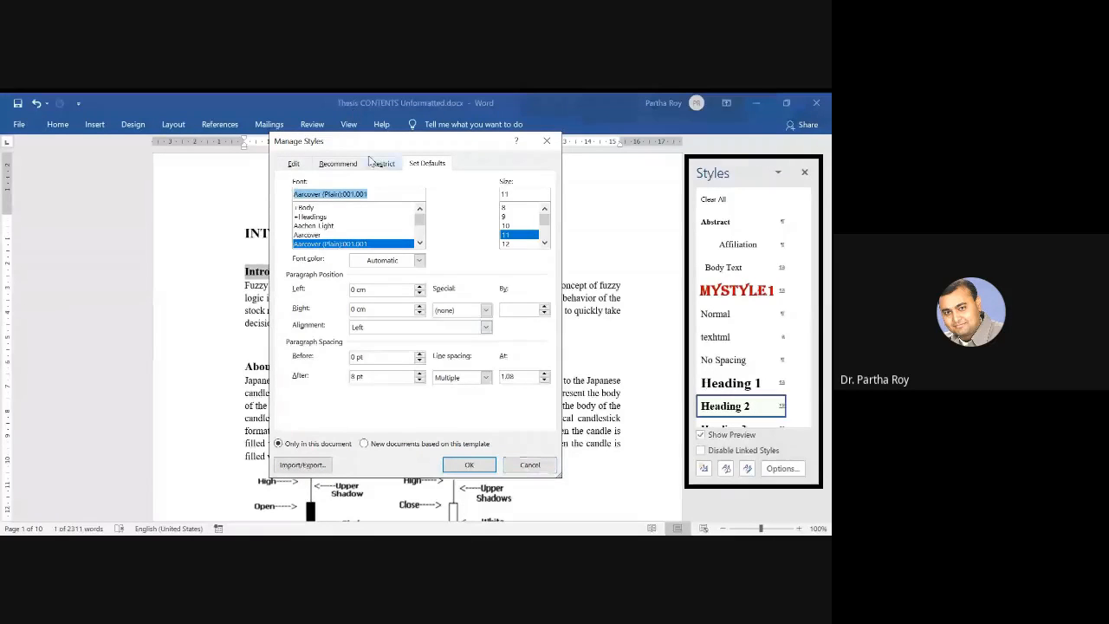
View the recommended and editable styles in Manage Styles, cancel it, and open and close the Style Pane Options without changes.
{"action": "left_click", "coordinate": [338, 164]}
{"action": "left_click", "coordinate": [299, 164]}
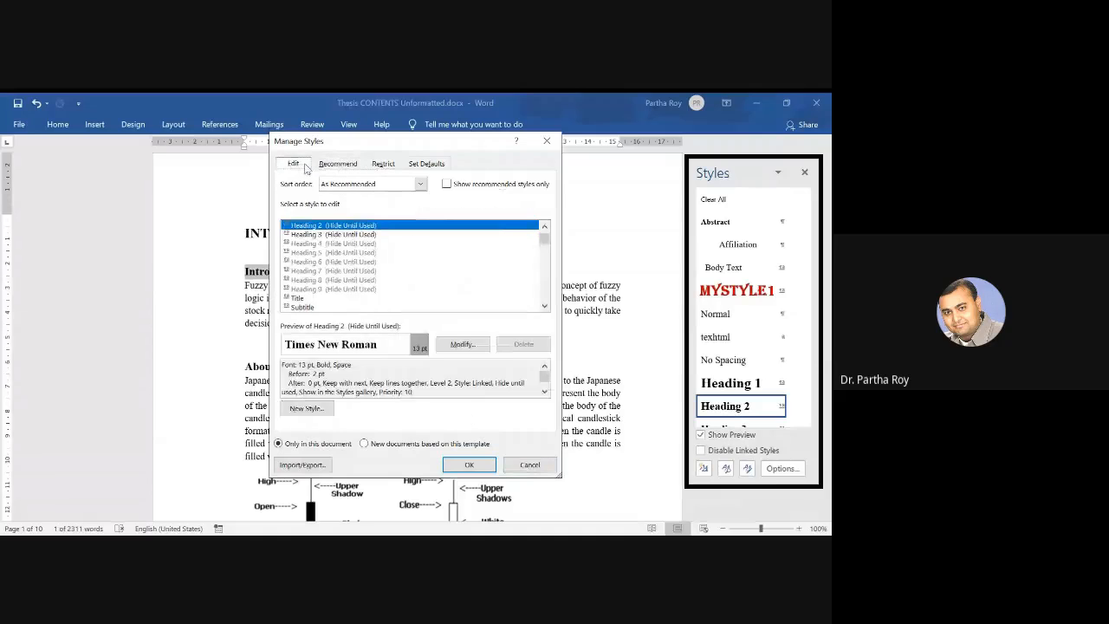
{"action": "left_click", "coordinate": [537, 465]}
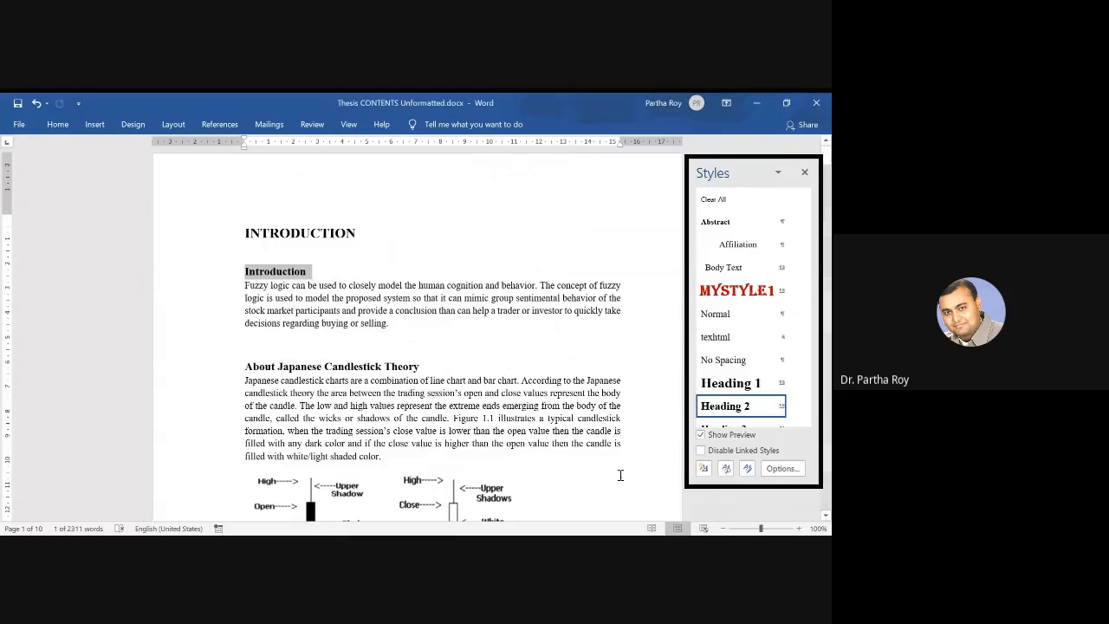
{"action": "left_click", "coordinate": [785, 471]}
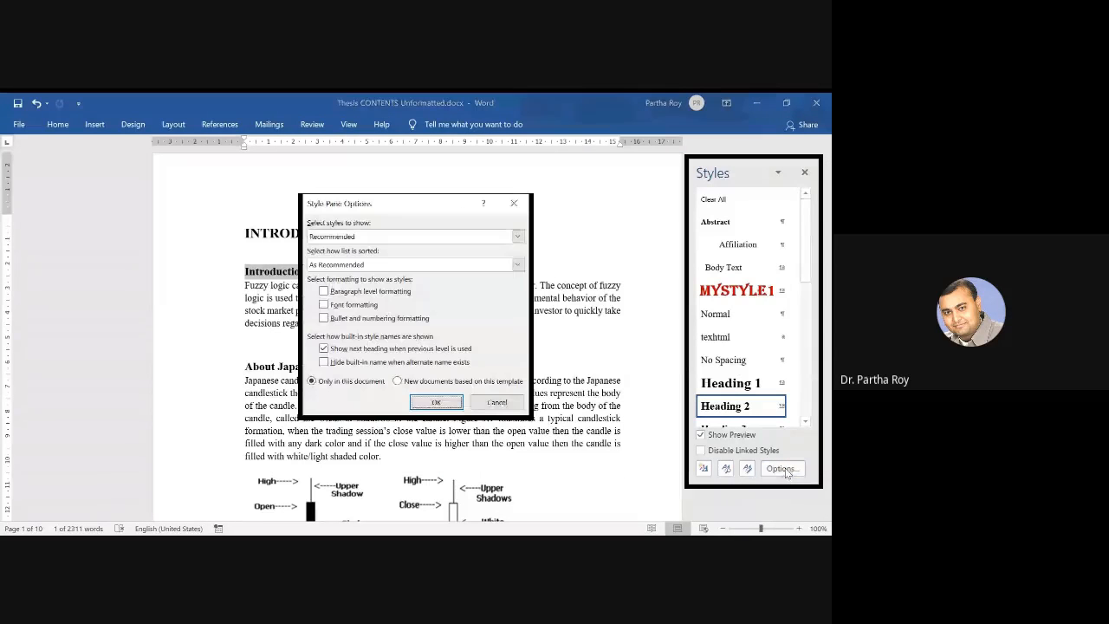
{"action": "left_click", "coordinate": [515, 205]}
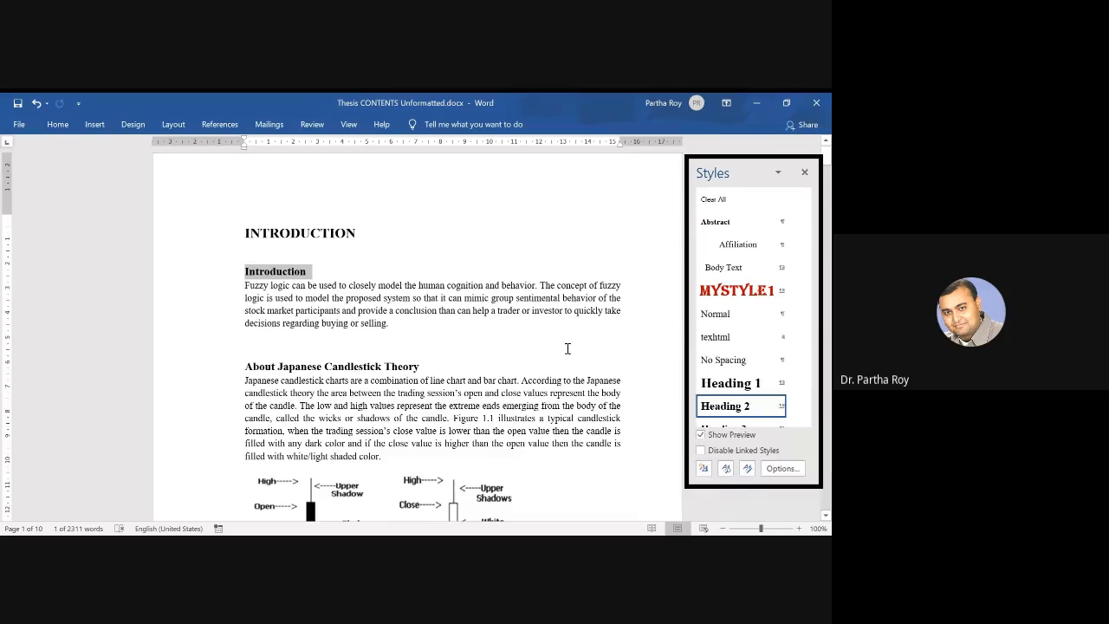
{"action": "left_click", "coordinate": [369, 544]}
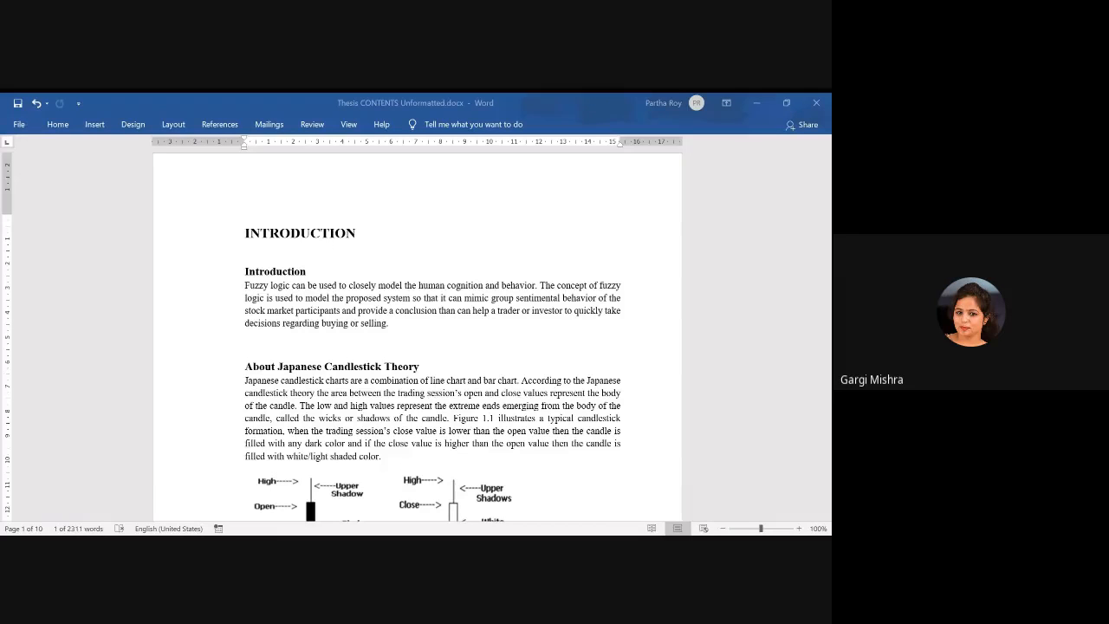
{"action": "key", "text": "ctrl+alt+shift+s"}
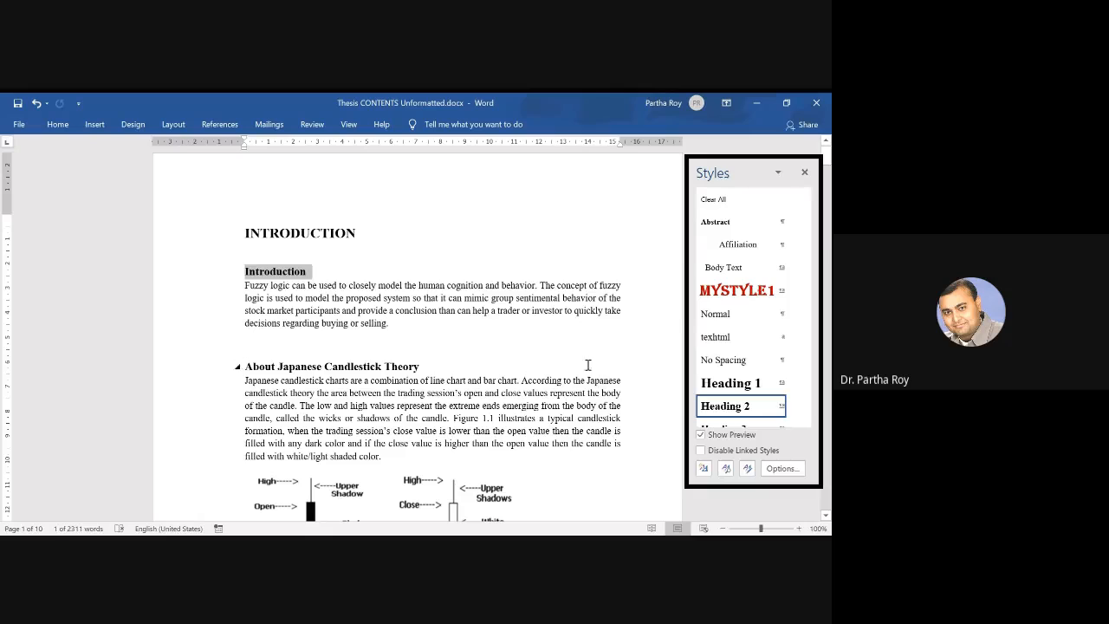
{"action": "key", "text": "ctrl+alt+shift+s"}
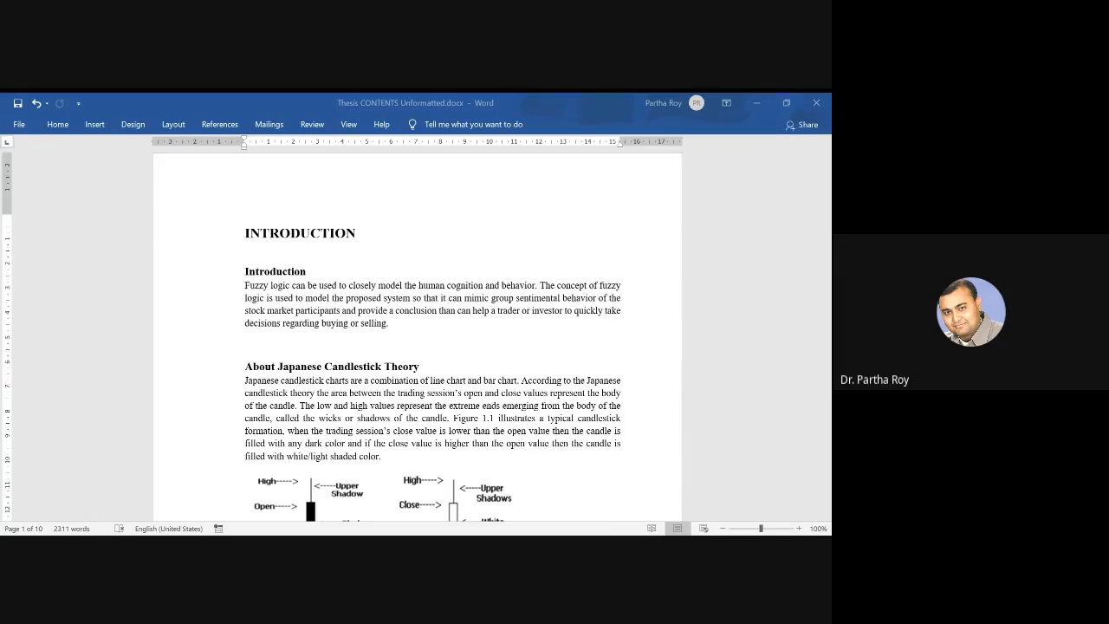
{"action": "key", "text": "ctrl+alt+shift+s"}
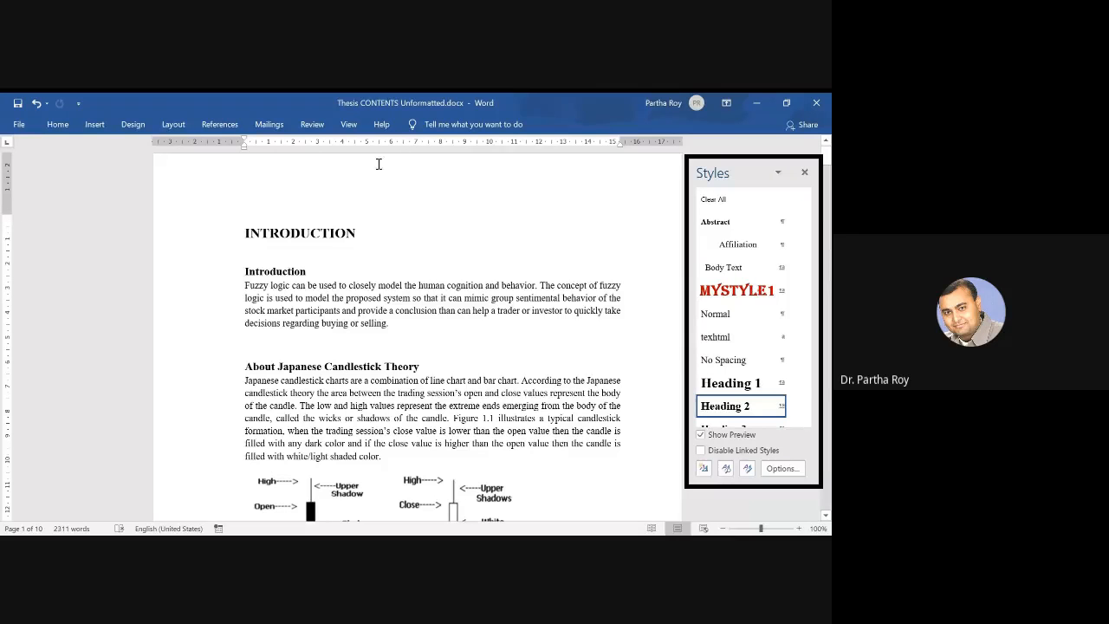
Close the Styles pane, place the cursor at the INTRODUCTION chapter title, and switch the document to Outline view.
{"action": "left_click", "coordinate": [805, 174]}
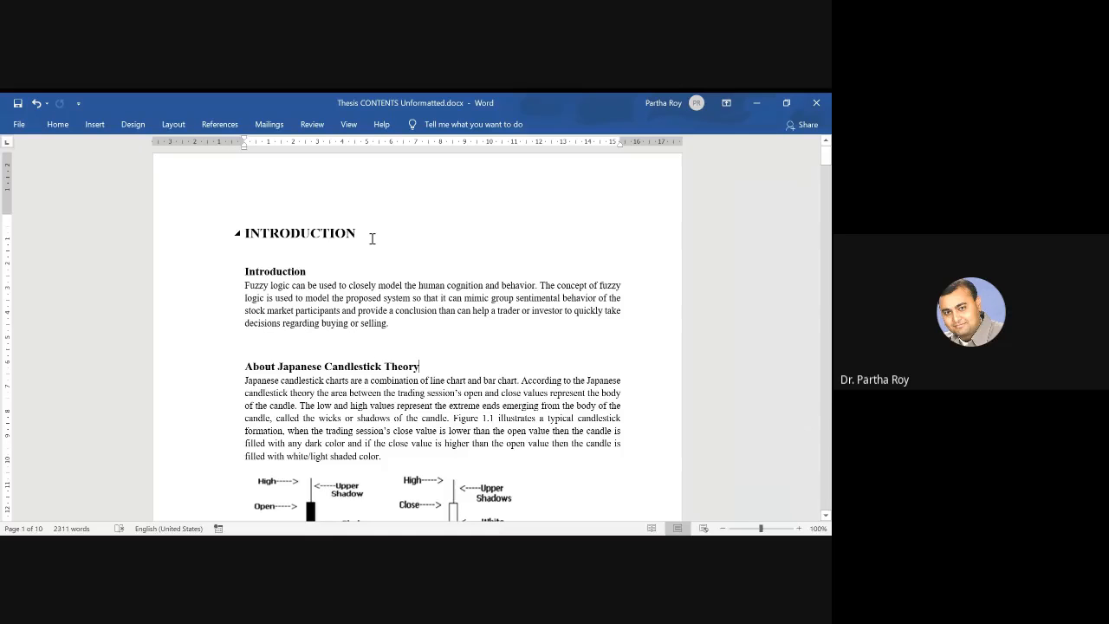
{"action": "left_click", "coordinate": [347, 125]}
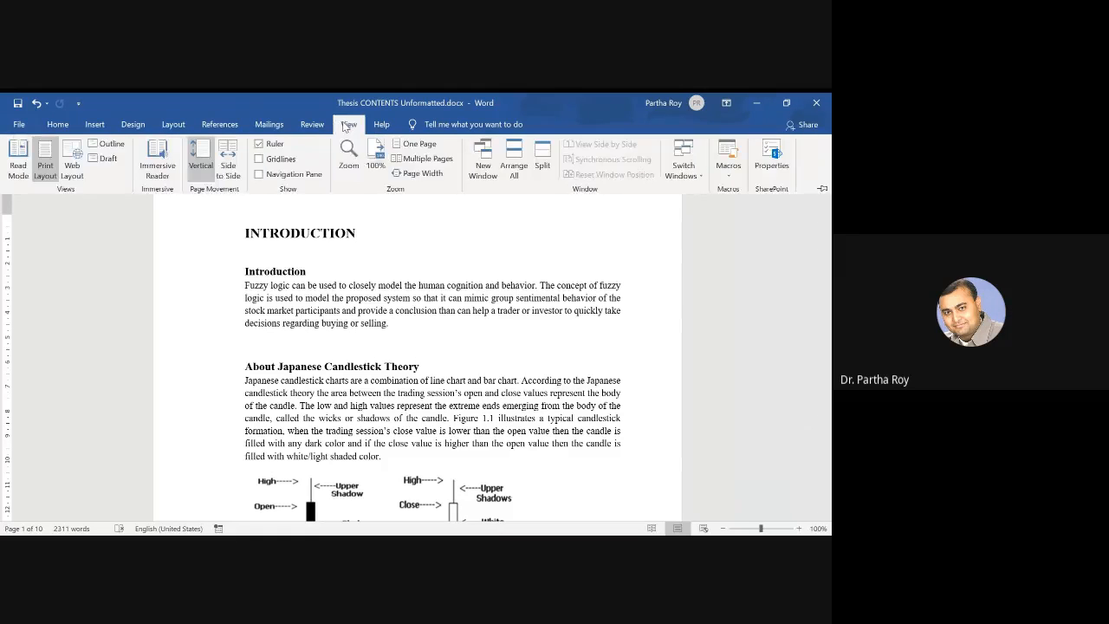
{"action": "left_click", "coordinate": [372, 181]}
{"action": "left_click", "coordinate": [348, 128]}
{"action": "left_click", "coordinate": [108, 144]}
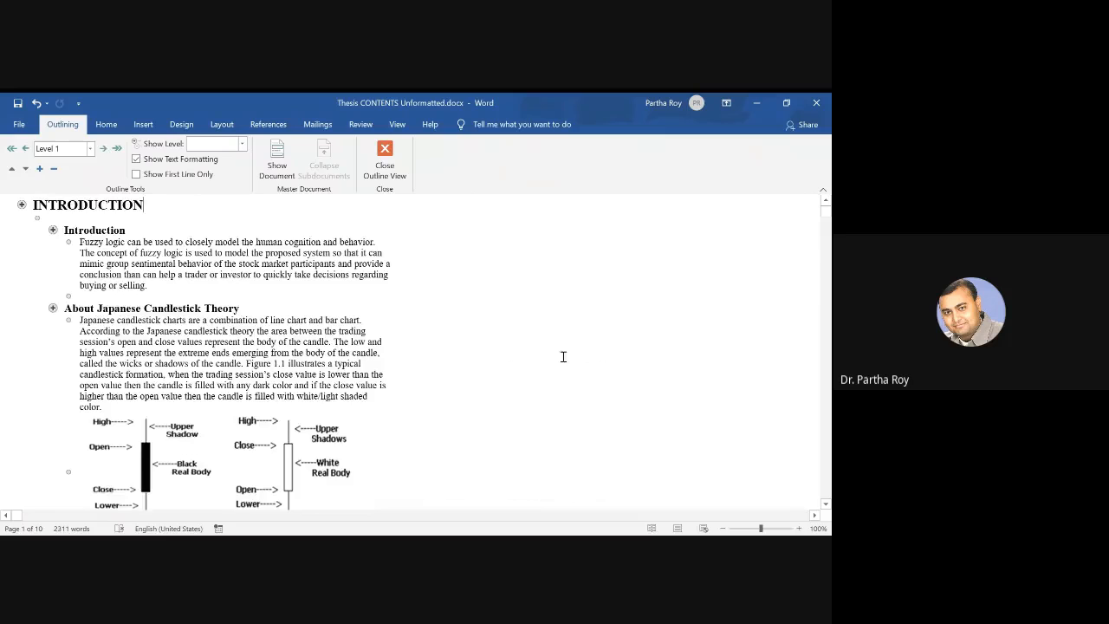
Examine the outline structure by selecting the Introduction section and the whole INTRODUCTION chapter, and clear the selection in the first paragraph.
{"action": "scroll", "coordinate": [501, 329], "scroll_direction": "down", "scroll_amount": 10}
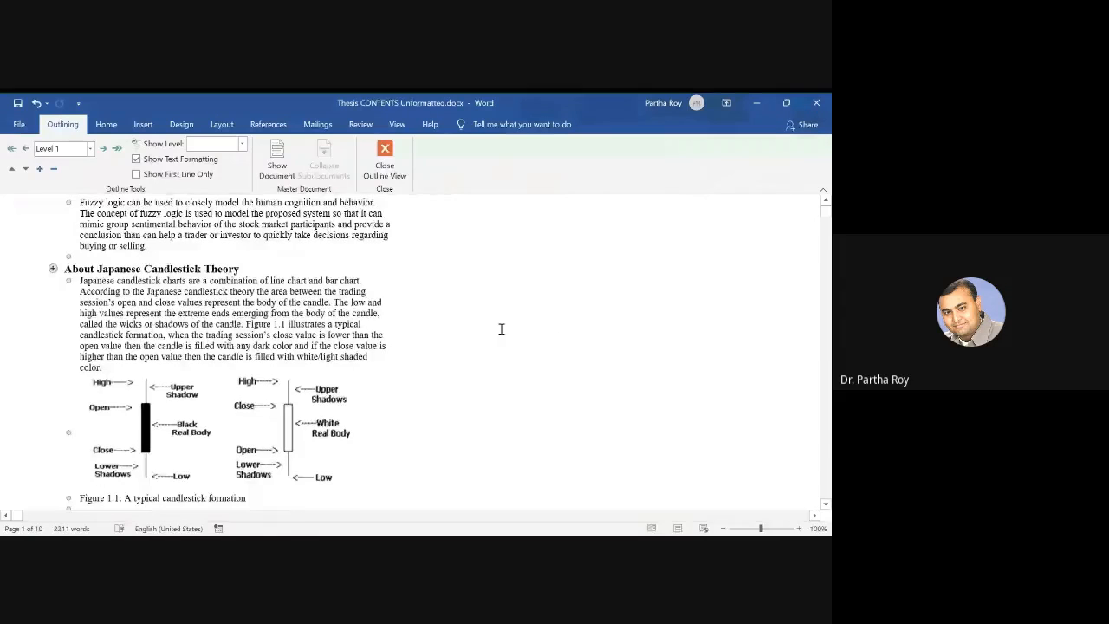
{"action": "scroll", "coordinate": [501, 328], "scroll_direction": "down", "scroll_amount": 6}
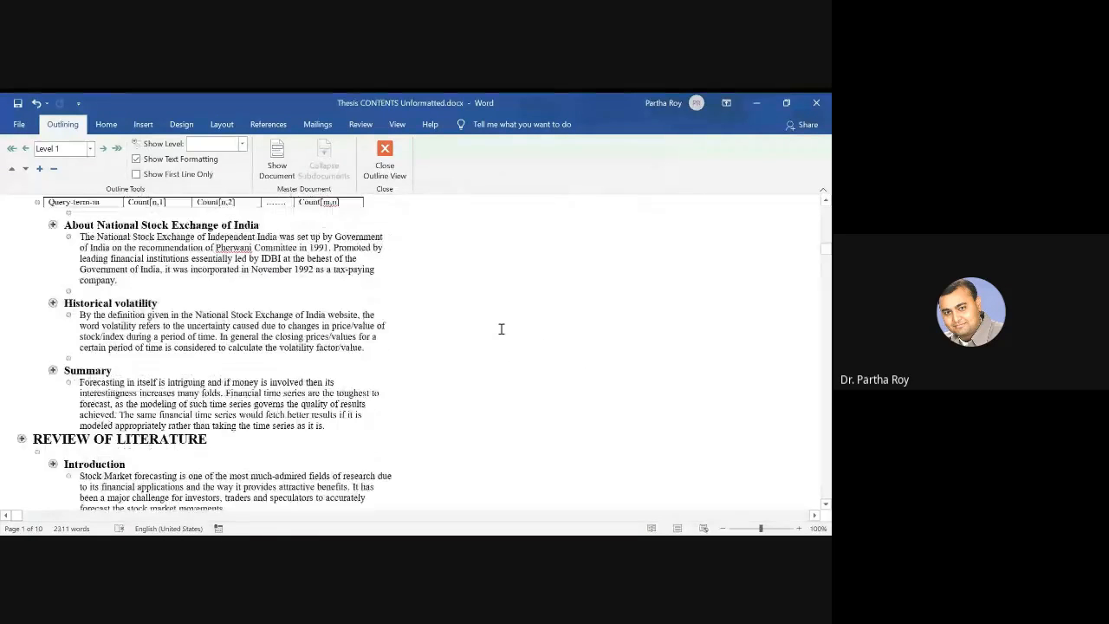
{"action": "scroll", "coordinate": [501, 328], "scroll_direction": "up", "scroll_amount": 15}
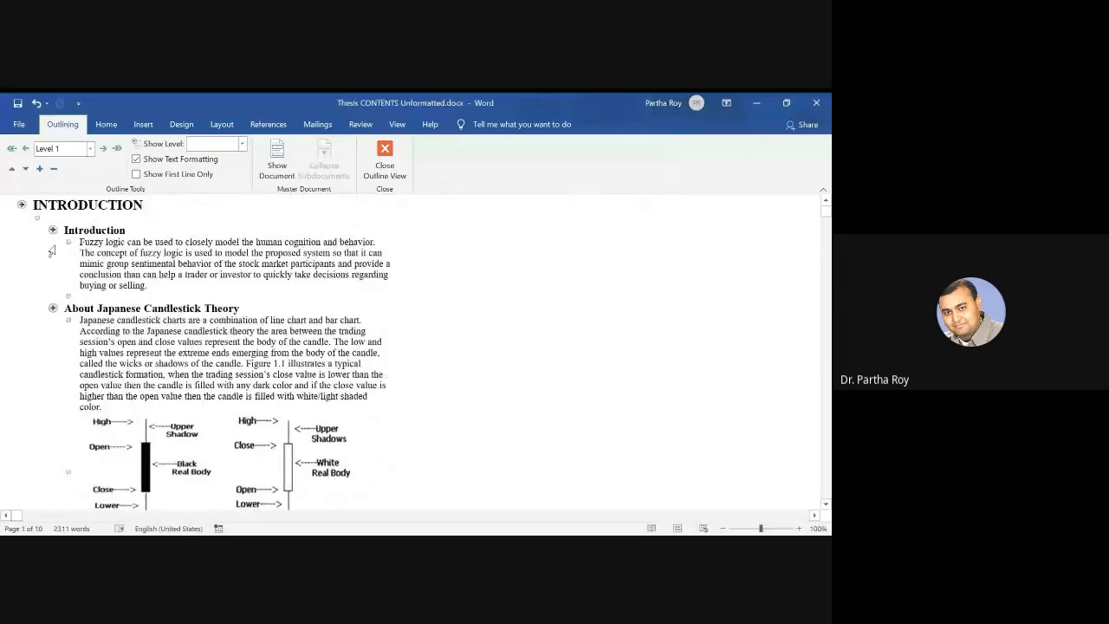
{"action": "left_click", "coordinate": [53, 230]}
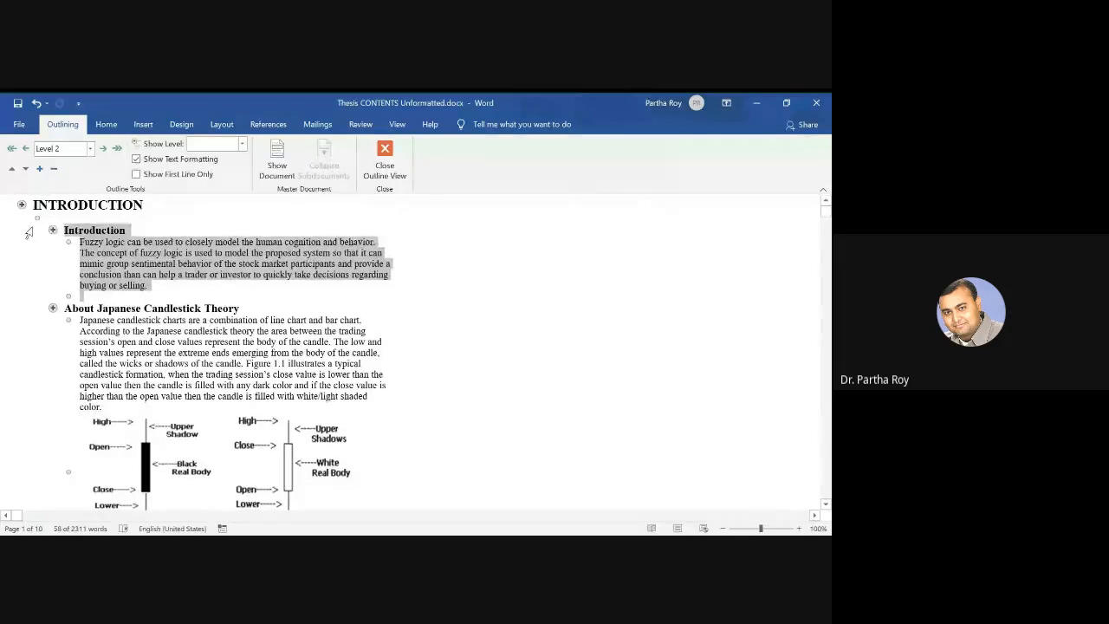
{"action": "left_click", "coordinate": [22, 204]}
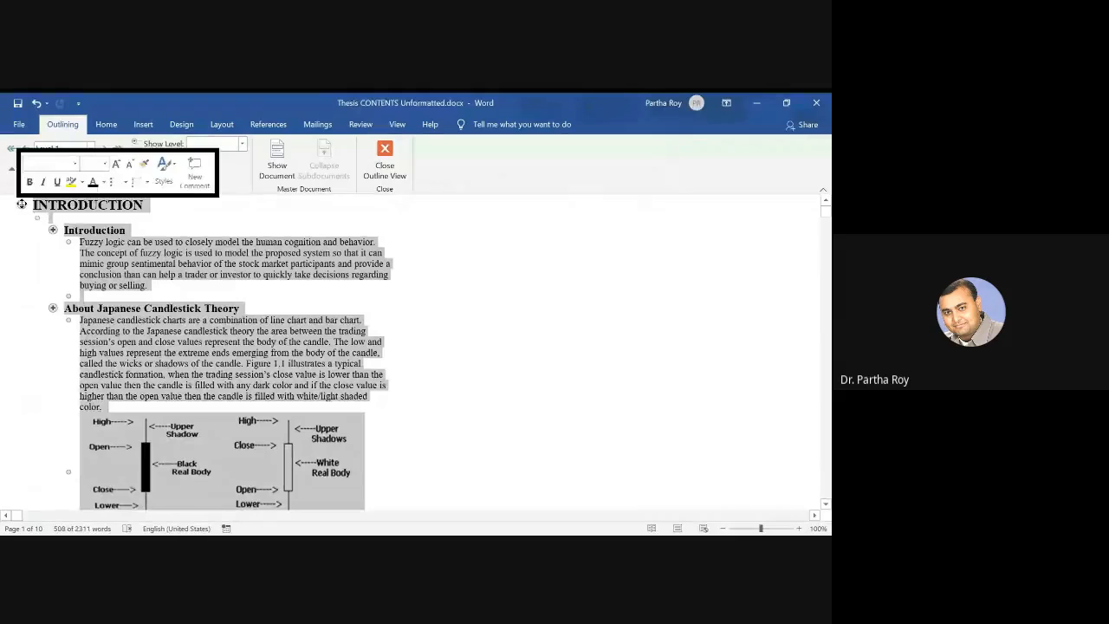
{"action": "left_click", "coordinate": [214, 252]}
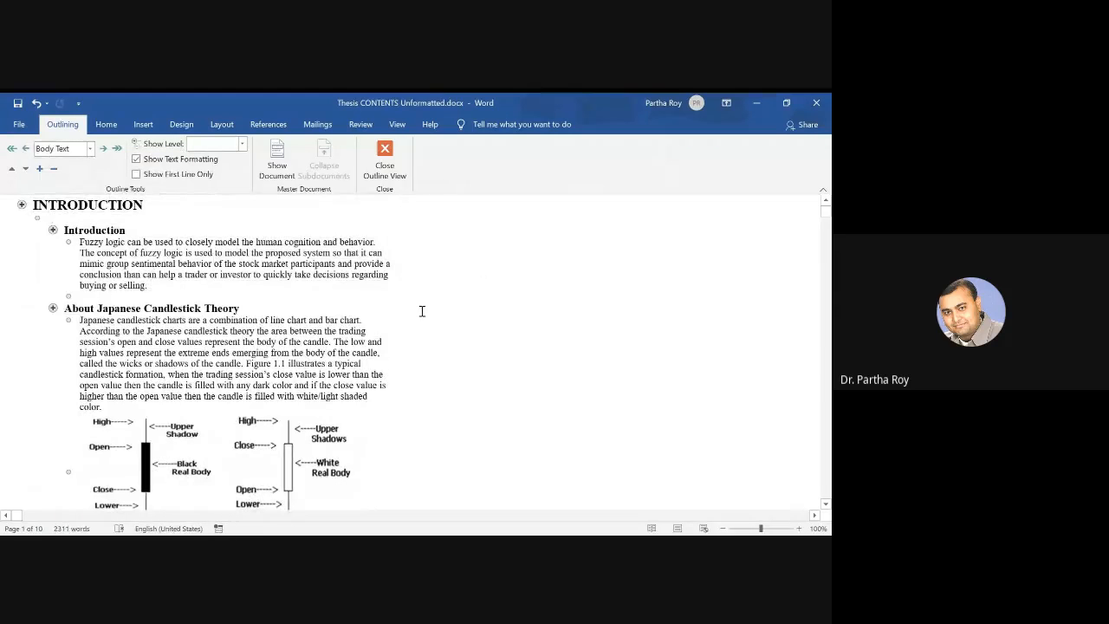
Review the heading levels across all chapters of the outline down to REFERENCES, and return to the INTRODUCTION chapter.
{"action": "scroll", "coordinate": [460, 339], "scroll_direction": "down", "scroll_amount": 20}
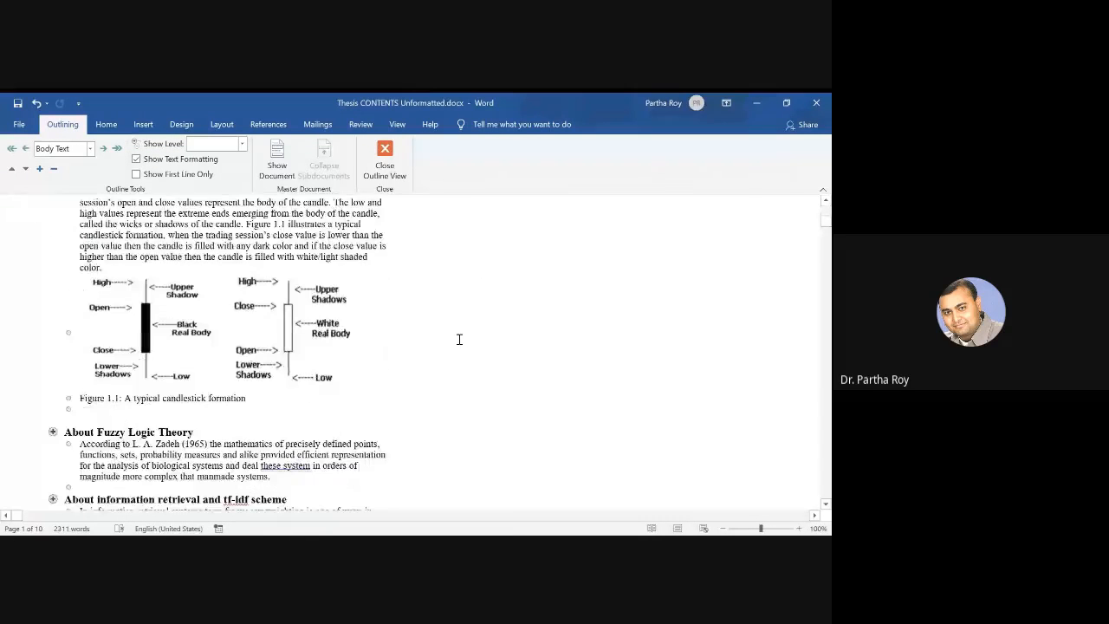
{"action": "scroll", "coordinate": [459, 339], "scroll_direction": "down", "scroll_amount": 15}
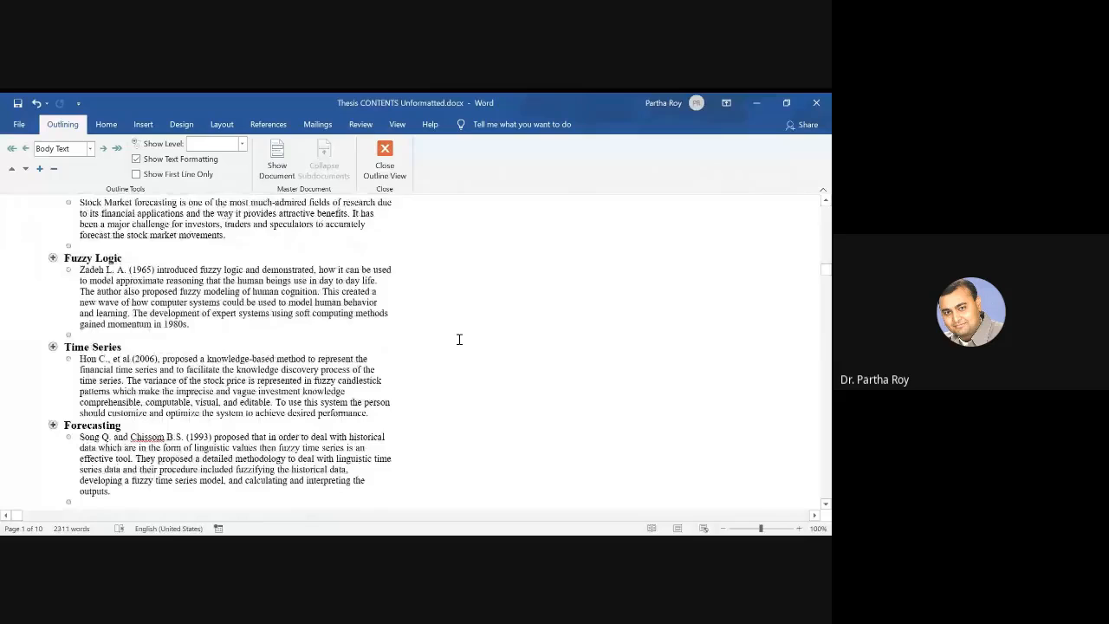
{"action": "scroll", "coordinate": [459, 339], "scroll_direction": "down", "scroll_amount": 15}
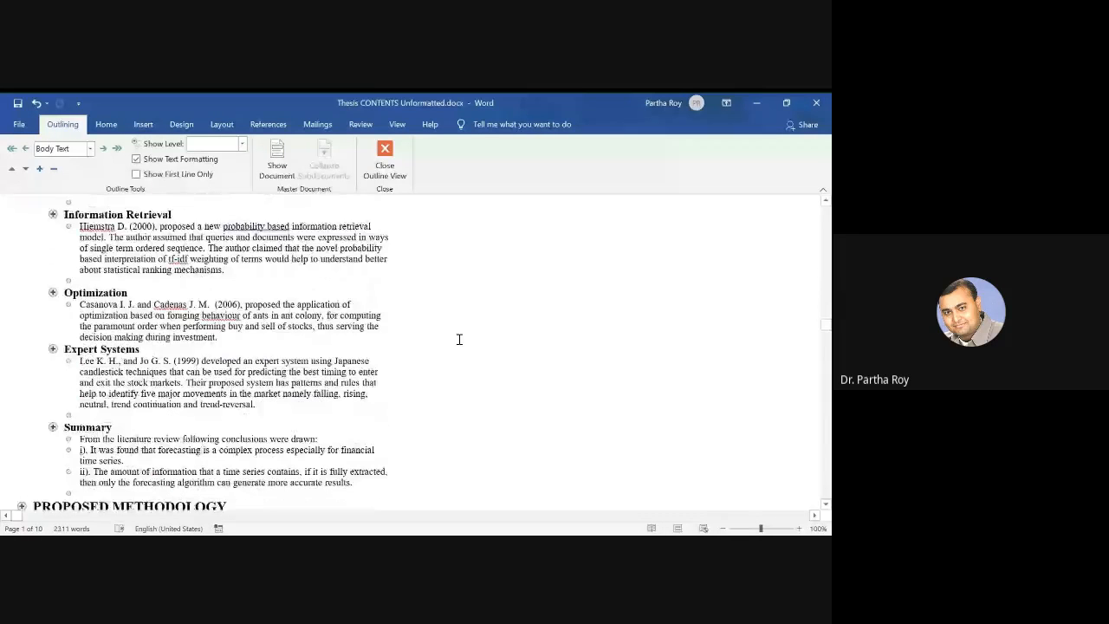
{"action": "scroll", "coordinate": [460, 339], "scroll_direction": "down", "scroll_amount": 15}
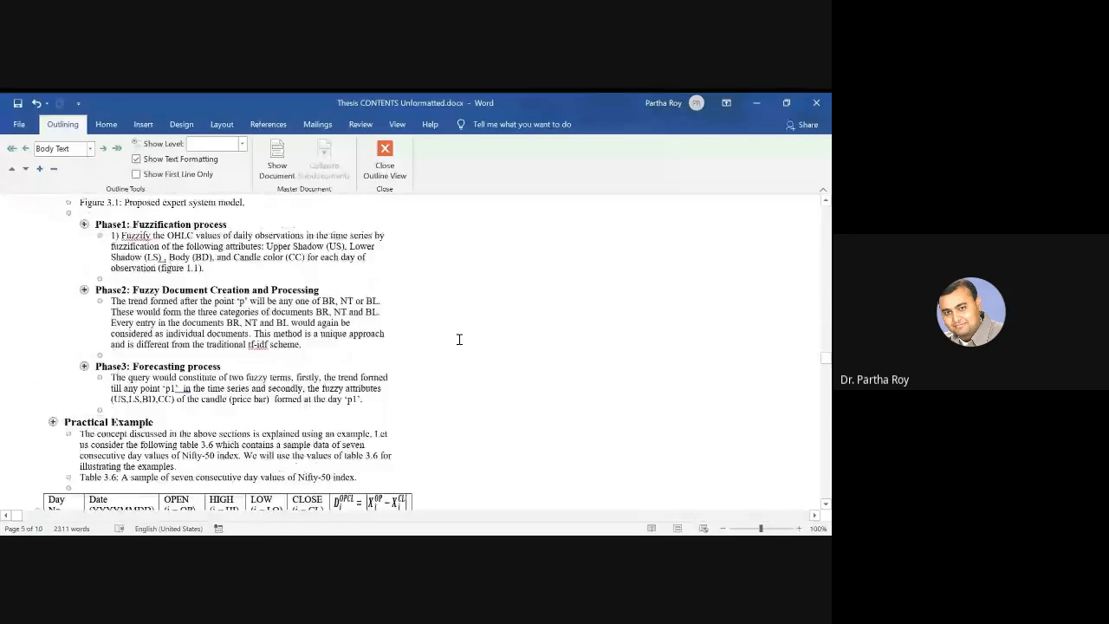
{"action": "scroll", "coordinate": [459, 339], "scroll_direction": "down", "scroll_amount": 3}
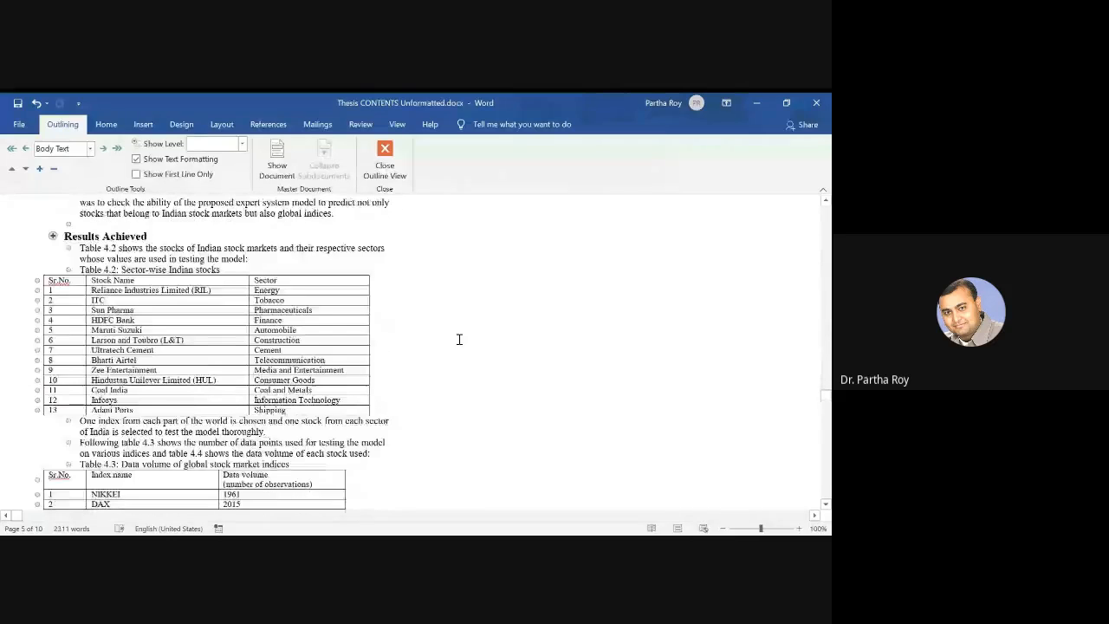
{"action": "scroll", "coordinate": [459, 338], "scroll_direction": "down", "scroll_amount": 15}
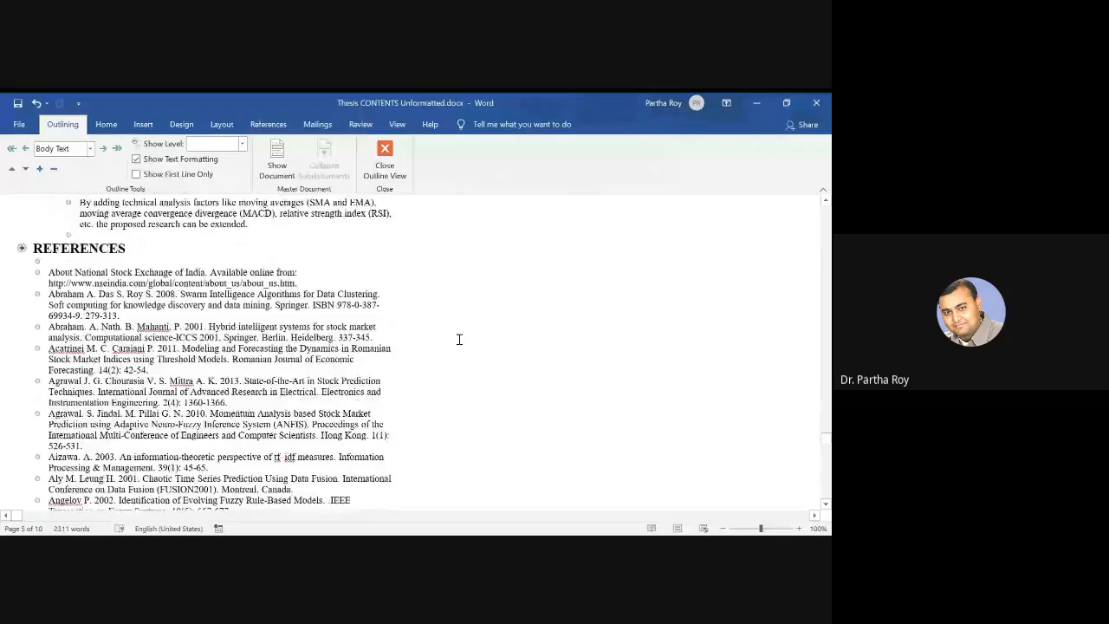
{"action": "scroll", "coordinate": [459, 339], "scroll_direction": "up", "scroll_amount": 14}
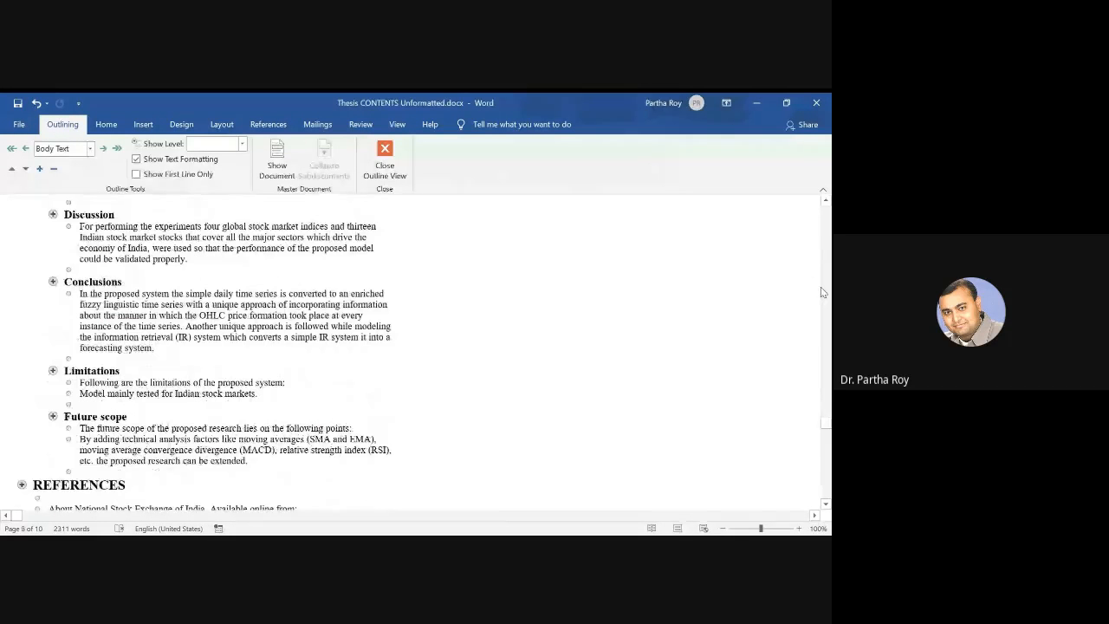
{"action": "left_click", "coordinate": [827, 223]}
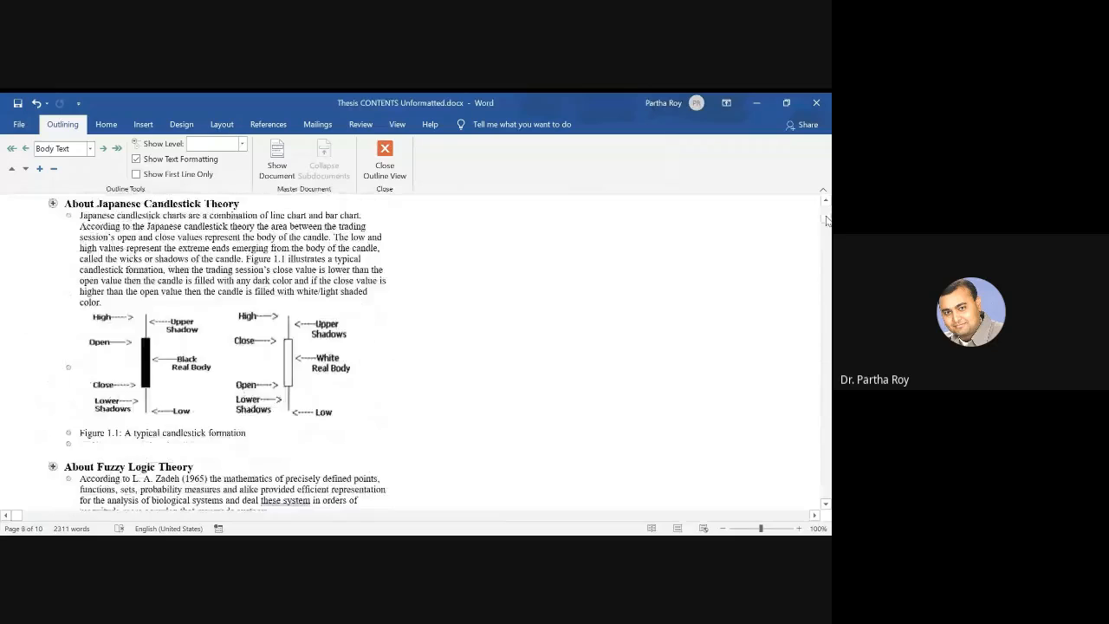
{"action": "left_click_drag", "start_coordinate": [827, 221], "coordinate": [827, 208]}
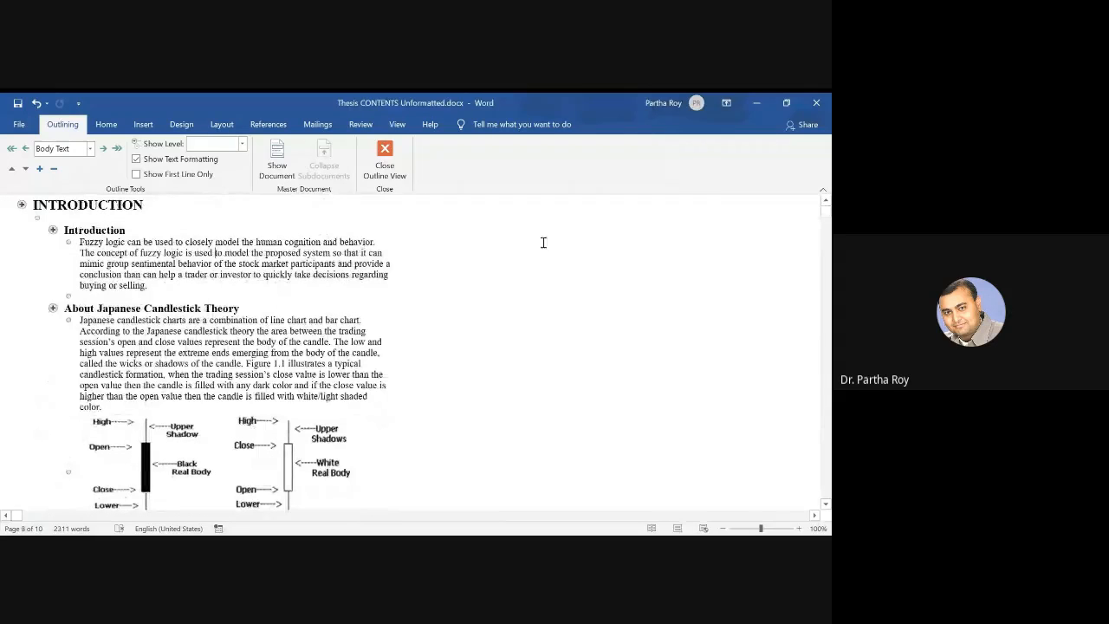
{"action": "scroll", "coordinate": [275, 358], "scroll_direction": "down", "scroll_amount": 1}
{"action": "scroll", "coordinate": [277, 353], "scroll_direction": "up", "scroll_amount": 1}
{"action": "scroll", "coordinate": [282, 349], "scroll_direction": "down", "scroll_amount": 2}
{"action": "scroll", "coordinate": [289, 343], "scroll_direction": "up", "scroll_amount": 2}
Set the fuzzy logic paragraph under the Introduction subheading to outline Level 1, and return it to Body Text.
{"action": "left_click", "coordinate": [90, 148]}
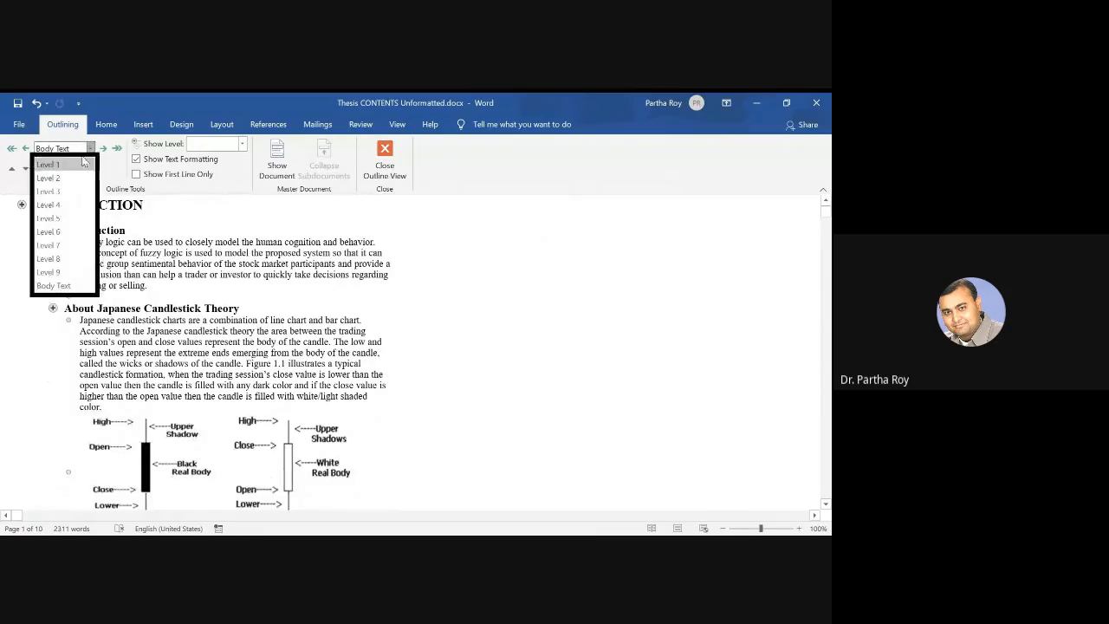
{"action": "left_click", "coordinate": [76, 161]}
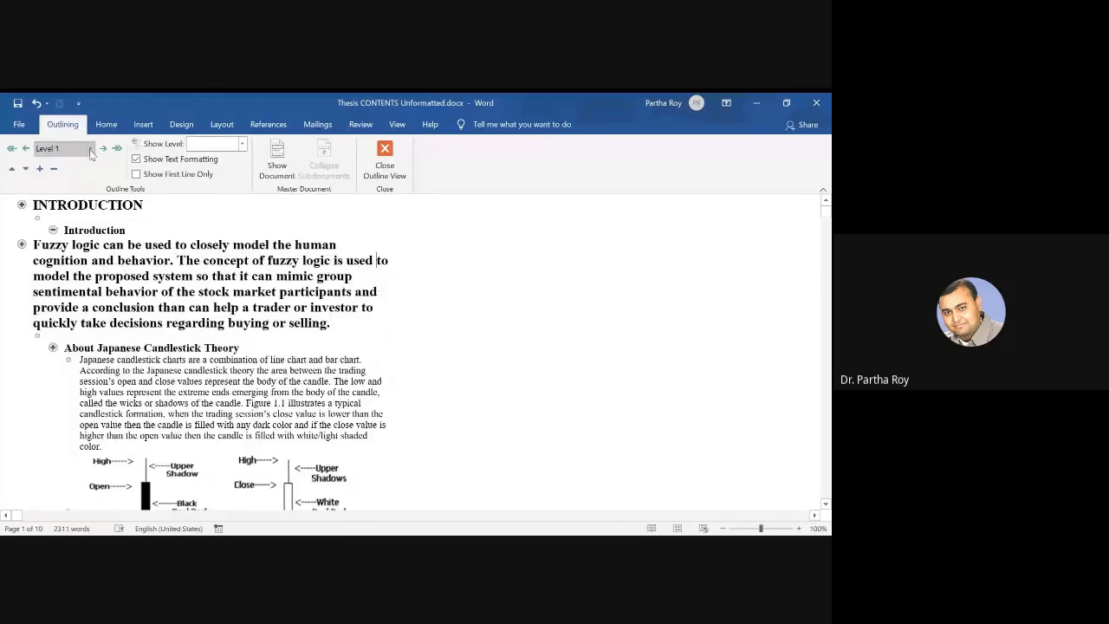
{"action": "scroll", "coordinate": [406, 299], "scroll_direction": "down", "scroll_amount": 4}
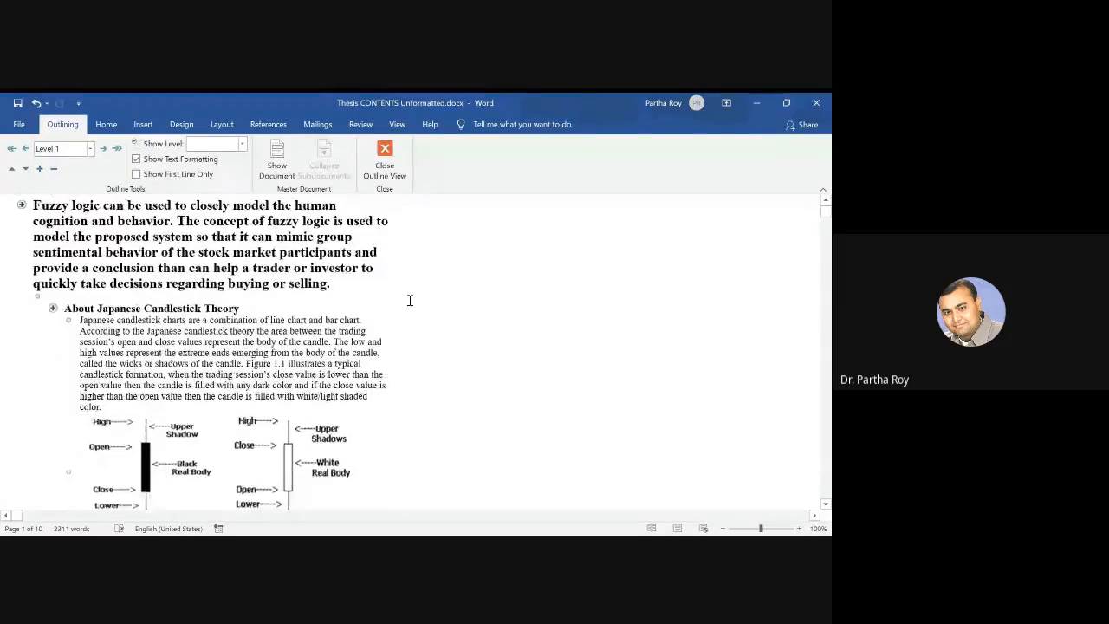
{"action": "scroll", "coordinate": [408, 299], "scroll_direction": "up", "scroll_amount": 4}
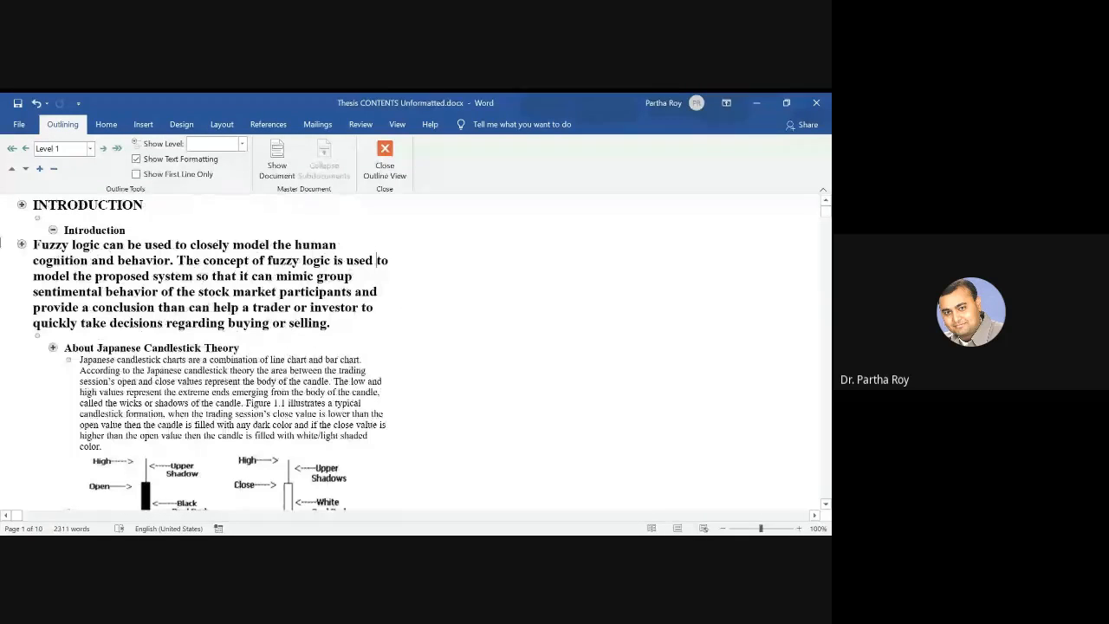
{"action": "left_click", "coordinate": [90, 148]}
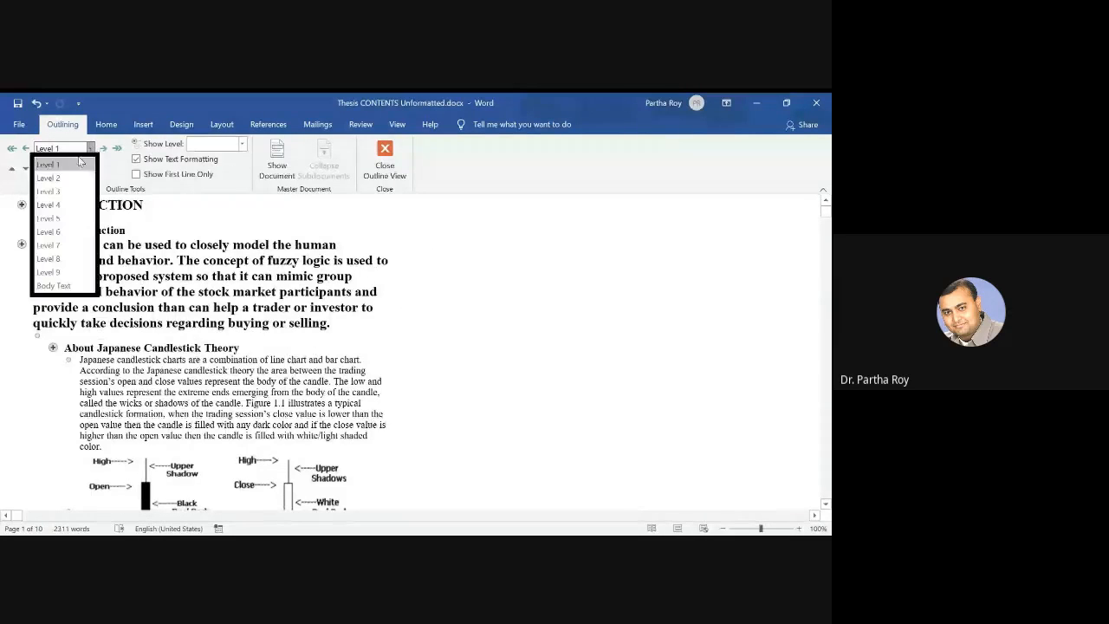
{"action": "left_click", "coordinate": [54, 285]}
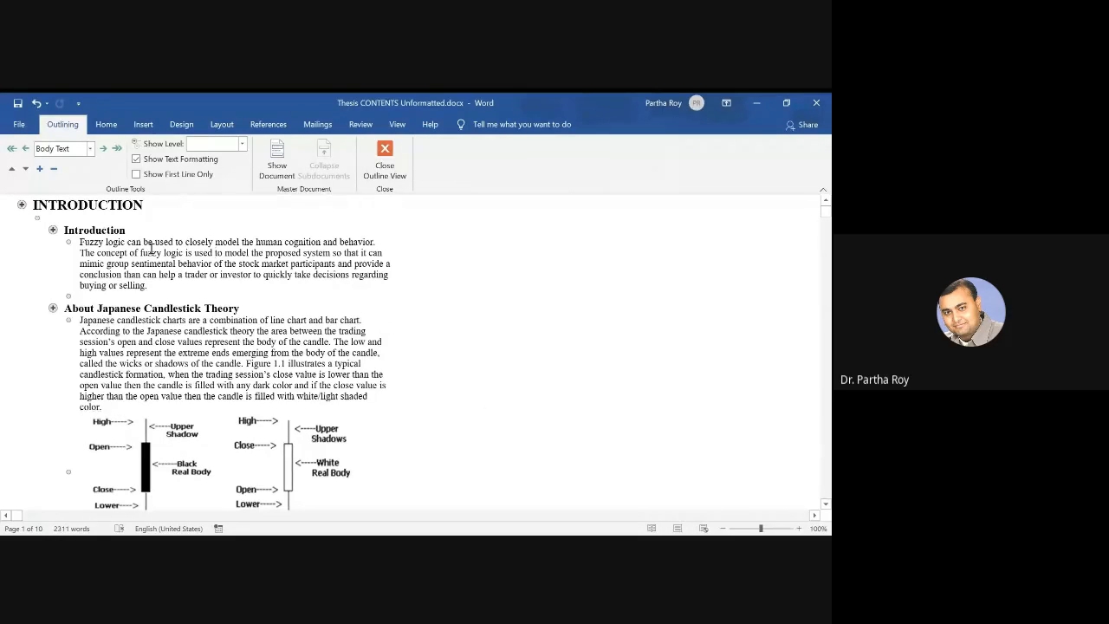
Promote the first fuzzy logic paragraph of the INTRODUCTION chapter to Level 1 again, and check the outline down to REVIEW OF LITERATURE.
{"action": "left_click", "coordinate": [92, 152]}
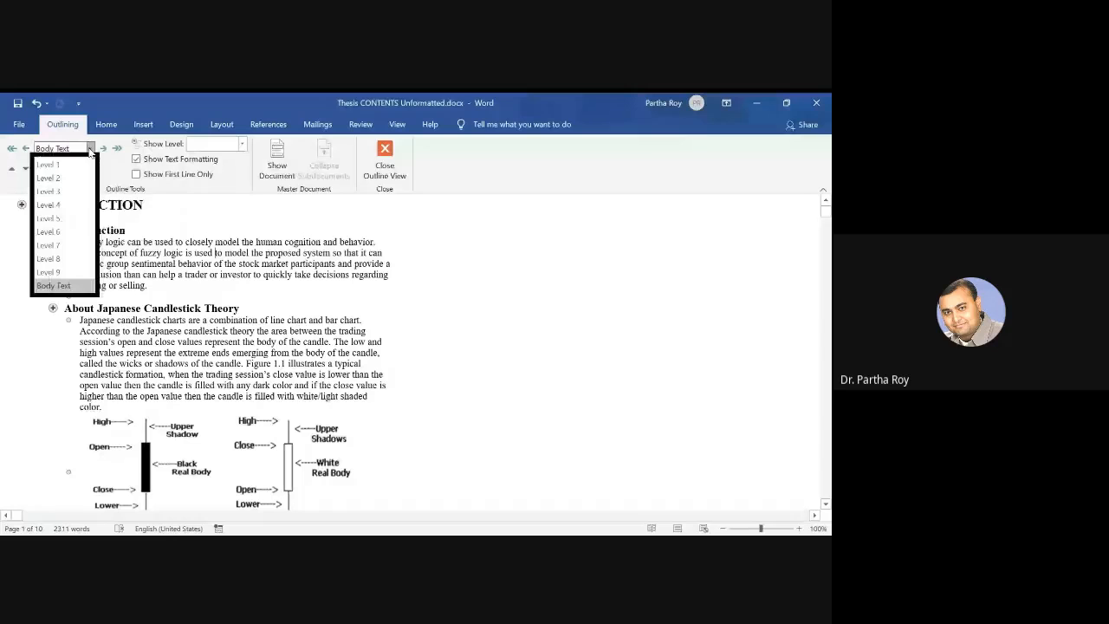
{"action": "left_click", "coordinate": [79, 168]}
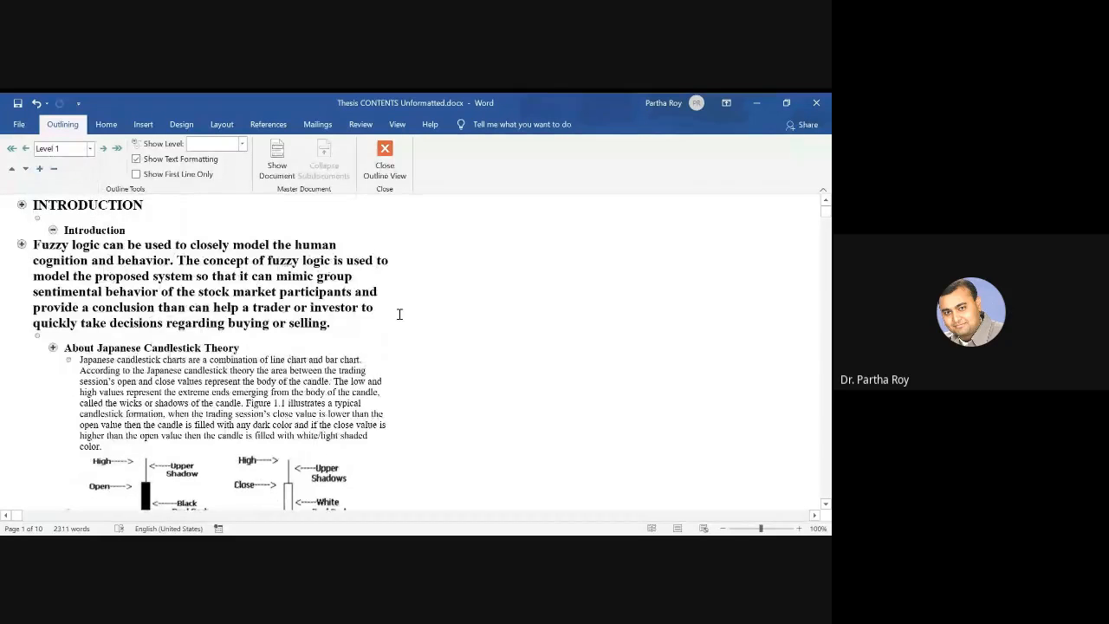
{"action": "scroll", "coordinate": [511, 317], "scroll_direction": "down", "scroll_amount": 8}
{"action": "scroll", "coordinate": [510, 317], "scroll_direction": "down", "scroll_amount": 15}
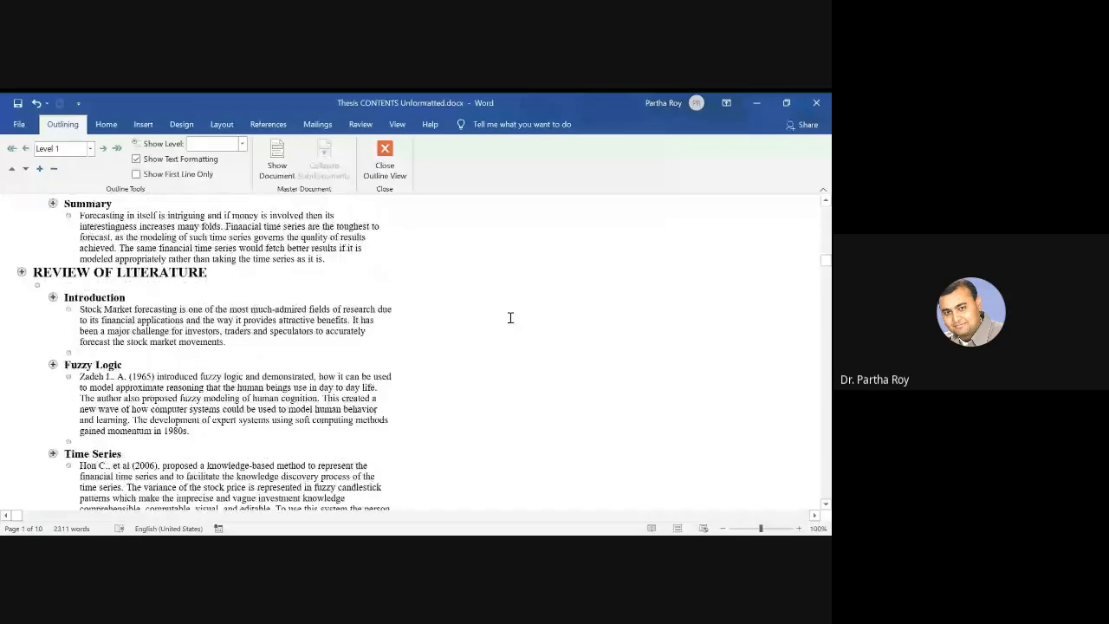
Return the fuzzy logic paragraph in the INTRODUCTION chapter to Body Text and check its outline level.
{"action": "scroll", "coordinate": [421, 362], "scroll_direction": "up", "scroll_amount": 20}
{"action": "scroll", "coordinate": [424, 358], "scroll_direction": "up", "scroll_amount": 3}
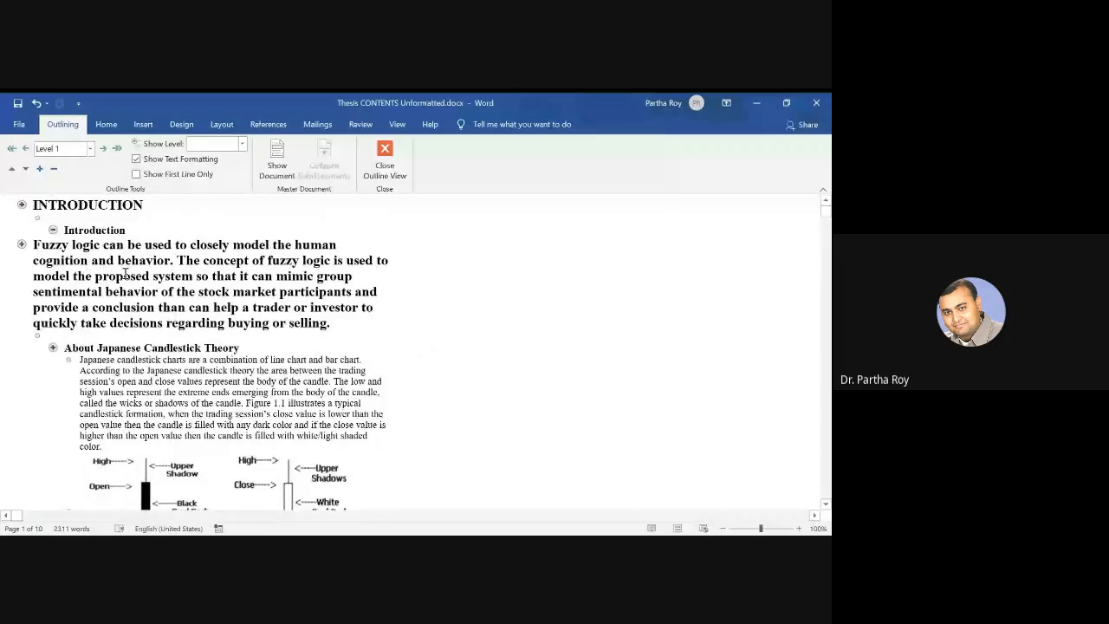
{"action": "left_click", "coordinate": [90, 149]}
{"action": "left_click", "coordinate": [49, 285]}
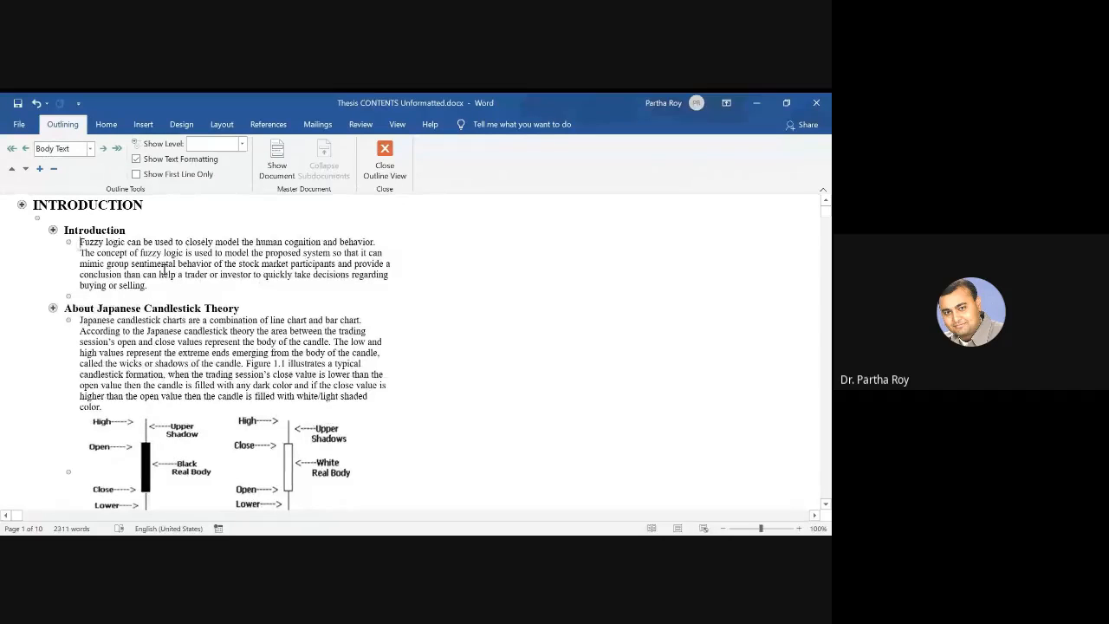
{"action": "left_click_drag", "start_coordinate": [78, 242], "coordinate": [178, 291]}
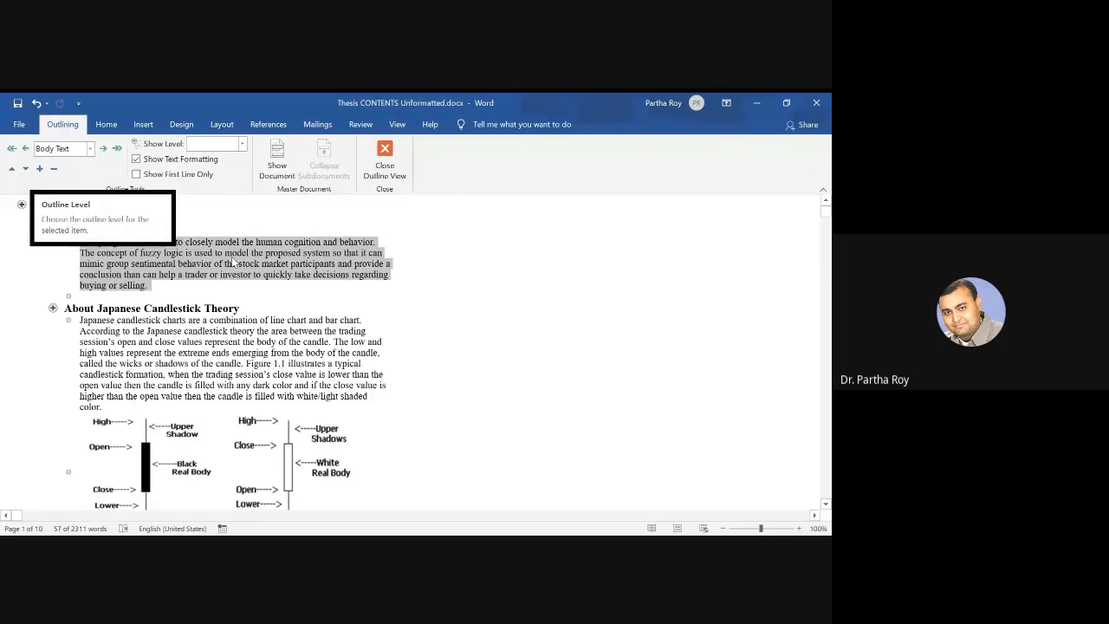
{"action": "left_click", "coordinate": [90, 149]}
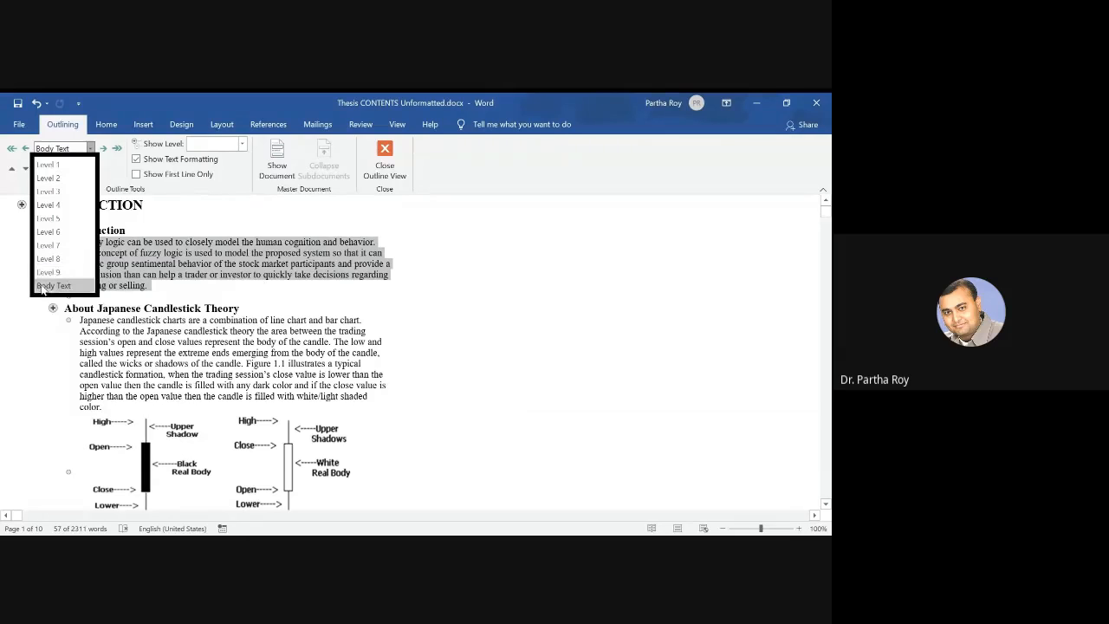
{"action": "left_click", "coordinate": [118, 246]}
{"action": "left_click", "coordinate": [91, 244]}
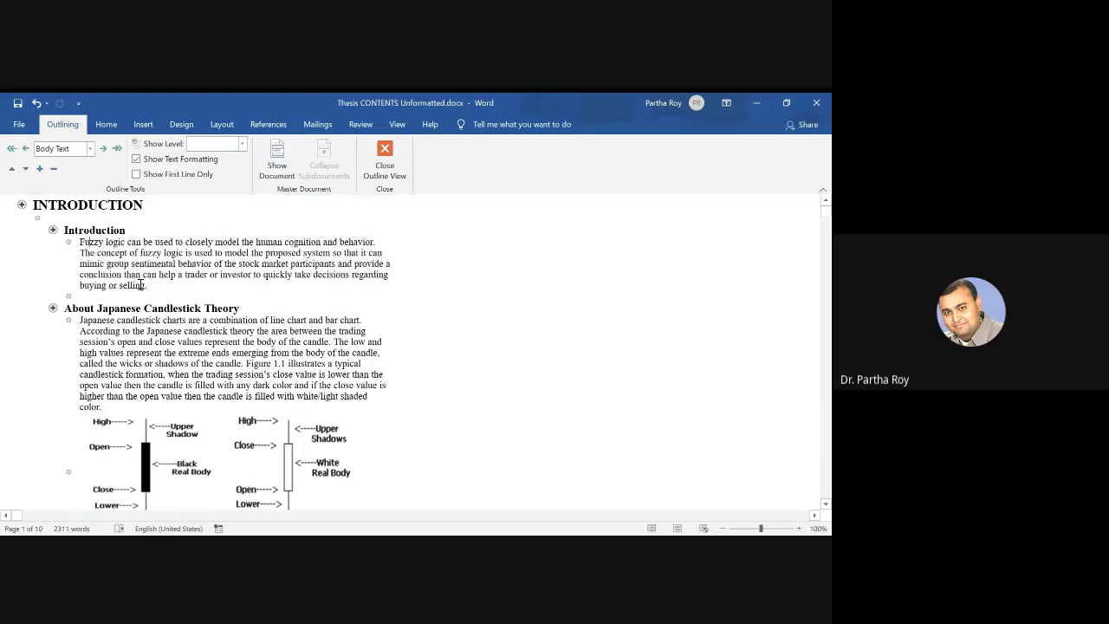
Try demoting and promoting the selected fuzzy logic paragraph by one level, and set it back to Body Text.
{"action": "left_click_drag", "start_coordinate": [147, 285], "coordinate": [81, 244]}
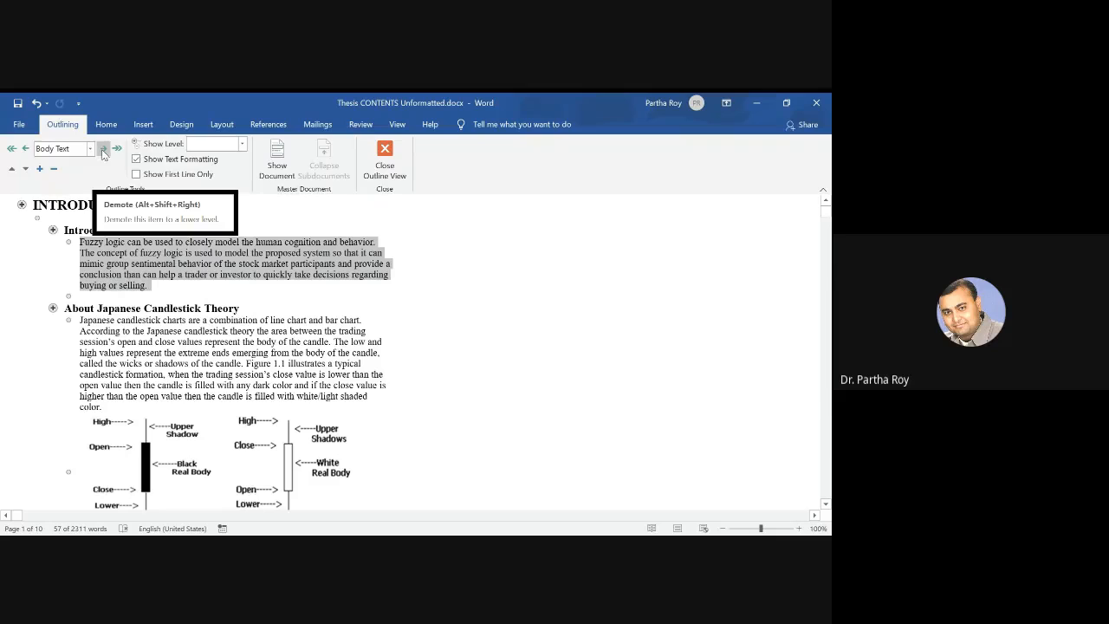
{"action": "left_click", "coordinate": [103, 149]}
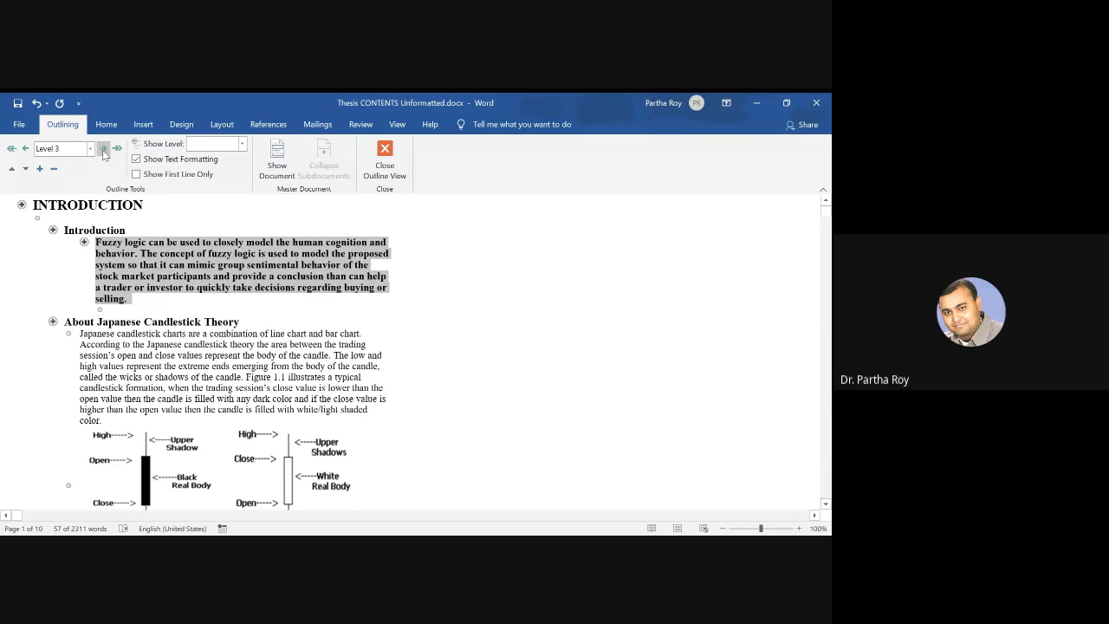
{"action": "left_click", "coordinate": [26, 150]}
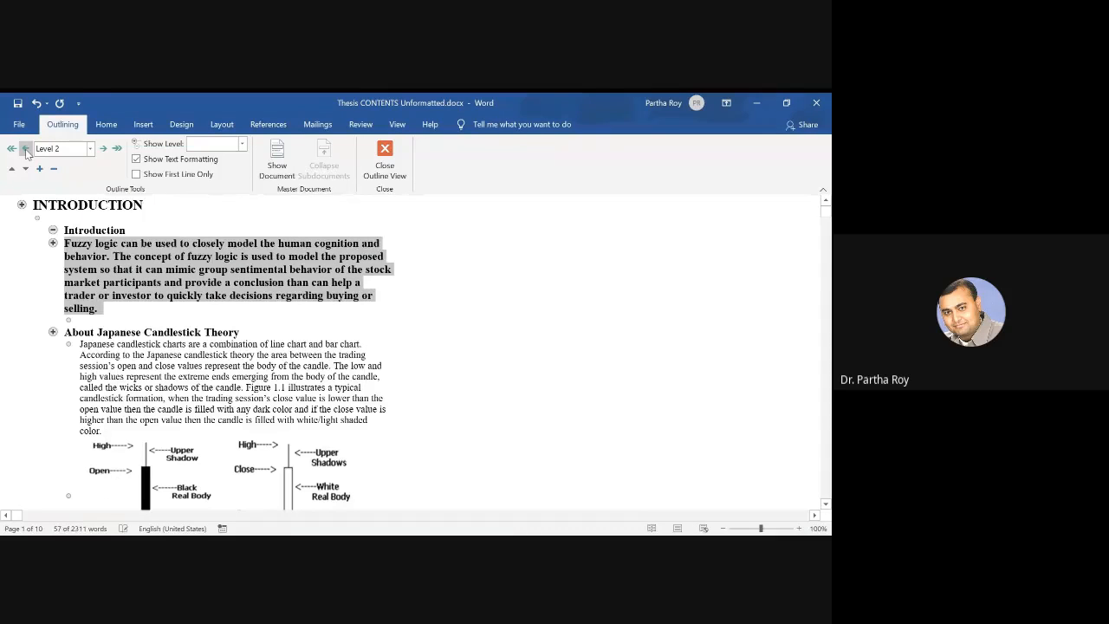
{"action": "left_click", "coordinate": [91, 149]}
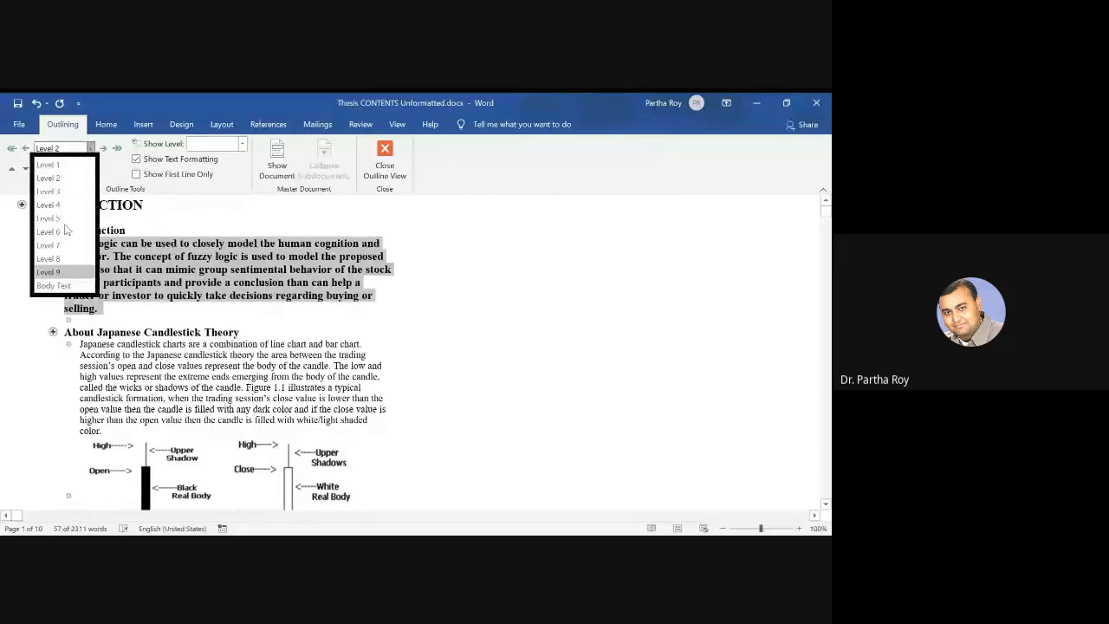
{"action": "left_click", "coordinate": [52, 282]}
{"action": "left_click", "coordinate": [158, 243]}
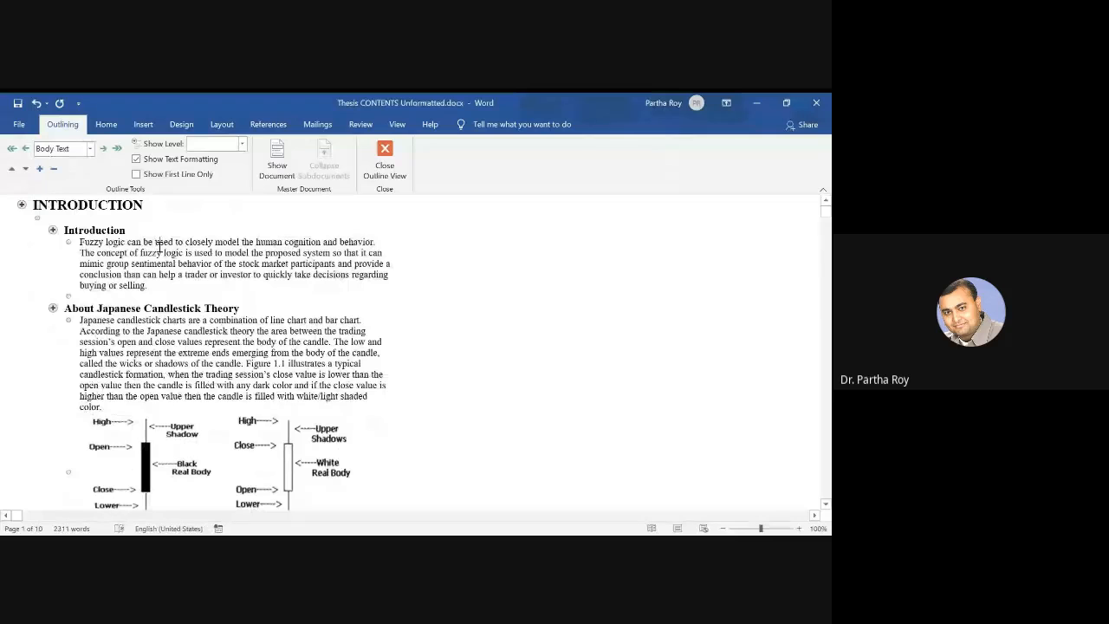
Compare the outline levels of the first two body paragraphs, the INTRODUCTION chapter heading and the Introduction subheading.
{"action": "left_click_drag", "start_coordinate": [150, 285], "coordinate": [84, 244]}
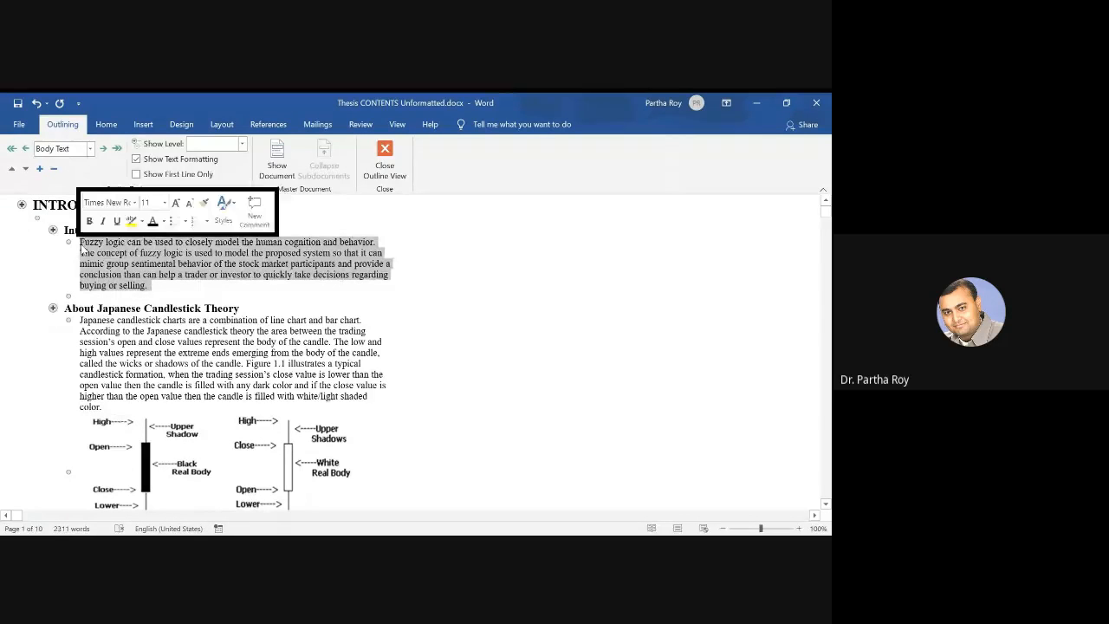
{"action": "left_click", "coordinate": [158, 287]}
{"action": "left_click_drag", "start_coordinate": [106, 407], "coordinate": [86, 324]}
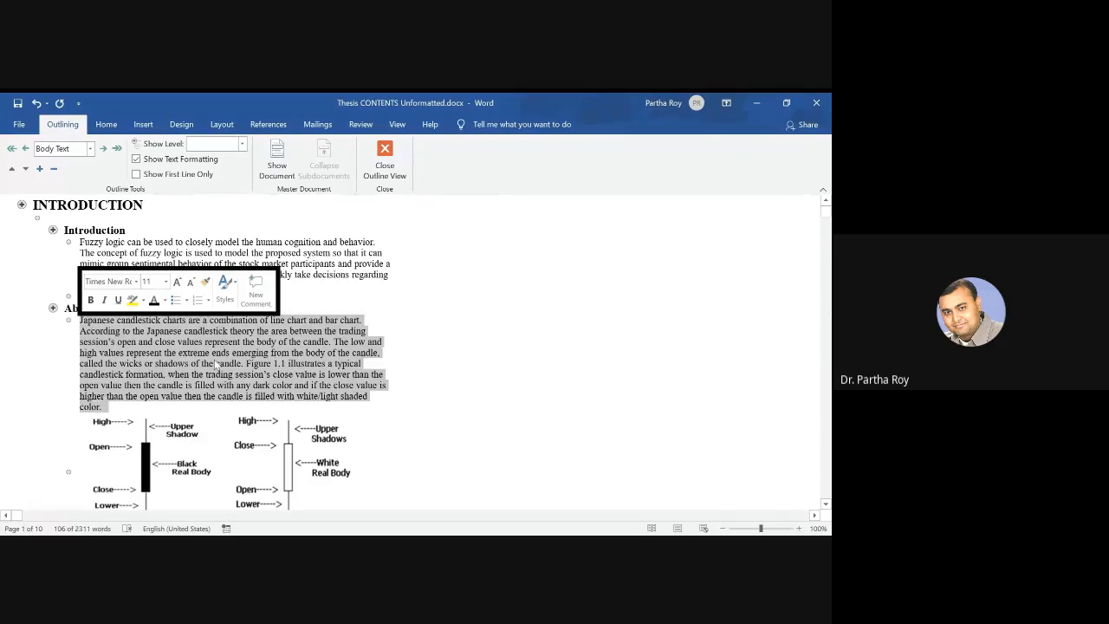
{"action": "left_click_drag", "start_coordinate": [48, 205], "coordinate": [82, 201]}
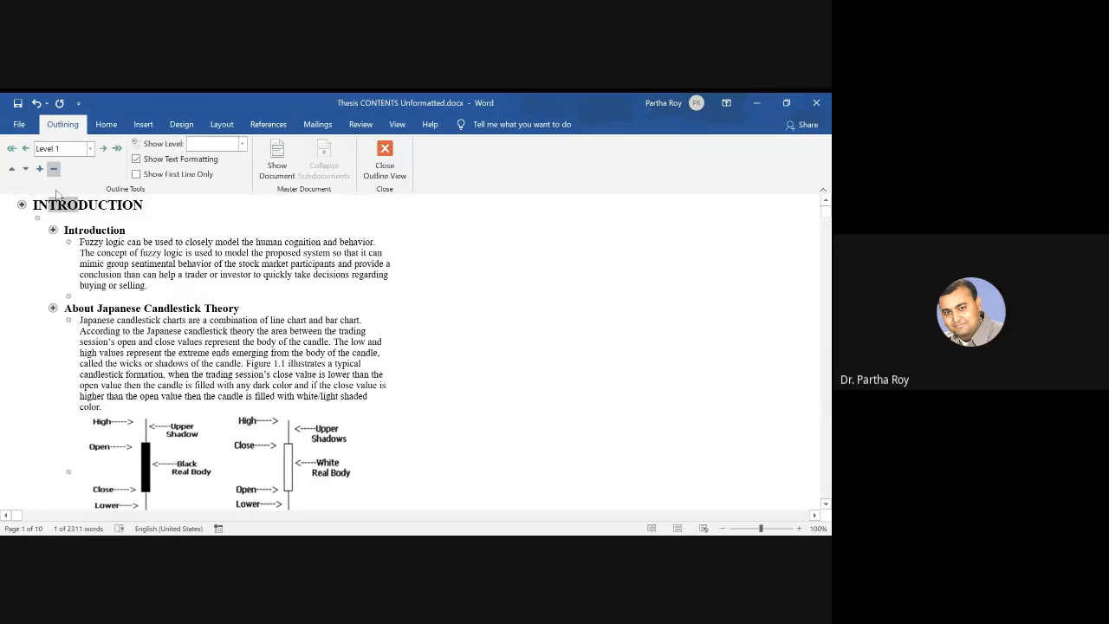
{"action": "left_click", "coordinate": [80, 203]}
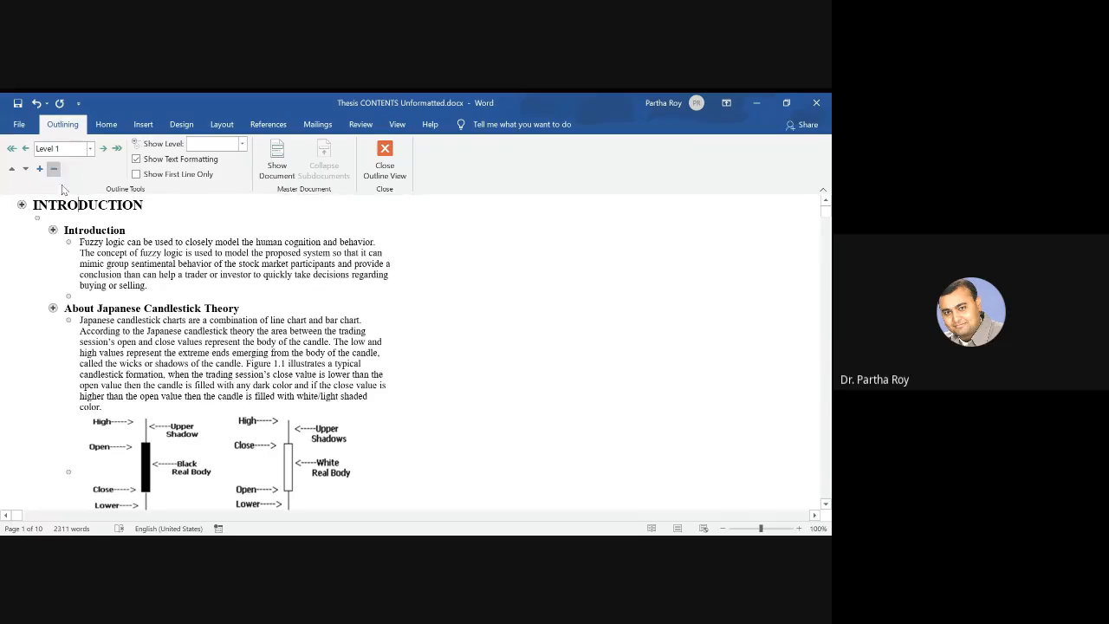
{"action": "left_click", "coordinate": [83, 231]}
Review the outline down to the PROPOSED METHODOLOGY chapter and check the level of the Phase1: Fuzzification process heading.
{"action": "scroll", "coordinate": [169, 345], "scroll_direction": "down", "scroll_amount": 8}
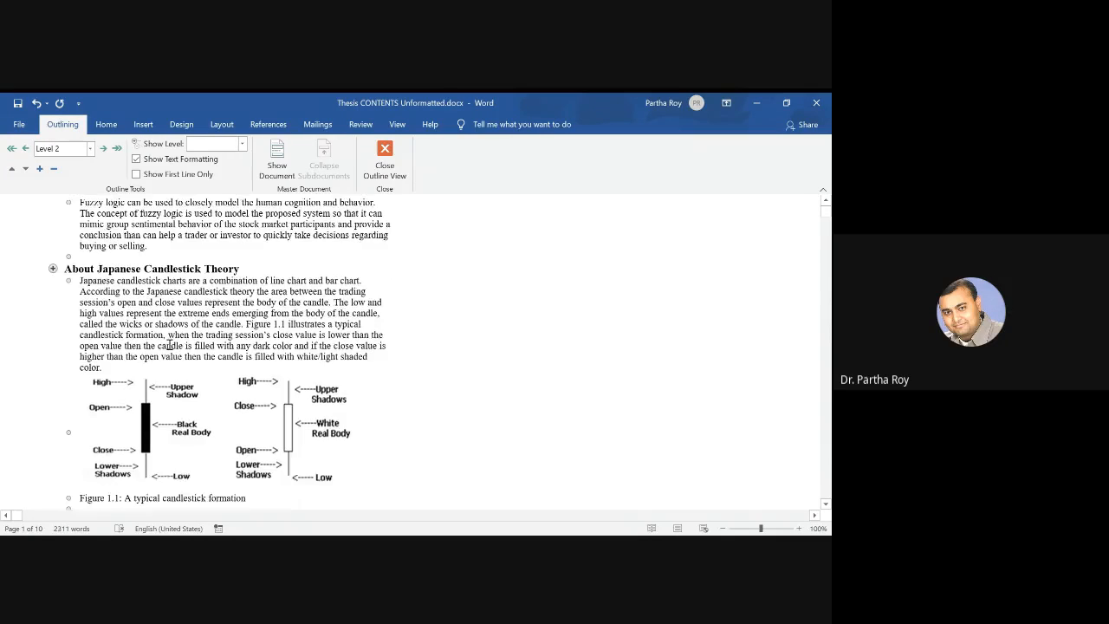
{"action": "scroll", "coordinate": [169, 345], "scroll_direction": "down", "scroll_amount": 20}
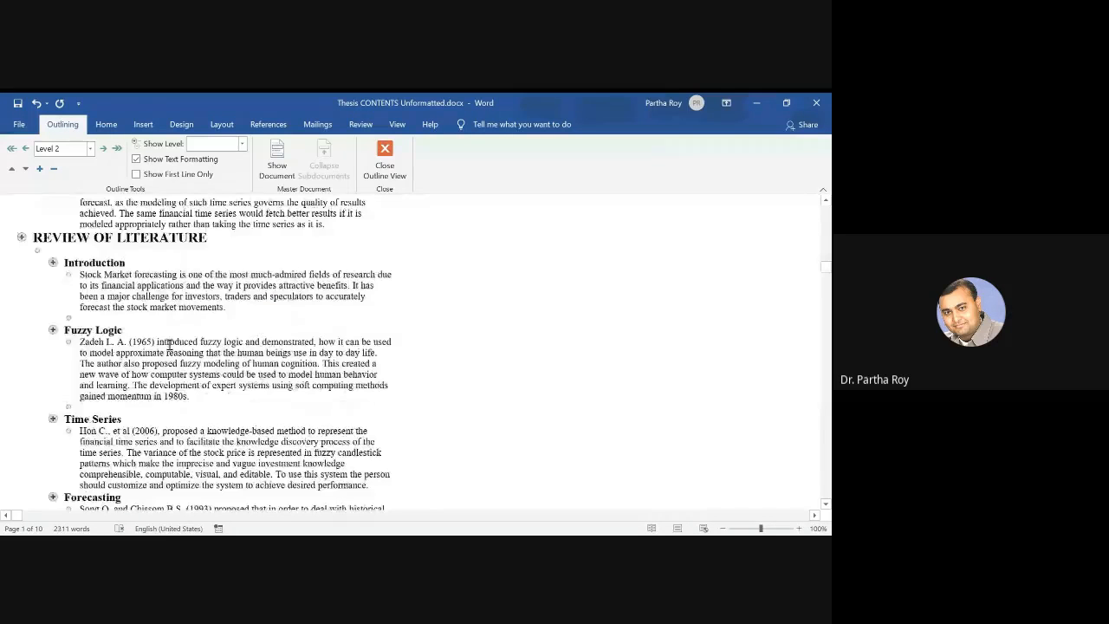
{"action": "scroll", "coordinate": [169, 345], "scroll_direction": "down", "scroll_amount": 15}
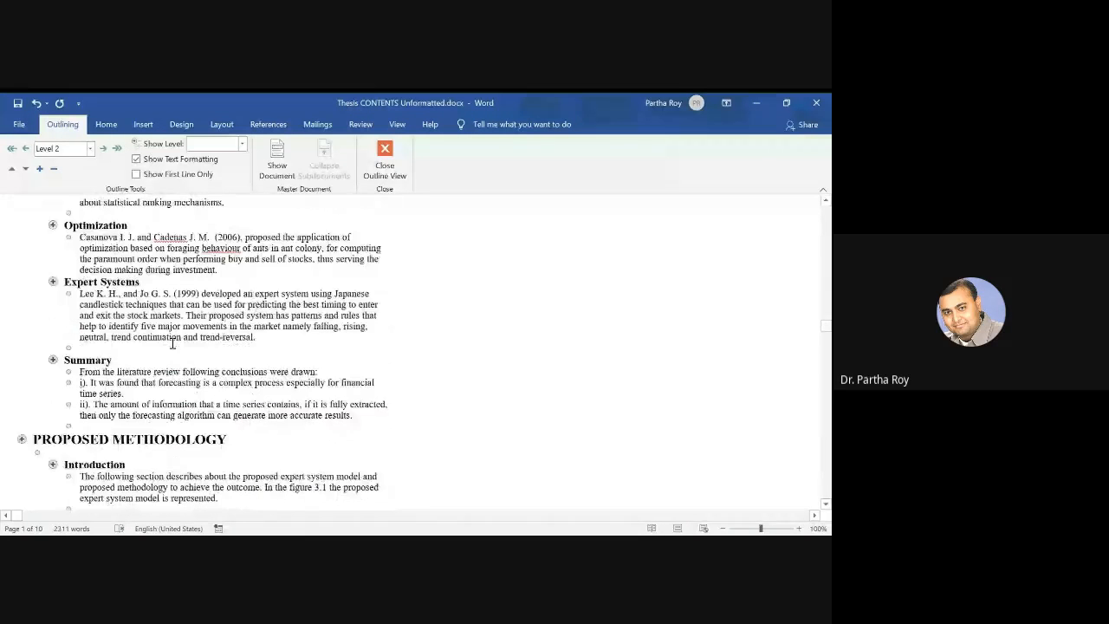
{"action": "scroll", "coordinate": [173, 343], "scroll_direction": "down", "scroll_amount": 3}
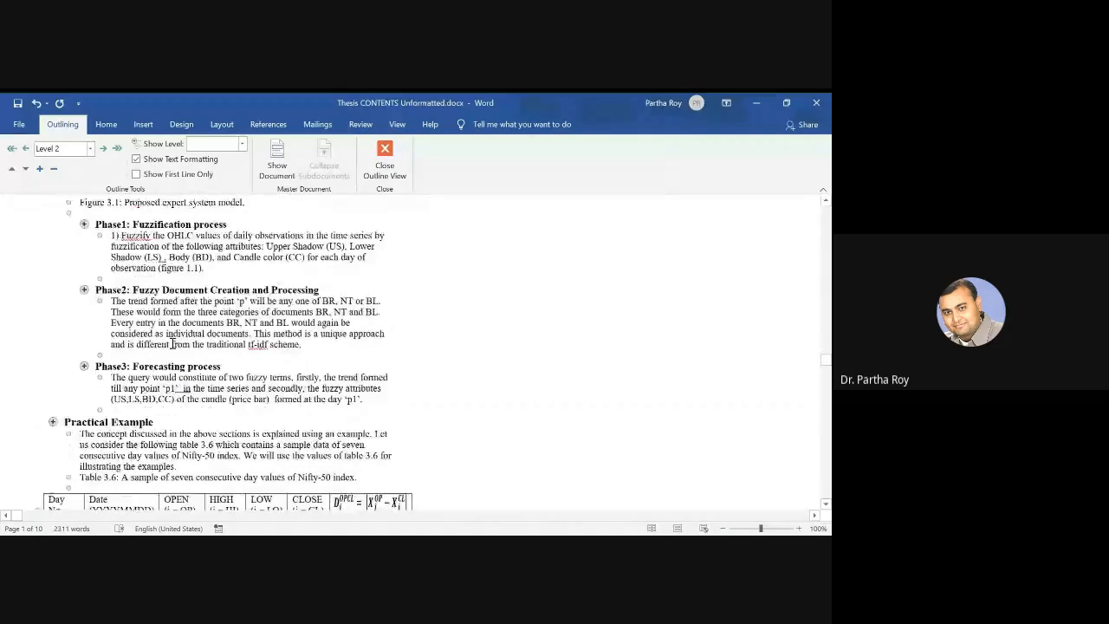
{"action": "scroll", "coordinate": [173, 343], "scroll_direction": "up", "scroll_amount": 3}
{"action": "left_click", "coordinate": [145, 300]}
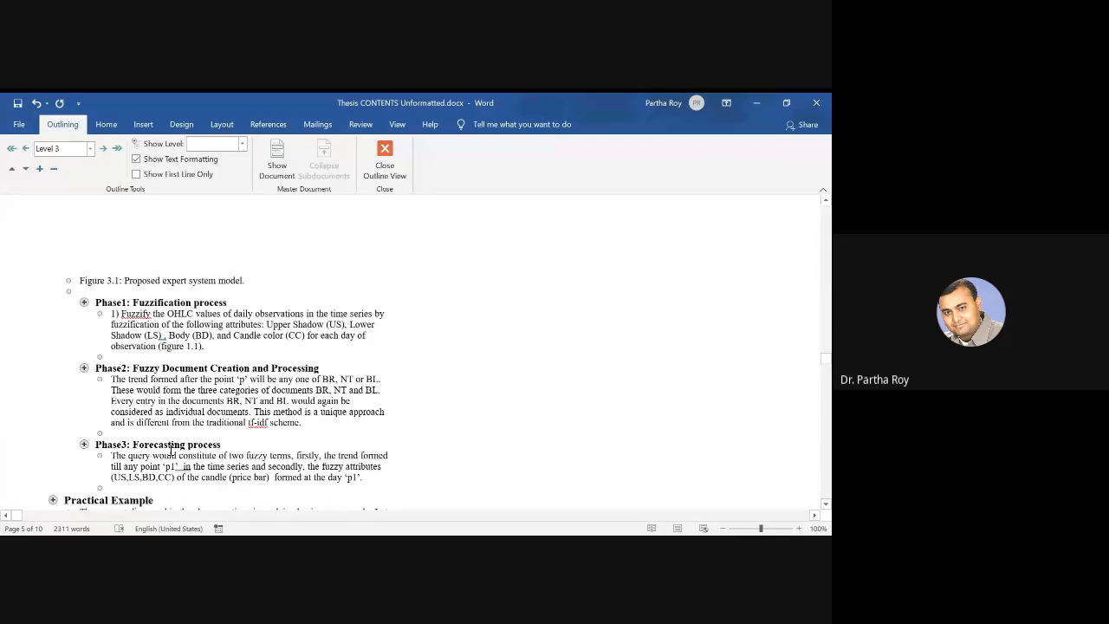
Examine the outline around the Phase headings and Practical Example, and return to the About Japanese Candlestick Theory heading to check its level.
{"action": "scroll", "coordinate": [171, 444], "scroll_direction": "down", "scroll_amount": 4}
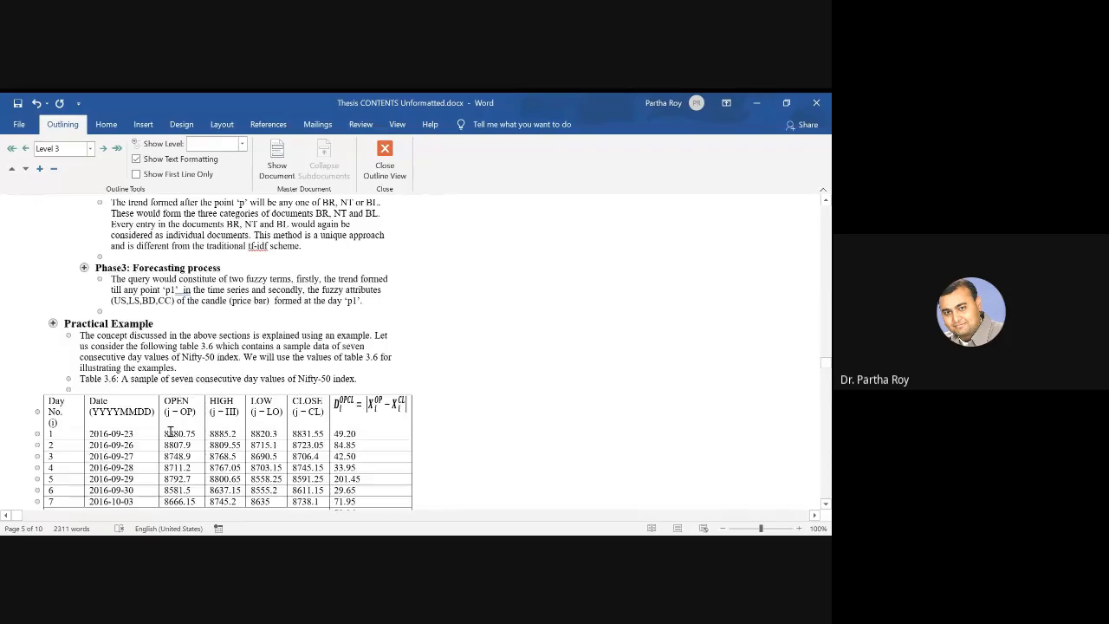
{"action": "scroll", "coordinate": [171, 431], "scroll_direction": "down", "scroll_amount": 2}
{"action": "scroll", "coordinate": [171, 431], "scroll_direction": "up", "scroll_amount": 4}
{"action": "scroll", "coordinate": [170, 432], "scroll_direction": "down", "scroll_amount": 12}
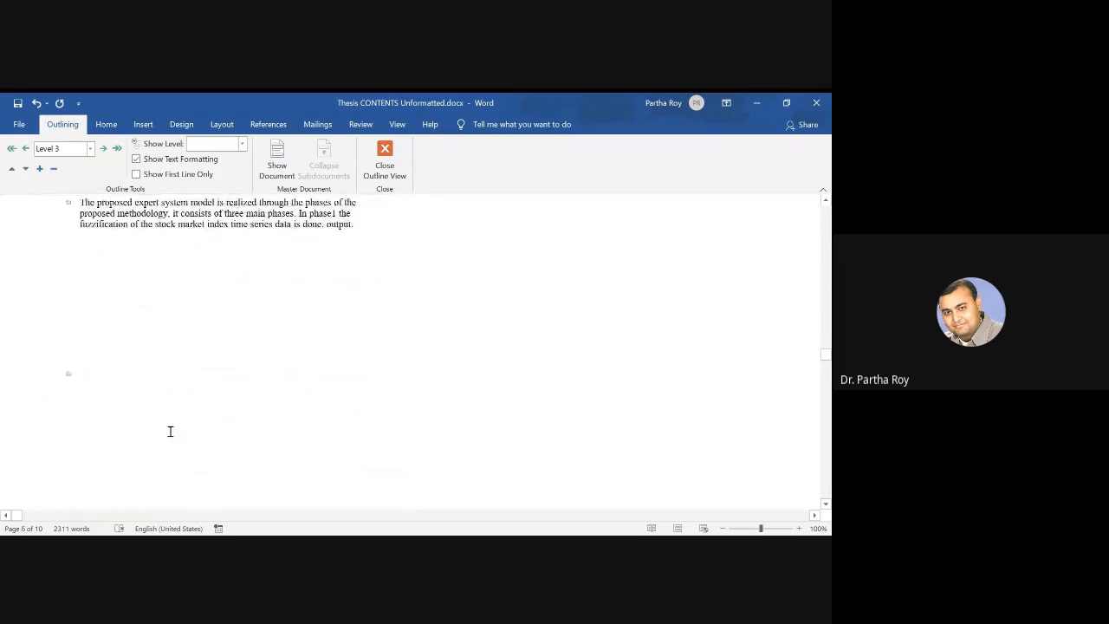
{"action": "scroll", "coordinate": [171, 432], "scroll_direction": "up", "scroll_amount": 3}
{"action": "scroll", "coordinate": [171, 432], "scroll_direction": "down", "scroll_amount": 8}
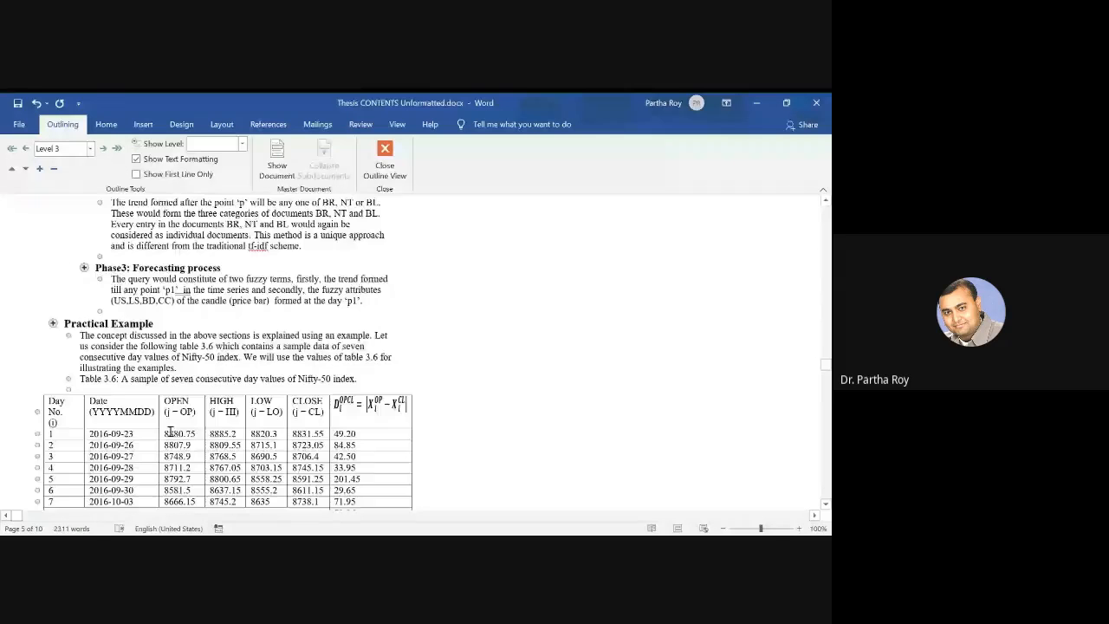
{"action": "scroll", "coordinate": [173, 442], "scroll_direction": "up", "scroll_amount": 6}
{"action": "left_click_drag", "start_coordinate": [823, 359], "coordinate": [824, 206]}
{"action": "left_click", "coordinate": [95, 205]}
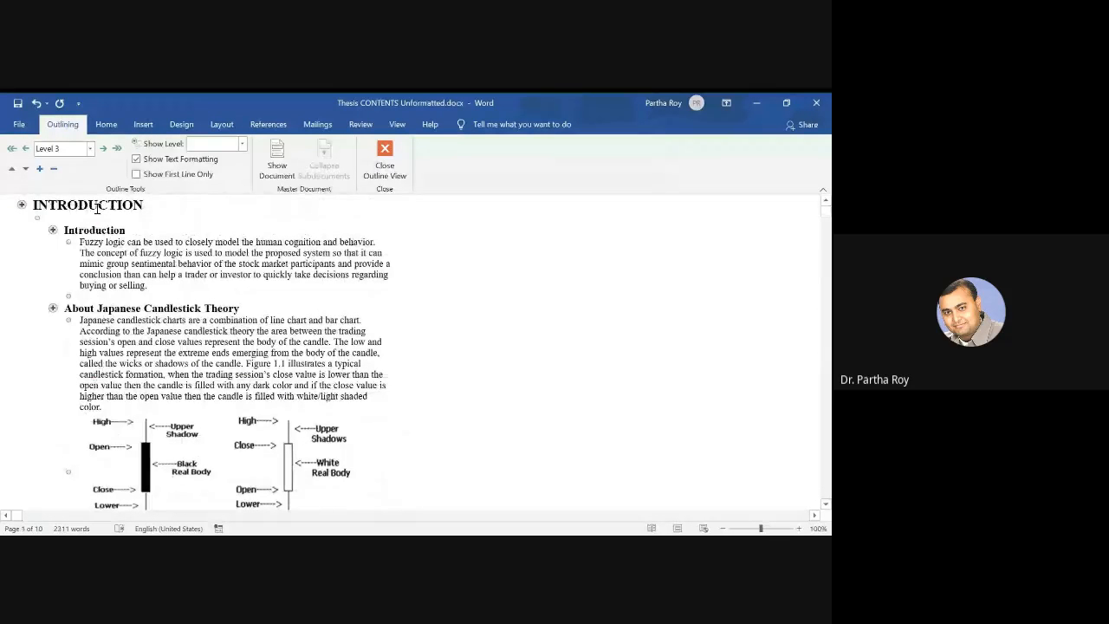
{"action": "left_click", "coordinate": [142, 308]}
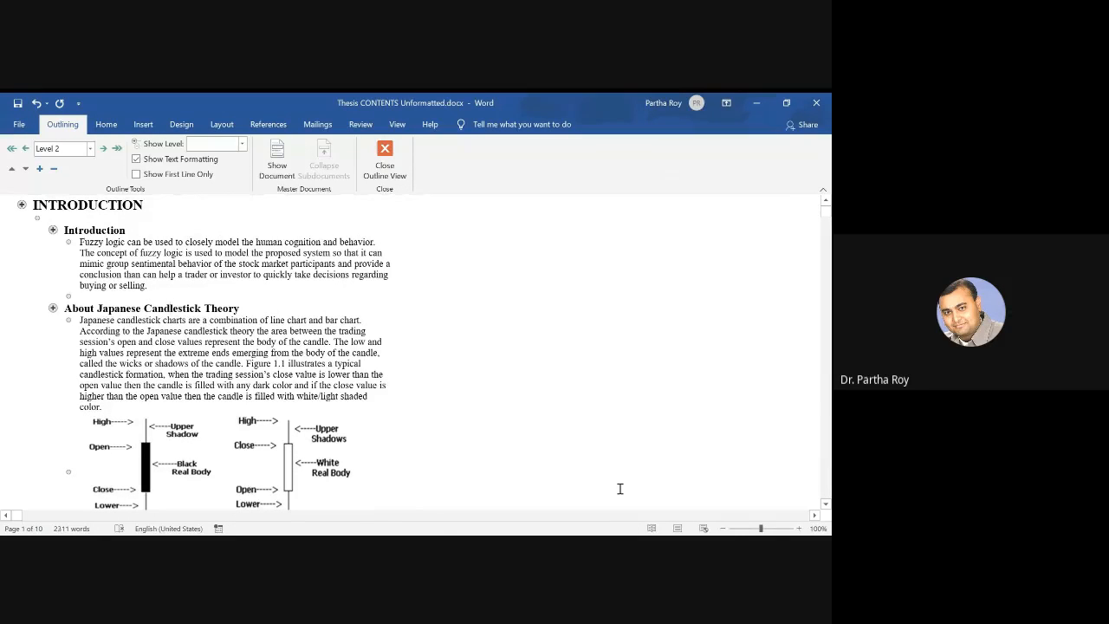
{"action": "left_click", "coordinate": [625, 546]}
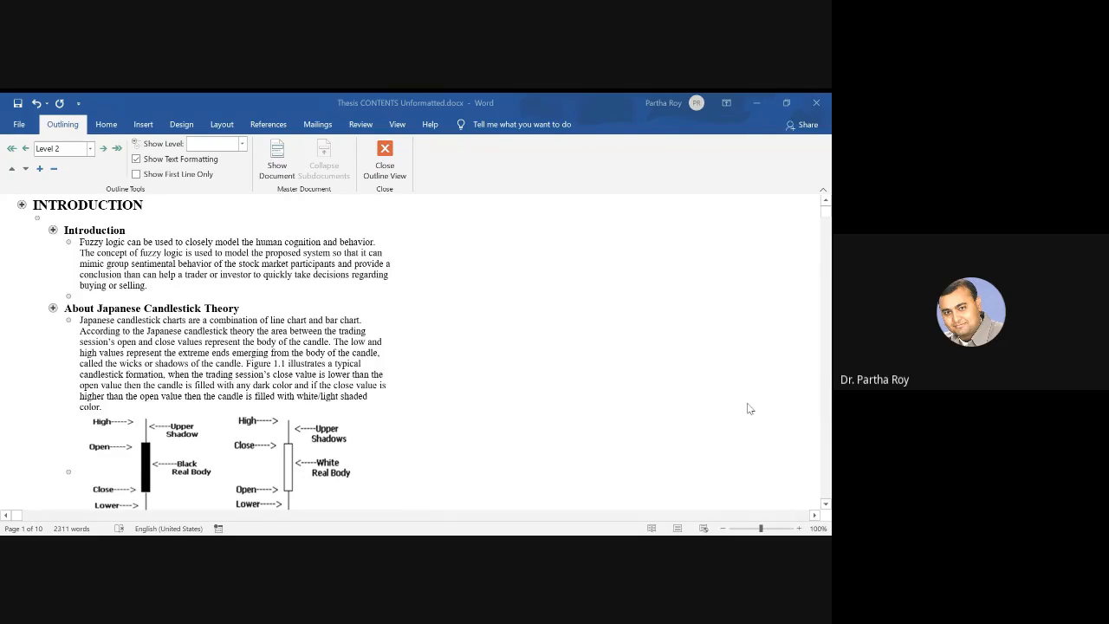
{"action": "left_click", "coordinate": [762, 378]}
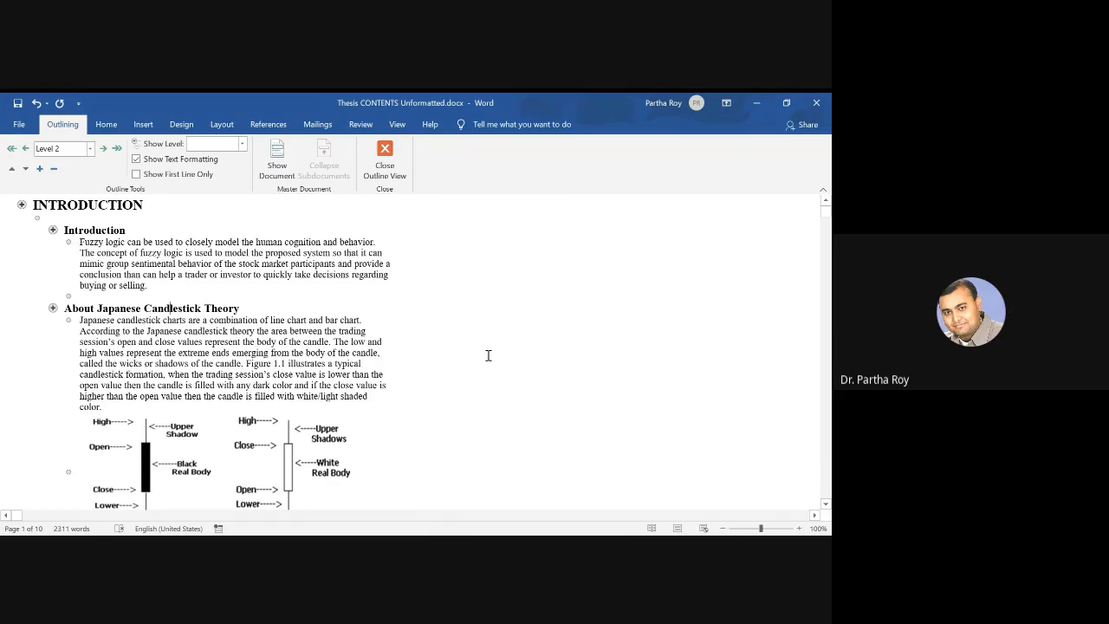
{"action": "left_click", "coordinate": [607, 547]}
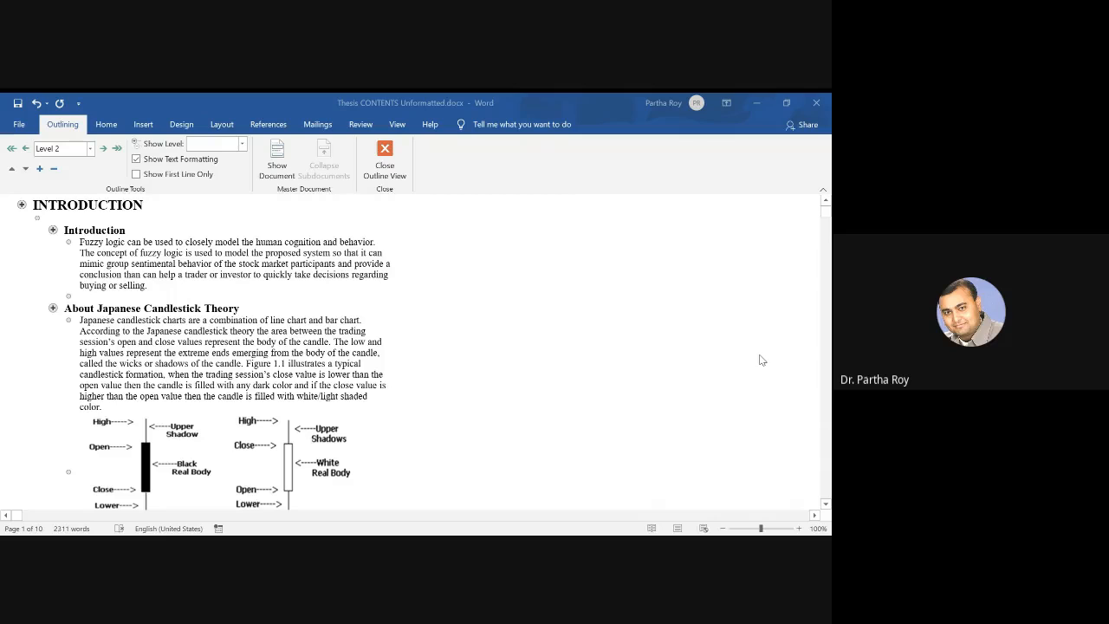
{"action": "key", "text": "alt+Tab"}
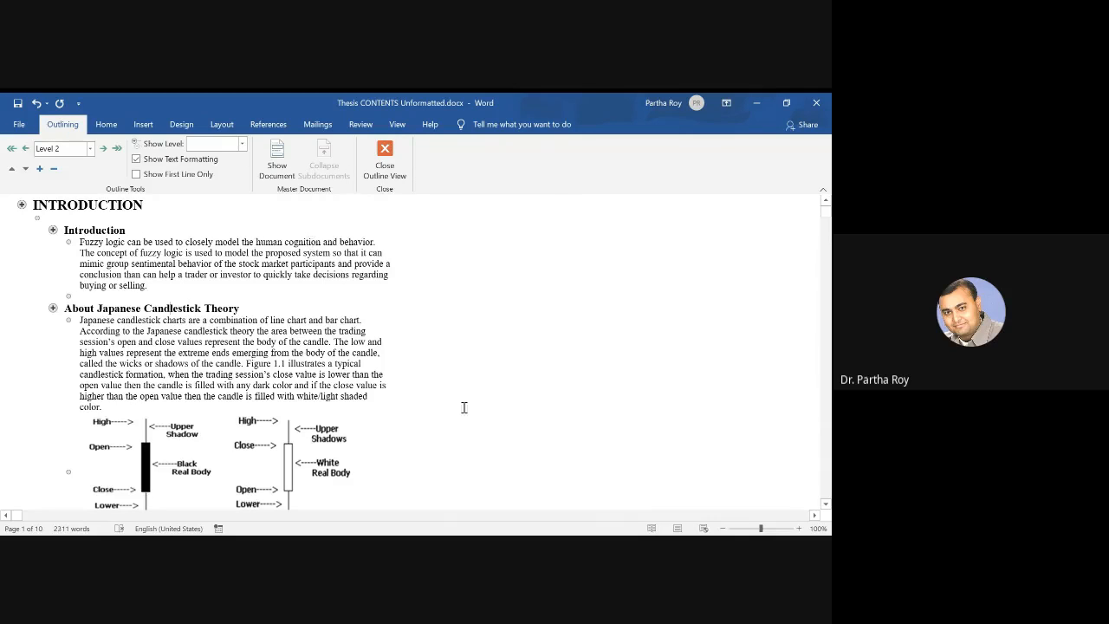
{"action": "key", "text": "alt+Tab"}
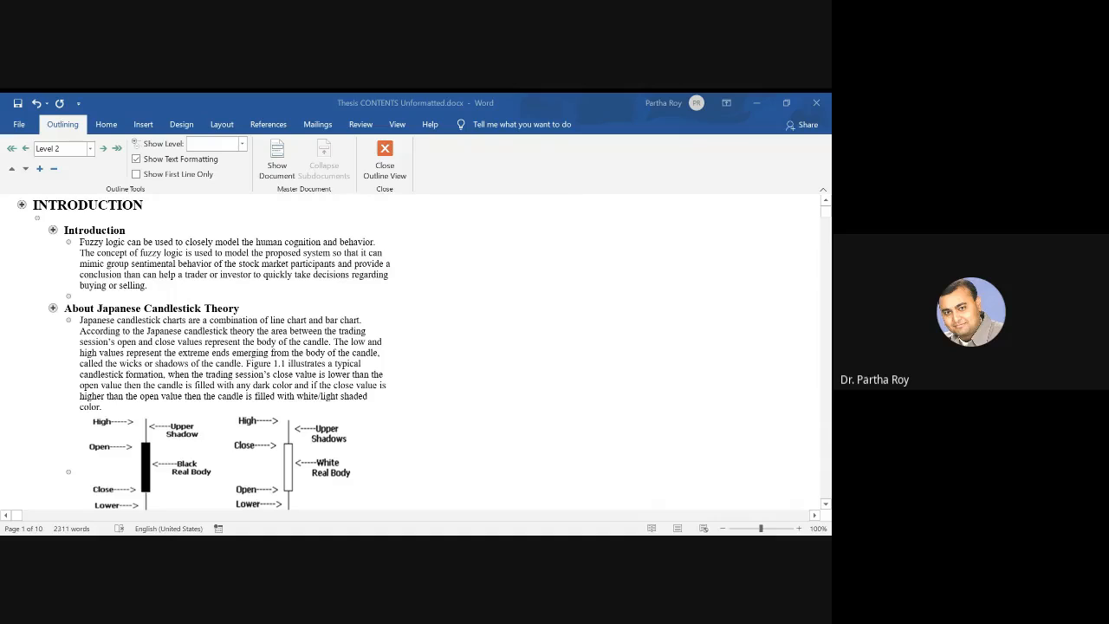
{"action": "key", "text": "alt+Tab"}
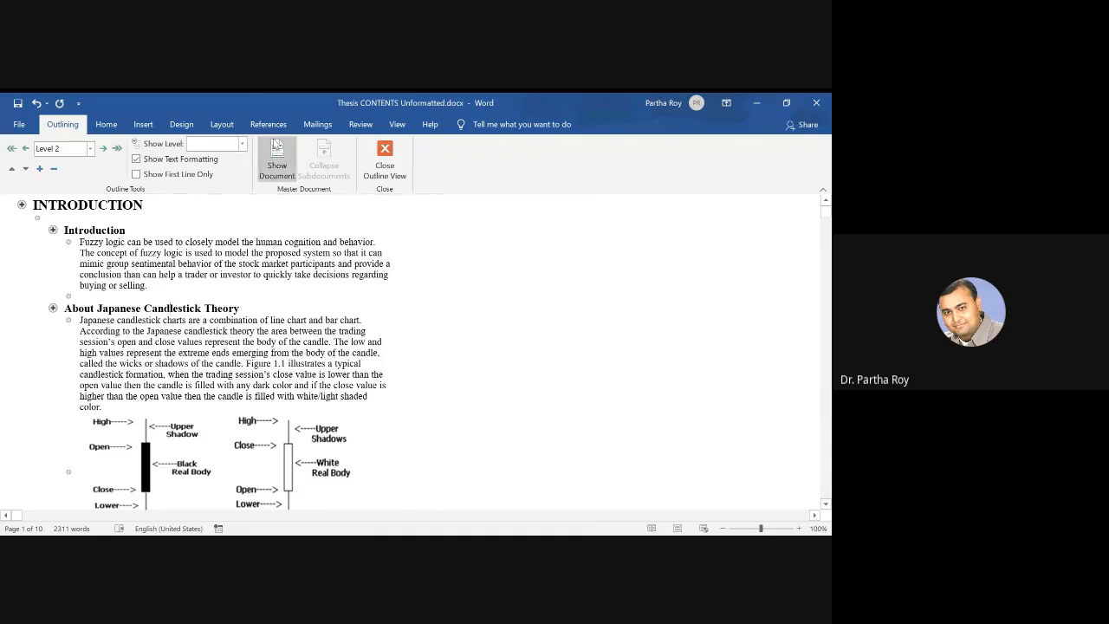
Close Outline view and display the Navigation Pane with the document's headings in Print Layout.
{"action": "left_click", "coordinate": [391, 174]}
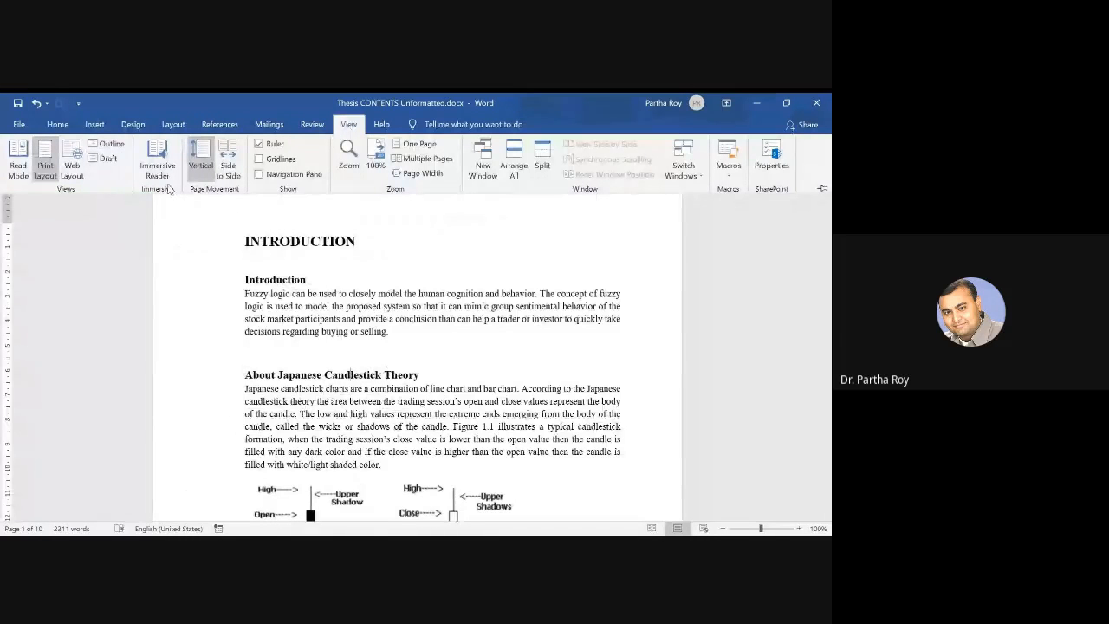
{"action": "left_click", "coordinate": [258, 174]}
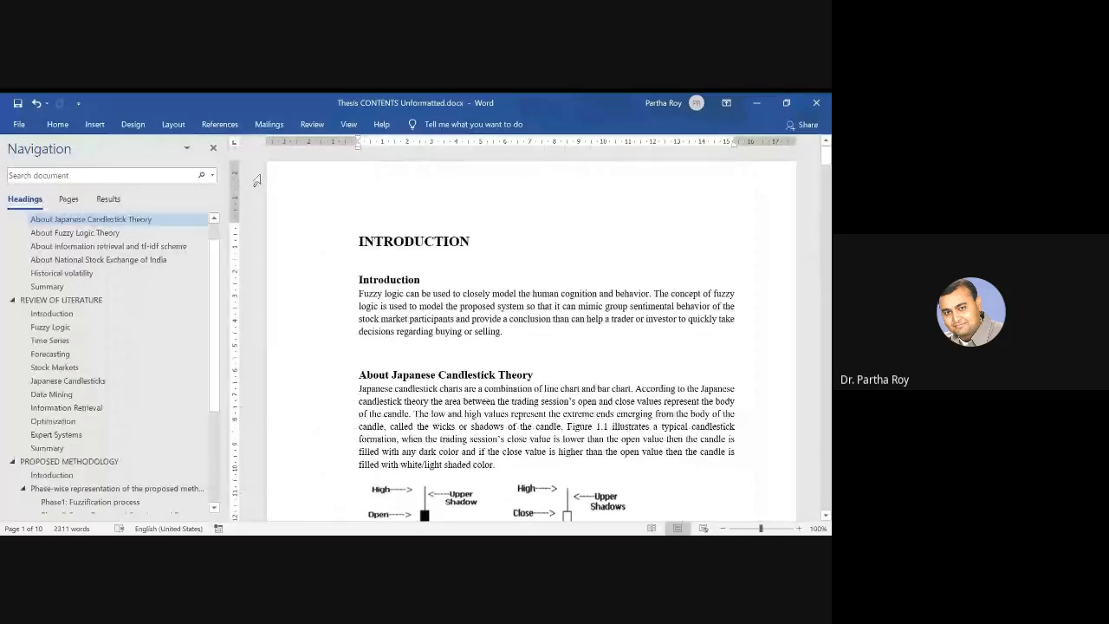
{"action": "left_click", "coordinate": [347, 126]}
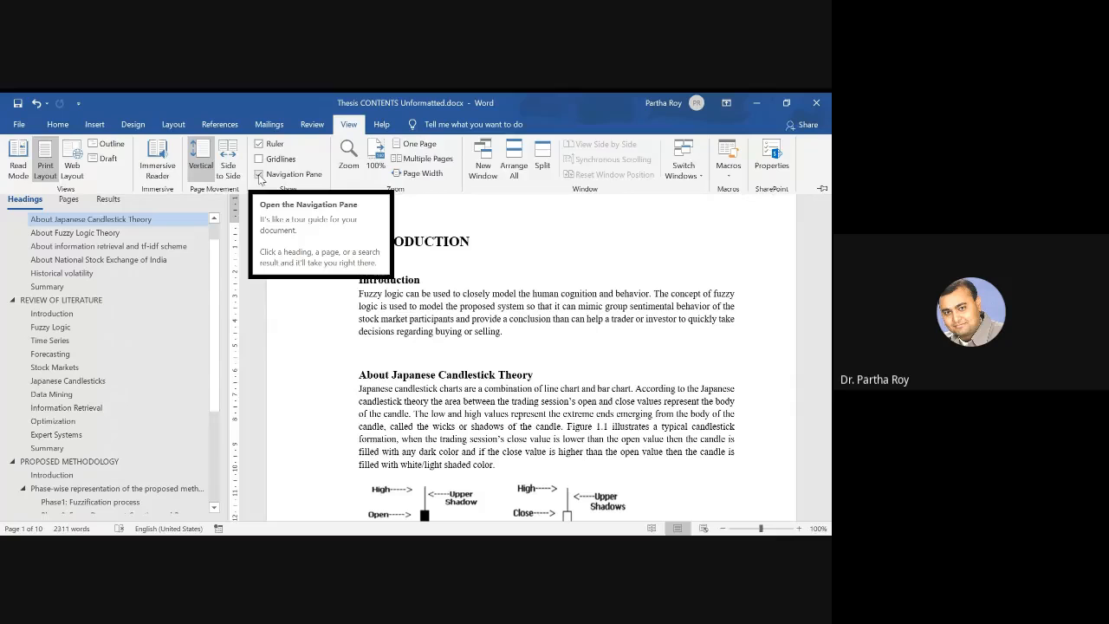
{"action": "left_click", "coordinate": [289, 274]}
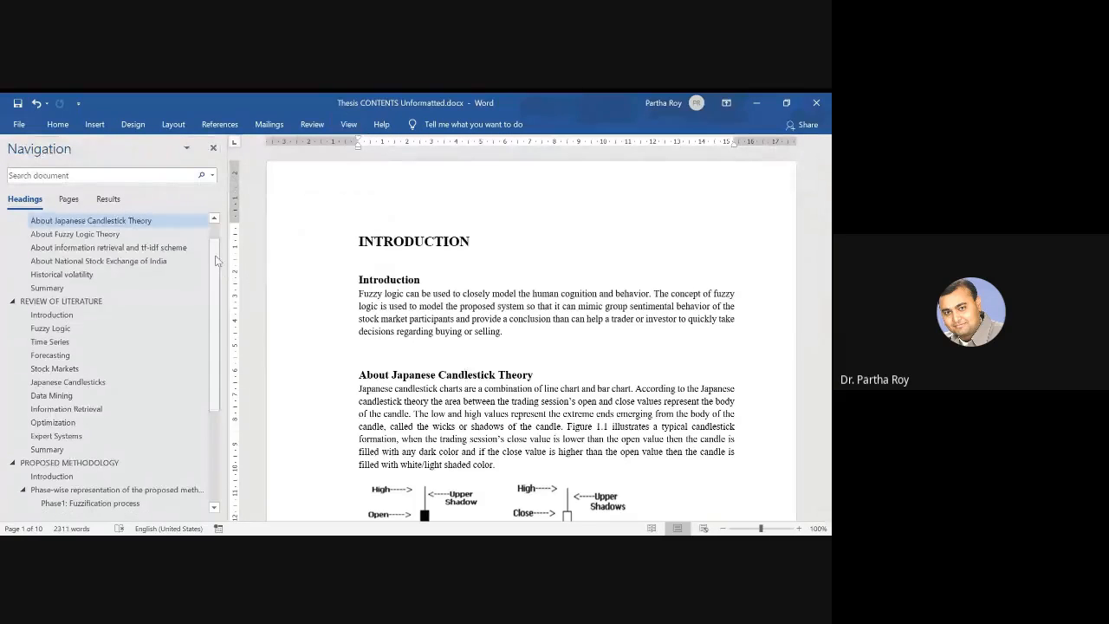
Jump to the INTRODUCTION chapter from the document's heading list.
{"action": "scroll", "coordinate": [215, 255], "scroll_direction": "up", "scroll_amount": 1}
{"action": "left_click", "coordinate": [42, 221]}
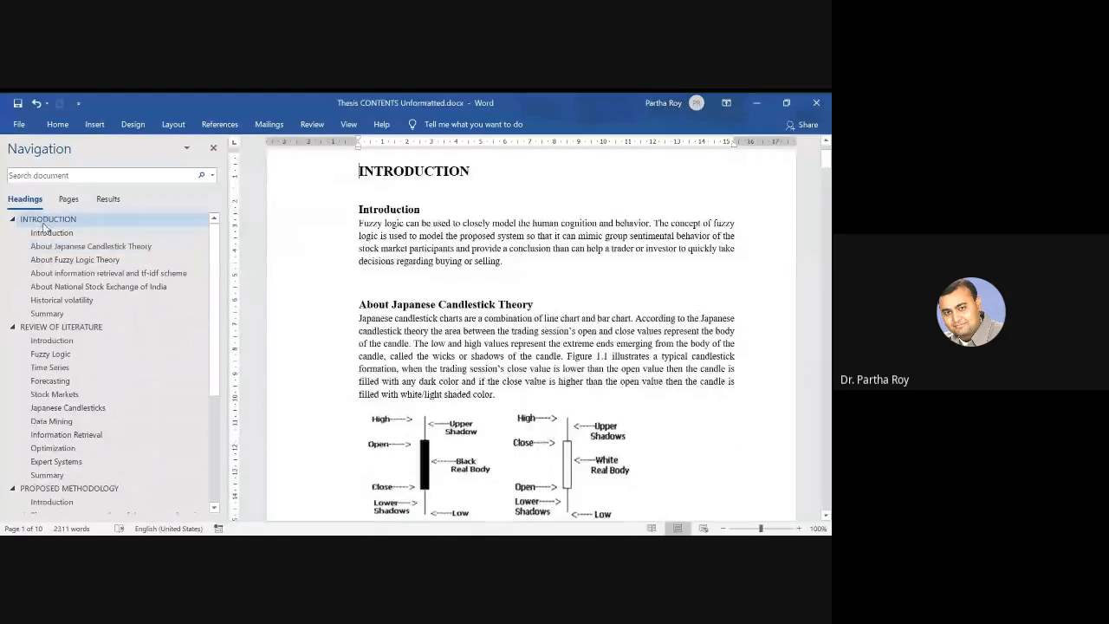
Browse the INTRODUCTION chapter through its listed subheadings, from About Japanese Candlestick Theory to Summary.
{"action": "left_click", "coordinate": [57, 246]}
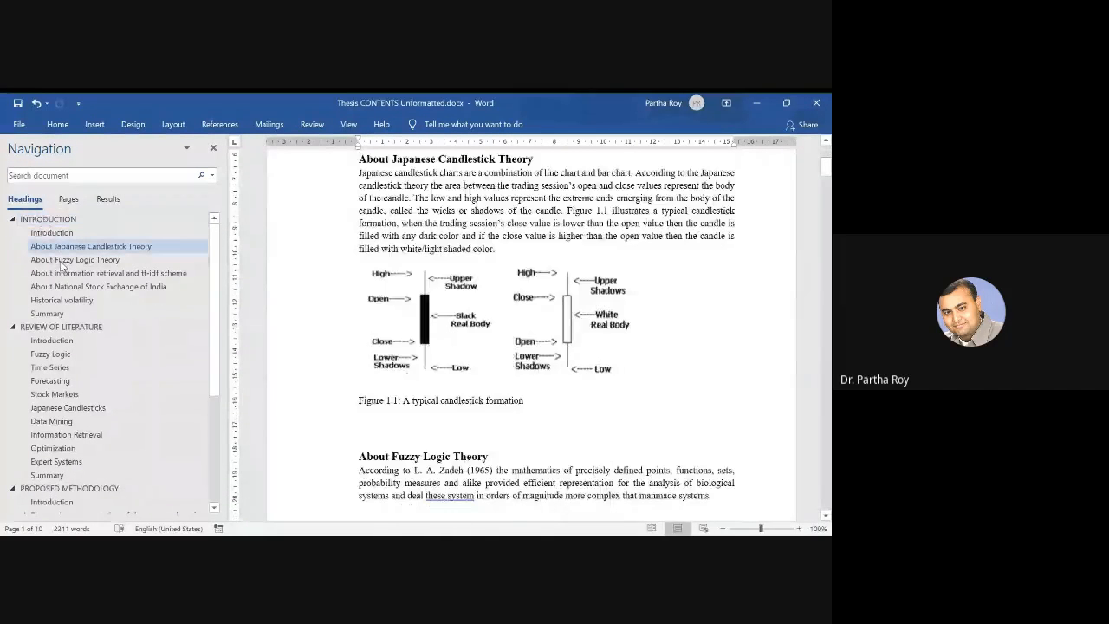
{"action": "left_click", "coordinate": [65, 260]}
{"action": "left_click", "coordinate": [68, 273]}
{"action": "left_click", "coordinate": [61, 287]}
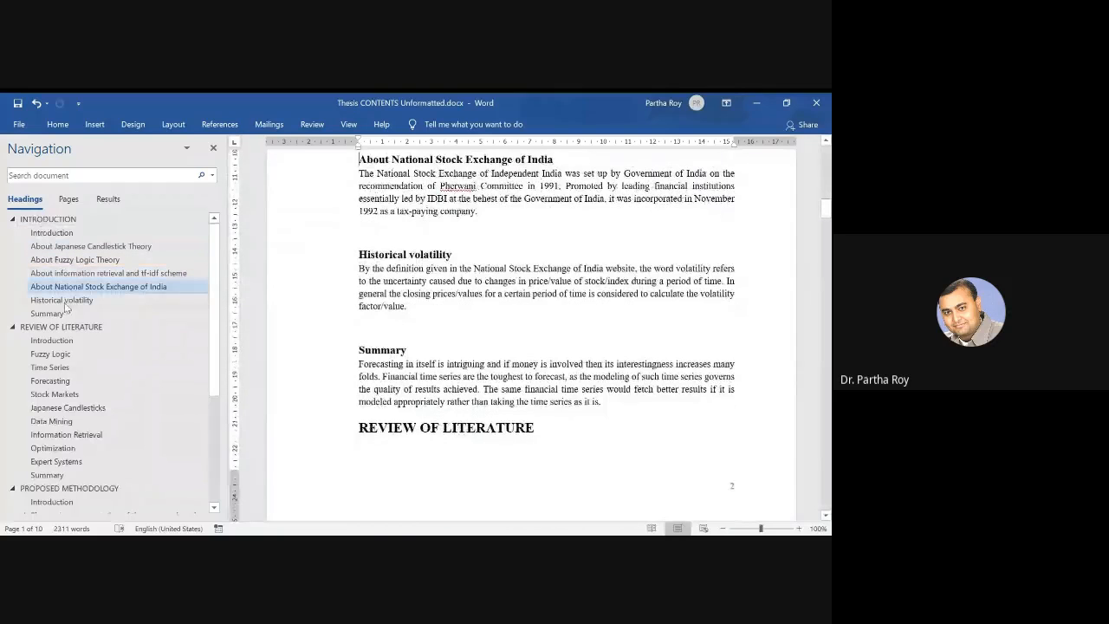
{"action": "left_click", "coordinate": [57, 299]}
{"action": "left_click", "coordinate": [47, 314]}
Visit the REVIEW OF LITERATURE chapter and its listed subheadings, from Introduction to Expert Systems.
{"action": "left_click", "coordinate": [54, 327]}
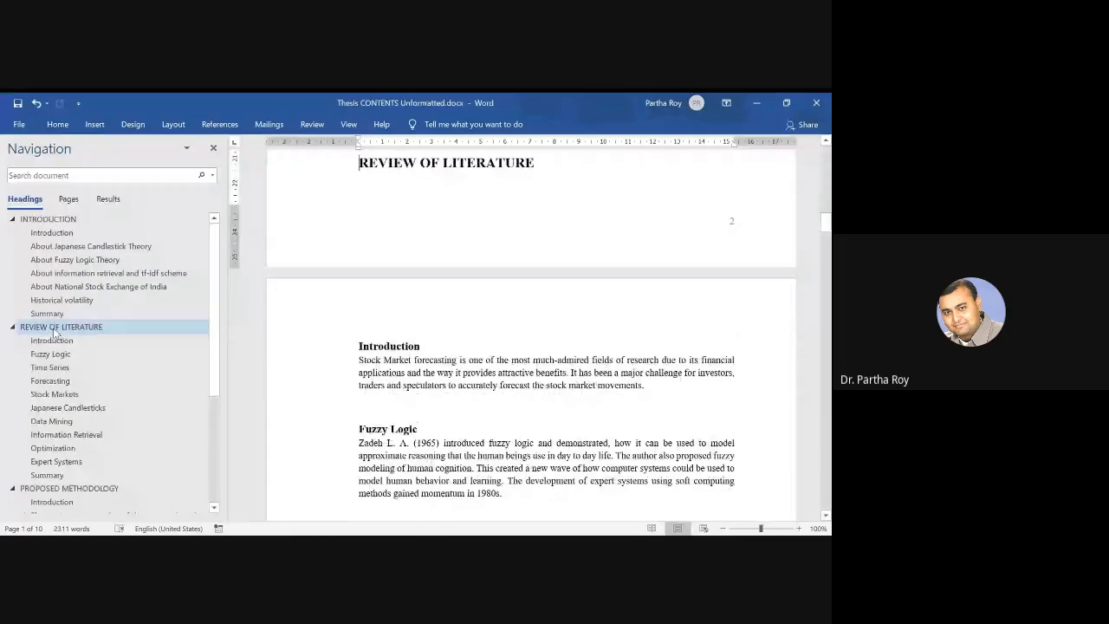
{"action": "left_click", "coordinate": [52, 341]}
{"action": "left_click", "coordinate": [51, 354]}
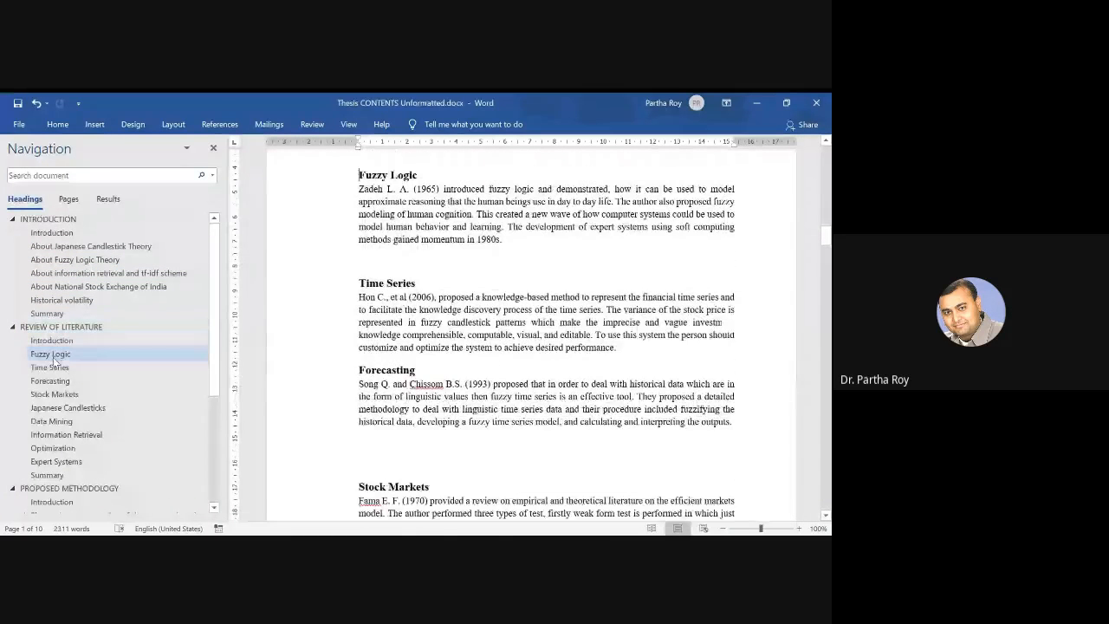
{"action": "left_click", "coordinate": [50, 367]}
{"action": "left_click", "coordinate": [50, 381]}
{"action": "left_click", "coordinate": [54, 395]}
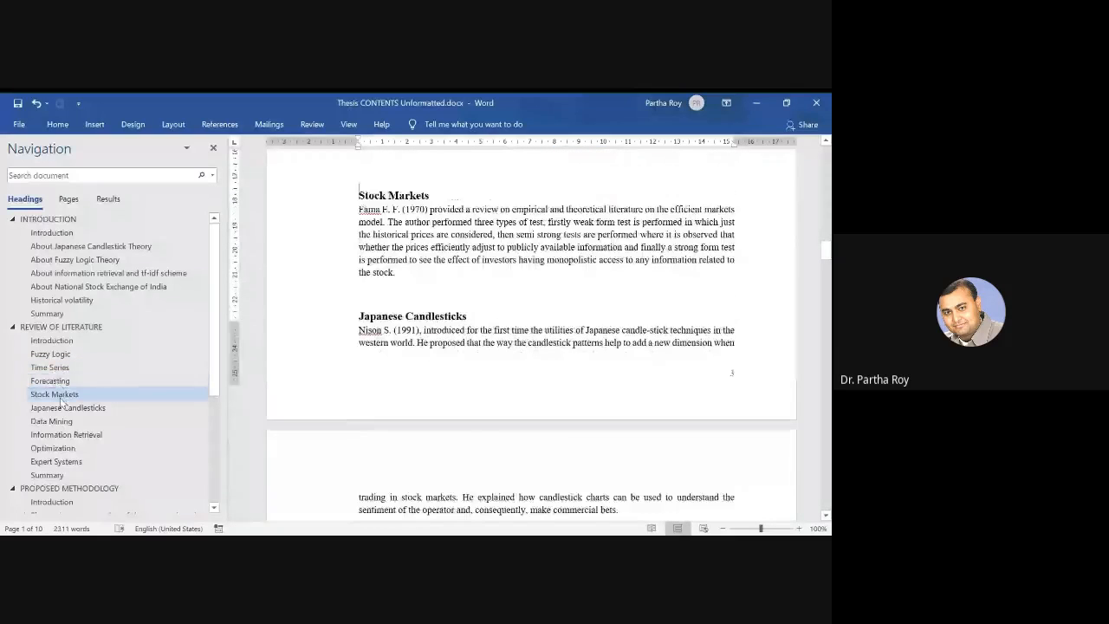
{"action": "left_click", "coordinate": [68, 409]}
{"action": "left_click", "coordinate": [53, 422]}
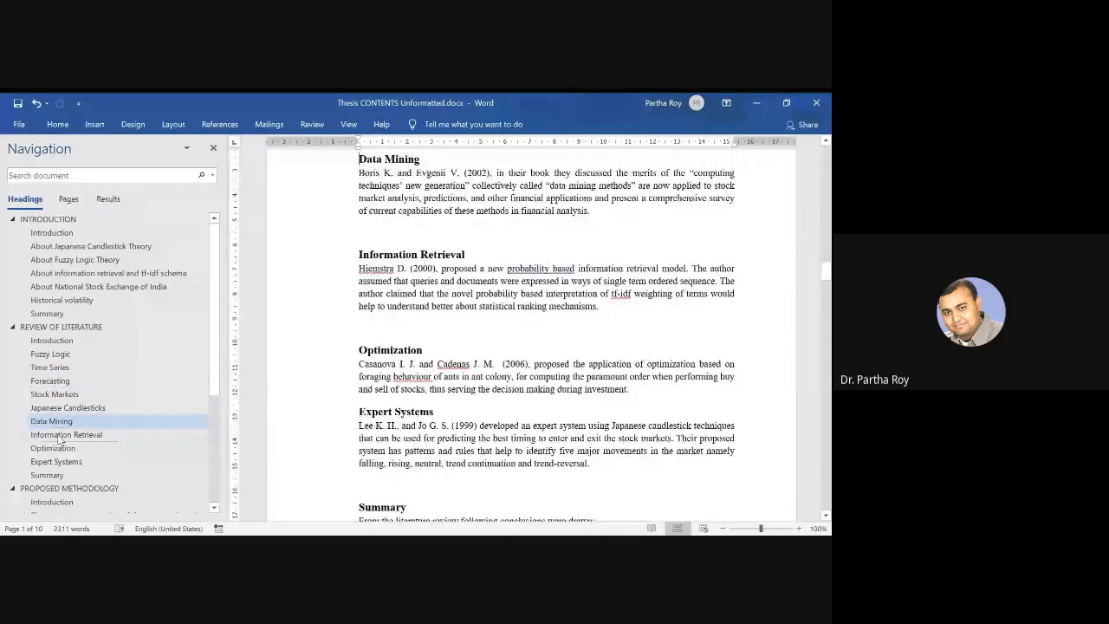
{"action": "left_click", "coordinate": [59, 436]}
{"action": "left_click", "coordinate": [54, 448]}
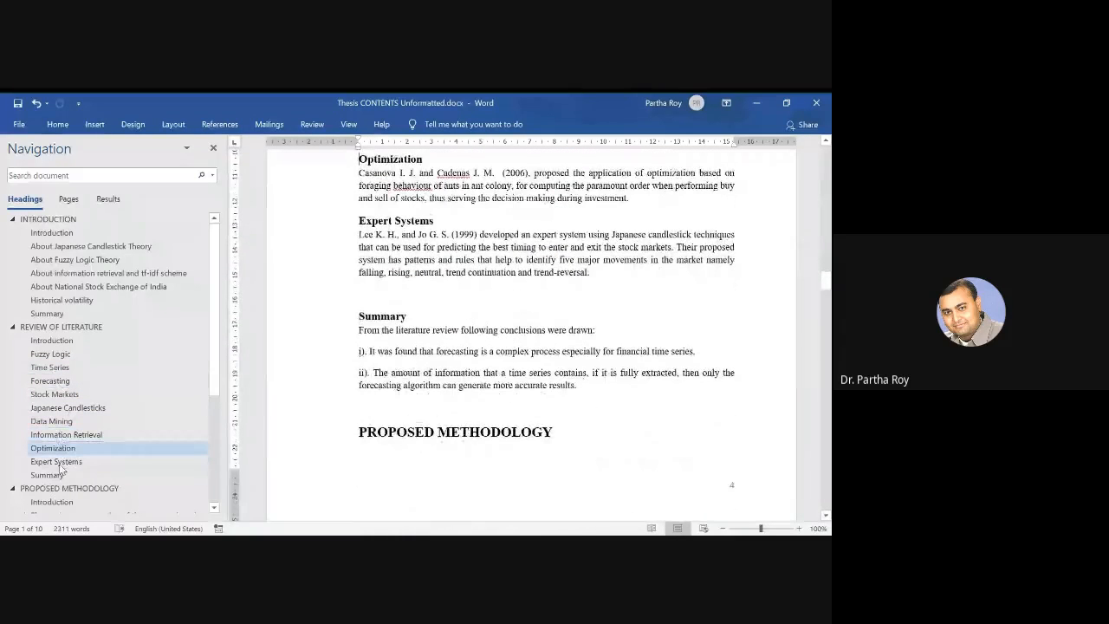
{"action": "left_click", "coordinate": [57, 461]}
Go through the PROPOSED METHODOLOGY subheadings in the heading list, including the three Phase headings, Practical Example and Summary.
{"action": "scroll", "coordinate": [70, 404], "scroll_direction": "down", "scroll_amount": 5}
{"action": "left_click", "coordinate": [52, 318]}
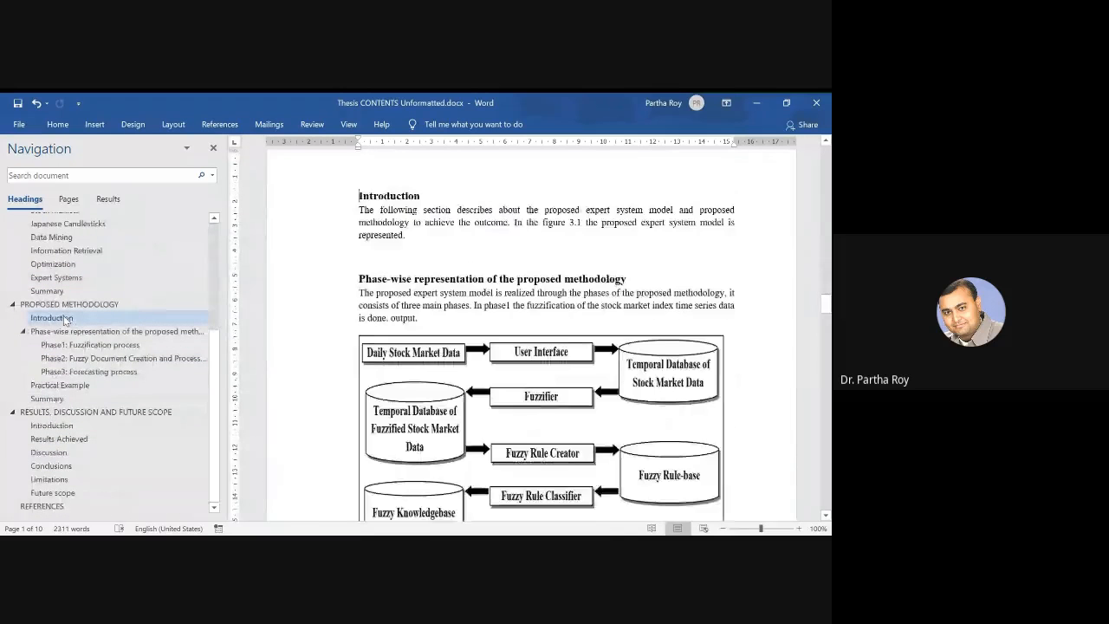
{"action": "left_click", "coordinate": [71, 331]}
{"action": "left_click", "coordinate": [78, 345]}
{"action": "left_click", "coordinate": [79, 358]}
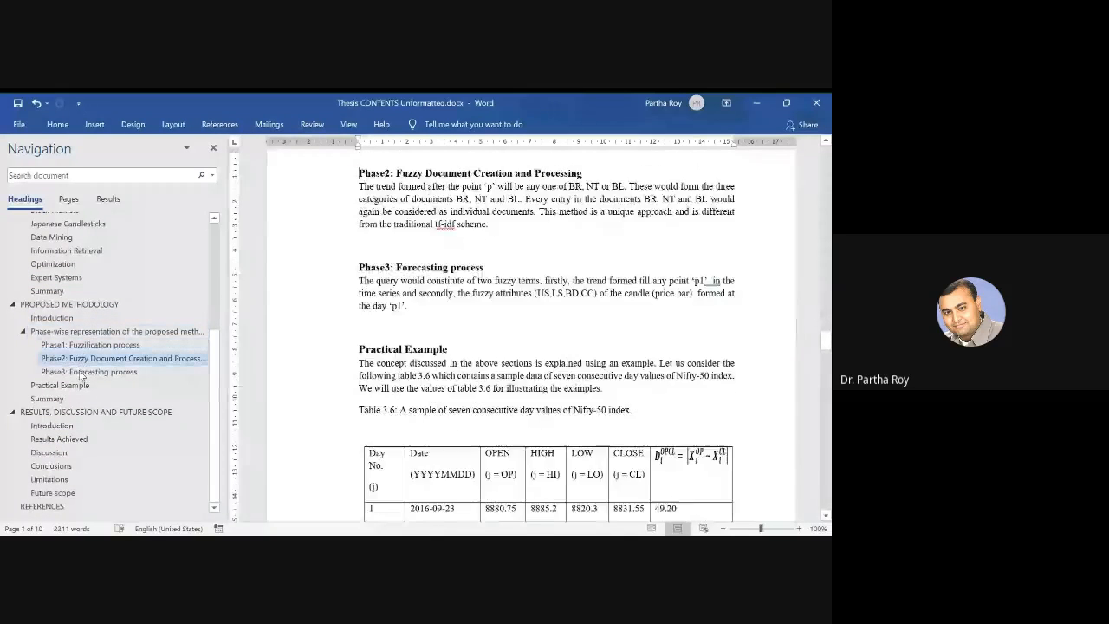
{"action": "left_click", "coordinate": [79, 372]}
{"action": "left_click", "coordinate": [61, 385]}
{"action": "left_click", "coordinate": [52, 399]}
Jump to the RESULTS, DISCUSSION AND FUTURE SCOPE chapter, its Introduction, and the REFERENCES section.
{"action": "left_click", "coordinate": [58, 413]}
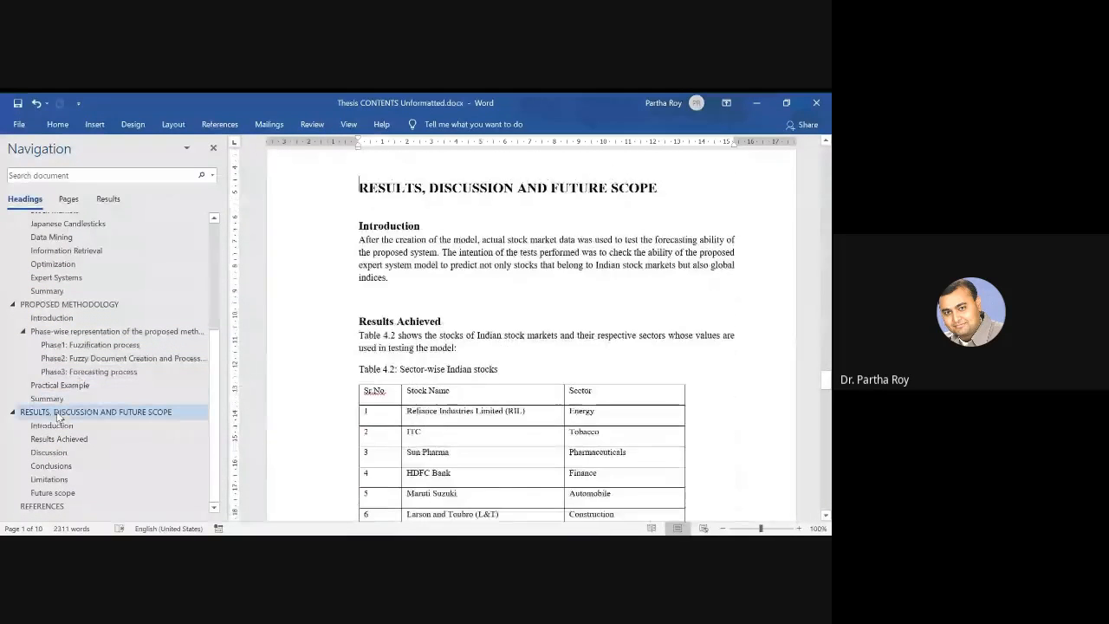
{"action": "left_click", "coordinate": [52, 426]}
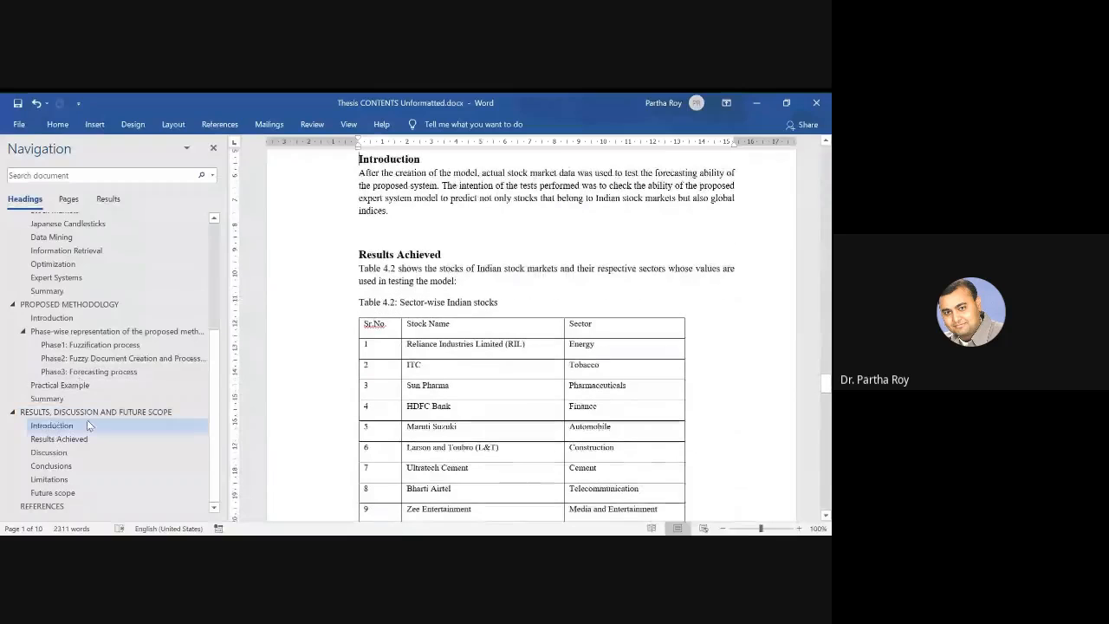
{"action": "left_click", "coordinate": [46, 507]}
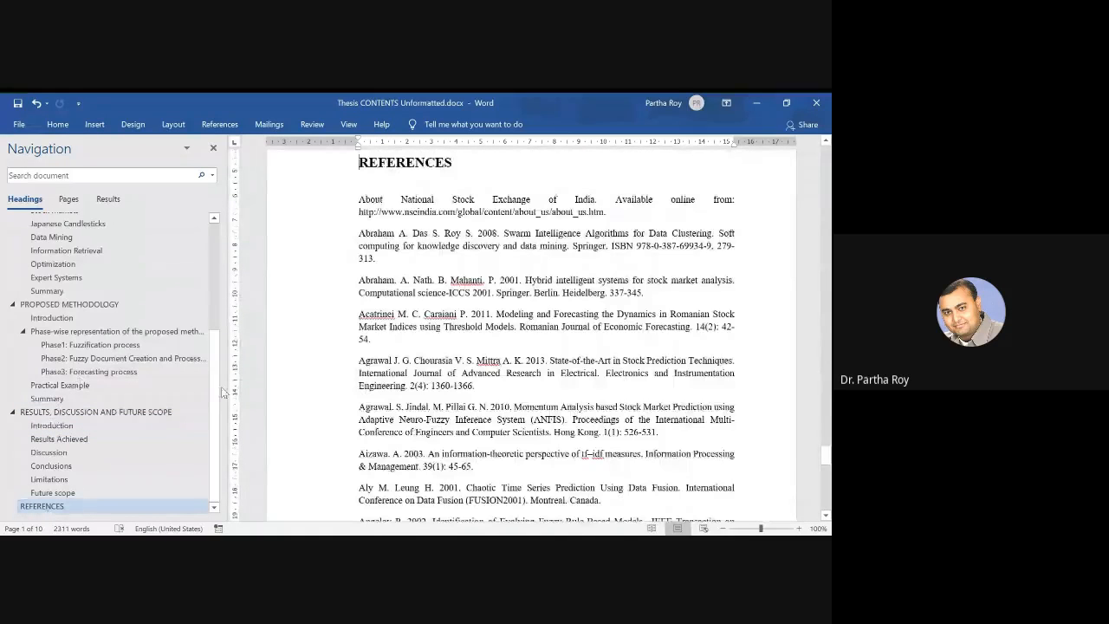
Check the Navigation Pane display option and jump from REFERENCES back to the About Japanese Candlestick Theory heading.
{"action": "left_click_drag", "start_coordinate": [218, 386], "coordinate": [210, 208]}
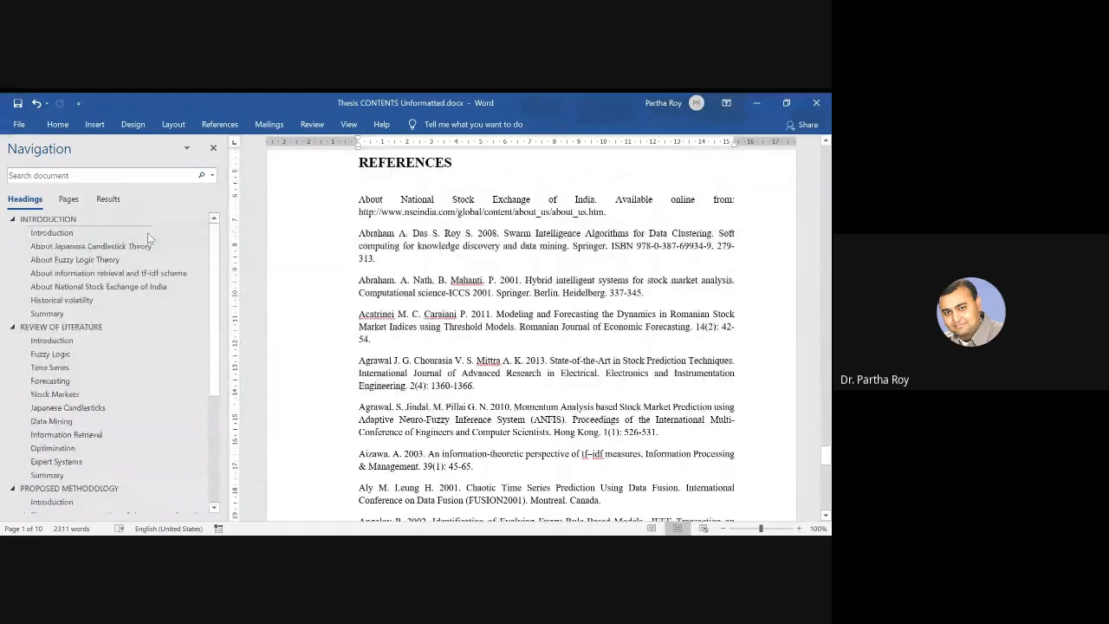
{"action": "left_click", "coordinate": [351, 125]}
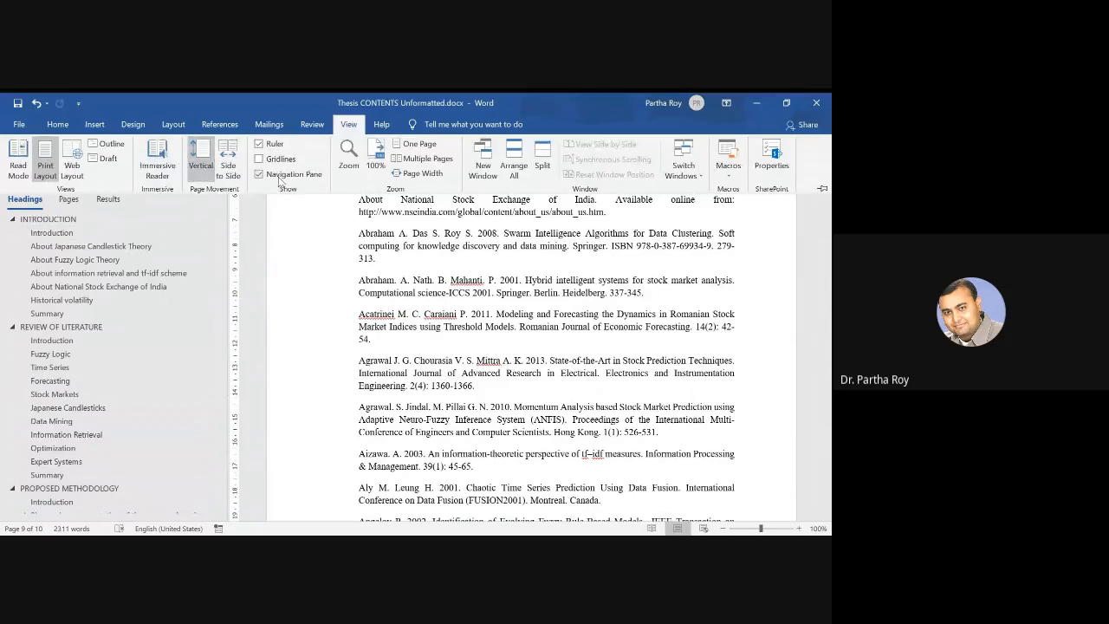
{"action": "left_click", "coordinate": [84, 246]}
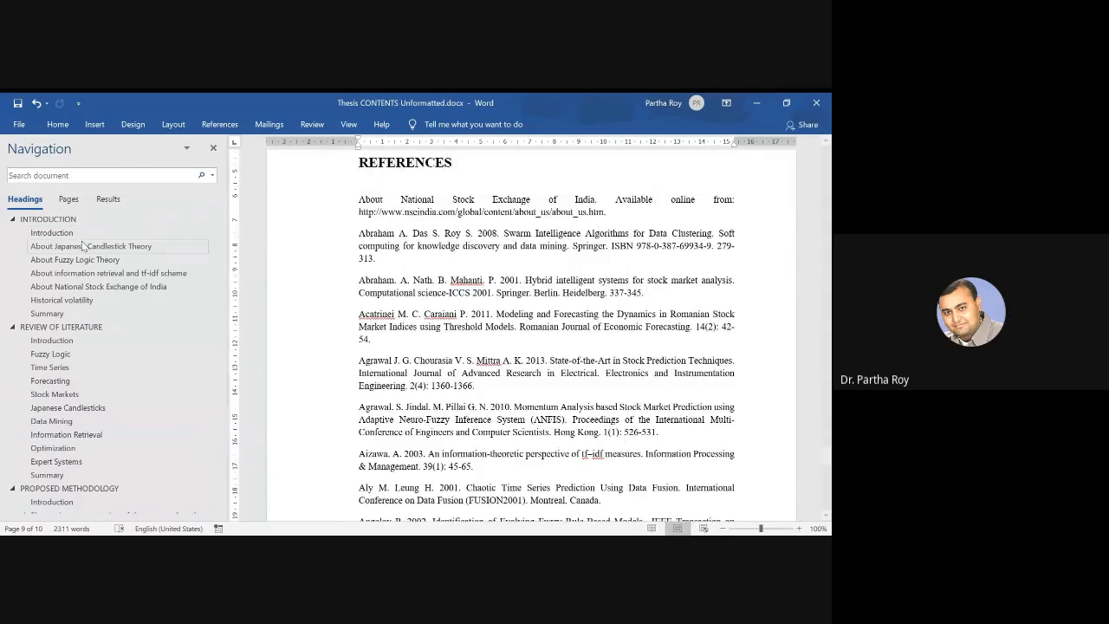
{"action": "left_click", "coordinate": [83, 247]}
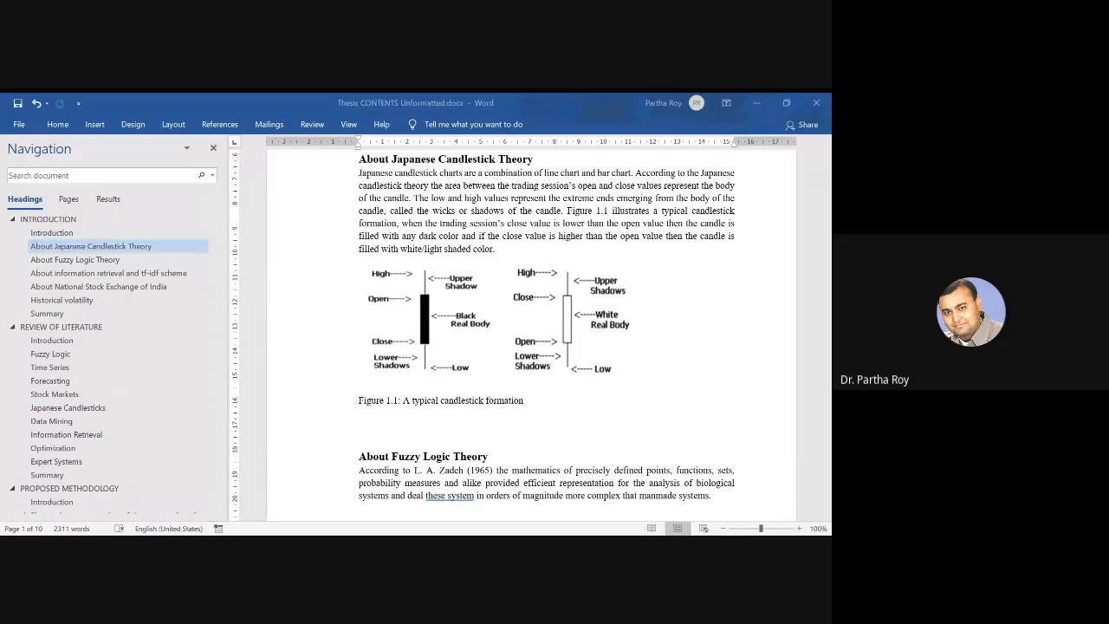
Return to the start of the document and close the Navigation Pane.
{"action": "left_click", "coordinate": [743, 328]}
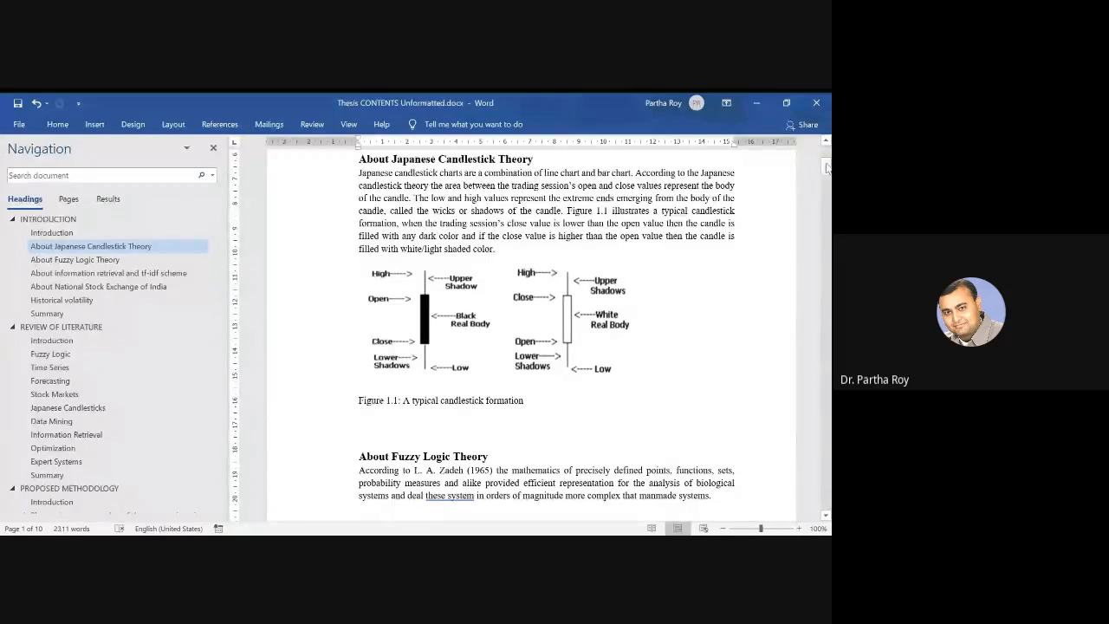
{"action": "left_click_drag", "start_coordinate": [827, 167], "coordinate": [828, 145]}
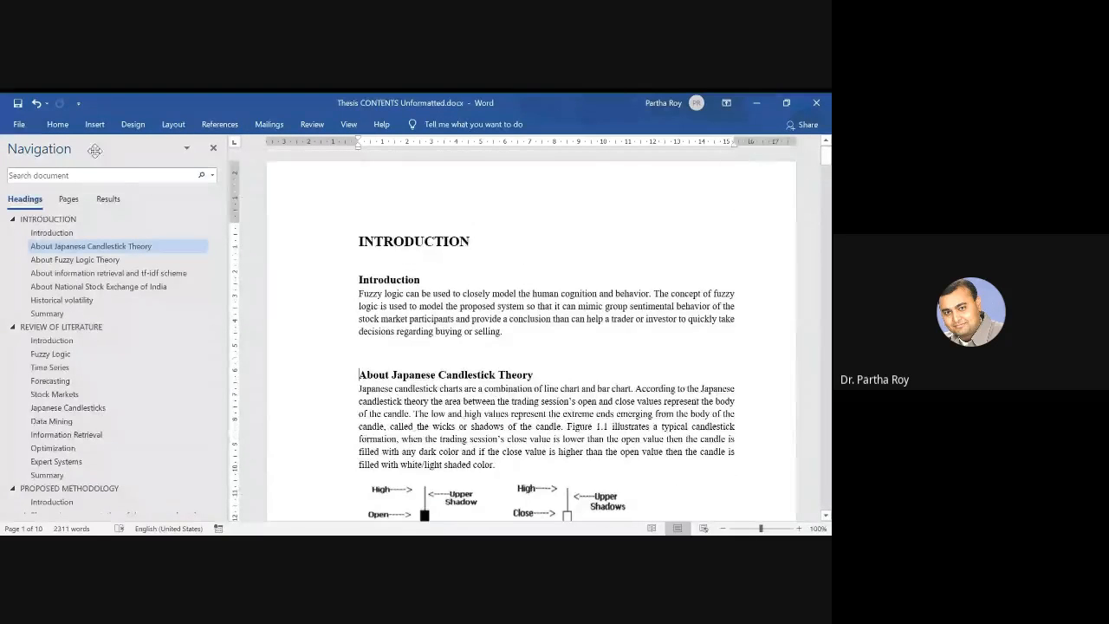
{"action": "left_click", "coordinate": [214, 148]}
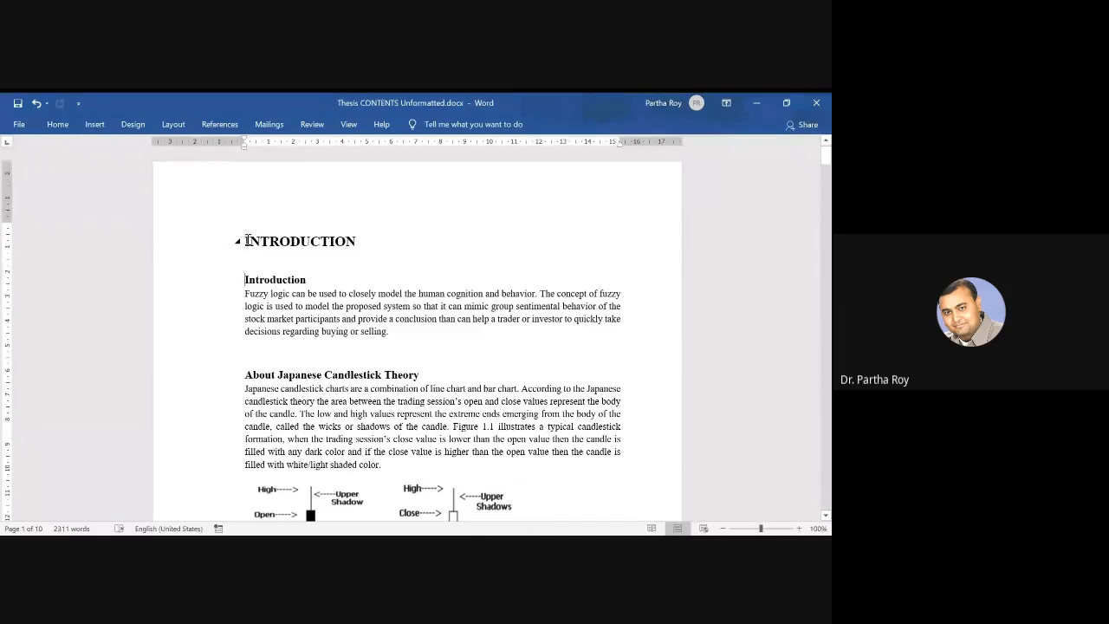
Apply the "Chapter 1 Heading 1" multilevel list format to the INTRODUCTION chapter heading.
{"action": "left_click_drag", "start_coordinate": [247, 241], "coordinate": [311, 237]}
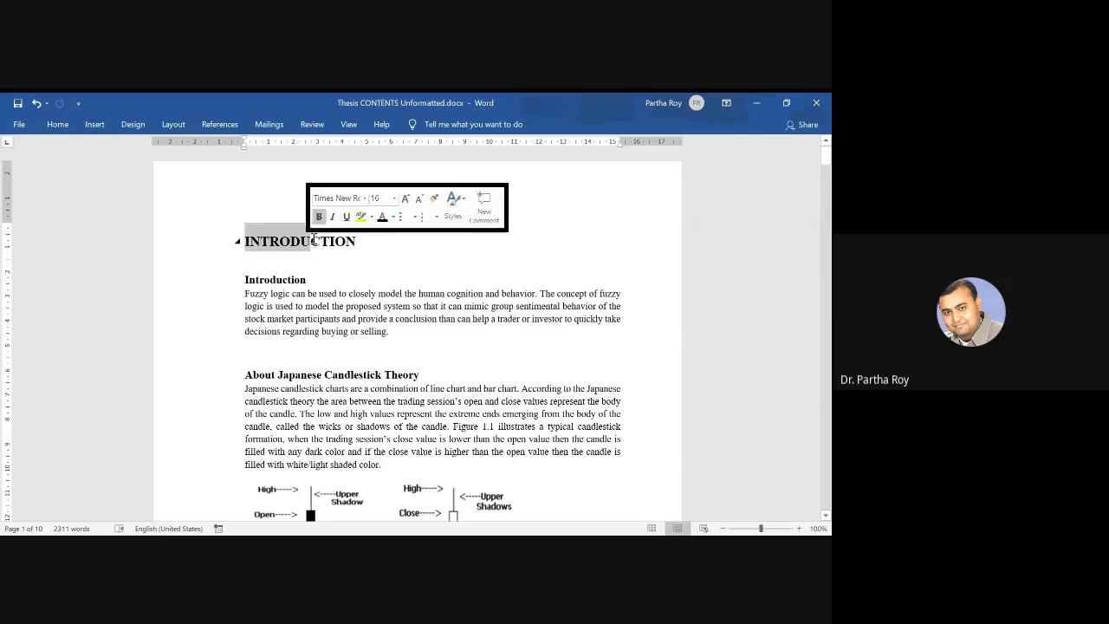
{"action": "left_click", "coordinate": [246, 242]}
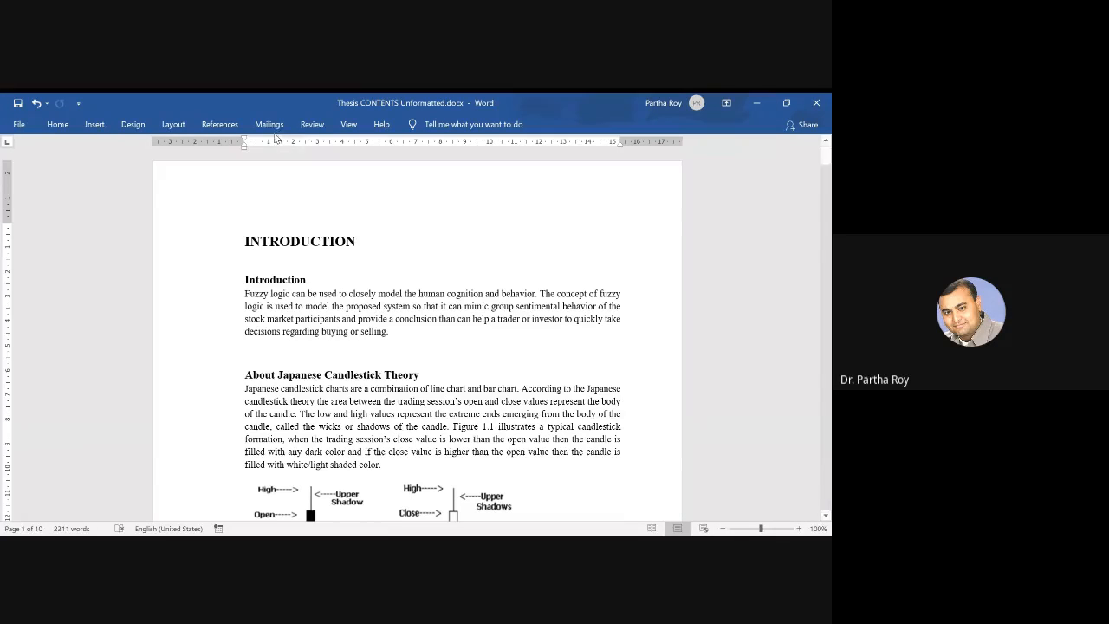
{"action": "left_click", "coordinate": [57, 125]}
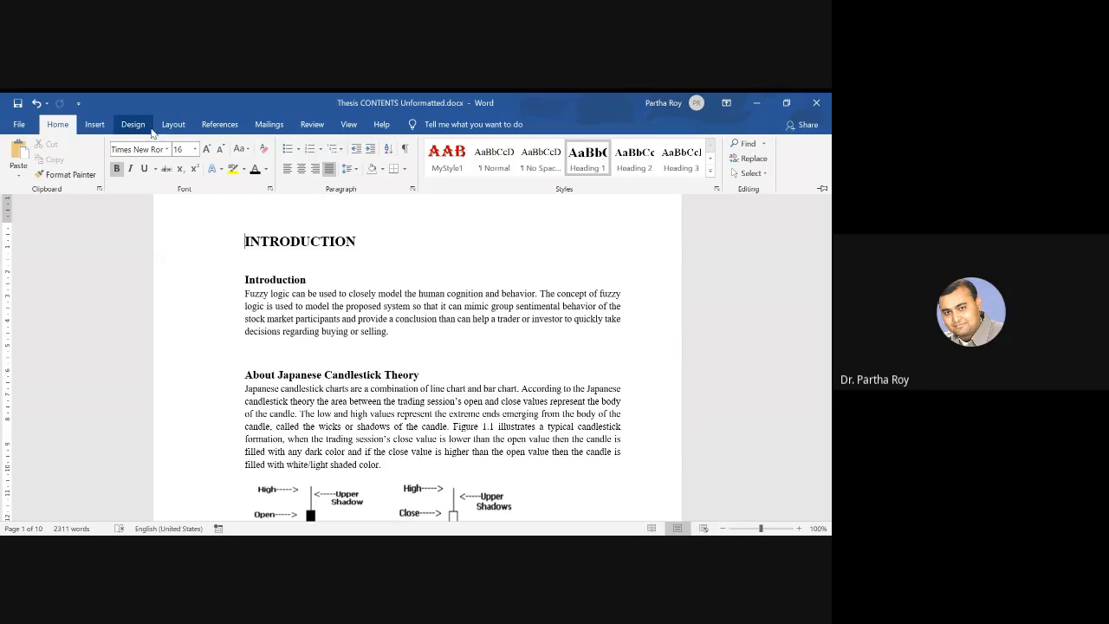
{"action": "left_click", "coordinate": [342, 151]}
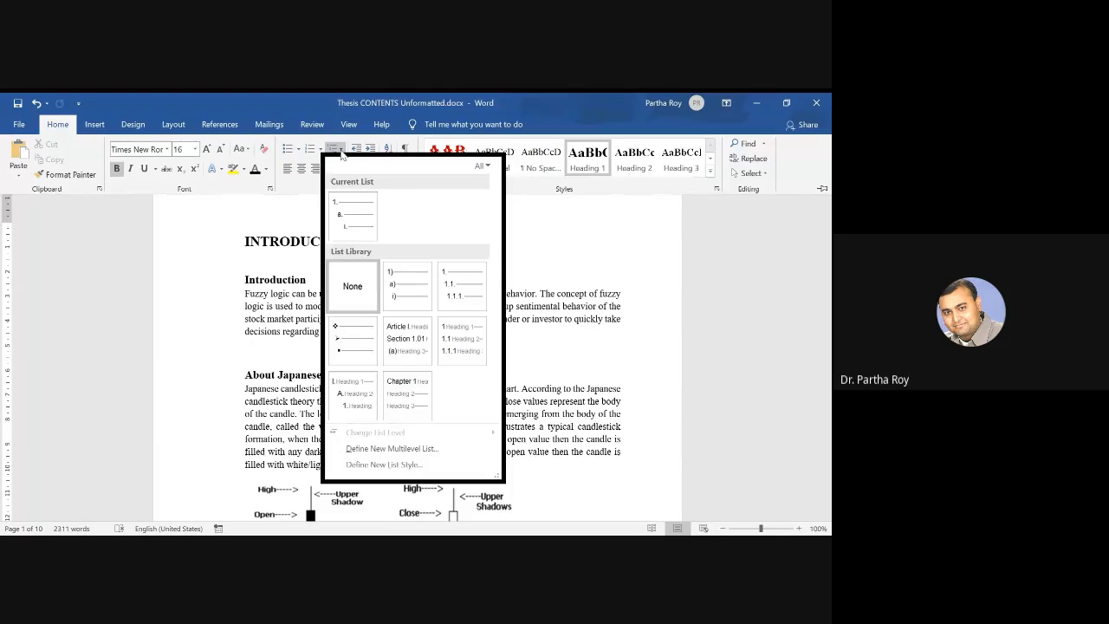
{"action": "mouse_move", "coordinate": [397, 283]}
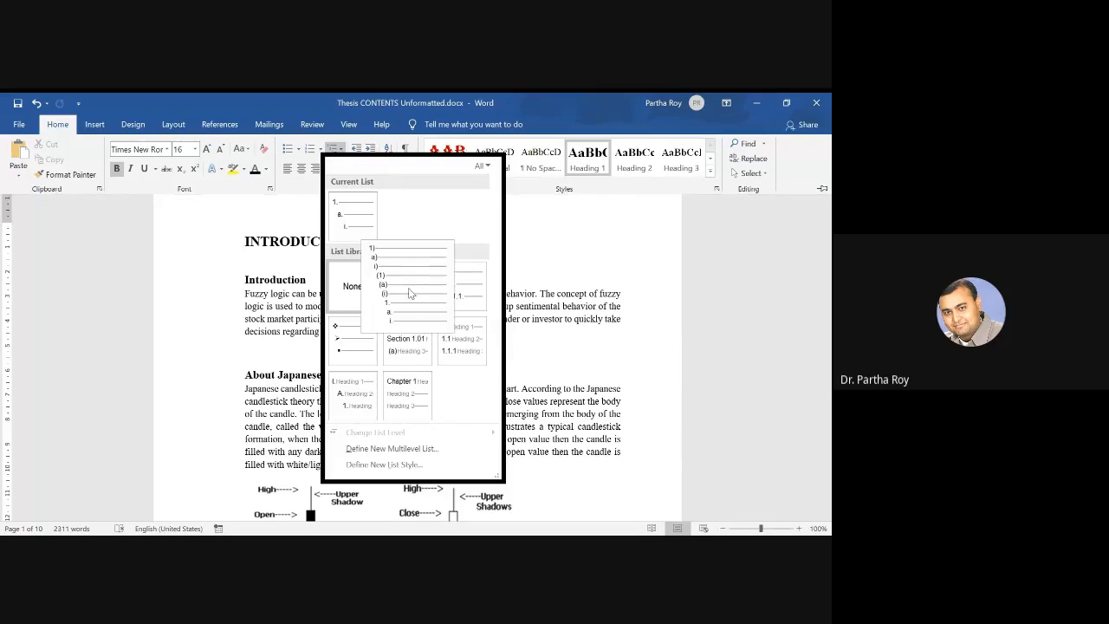
{"action": "mouse_move", "coordinate": [417, 399]}
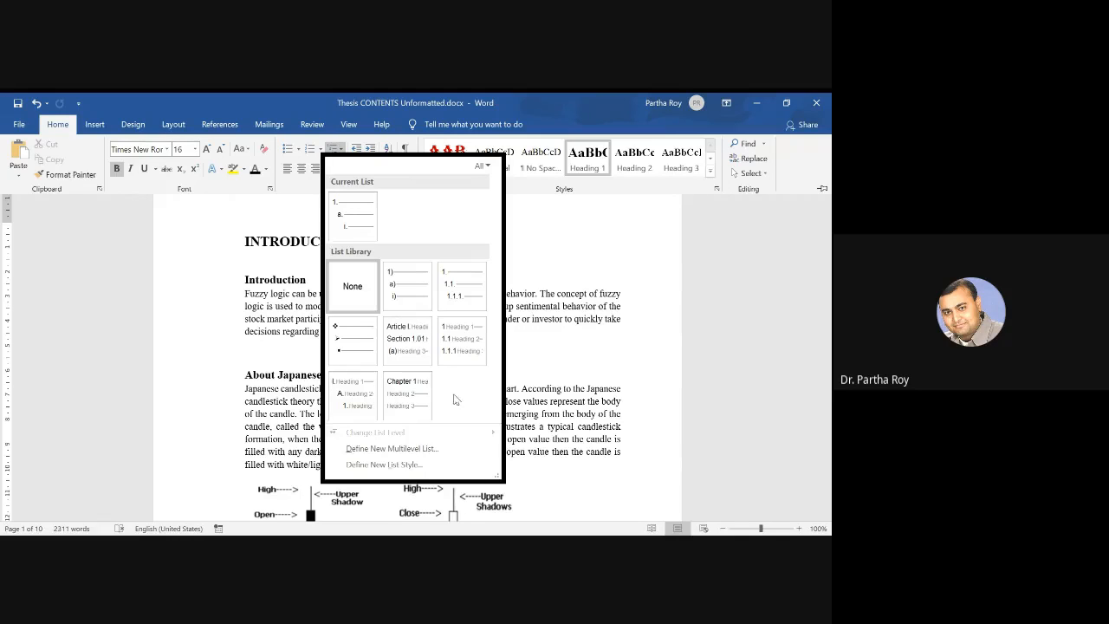
{"action": "mouse_move", "coordinate": [457, 374]}
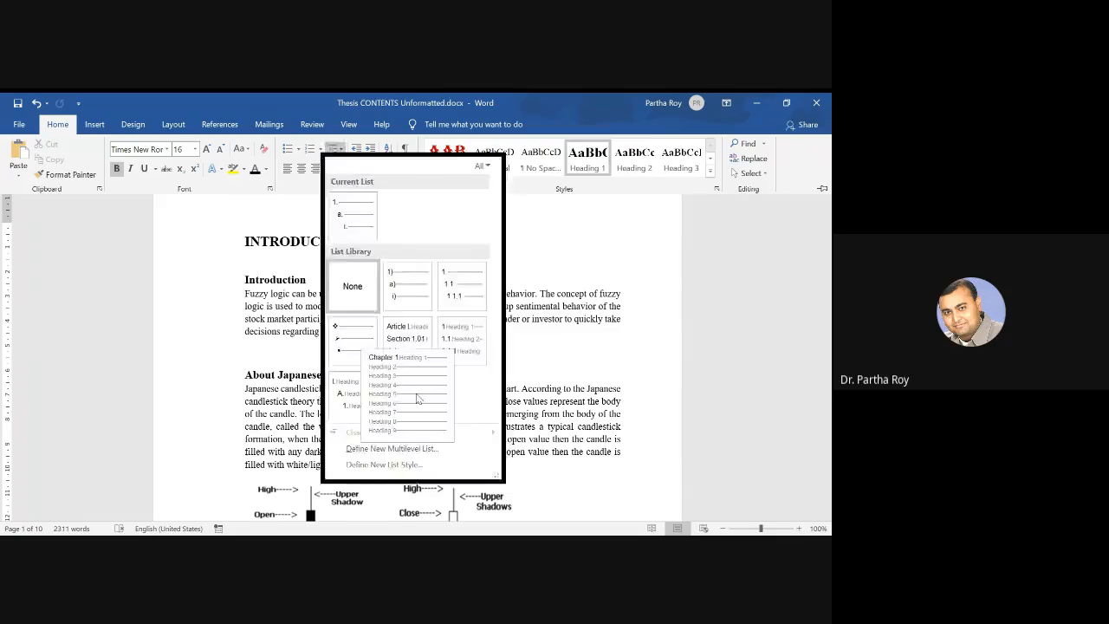
{"action": "left_click", "coordinate": [417, 398]}
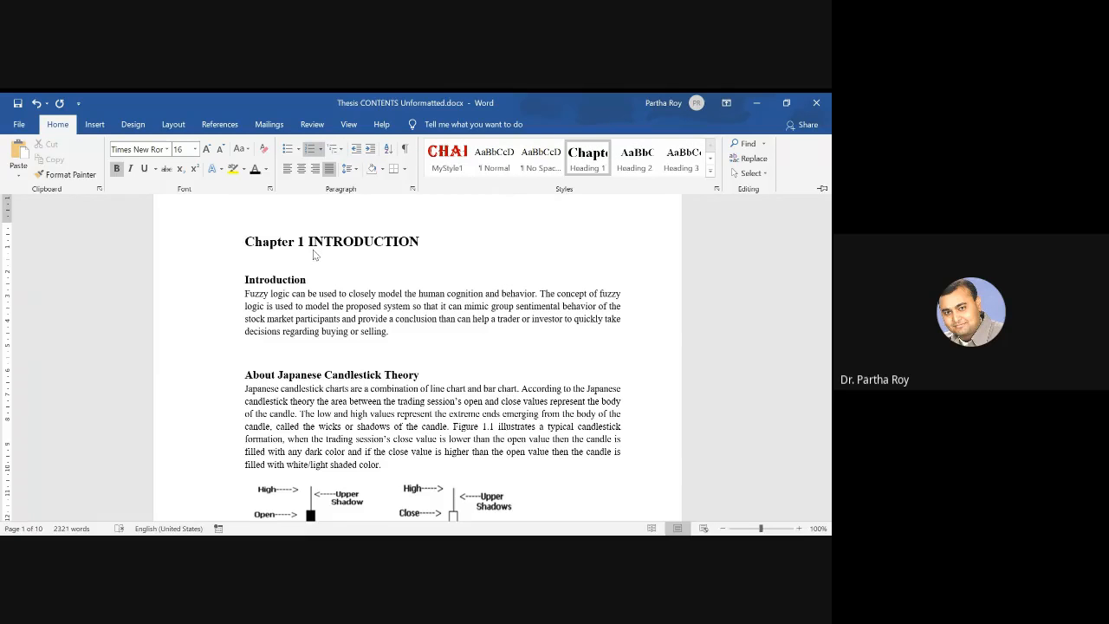
Review the chapter numbering on the main headings from INTRODUCTION through RESULTS, DISCUSSION AND FUTURE SCOPE.
{"action": "scroll", "coordinate": [532, 356], "scroll_direction": "down", "scroll_amount": 10}
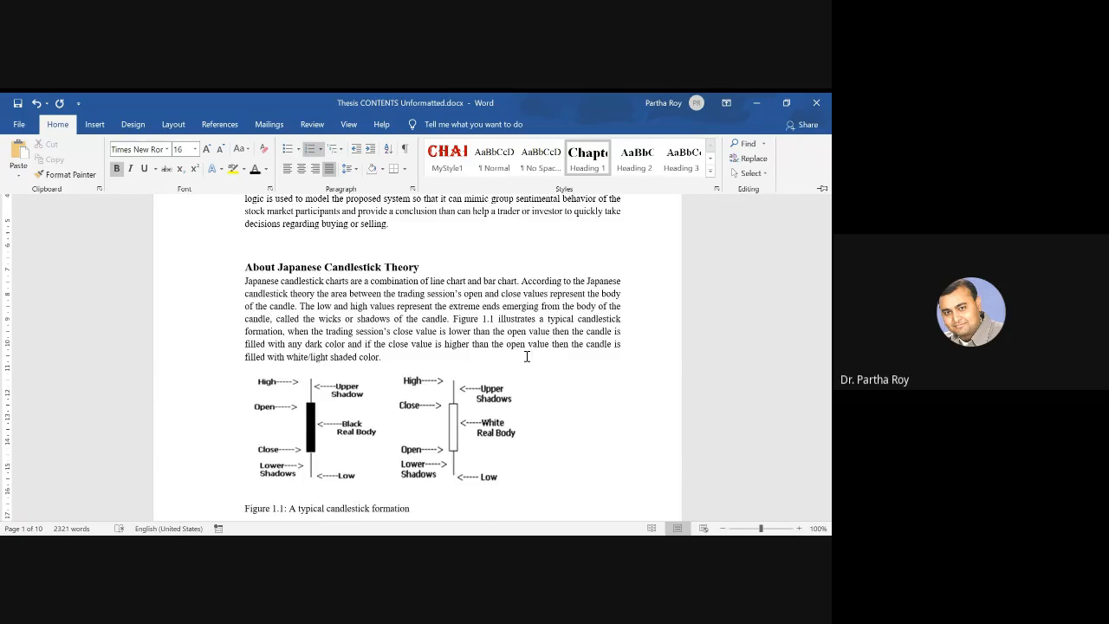
{"action": "scroll", "coordinate": [532, 356], "scroll_direction": "down", "scroll_amount": 15}
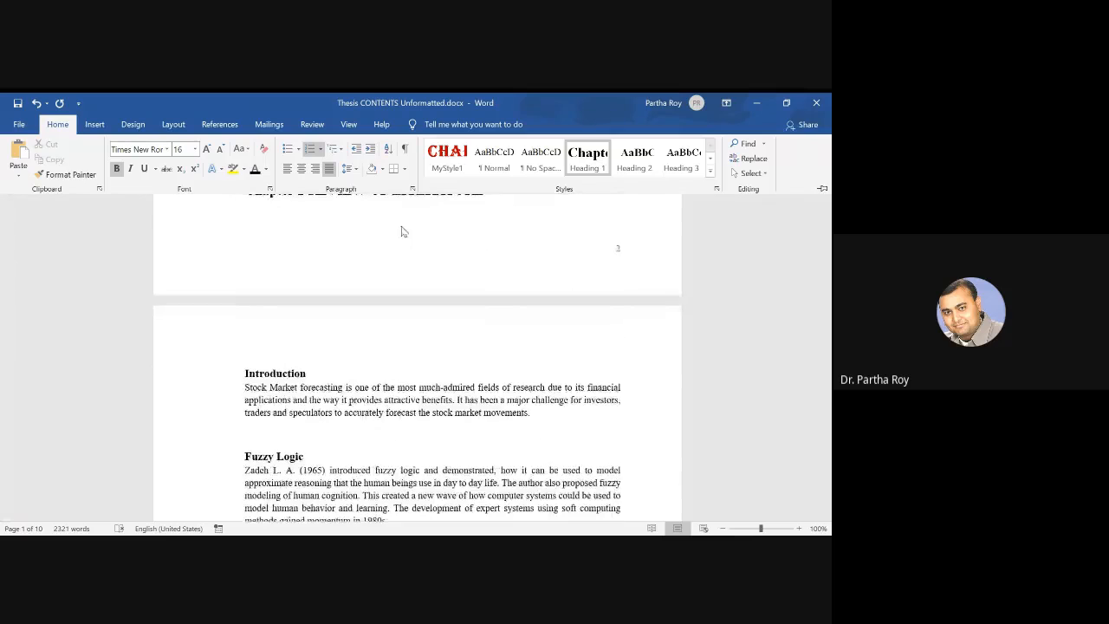
{"action": "scroll", "coordinate": [377, 317], "scroll_direction": "up", "scroll_amount": 2}
{"action": "left_click", "coordinate": [352, 291]}
{"action": "left_click", "coordinate": [298, 284]}
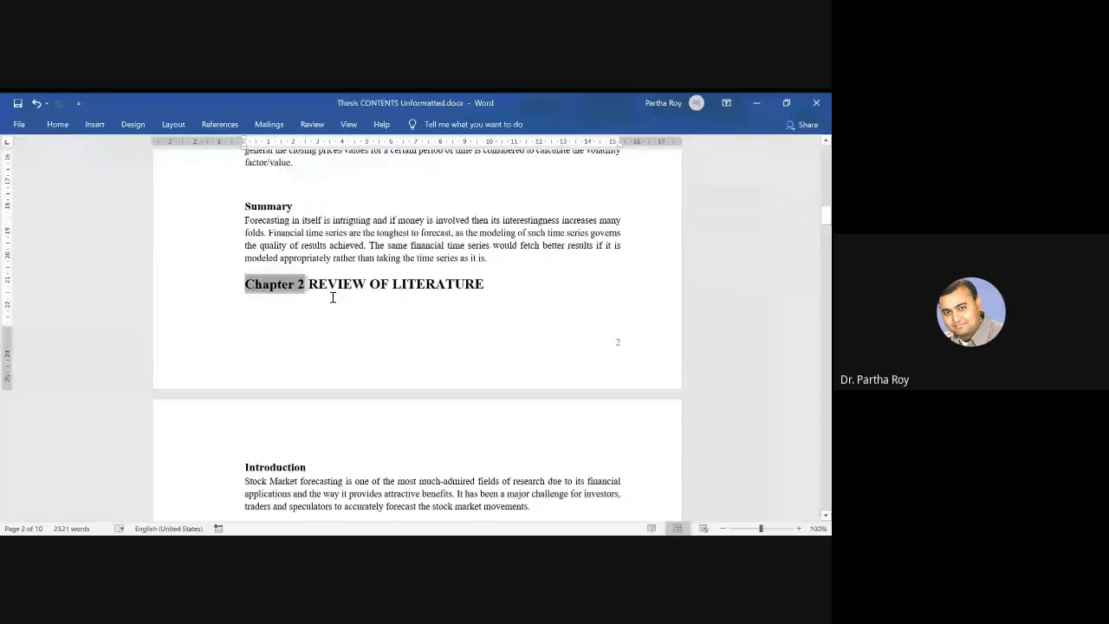
{"action": "left_click", "coordinate": [350, 284]}
{"action": "scroll", "coordinate": [414, 314], "scroll_direction": "down", "scroll_amount": 15}
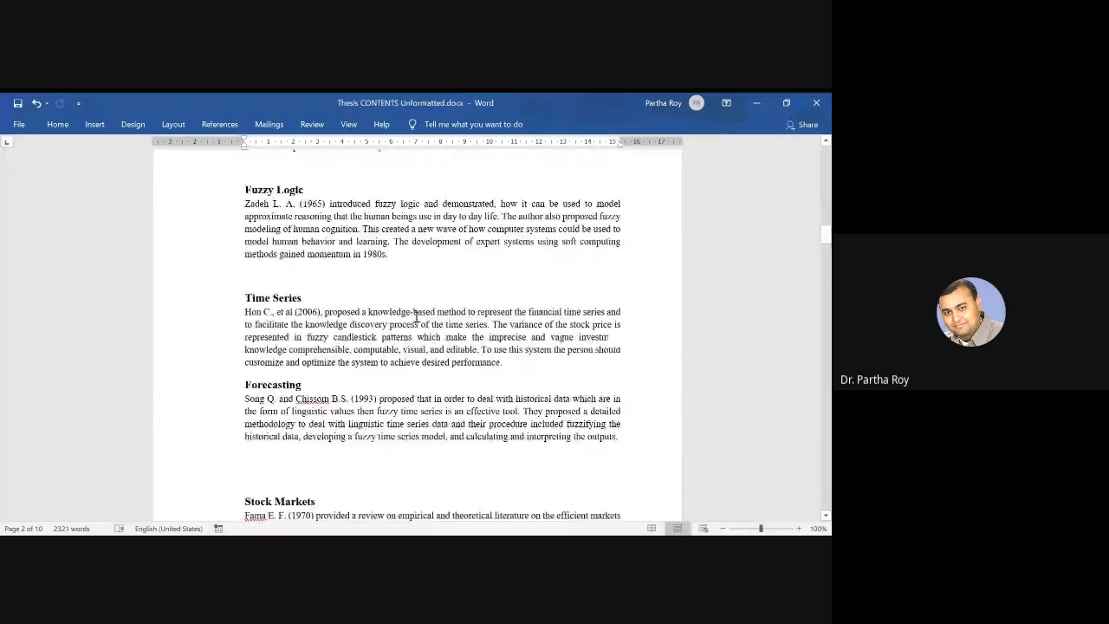
{"action": "scroll", "coordinate": [416, 317], "scroll_direction": "down", "scroll_amount": 12}
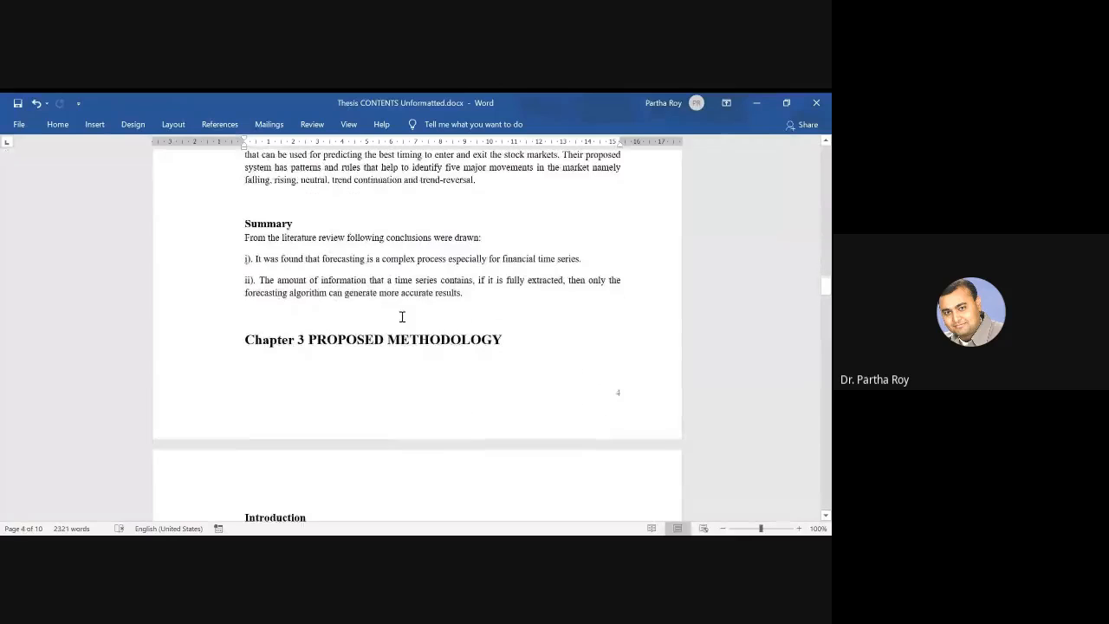
{"action": "double_click", "coordinate": [382, 336]}
{"action": "scroll", "coordinate": [327, 339], "scroll_direction": "down", "scroll_amount": 5}
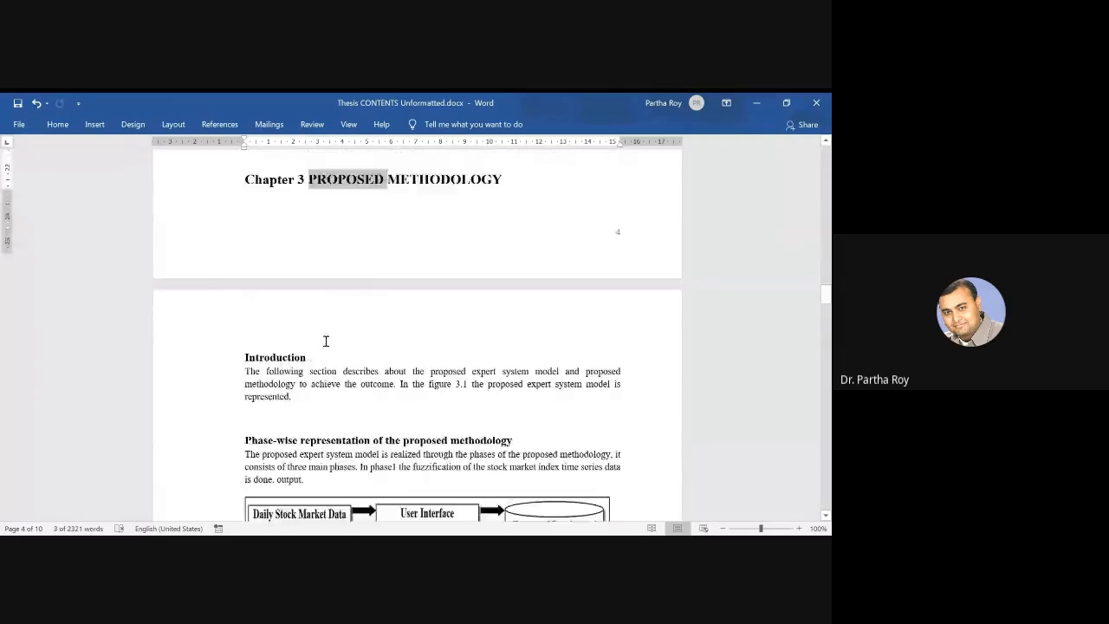
{"action": "scroll", "coordinate": [330, 344], "scroll_direction": "down", "scroll_amount": 12}
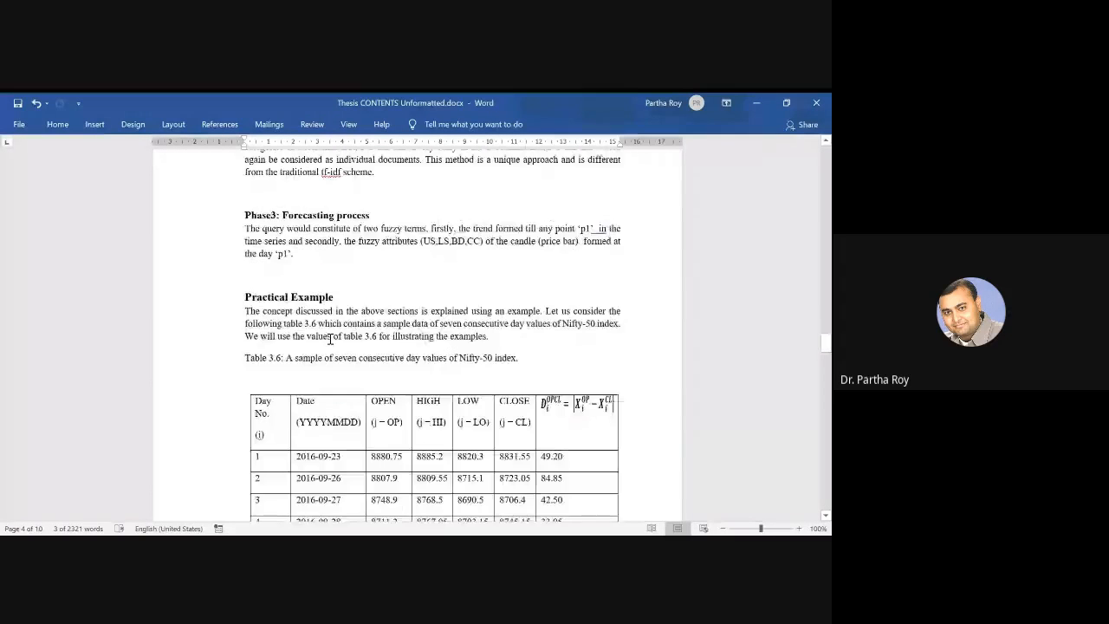
{"action": "scroll", "coordinate": [331, 340], "scroll_direction": "down", "scroll_amount": 12}
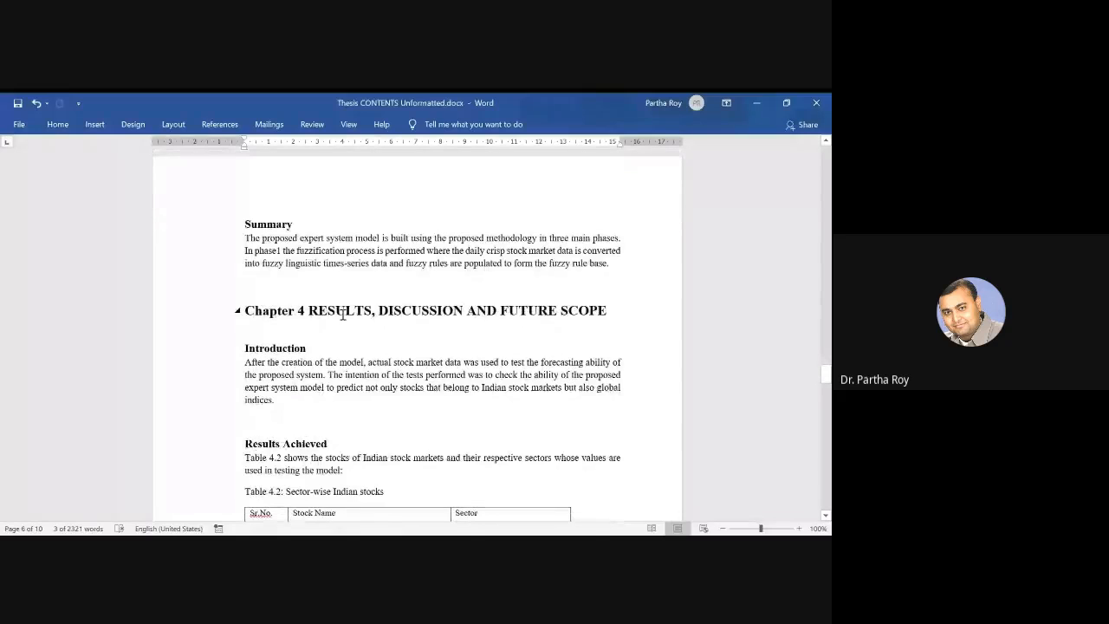
Inspect the RESULTS, DISCUSSION AND FUTURE SCOPE heading and the Sector-wise Indian stocks table, and return to the start of the document.
{"action": "double_click", "coordinate": [343, 309]}
{"action": "left_click", "coordinate": [365, 311]}
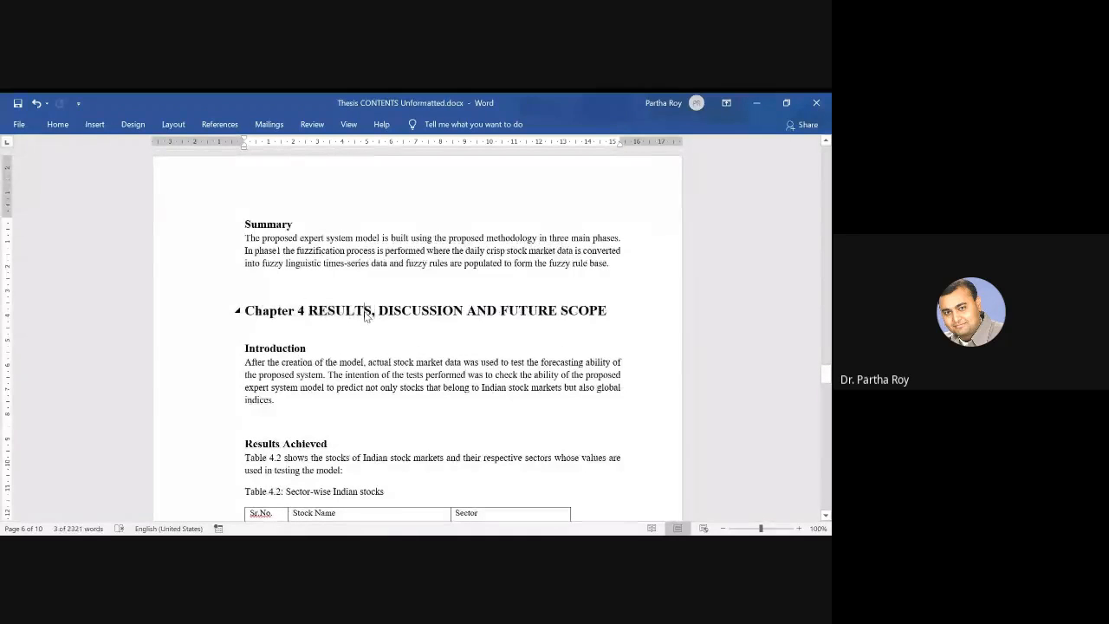
{"action": "scroll", "coordinate": [365, 312], "scroll_direction": "down", "scroll_amount": 2}
{"action": "scroll", "coordinate": [365, 312], "scroll_direction": "down", "scroll_amount": 6}
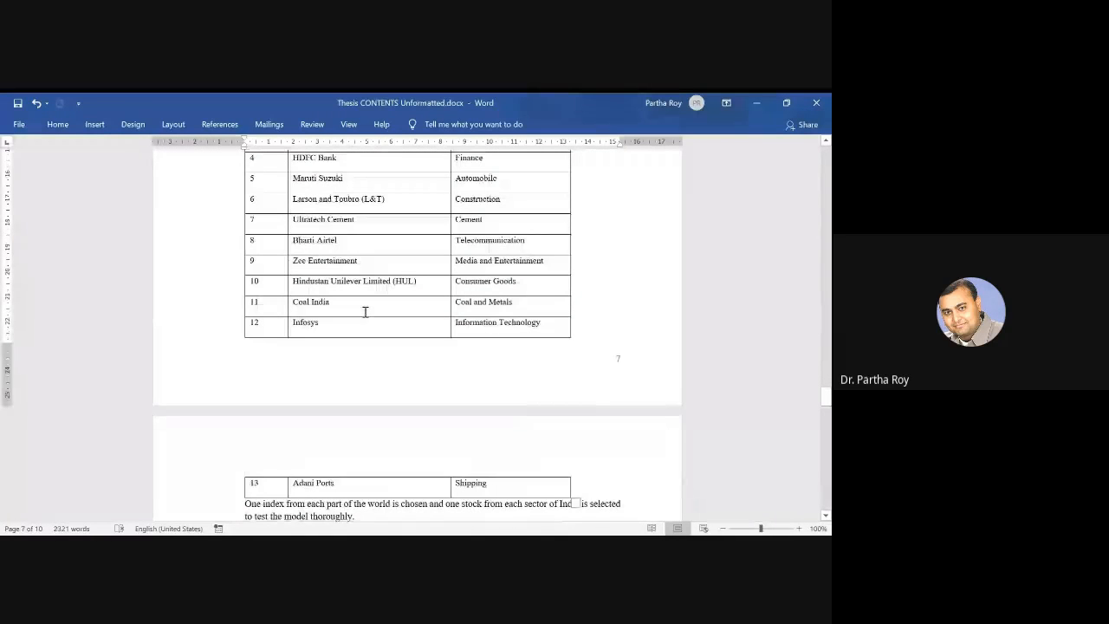
{"action": "scroll", "coordinate": [365, 312], "scroll_direction": "up", "scroll_amount": 3}
{"action": "scroll", "coordinate": [365, 312], "scroll_direction": "up", "scroll_amount": 1}
{"action": "scroll", "coordinate": [365, 312], "scroll_direction": "down", "scroll_amount": 2}
{"action": "scroll", "coordinate": [365, 312], "scroll_direction": "up", "scroll_amount": 1}
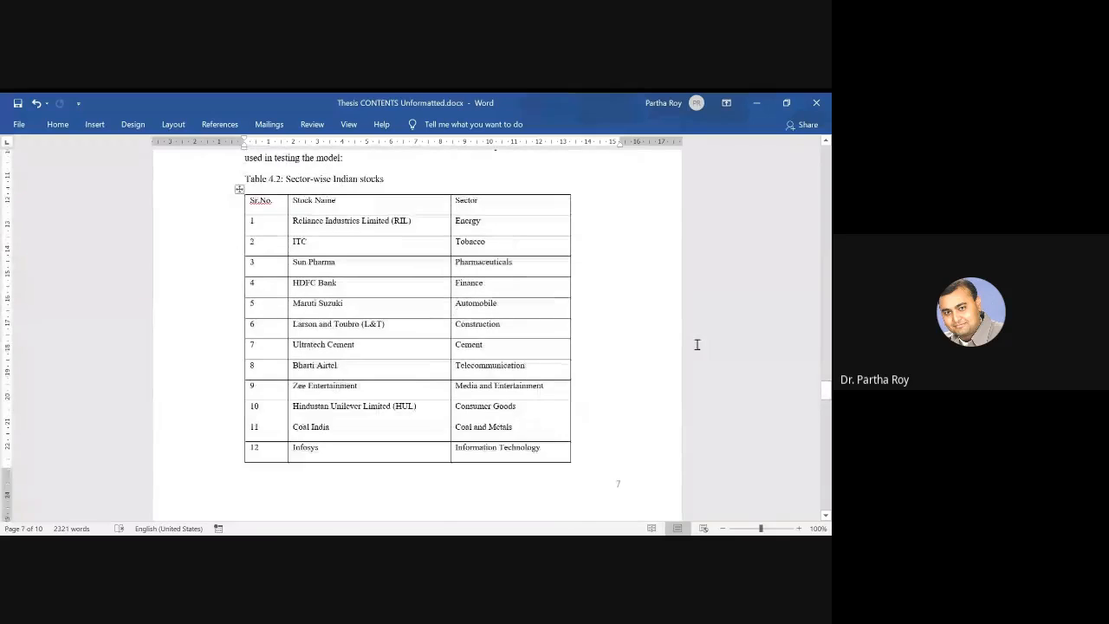
{"action": "left_click_drag", "start_coordinate": [826, 390], "coordinate": [826, 152]}
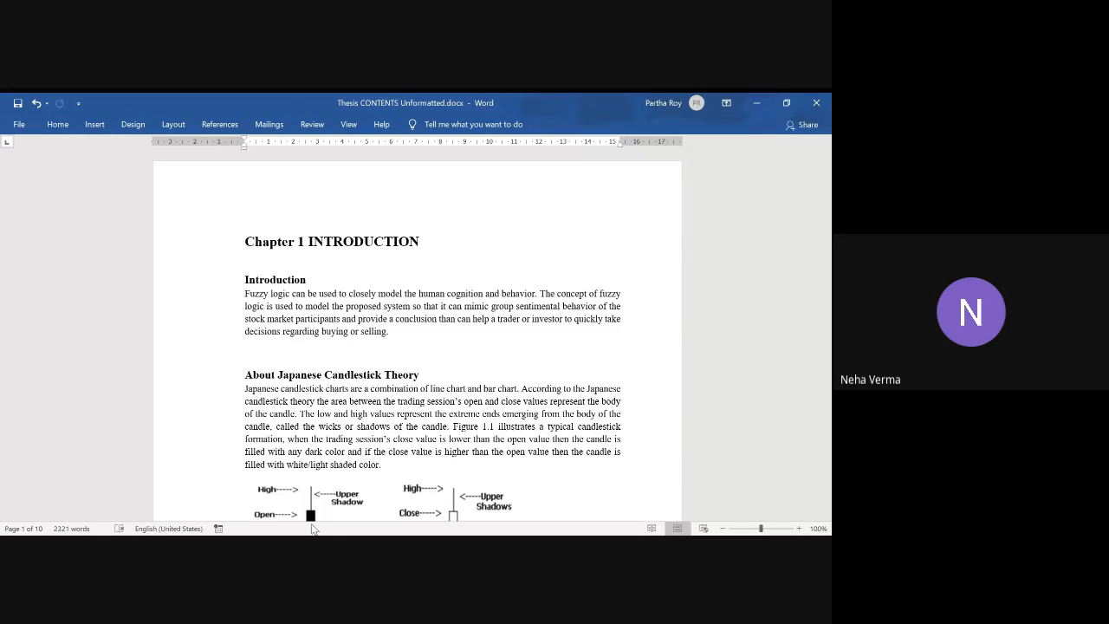
Undo the chapter numbering of the main headings and place the cursor in the INTRODUCTION chapter heading.
{"action": "key", "text": "ctrl+z"}
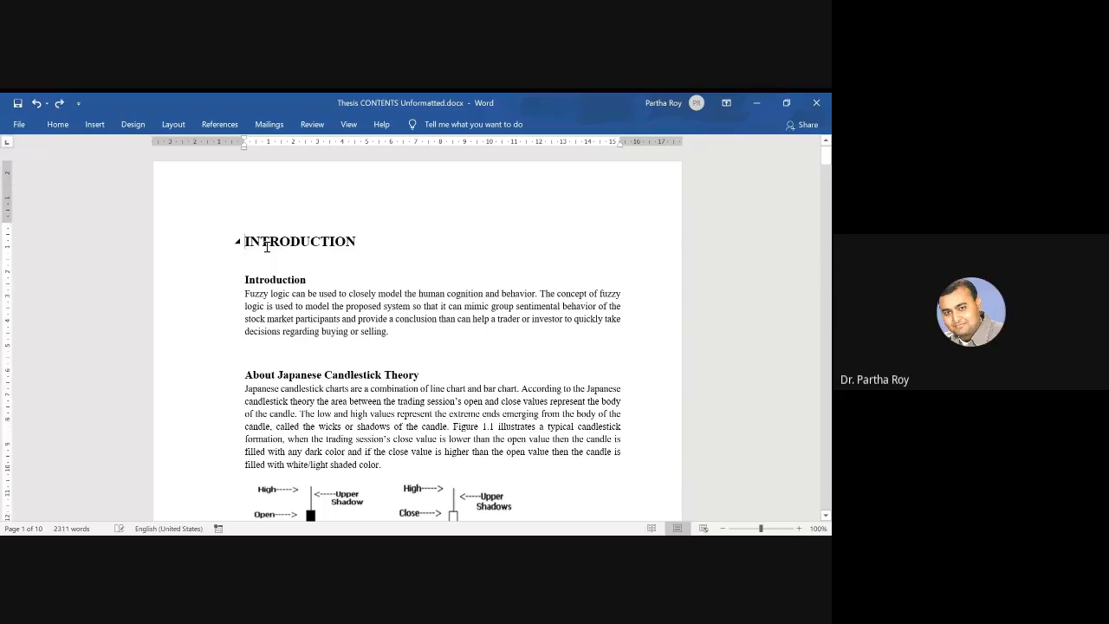
{"action": "left_click", "coordinate": [264, 244]}
{"action": "left_click_drag", "start_coordinate": [246, 241], "coordinate": [358, 240]}
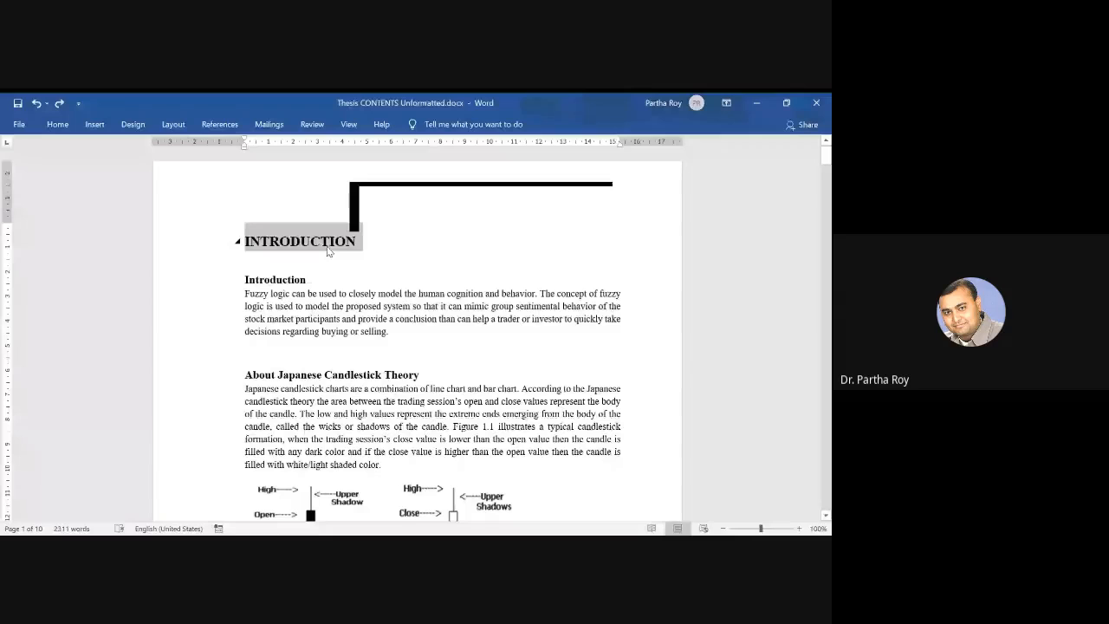
{"action": "left_click", "coordinate": [328, 251]}
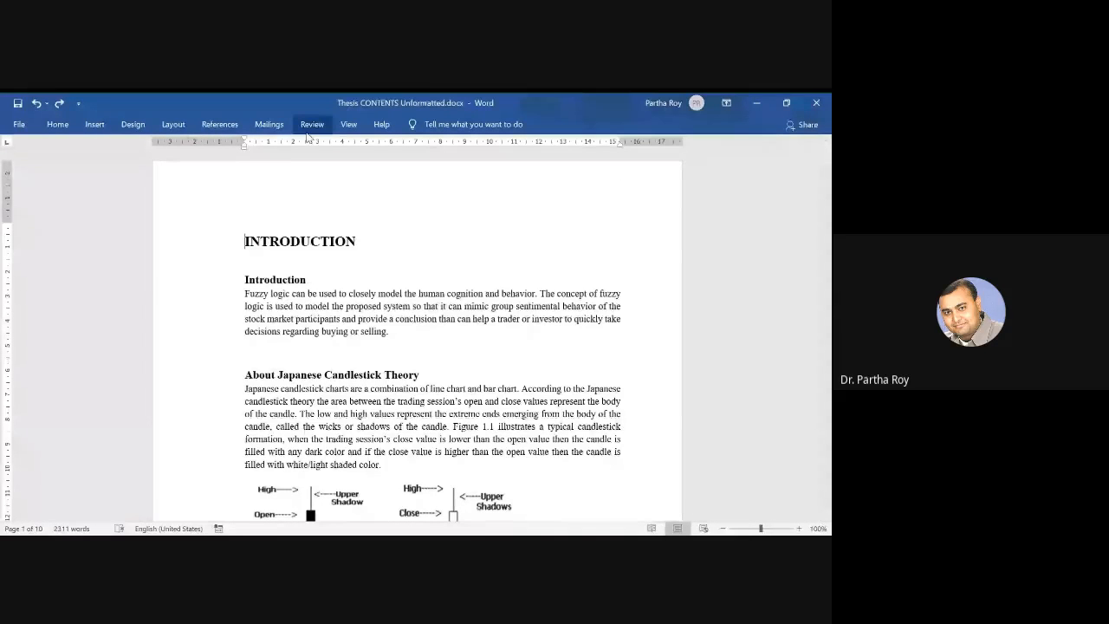
Compare the heading-linked multilevel list formats and reapply the "Chapter 1 Heading 1" format to the INTRODUCTION chapter heading.
{"action": "left_click", "coordinate": [58, 124]}
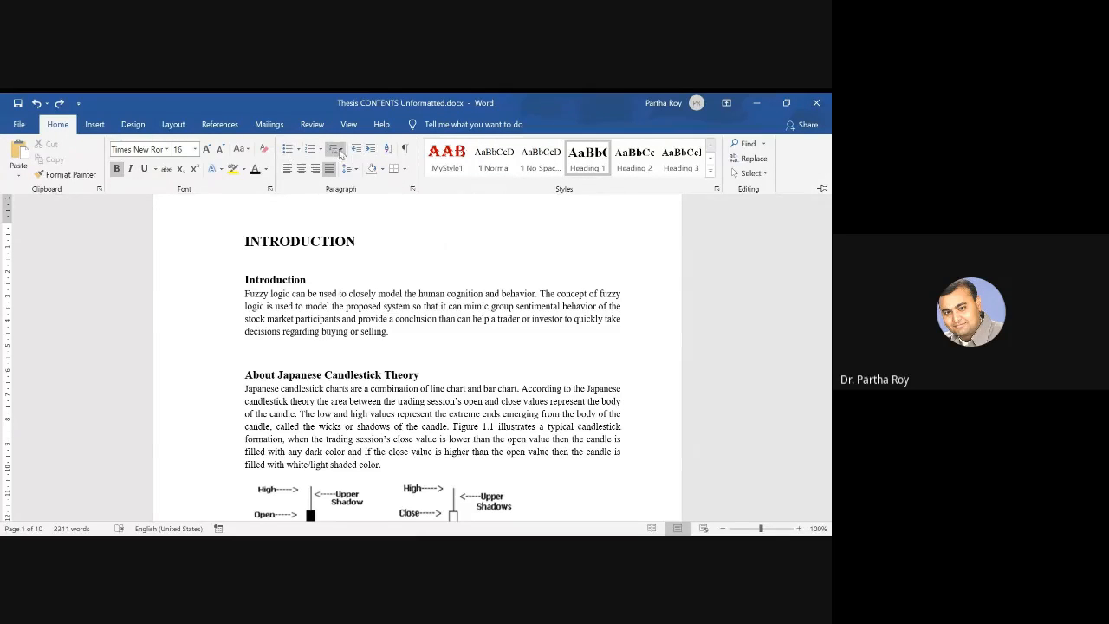
{"action": "left_click", "coordinate": [342, 151]}
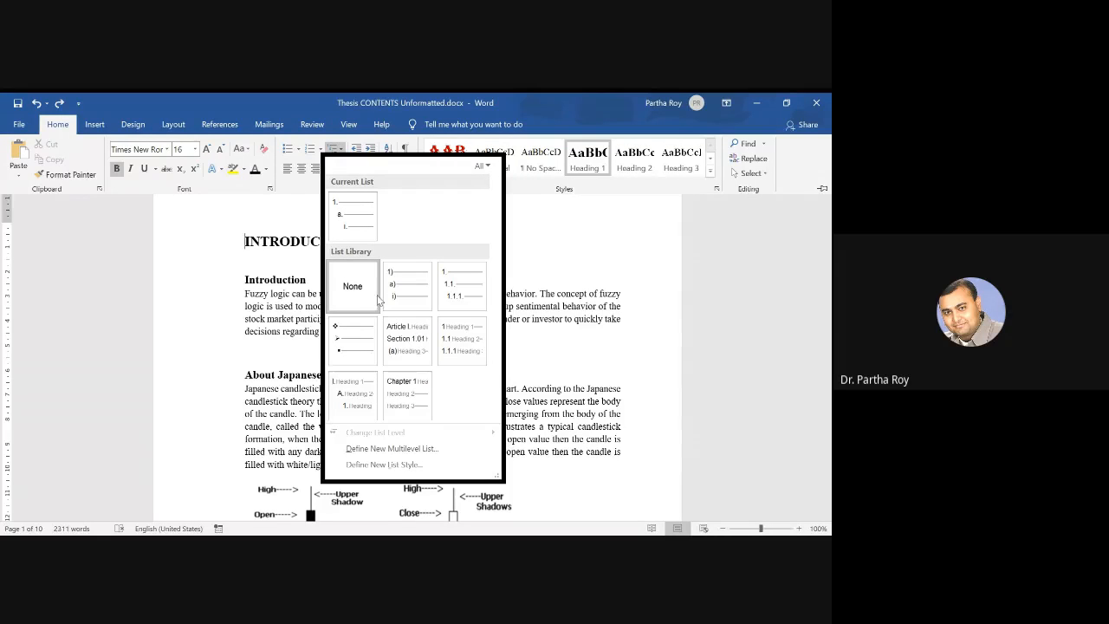
{"action": "mouse_move", "coordinate": [464, 355]}
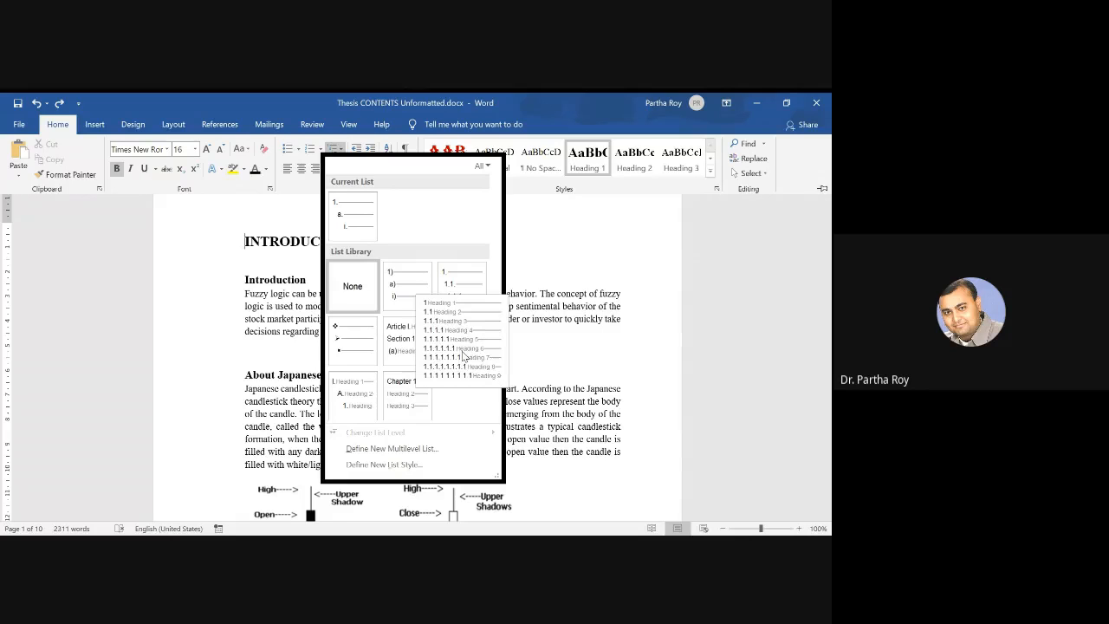
{"action": "mouse_move", "coordinate": [434, 404]}
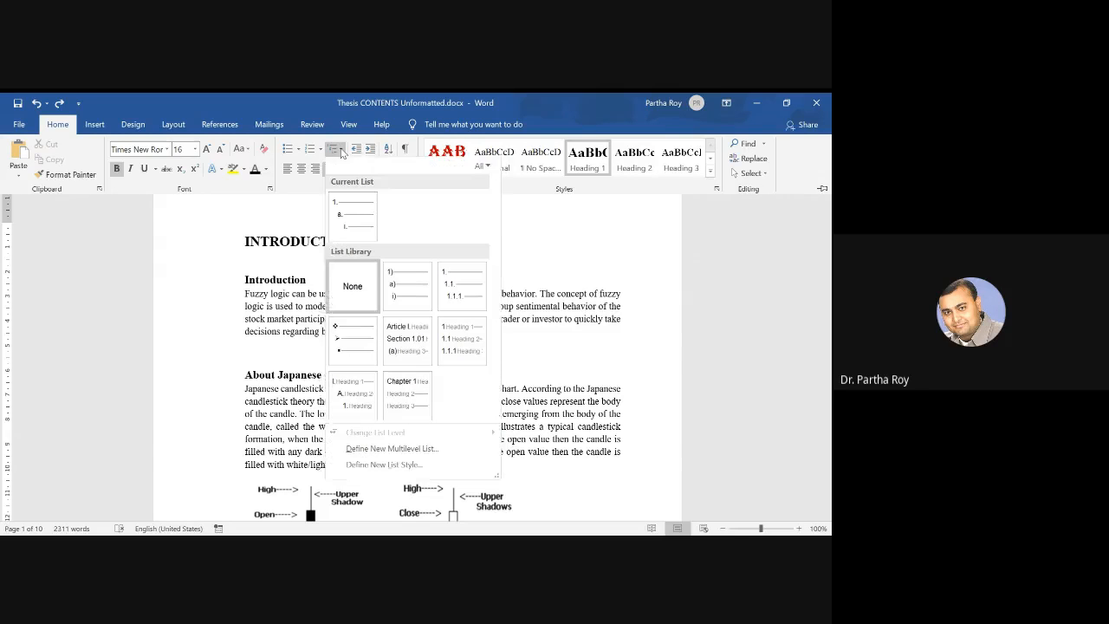
{"action": "mouse_move", "coordinate": [387, 330]}
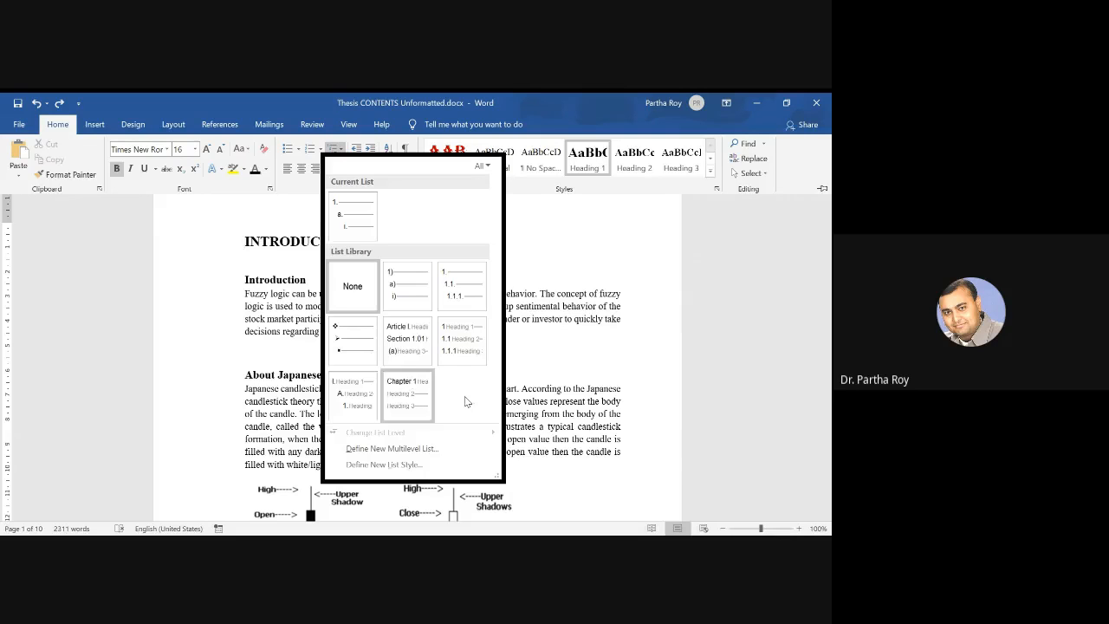
{"action": "left_click", "coordinate": [415, 396]}
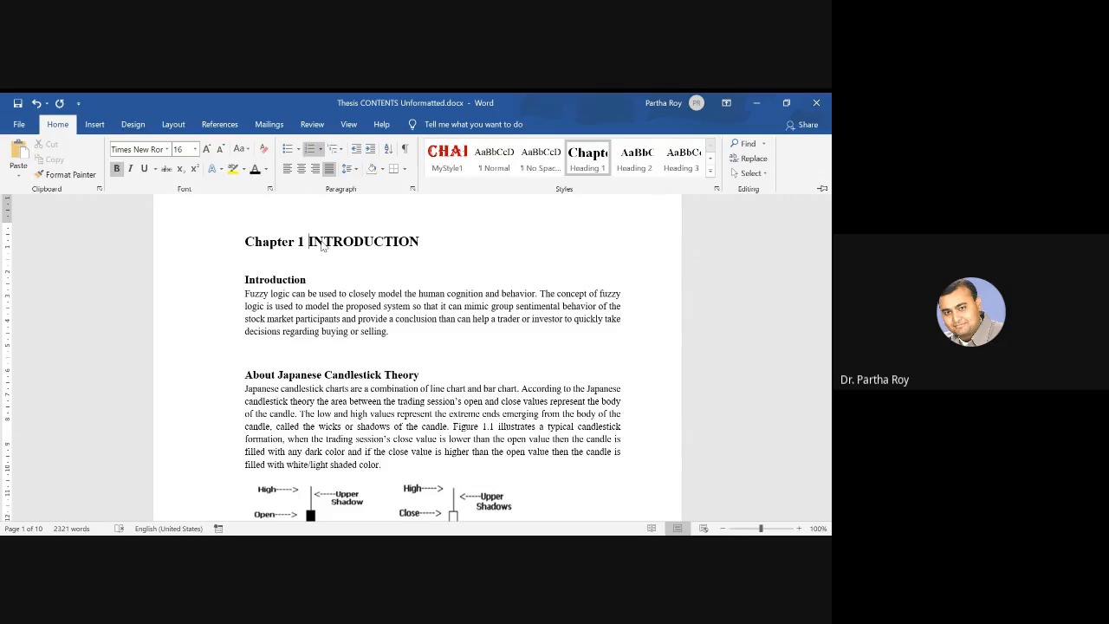
Check the chapter numbers on the REVIEW OF LITERATURE and PROPOSED METHODOLOGY headings.
{"action": "scroll", "coordinate": [334, 256], "scroll_direction": "down", "scroll_amount": 20}
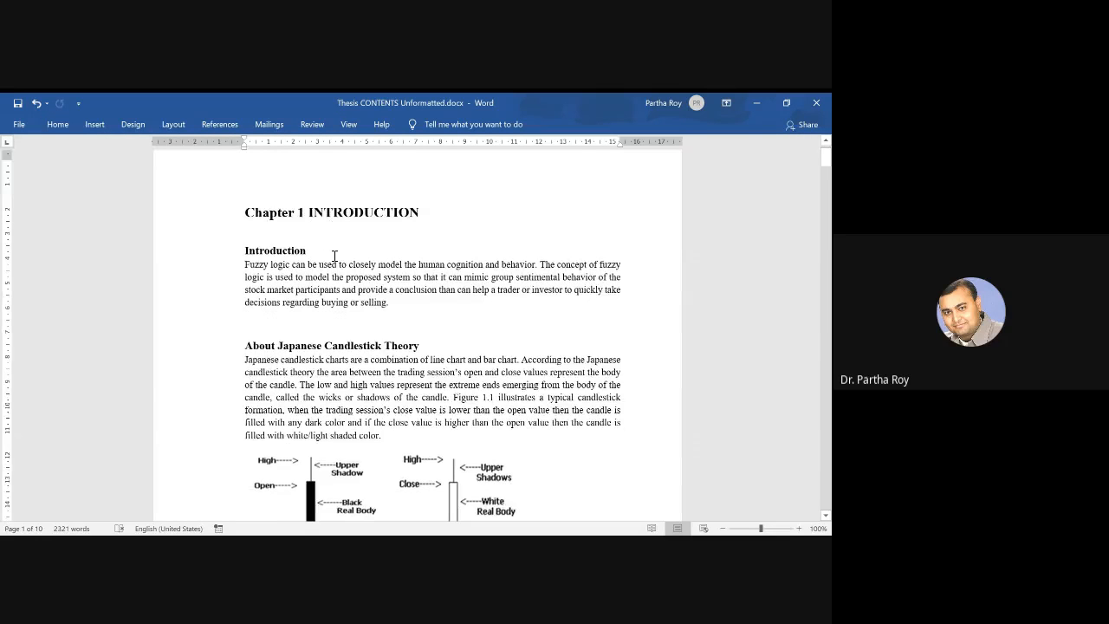
{"action": "scroll", "coordinate": [334, 256], "scroll_direction": "down", "scroll_amount": 2}
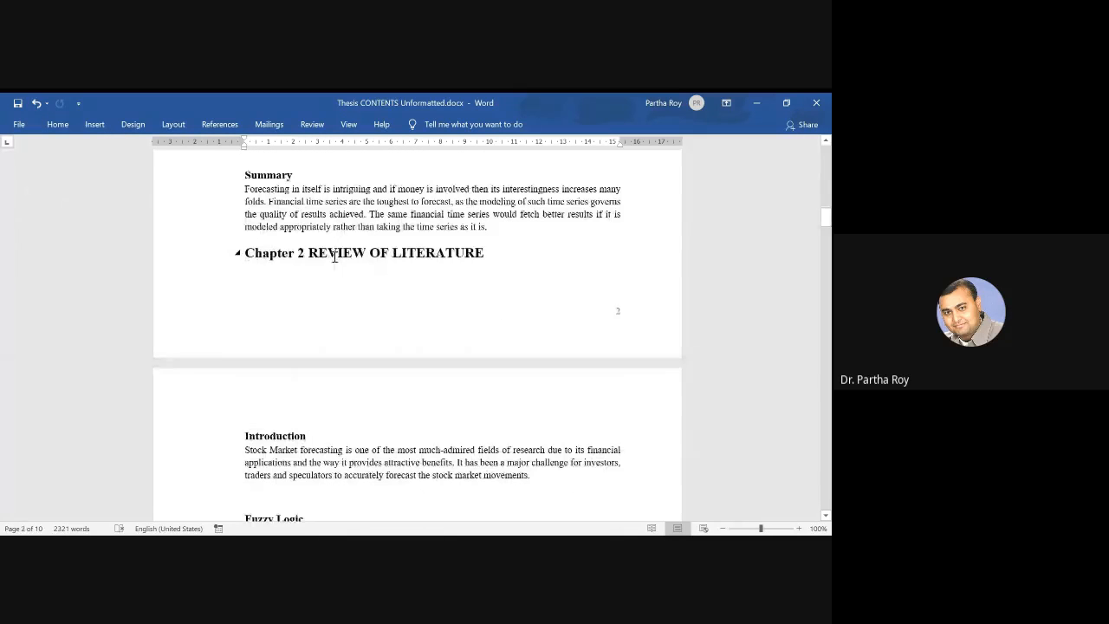
{"action": "double_click", "coordinate": [335, 258]}
{"action": "scroll", "coordinate": [335, 260], "scroll_direction": "down", "scroll_amount": 15}
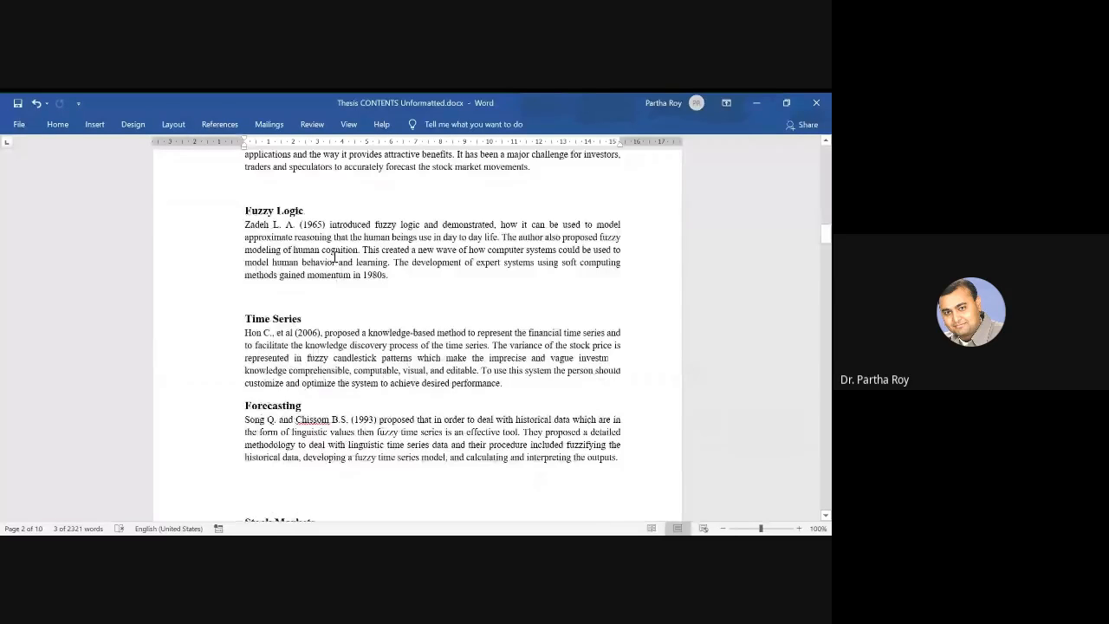
{"action": "scroll", "coordinate": [335, 257], "scroll_direction": "down", "scroll_amount": 7}
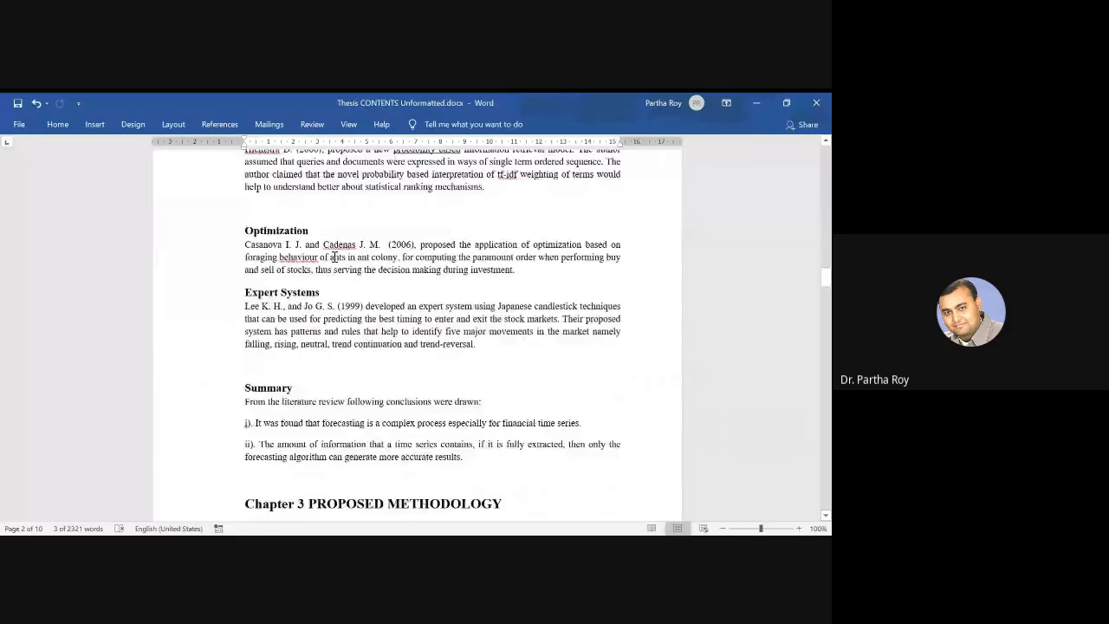
{"action": "double_click", "coordinate": [335, 341]}
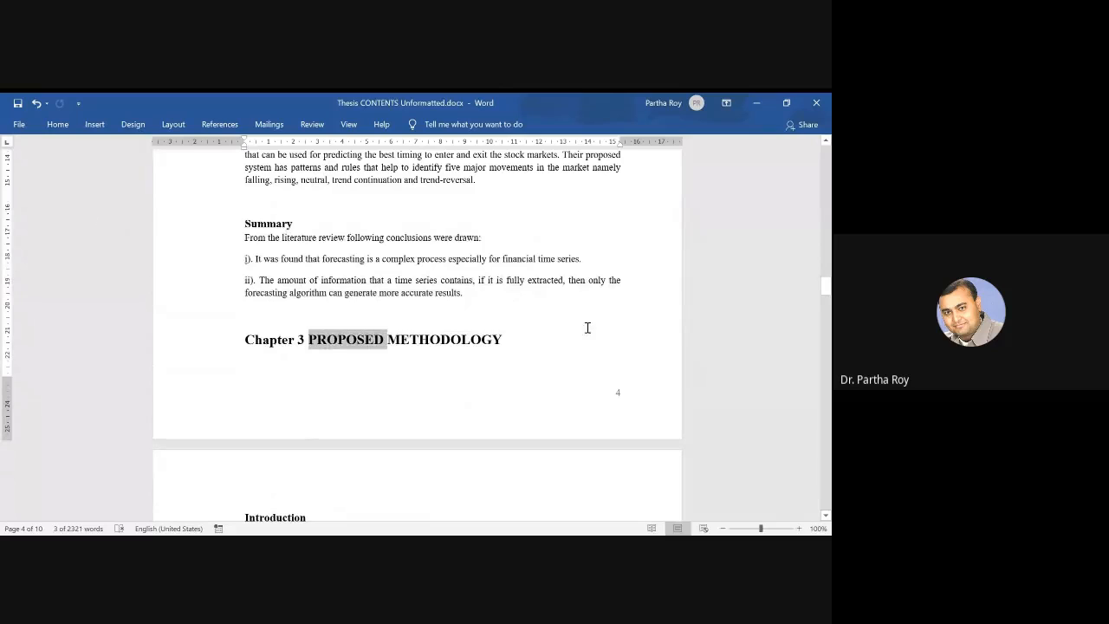
Undo the chapter numbering and apply the "1 Heading 1, 1.1 Heading 2, 1.1.1 Heading 3" multilevel list format to the INTRODUCTION chapter heading.
{"action": "left_click_drag", "start_coordinate": [829, 291], "coordinate": [828, 153]}
{"action": "key", "text": "ctrl+z"}
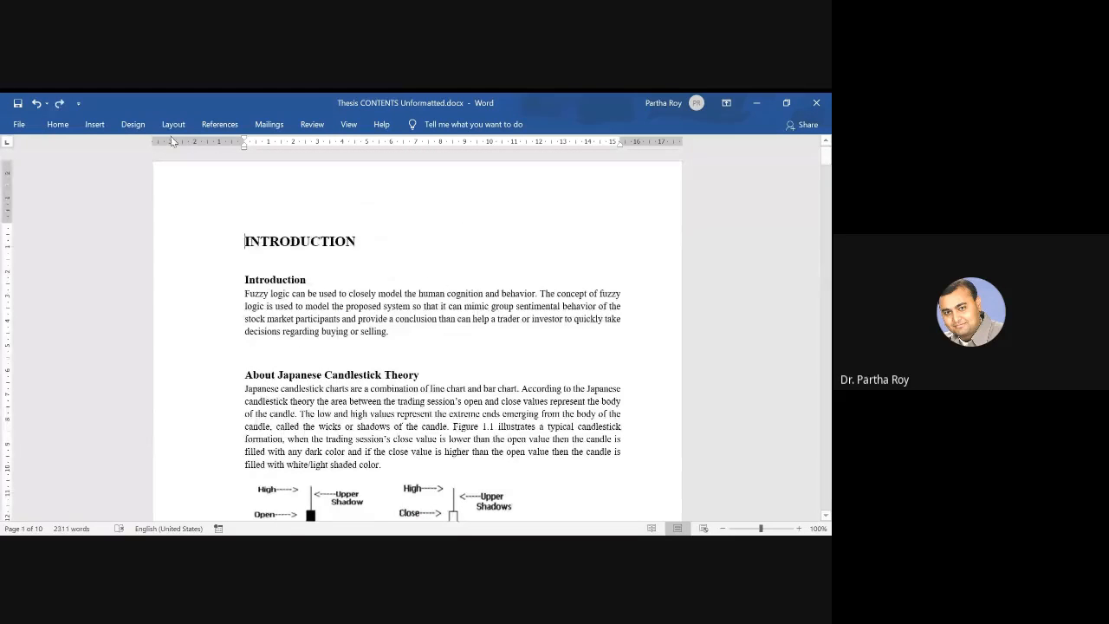
{"action": "left_click", "coordinate": [68, 127]}
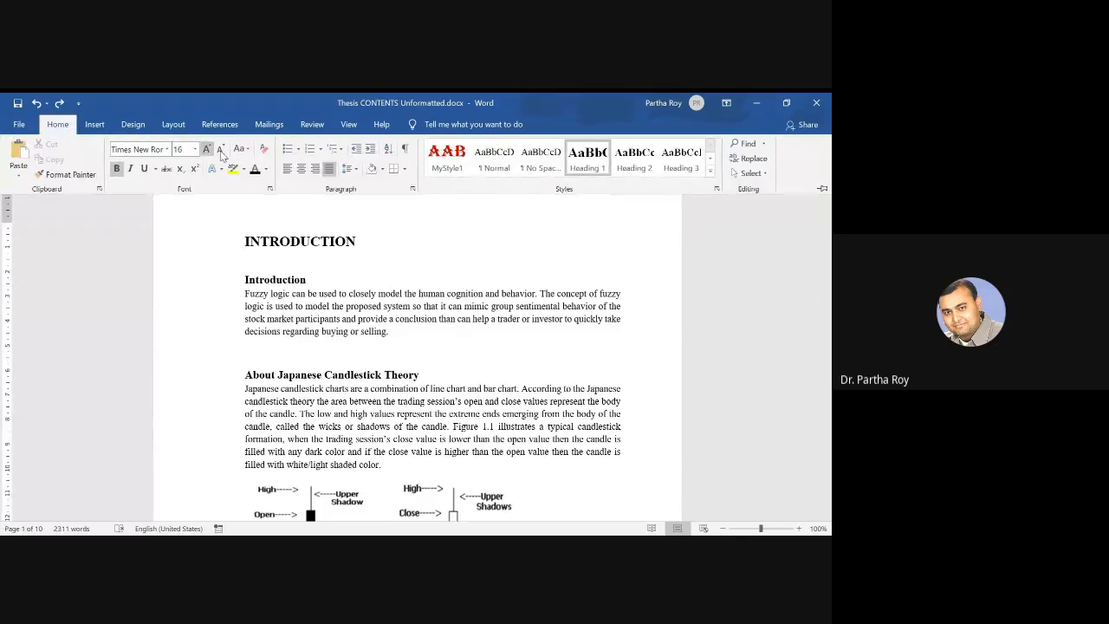
{"action": "left_click", "coordinate": [338, 149]}
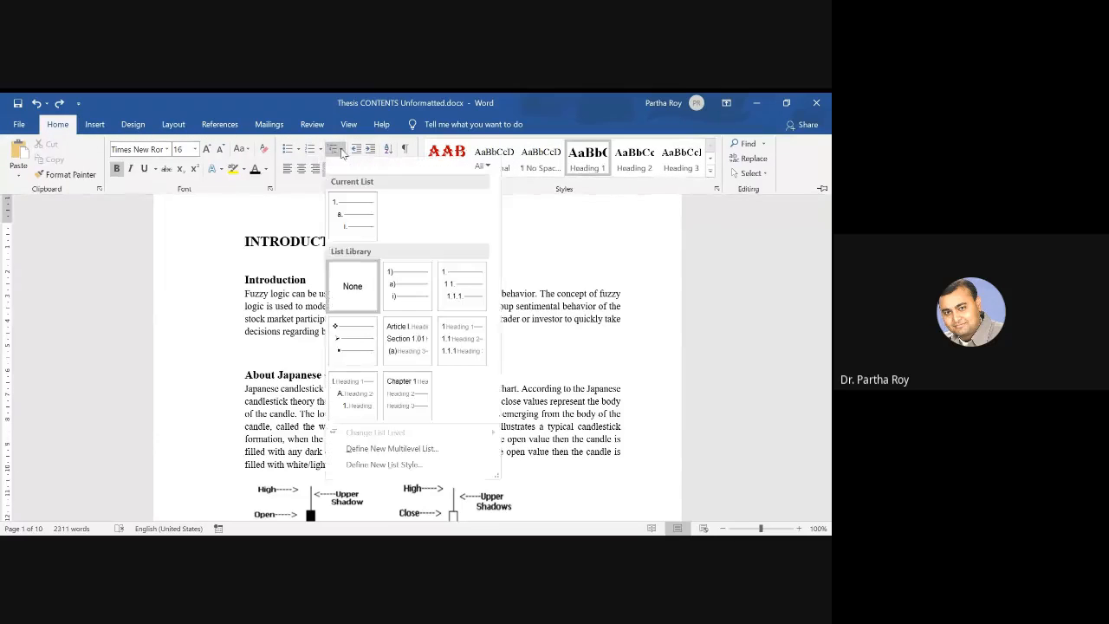
{"action": "left_click", "coordinate": [463, 340]}
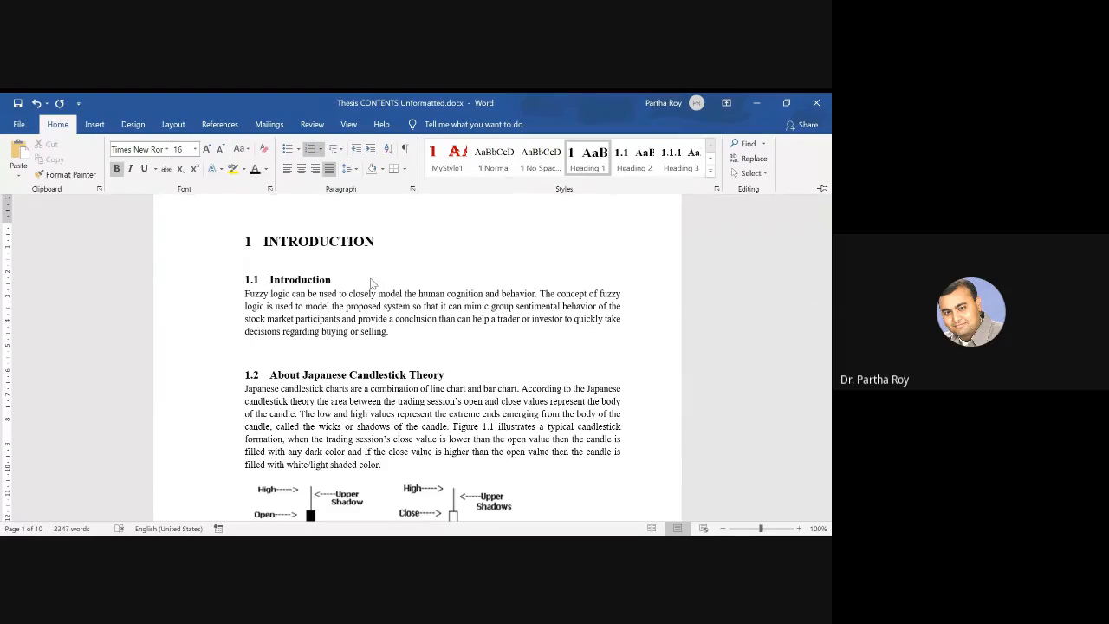
{"action": "key", "text": "ctrl+F1"}
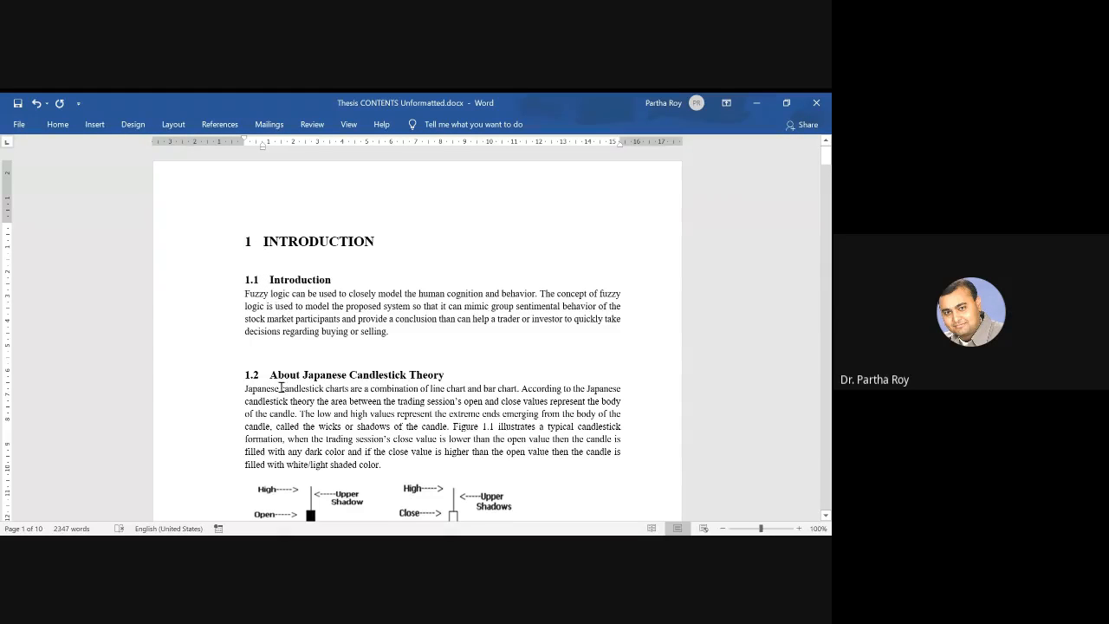
Review the section numbering of the subheadings throughout the INTRODUCTION chapter.
{"action": "scroll", "coordinate": [300, 384], "scroll_direction": "down", "scroll_amount": 4}
{"action": "scroll", "coordinate": [301, 382], "scroll_direction": "down", "scroll_amount": 5}
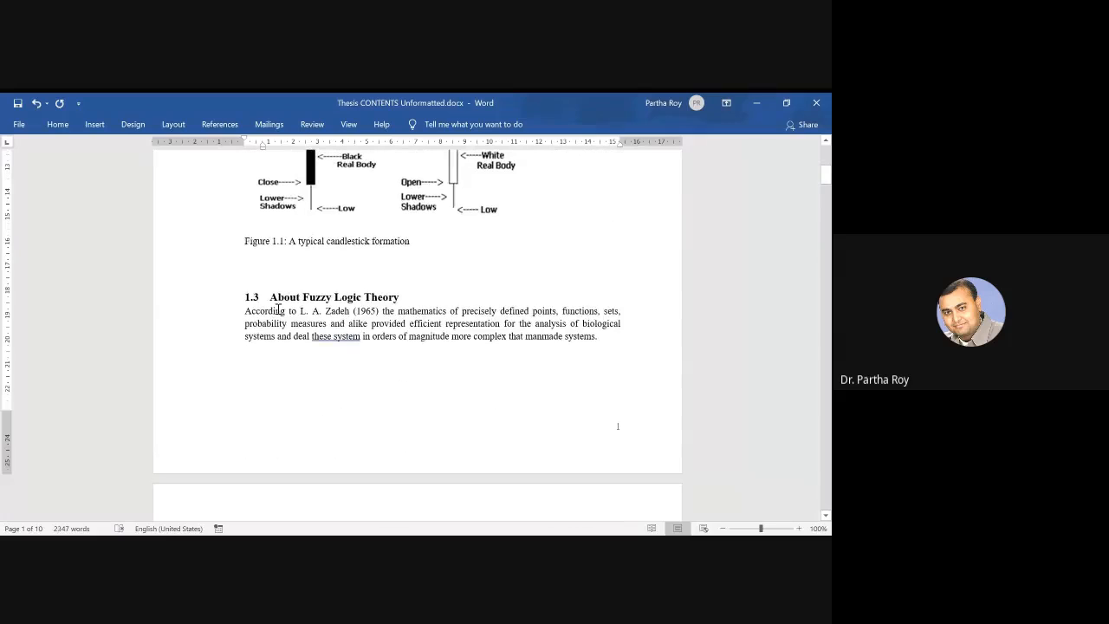
{"action": "scroll", "coordinate": [276, 299], "scroll_direction": "down", "scroll_amount": 15}
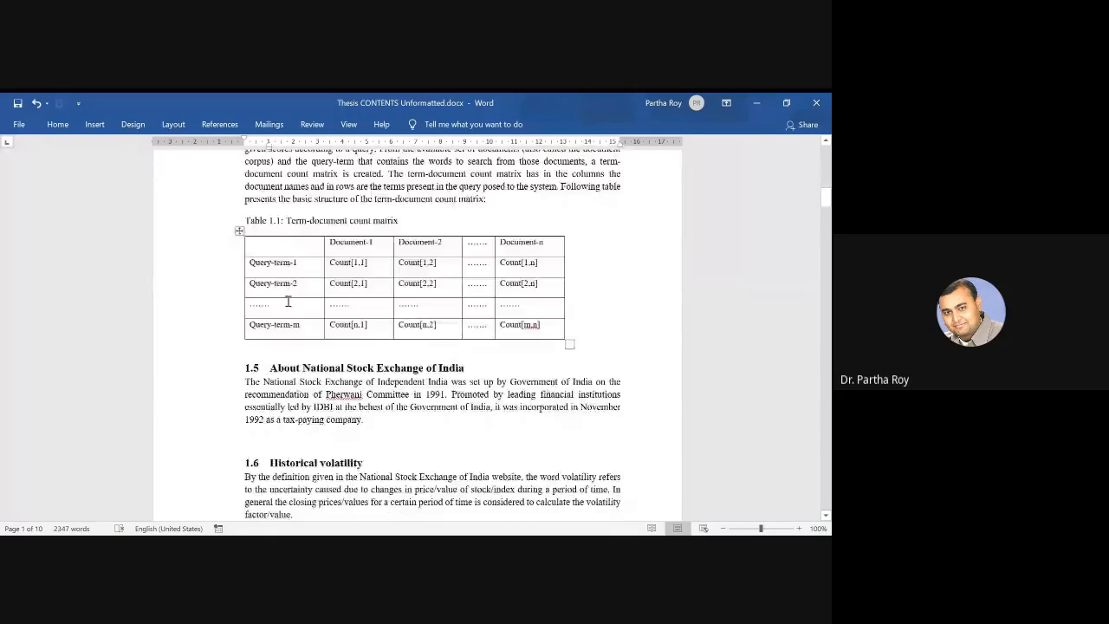
{"action": "scroll", "coordinate": [288, 301], "scroll_direction": "down", "scroll_amount": 5}
Review the numbering of the REVIEW OF LITERATURE chapter heading and its subheadings, from Introduction through Expert Systems.
{"action": "left_click_drag", "start_coordinate": [265, 252], "coordinate": [429, 248]}
{"action": "scroll", "coordinate": [332, 364], "scroll_direction": "down", "scroll_amount": 2}
{"action": "left_click_drag", "start_coordinate": [280, 377], "coordinate": [332, 400]}
{"action": "scroll", "coordinate": [296, 379], "scroll_direction": "down", "scroll_amount": 2}
{"action": "scroll", "coordinate": [366, 433], "scroll_direction": "up", "scroll_amount": 4}
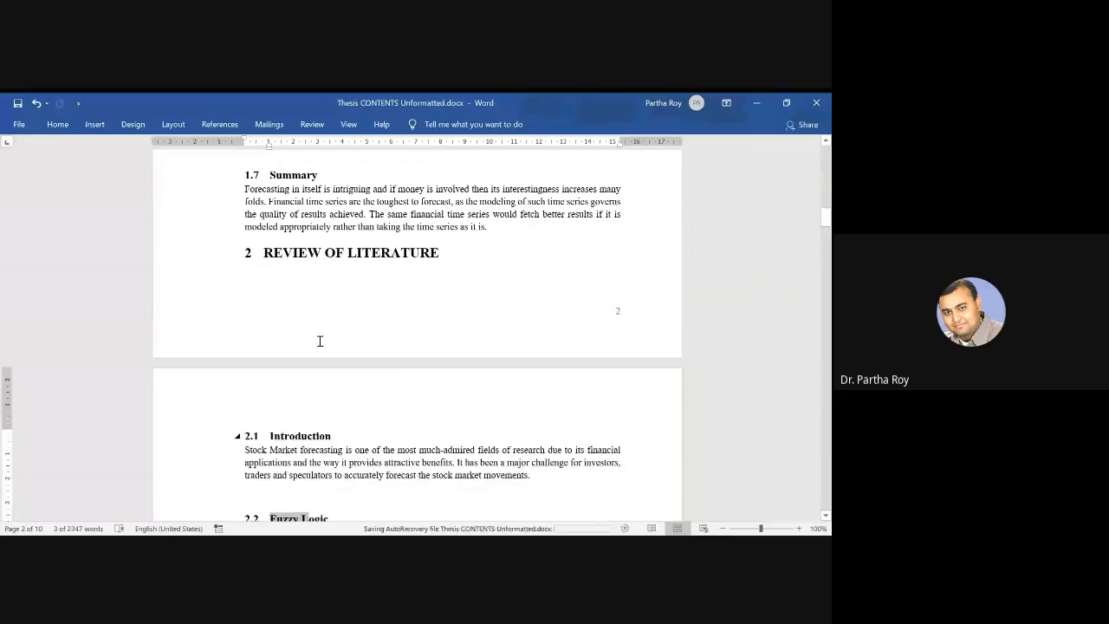
{"action": "left_click_drag", "start_coordinate": [262, 252], "coordinate": [337, 250]}
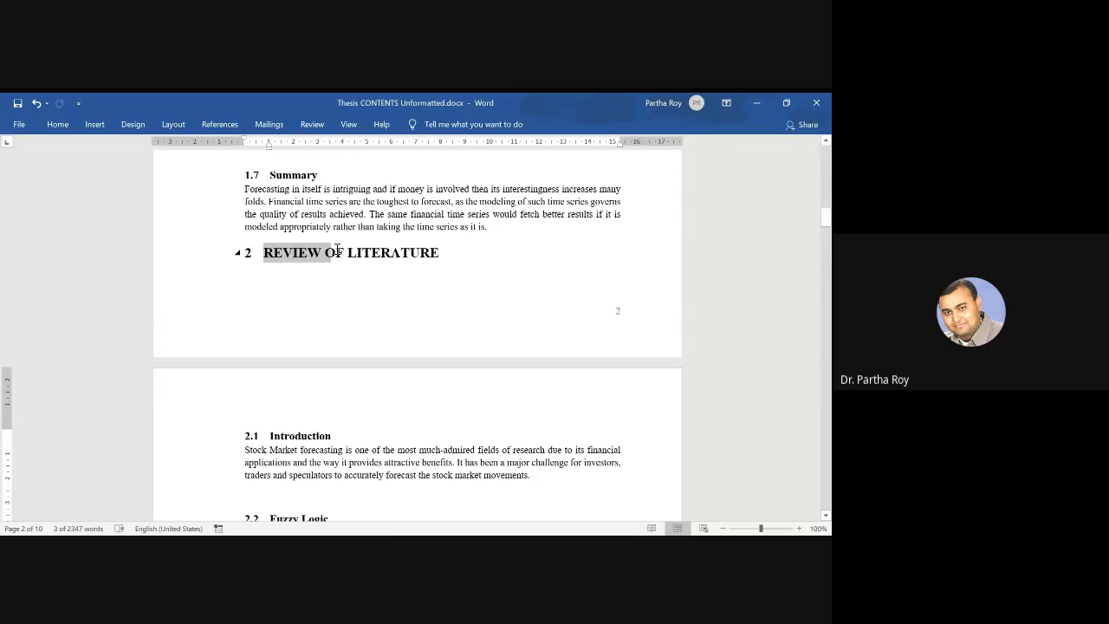
{"action": "scroll", "coordinate": [342, 442], "scroll_direction": "down", "scroll_amount": 2}
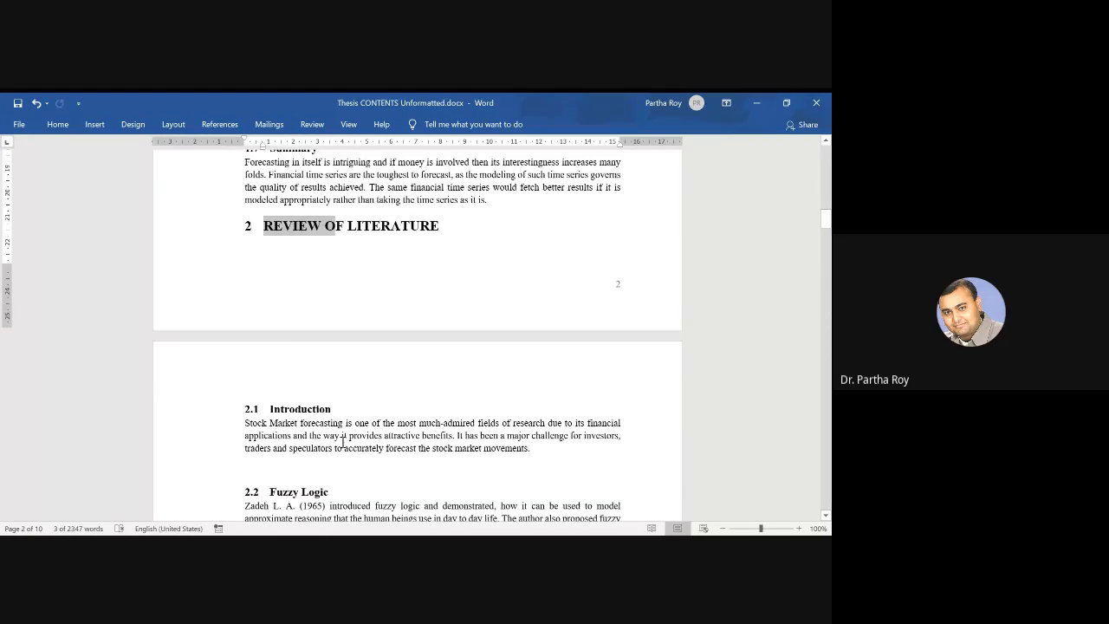
{"action": "left_click_drag", "start_coordinate": [269, 342], "coordinate": [284, 366]}
{"action": "scroll", "coordinate": [309, 370], "scroll_direction": "down", "scroll_amount": 1}
{"action": "scroll", "coordinate": [286, 365], "scroll_direction": "down", "scroll_amount": 12}
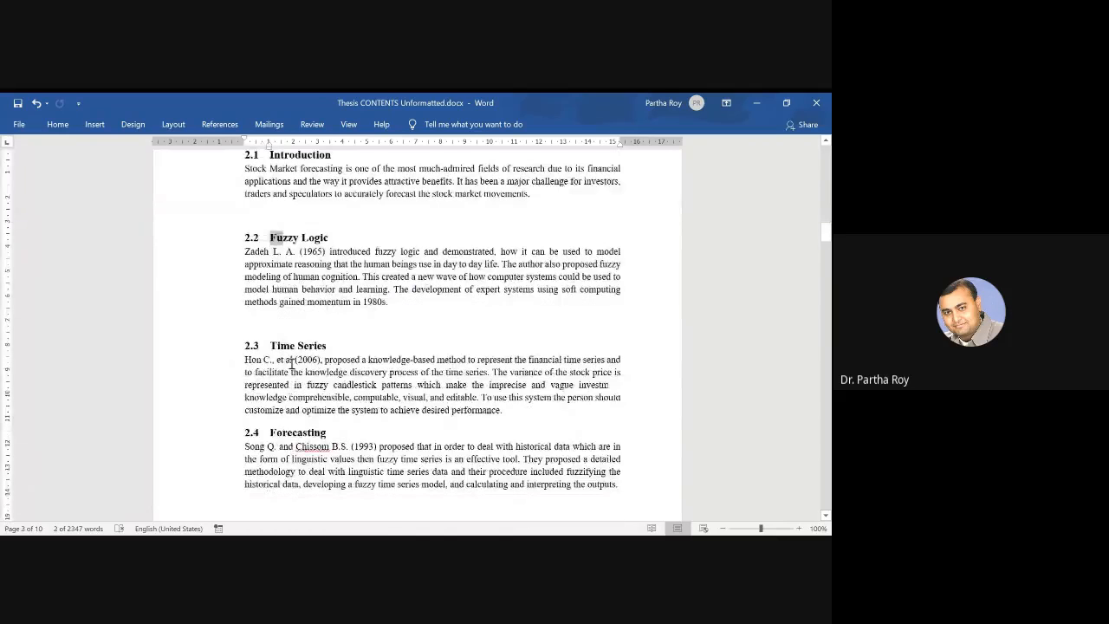
{"action": "scroll", "coordinate": [292, 363], "scroll_direction": "down", "scroll_amount": 15}
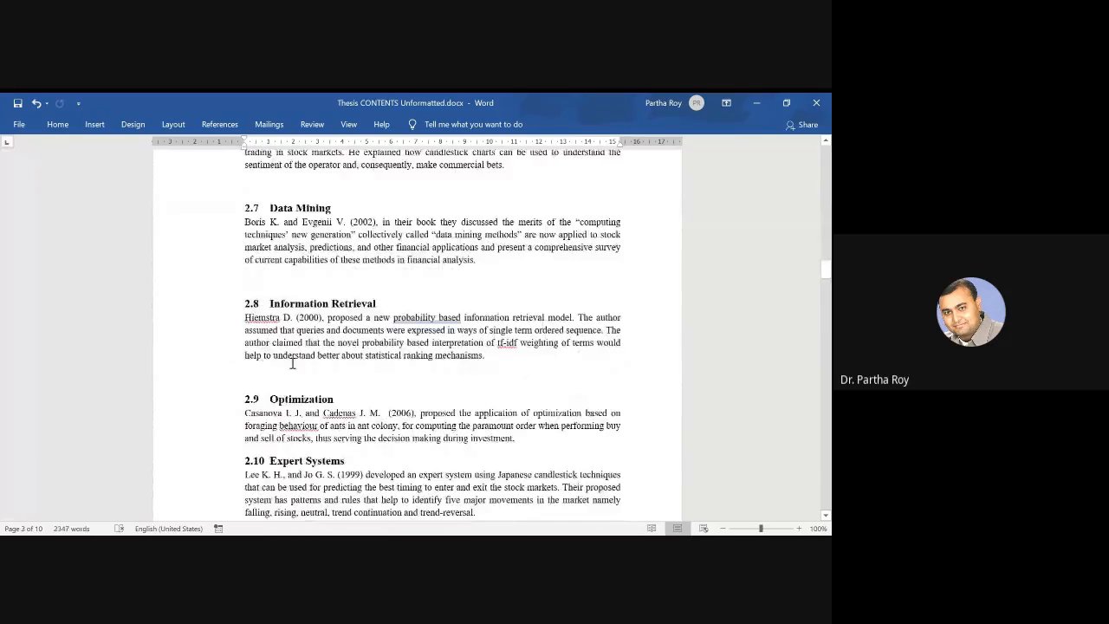
{"action": "scroll", "coordinate": [465, 371], "scroll_direction": "down", "scroll_amount": 10}
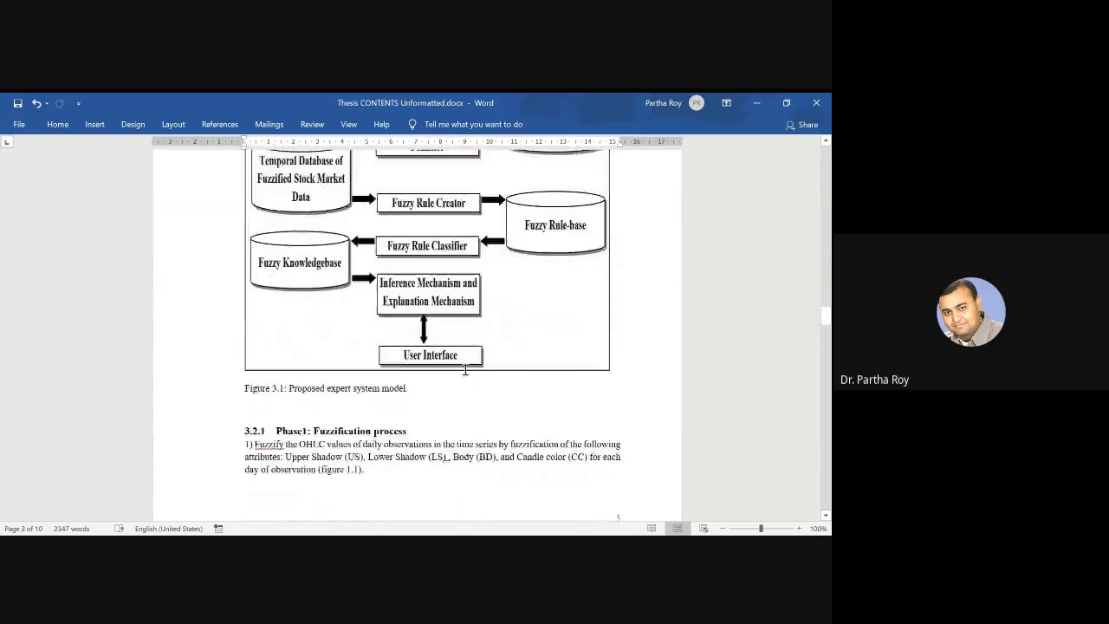
Review the numbering of the phase-wise representation section, its three Phase subsections and the Practical Example section in the PROPOSED METHODOLOGY chapter.
{"action": "scroll", "coordinate": [466, 370], "scroll_direction": "up", "scroll_amount": 3}
{"action": "scroll", "coordinate": [465, 371], "scroll_direction": "up", "scroll_amount": 5}
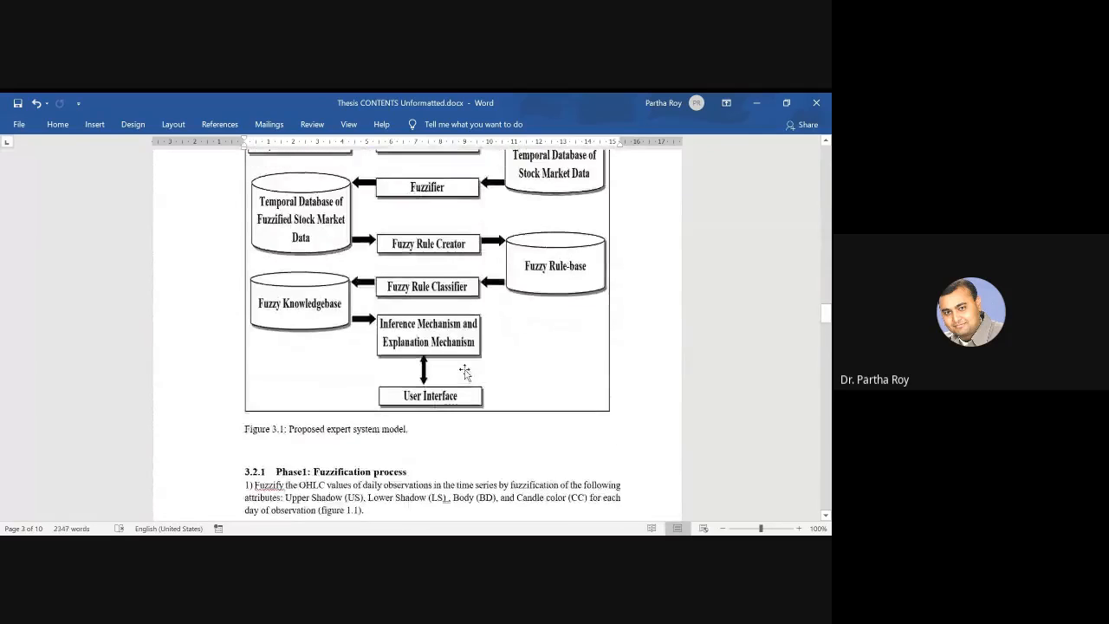
{"action": "left_click", "coordinate": [267, 194]}
{"action": "key", "text": "BackSpace"}
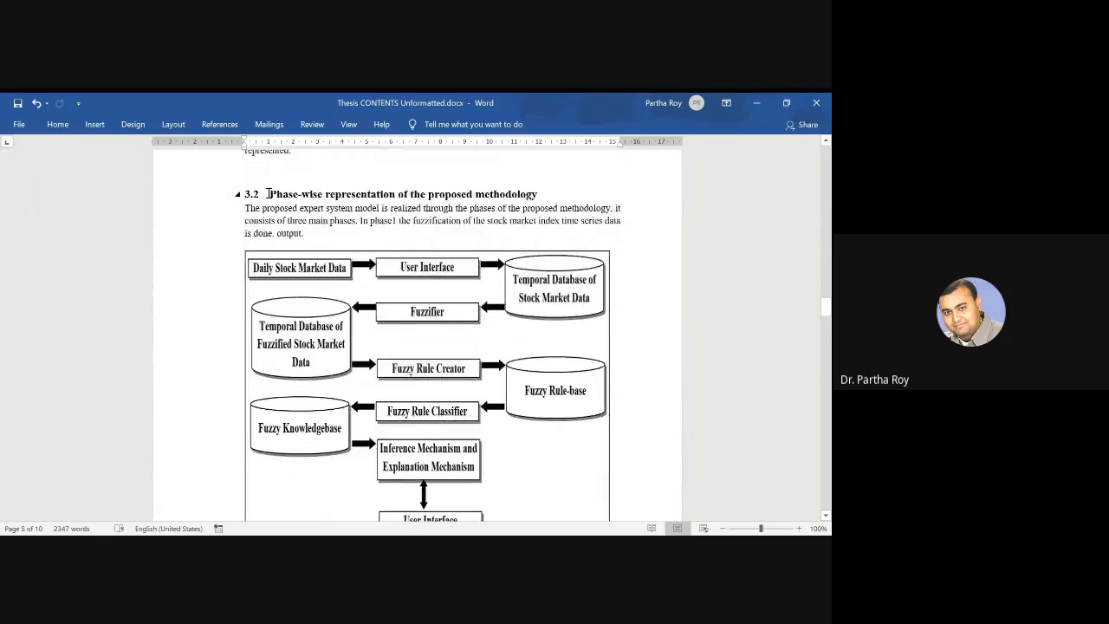
{"action": "left_click_drag", "start_coordinate": [267, 194], "coordinate": [486, 196]}
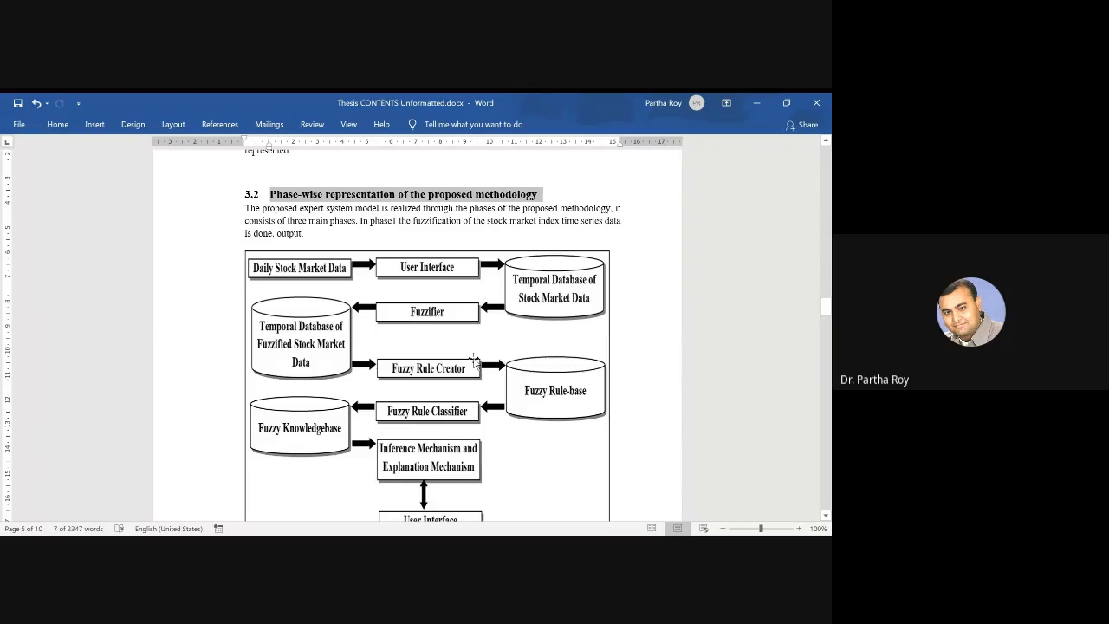
{"action": "scroll", "coordinate": [474, 360], "scroll_direction": "down", "scroll_amount": 6}
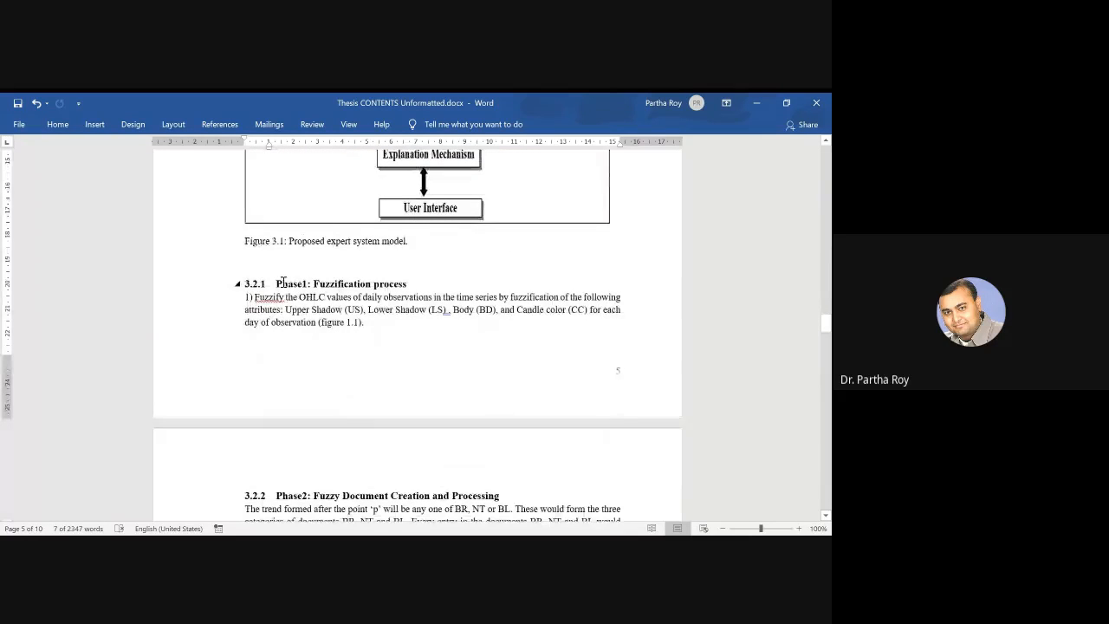
{"action": "left_click_drag", "start_coordinate": [280, 282], "coordinate": [348, 284]}
{"action": "scroll", "coordinate": [368, 305], "scroll_direction": "down", "scroll_amount": 1}
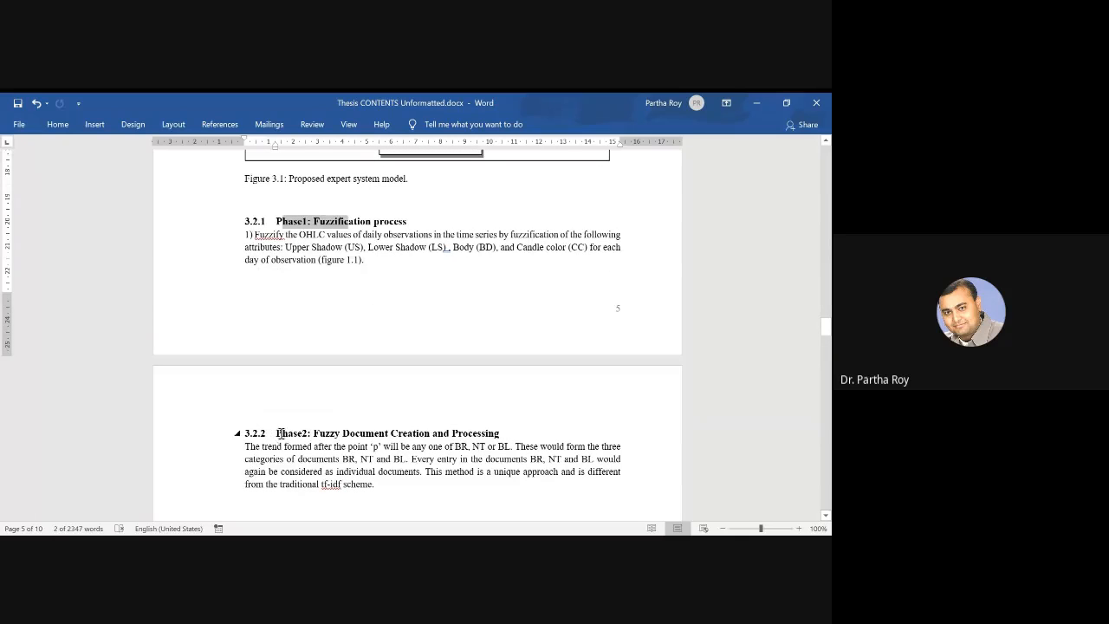
{"action": "left_click_drag", "start_coordinate": [280, 433], "coordinate": [351, 431]}
{"action": "scroll", "coordinate": [352, 432], "scroll_direction": "down", "scroll_amount": 2}
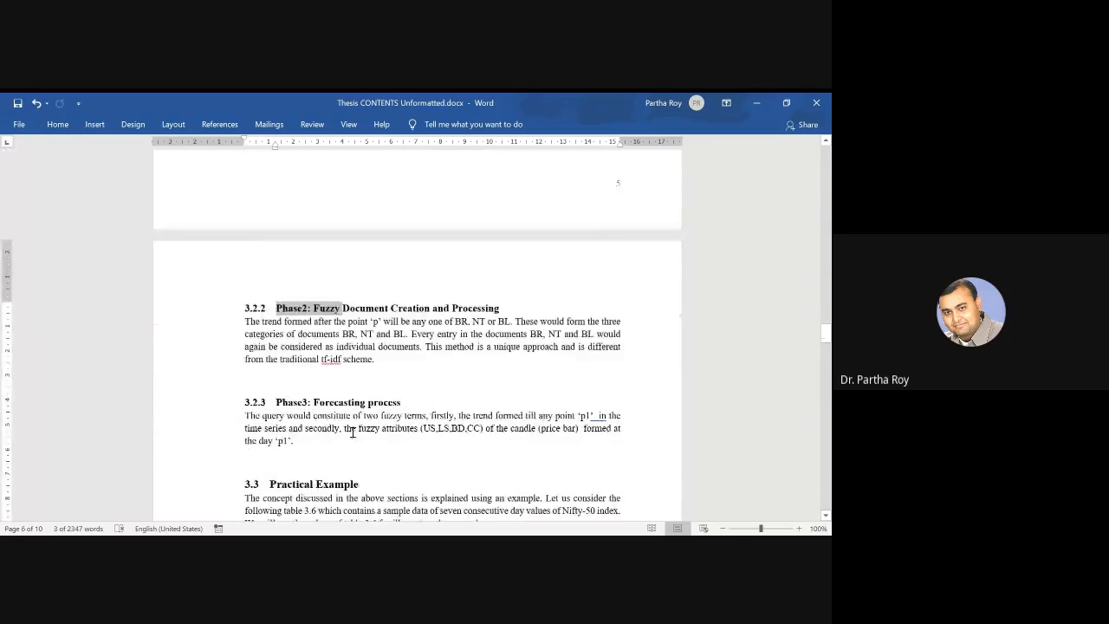
{"action": "left_click_drag", "start_coordinate": [277, 402], "coordinate": [334, 400]}
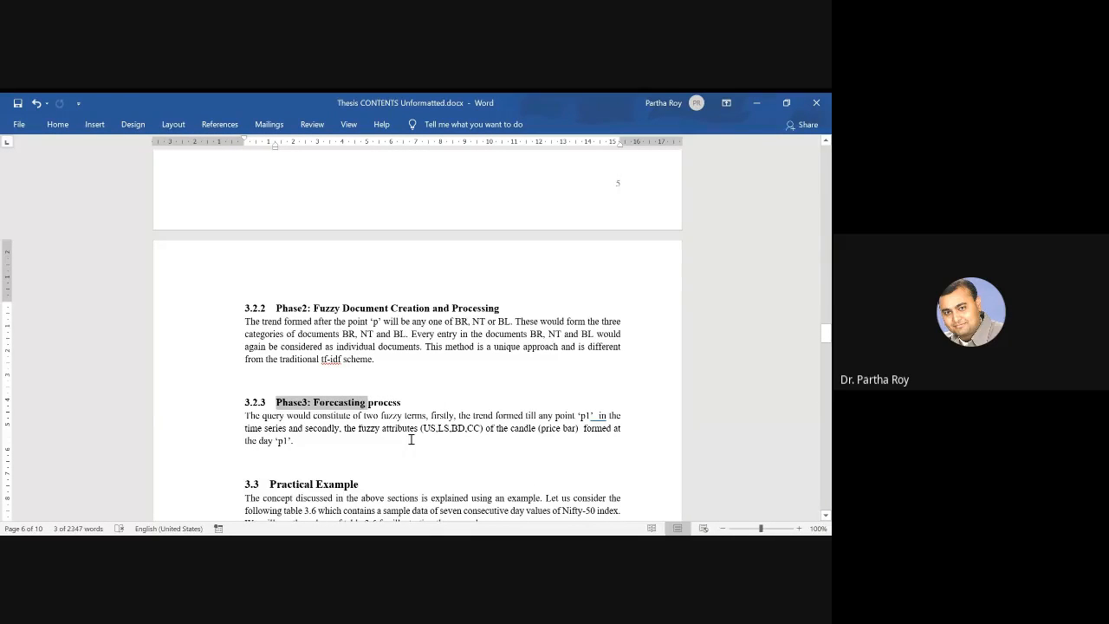
{"action": "scroll", "coordinate": [328, 451], "scroll_direction": "down", "scroll_amount": 1}
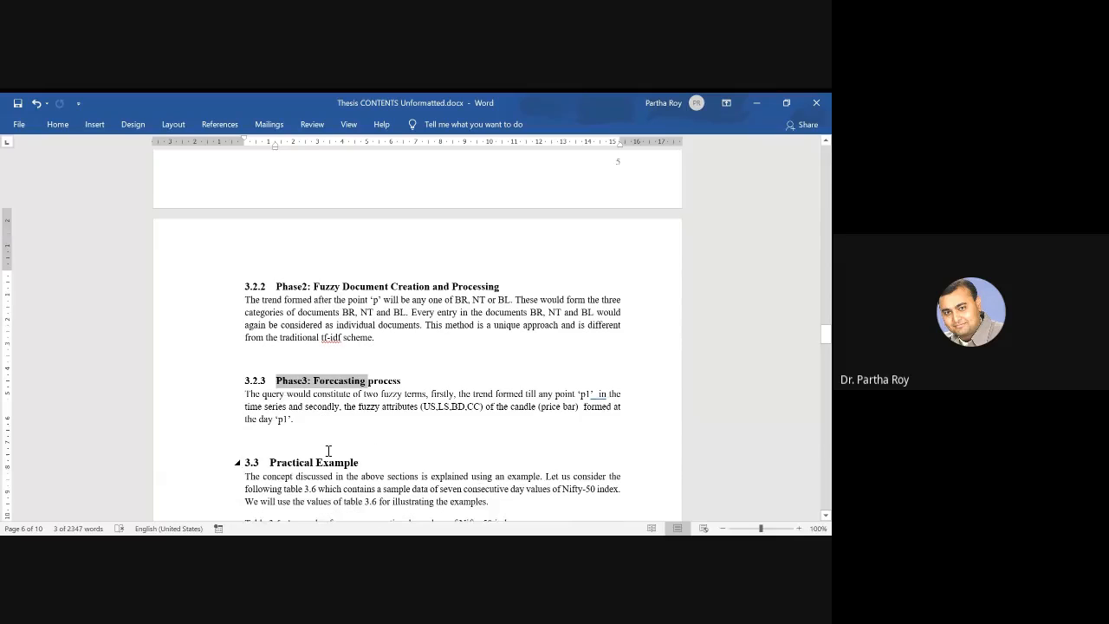
{"action": "scroll", "coordinate": [328, 451], "scroll_direction": "down", "scroll_amount": 2}
{"action": "left_click_drag", "start_coordinate": [288, 422], "coordinate": [313, 422]}
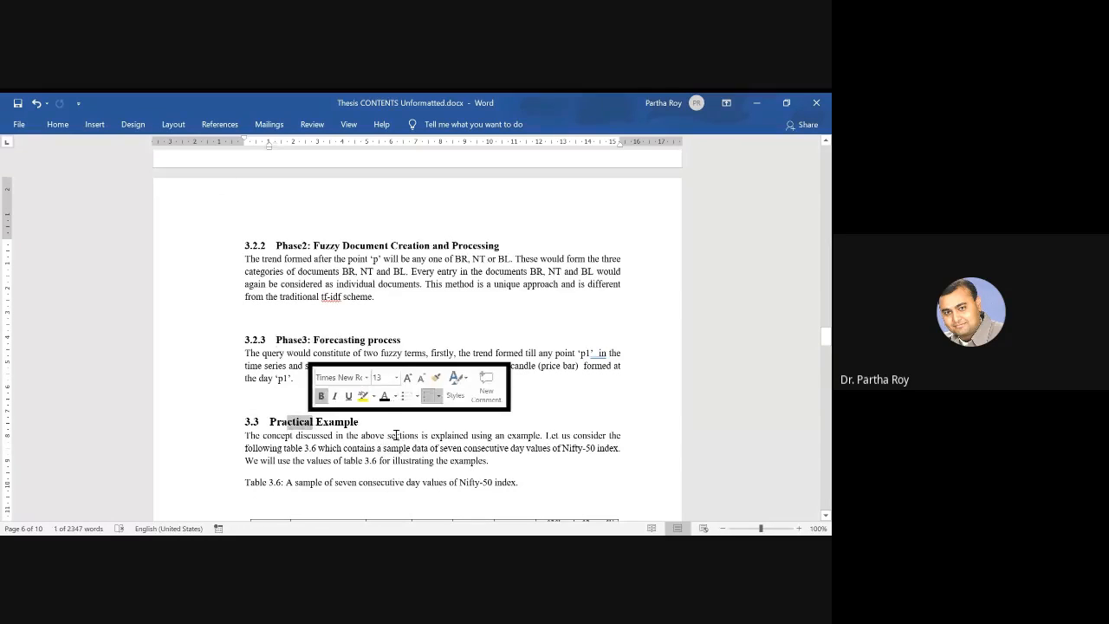
{"action": "scroll", "coordinate": [377, 378], "scroll_direction": "down", "scroll_amount": 4}
Check the section numbers backwards from Practical Example to the REVIEW OF LITERATURE chapter heading.
{"action": "scroll", "coordinate": [354, 360], "scroll_direction": "up", "scroll_amount": 6}
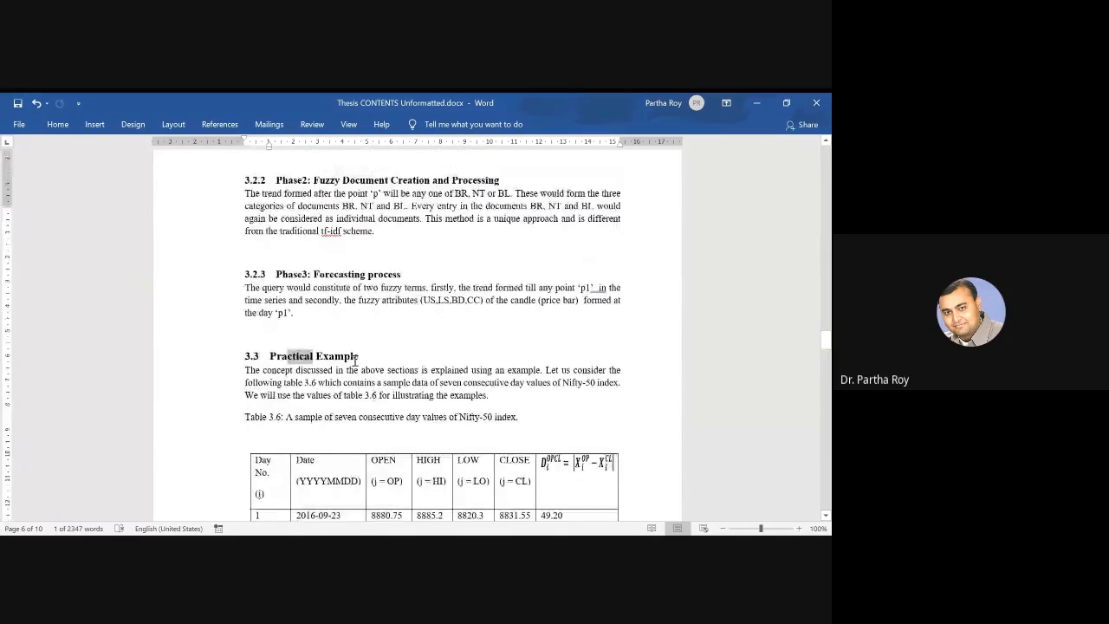
{"action": "scroll", "coordinate": [355, 360], "scroll_direction": "up", "scroll_amount": 15}
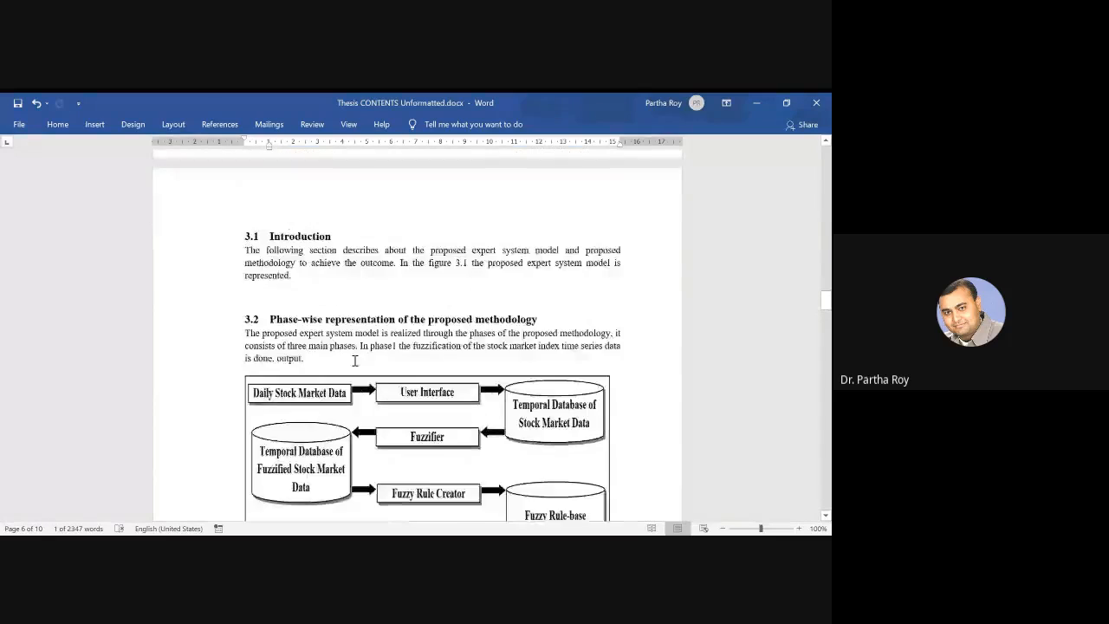
{"action": "scroll", "coordinate": [354, 360], "scroll_direction": "up", "scroll_amount": 15}
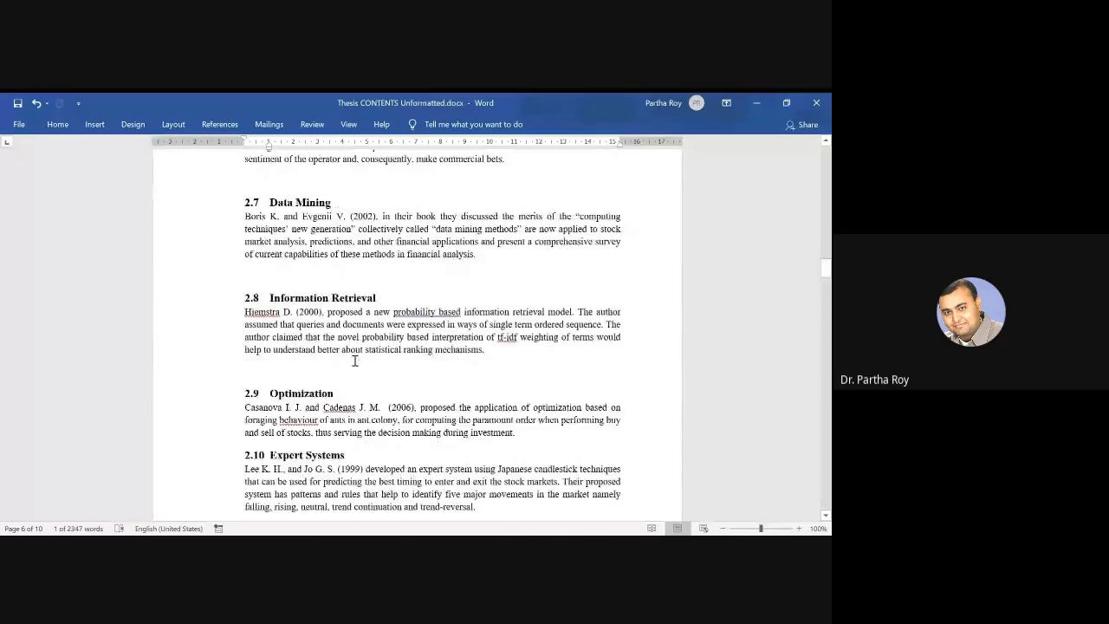
{"action": "scroll", "coordinate": [354, 361], "scroll_direction": "up", "scroll_amount": 15}
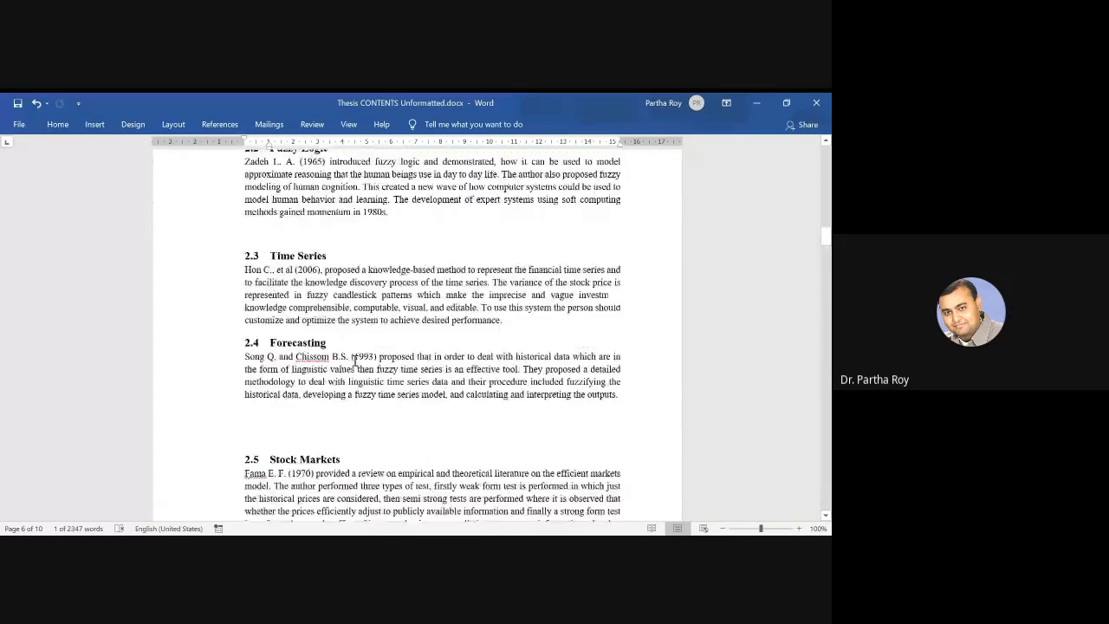
{"action": "scroll", "coordinate": [355, 361], "scroll_direction": "up", "scroll_amount": 10}
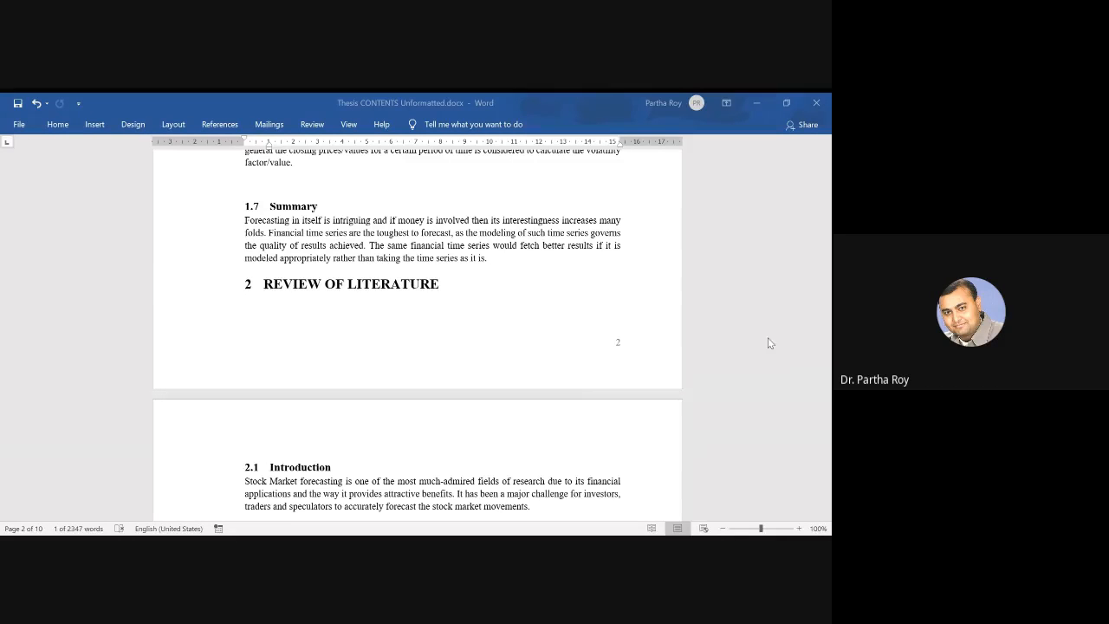
Examine the numbered REVIEW OF LITERATURE headings in Outline view, and return to the normal page view.
{"action": "left_click", "coordinate": [384, 337]}
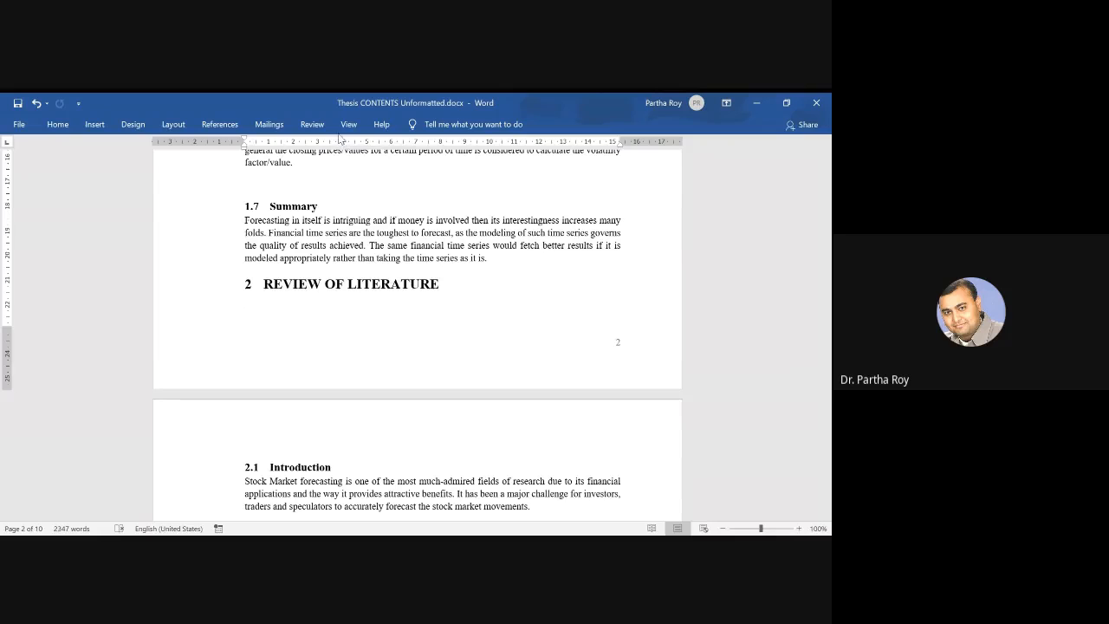
{"action": "left_click", "coordinate": [348, 124]}
{"action": "left_click", "coordinate": [102, 144]}
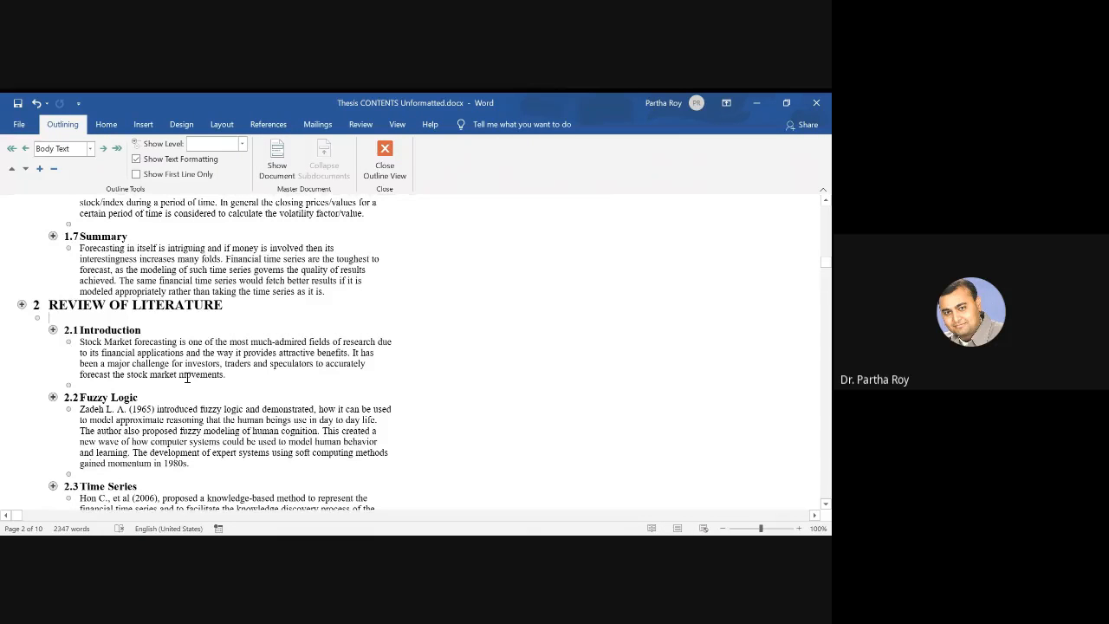
{"action": "scroll", "coordinate": [187, 378], "scroll_direction": "down", "scroll_amount": 15}
{"action": "scroll", "coordinate": [187, 377], "scroll_direction": "up", "scroll_amount": 6}
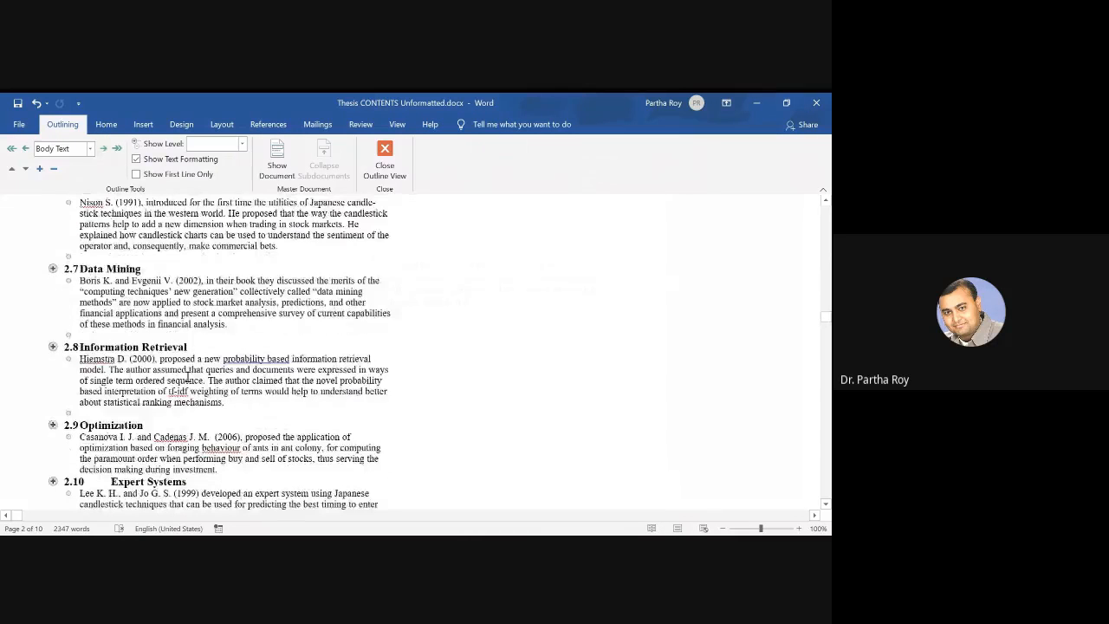
{"action": "left_click", "coordinate": [383, 165]}
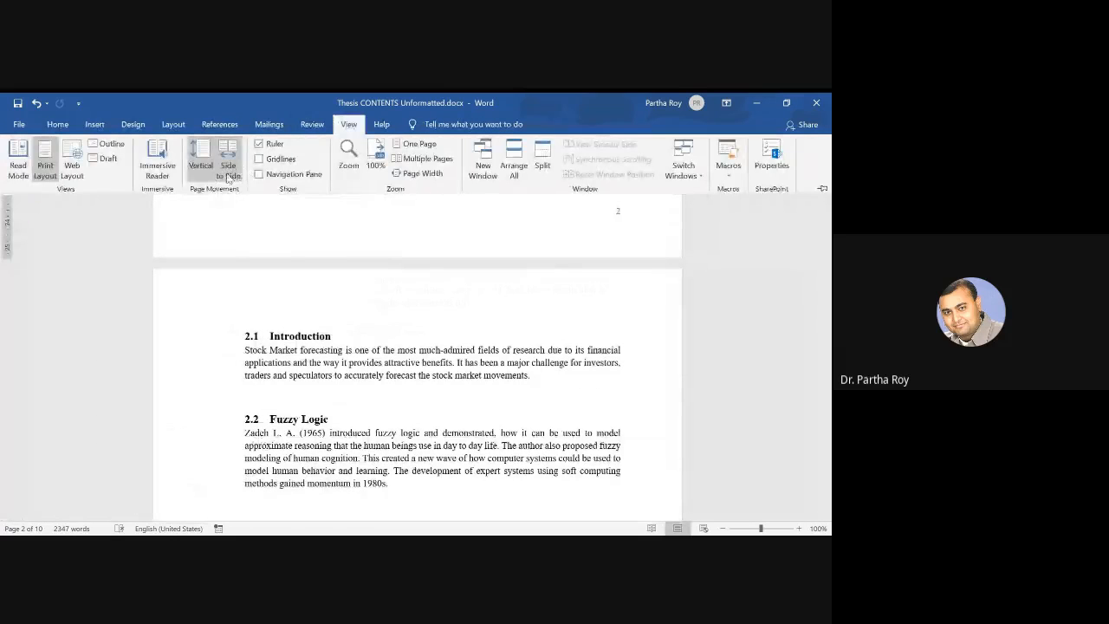
Show the Navigation Pane and check the numbered headings of all chapters listed in it.
{"action": "left_click", "coordinate": [258, 174]}
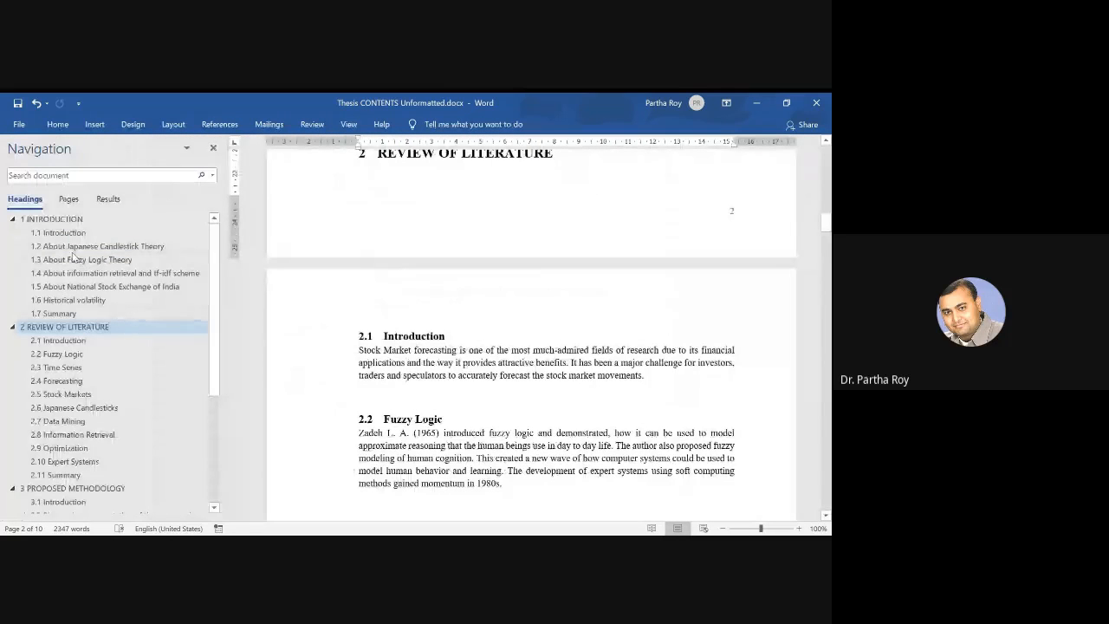
{"action": "scroll", "coordinate": [54, 390], "scroll_direction": "down", "scroll_amount": 4}
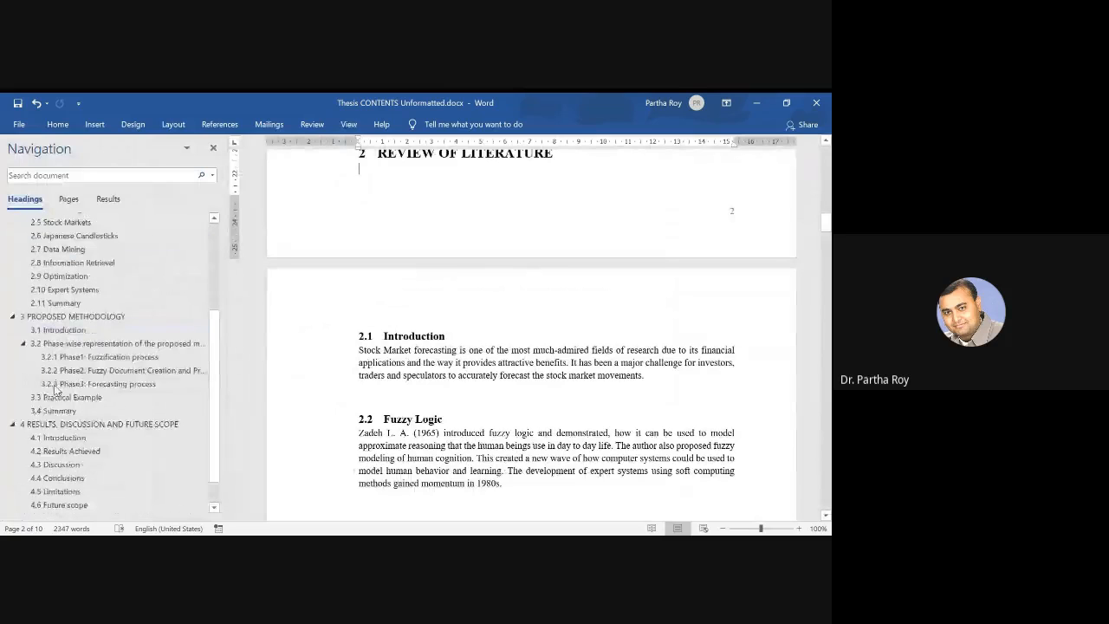
{"action": "scroll", "coordinate": [55, 390], "scroll_direction": "up", "scroll_amount": 4}
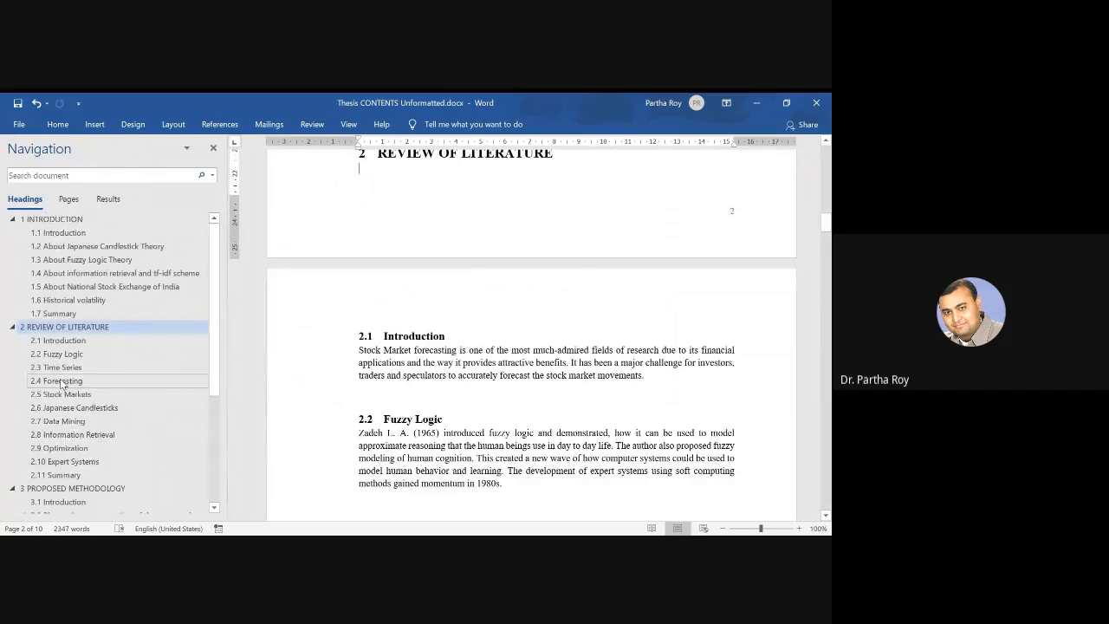
Jump through the numbered headings of the INTRODUCTION and REVIEW OF LITERATURE chapters as far as Optimization, and close the Navigation Pane.
{"action": "left_click", "coordinate": [84, 232]}
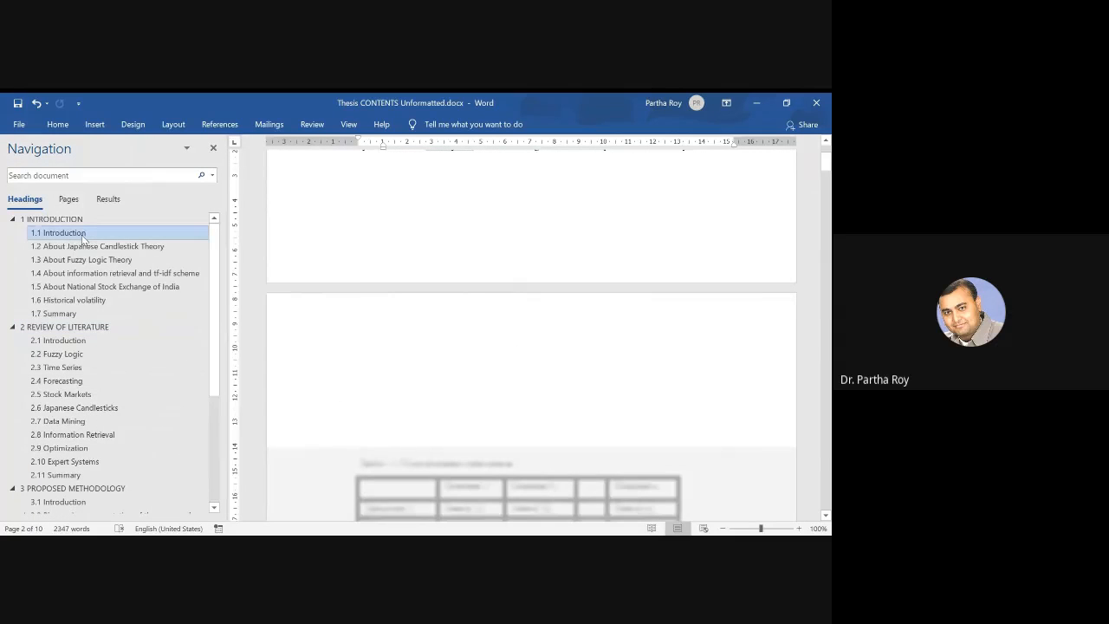
{"action": "left_click", "coordinate": [84, 260]}
{"action": "left_click", "coordinate": [70, 300]}
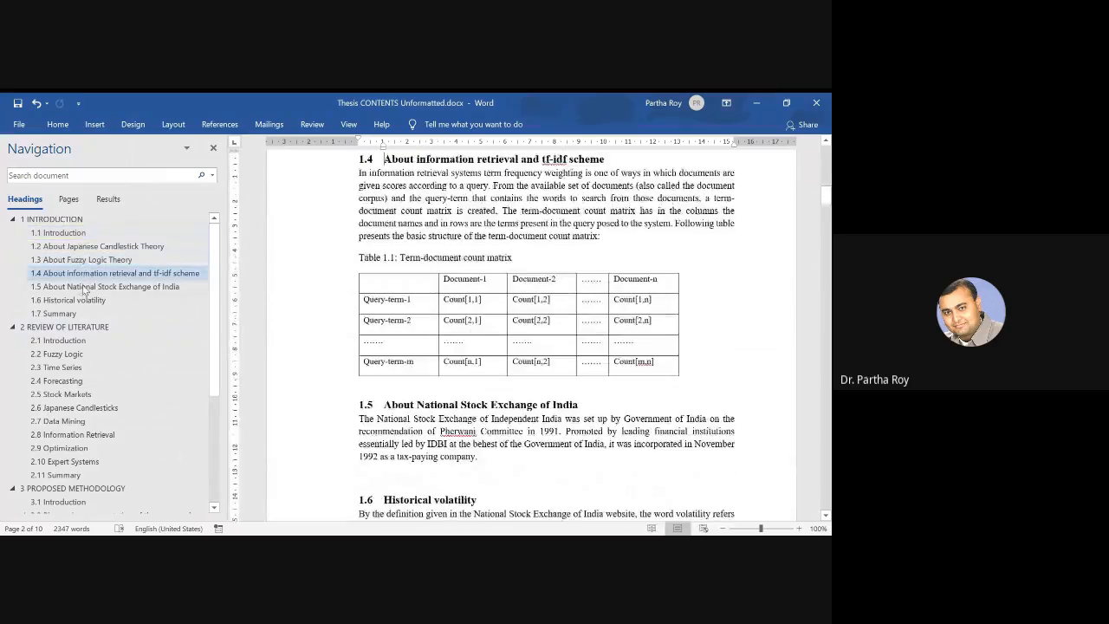
{"action": "left_click", "coordinate": [59, 354]}
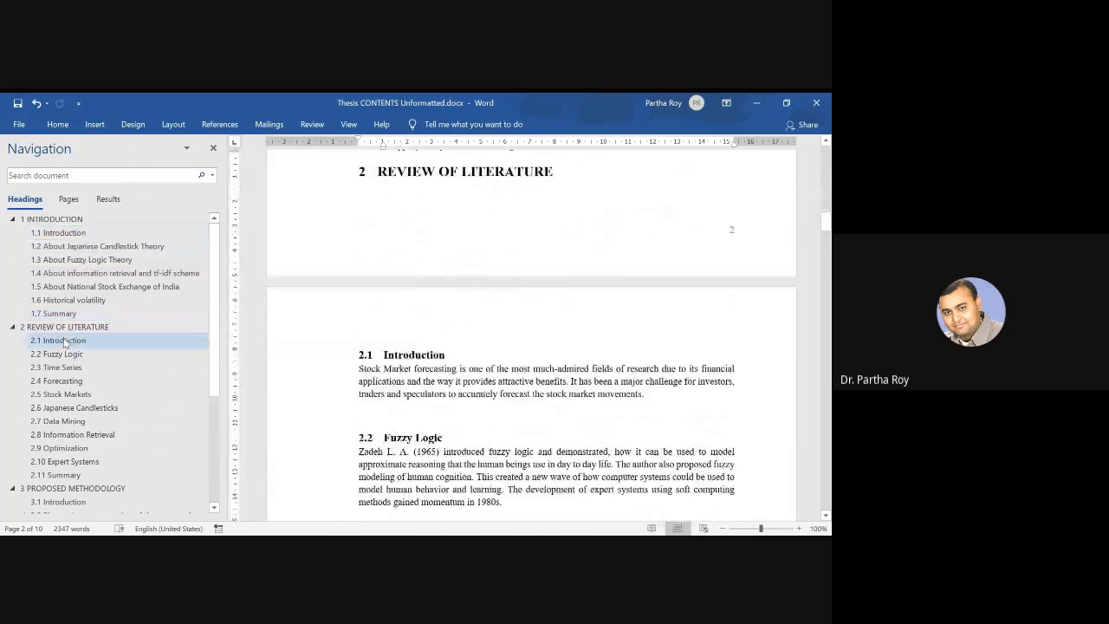
{"action": "left_click", "coordinate": [74, 381]}
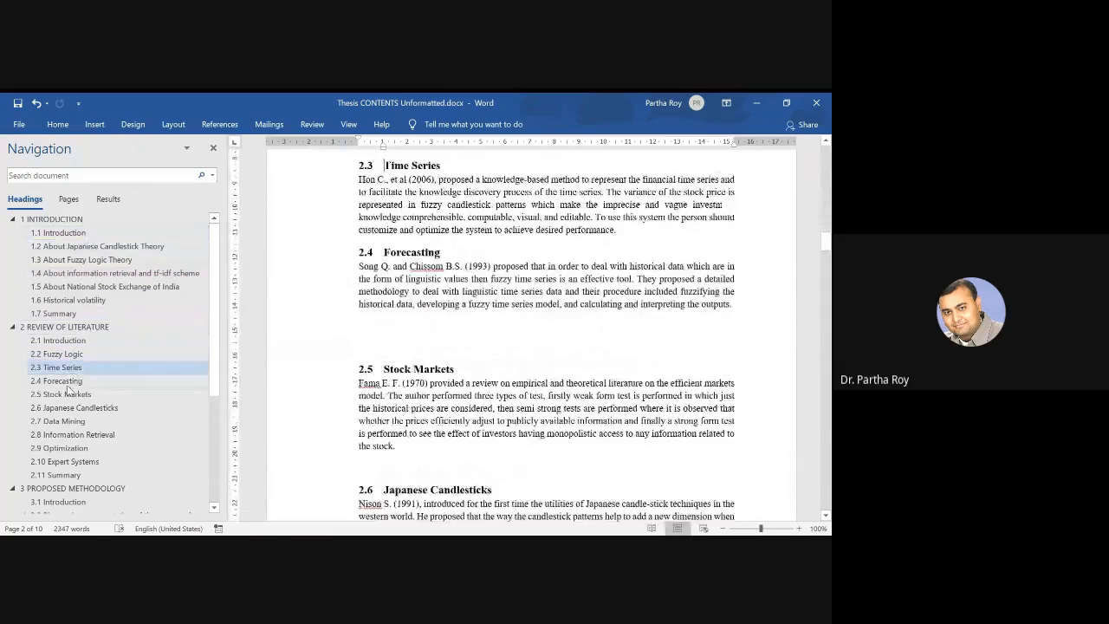
{"action": "left_click", "coordinate": [74, 409]}
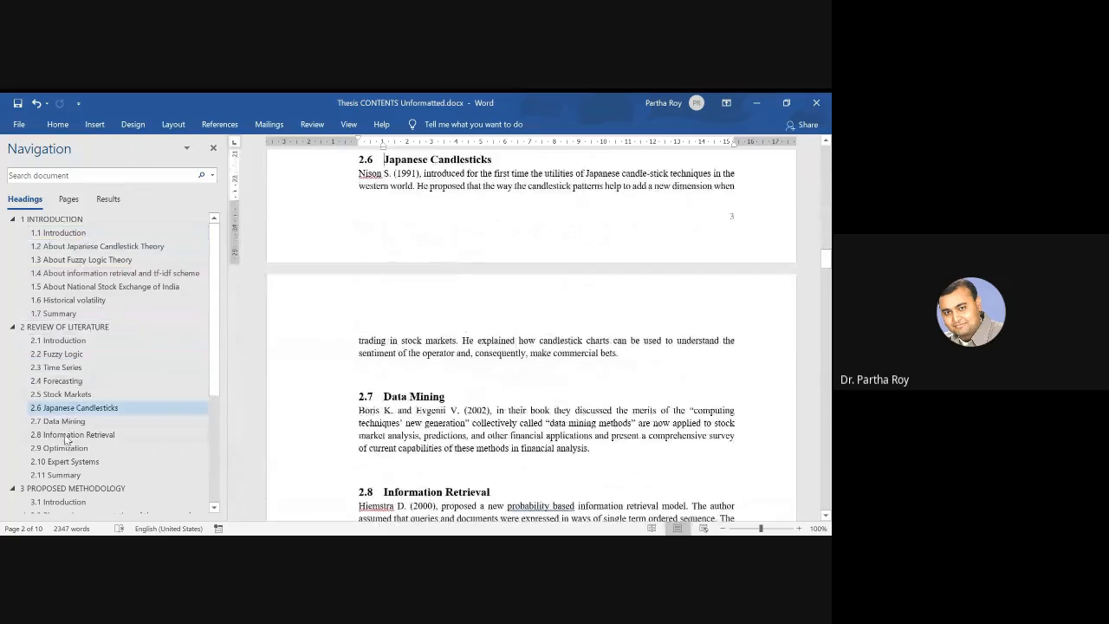
{"action": "left_click", "coordinate": [66, 422]}
{"action": "left_click", "coordinate": [69, 434]}
{"action": "left_click", "coordinate": [70, 450]}
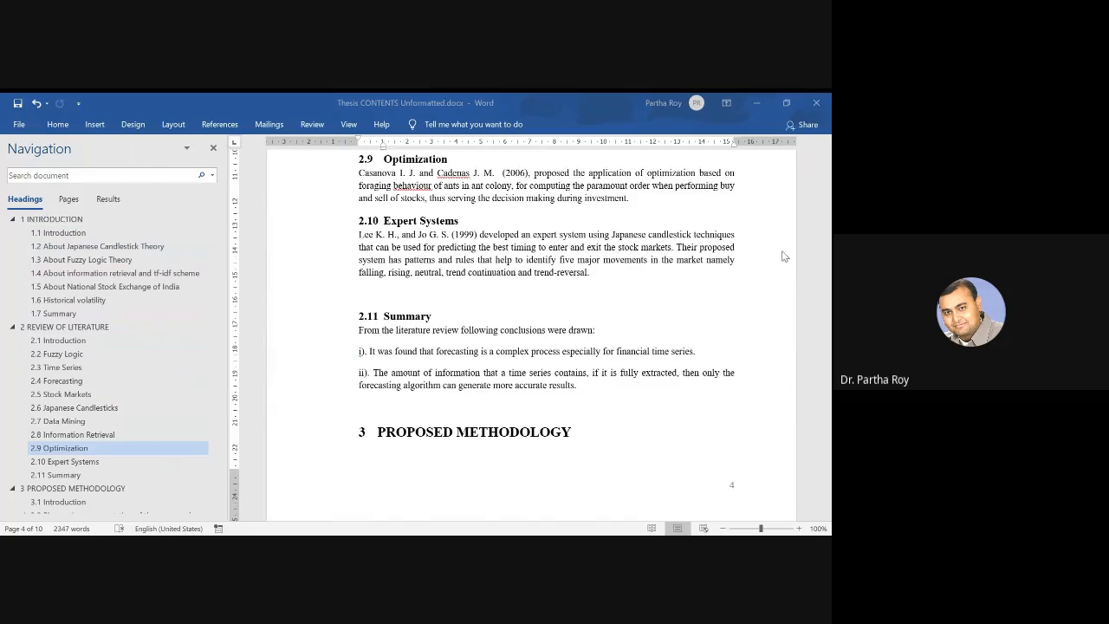
{"action": "left_click", "coordinate": [213, 150]}
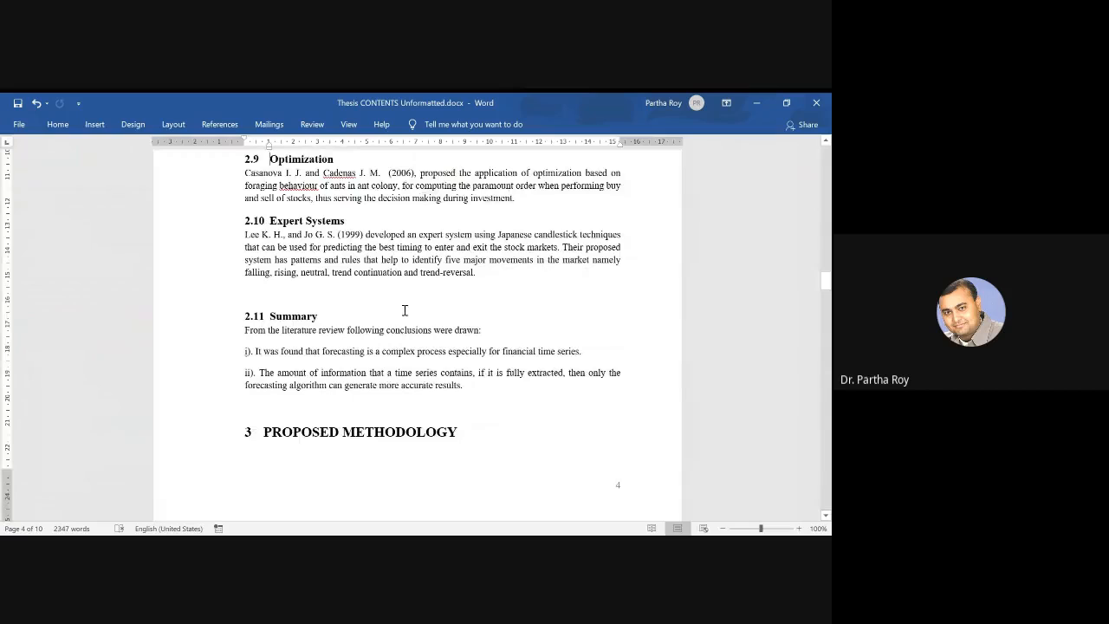
{"action": "left_click", "coordinate": [423, 541]}
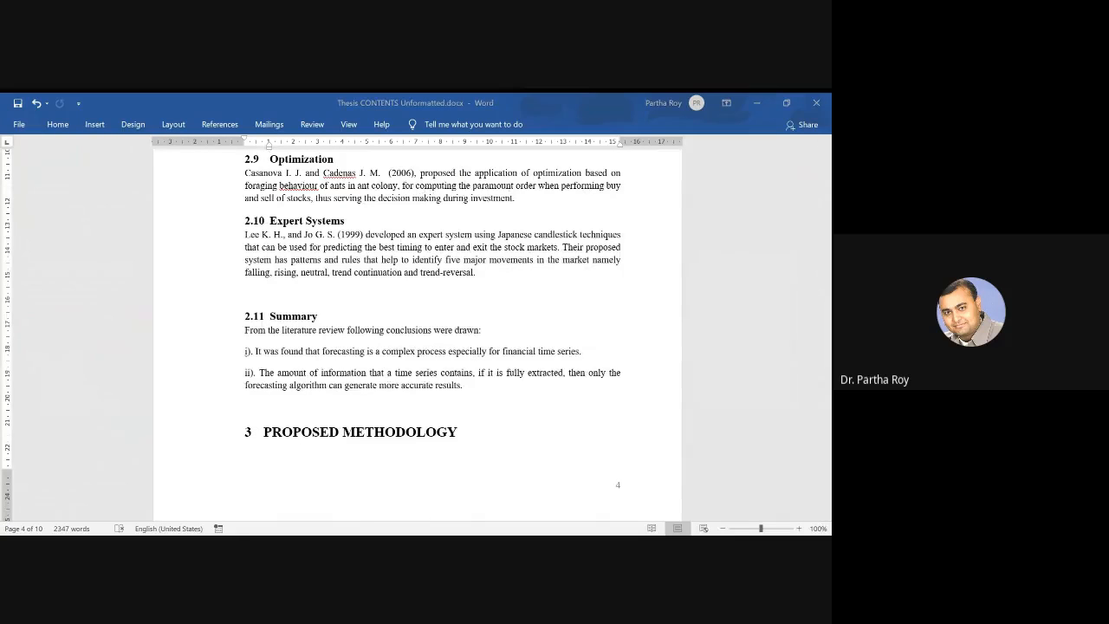